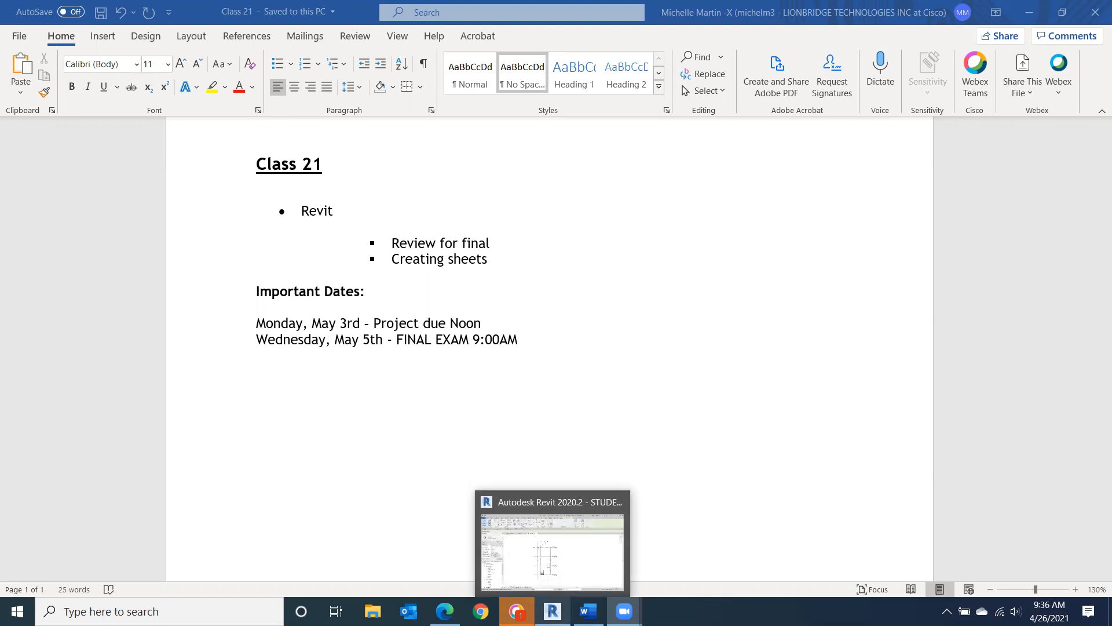
- Switch to Edge and read through the list of exam topics in Revit Review.pdf
left_click(444, 611)
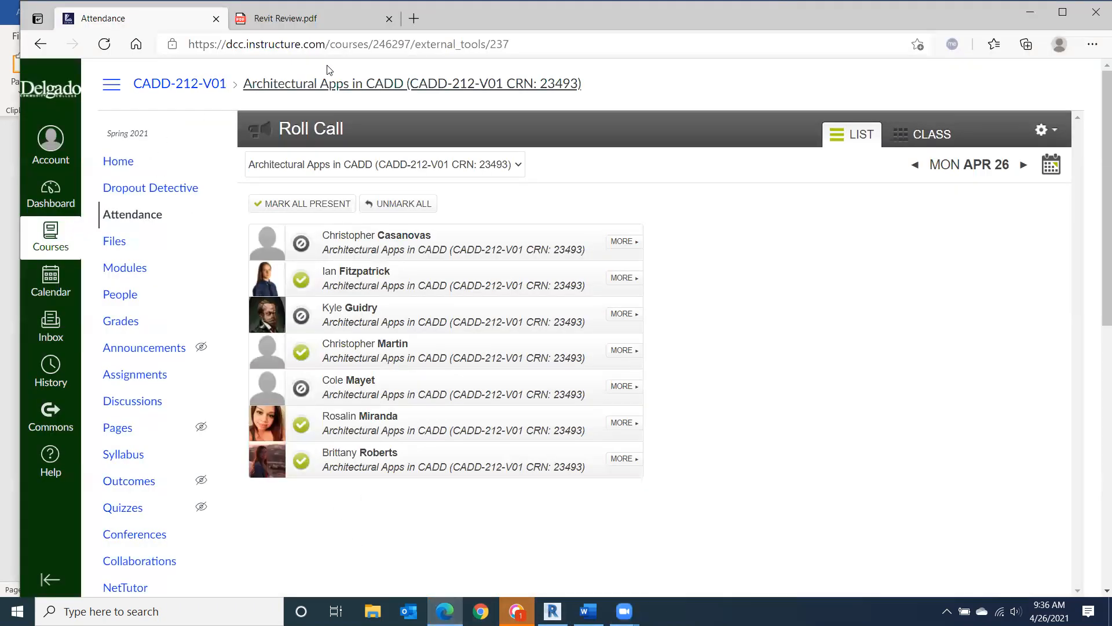
left_click(359, 26)
left_click(359, 25)
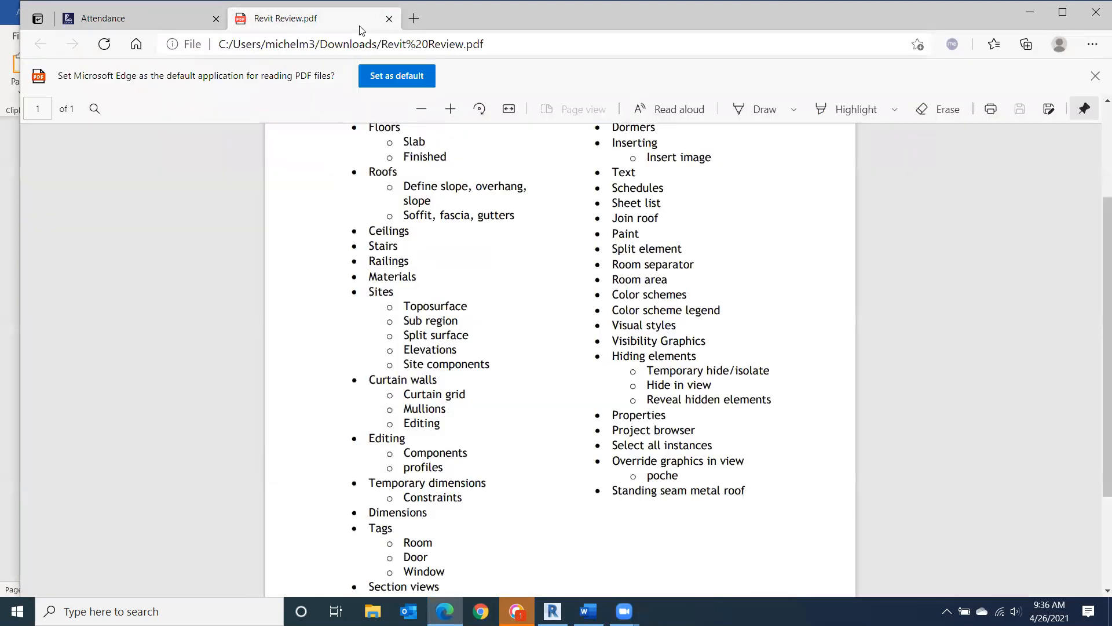
scroll(814, 327, "up", 3)
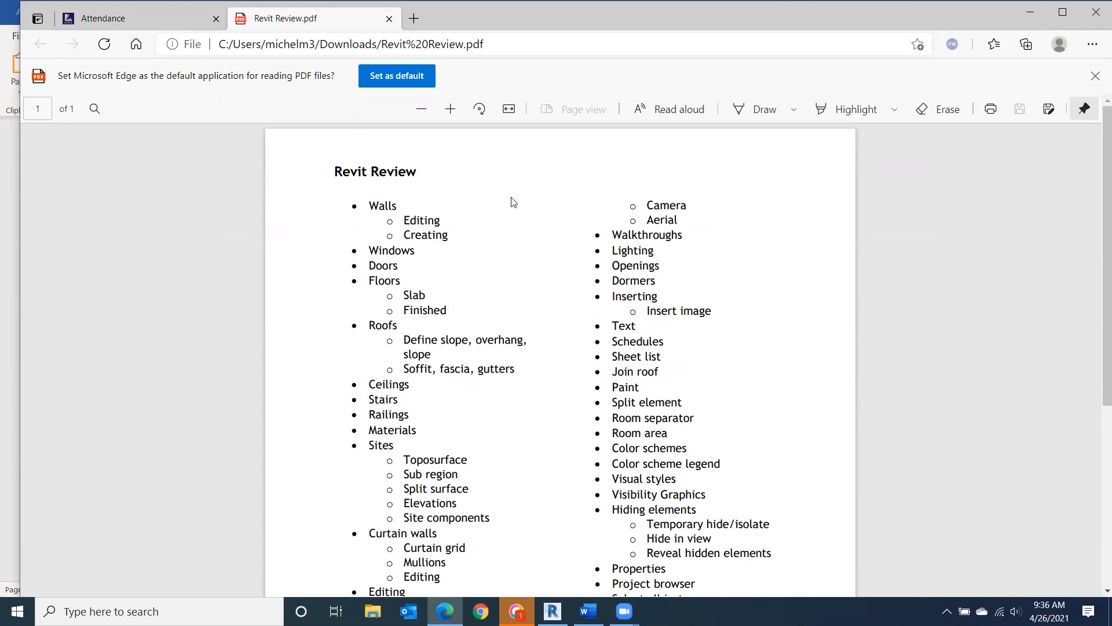
scroll(516, 202, "down", 1)
scroll(515, 202, "down", 3)
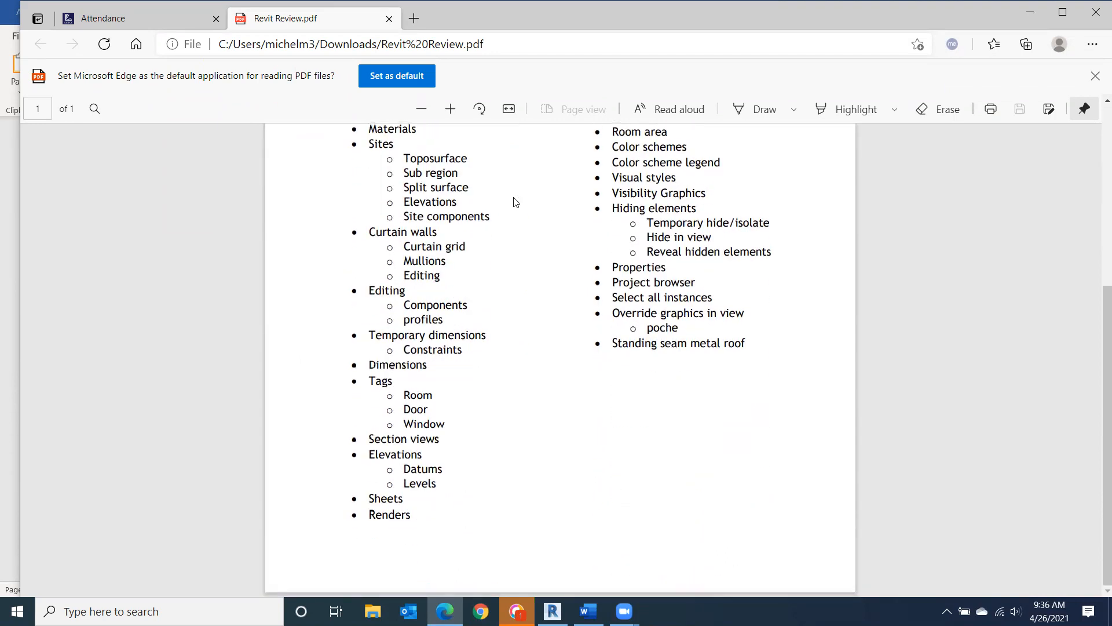
scroll(515, 203, "up", 5)
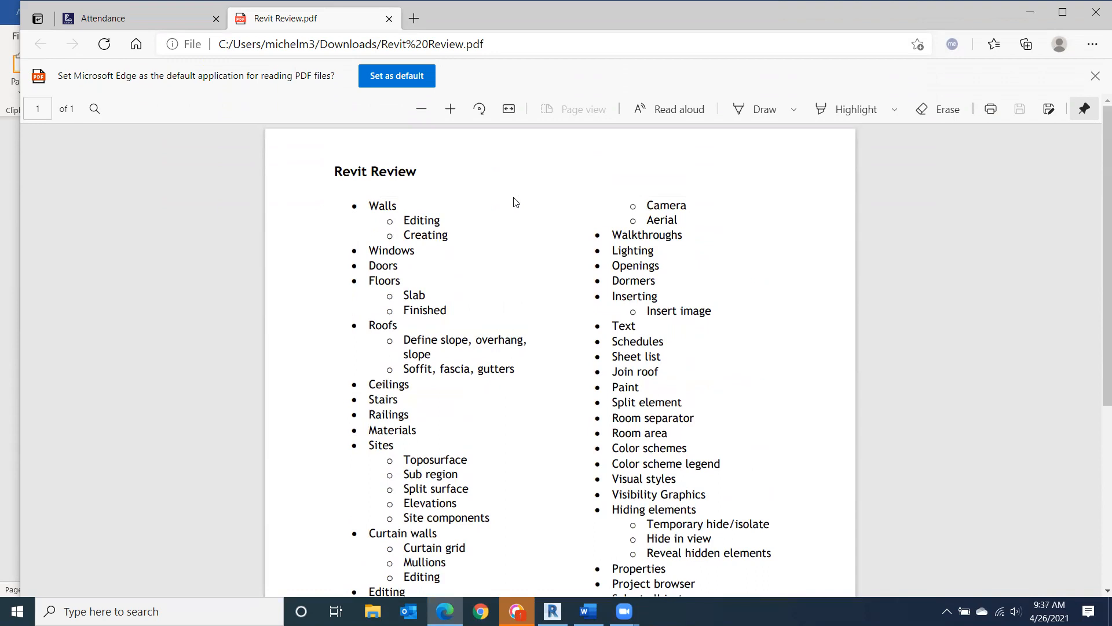
scroll(516, 202, "down", 1)
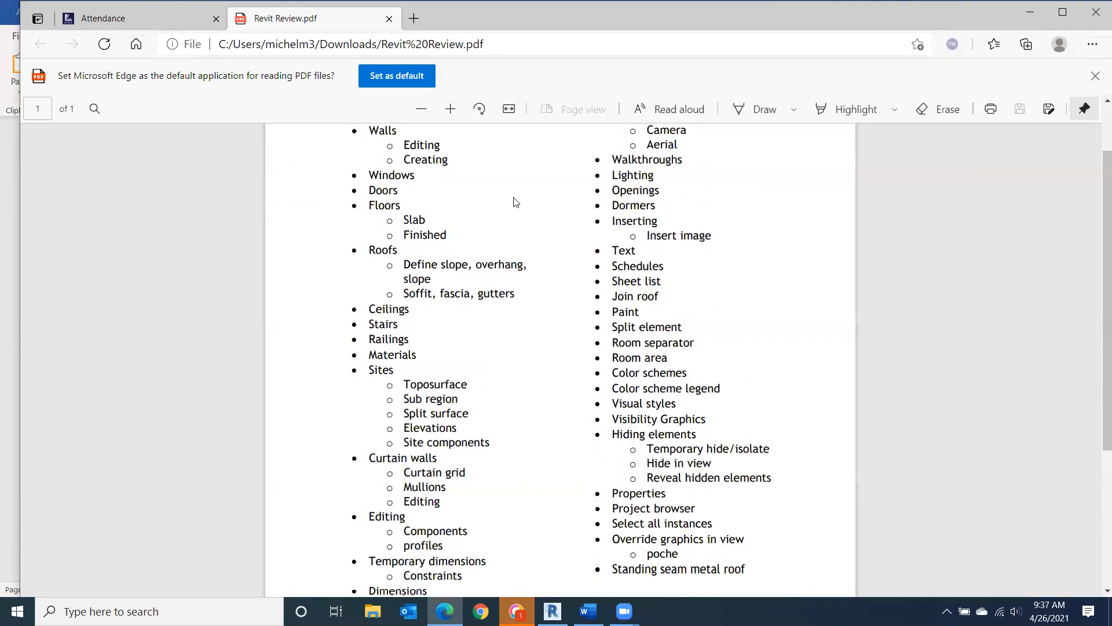
scroll(516, 202, "down", 3)
scroll(515, 203, "up", 4)
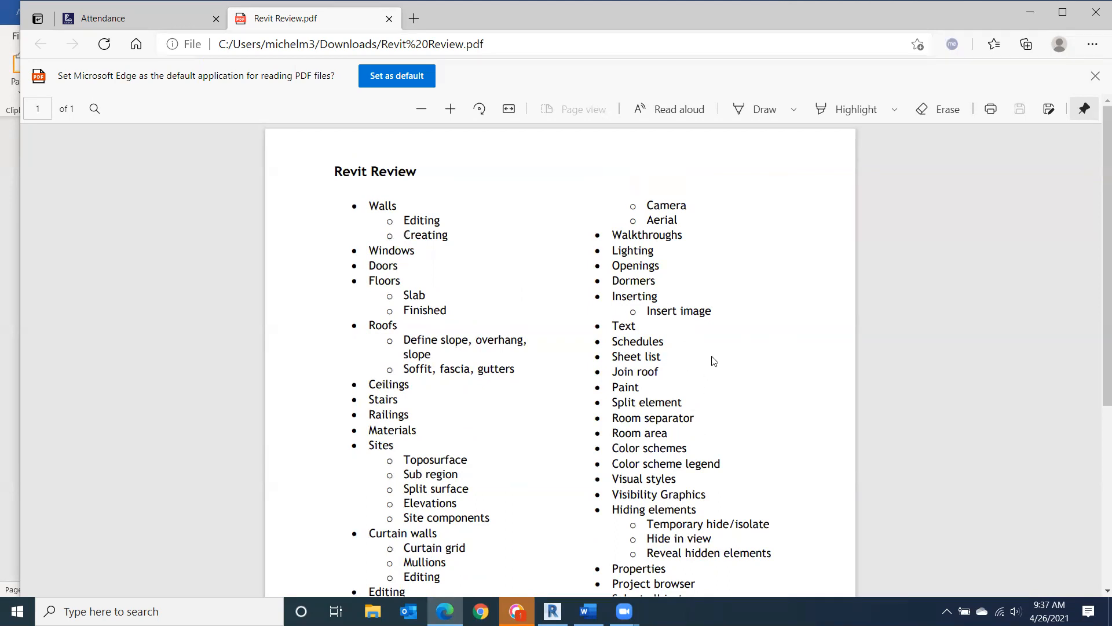
scroll(684, 401, "down", 3)
scroll(684, 401, "down", 2)
scroll(685, 401, "up", 3)
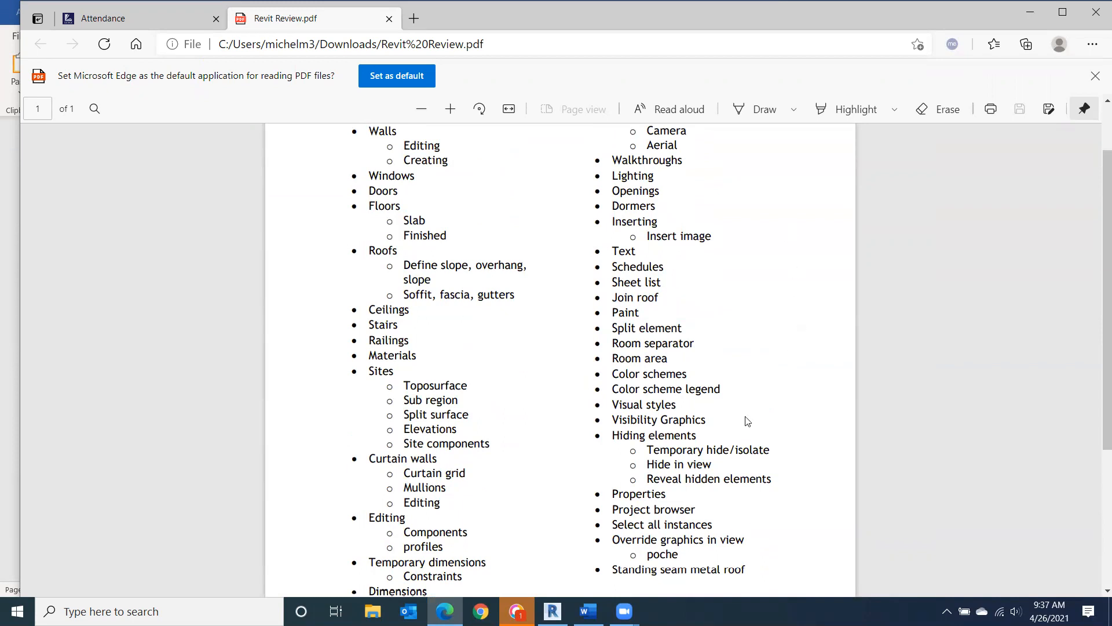
scroll(748, 421, "down", 3)
scroll(747, 421, "up", 5)
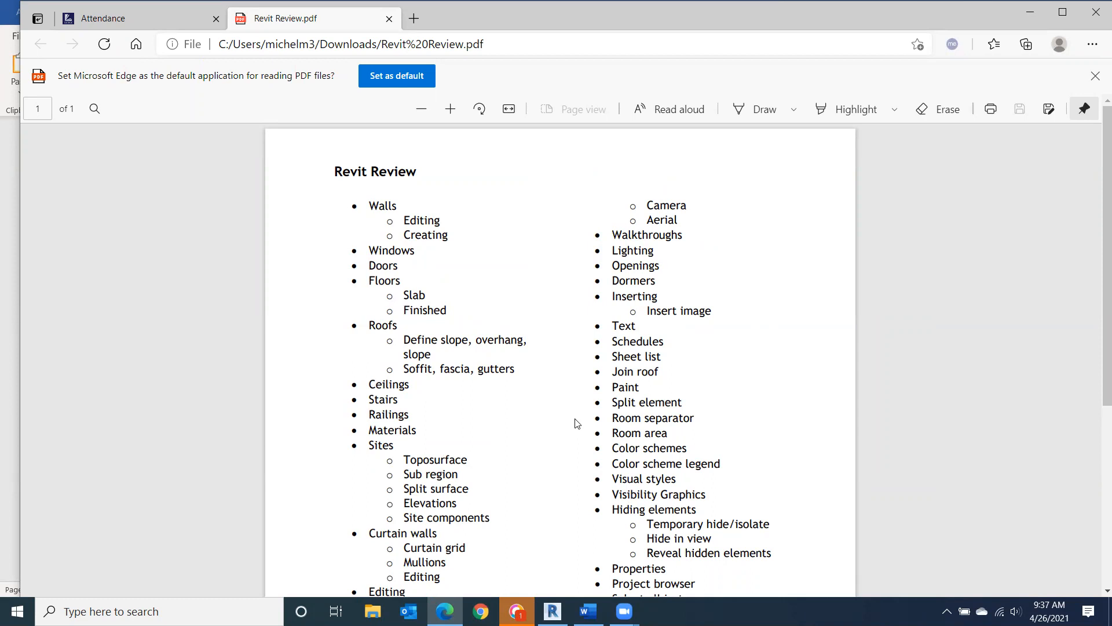
- Open the SPRING 2021 folder in the course files of CADD-212-V01
left_click(103, 18)
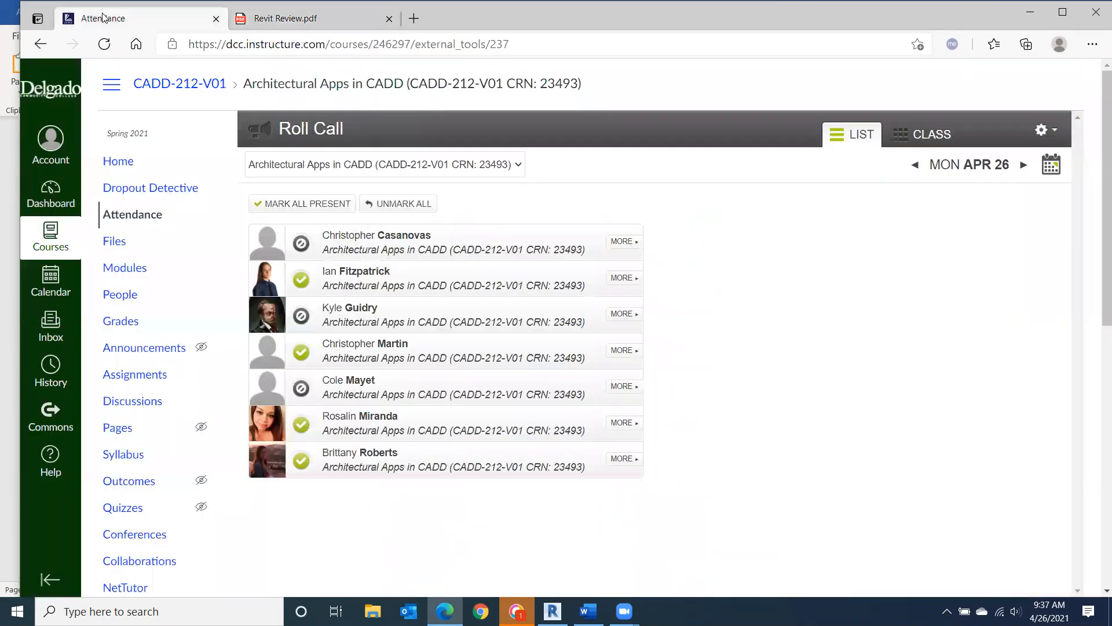
left_click(122, 242)
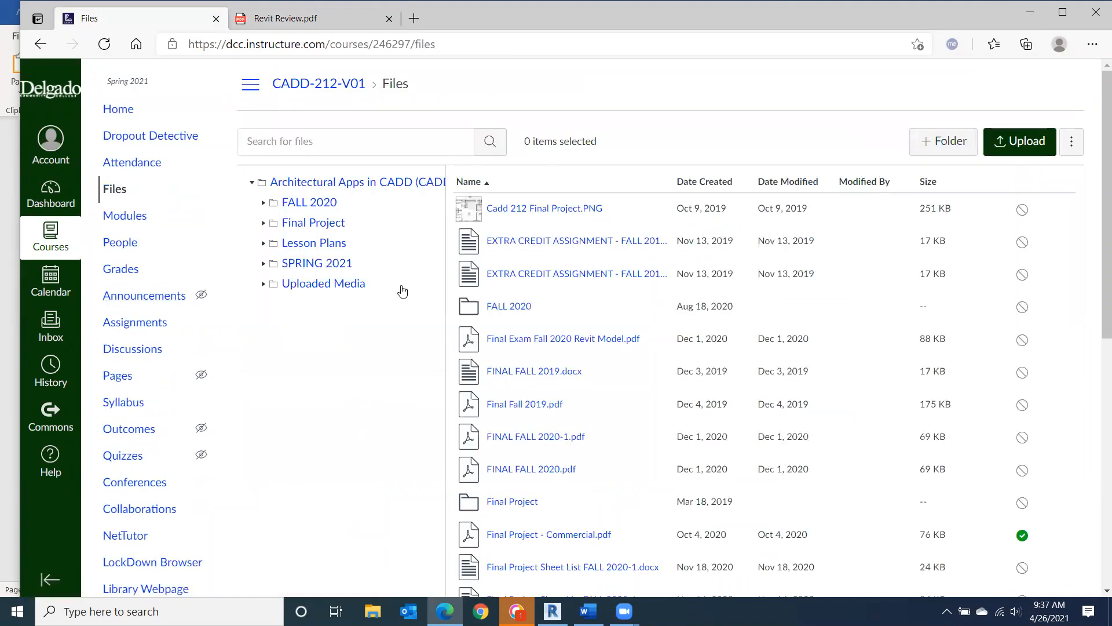
left_click(307, 264)
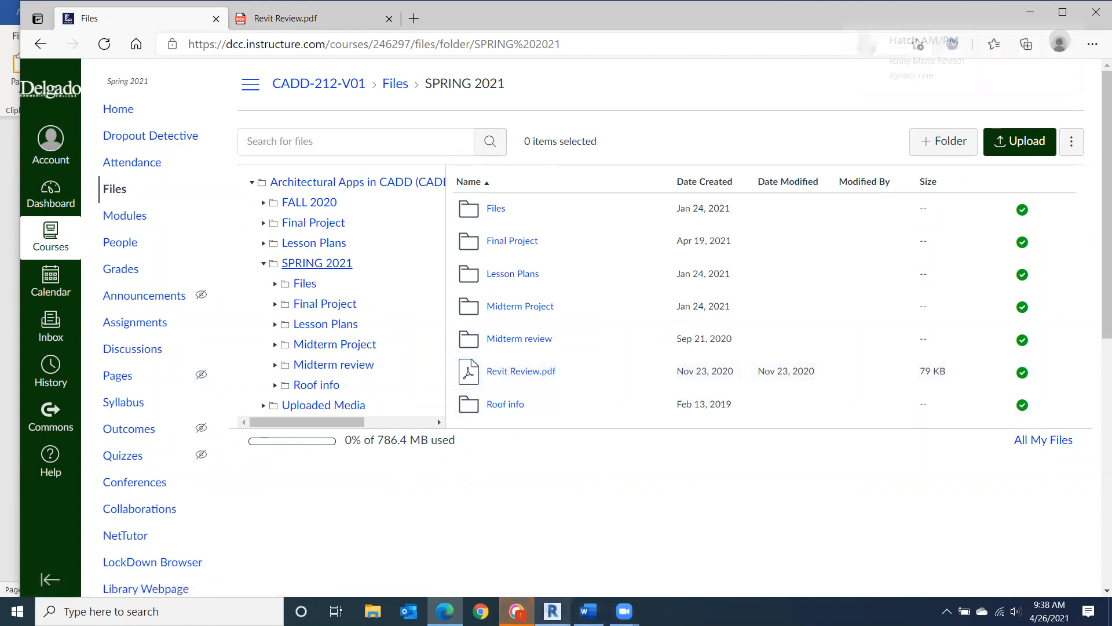
- Switch to Revit and view the Level 1 floor plan, followed by the Level 1 Usage floor plan
mouse_move(552, 611)
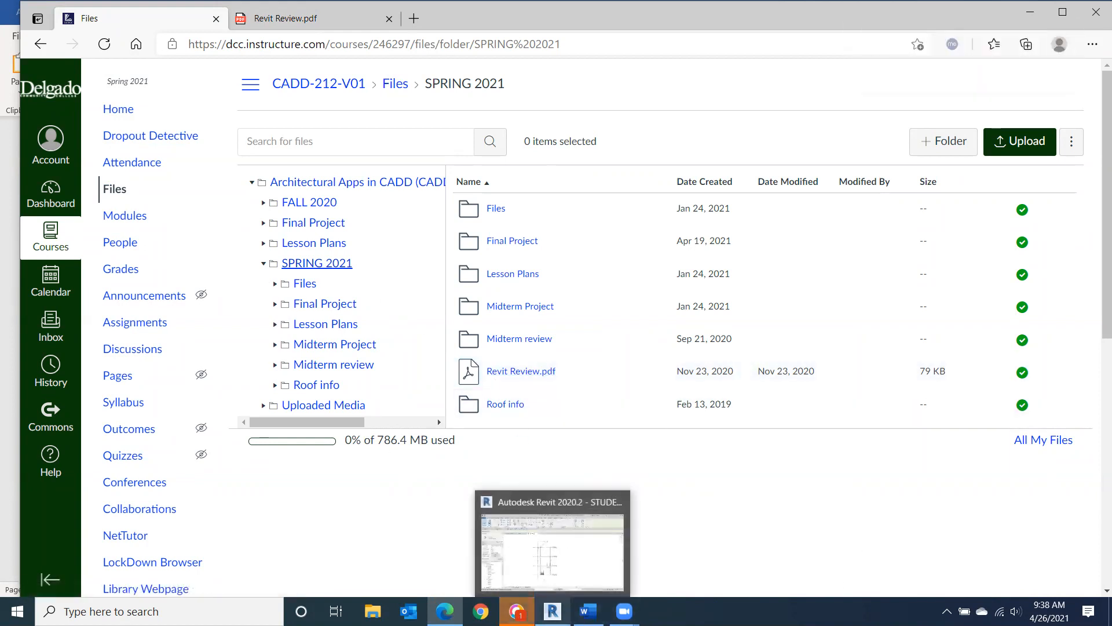
left_click(573, 573)
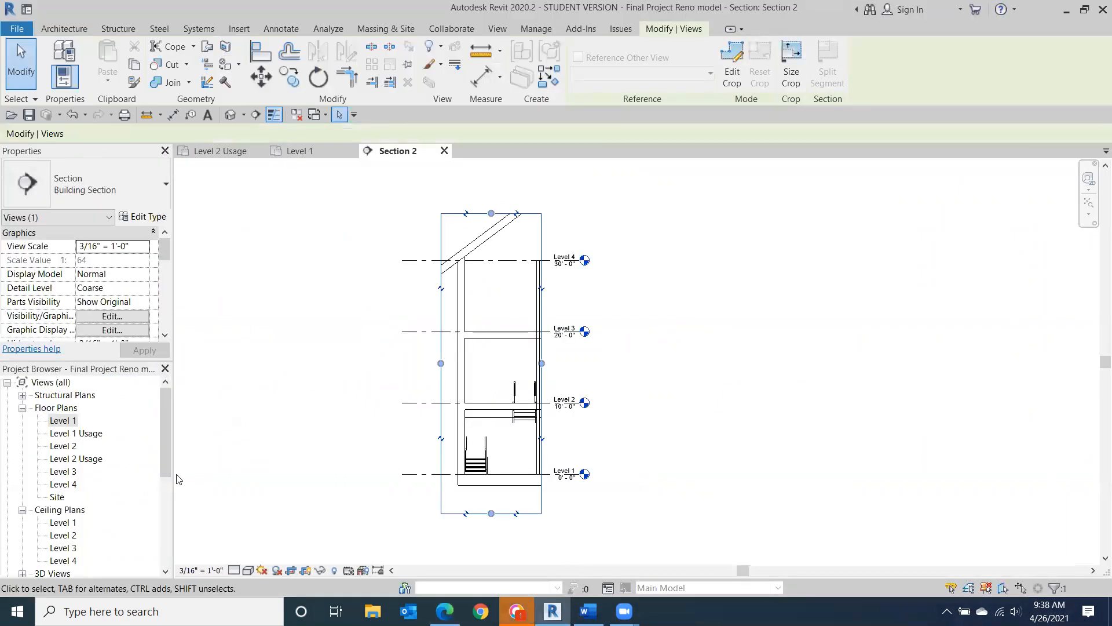
double_click(66, 422)
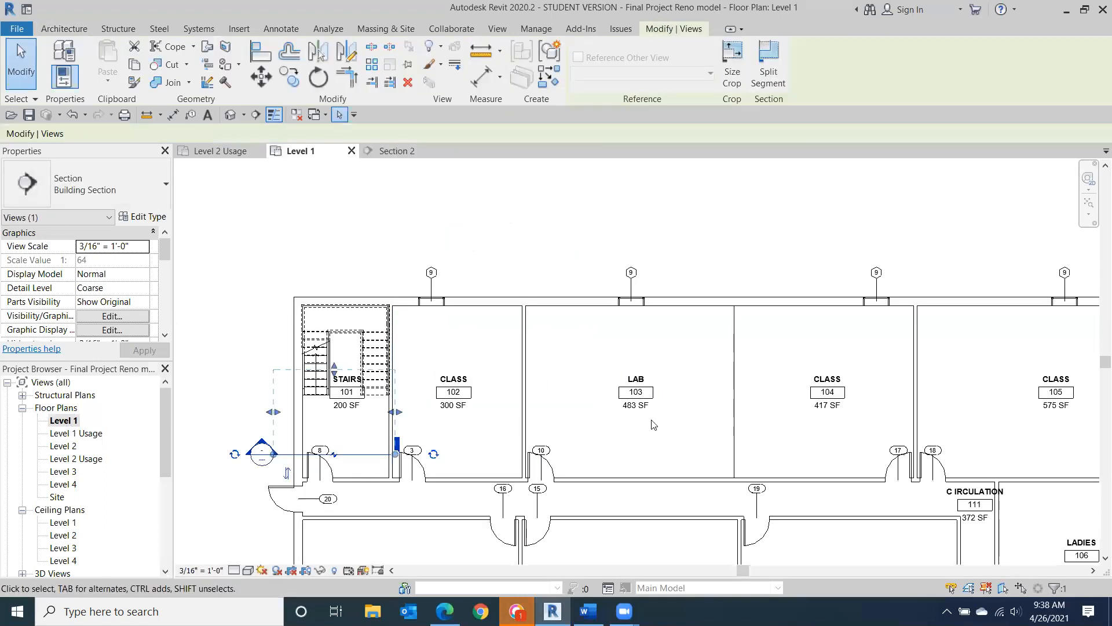
scroll(668, 426, "down", 1)
middle_click_drag(668, 426, 559, 270)
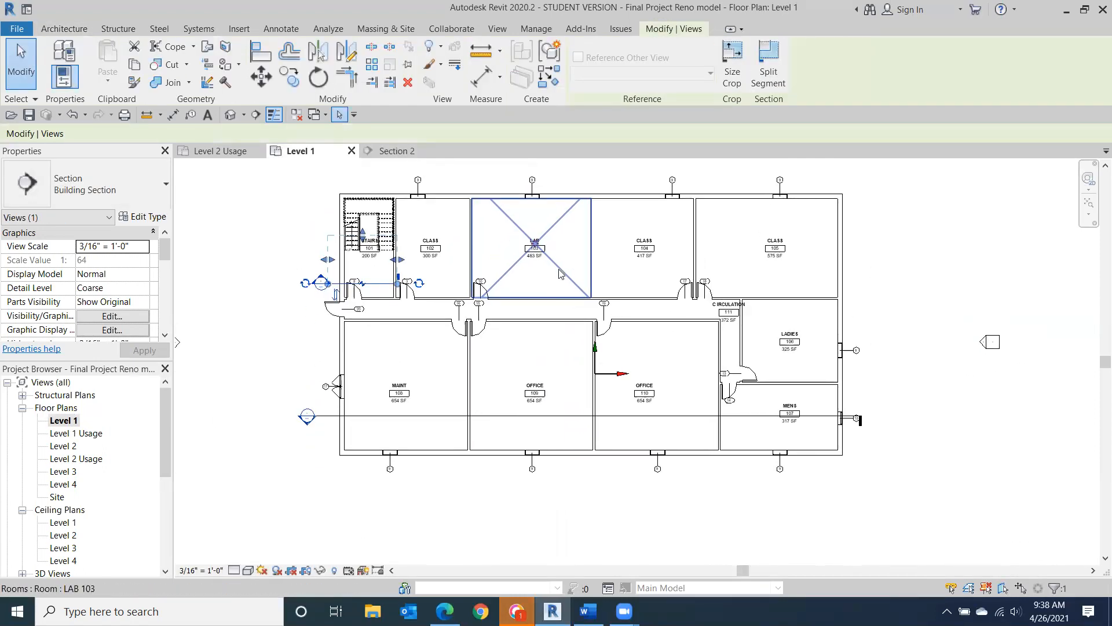
double_click(58, 435)
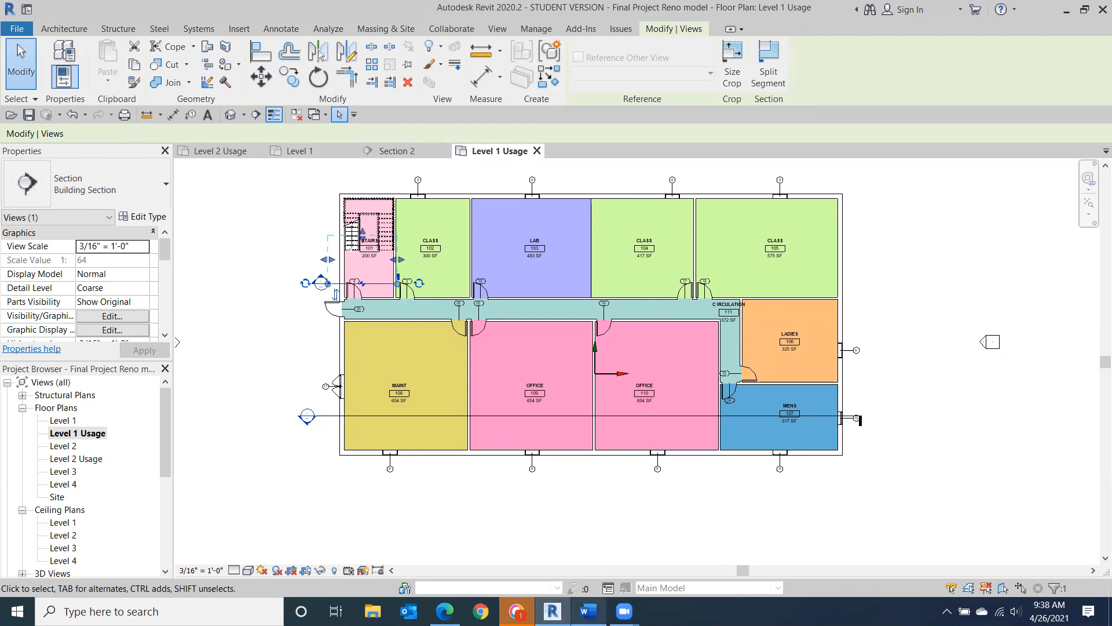
- Switch to Edge, open Final Project Sheet List Spring 2021.docx from the Final Project folder and review the required sheets
mouse_move(552, 611)
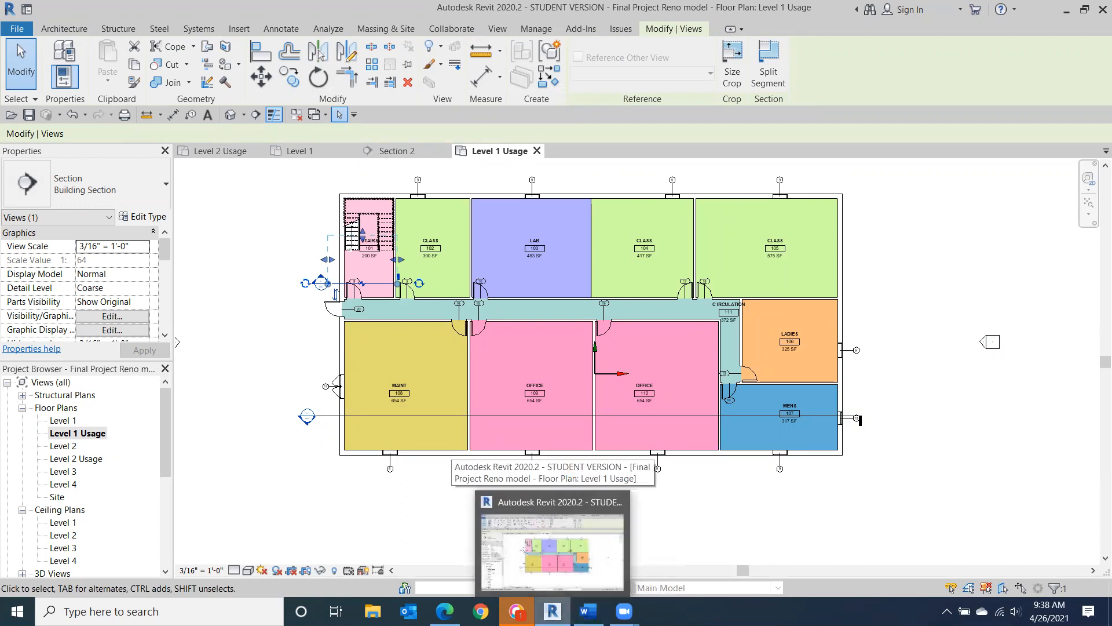
left_click(446, 550)
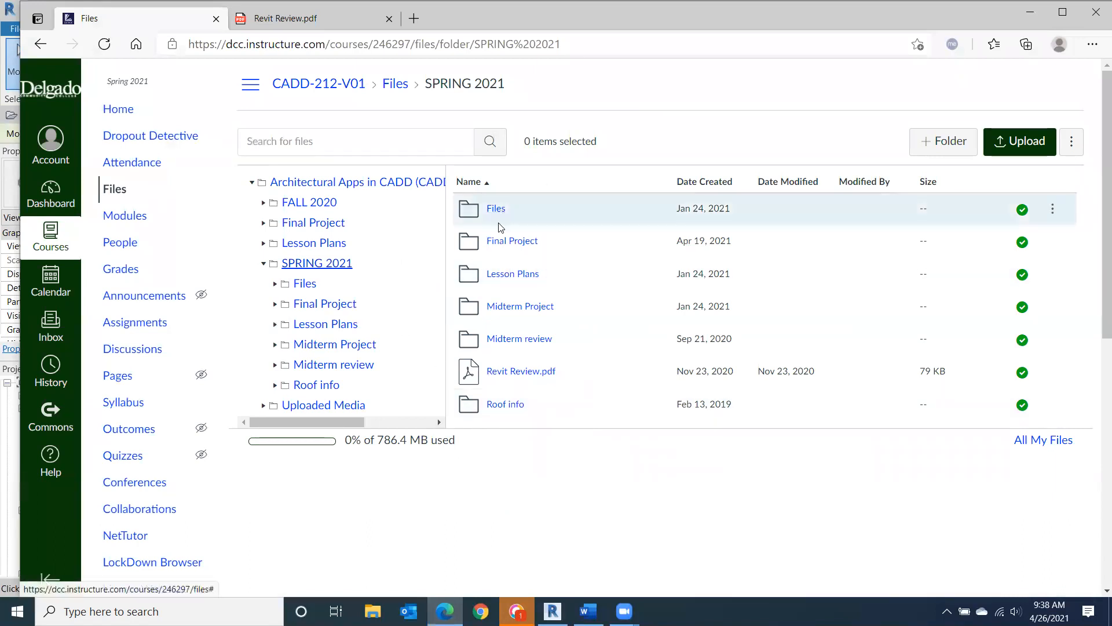
left_click(520, 249)
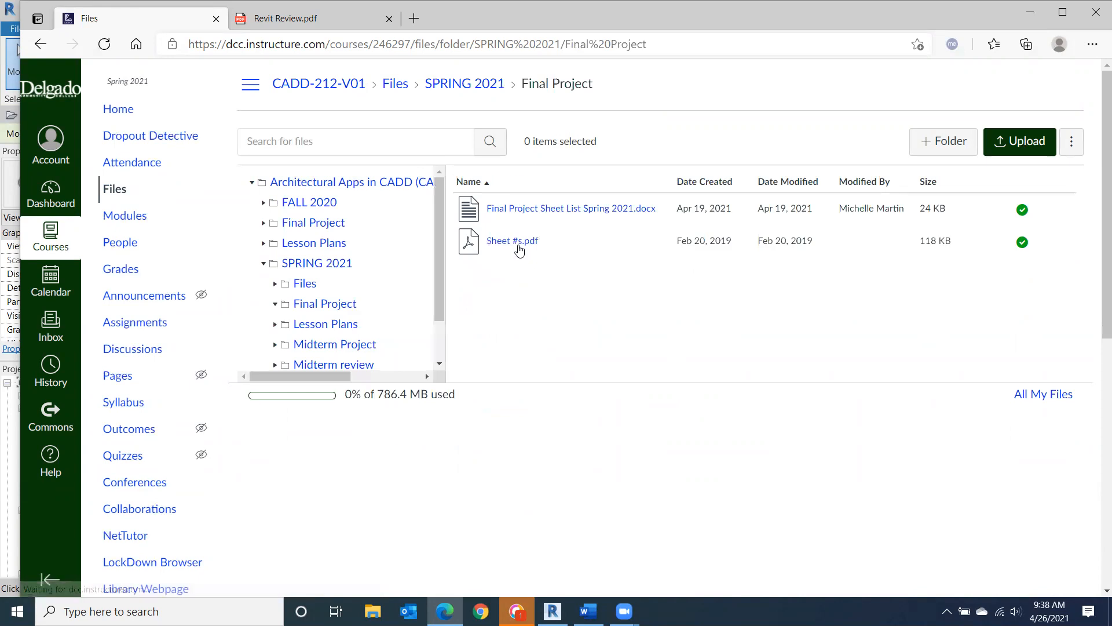
left_click(537, 208)
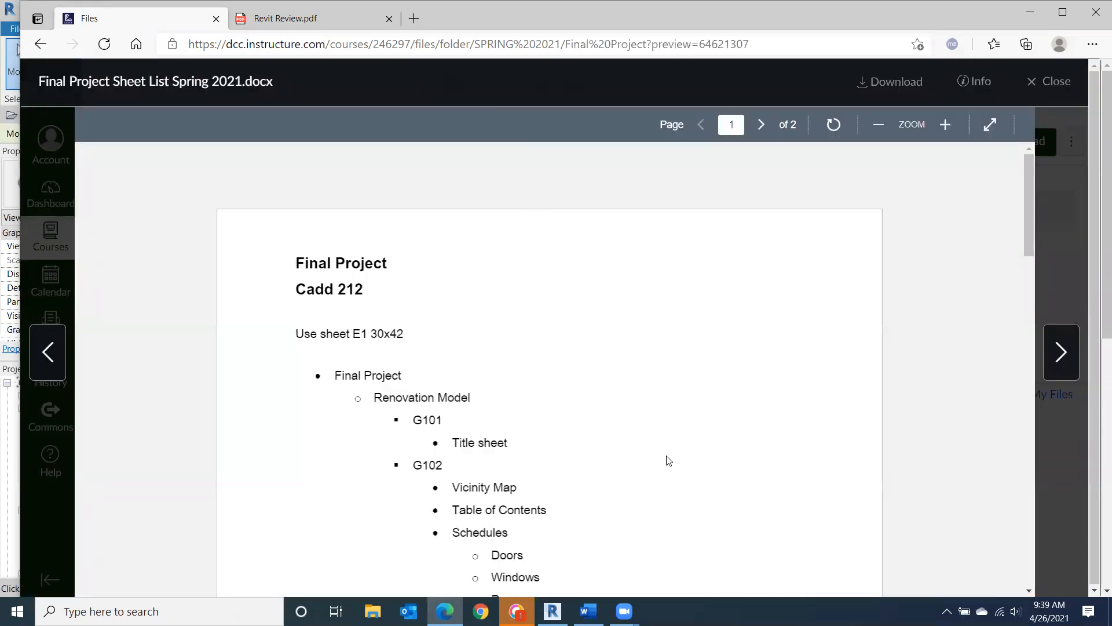
scroll(635, 473, "down", 3)
scroll(635, 473, "up", 2)
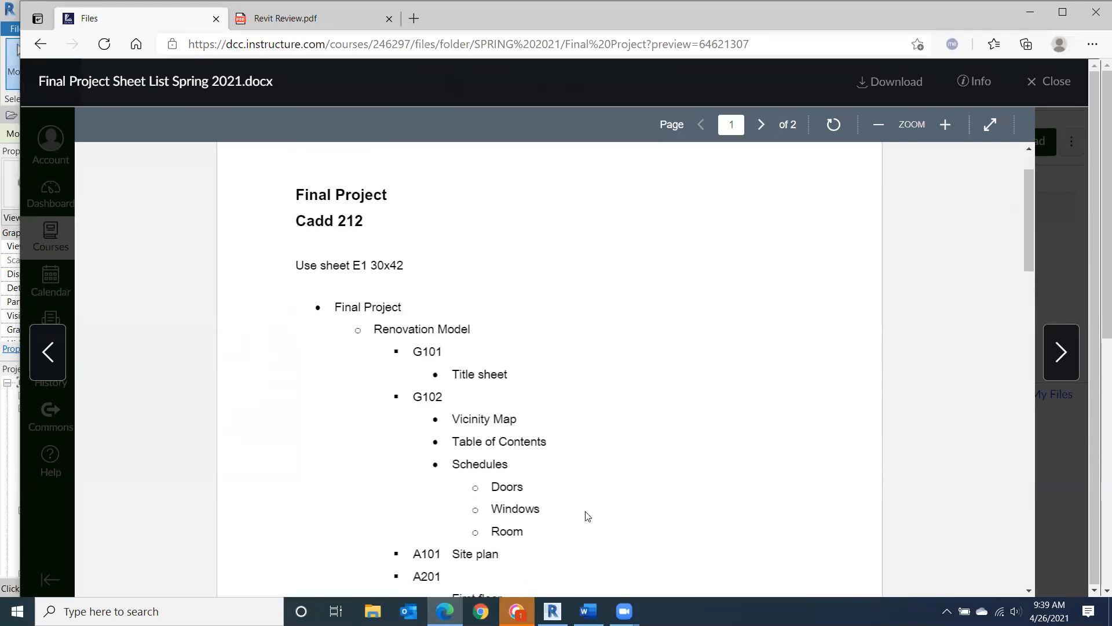
scroll(612, 516, "down", 1)
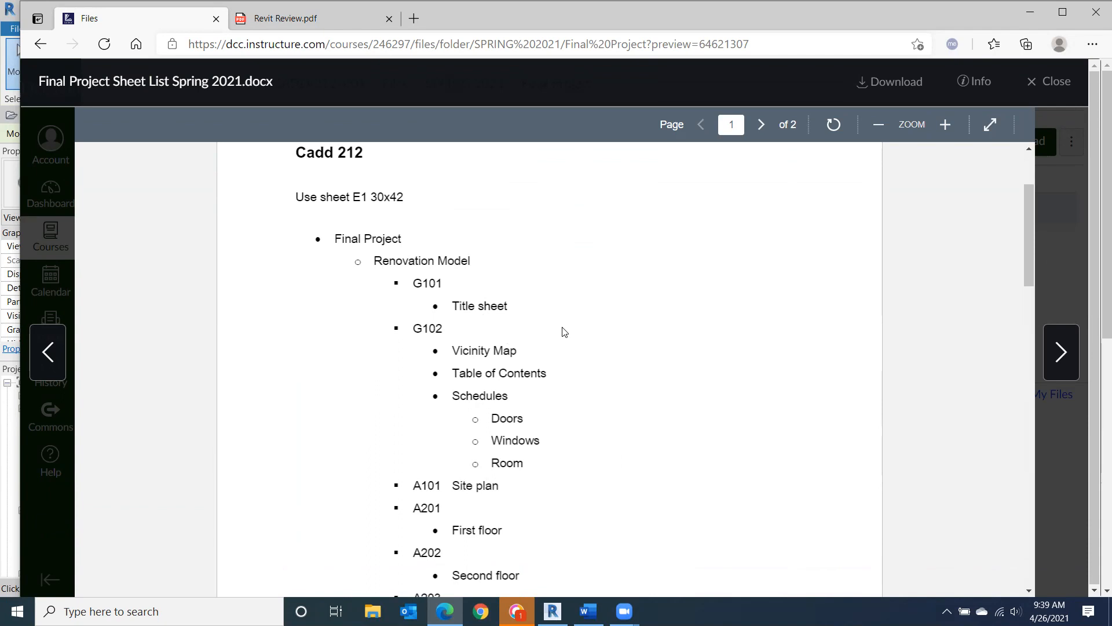
scroll(654, 343, "down", 1)
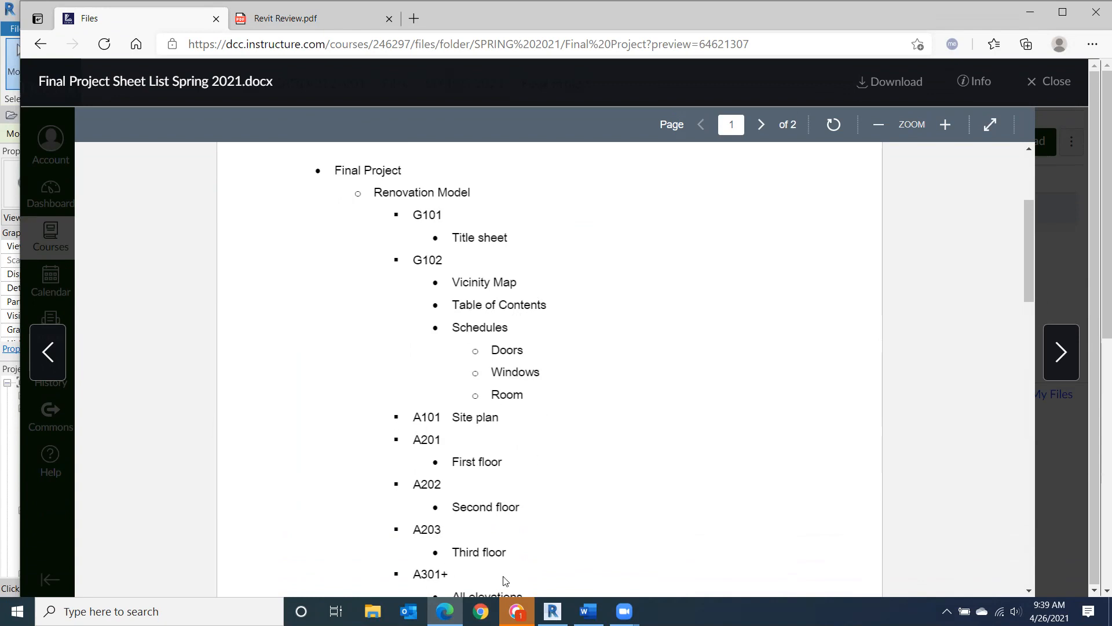
- Check the Class 21 agenda in Word, and return to Edge to check the title block size in the sheet list
mouse_move(445, 612)
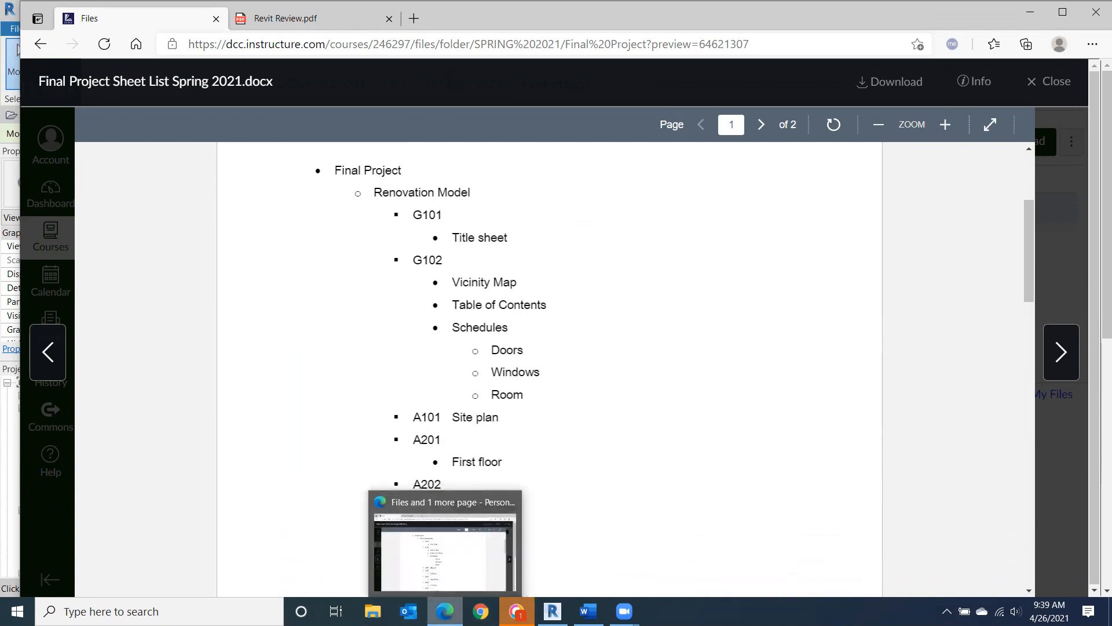
left_click(552, 611)
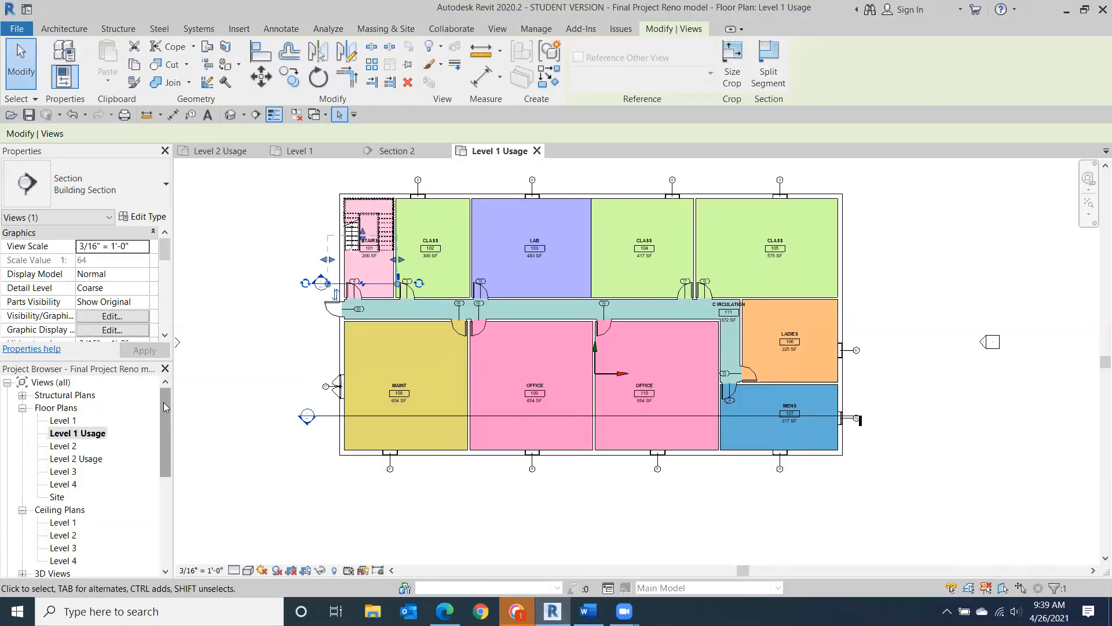
left_click(589, 611)
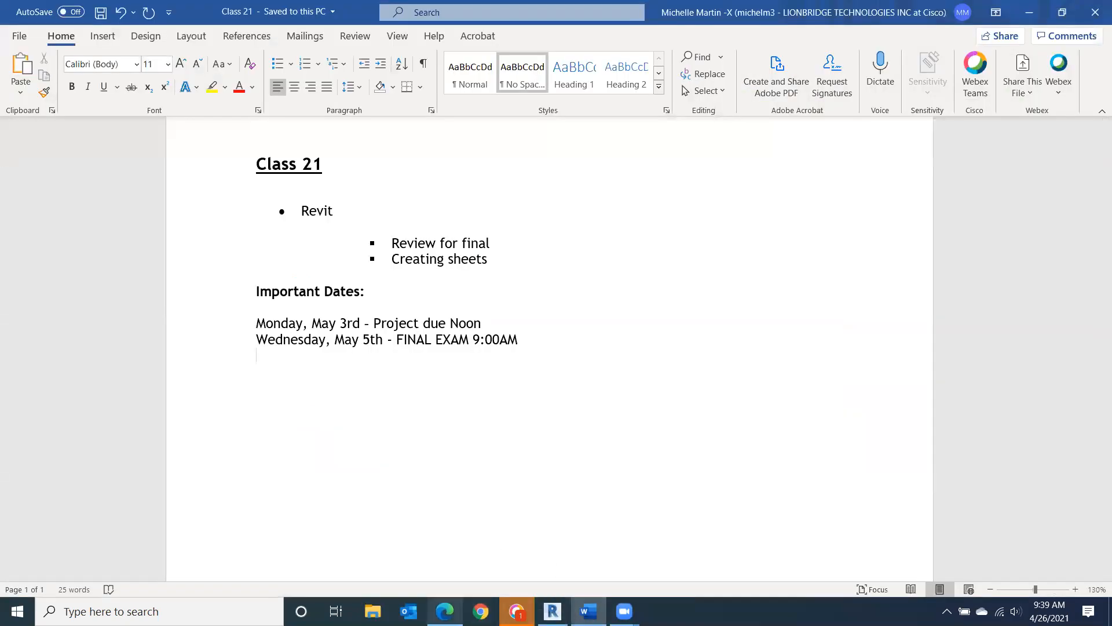
left_click(445, 611)
scroll(391, 346, "up", 4)
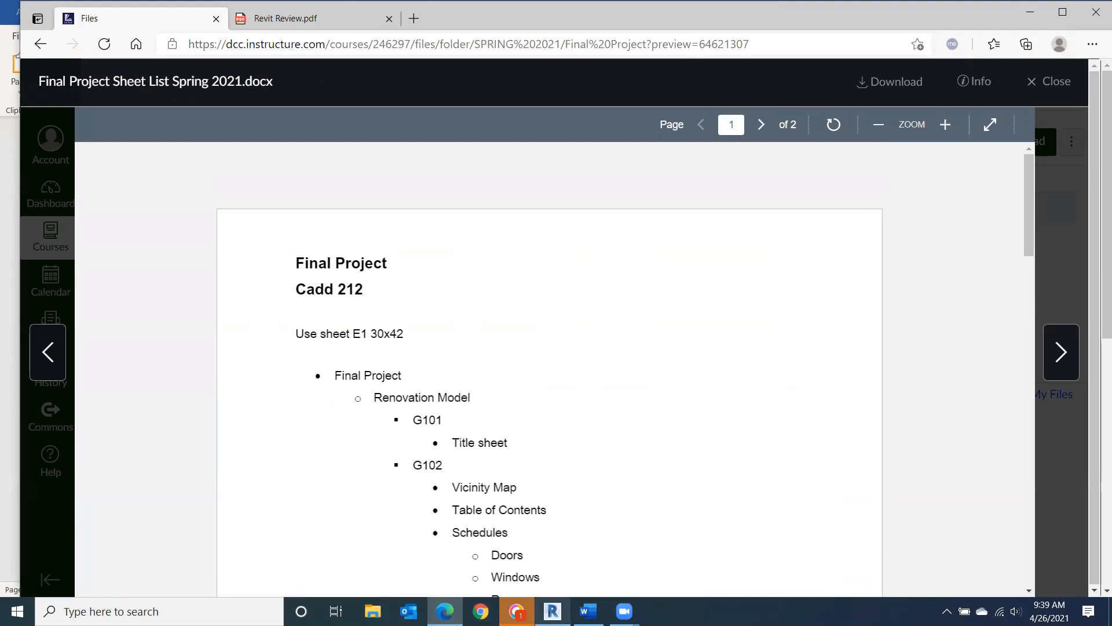
- Switch to Revit and create a new sheet, loading the E1 30 x 42 Horizontal title block and overwriting the existing version
left_click(553, 611)
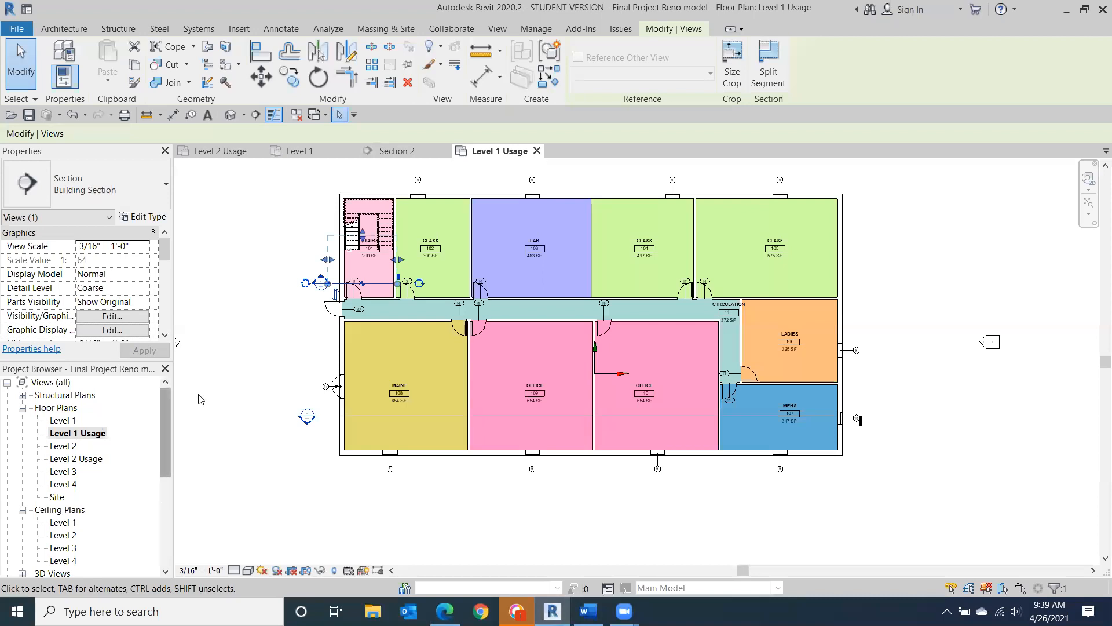
left_click_drag(165, 423, 167, 511)
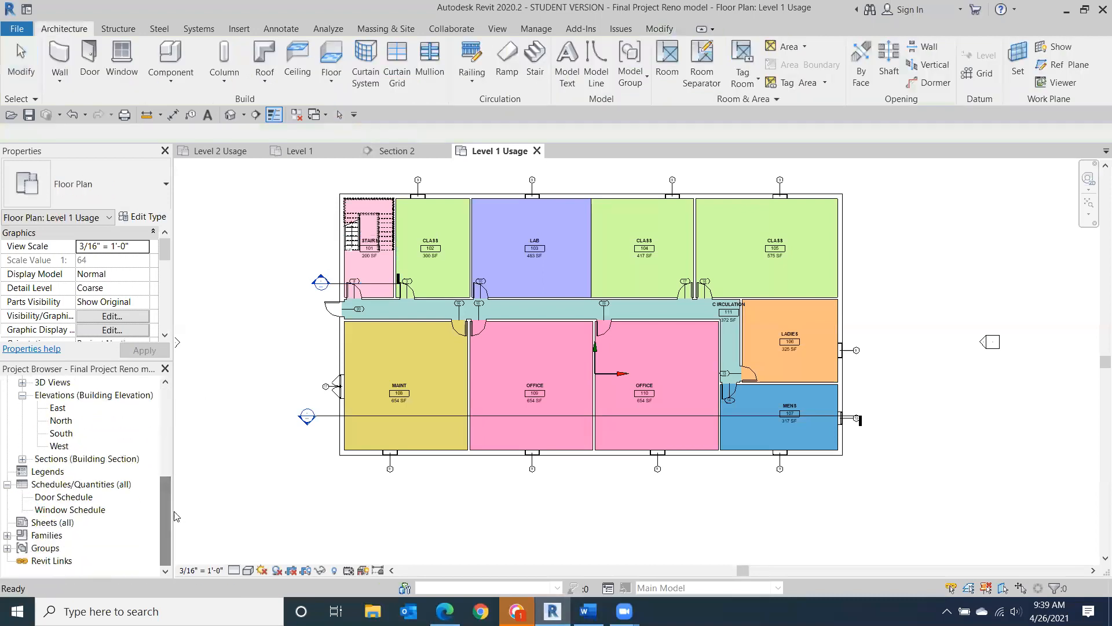
right_click(46, 525)
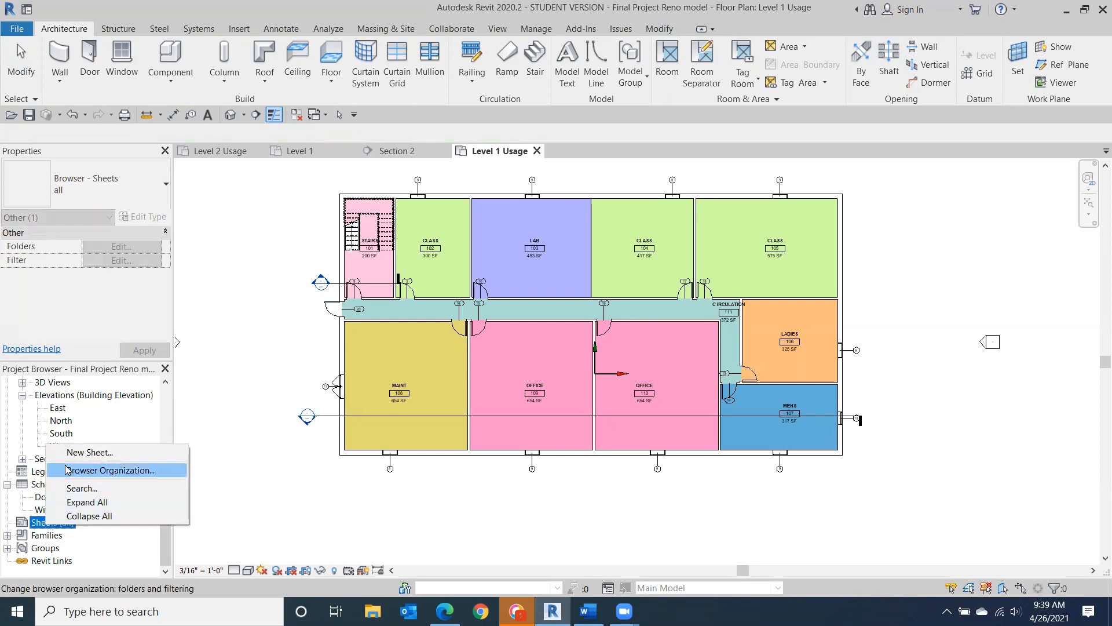
left_click(79, 453)
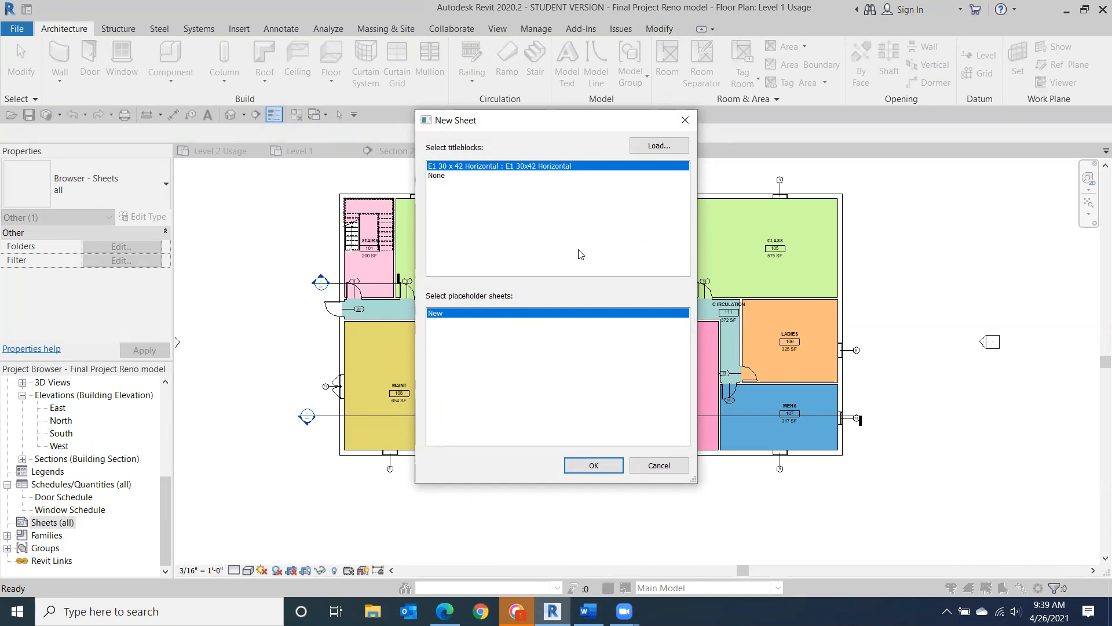
left_click(648, 149)
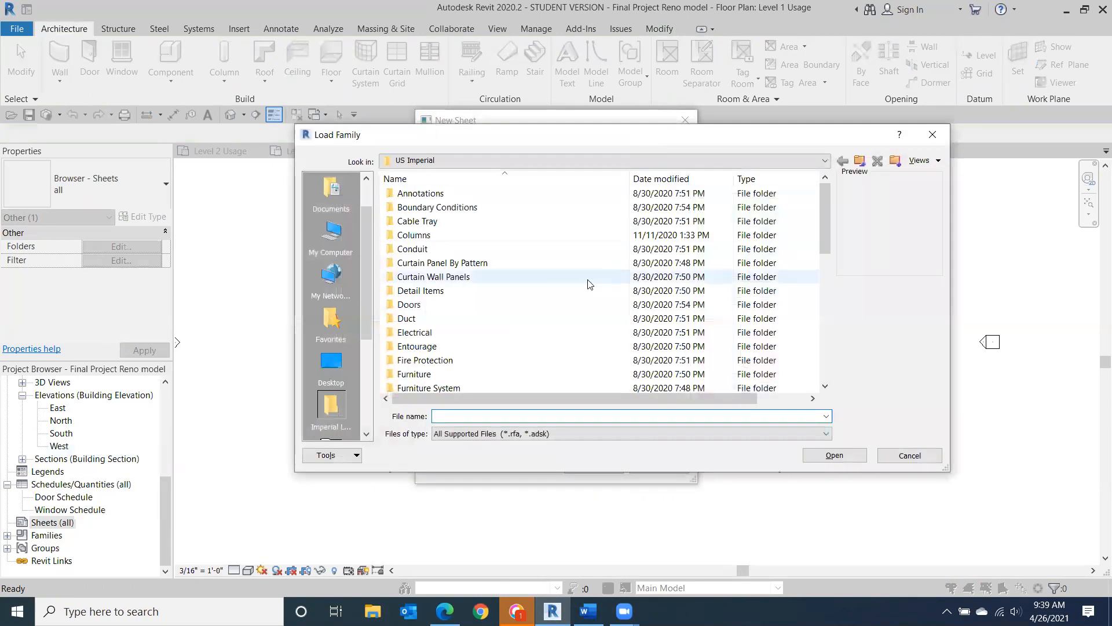
scroll(585, 280, "down", 8)
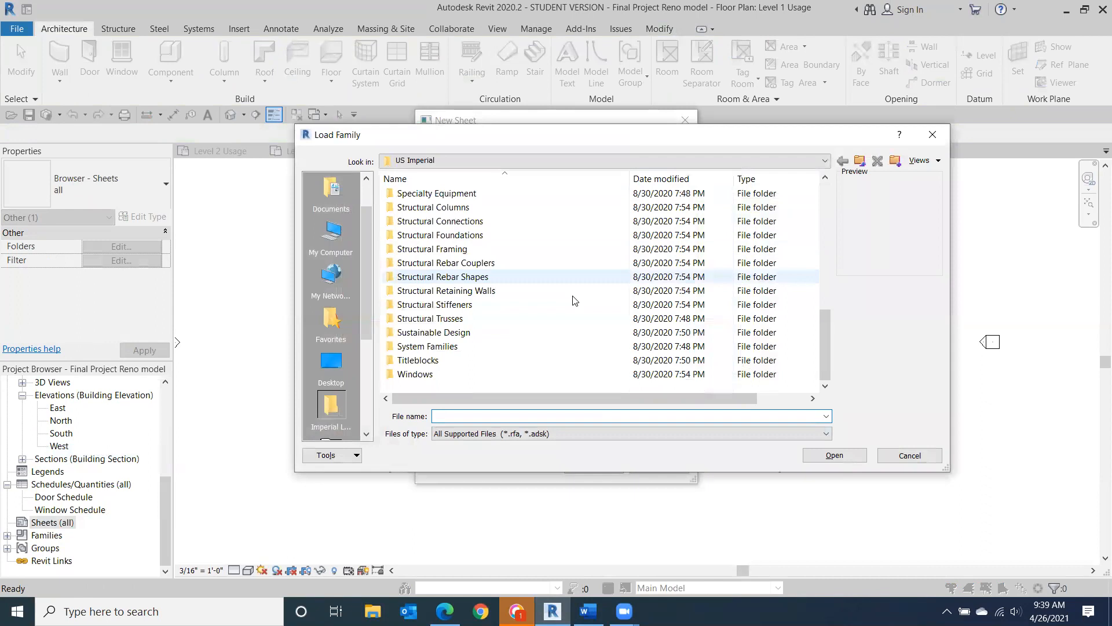
double_click(418, 361)
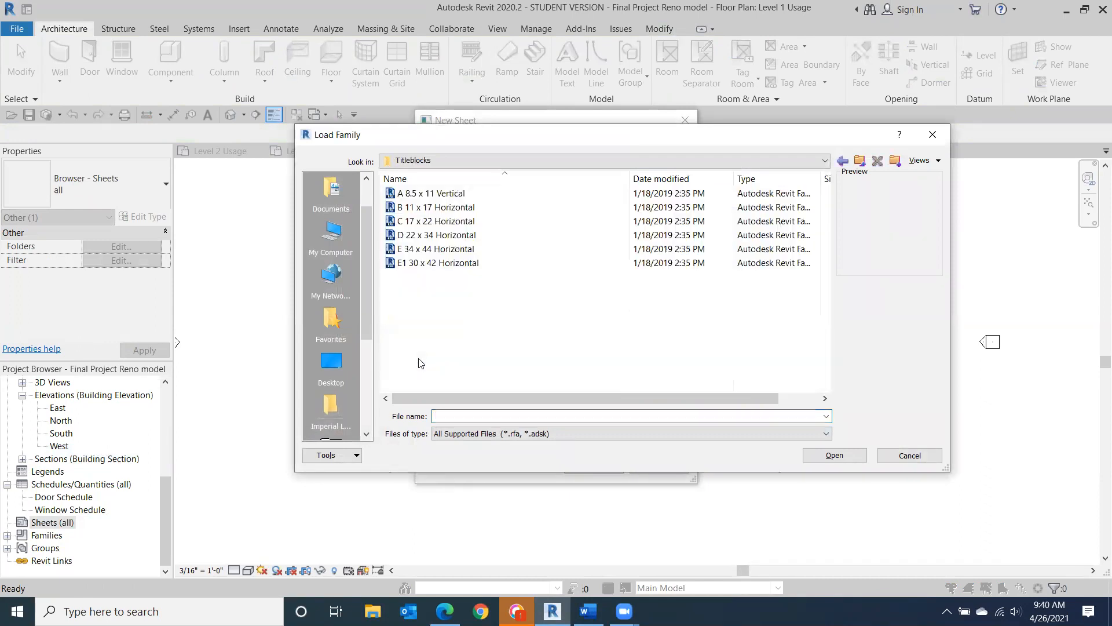
double_click(426, 266)
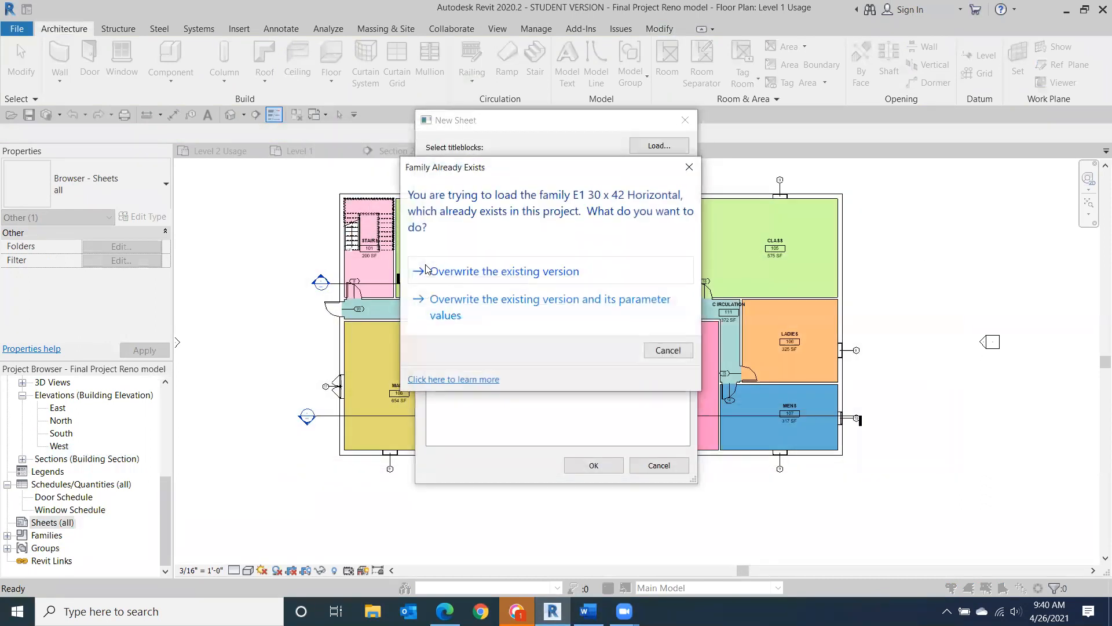
left_click(514, 279)
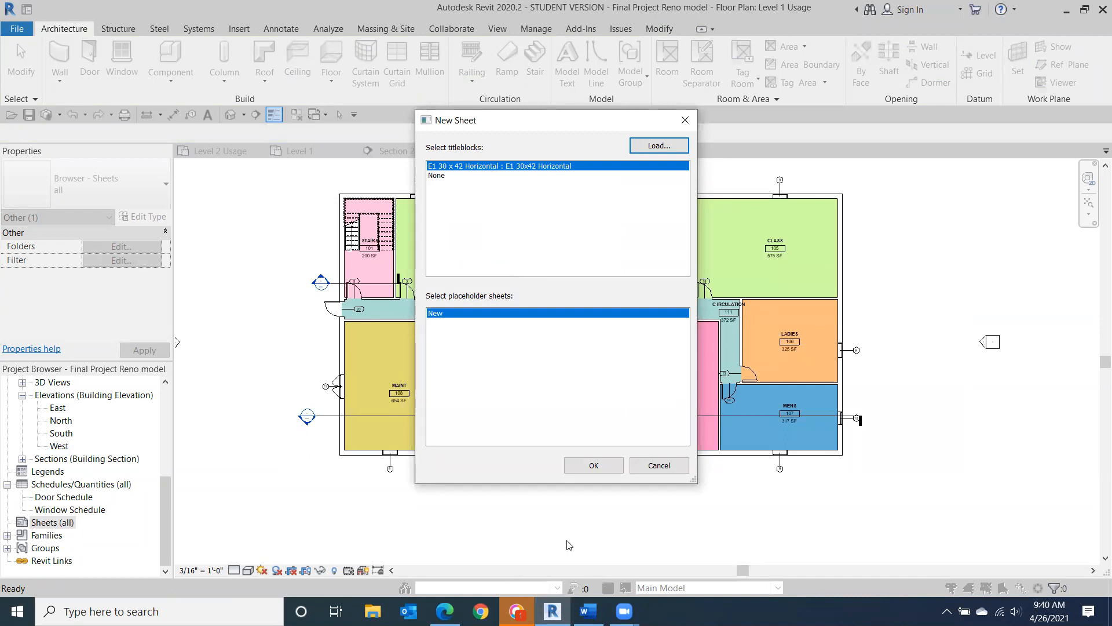
left_click(591, 468)
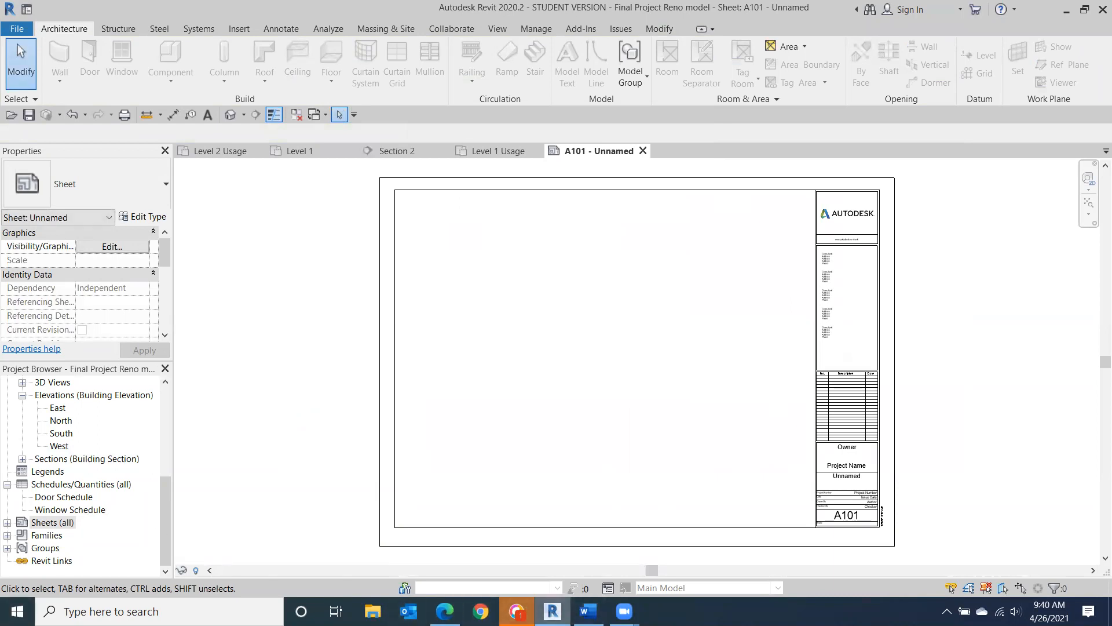
- Check the Class 21 agenda in Word, and switch to Edge to review the required sheet numbers and contents in the project sheet list
left_click_drag(167, 543, 174, 443)
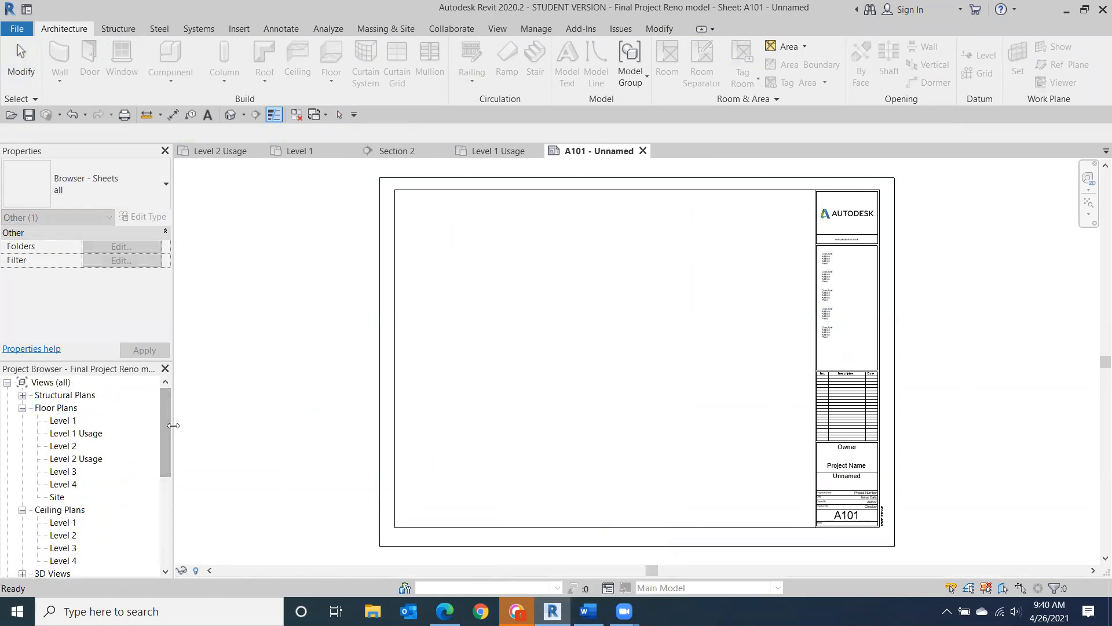
left_click(589, 611)
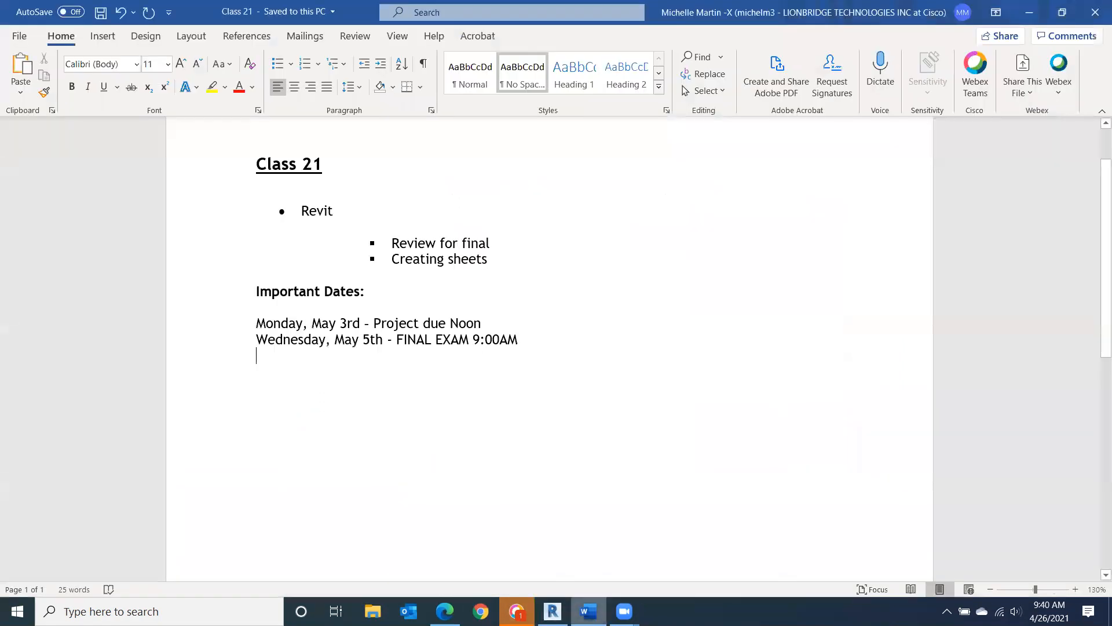
left_click(553, 611)
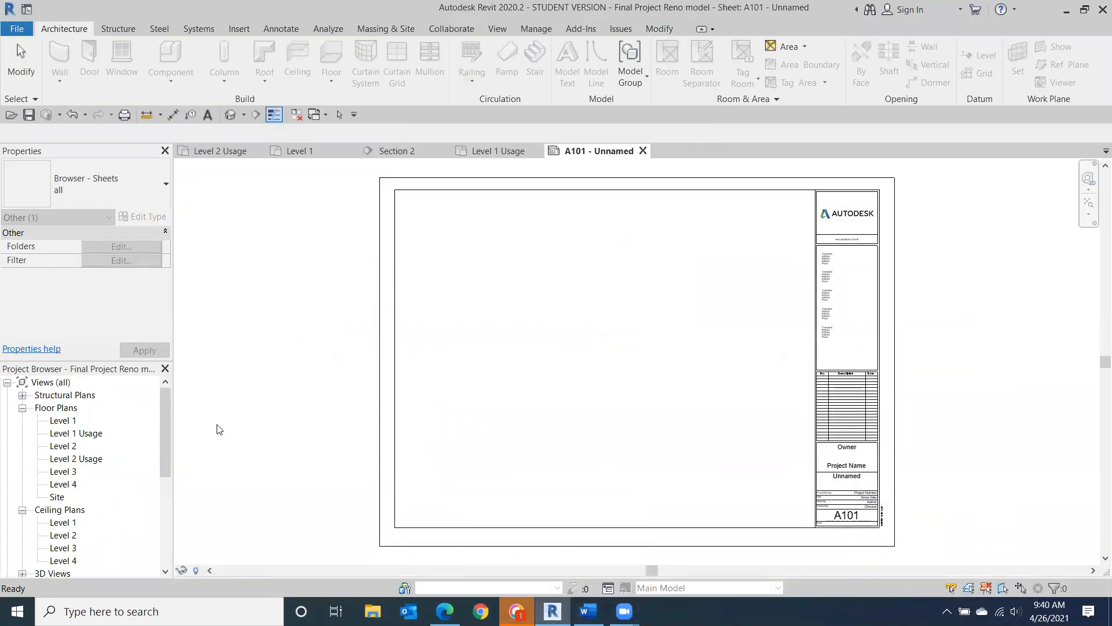
left_click(589, 611)
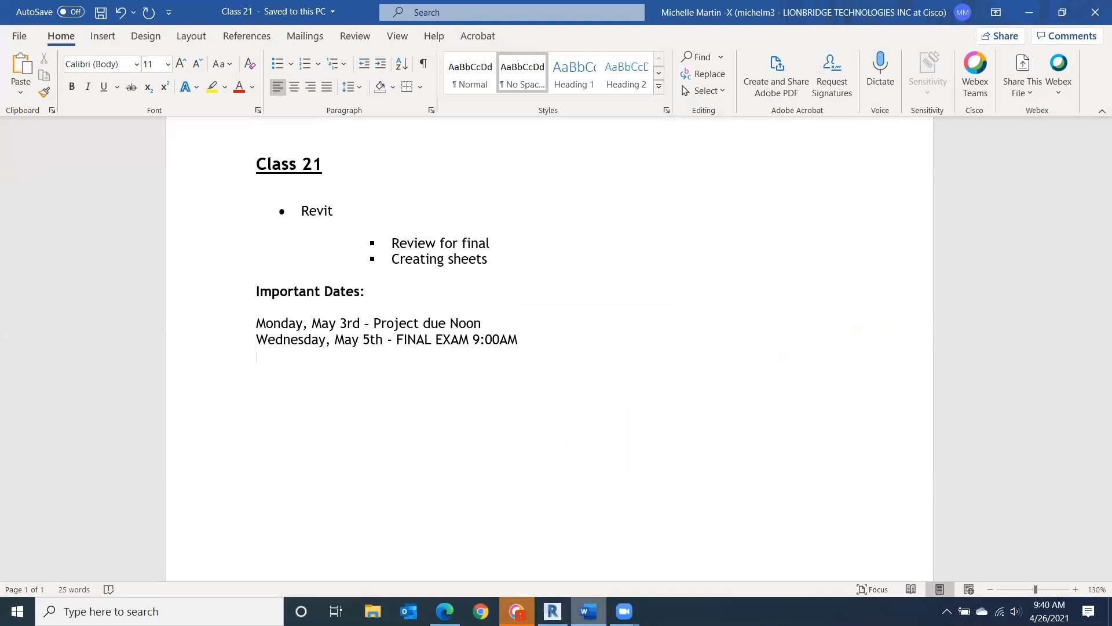
mouse_move(445, 611)
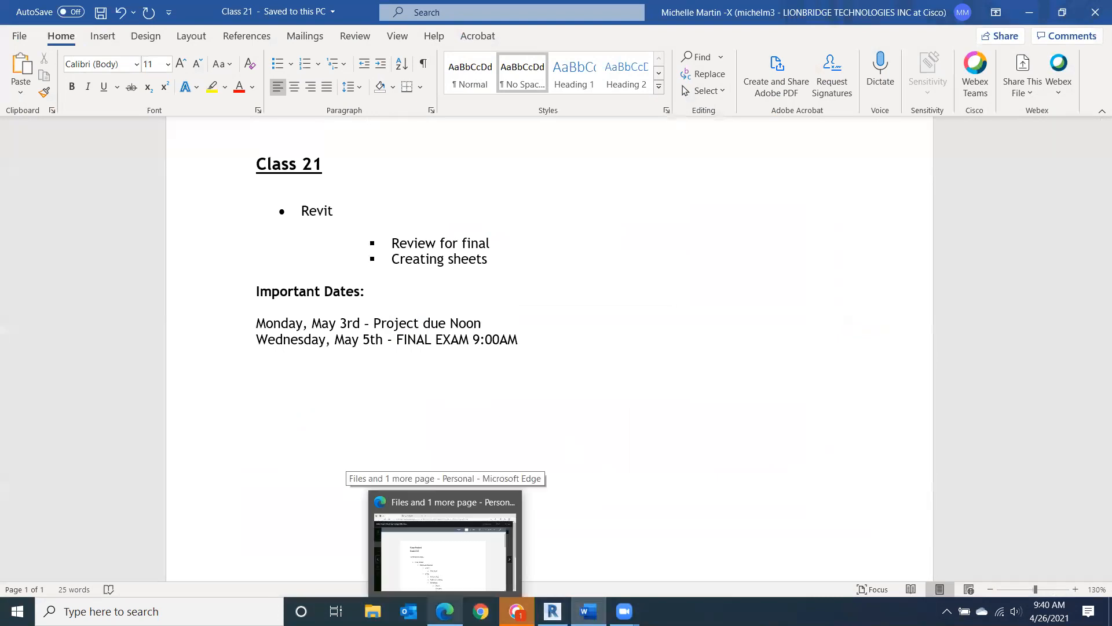
left_click(503, 499)
scroll(503, 500, "down", 3)
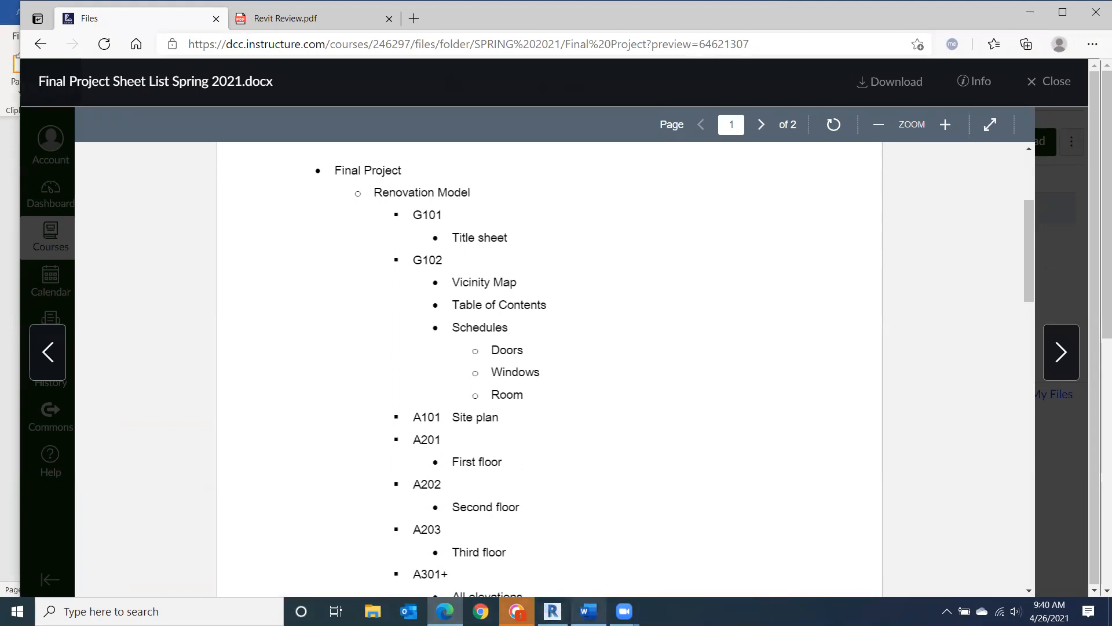
mouse_move(588, 611)
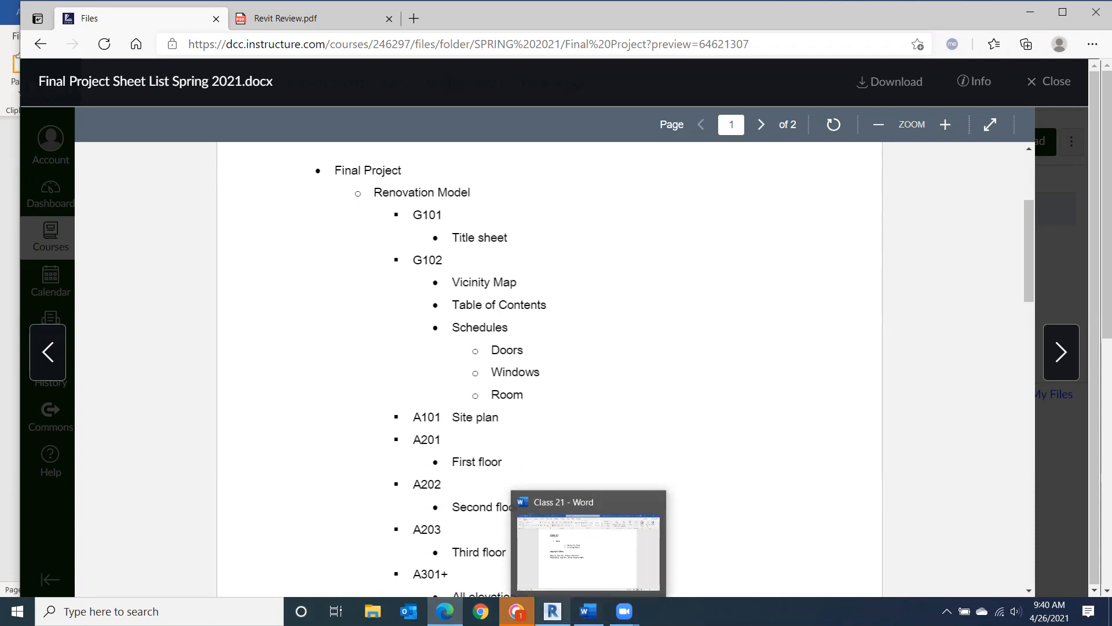
- Switch to Revit and open the Door Schedule to view its contents
left_click(553, 611)
left_click_drag(162, 432, 155, 530)
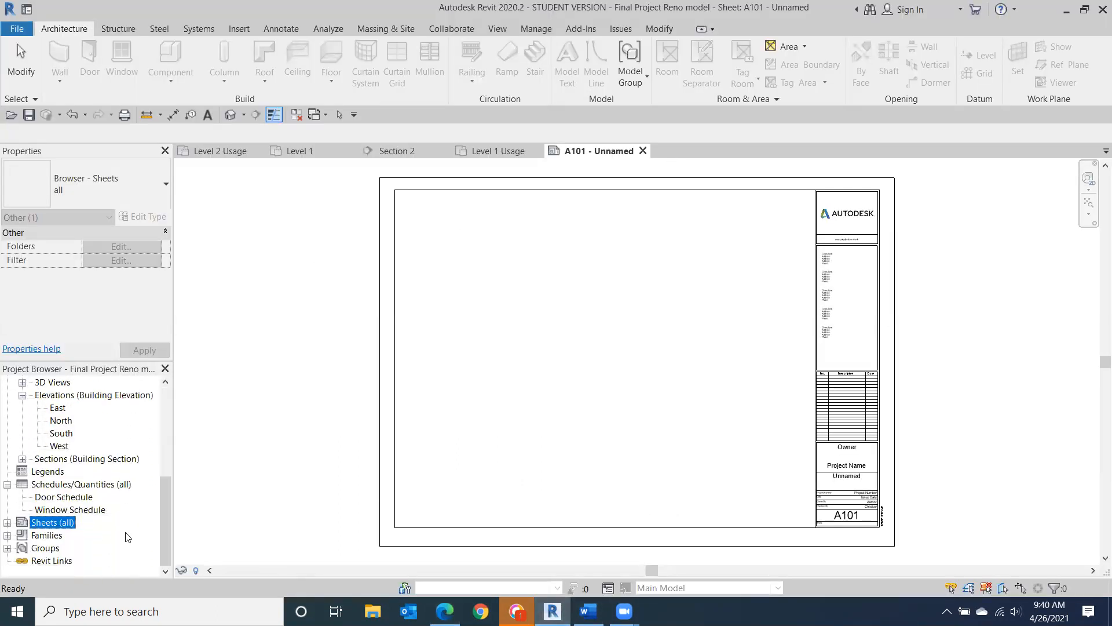
double_click(56, 496)
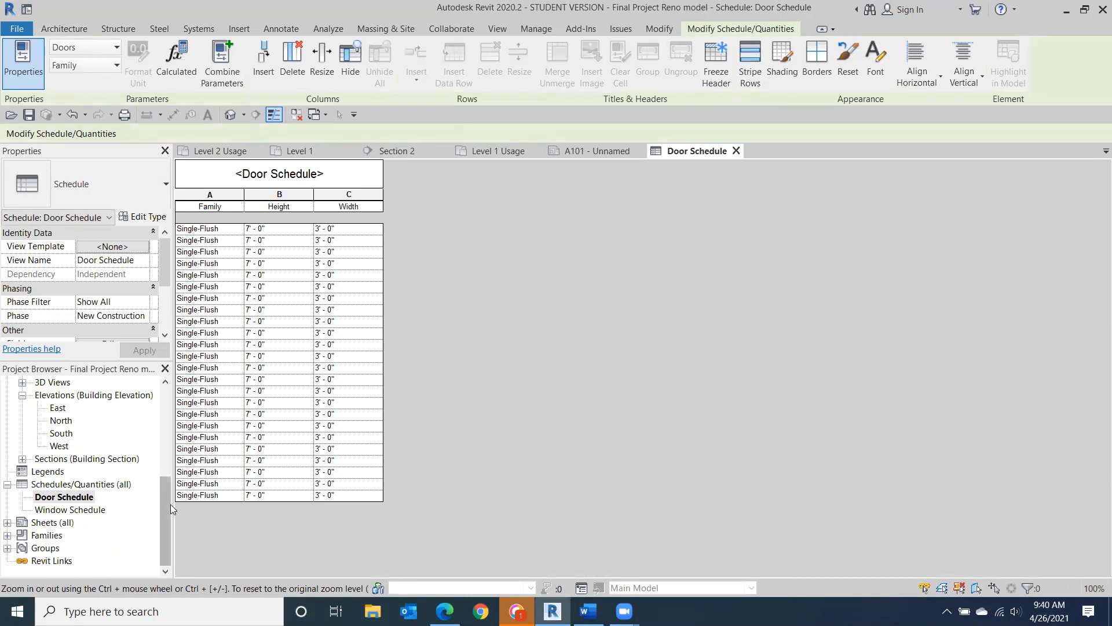
left_click(64, 497)
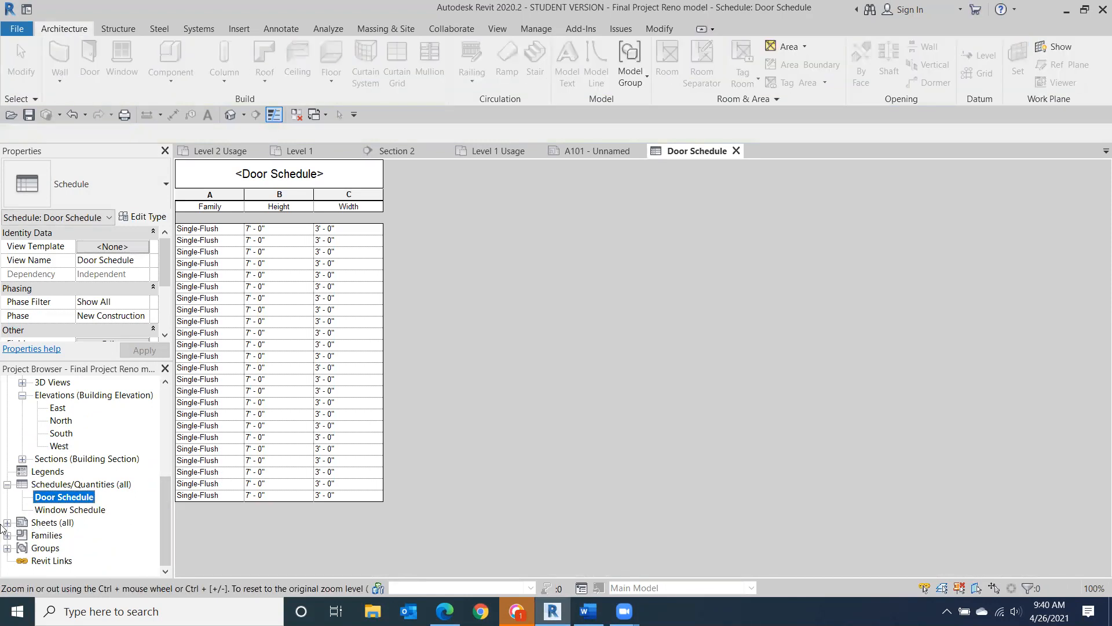
- Open sheet A101 and change its sheet number to G102 in the title block
left_click(7, 523)
double_click(71, 536)
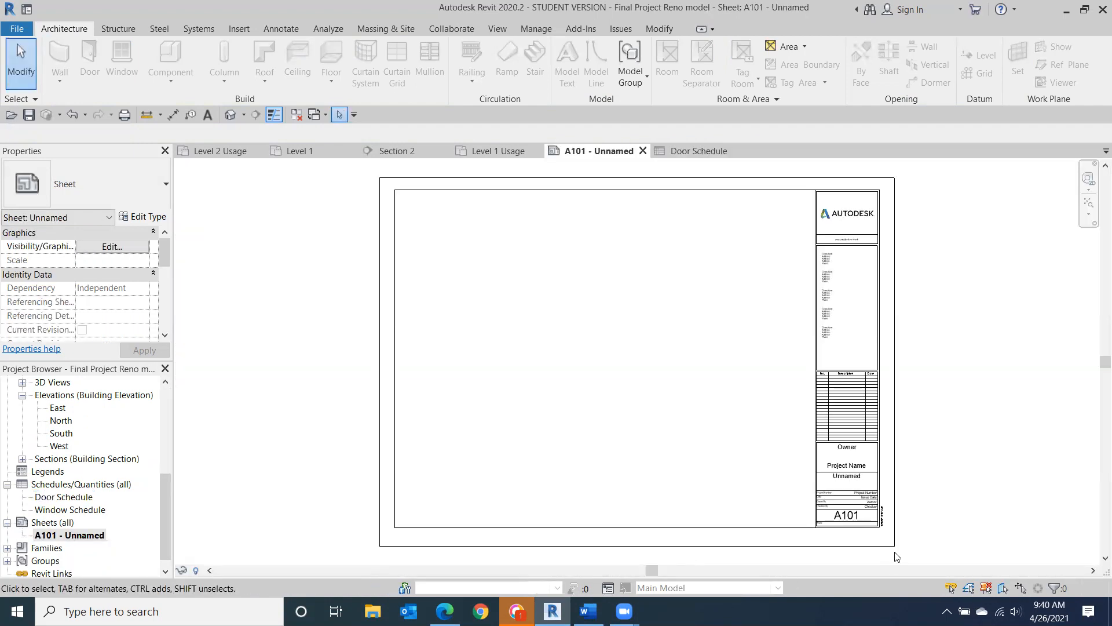
left_click(839, 516)
left_click(839, 515)
type("G")
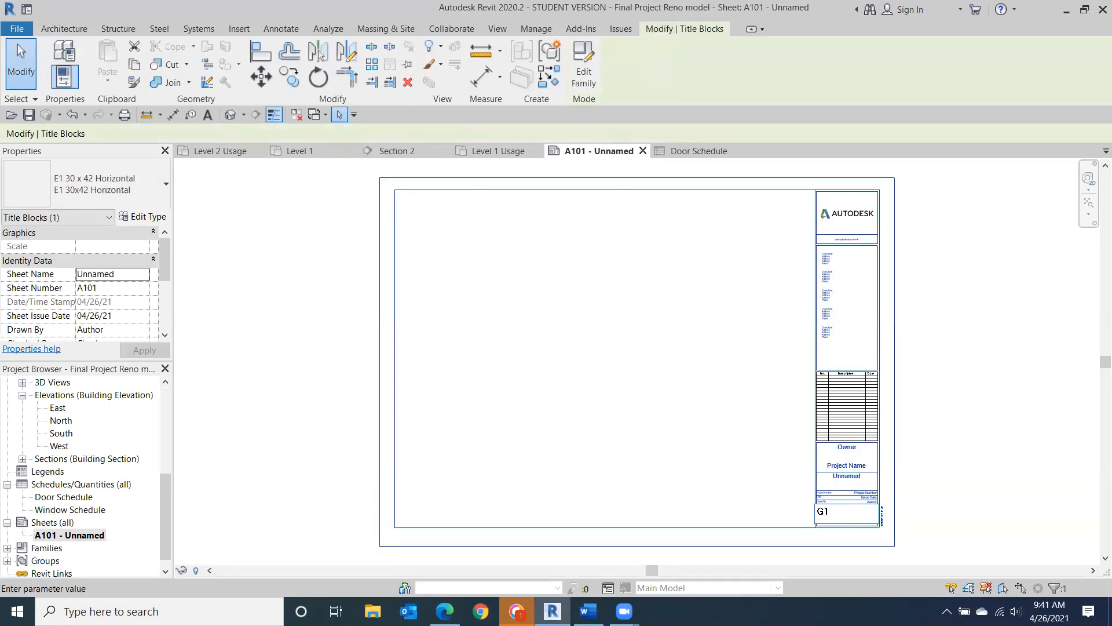
type("102")
- Name sheet G102 General Info in the title block
left_click(839, 480)
left_click(841, 480)
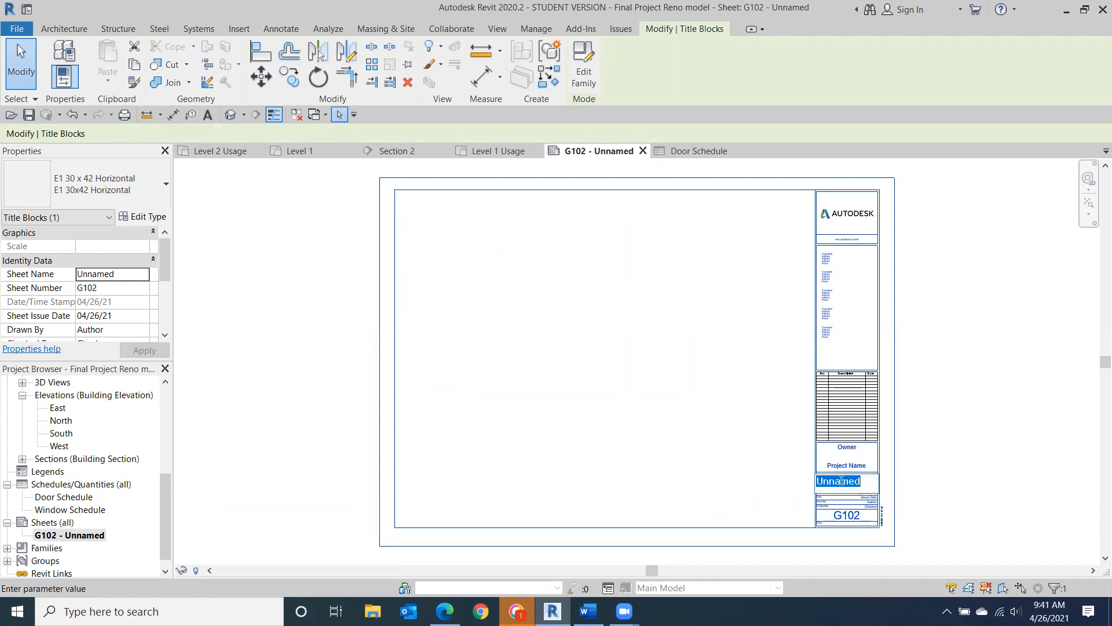
type("General Info")
left_click(992, 484)
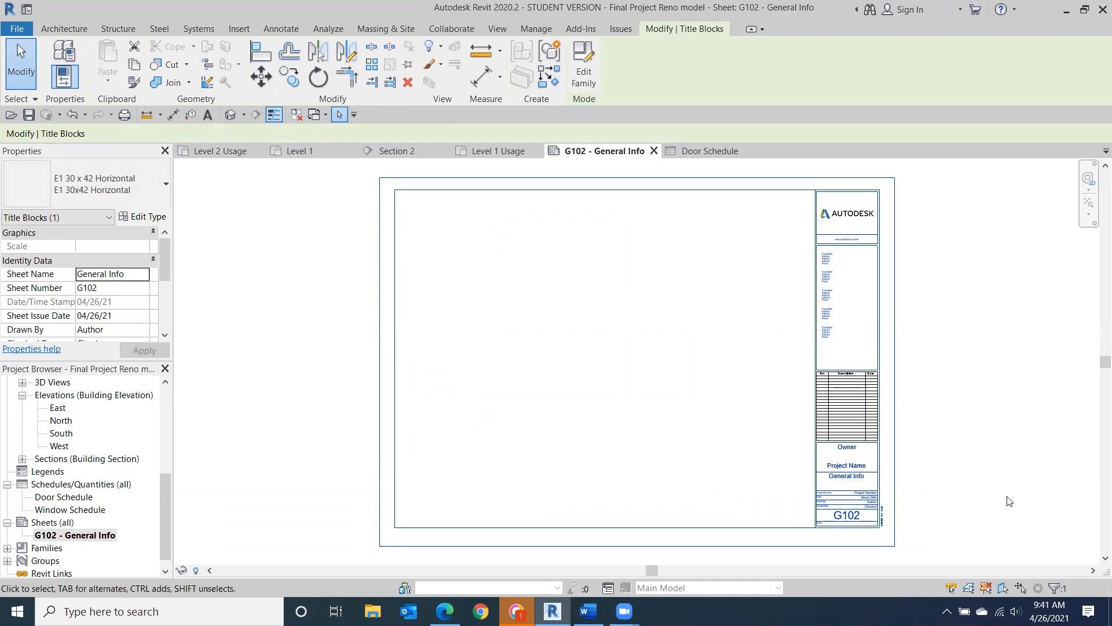
- Look over the title block fields of sheet G102 and place the Door Schedule near the sheet's upper-left corner
scroll(836, 492, "up", 4)
scroll(928, 525, "up", 2)
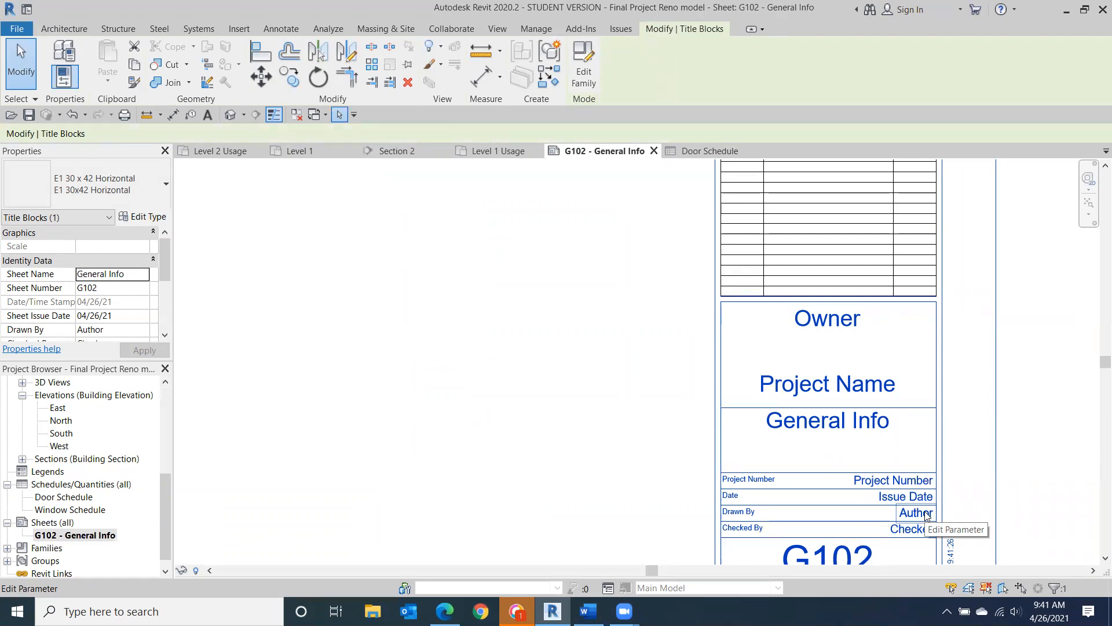
scroll(928, 515, "down", 3)
middle_click_drag(696, 454, 969, 484)
scroll(863, 510, "down", 4)
middle_click_drag(772, 476, 595, 479)
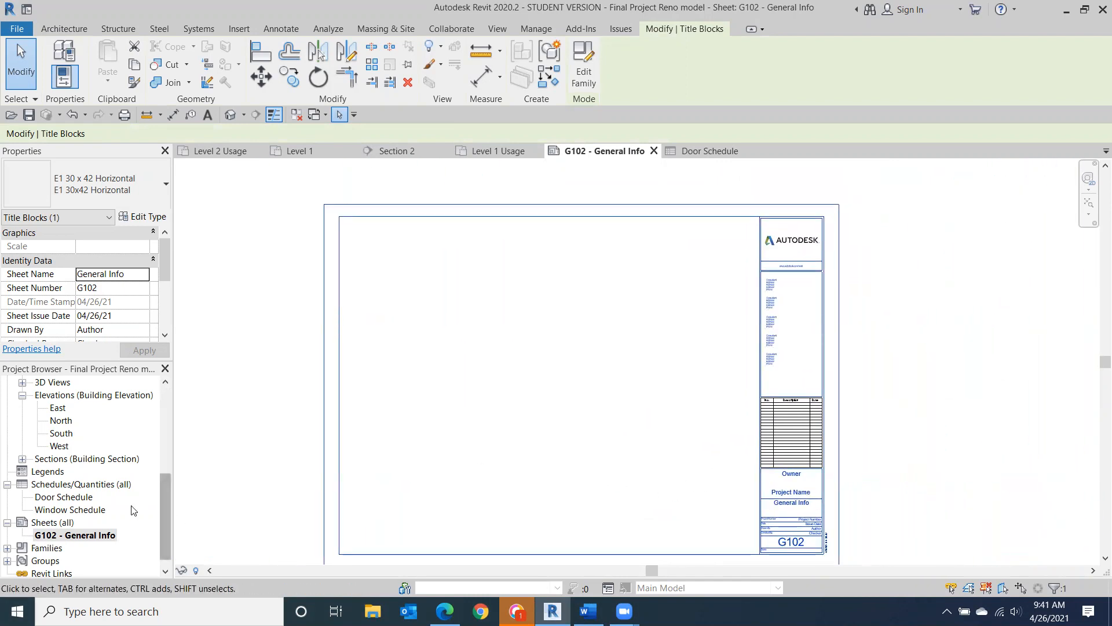
left_click(161, 527)
scroll(161, 511, "up", 2)
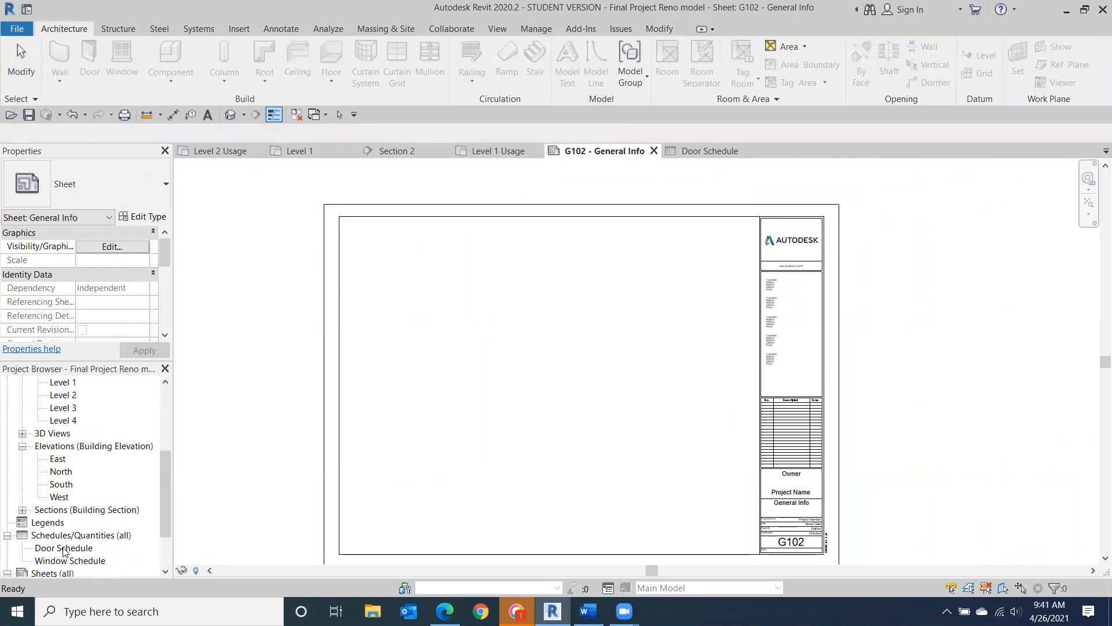
left_click_drag(64, 551, 489, 356)
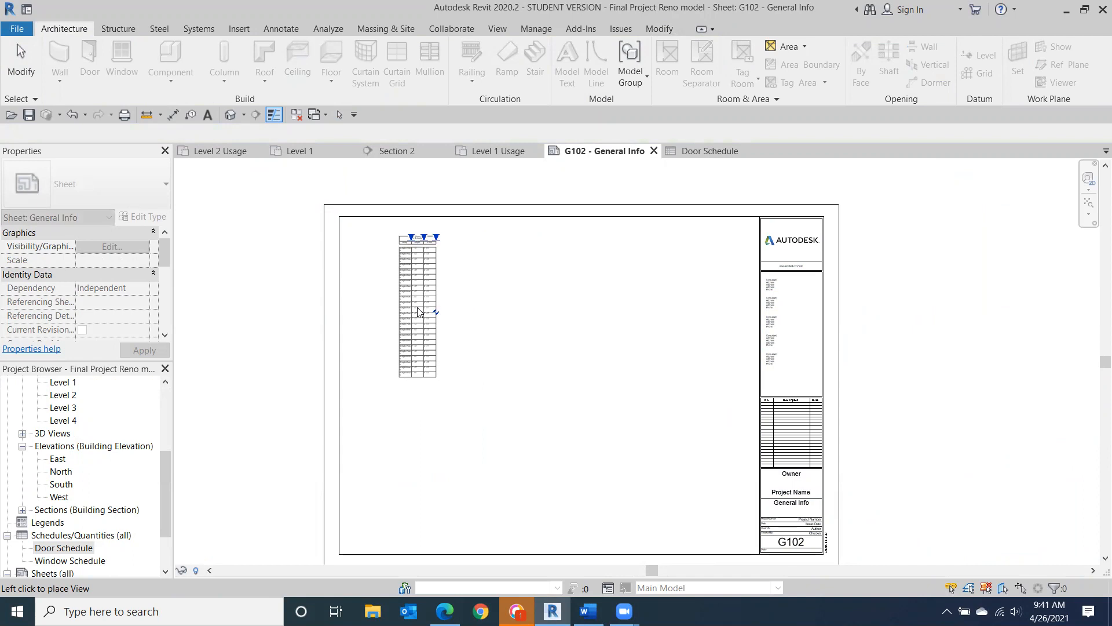
left_click(385, 312)
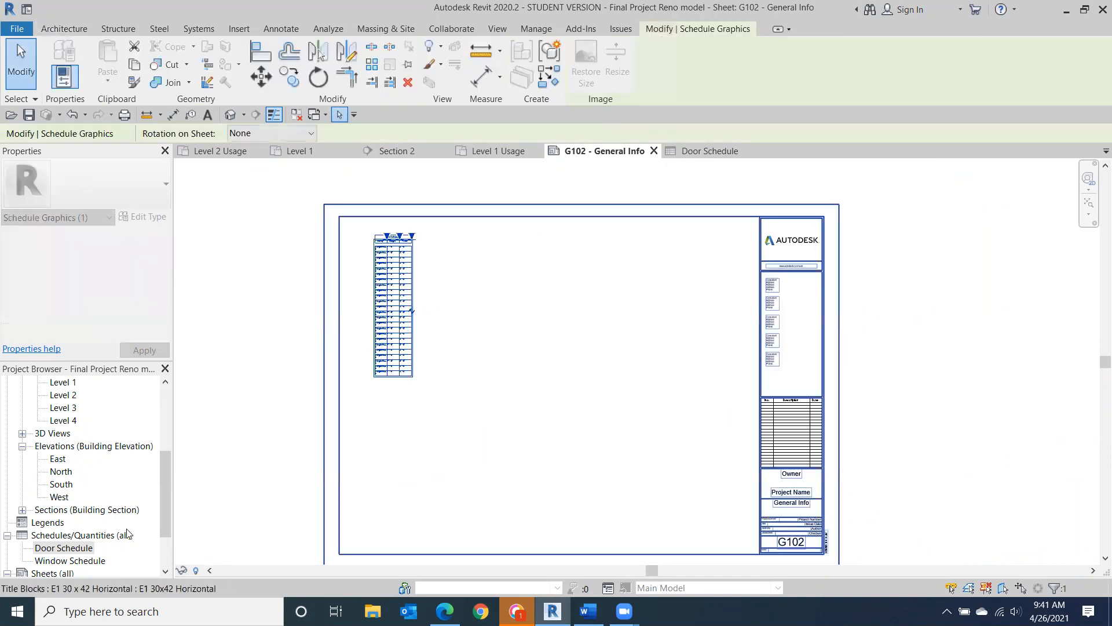
- Place the Window Schedule on sheet G102 to the right of the door schedule, with their tops aligned
left_click(64, 561)
left_click_drag(63, 561, 524, 315)
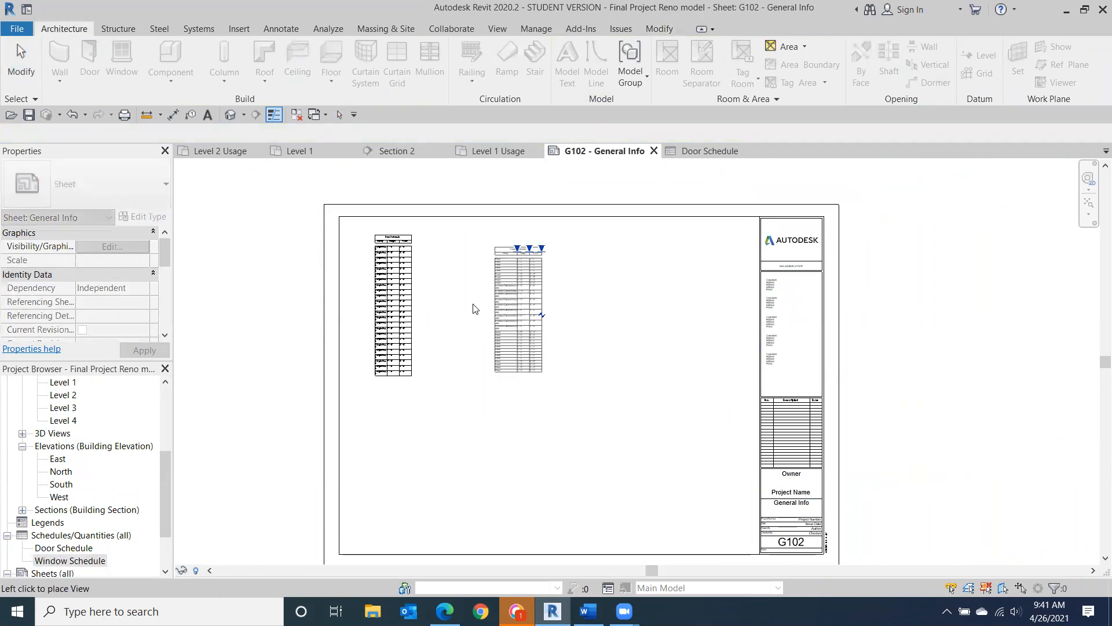
scroll(463, 302, "up", 3)
middle_click_drag(464, 302, 453, 392)
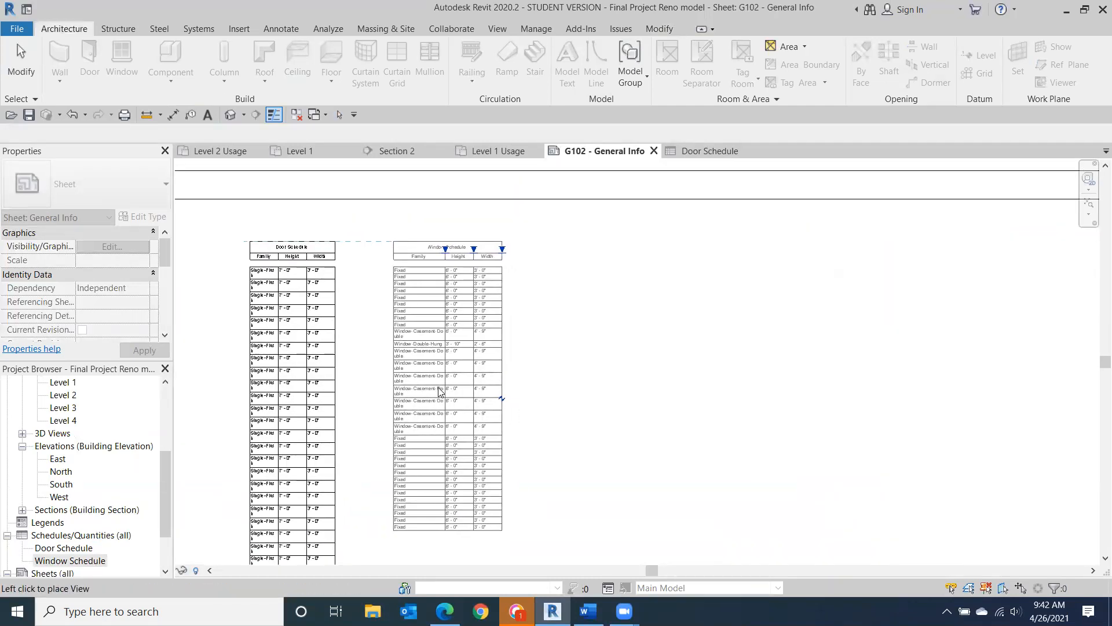
left_click(436, 386)
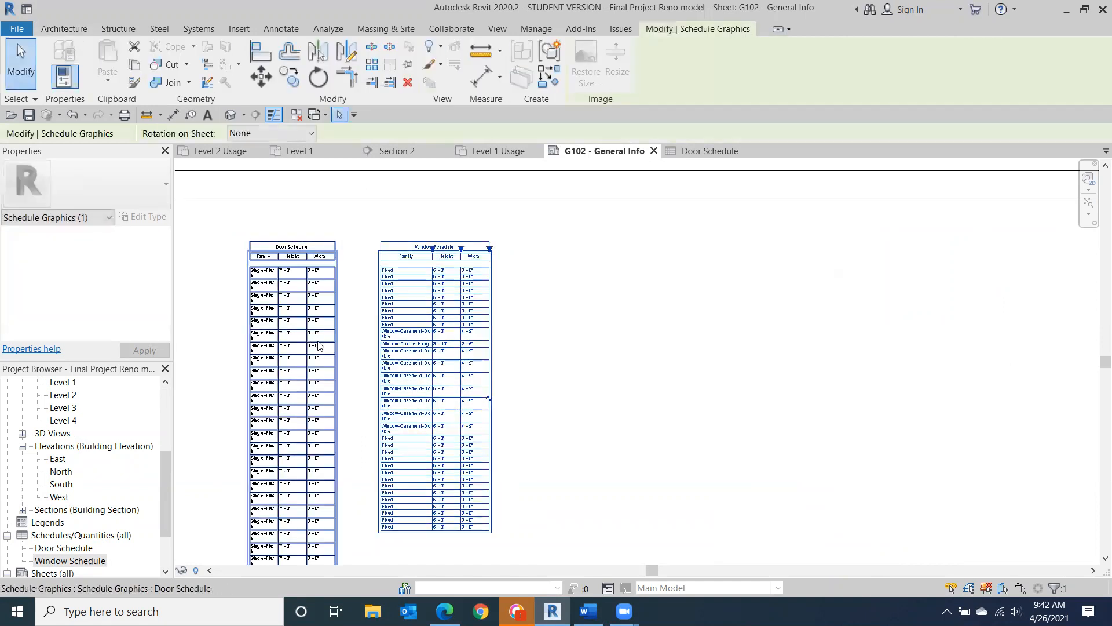
- Move the window schedule farther right of the door schedule and split it into two side-by-side sections
scroll(655, 384, "down", 2)
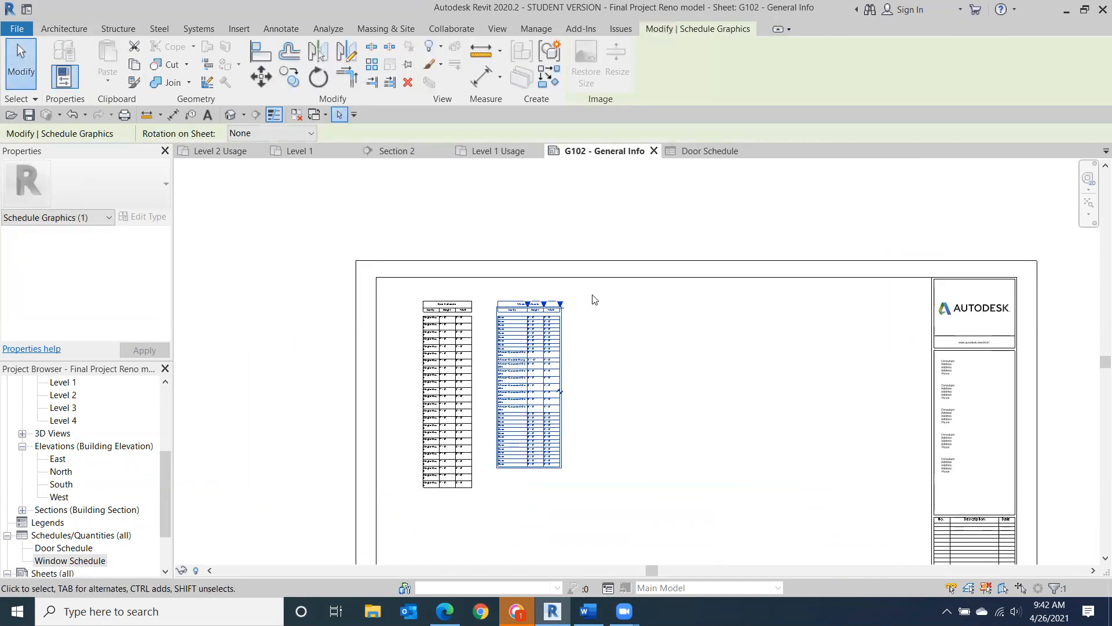
left_click_drag(511, 304, 624, 304)
scroll(670, 404, "up", 5)
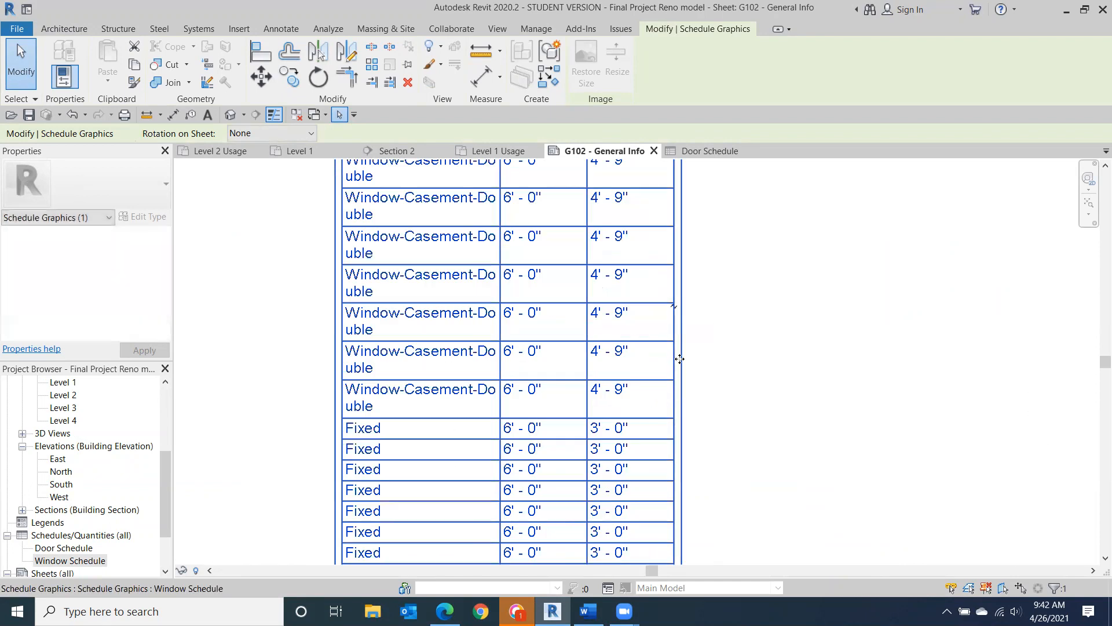
left_click(676, 312)
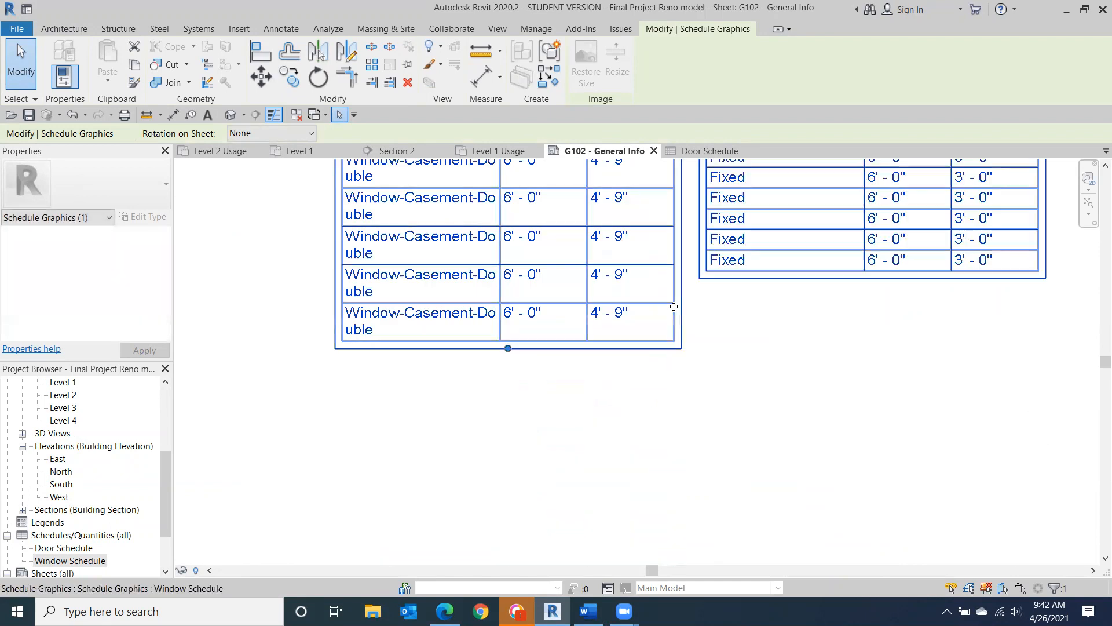
- Merge the two window schedule sections back into a single column on sheet G102
scroll(762, 368, "down", 3)
scroll(762, 371, "down", 2)
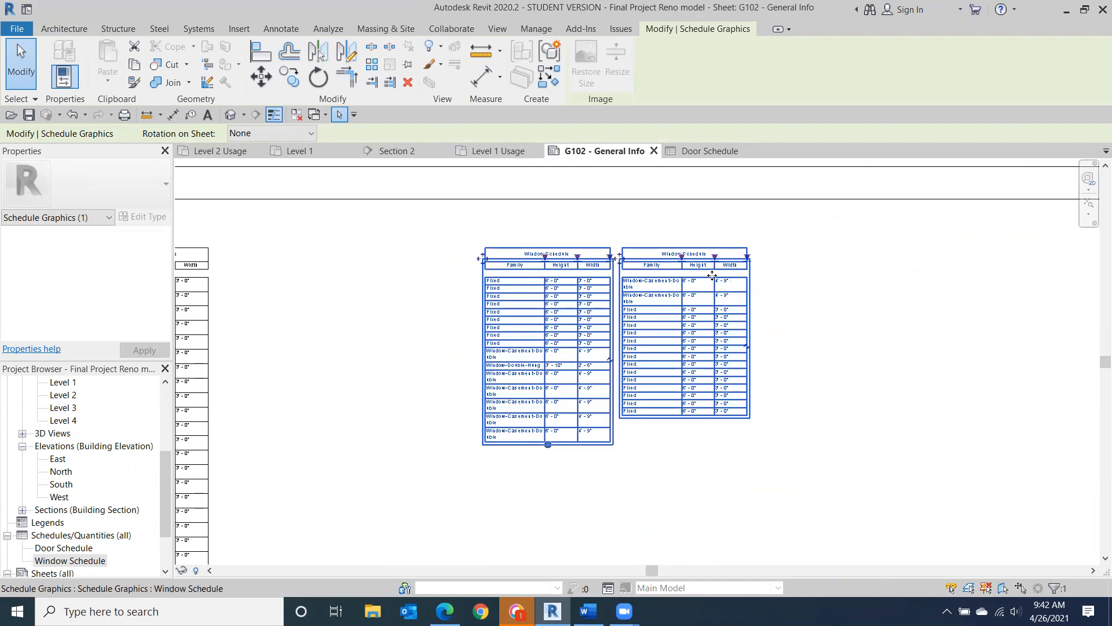
left_click_drag(633, 264, 484, 444)
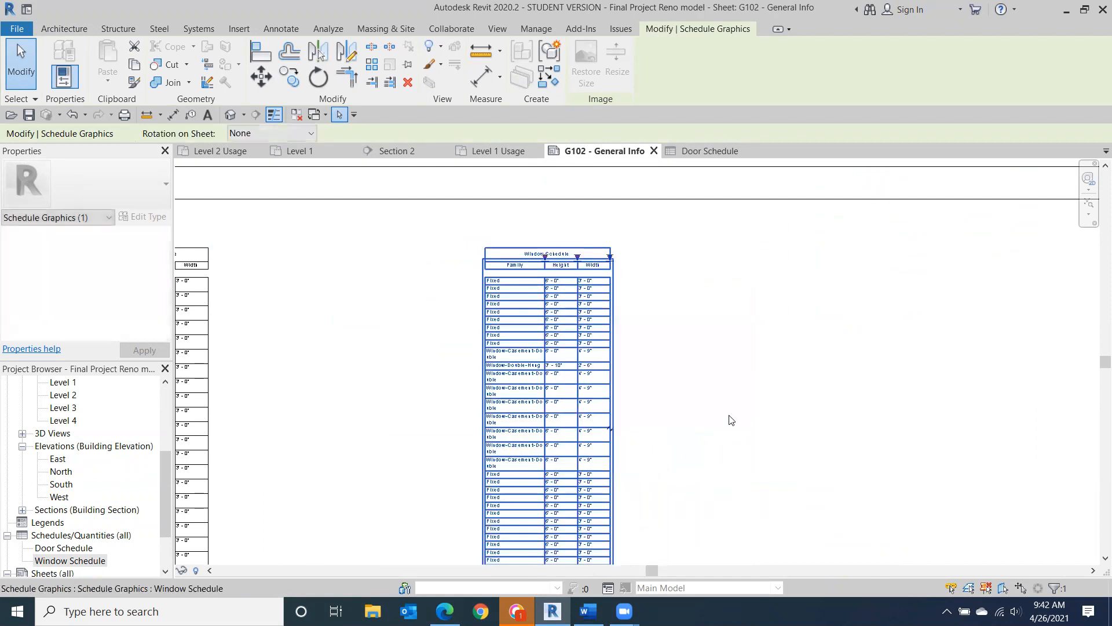
scroll(672, 387, "down", 2)
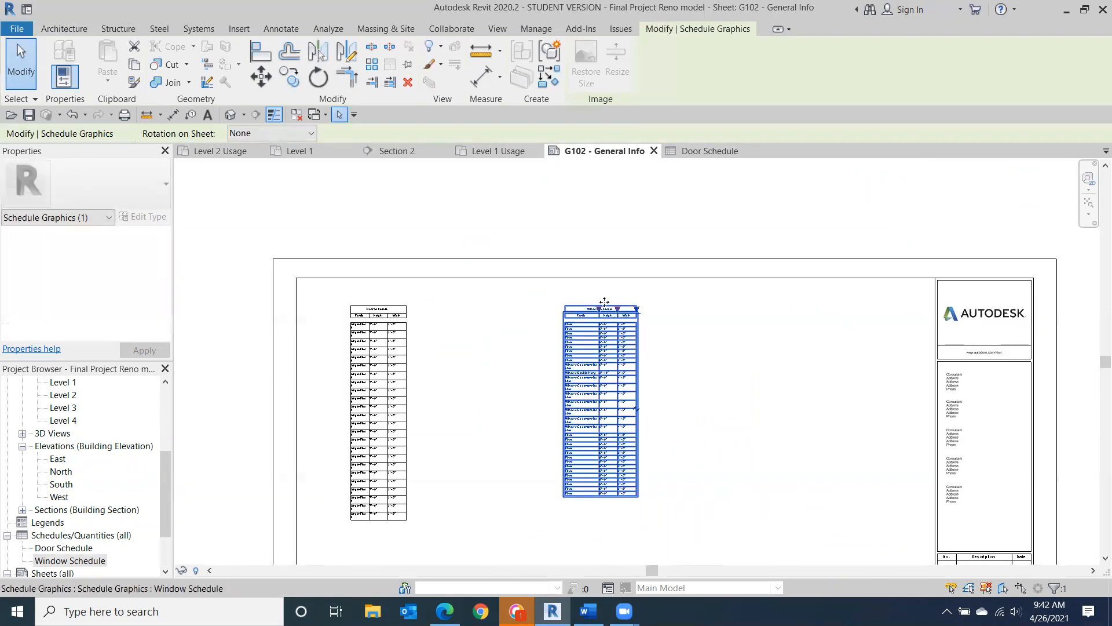
- Split the door schedule on sheet G102 into two side-by-side sections
scroll(392, 450, "up", 2)
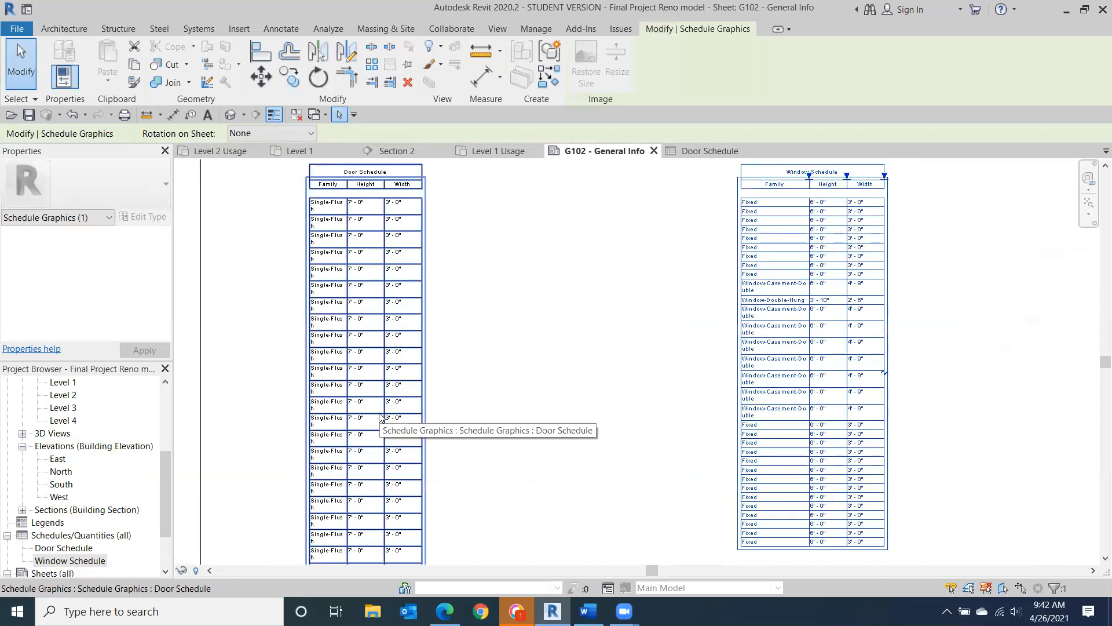
scroll(349, 405, "up", 1)
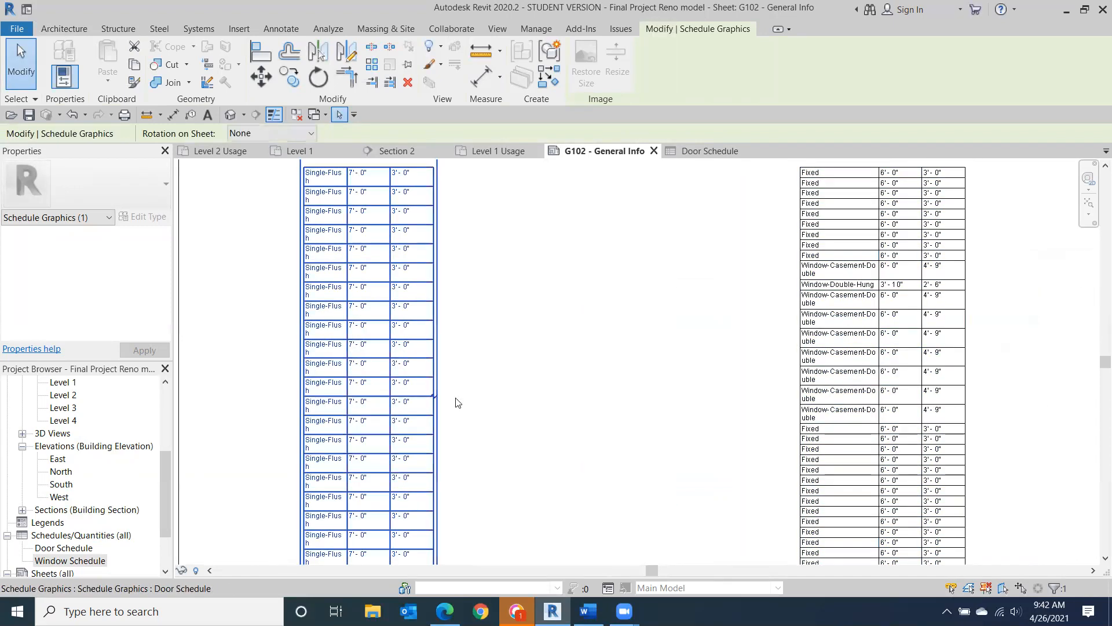
left_click(435, 397)
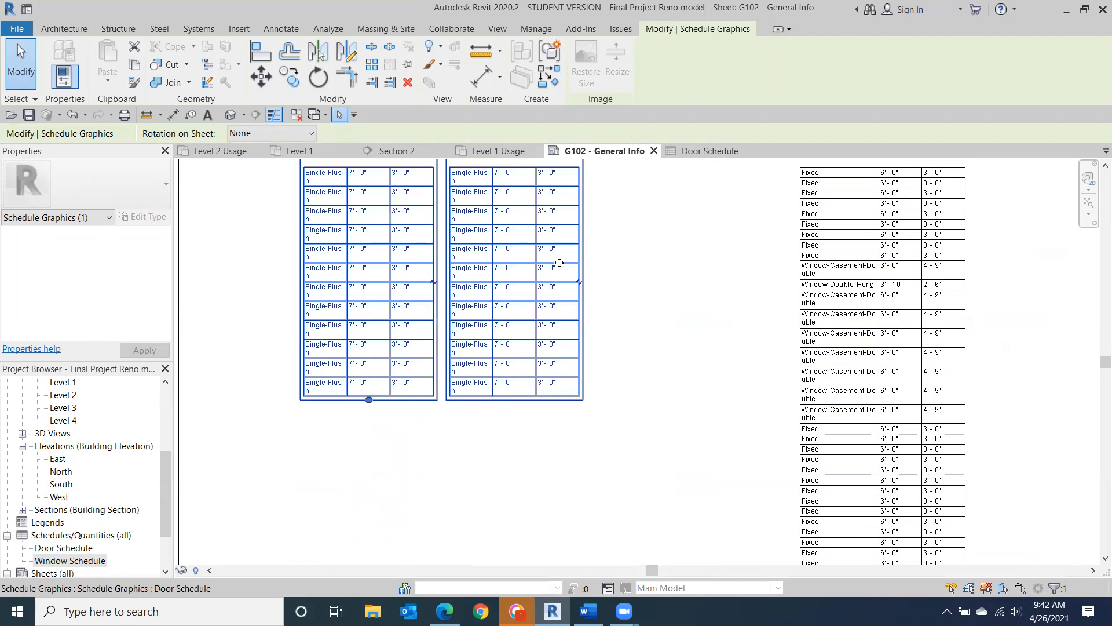
scroll(559, 299, "down", 3)
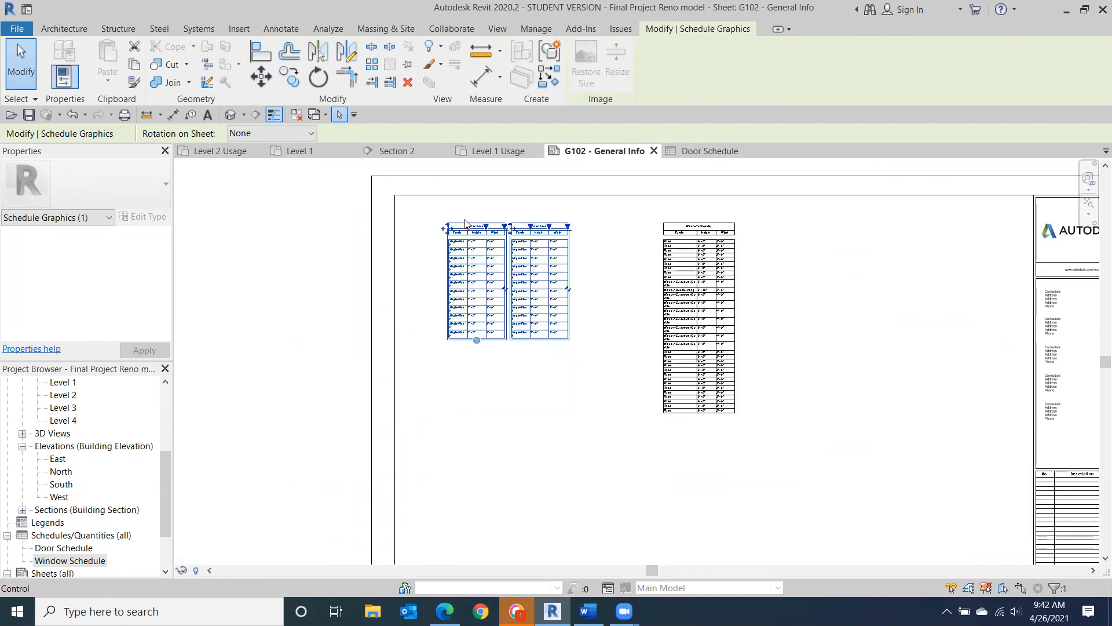
- Widen the Width column of the door schedule and move both sections into the sheet's upper-left corner, with their tops aligned
left_click_drag(451, 229, 514, 226)
left_click_drag(446, 228, 404, 212)
left_click_drag(521, 228, 488, 213)
left_click(529, 402)
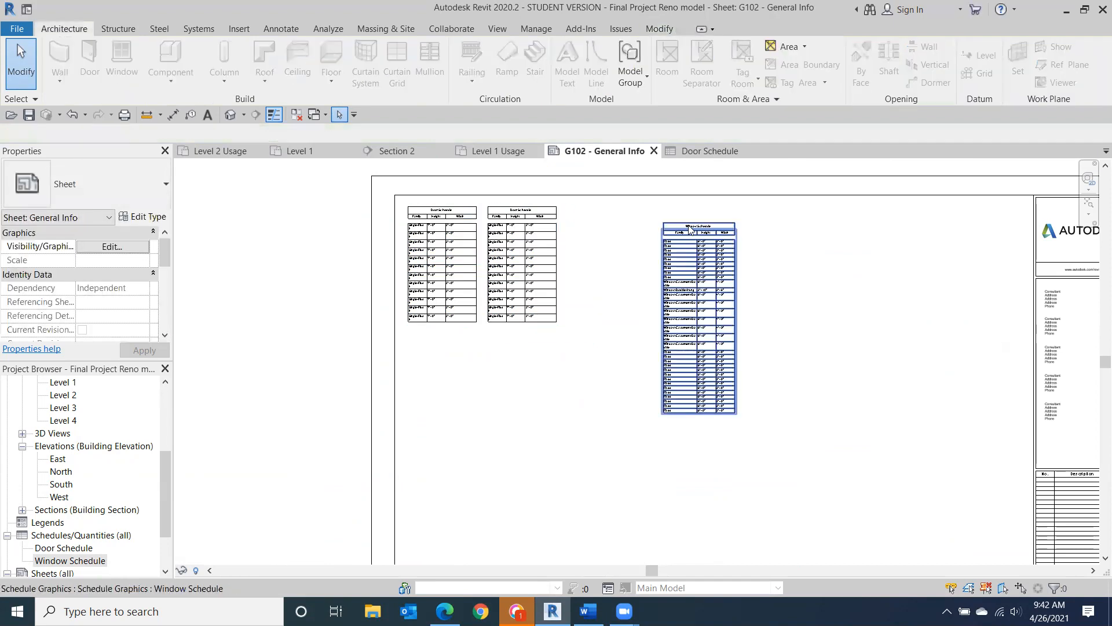
- Slightly widen the window schedule's Family column and move the schedule just right of the door schedule sections, with their tops aligned
left_click(690, 229)
mouse_move(689, 225)
left_mouse_down()
mouse_move(676, 225)
mouse_move(687, 226)
left_mouse_up()
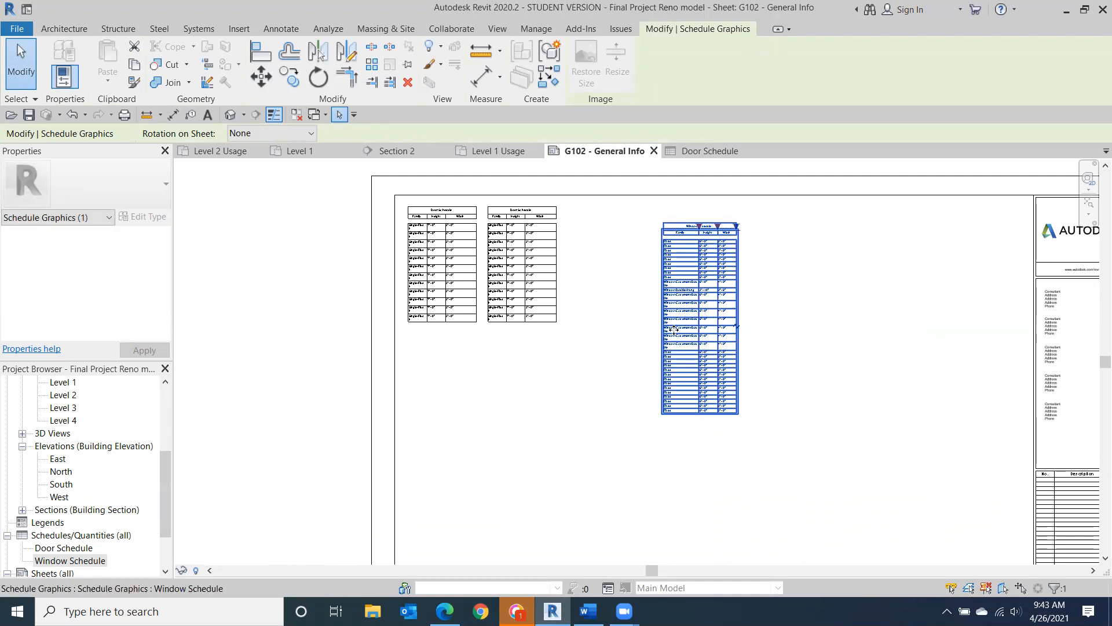
left_click(817, 360)
left_click(738, 303)
left_click_drag(628, 218, 574, 218)
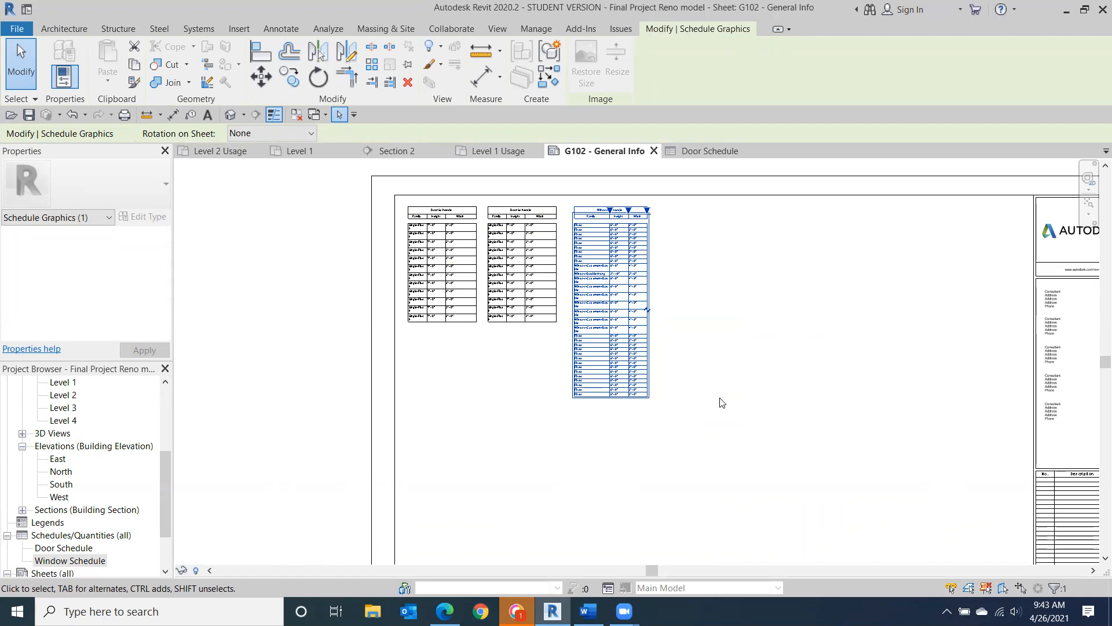
scroll(808, 342, "down", 3)
middle_click_drag(765, 330, 679, 255)
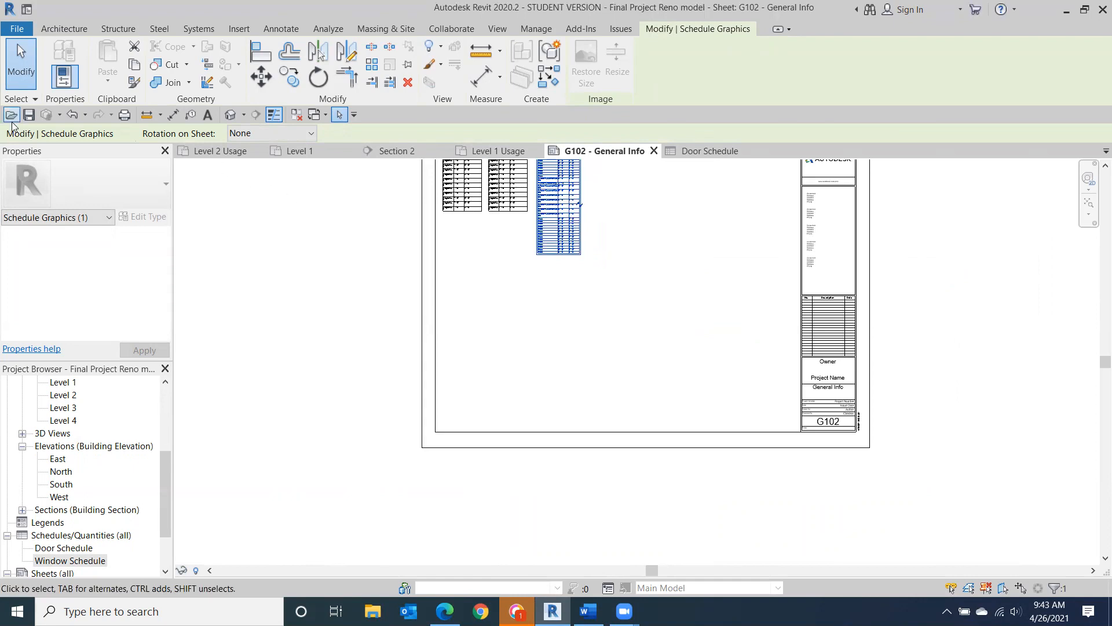
left_click(239, 29)
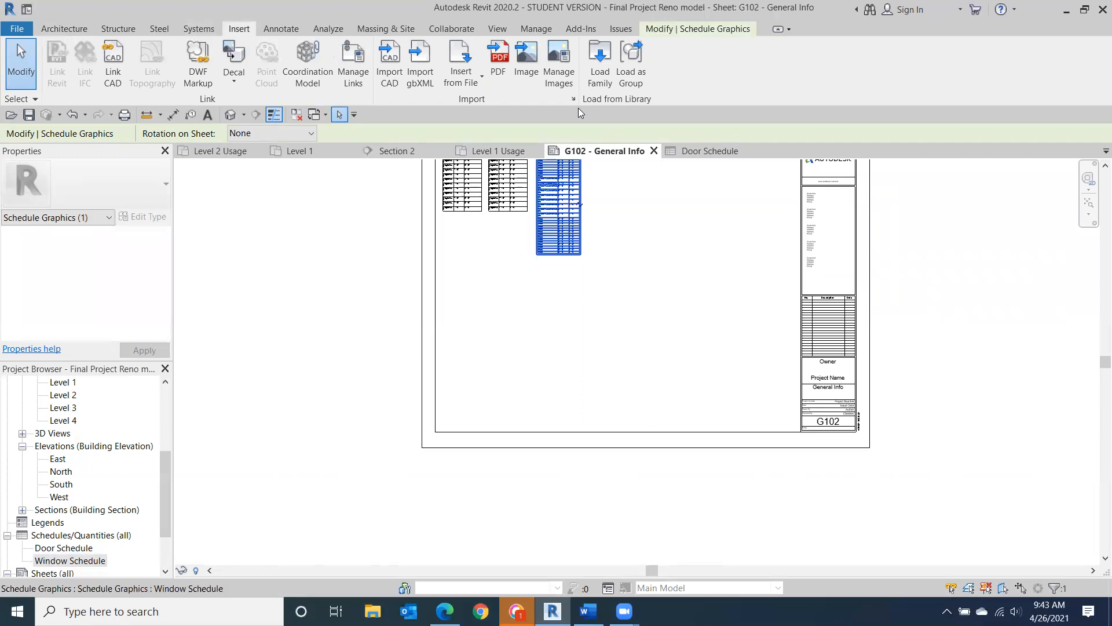
left_click(517, 57)
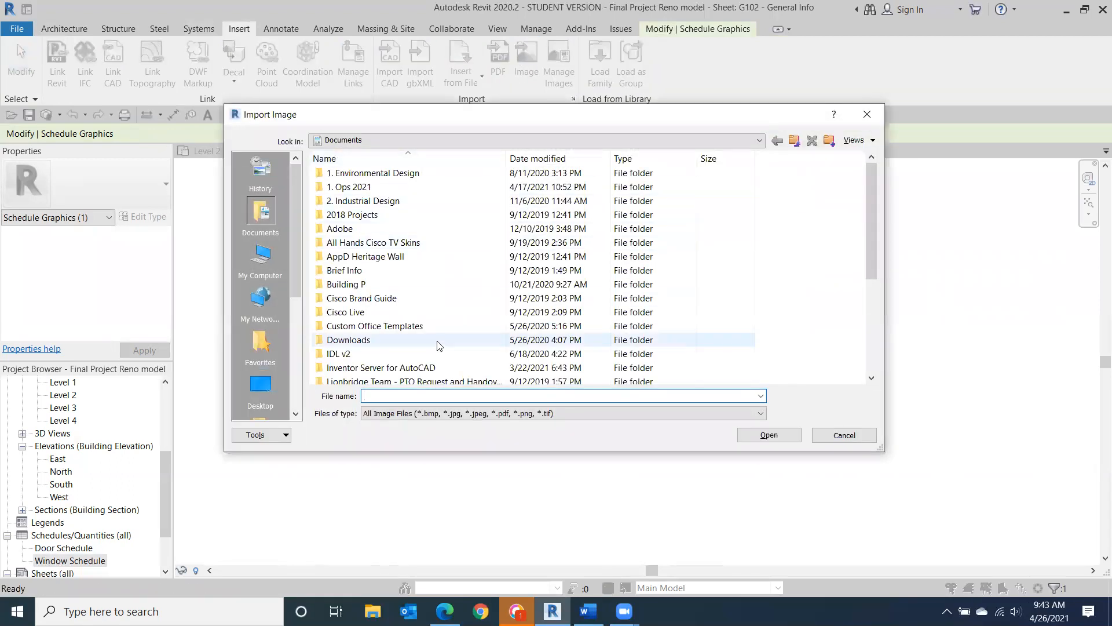
left_click_drag(296, 307, 298, 412)
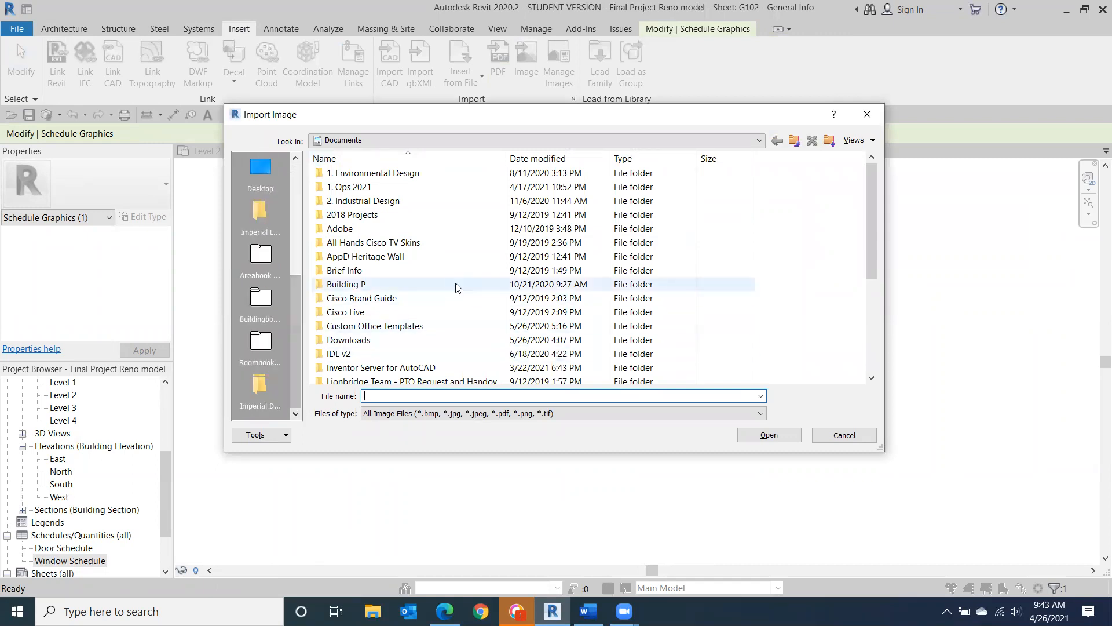
scroll(458, 288, "down", 4)
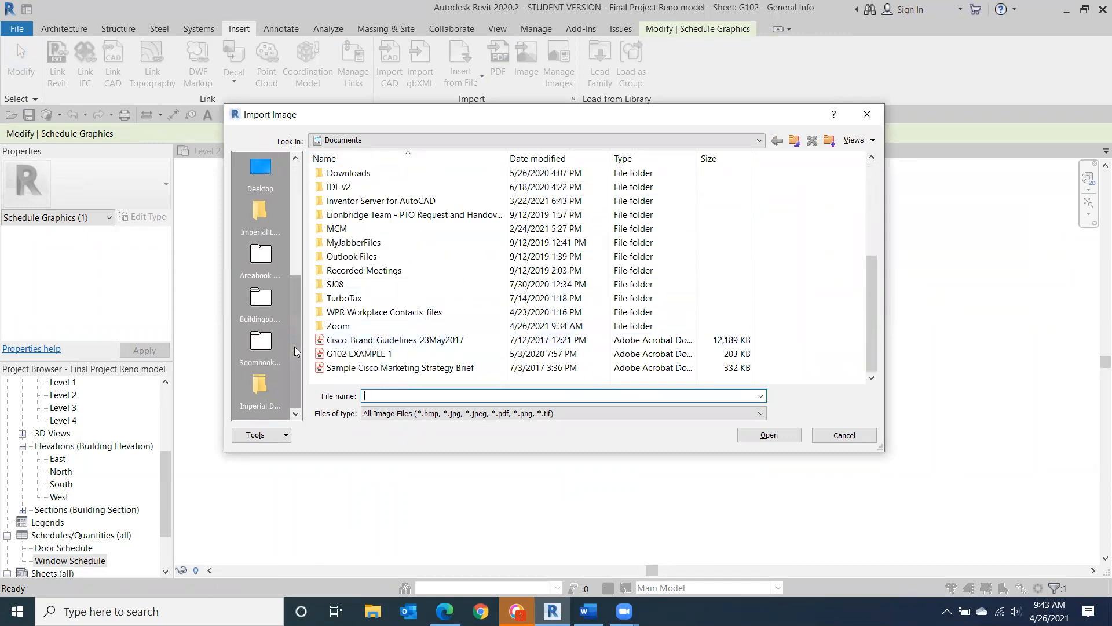
left_click_drag(295, 346, 295, 283)
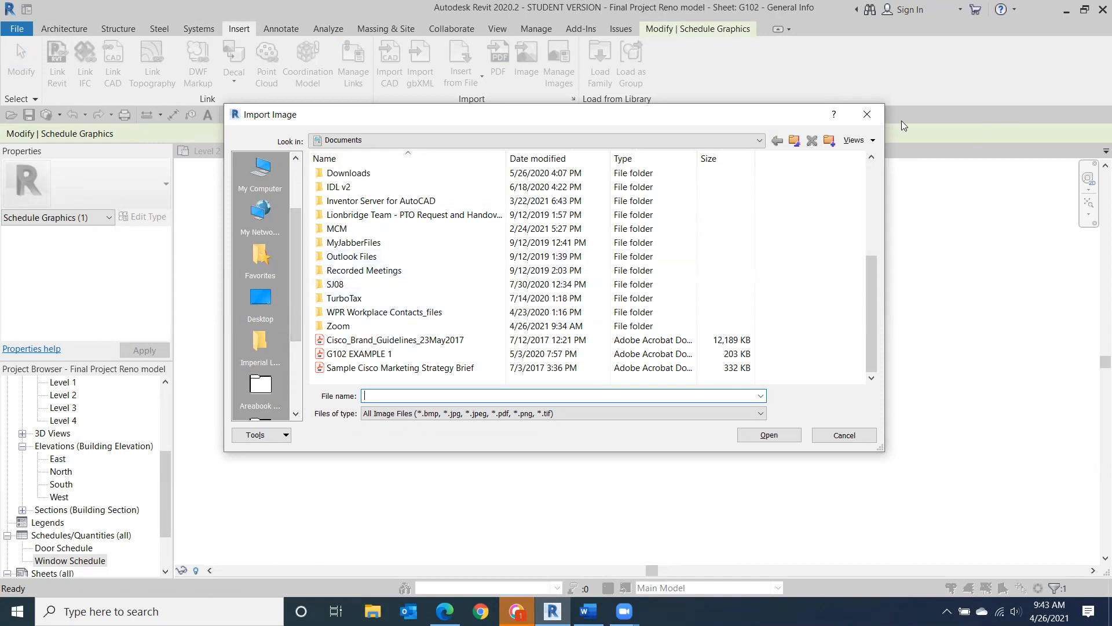
left_click(867, 115)
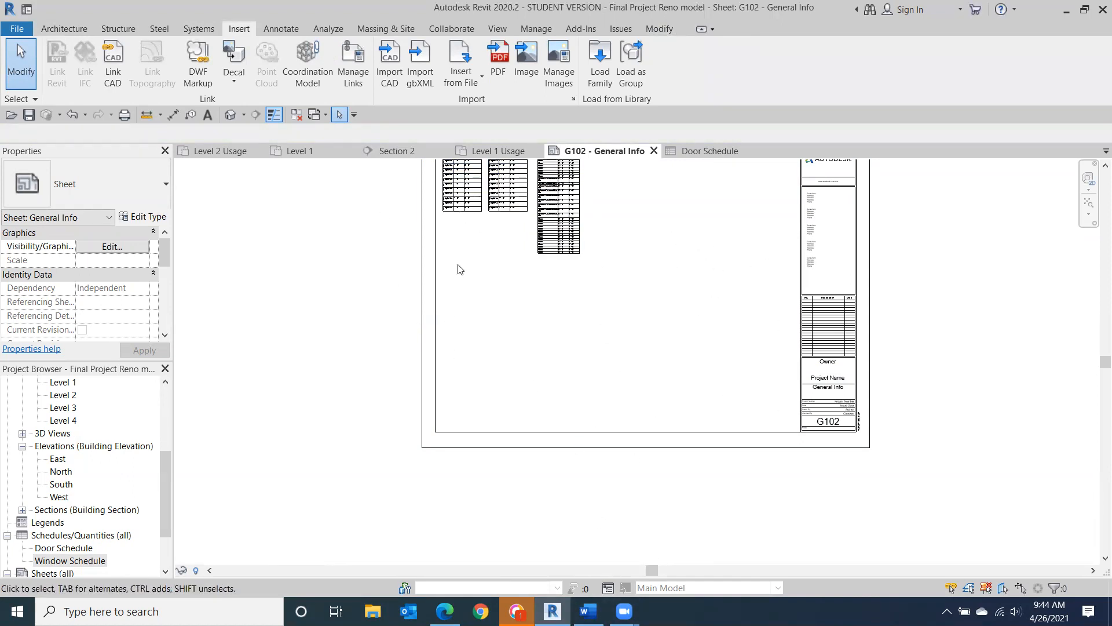
- Switch to the browser, review the required sheets in Final Project Sheet List Spring 2021.docx, and return to Revit
middle_click_drag(467, 460, 451, 568)
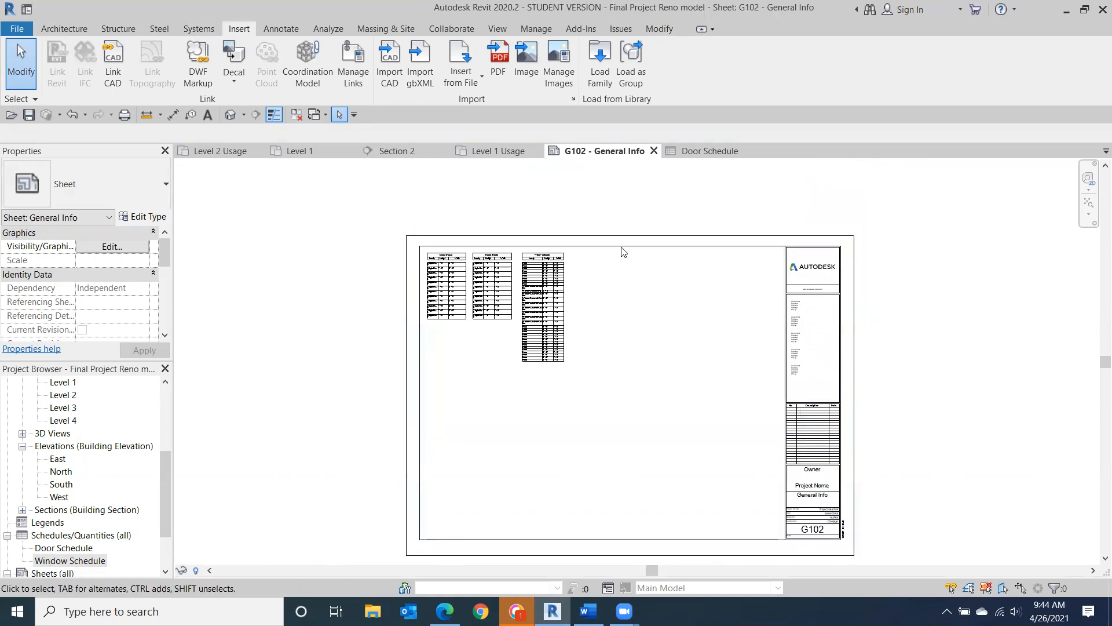
scroll(591, 421, "down", 3)
middle_click_drag(632, 490, 580, 313)
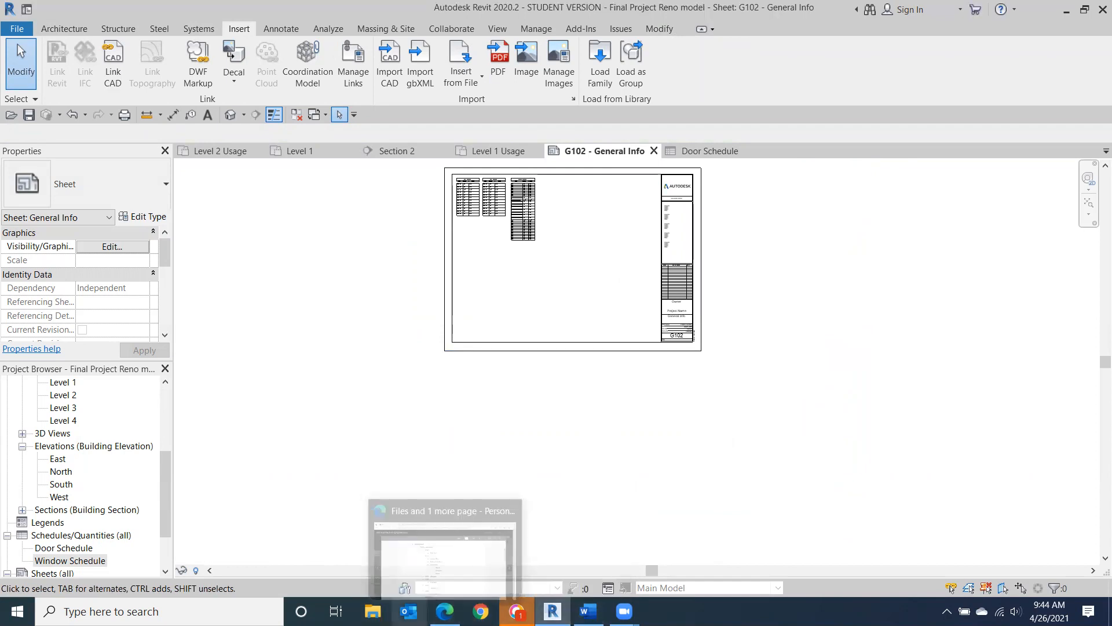
left_click(452, 516)
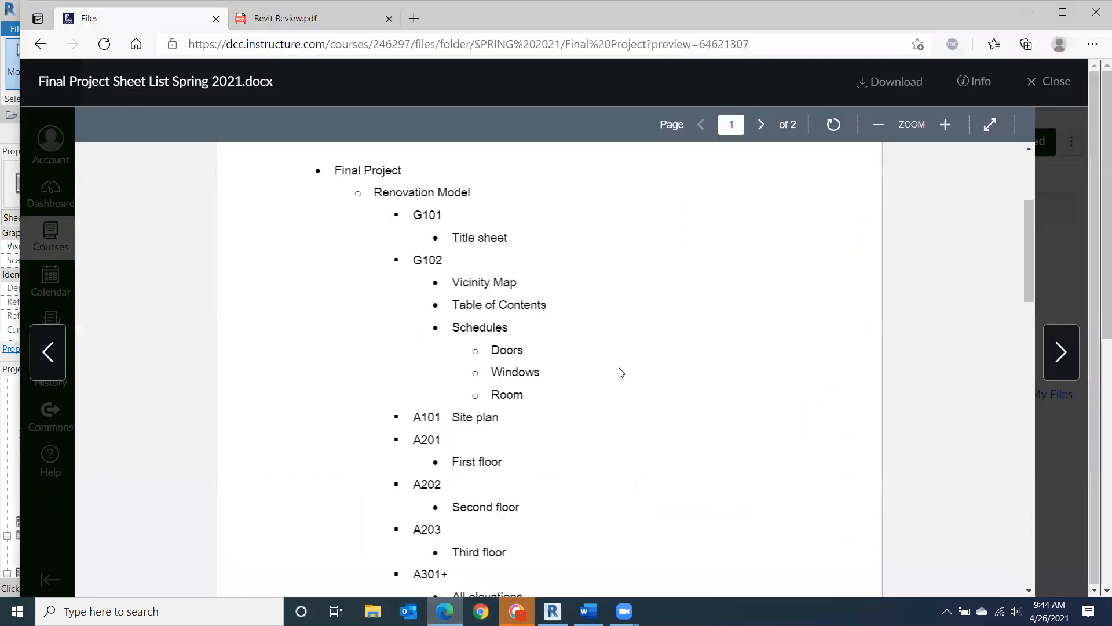
scroll(491, 301, "down", 2)
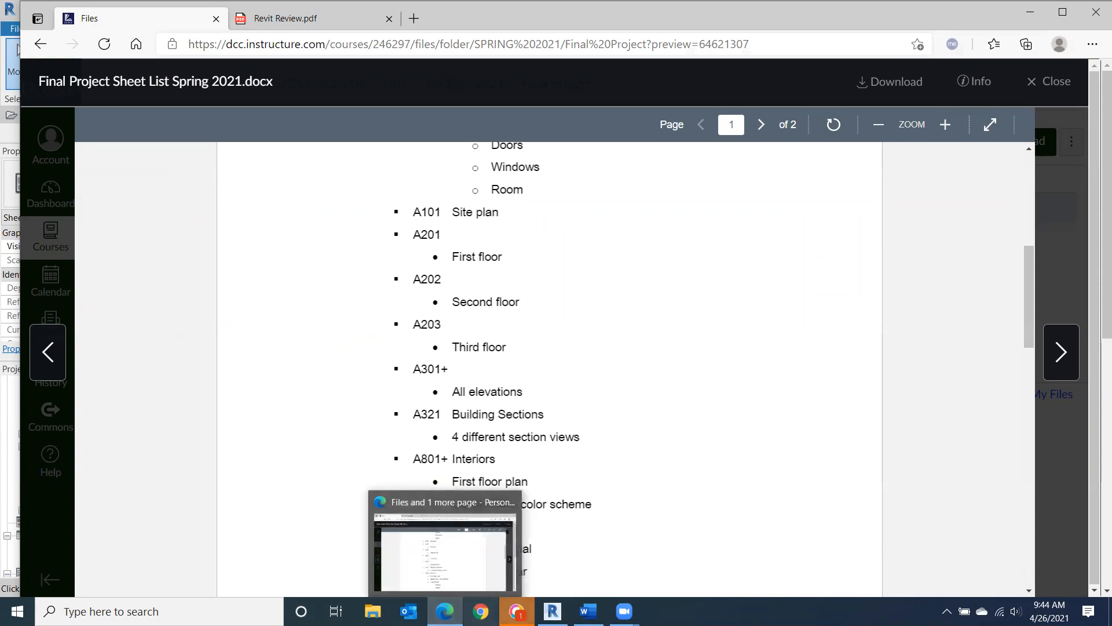
left_click(552, 611)
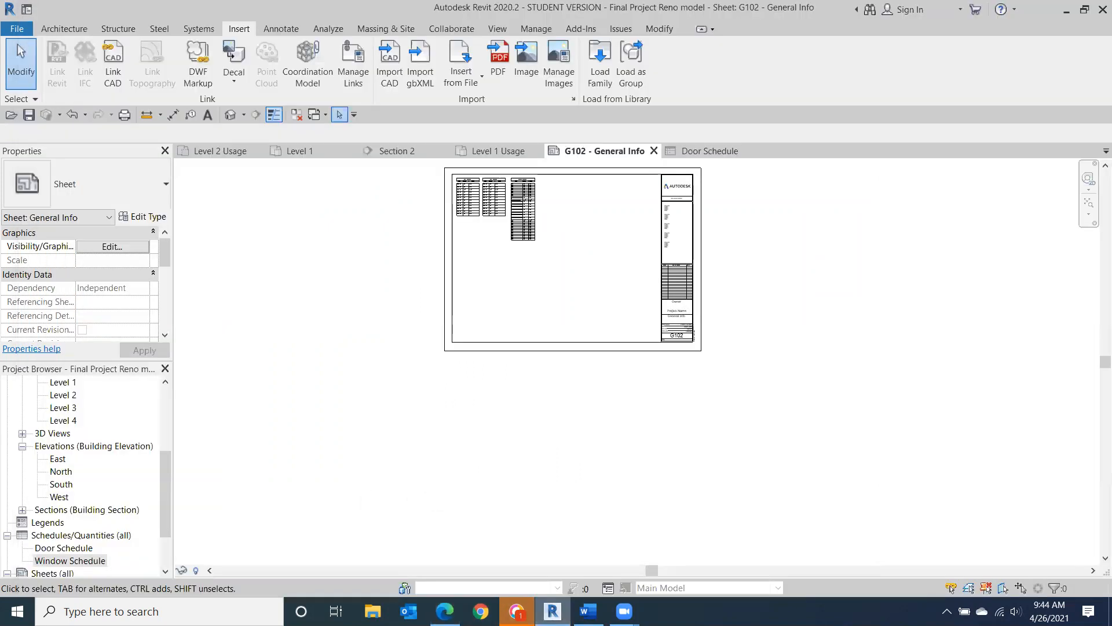
- Create a new sheet with the E1 30x42 Horizontal title block
left_click_drag(163, 508, 160, 534)
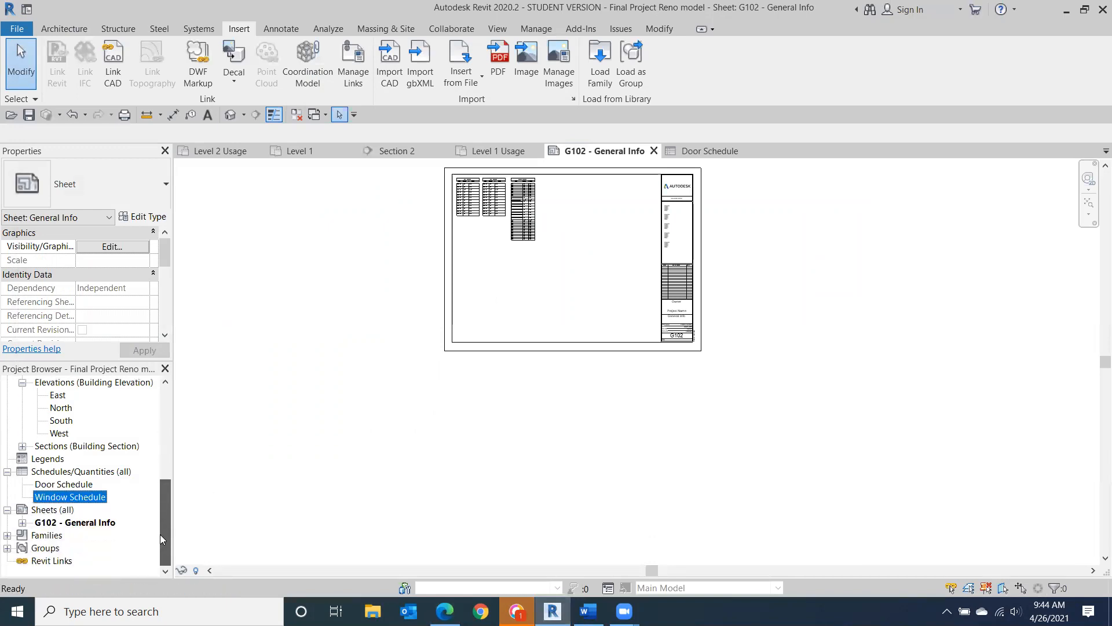
left_click(72, 496)
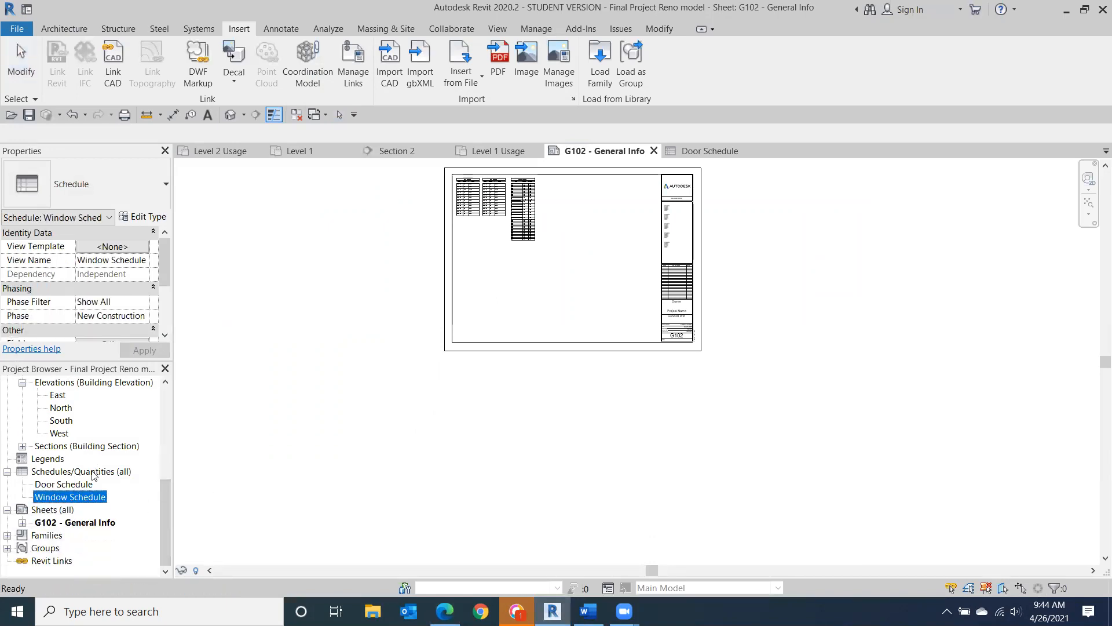
right_click(92, 473)
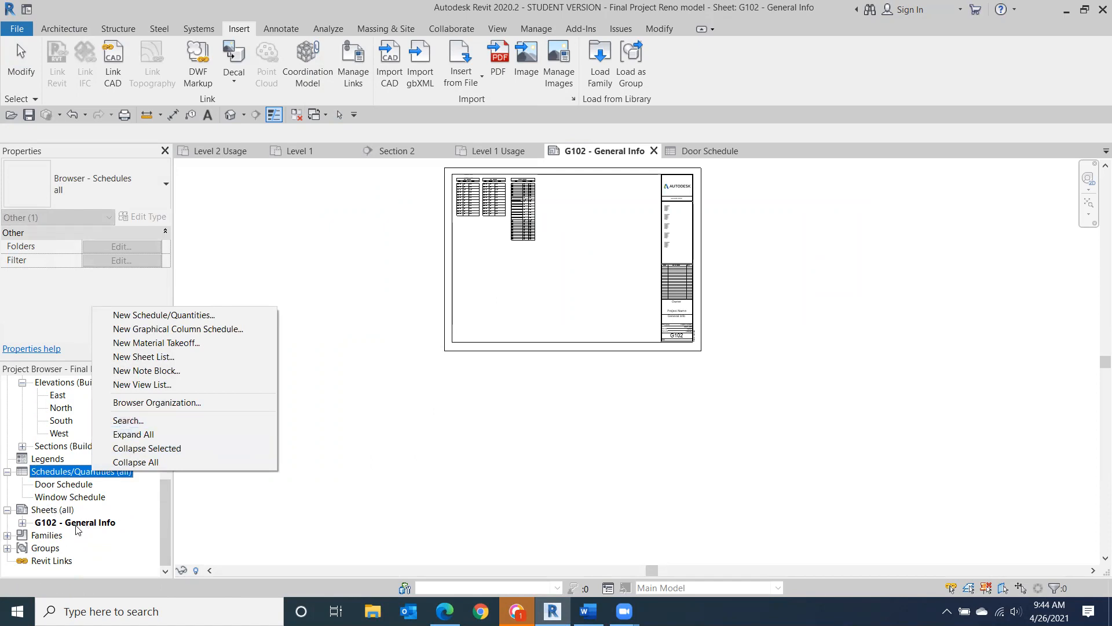
left_click(58, 511)
right_click(57, 511)
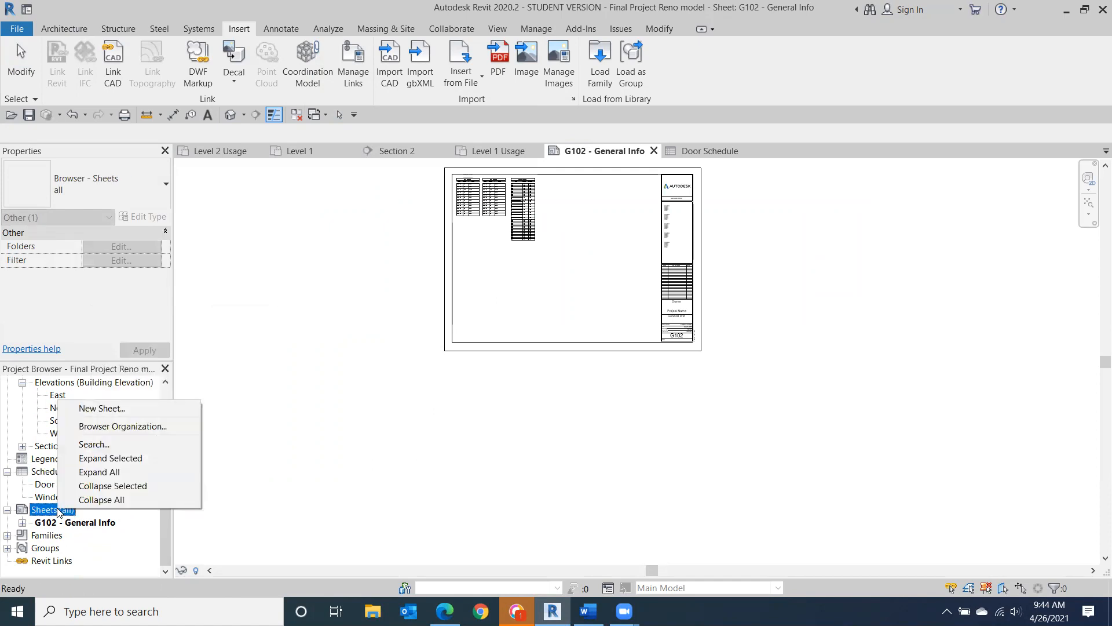
left_click(104, 409)
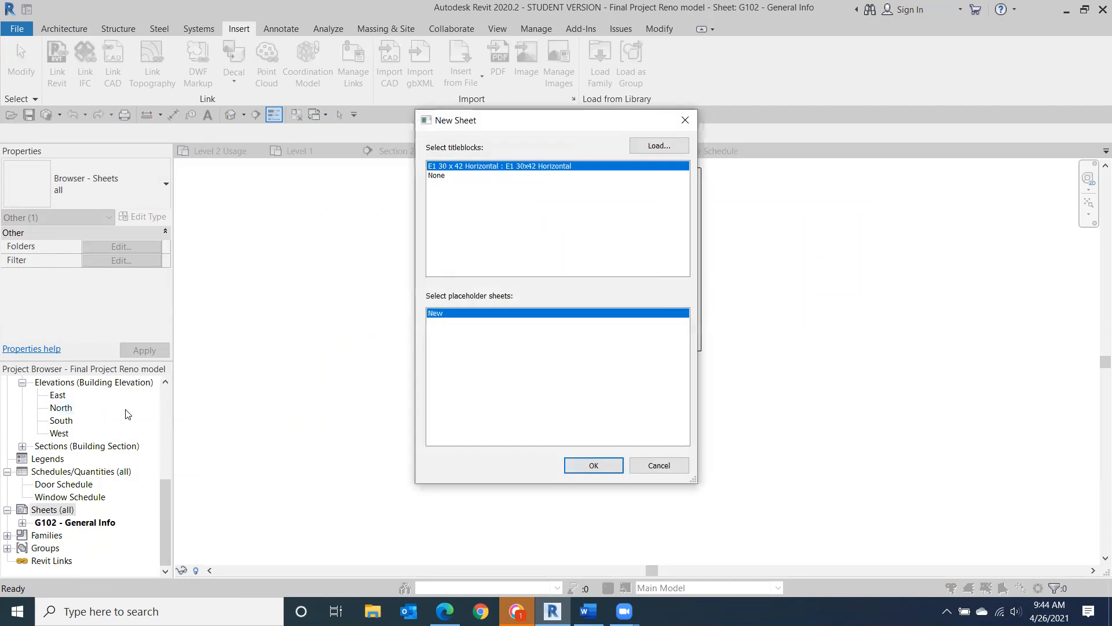
double_click(498, 164)
middle_click_drag(659, 380, 573, 377)
- Place the Level 1 floor plan view on the new sheet's drawing area
left_click_drag(165, 504, 193, 390)
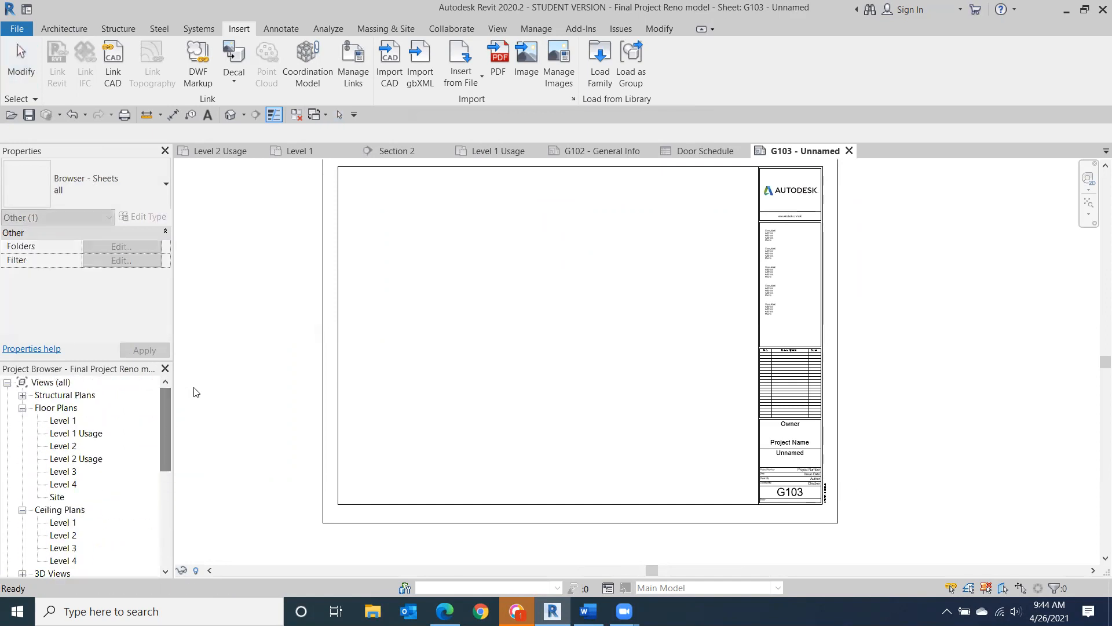
left_click(60, 421)
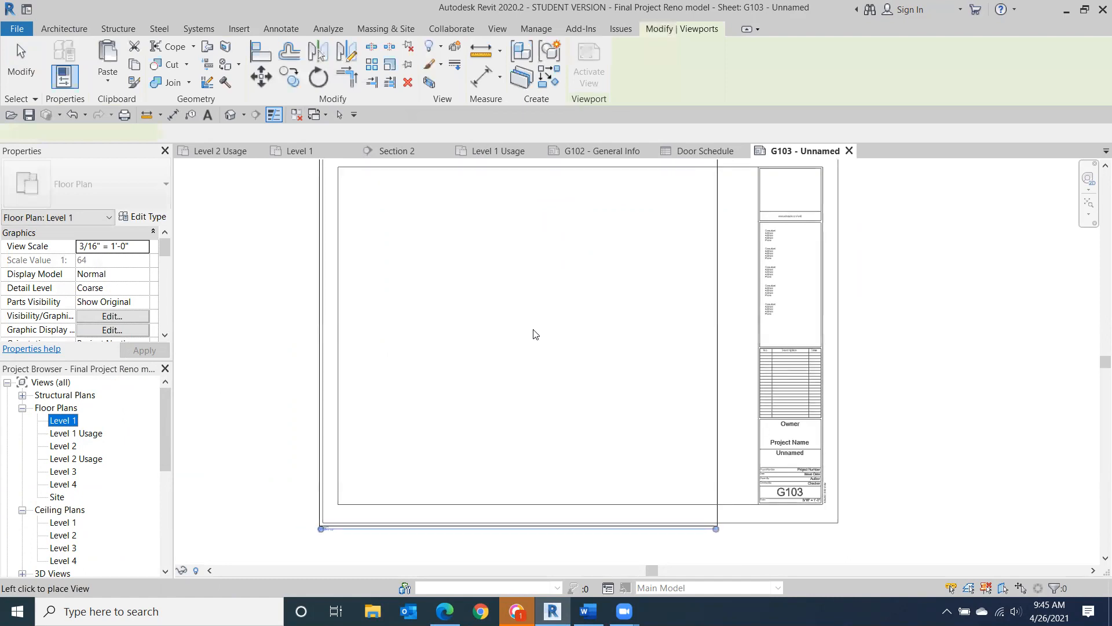
scroll(539, 330, "down", 1)
left_click(550, 348)
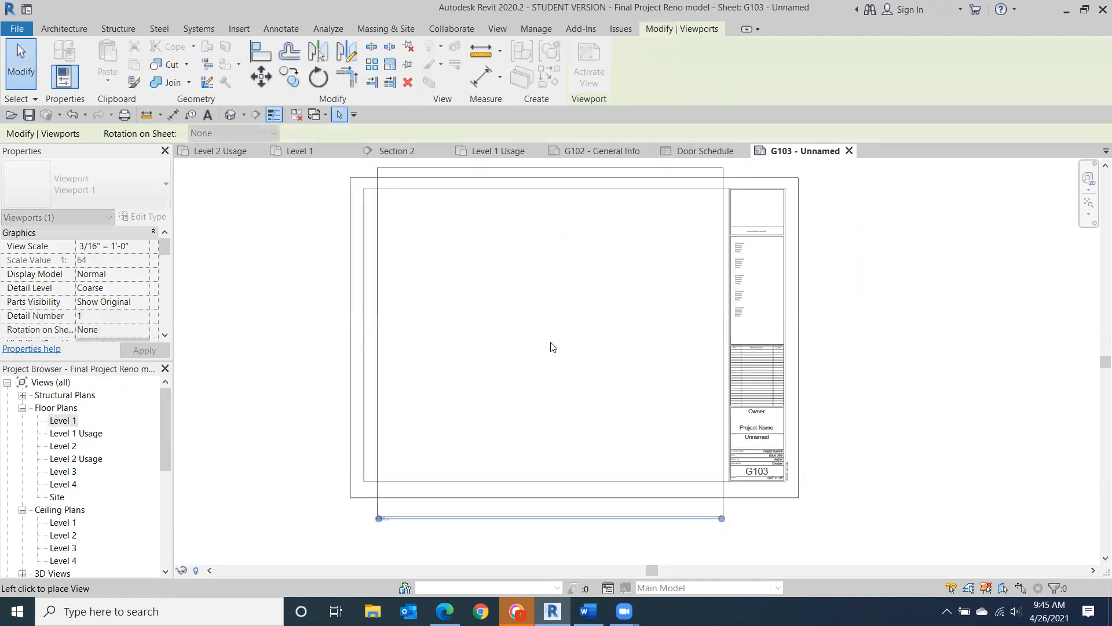
left_click(550, 346)
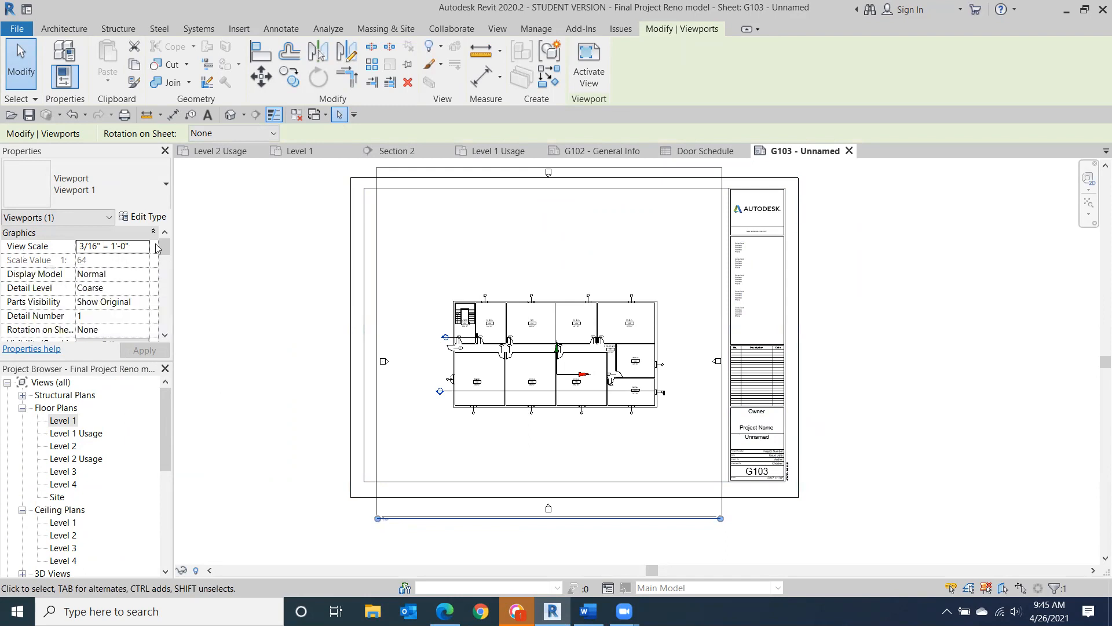
- Set the Level 1 viewport's scale to 1/4" = 1'-0" and center the plan within the sheet's drawing area
left_click(143, 246)
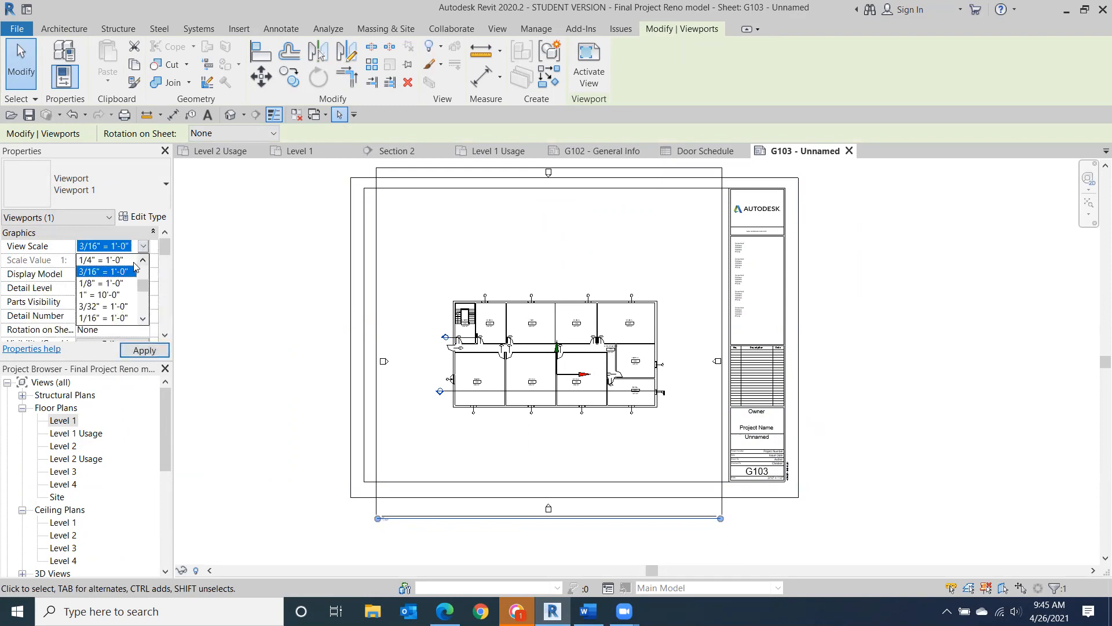
left_click(134, 260)
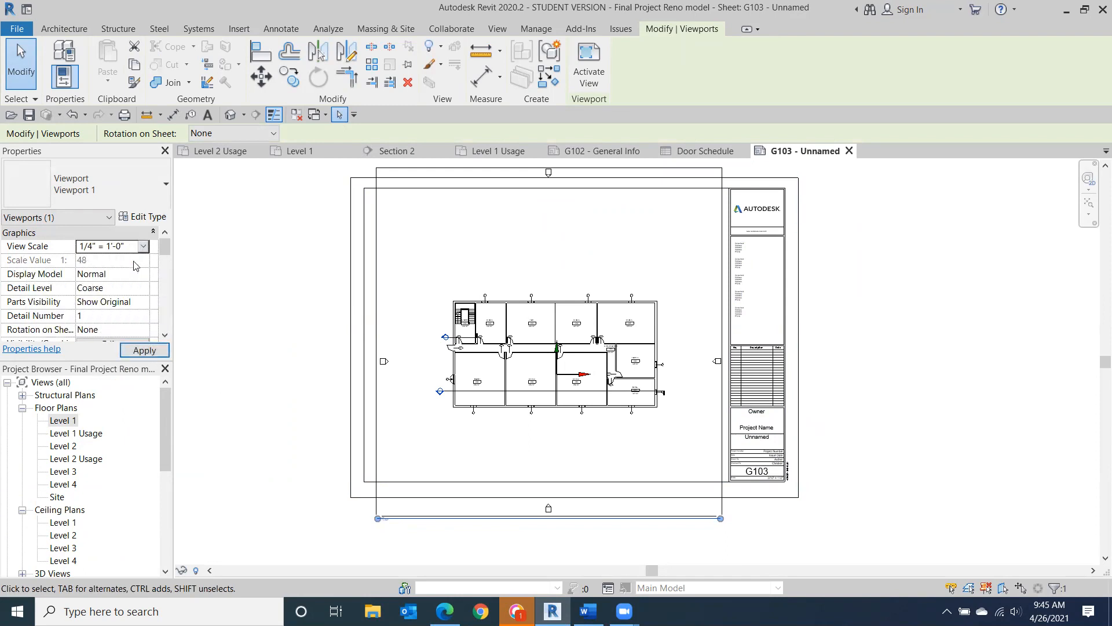
left_click(134, 355)
left_click_drag(651, 408, 579, 430)
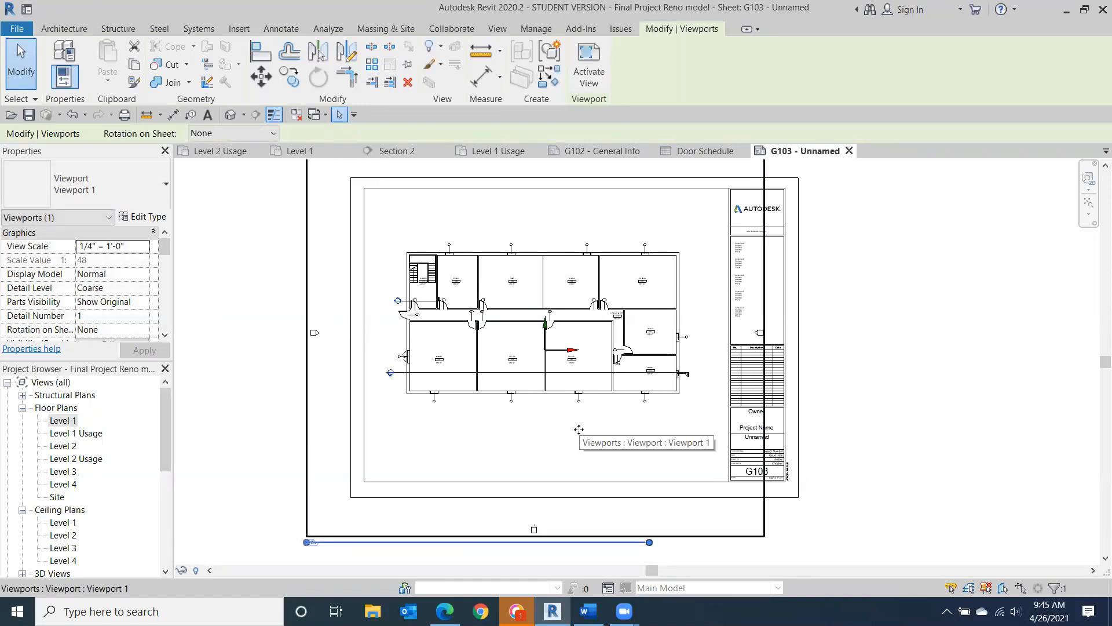
key("Right")
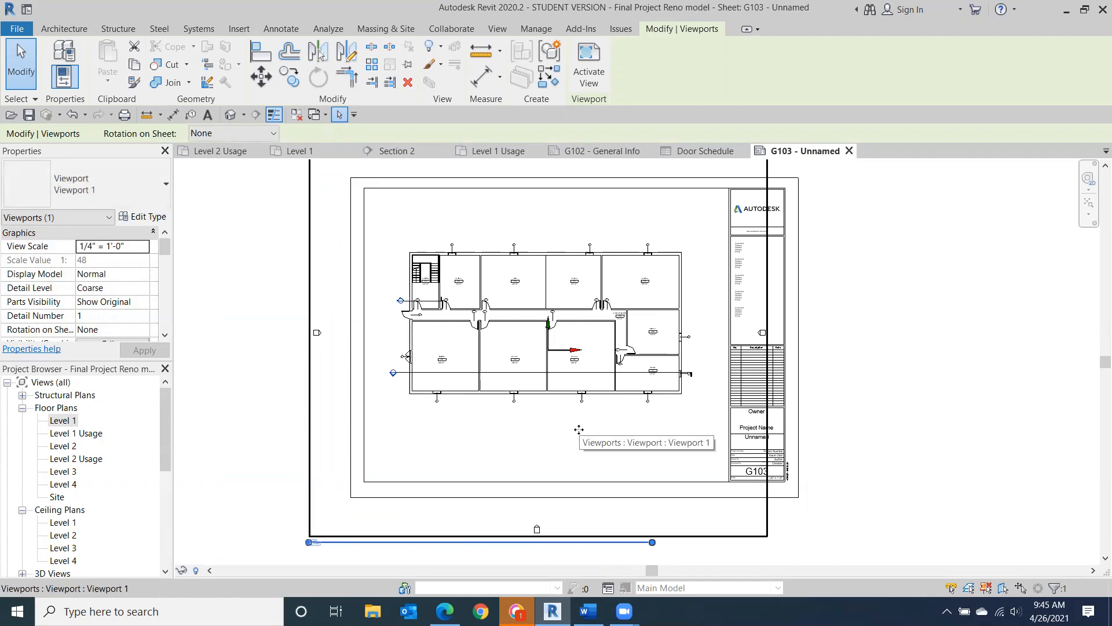
- Nudge the Level 1 viewport slightly down on sheet G103
key("Down")
key("Down")
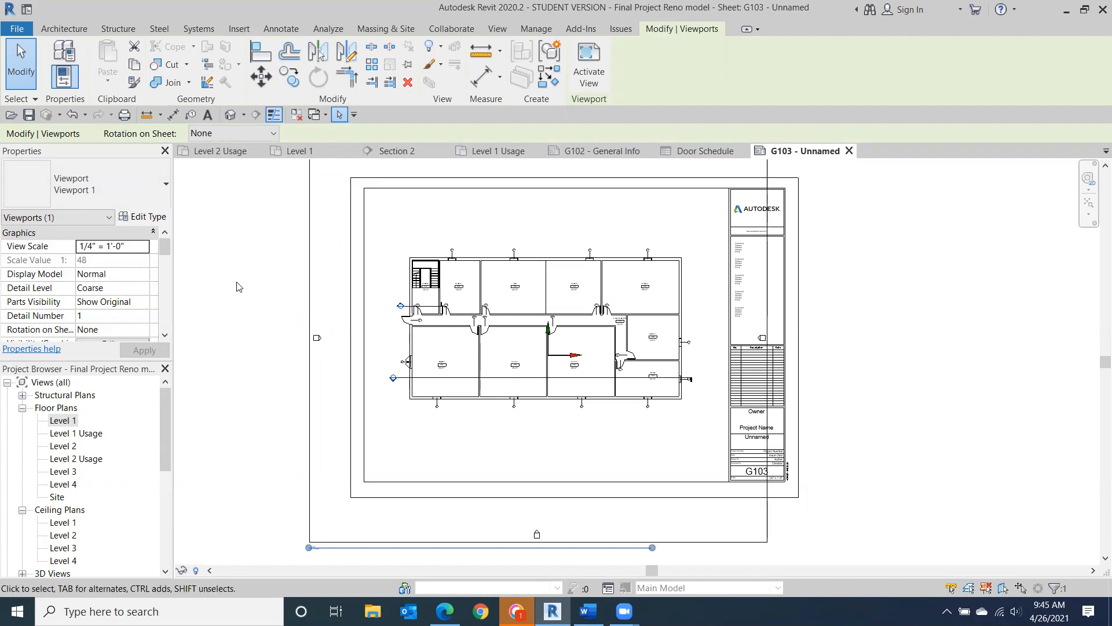
left_click(926, 416)
- Move the Level 1 view title to just beneath the plan's lower-left corner and shorten its title line
middle_click_drag(726, 416, 770, 365)
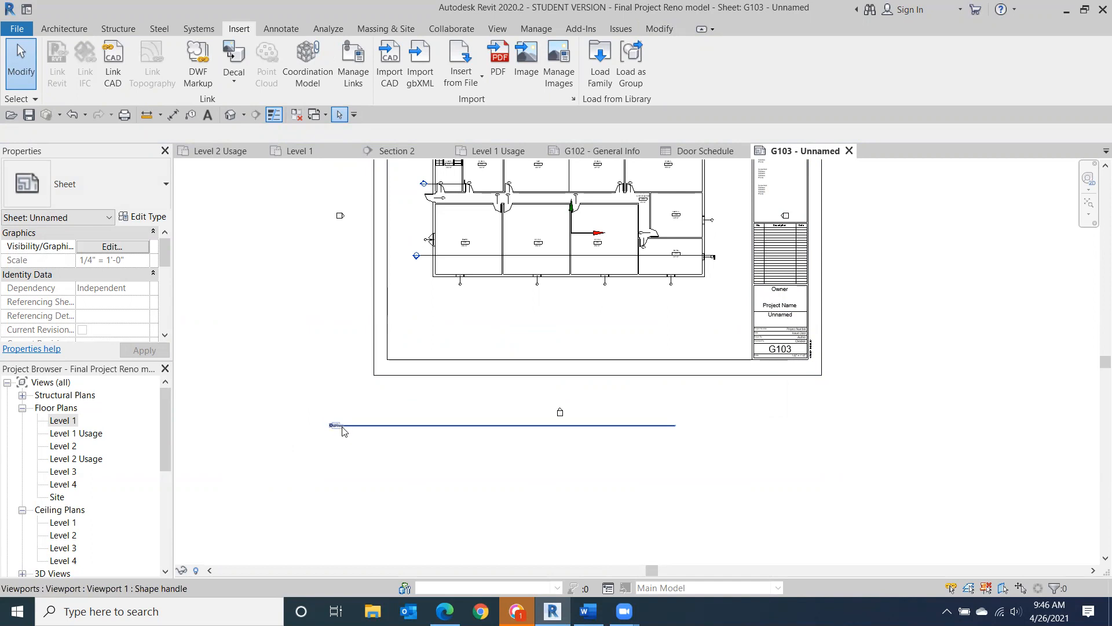
left_click_drag(333, 428, 439, 298)
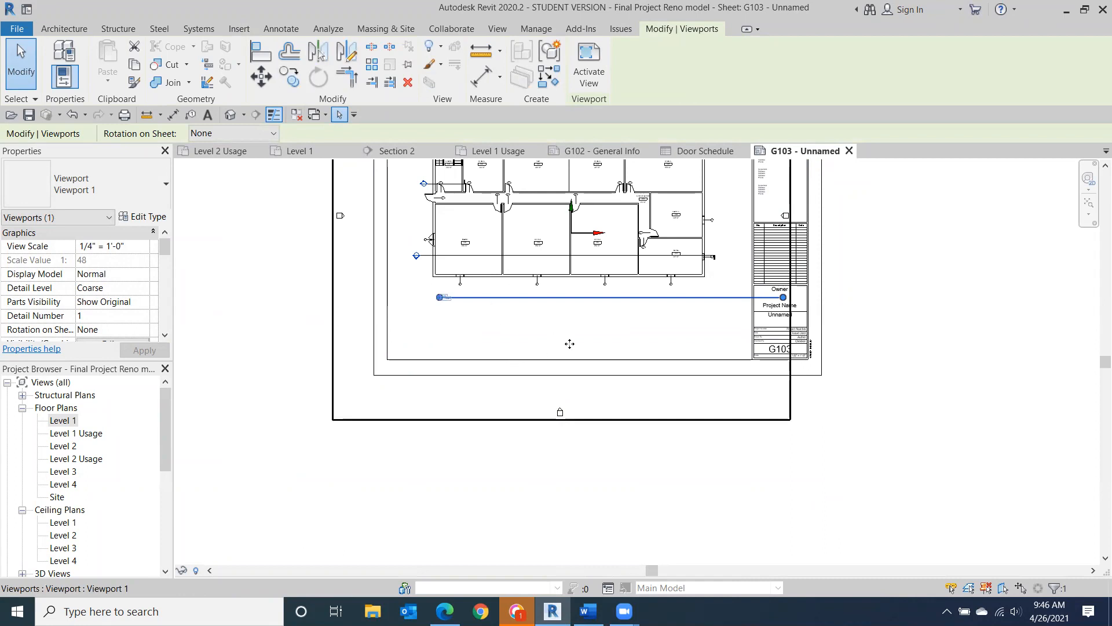
left_click_drag(793, 299, 460, 336)
left_click(285, 335)
scroll(445, 298, "up", 5)
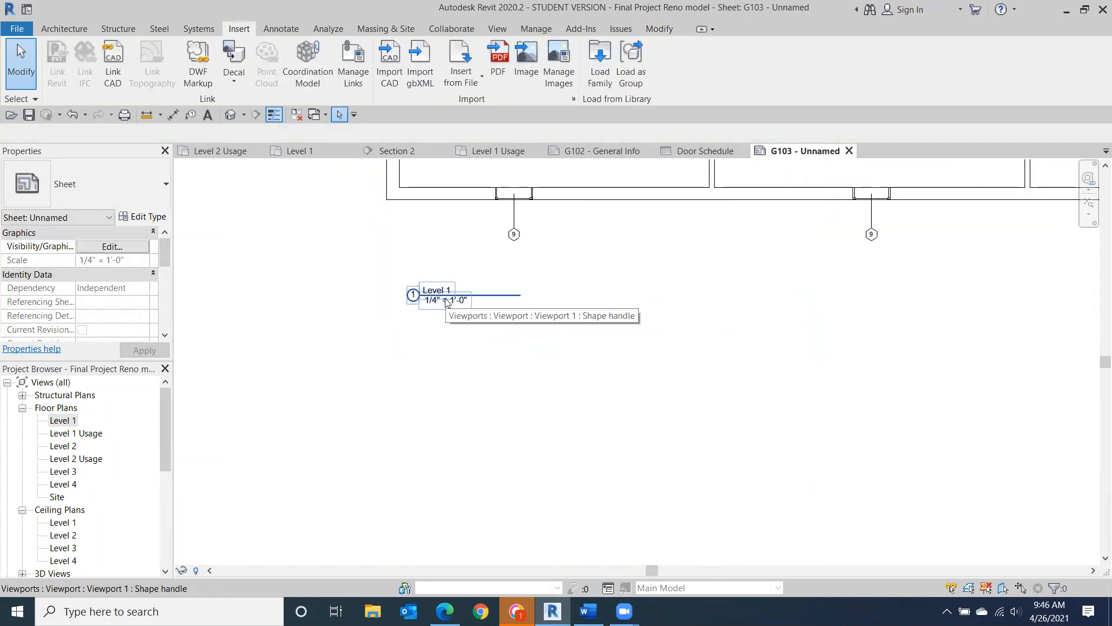
scroll(533, 333, "up", 3)
scroll(538, 330, "down", 1)
middle_click_drag(539, 342, 548, 455)
scroll(547, 453, "down", 5)
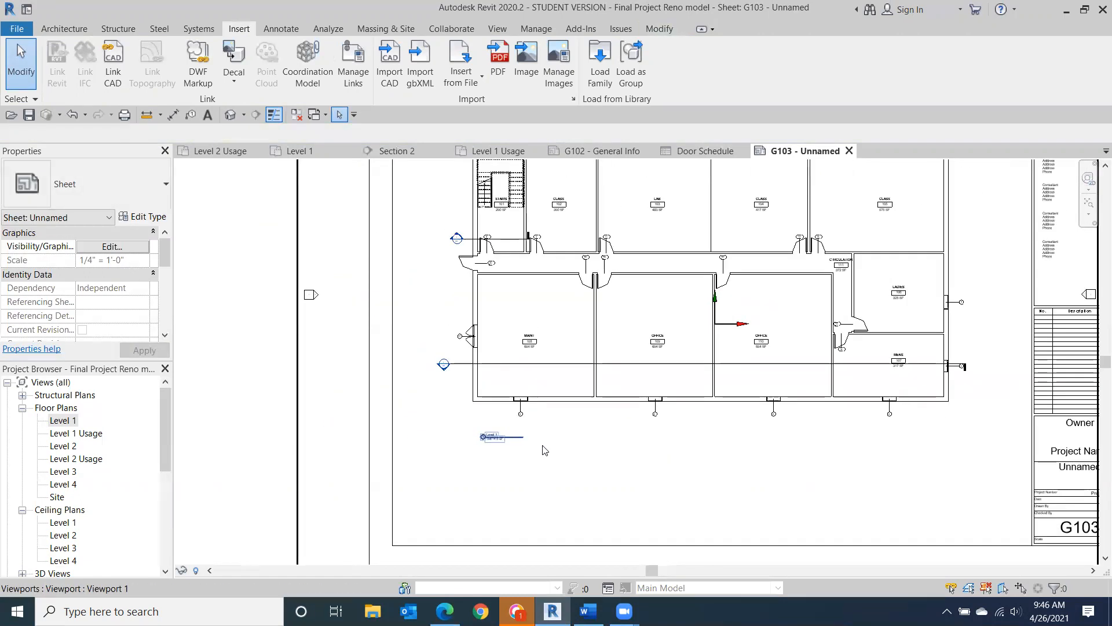
scroll(848, 474, "down", 1)
- Open the Level 1 floor plan and move the east elevation marker farther away from the building
middle_click_drag(847, 474, 571, 501)
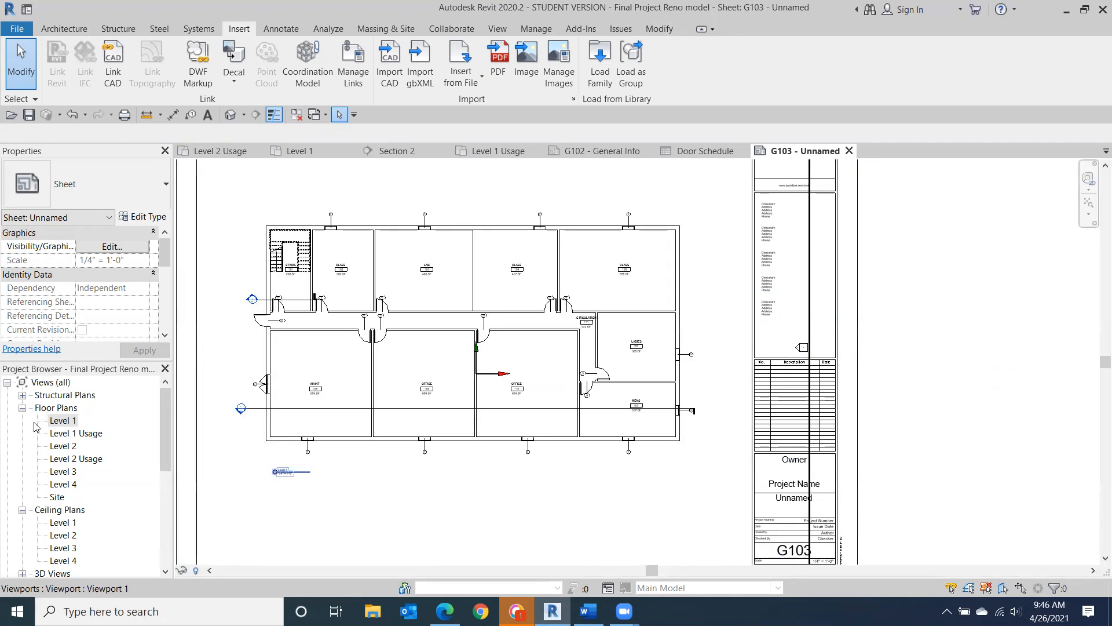
left_click(65, 422)
double_click(66, 424)
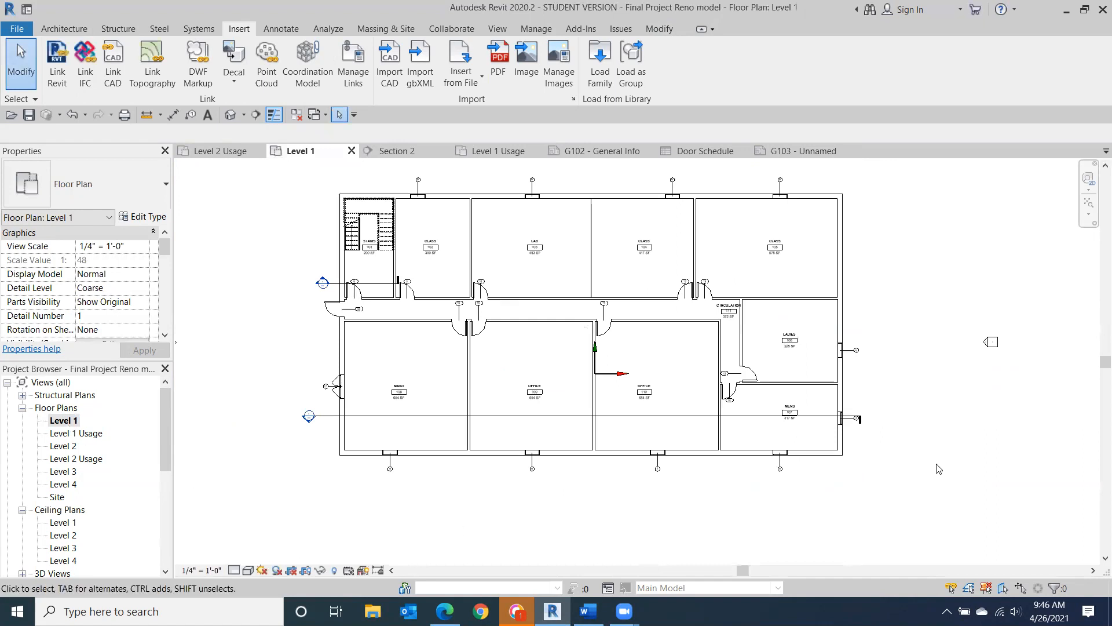
mouse_move(1026, 326)
left_mouse_down()
mouse_move(998, 332)
mouse_move(973, 367)
left_mouse_up()
scroll(986, 409, "down", 2)
mouse_move(986, 409)
middle_mouse_down()
mouse_move(924, 436)
mouse_move(645, 398)
mouse_move(670, 355)
middle_mouse_up()
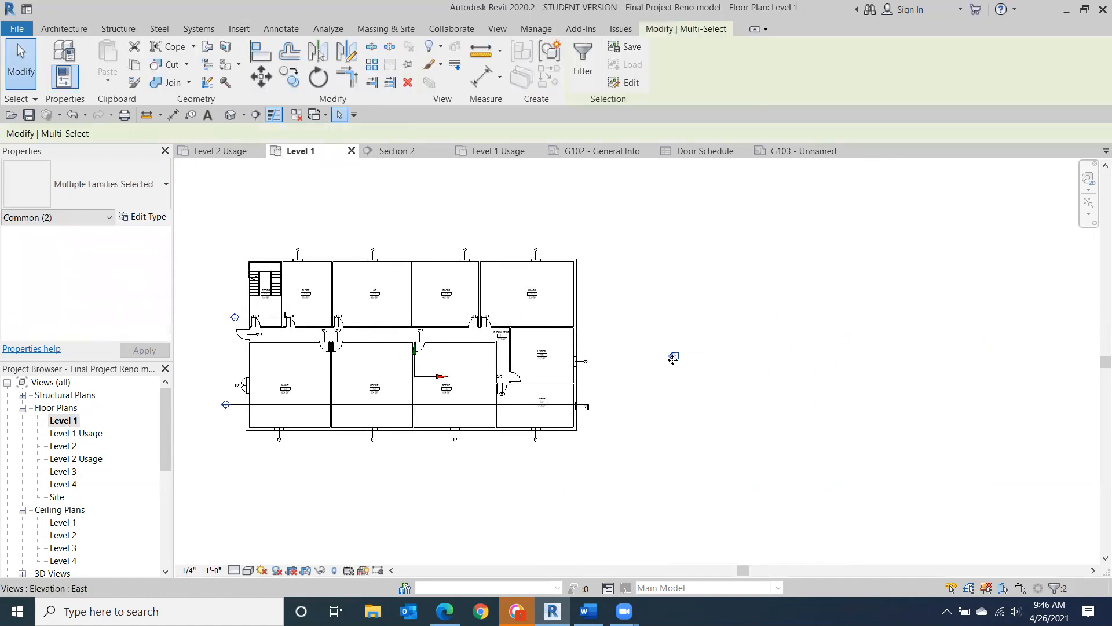
left_click_drag(674, 355, 800, 356)
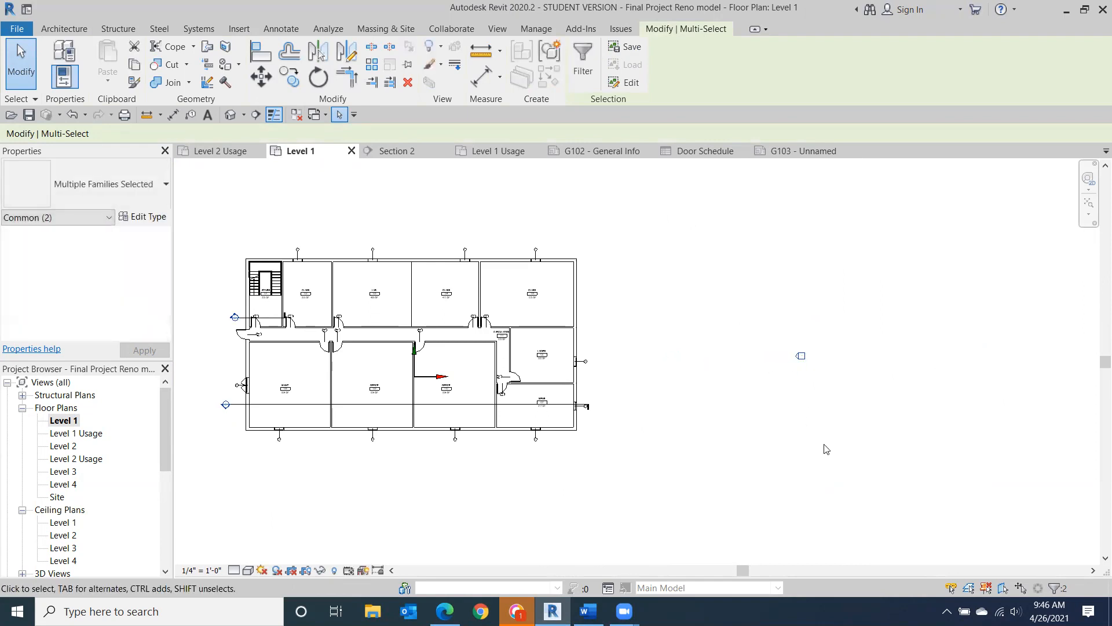
left_click(842, 472)
- Return to sheet G103 and check where the east elevation marker falls relative to the title block
left_click_drag(163, 422, 146, 530)
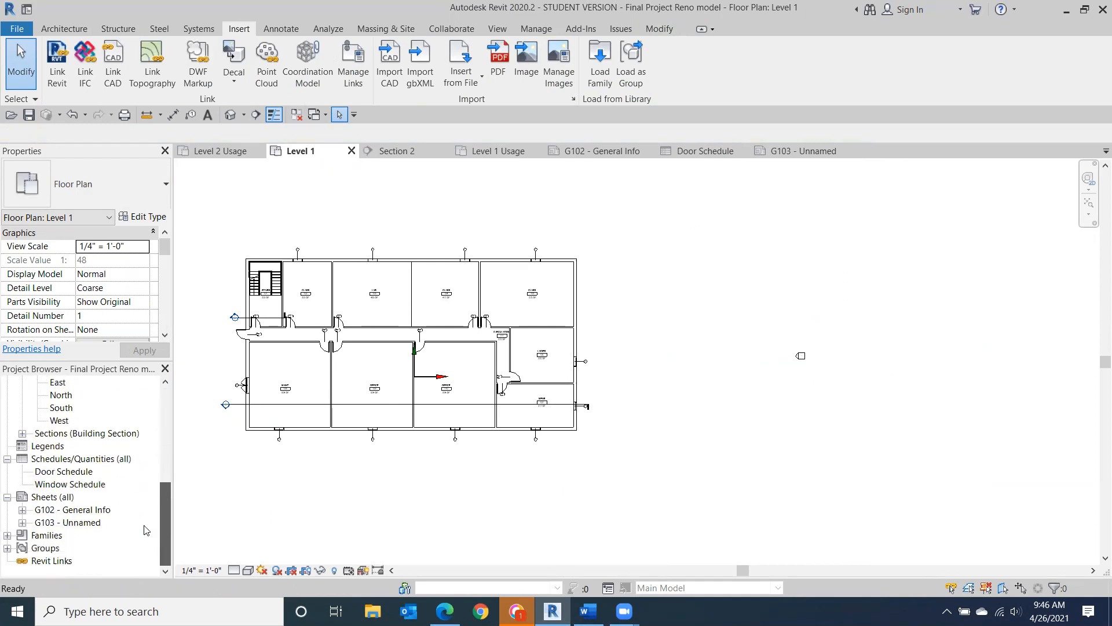
double_click(77, 522)
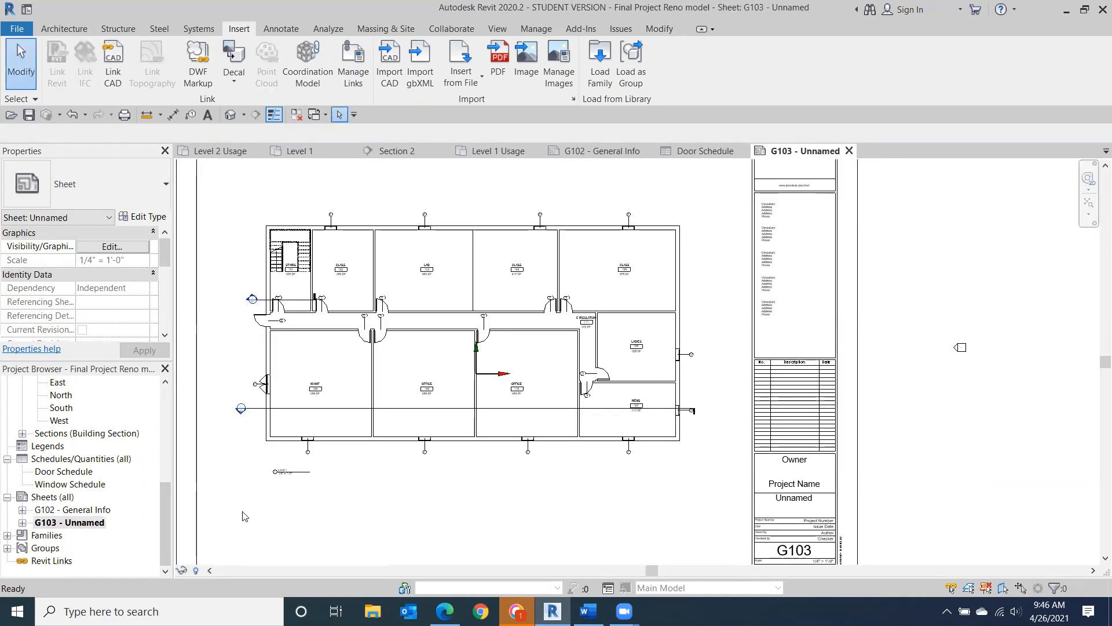
middle_click_drag(761, 398, 898, 400)
scroll(898, 401, "down", 4)
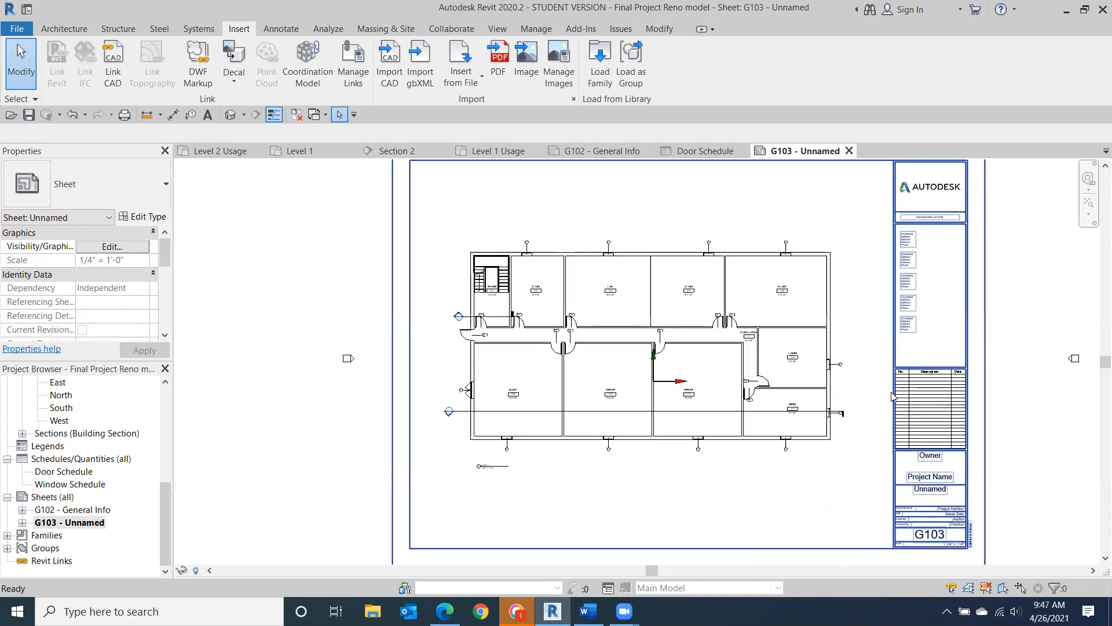
middle_click_drag(777, 405, 674, 413)
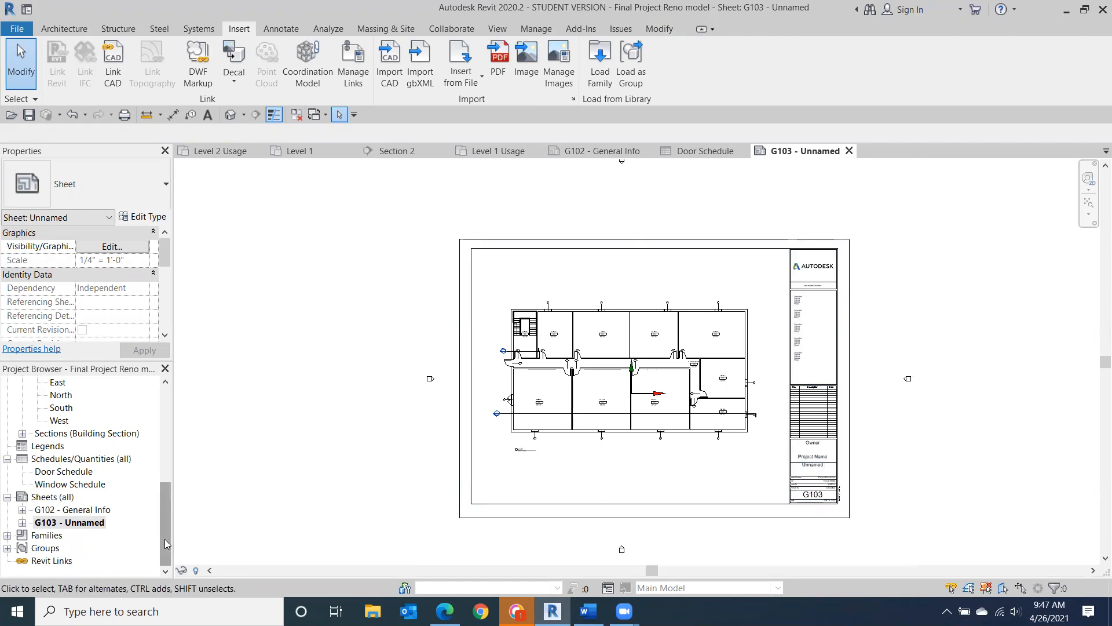
- Reopen the Level 1 floor plan view and bring the whole building into view
left_click_drag(166, 544, 166, 449)
left_click(61, 420)
double_click(61, 426)
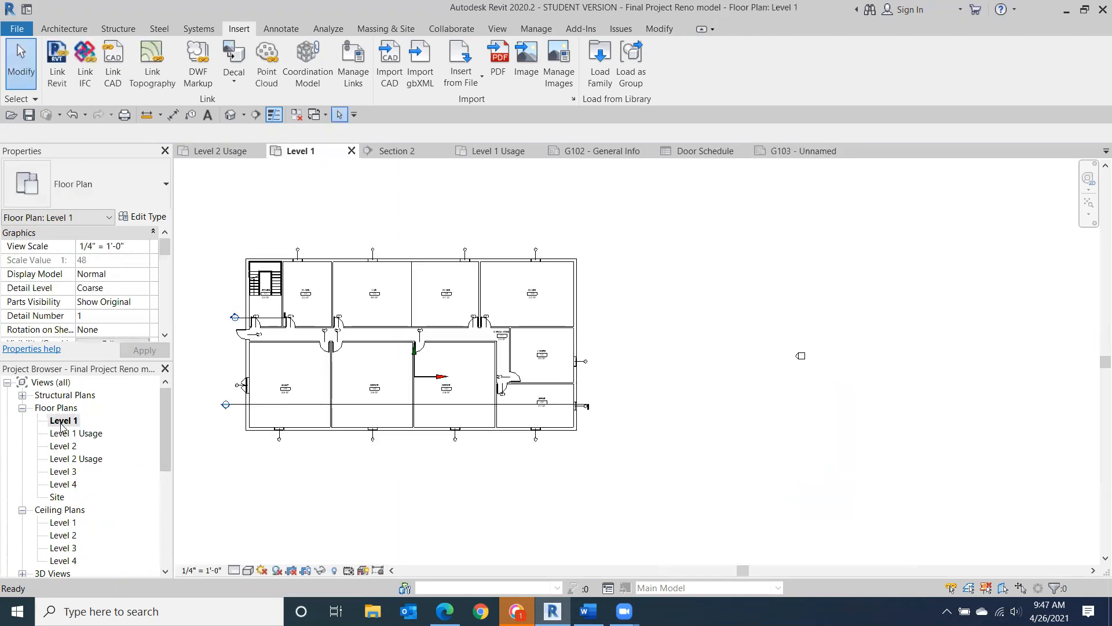
scroll(436, 306, "up", 3)
middle_click_drag(437, 307, 790, 367)
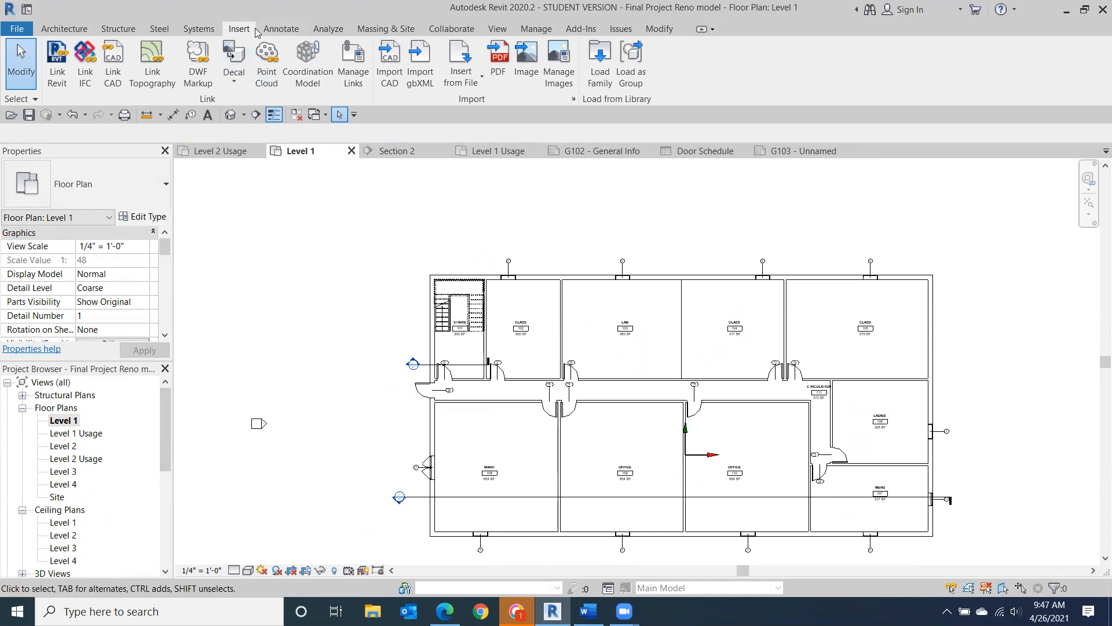
- Add an overall aligned dimension above the plan between the outer faces of the west and east exterior walls, using the Wall faces reference
left_click(276, 29)
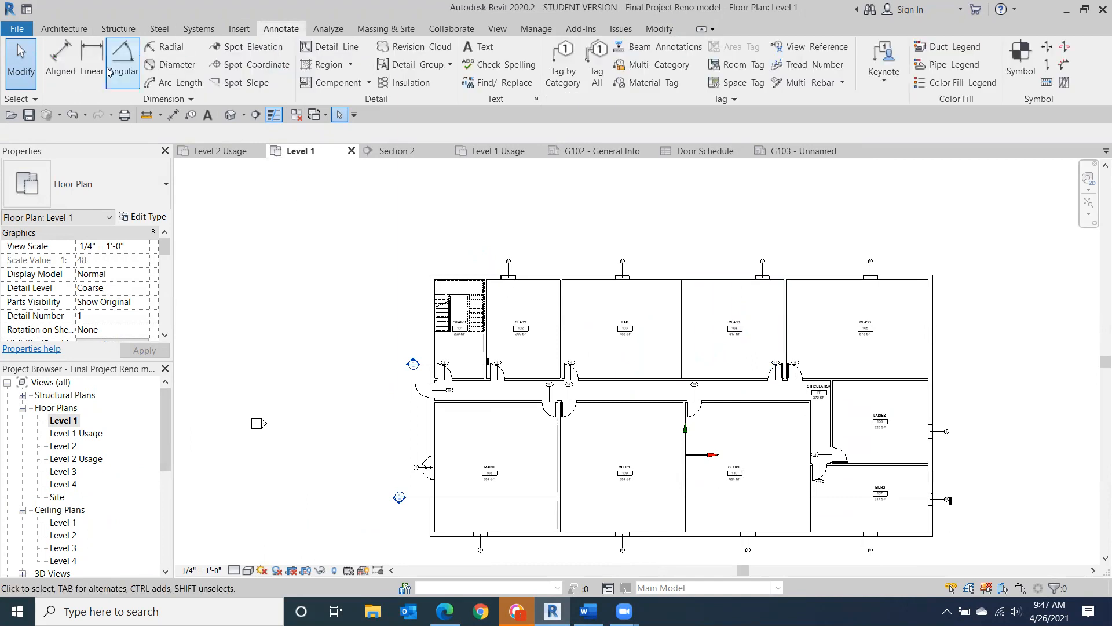
left_click(62, 76)
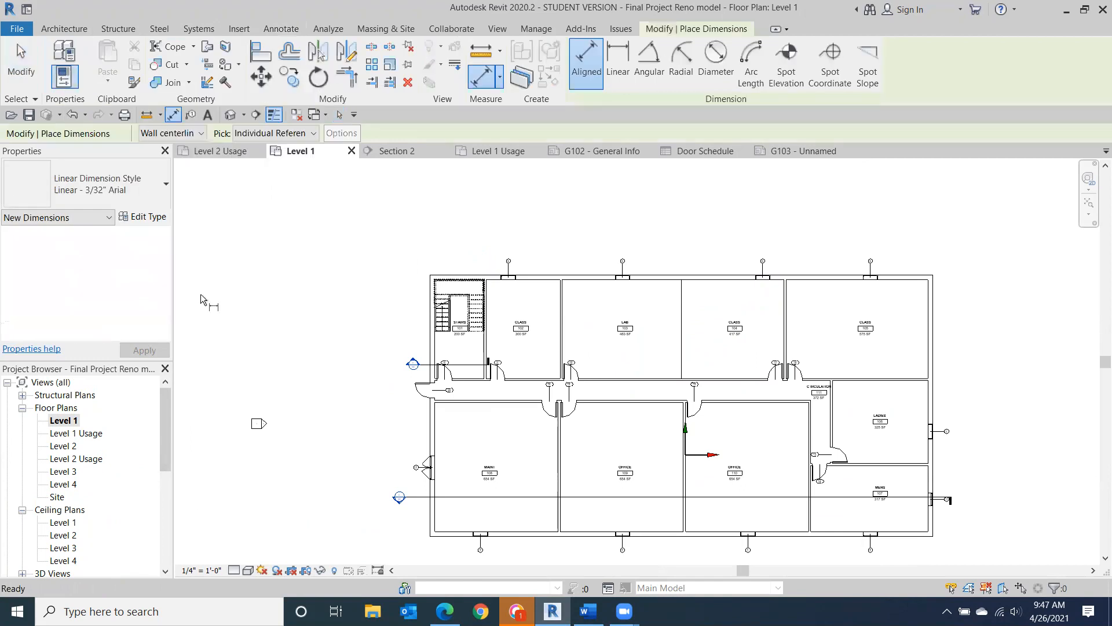
scroll(405, 293, "up", 3)
scroll(406, 293, "up", 1)
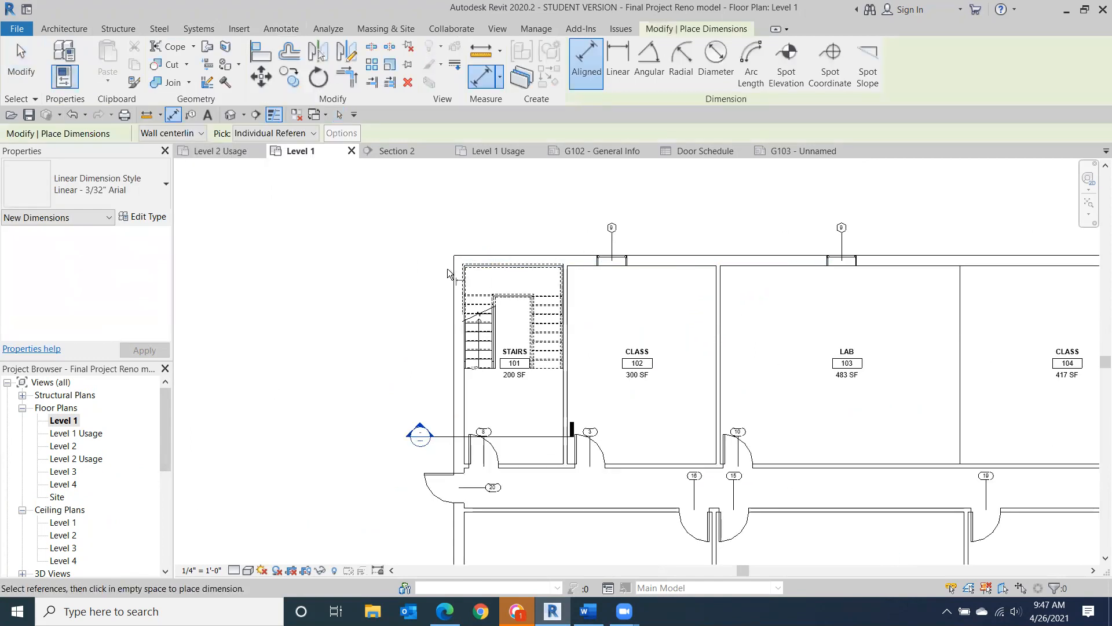
left_click(201, 135)
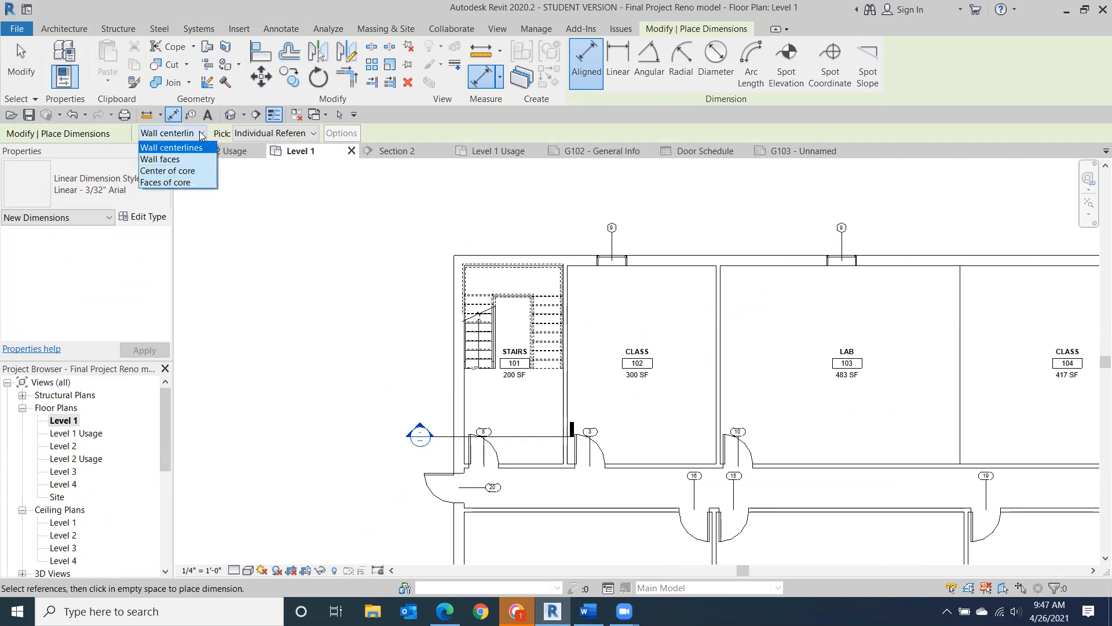
left_click(173, 160)
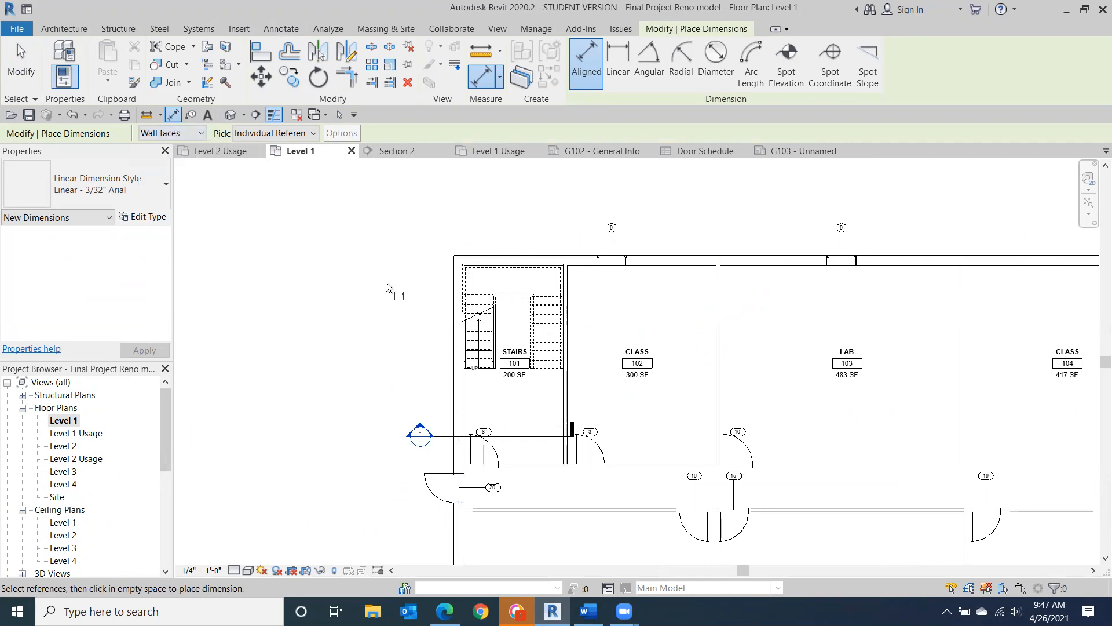
left_click(453, 295)
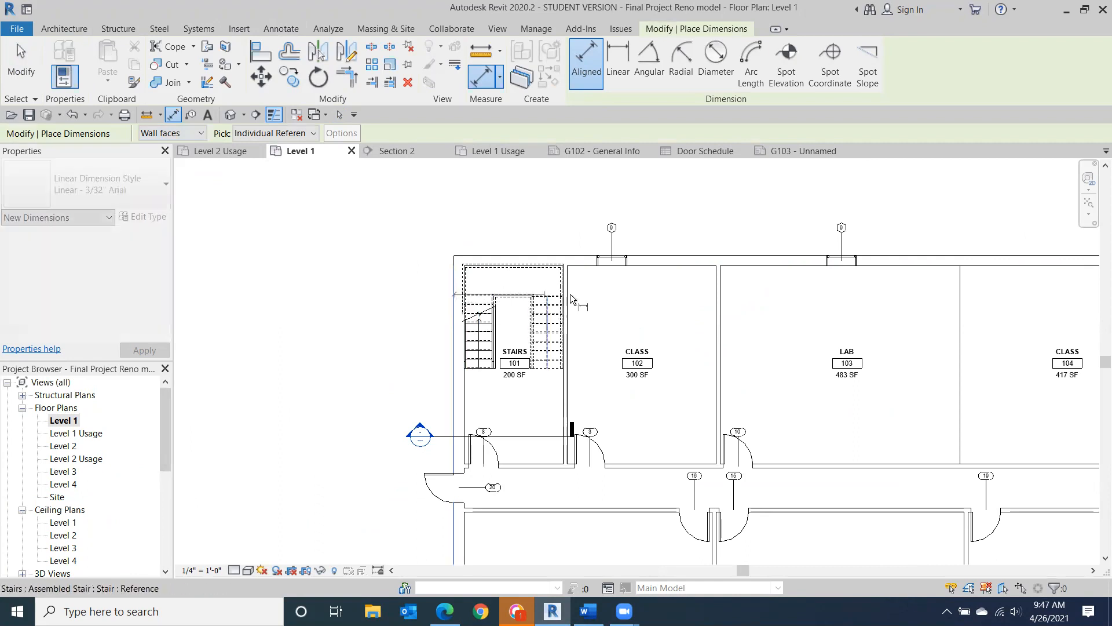
middle_click_drag(879, 287, 318, 307)
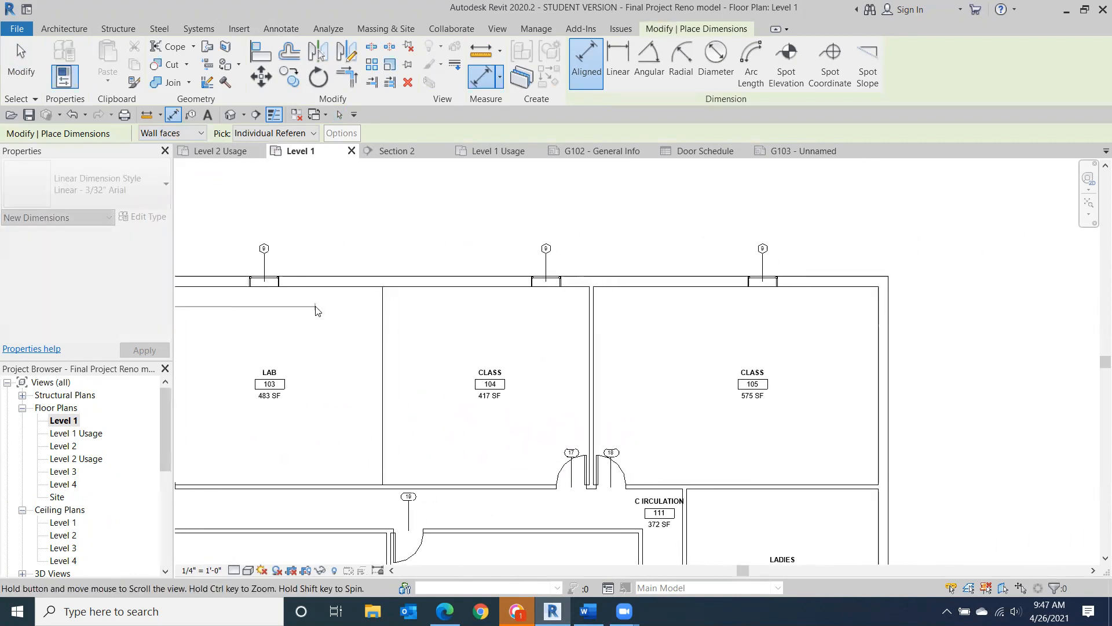
left_click(886, 295)
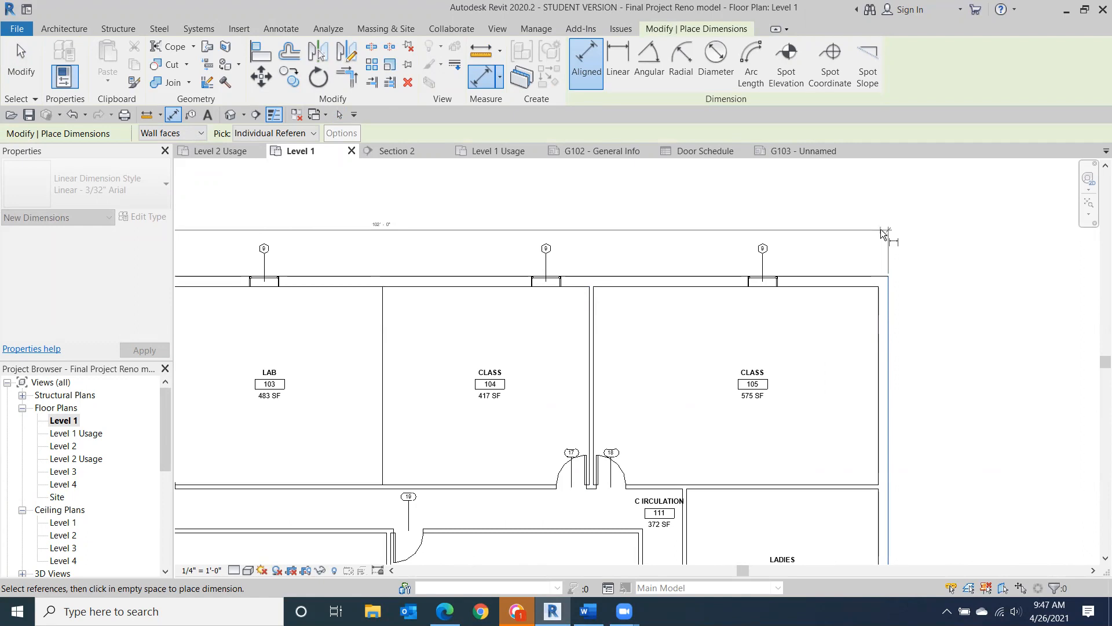
left_click(882, 234)
middle_click_drag(687, 278, 834, 241)
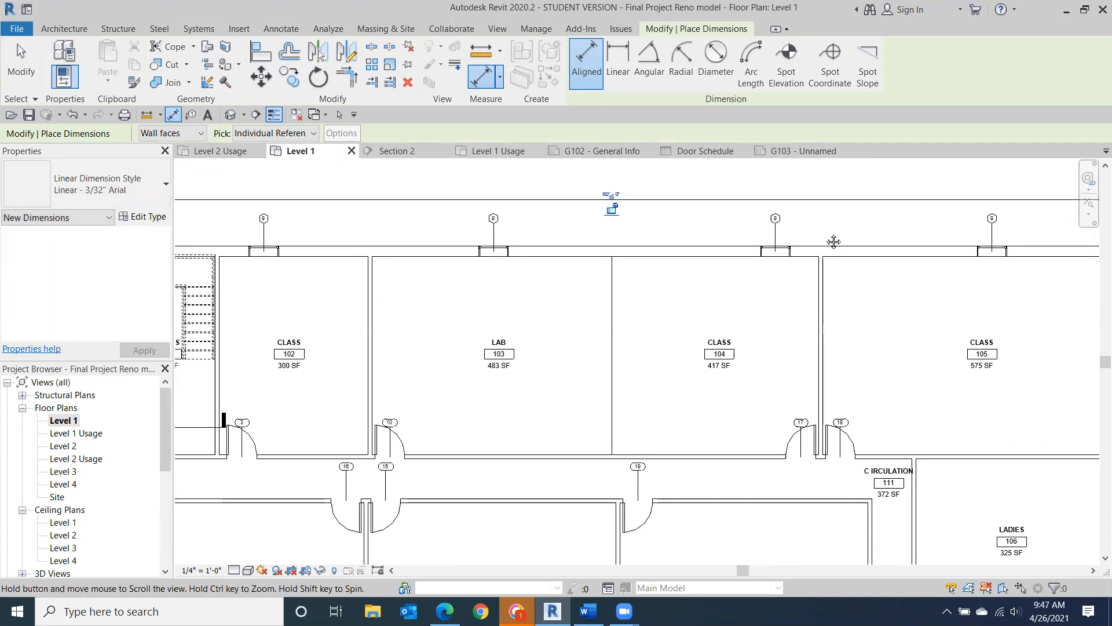
scroll(826, 235, "down", 1)
scroll(826, 235, "down", 1)
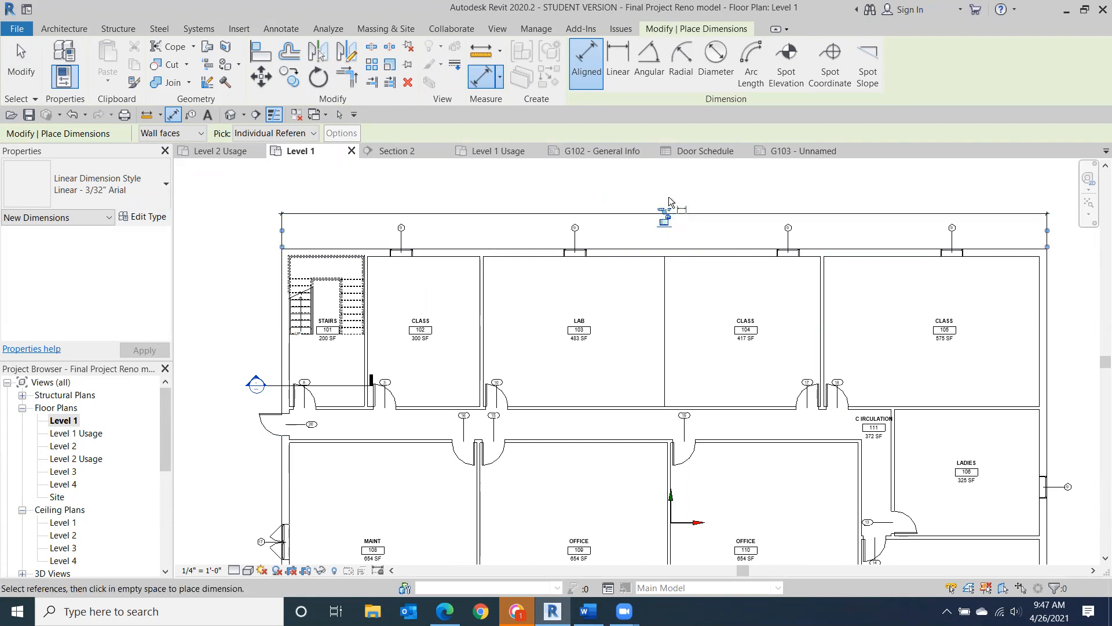
left_click(21, 66)
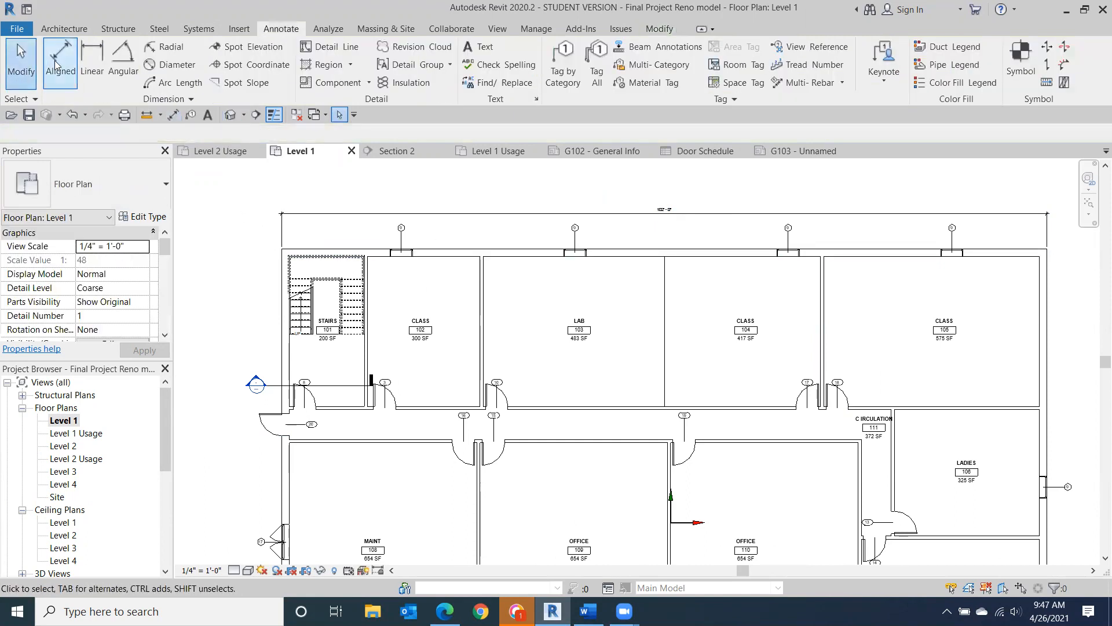
- Add an aligned dimension from the west exterior wall's centerline to the center of Class 102's window, using the Wall centerlines reference
left_click(60, 57)
scroll(263, 267, "up", 3)
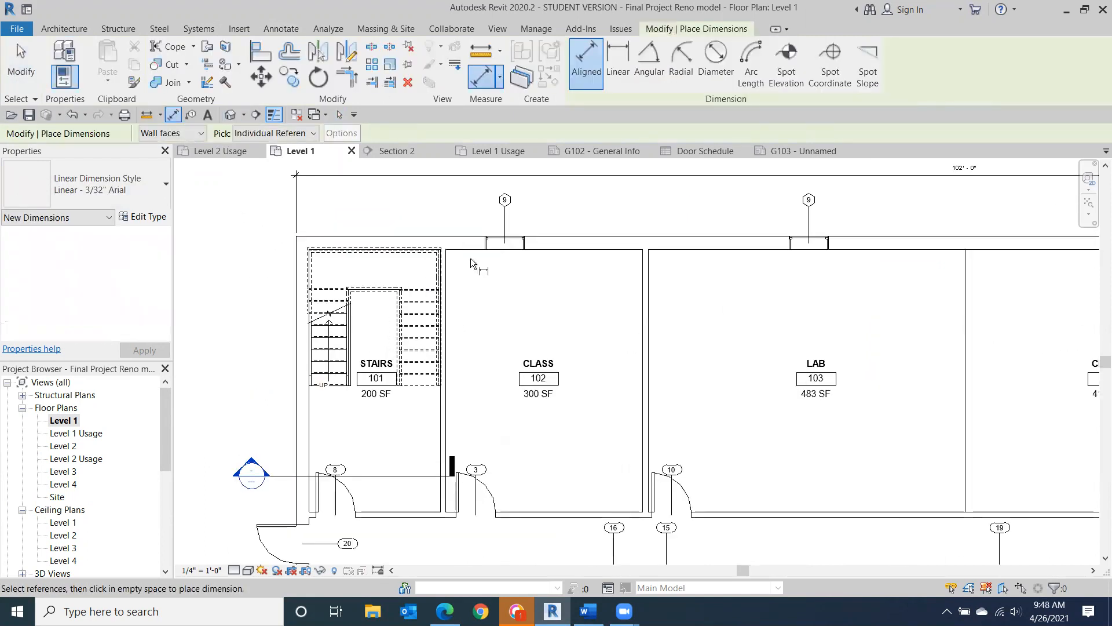
left_click(201, 133)
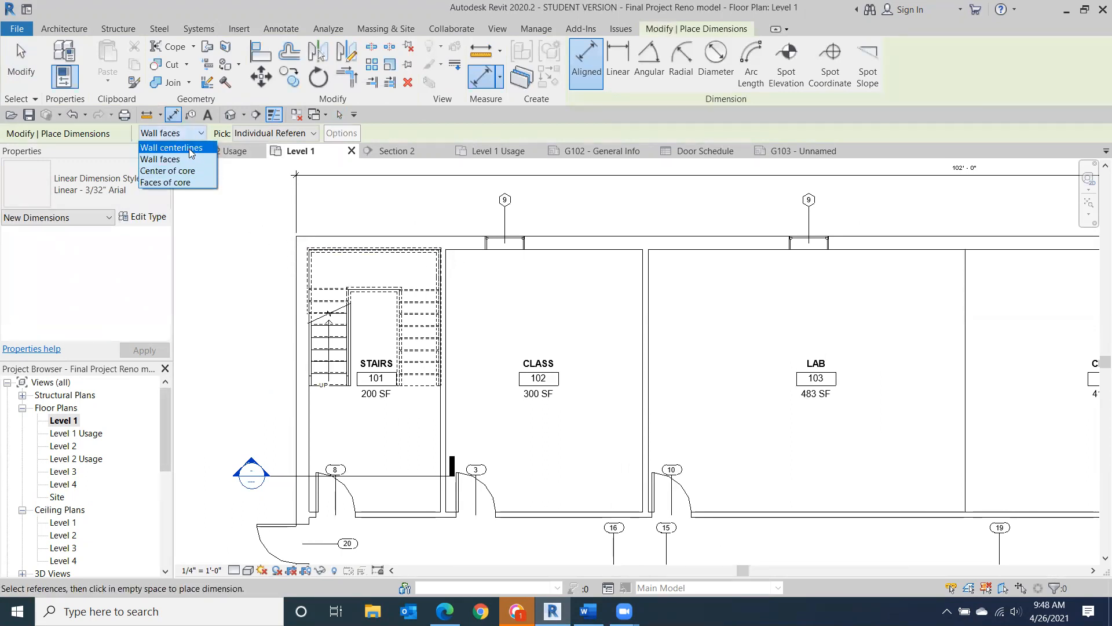
left_click(188, 148)
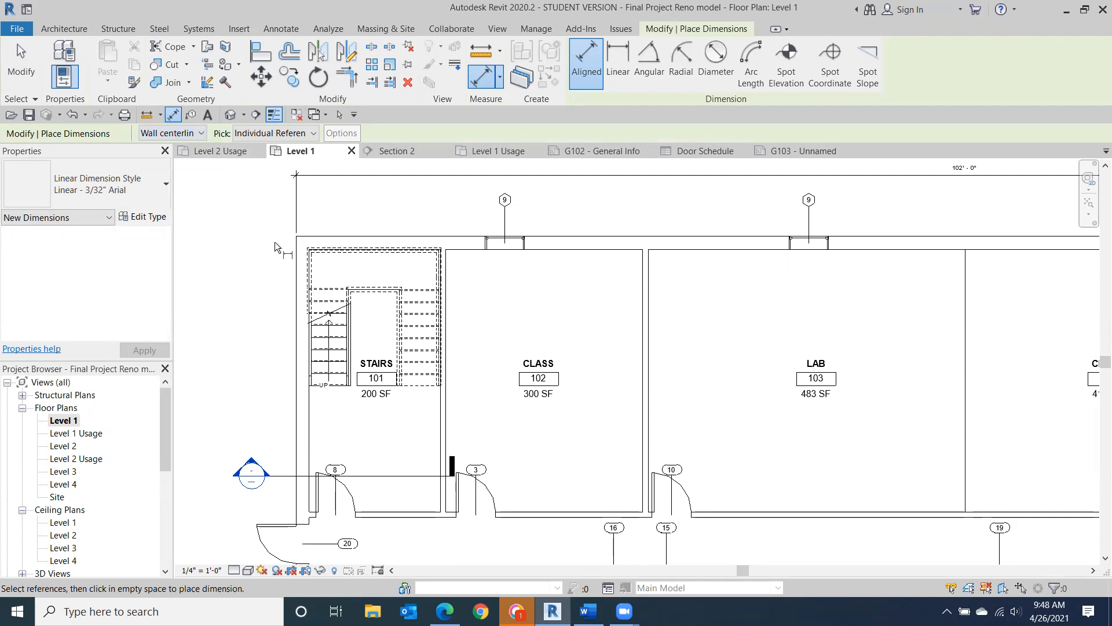
left_click(299, 261)
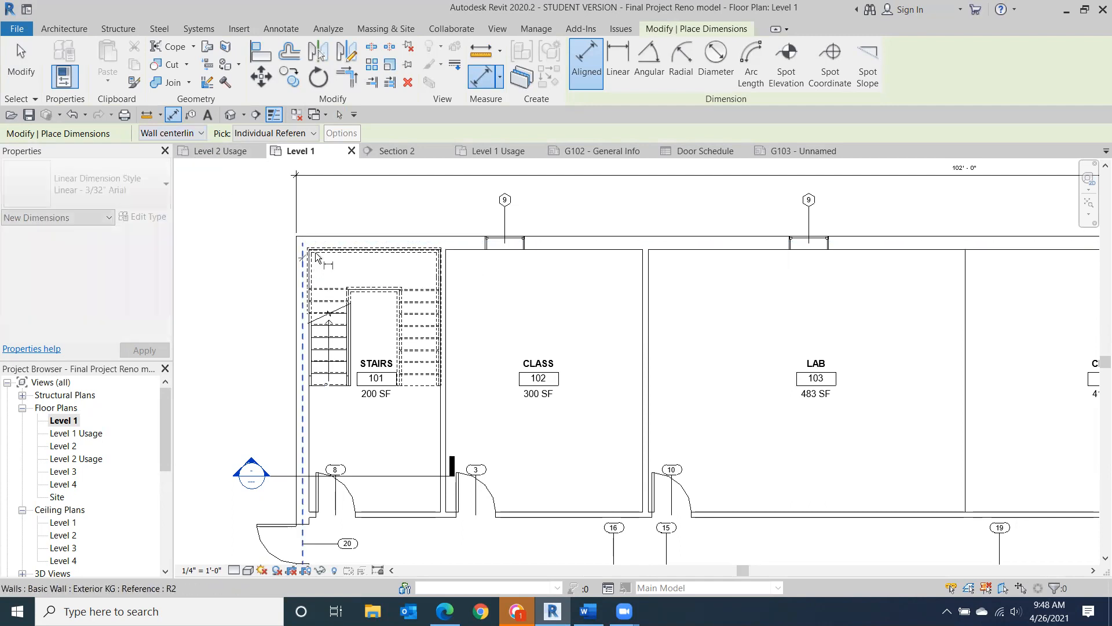
left_click(505, 251)
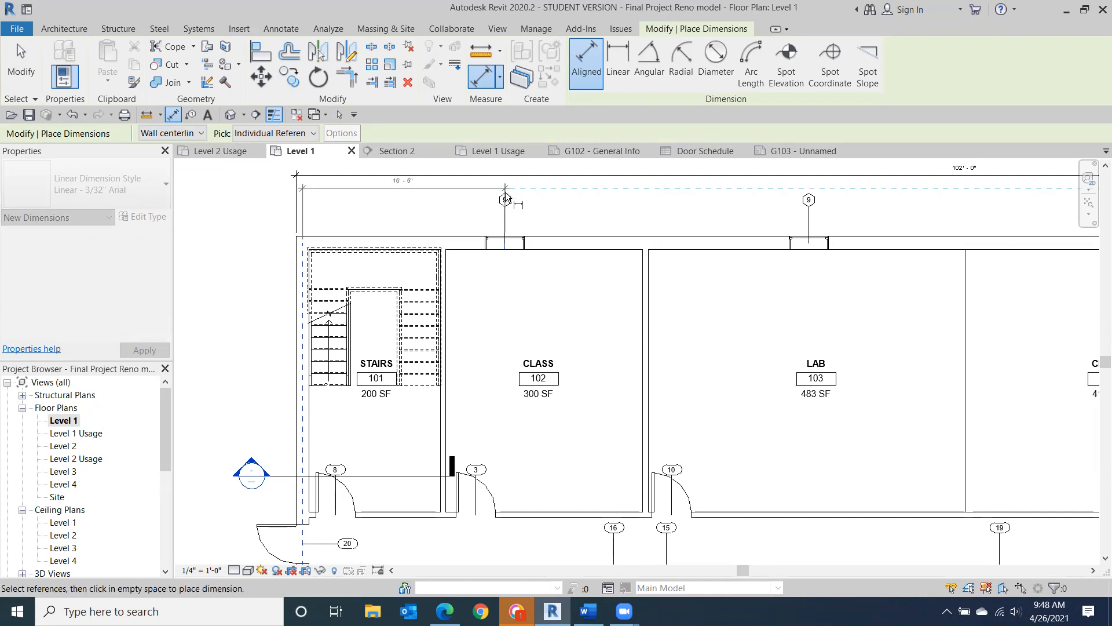
middle_click_drag(505, 184, 486, 307)
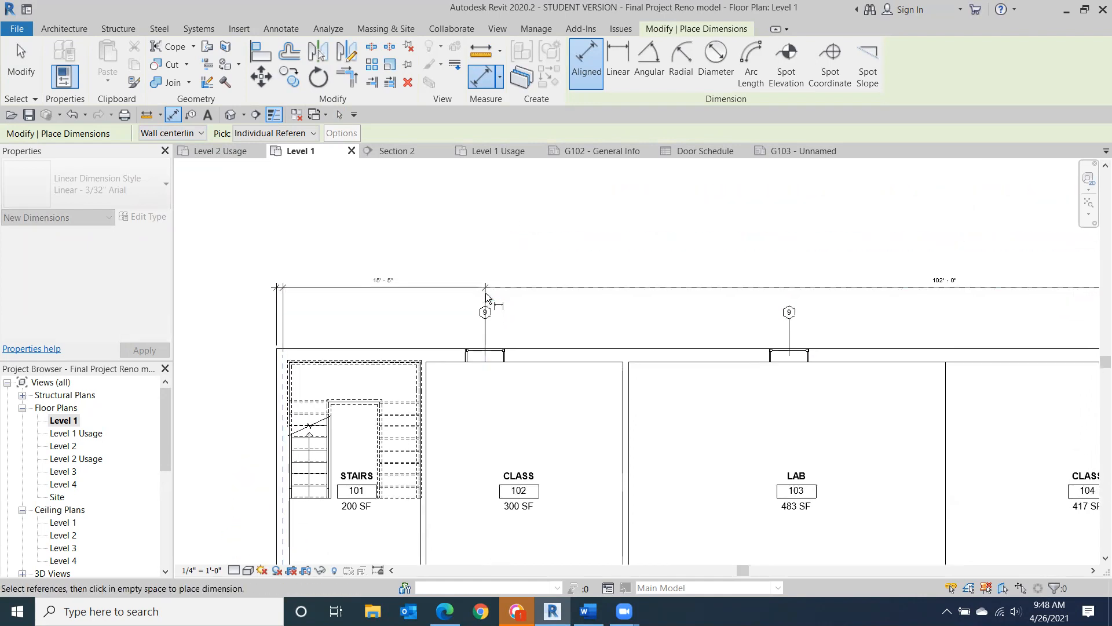
left_click(486, 301)
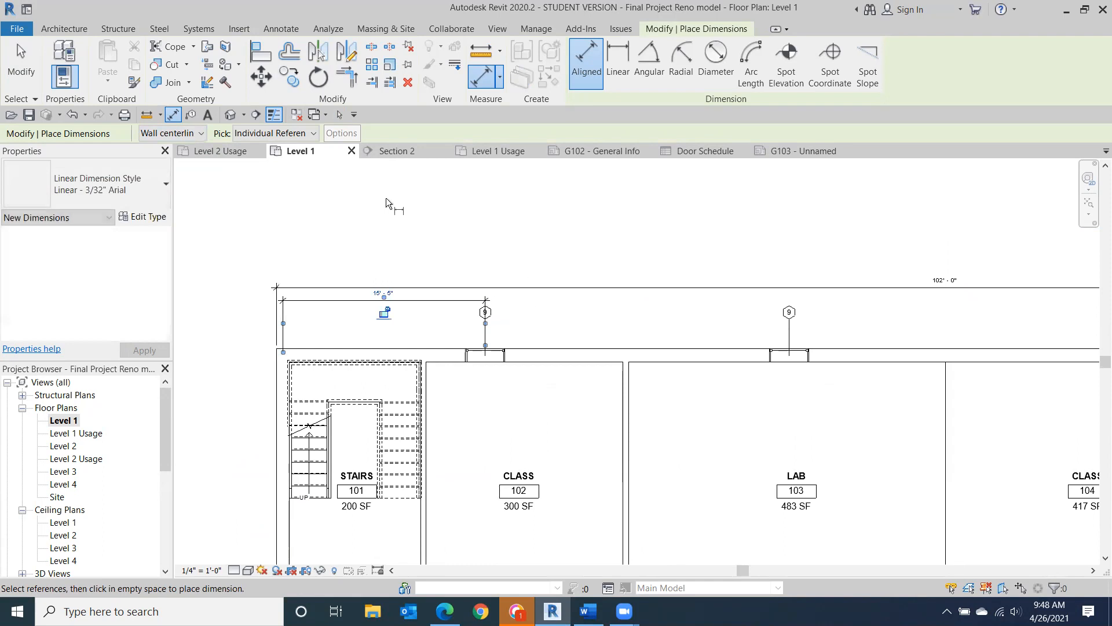
left_click(20, 82)
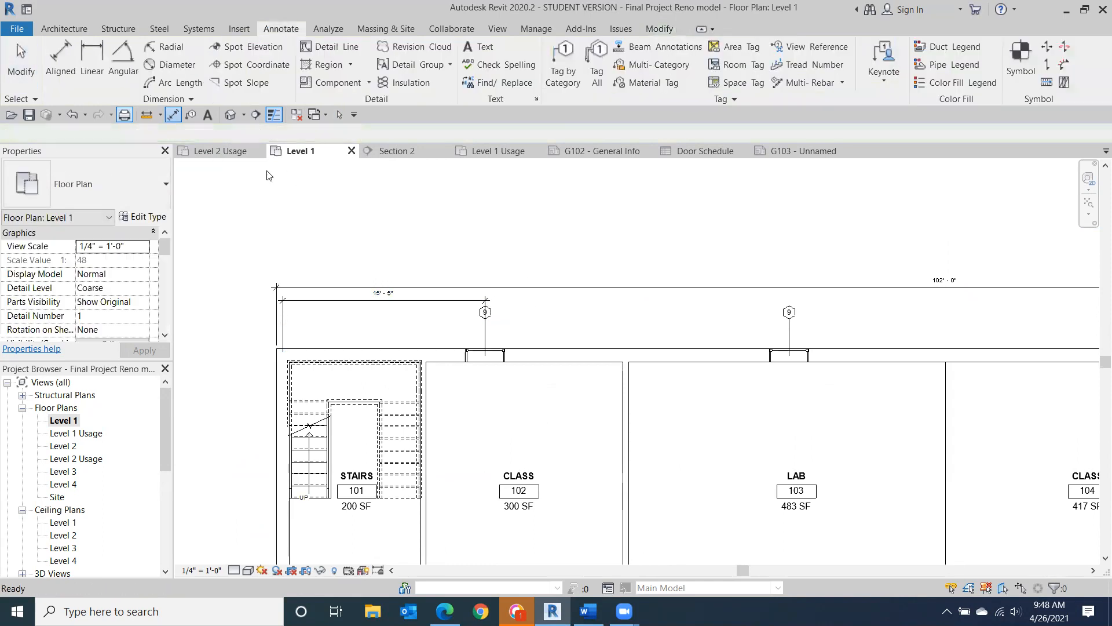
- Move the overall building dimension farther above the plan, clear of the window dimension
left_click(646, 288)
left_click_drag(647, 288, 647, 243)
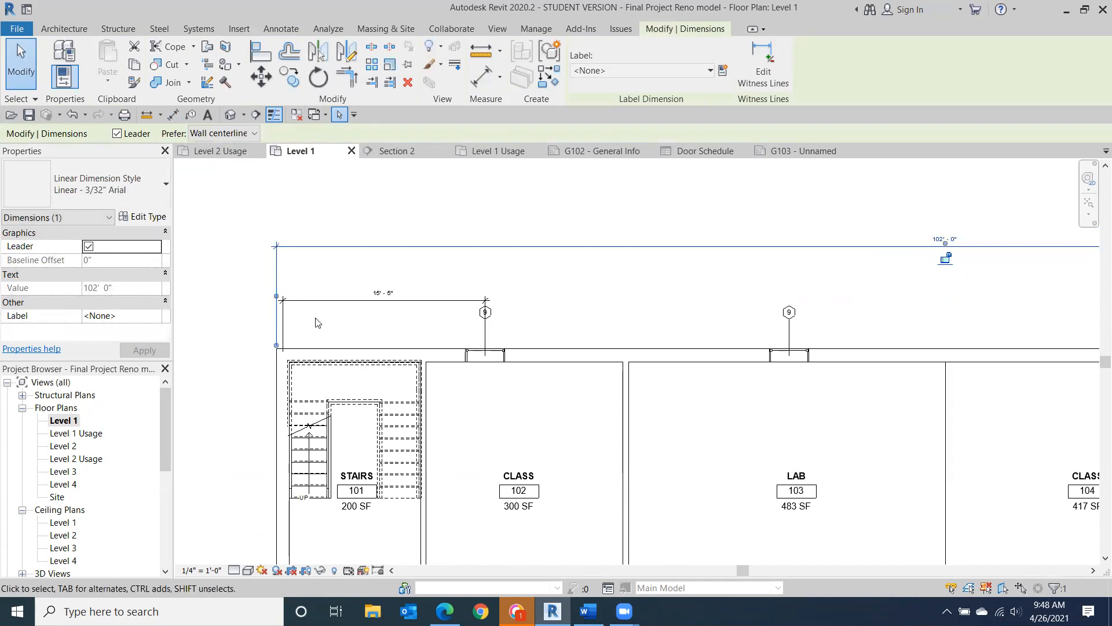
- Move the west witness line of Class 102's window dimension to the outer face of the west exterior wall
scroll(318, 323, "up", 3)
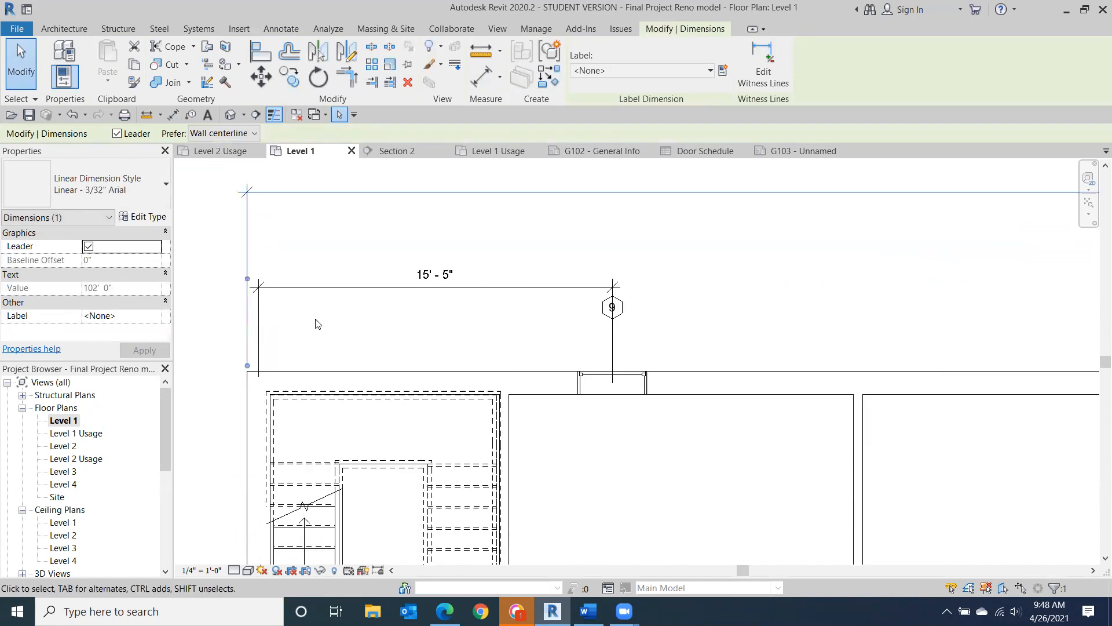
left_click(264, 332)
left_click(263, 329)
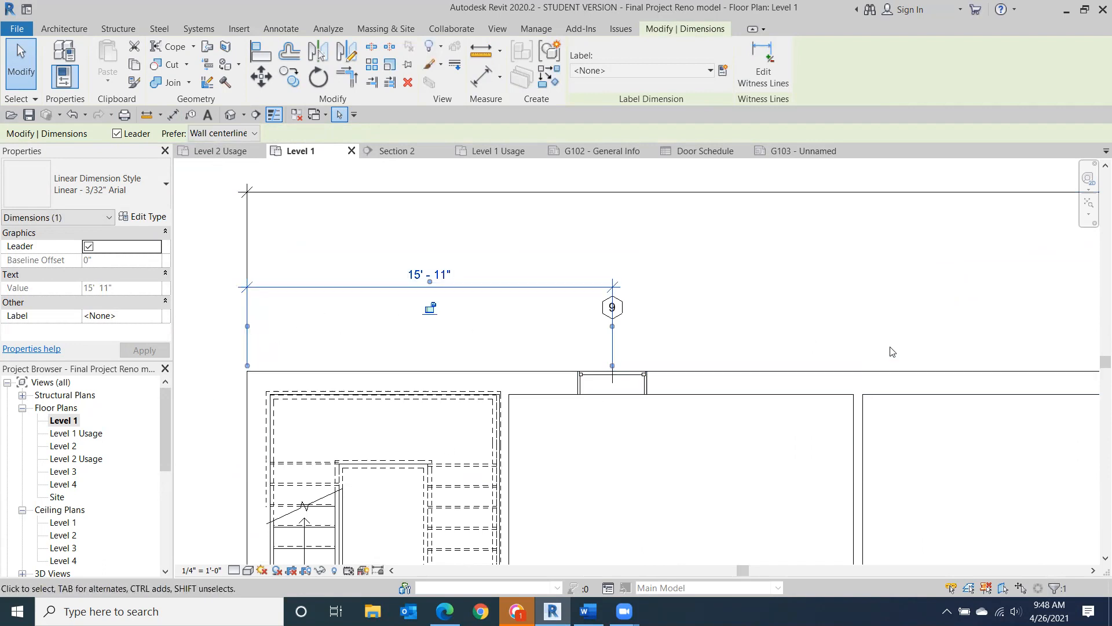
- Add an aligned dimension between the centers of the Class 102 and Lab 103 windows, in line with the first window dimension
middle_click_drag(818, 338, 641, 300)
scroll(489, 302, "down", 1)
scroll(489, 302, "down", 1)
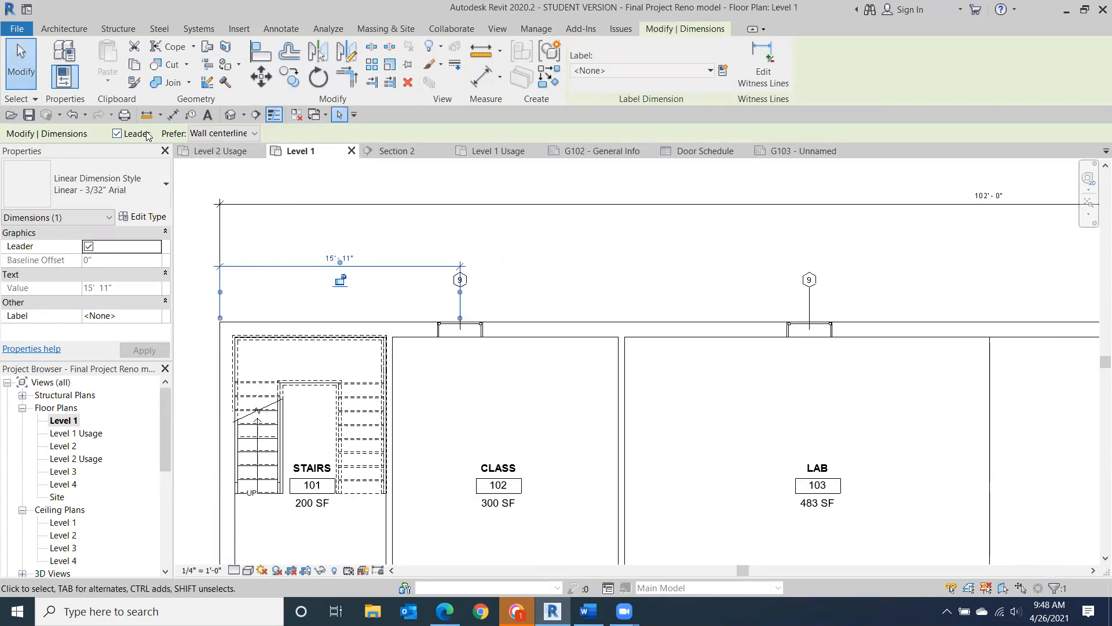
left_click(278, 30)
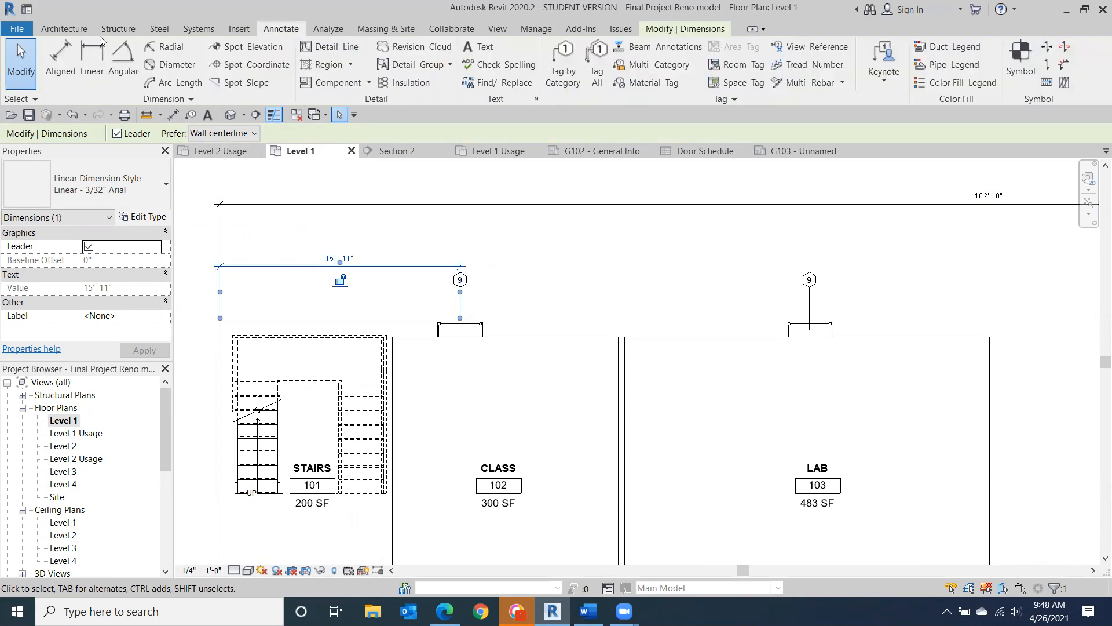
left_click(67, 59)
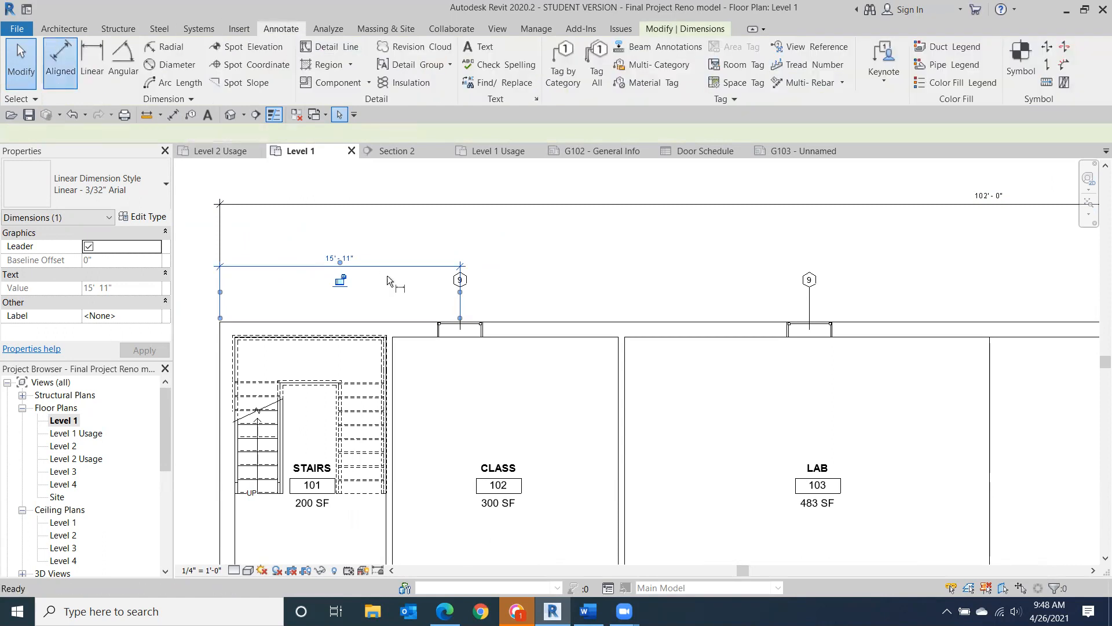
left_click(462, 328)
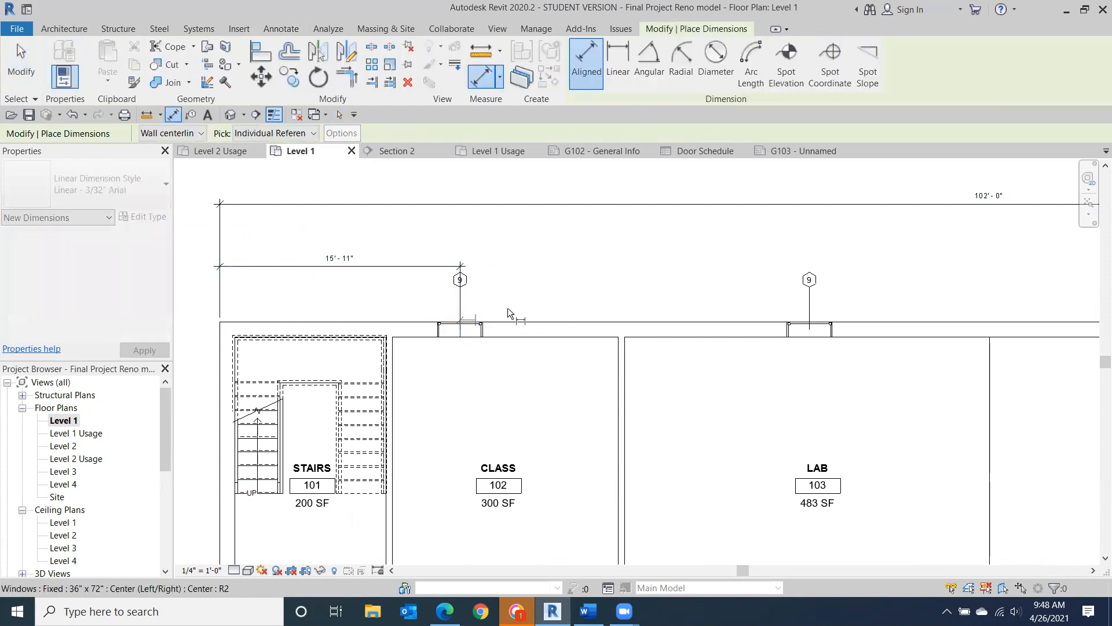
left_click(811, 329)
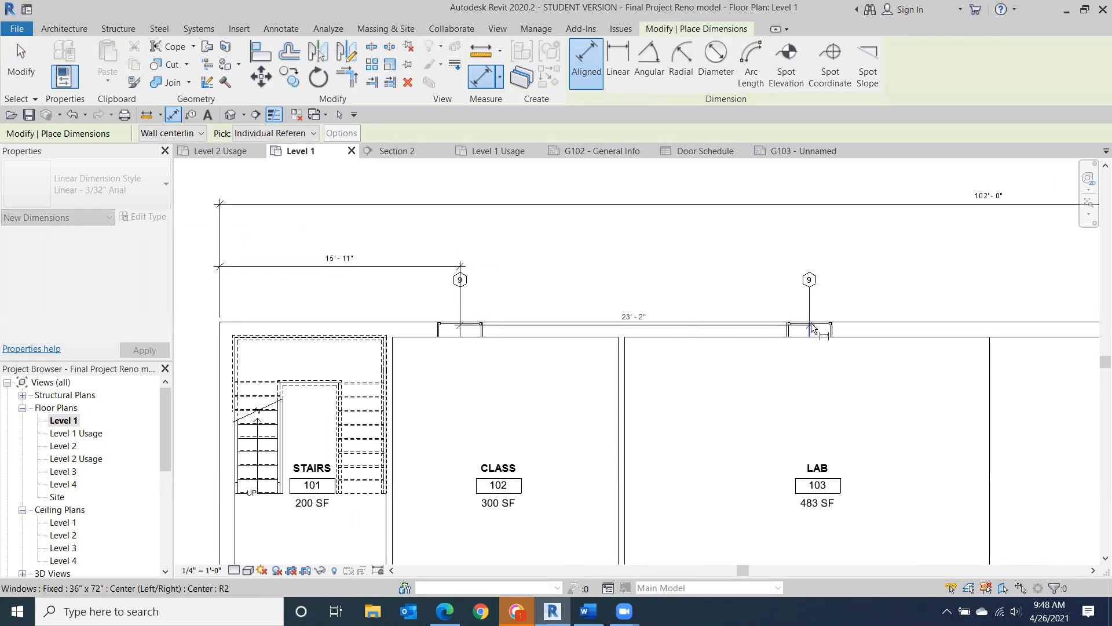
left_click(805, 269)
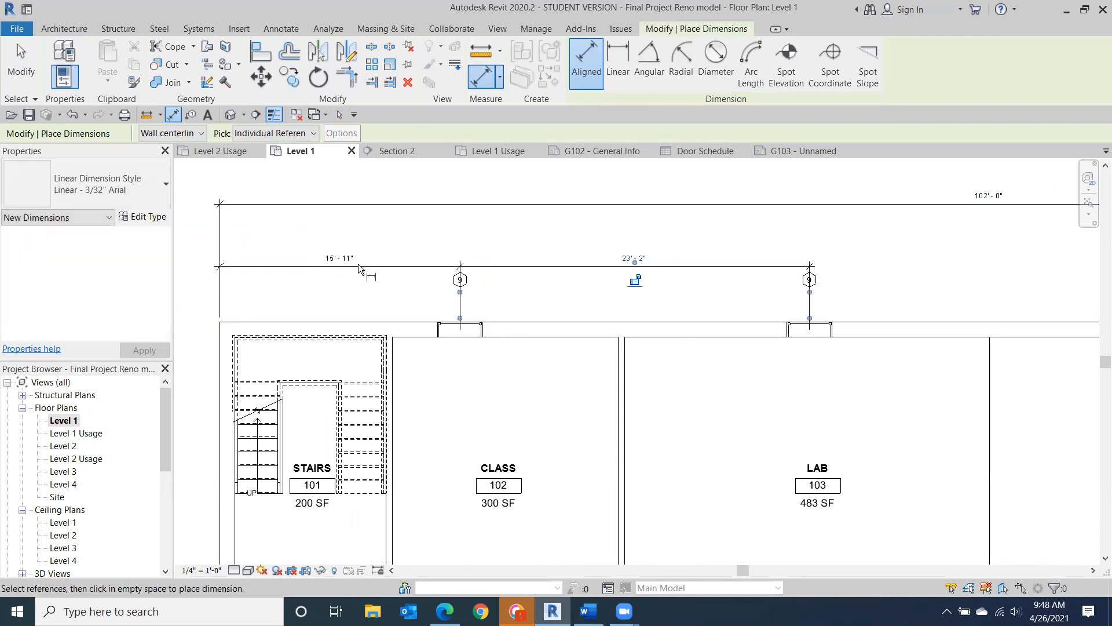
- Add an aligned dimension between the centers of the Lab 103 and Class 104 windows, in line with the existing window dimensions
middle_click_drag(694, 317, 332, 331)
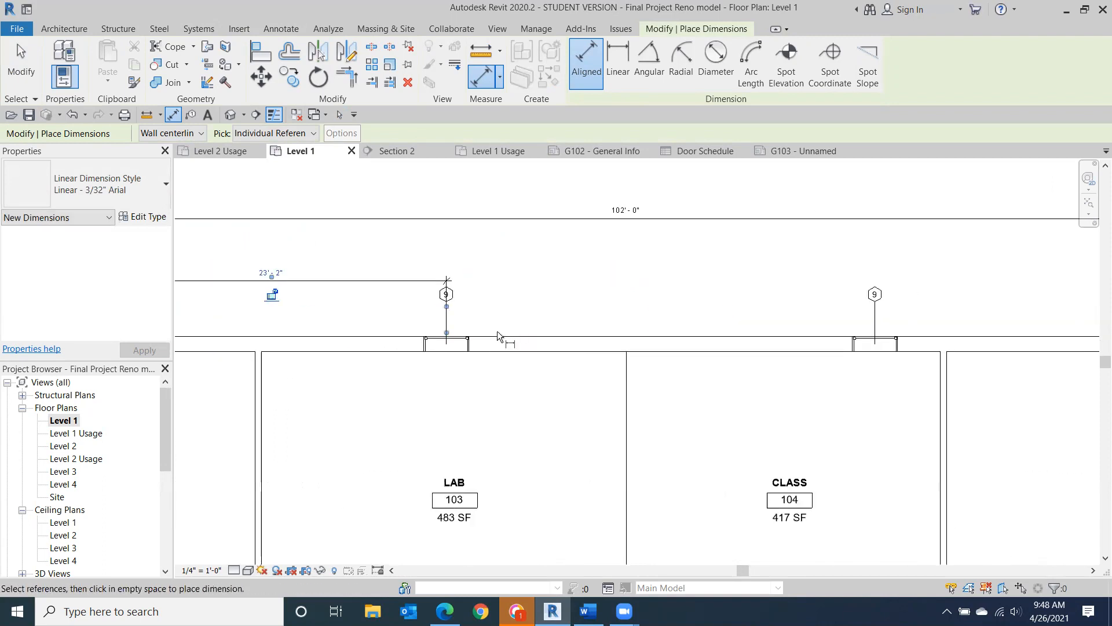
left_click(446, 347)
left_click(875, 351)
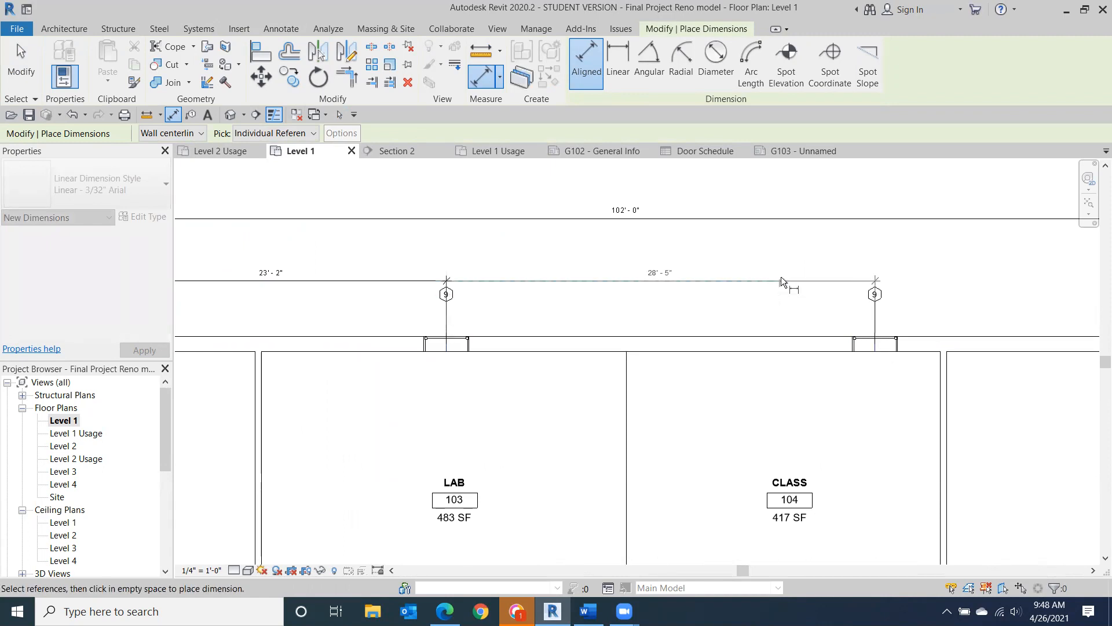
left_click(684, 275)
left_click(645, 277)
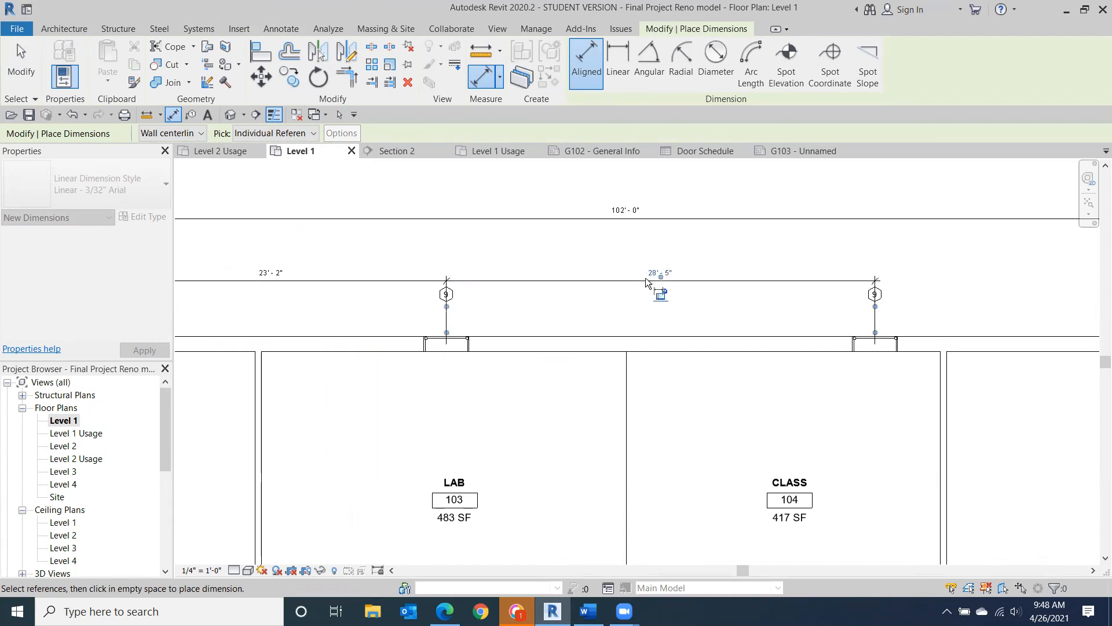
- Add an aligned dimension between the centers of the Class 104 and Class 105 windows, in line with the existing window dimensions
middle_click_drag(995, 324, 527, 329)
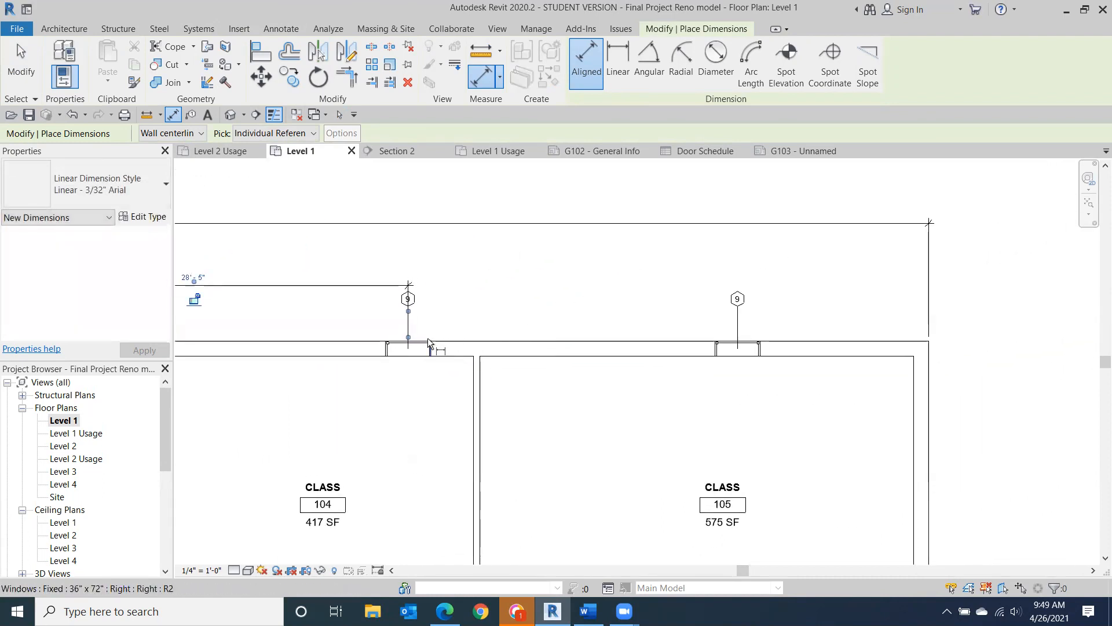
left_click(407, 351)
left_click(738, 350)
left_click(749, 248)
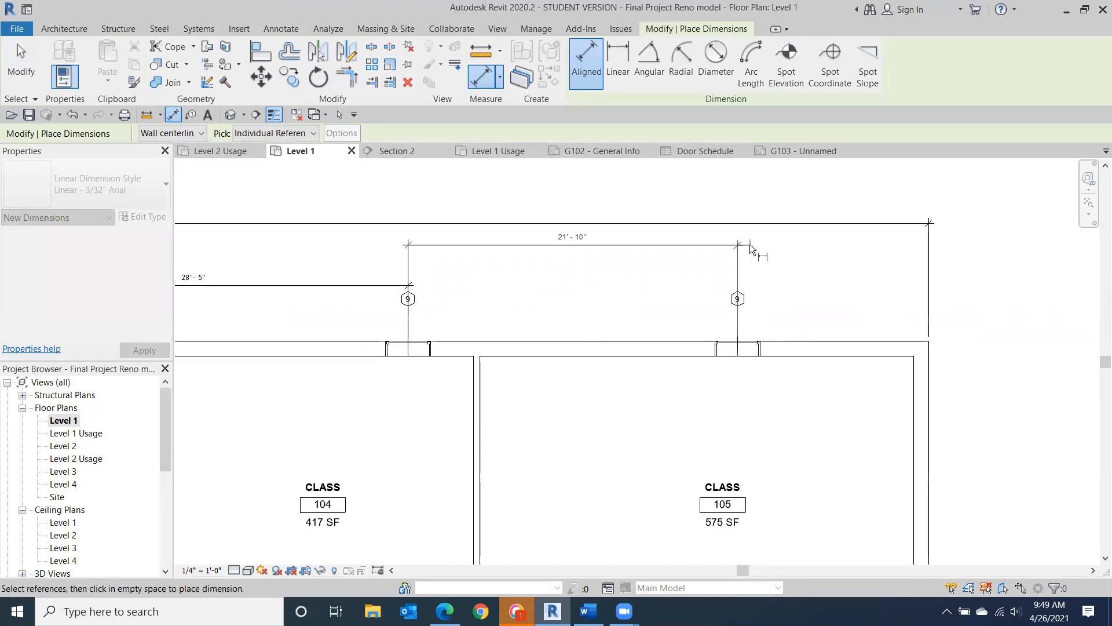
left_click(736, 285)
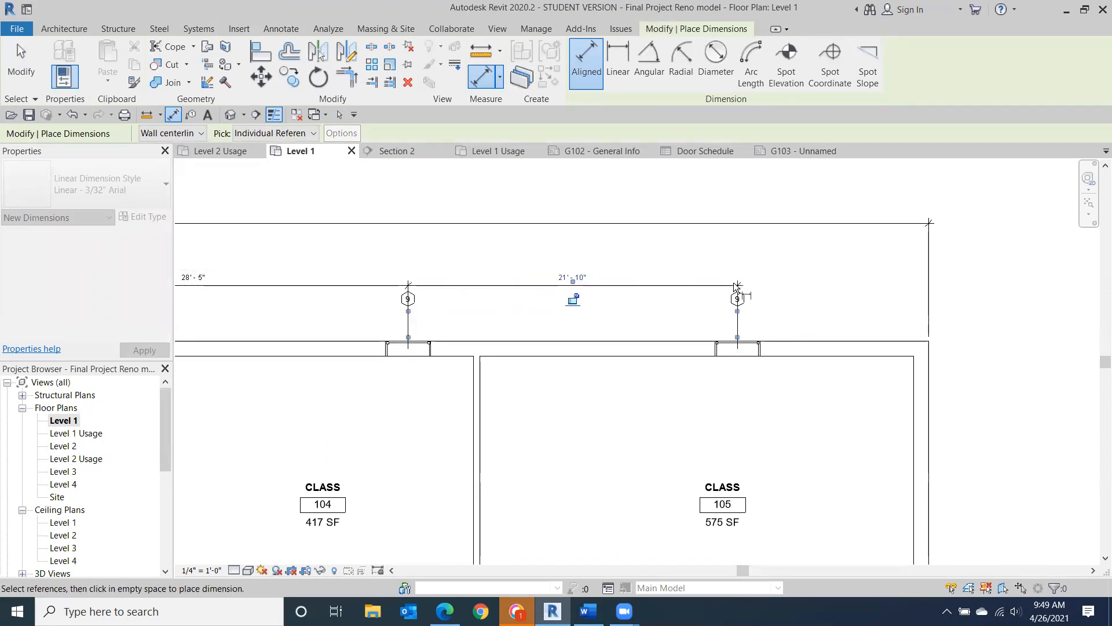
- Add a vertical aligned dimension inside Class 105 between the centerlines of its north and south walls, near the east wall
scroll(793, 419, "down", 3)
middle_click_drag(793, 419, 828, 364)
scroll(774, 388, "down", 1)
middle_click_drag(774, 388, 315, 282)
scroll(552, 256, "down", 1)
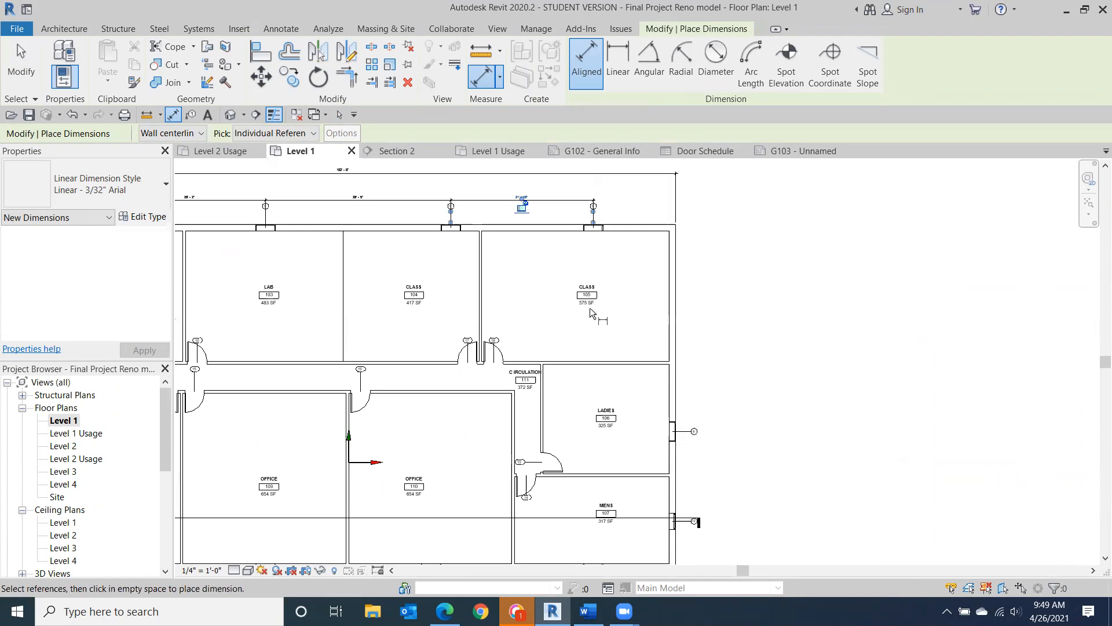
scroll(649, 287, "up", 2)
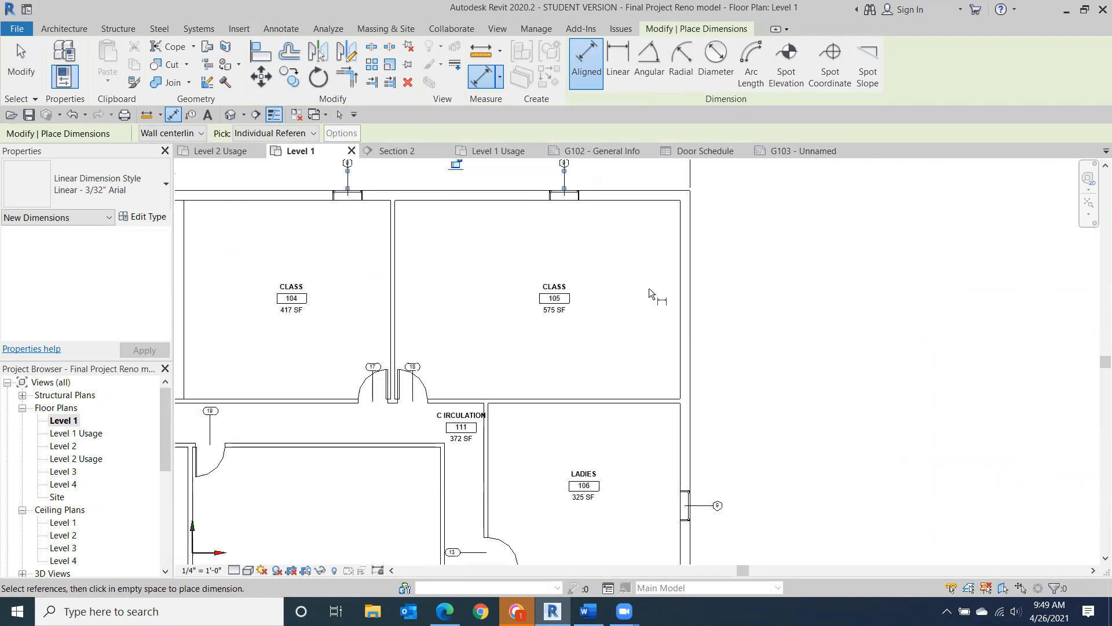
left_click(655, 193)
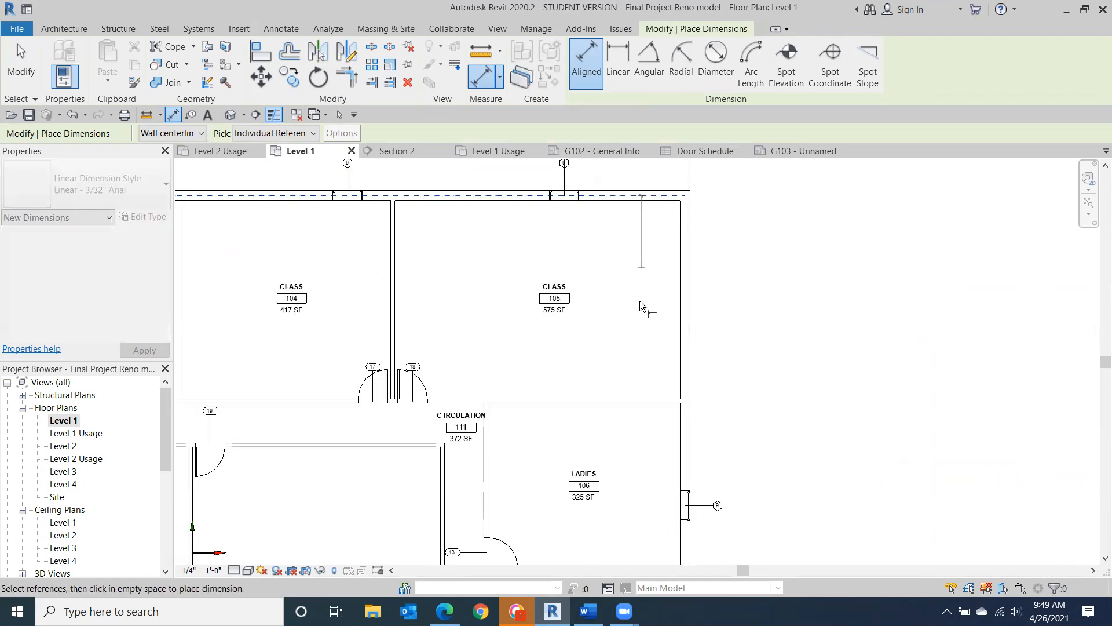
left_click(646, 401)
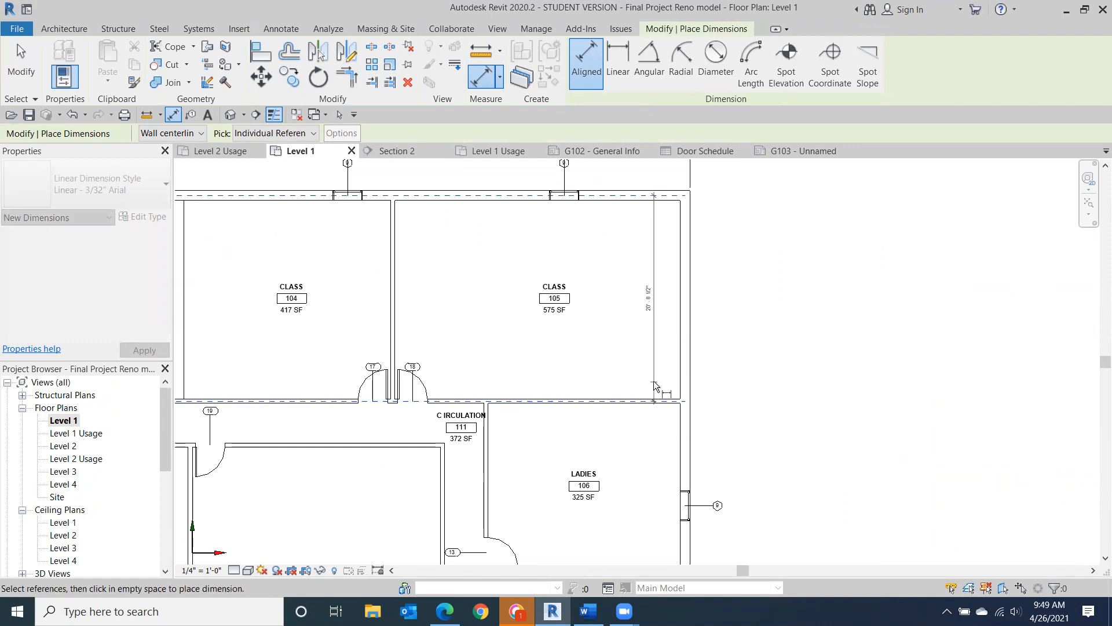
left_click(655, 385)
- Shift both witness lines of Class 105's vertical dimension to the inner faces of the north and south walls
scroll(657, 388, "up", 4)
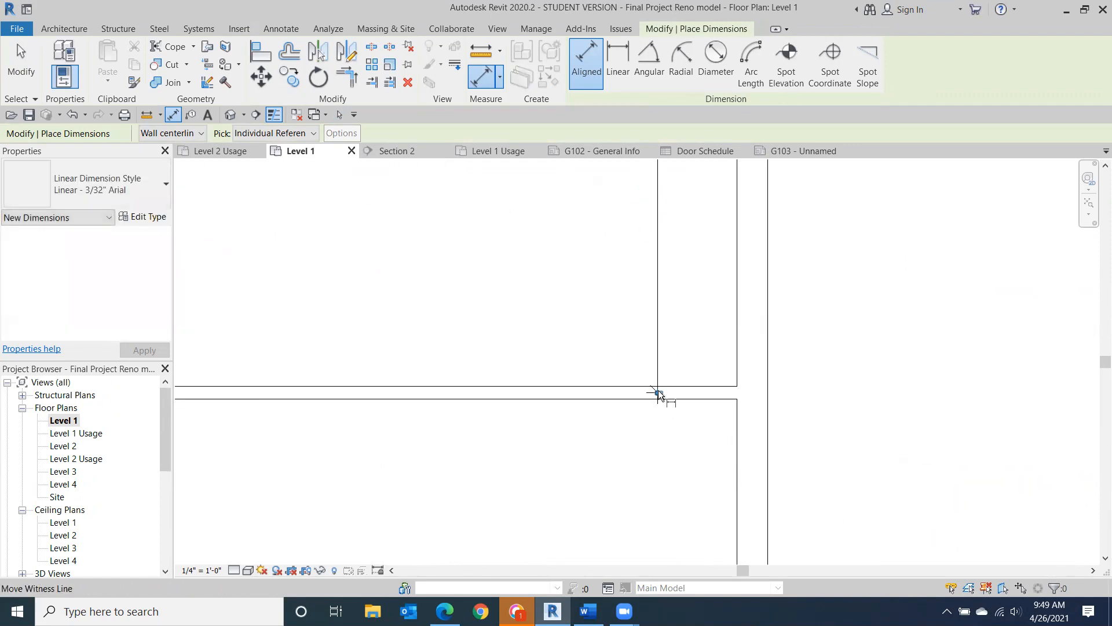
left_click(657, 397)
scroll(689, 336, "down", 5)
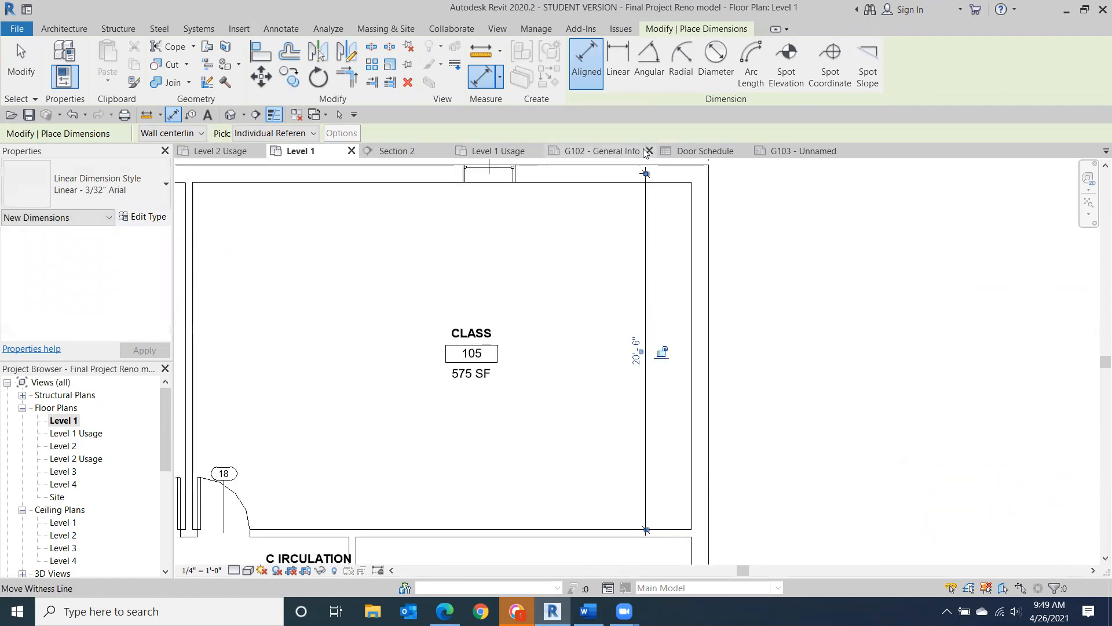
left_click(646, 174)
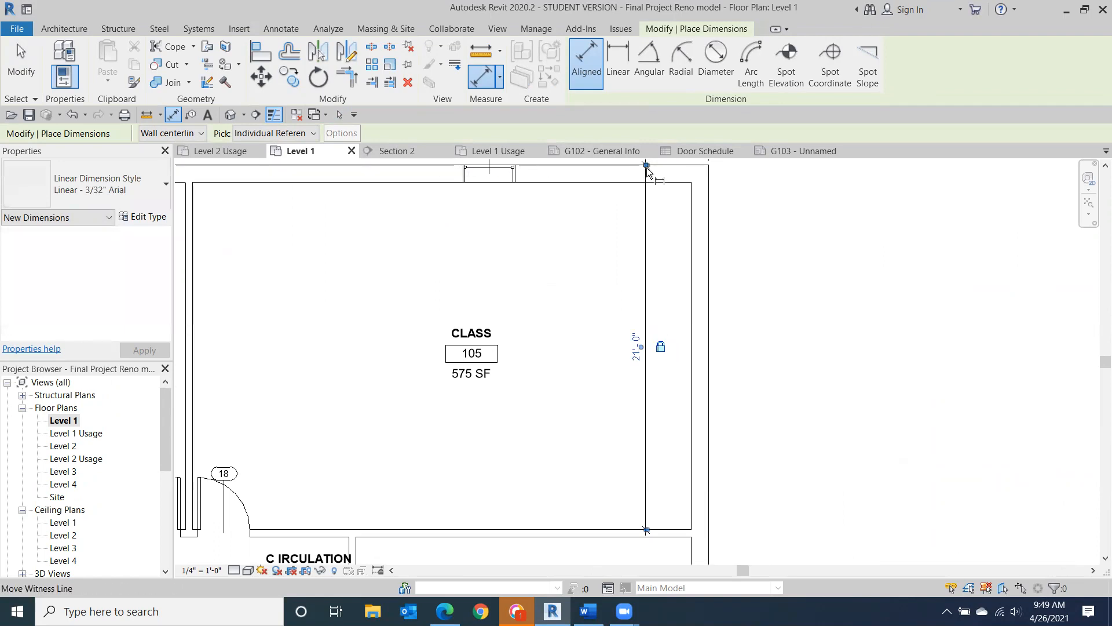
left_click(646, 166)
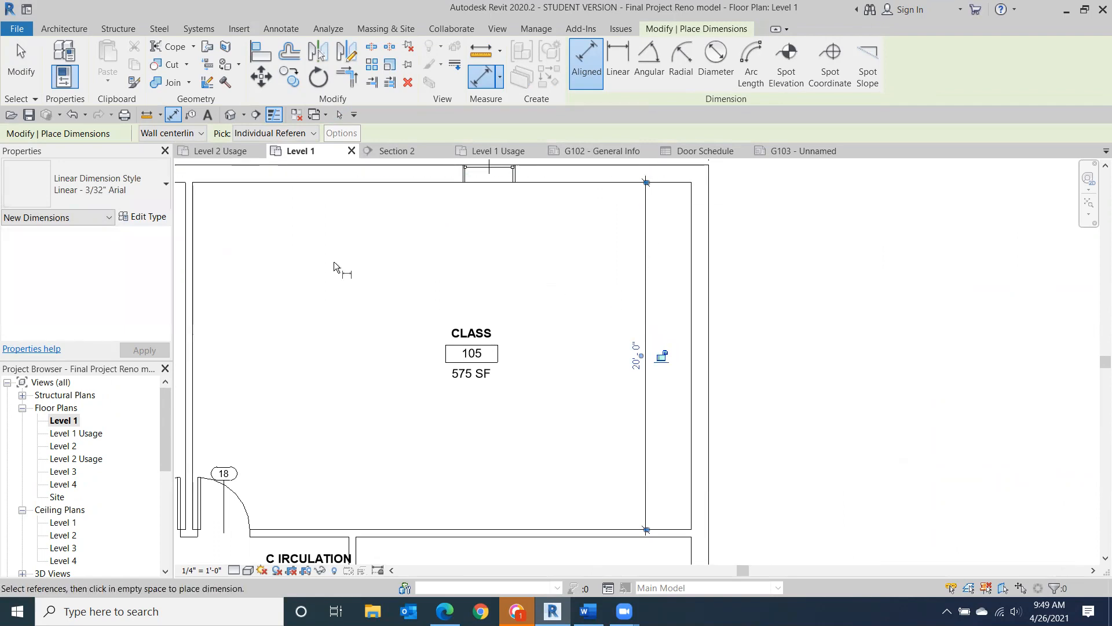
- Add a horizontal aligned dimension across the upper part of Class 105, with witness lines on the inner faces of its west and east walls
left_click(189, 220)
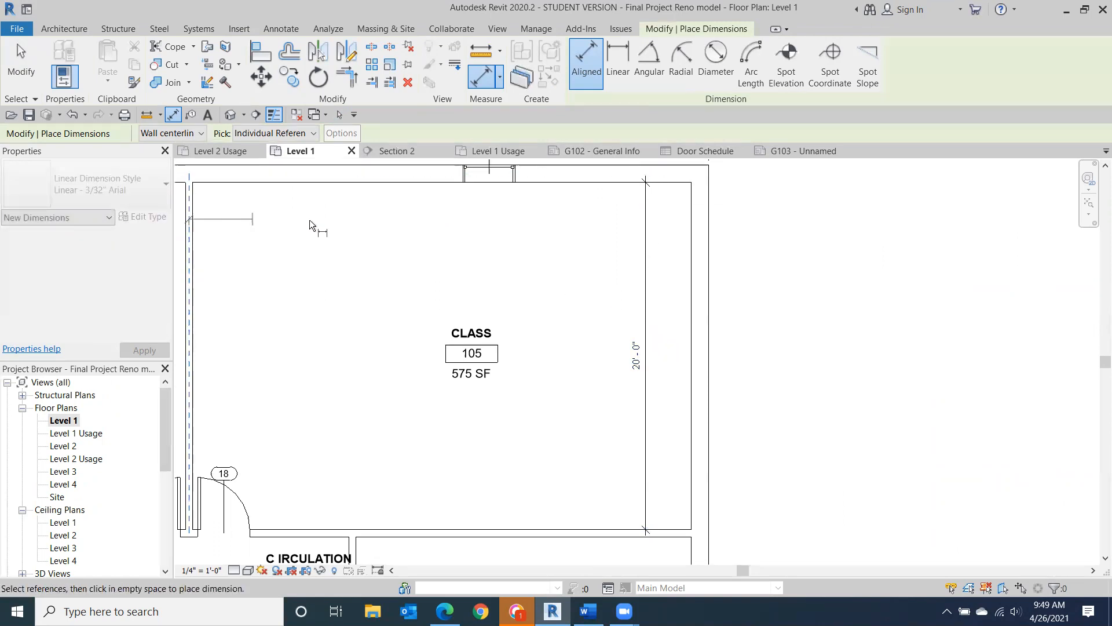
left_click(700, 221)
left_click(698, 220)
left_click_drag(698, 223, 710, 223)
left_click(709, 220)
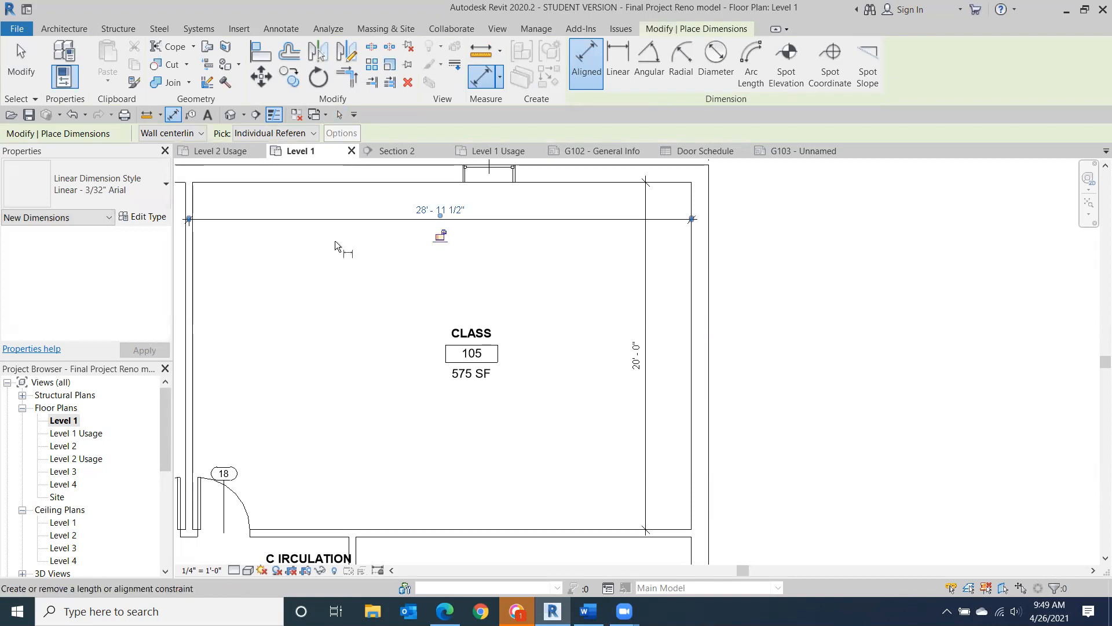
left_click(188, 220)
left_click_drag(189, 221, 193, 220)
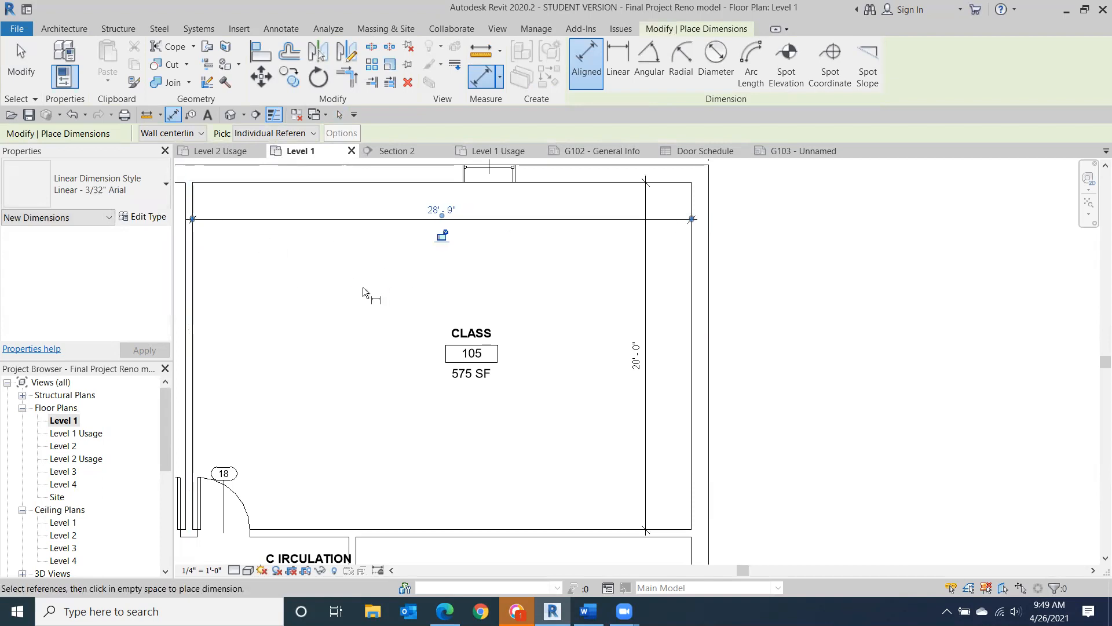
middle_click_drag(363, 287, 738, 332)
scroll(771, 314, "down", 3)
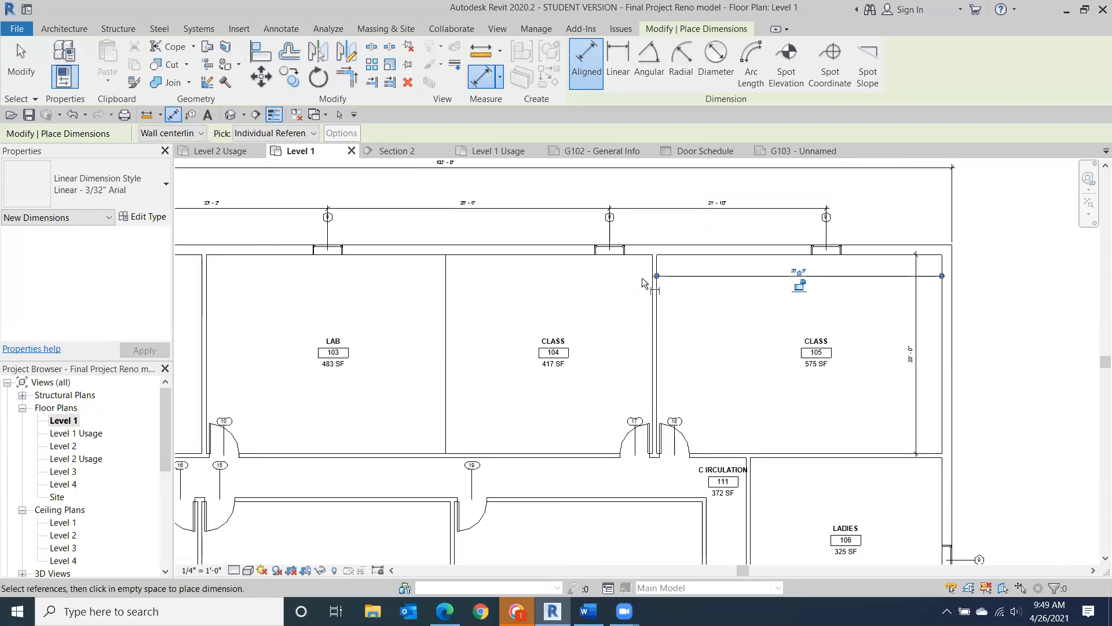
left_click(654, 294)
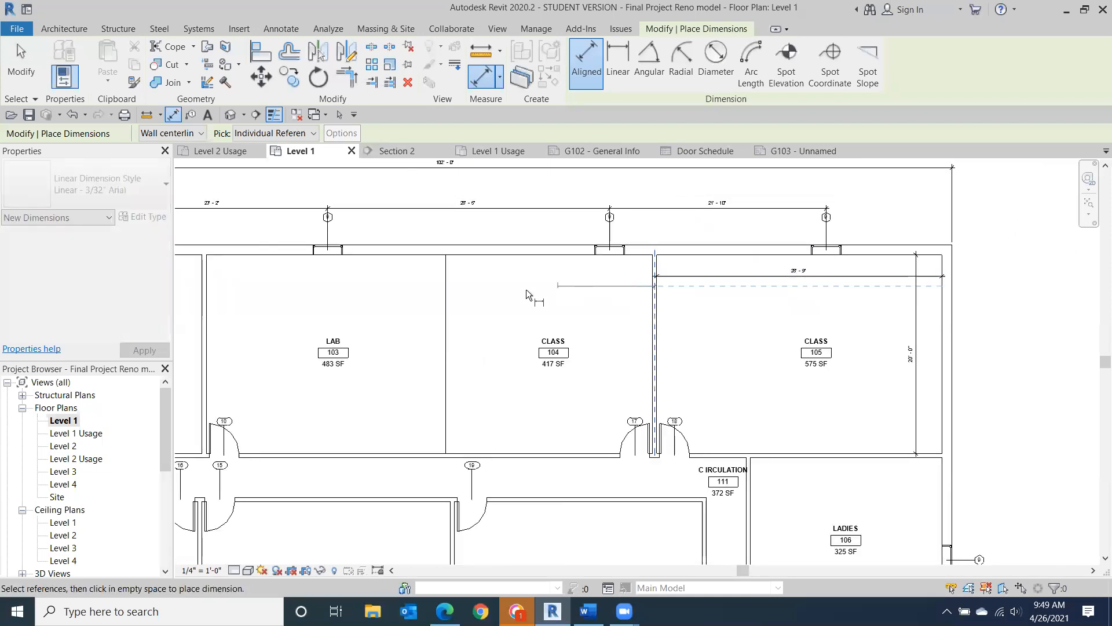
left_click(446, 297)
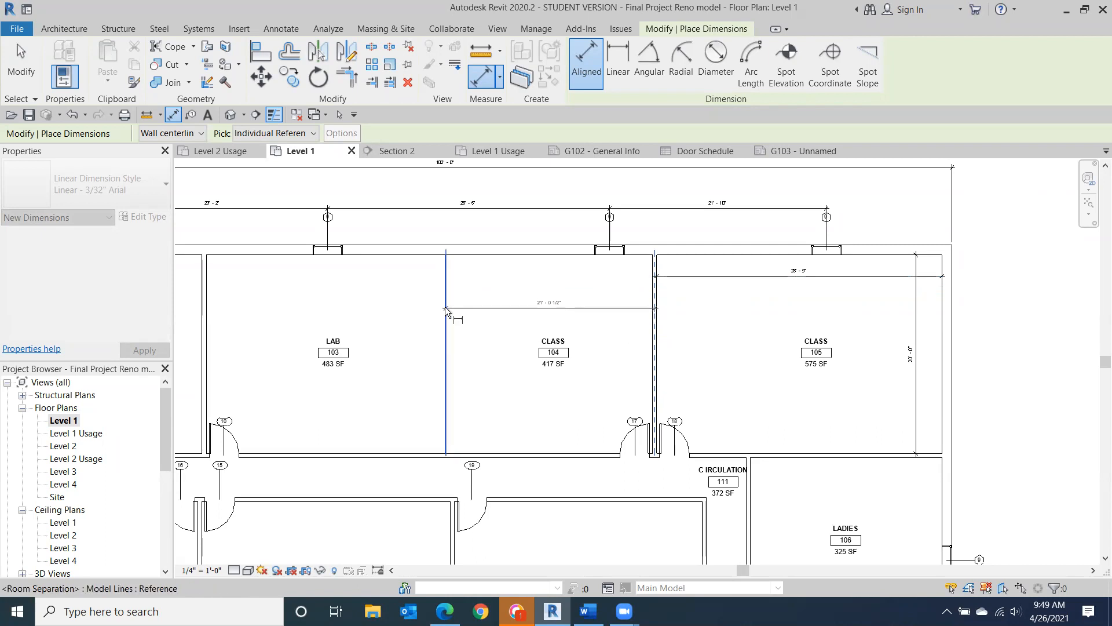
key("Escape")
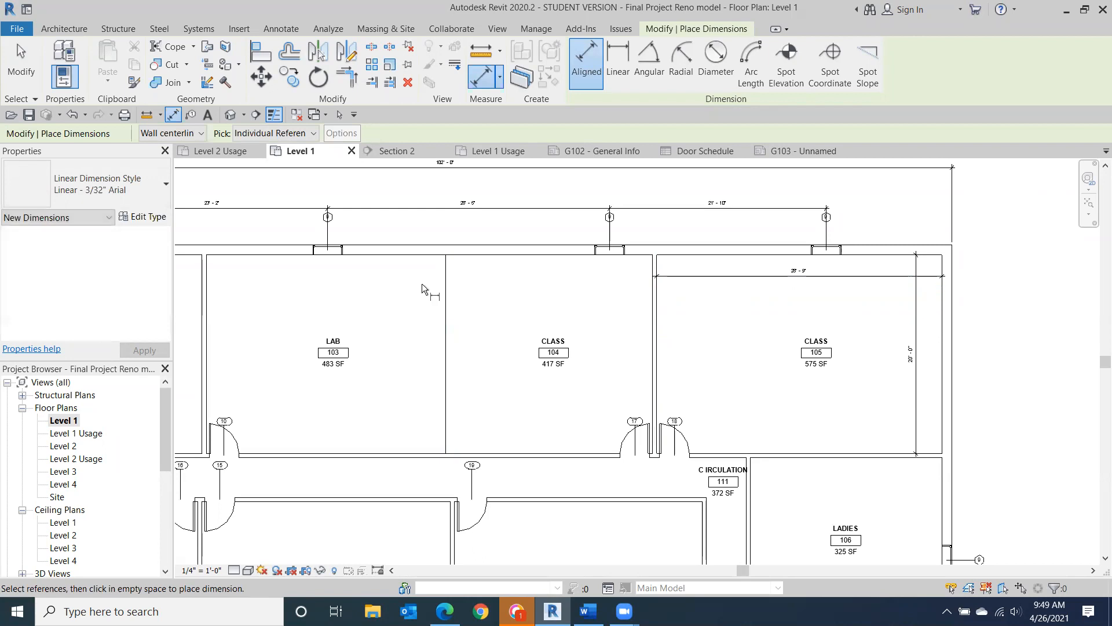
key("Escape")
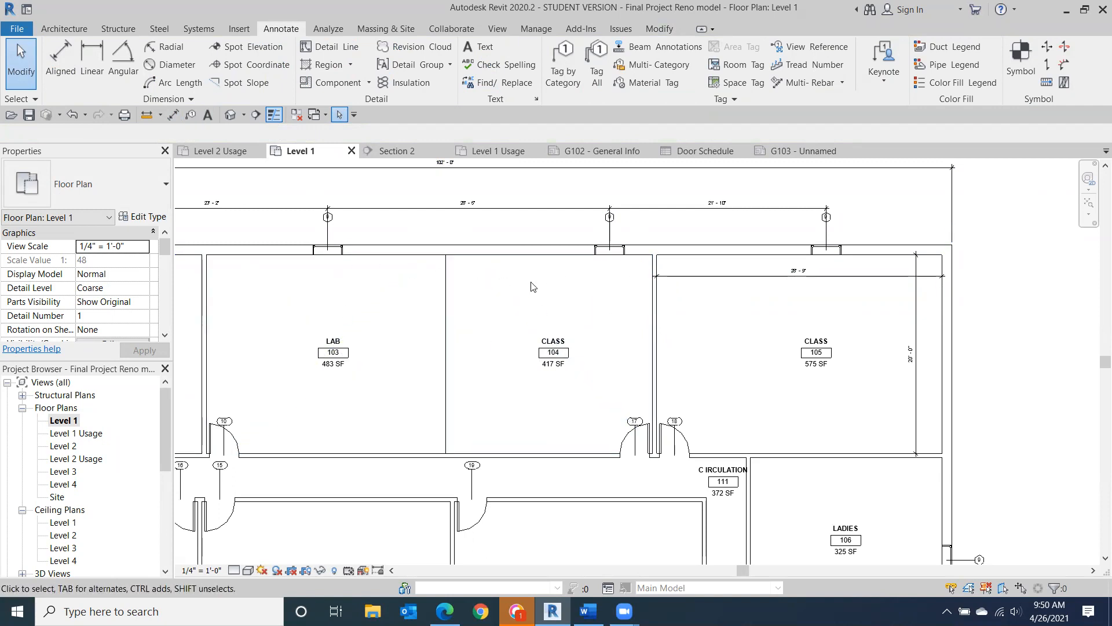
- Dimension from the wall between Classes 104 and 105 to Lab 103's west wall, centerline to centerline, aligned with Class 105's horizontal dimension
key("d")
key("i")
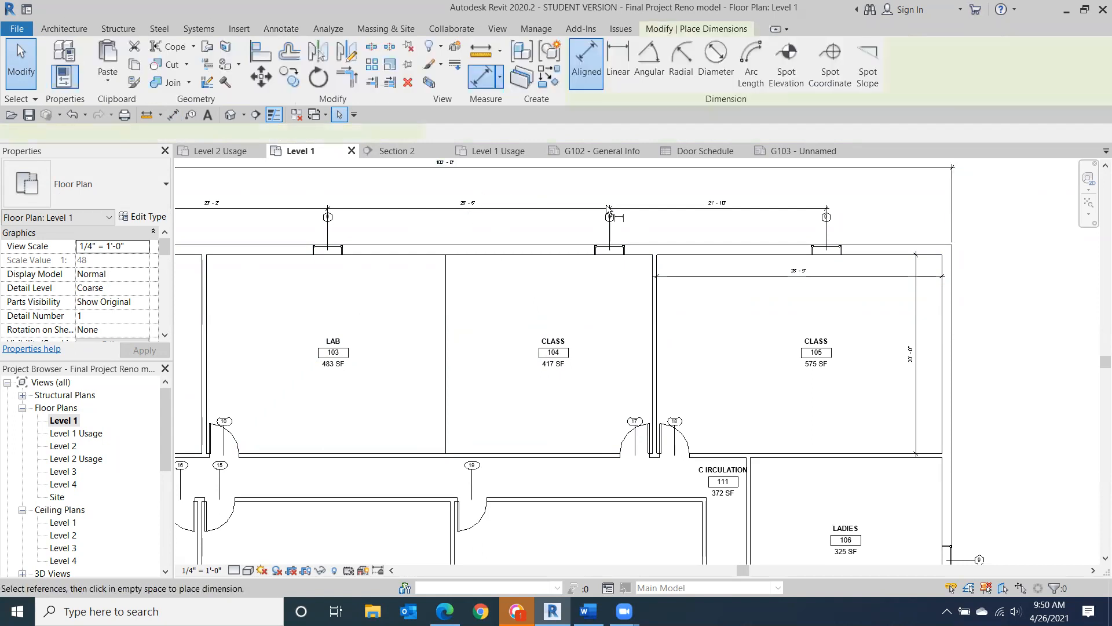
left_click(652, 285)
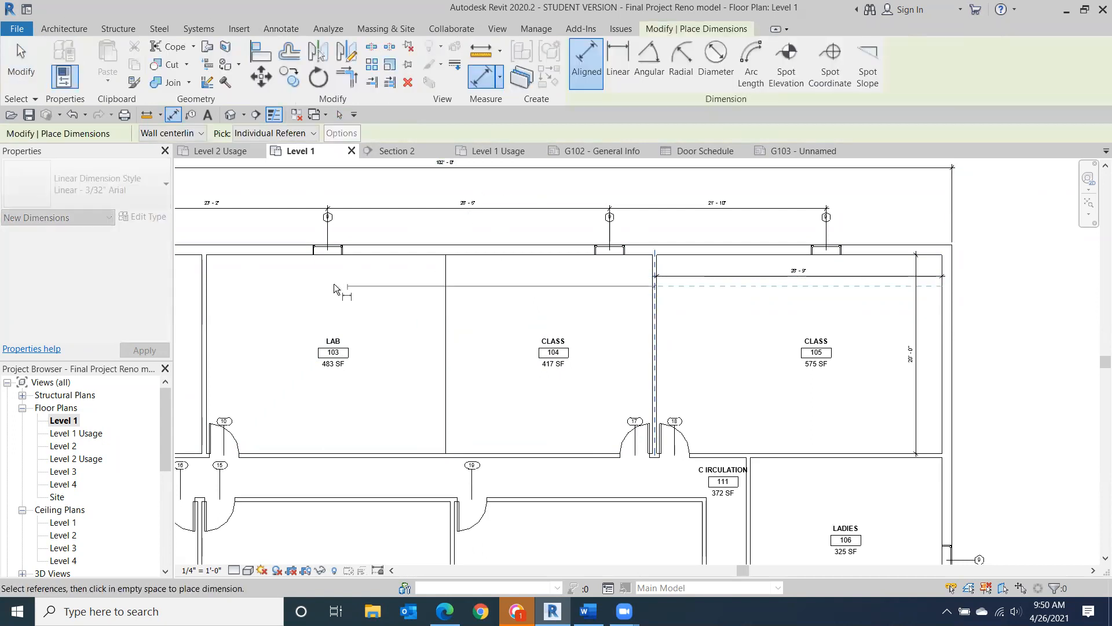
left_click(205, 286)
left_click(227, 276)
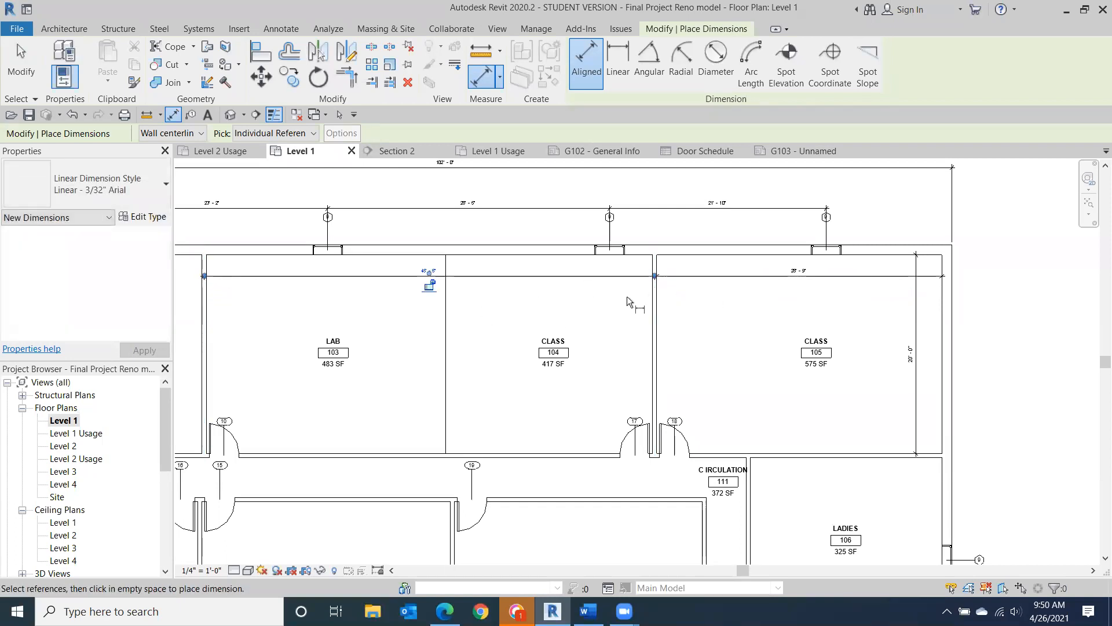
left_click(11, 55)
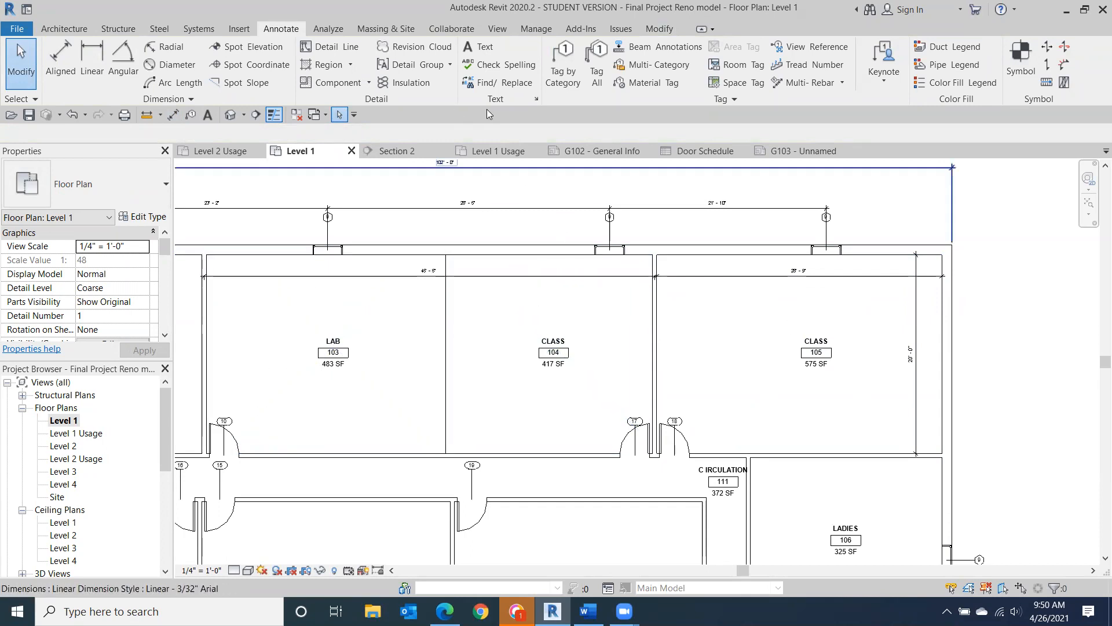
- Add a vertical aligned dimension inside Class 104, with its witness lines on the inner faces of the north and south walls
left_click(58, 61)
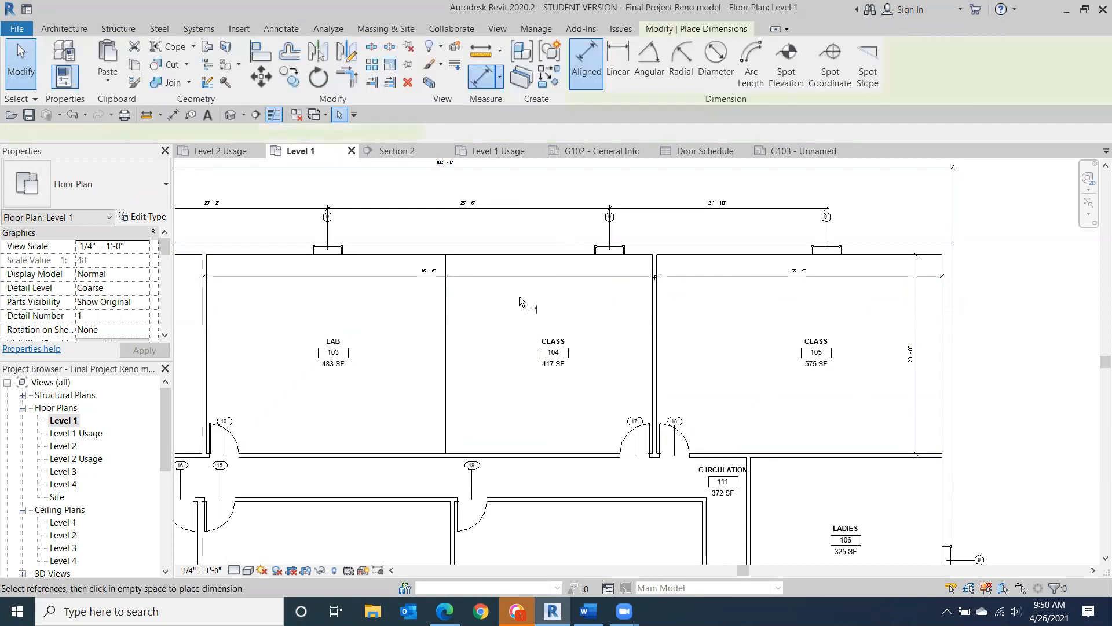
left_click(494, 248)
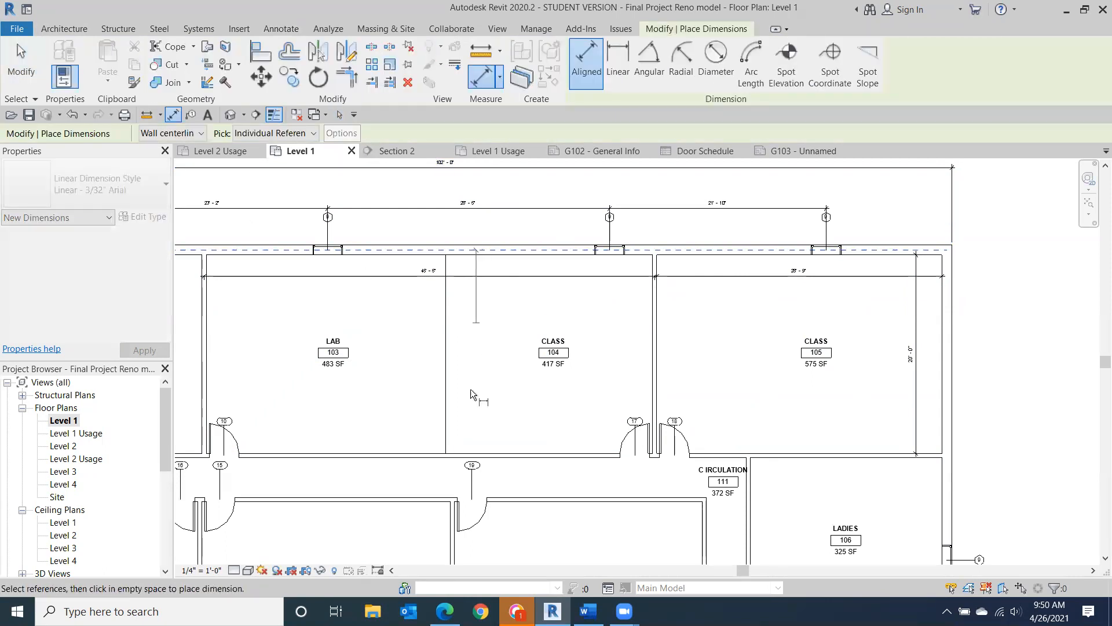
left_click(491, 448)
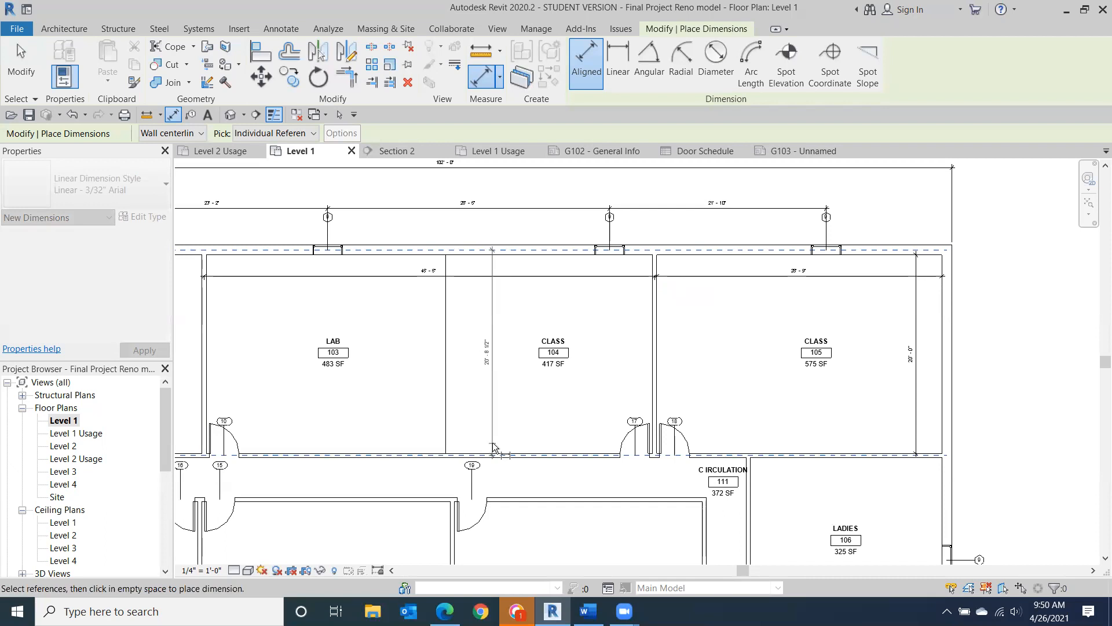
left_click(493, 444)
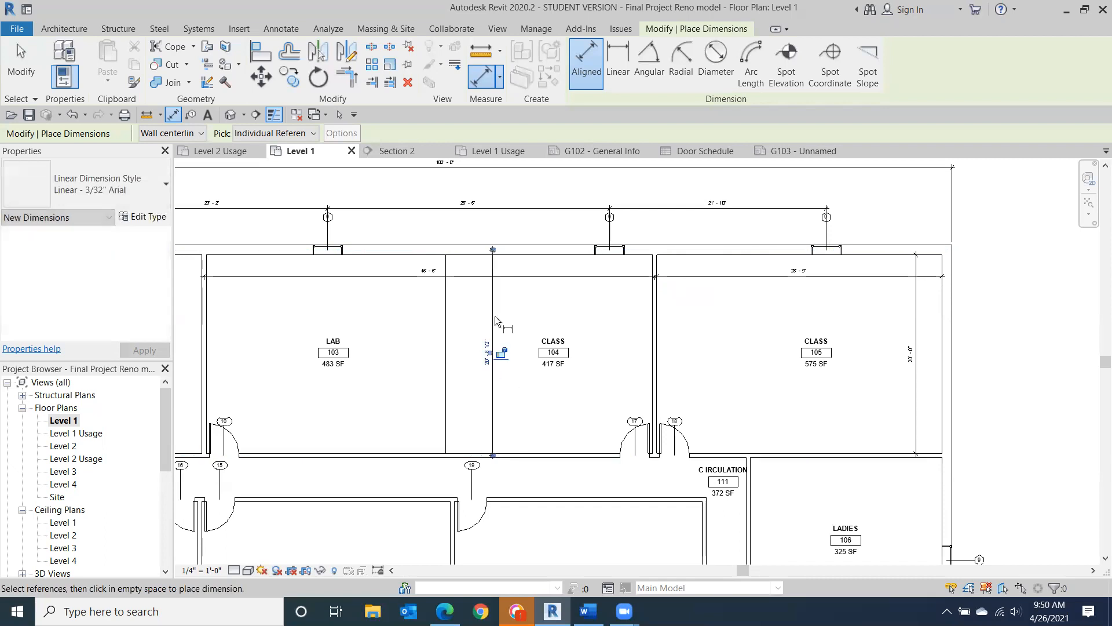
left_click(493, 250)
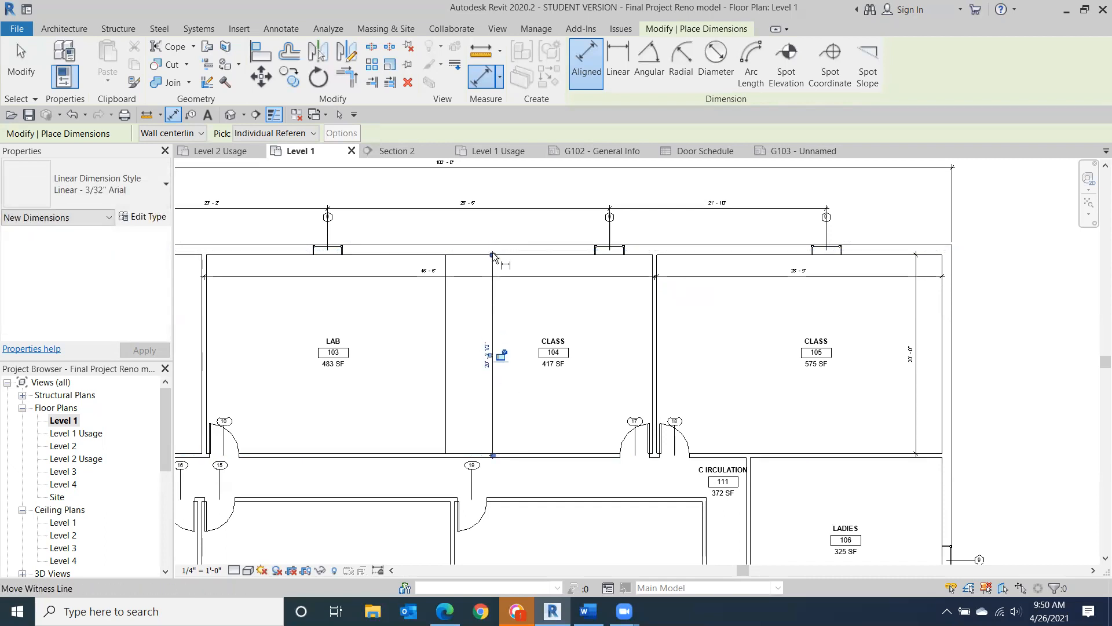
left_click(492, 457)
- Add a vertical aligned dimension inside Ladies 106 between the north and south walls' inner faces, in line with Class 105's vertical dimension
middle_click_drag(887, 470, 649, 262)
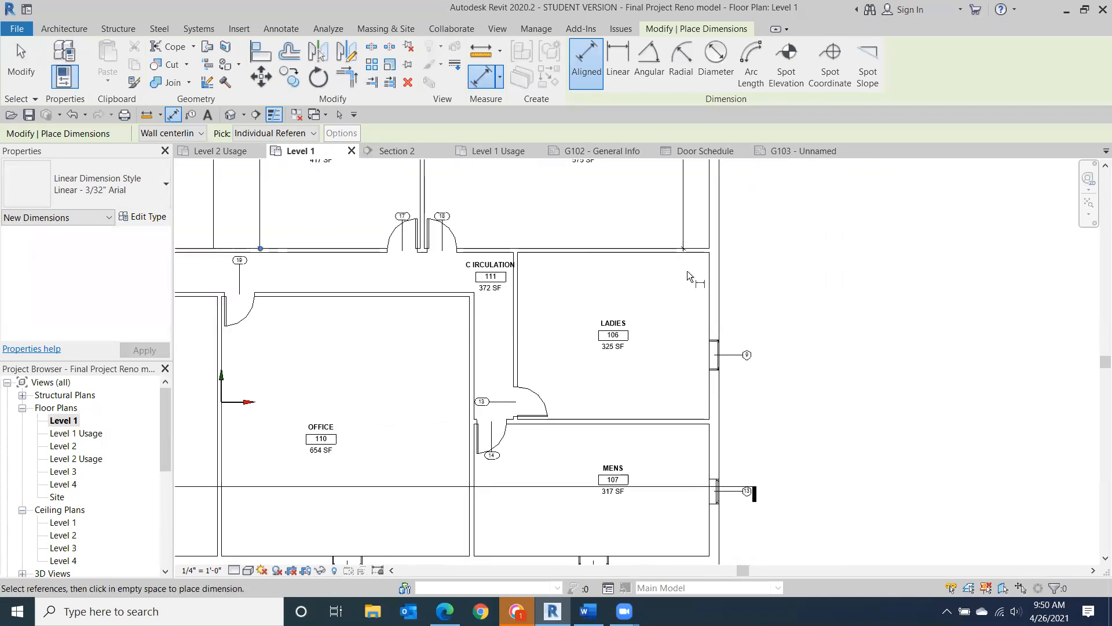
scroll(688, 270, "up", 3)
left_click(688, 235)
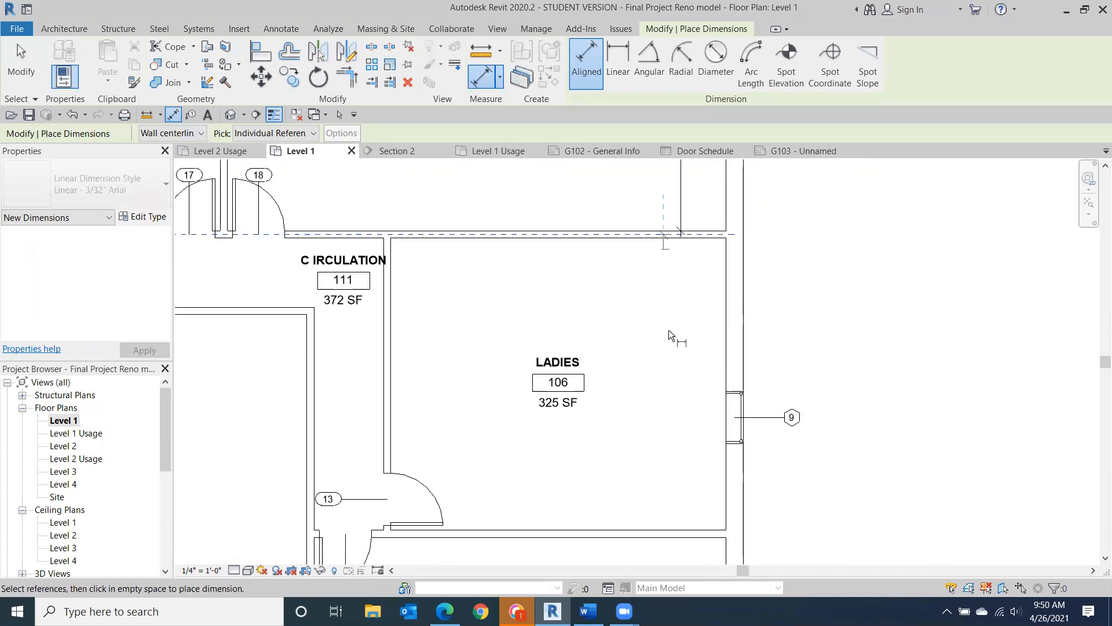
left_click(686, 534)
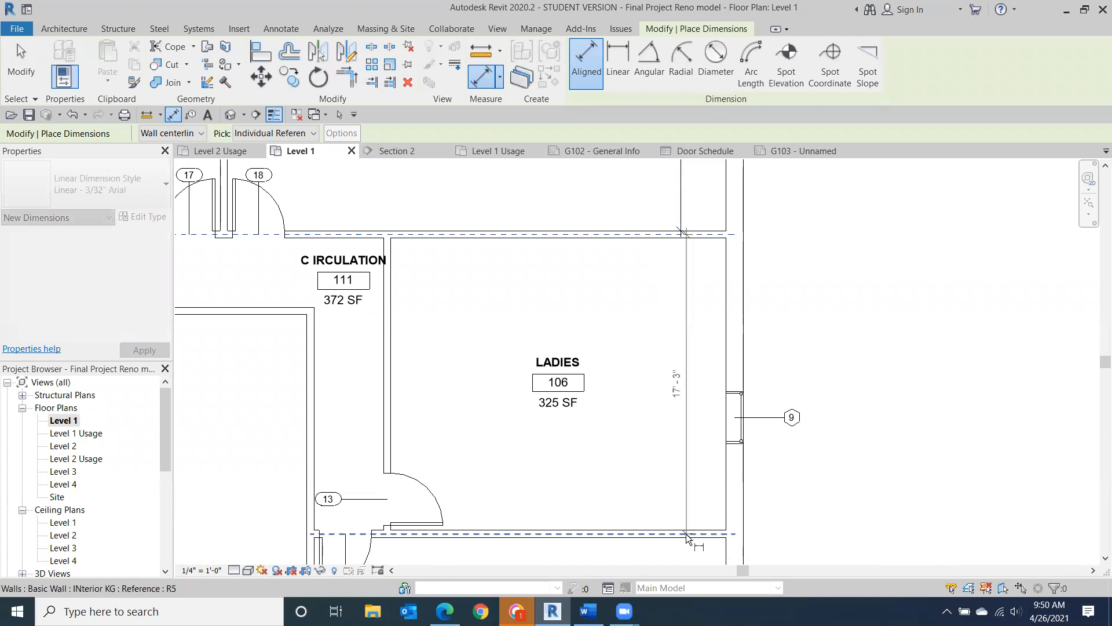
left_click(678, 504)
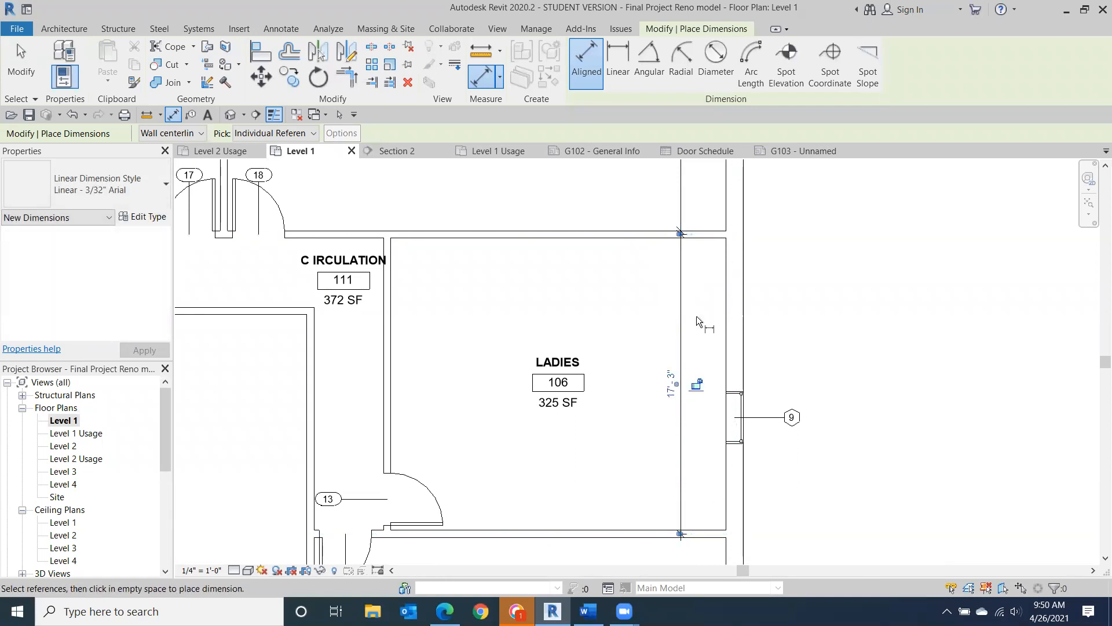
left_click_drag(682, 536, 683, 537)
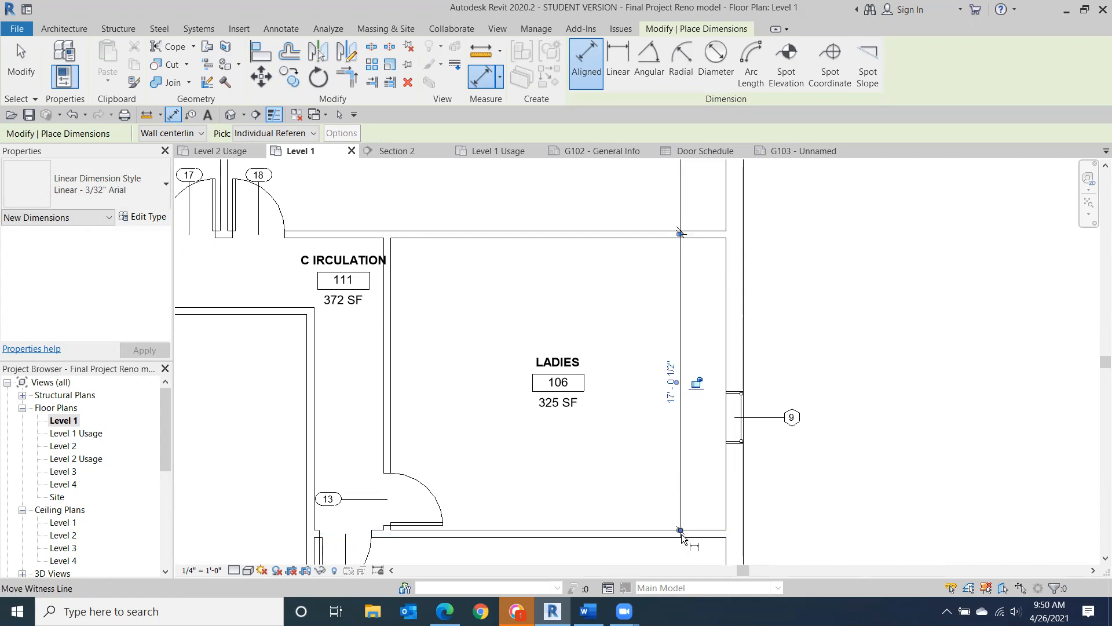
left_click_drag(681, 232, 682, 238)
- Dimension from the Class 102 face of the wall shared with Stairs 101 to the near edge of door 3's opening
scroll(726, 347, "down", 3)
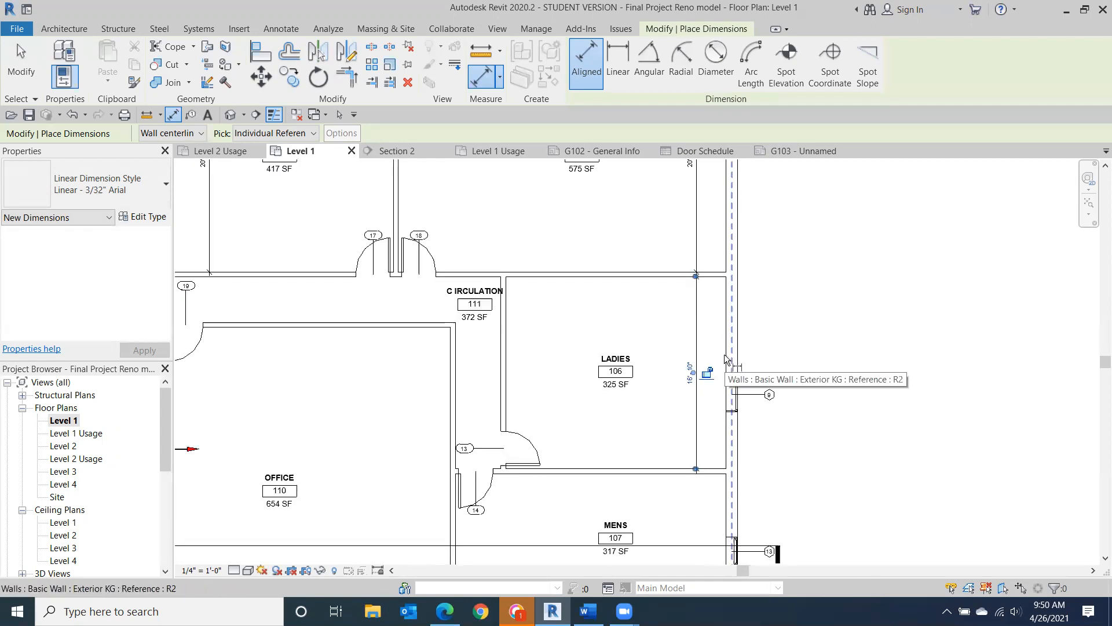
scroll(711, 400, "down", 1)
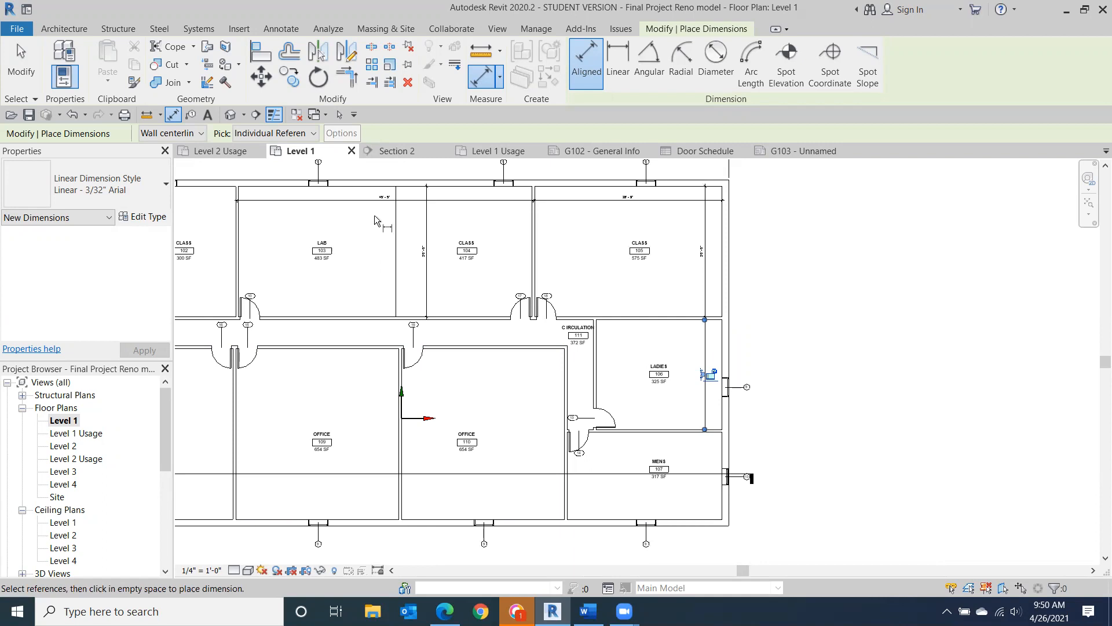
middle_click_drag(429, 220, 694, 259)
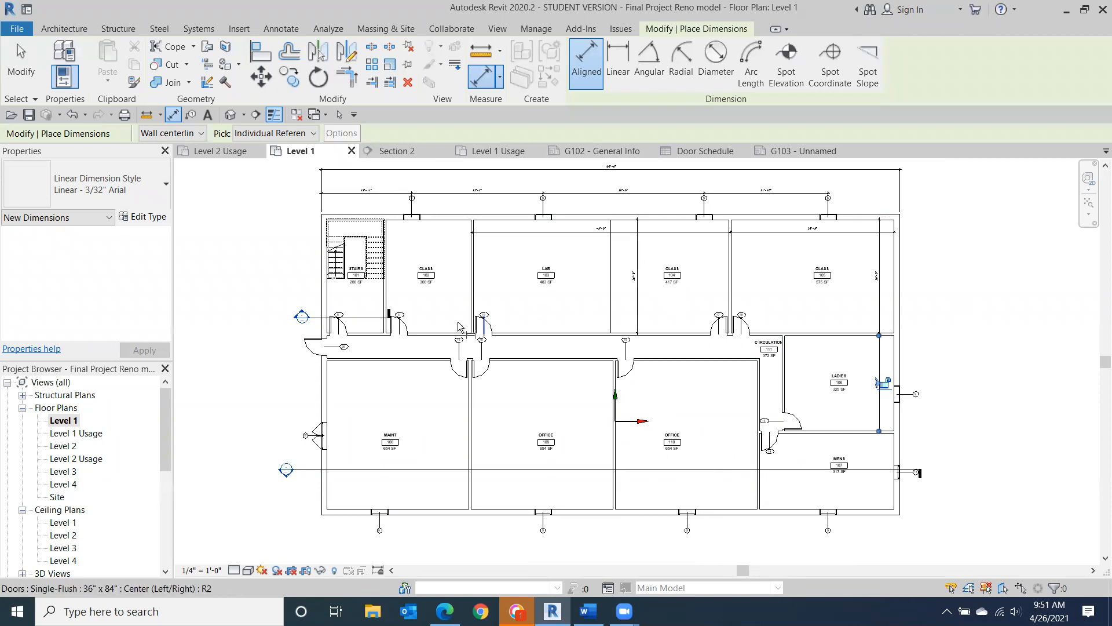
scroll(412, 336, "up", 2)
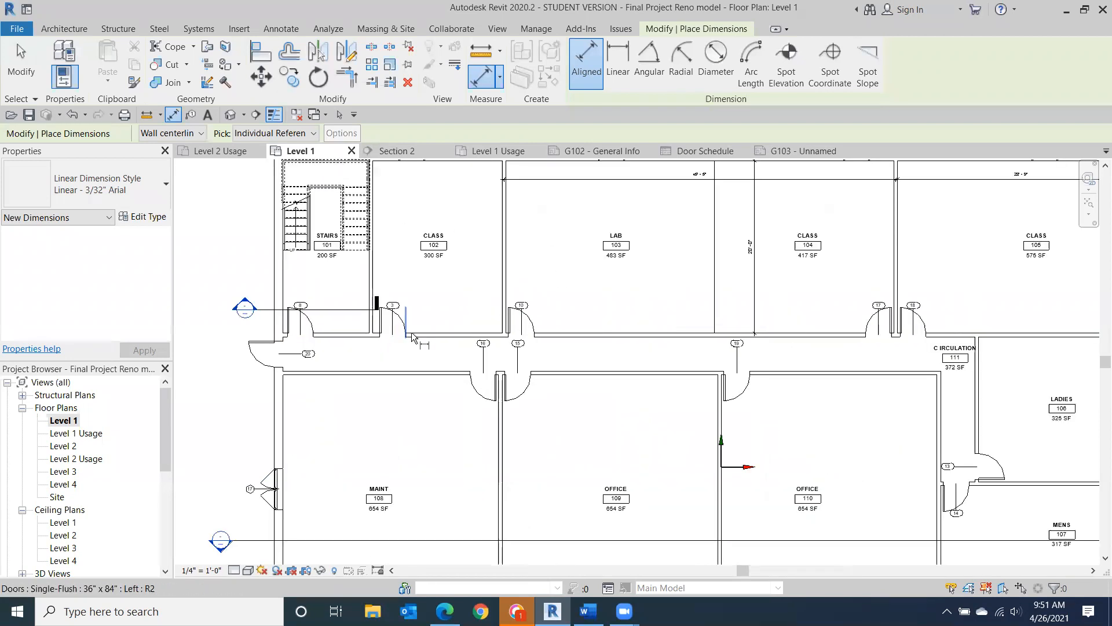
scroll(412, 337, "up", 2)
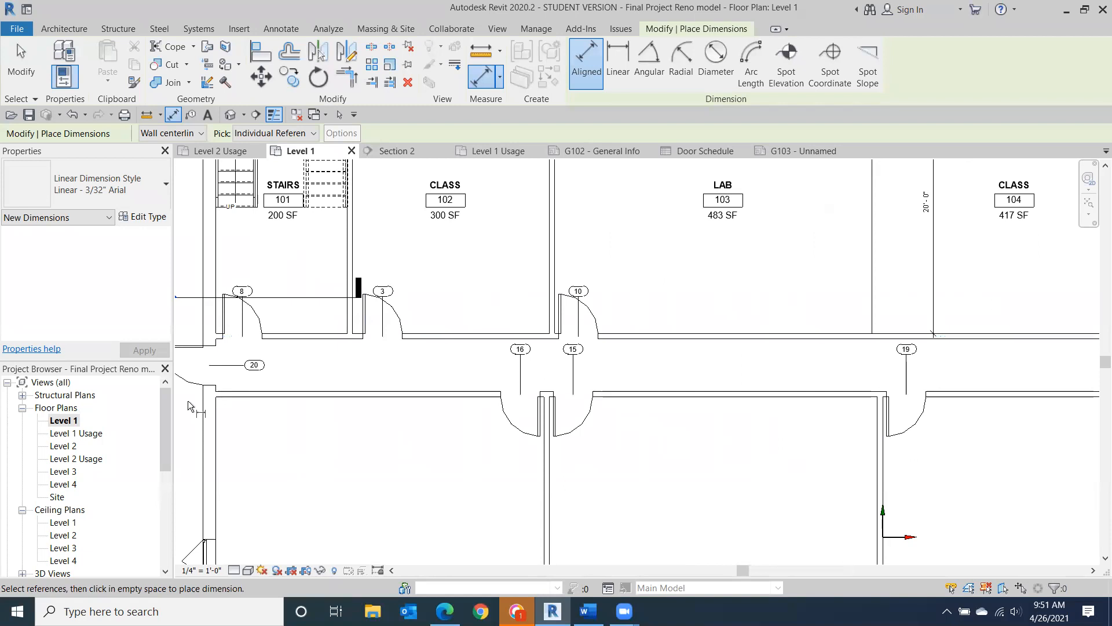
middle_click_drag(271, 425, 527, 378)
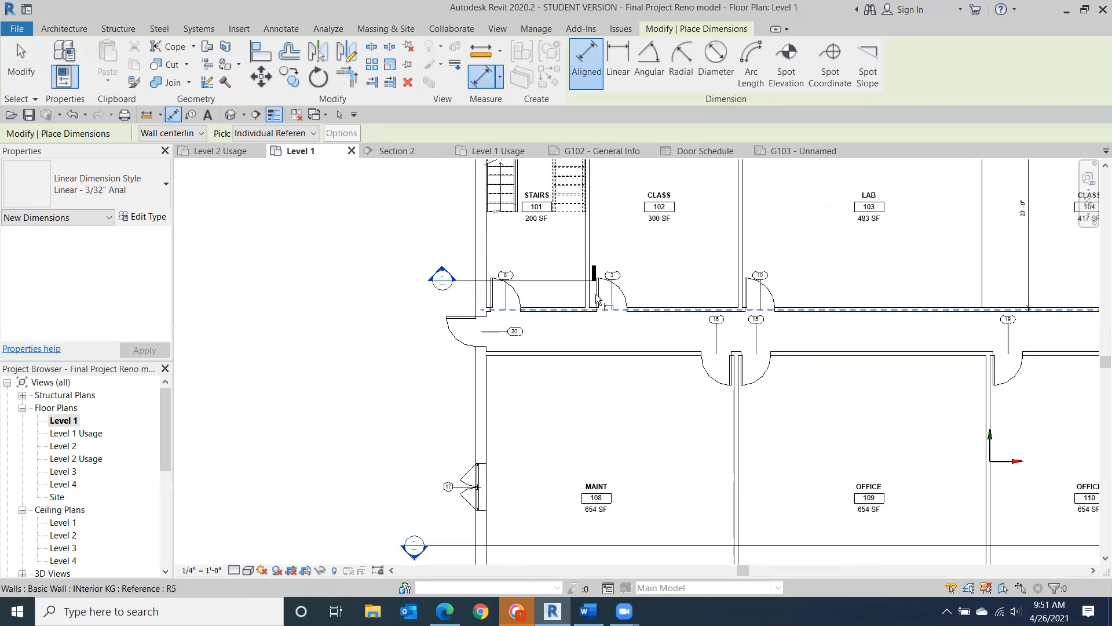
scroll(597, 292, "up", 3)
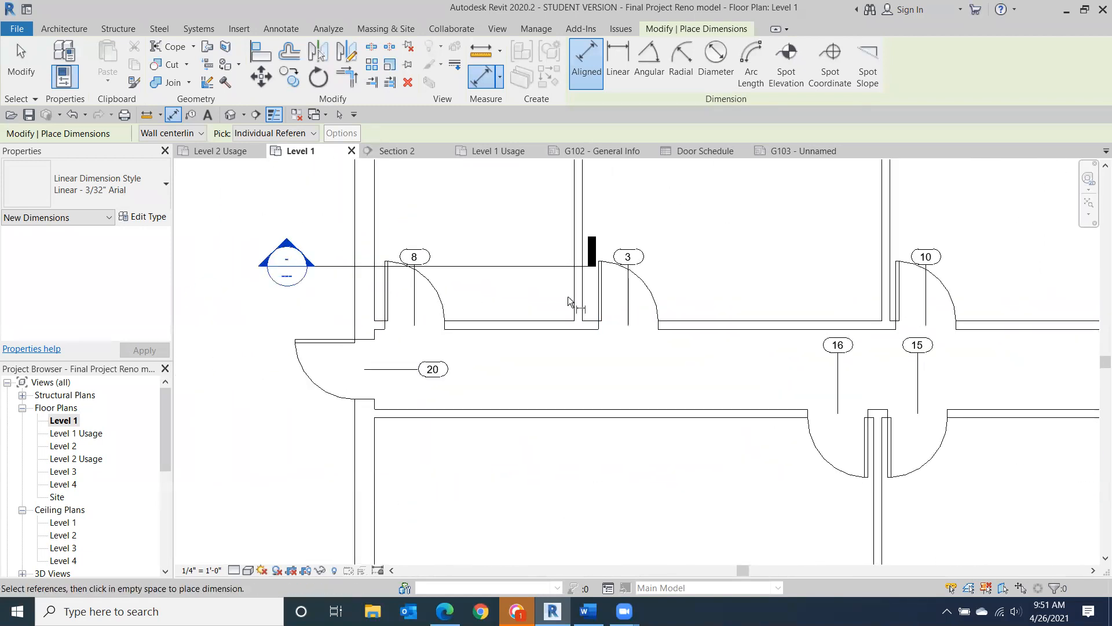
middle_click_drag(623, 290, 551, 377)
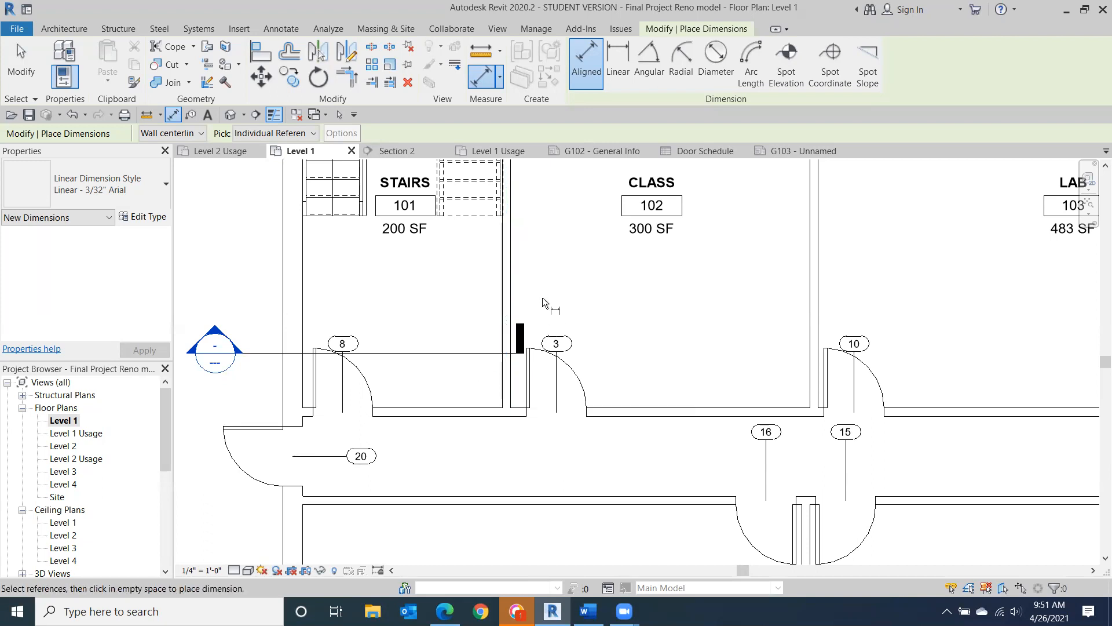
left_click(505, 391)
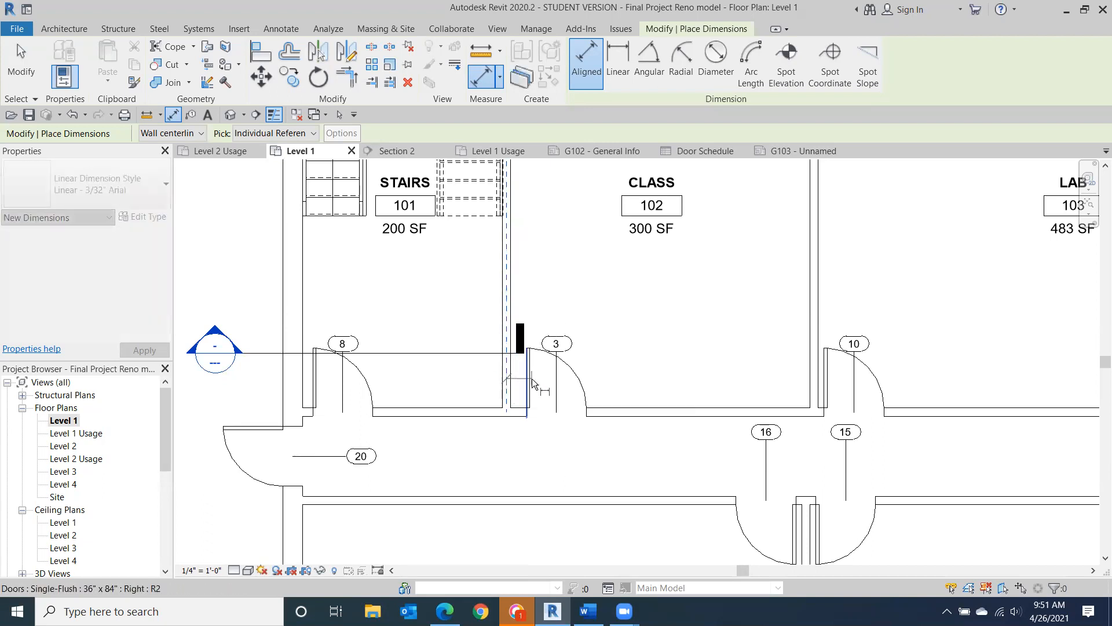
left_click(527, 377)
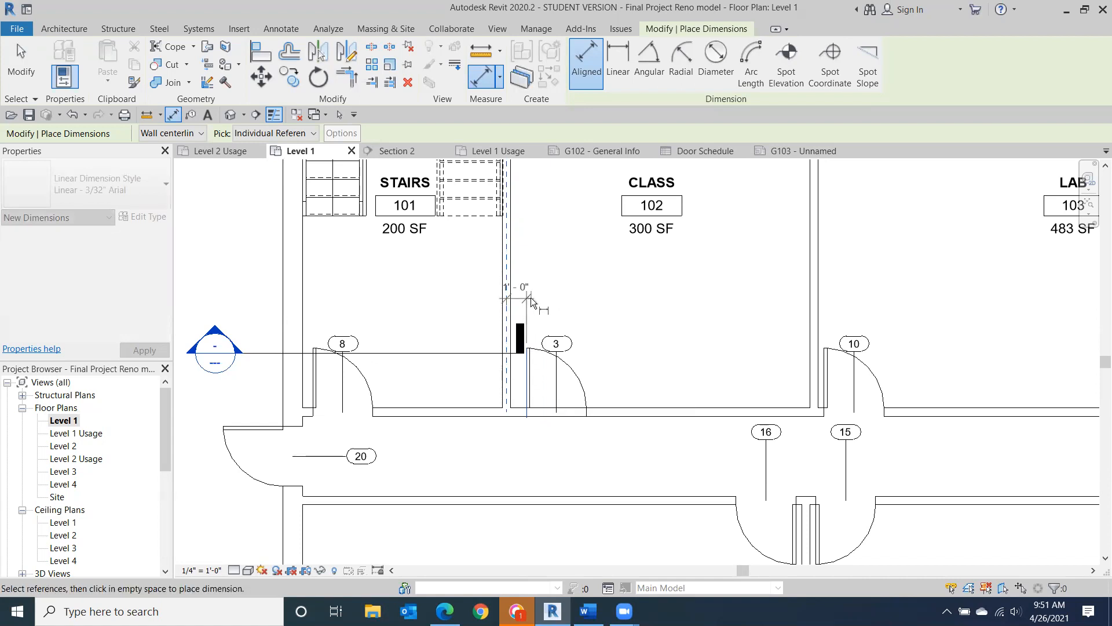
left_click(530, 298)
left_click(506, 298)
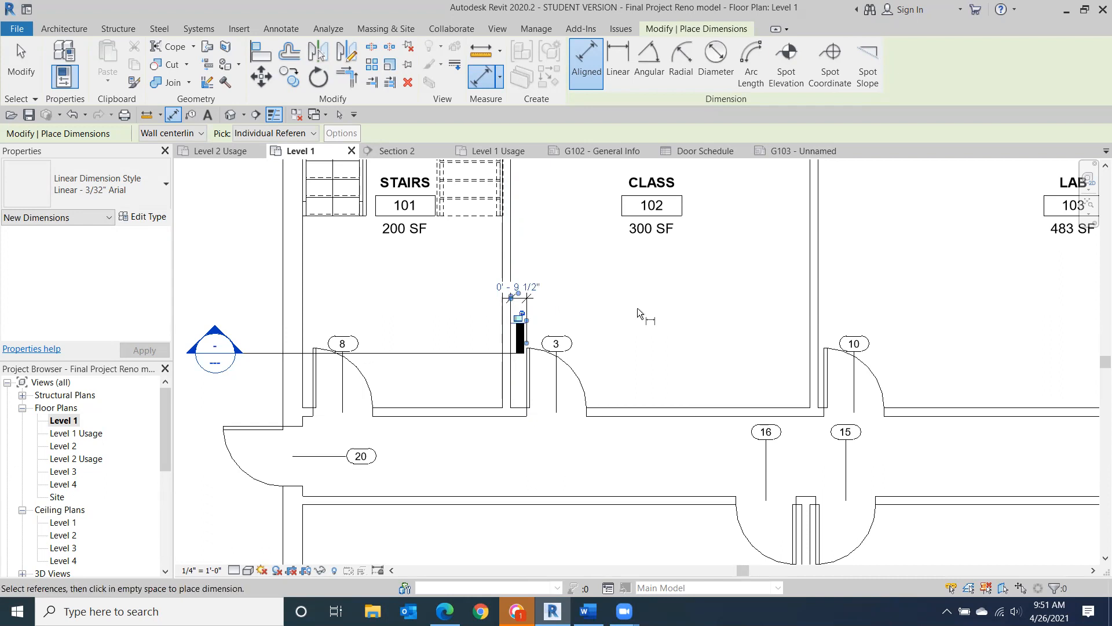
left_click(34, 63)
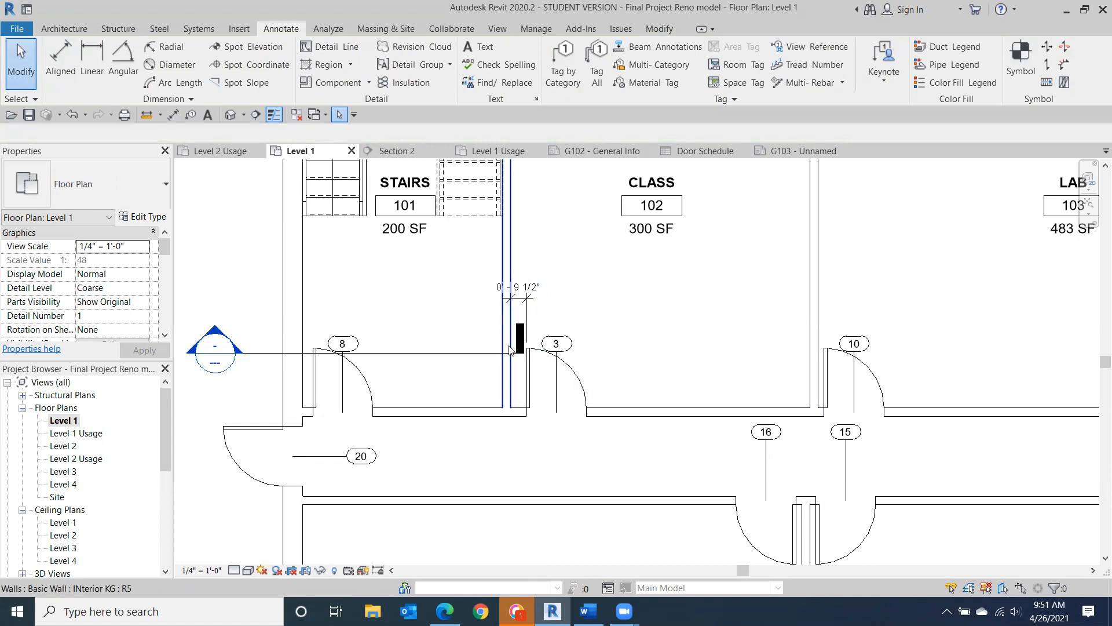
- Add a vertical aligned dimension across the corridor between Lab 103 and Office 109, with its witness lines on the corridor-side wall faces
scroll(523, 415, "down", 3)
middle_click_drag(524, 414, 234, 285)
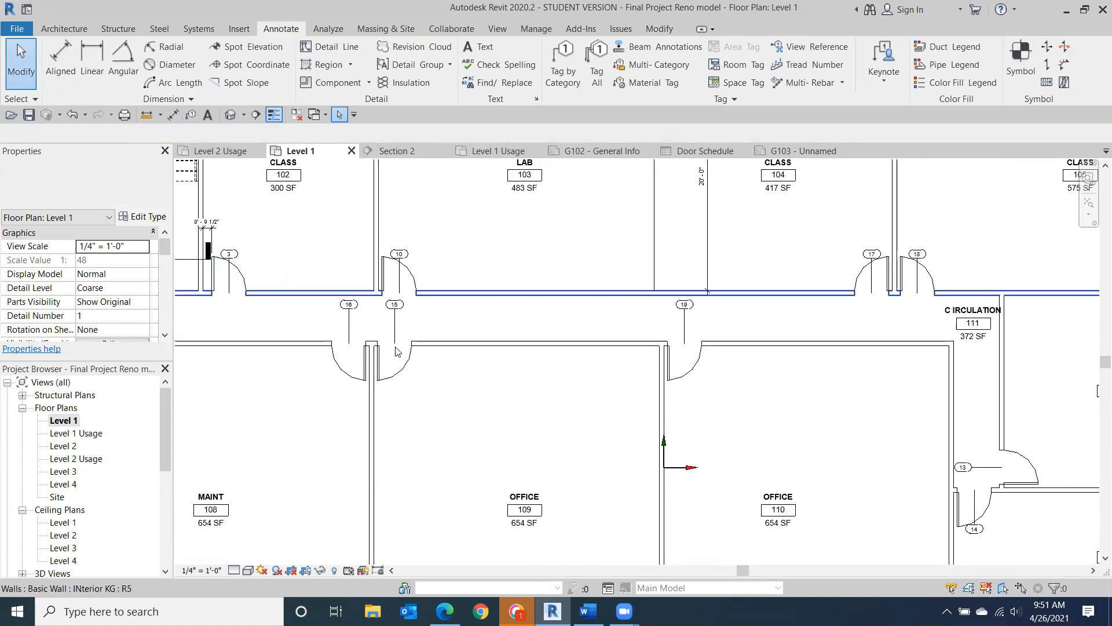
scroll(524, 304, "down", 2)
scroll(524, 304, "up", 3)
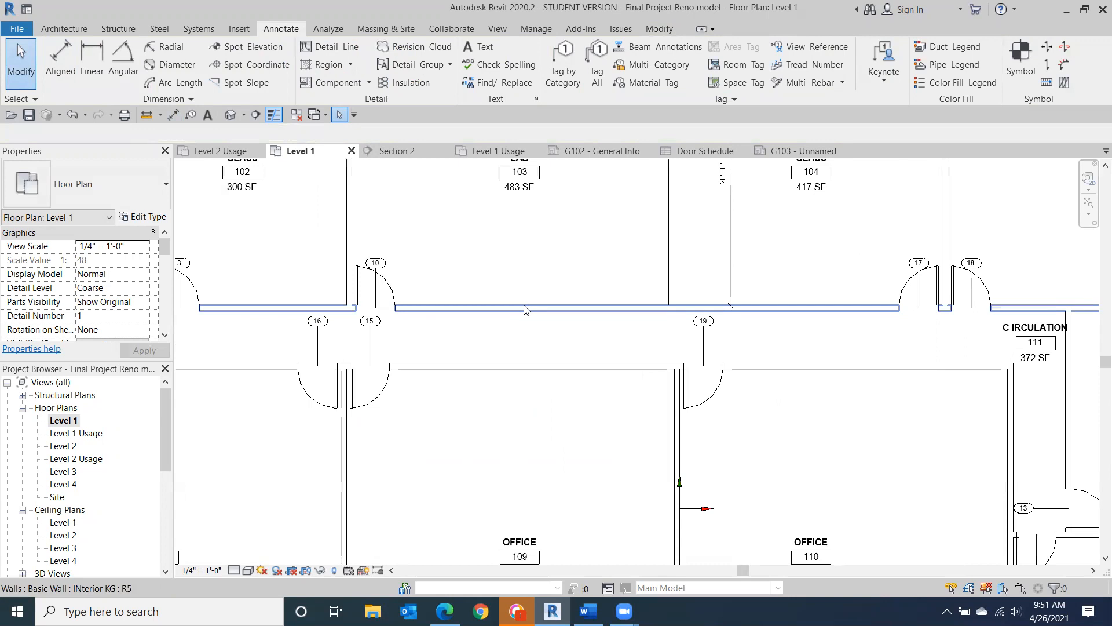
left_click(525, 306)
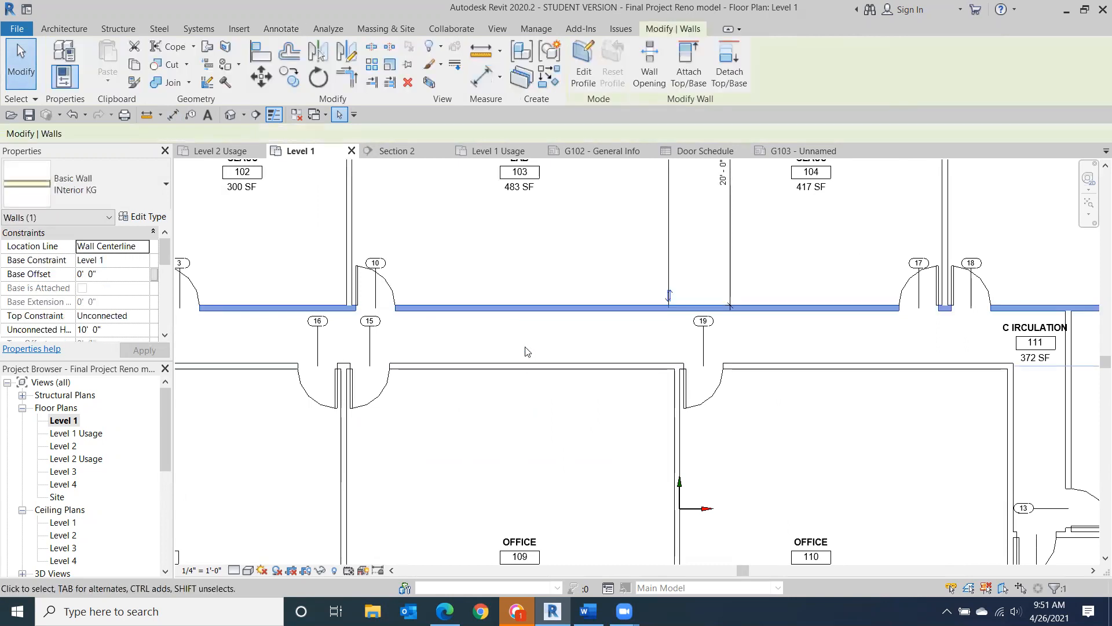
left_click(33, 85)
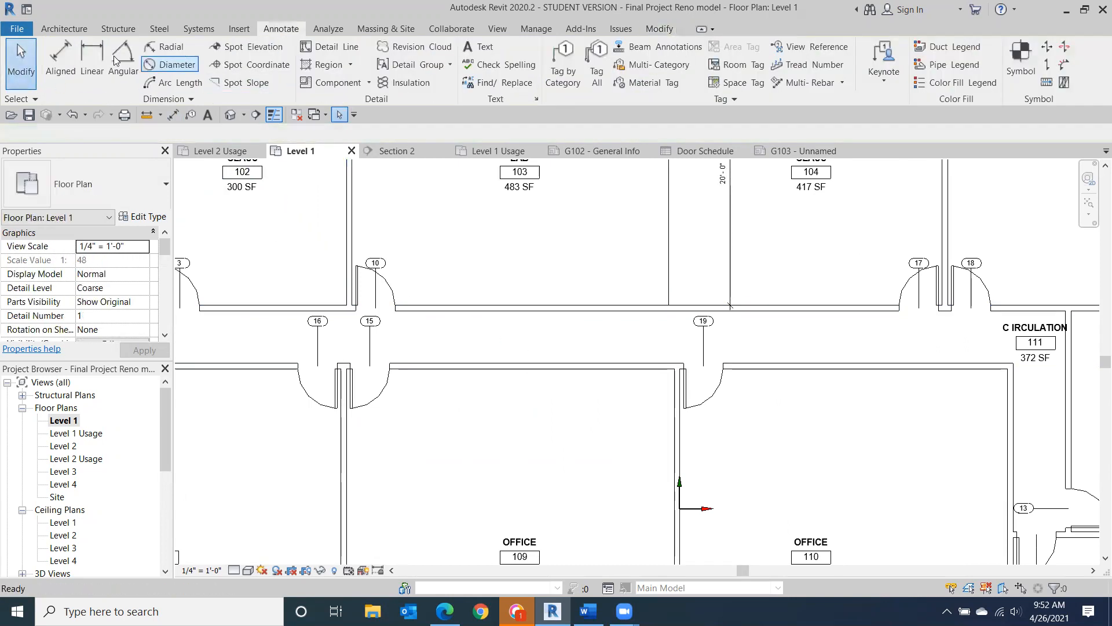
left_click(60, 58)
left_click(518, 307)
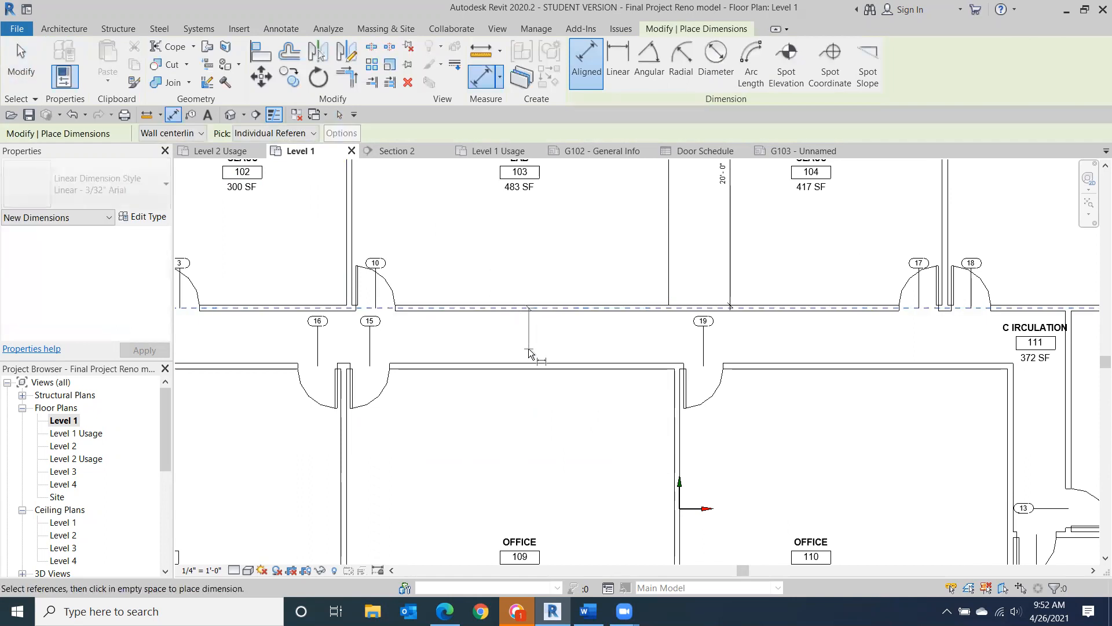
left_click(529, 353)
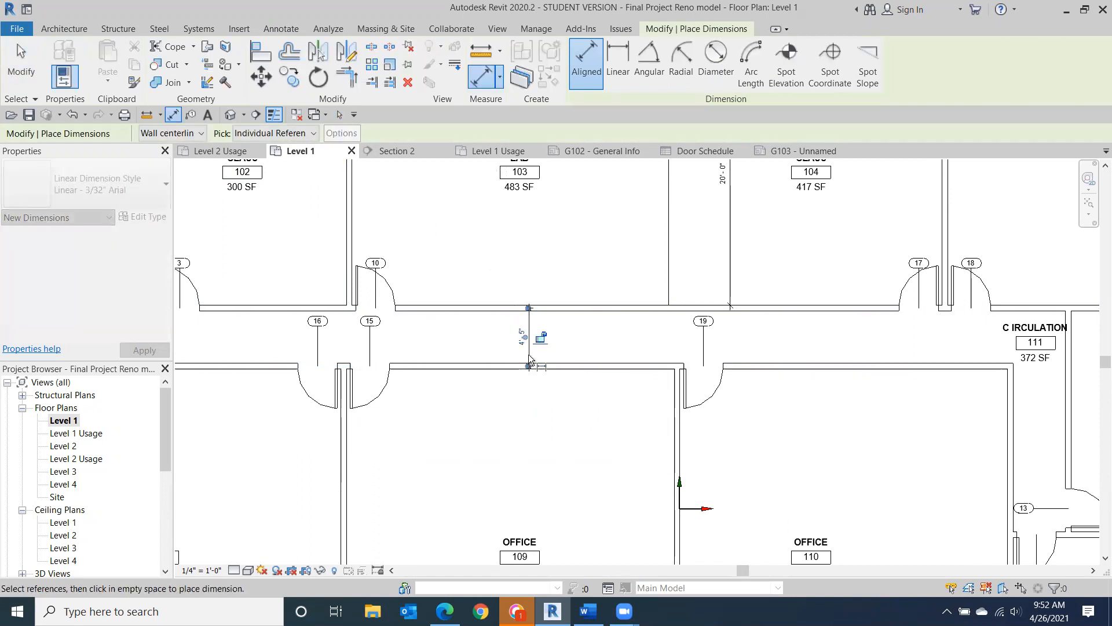
left_click(529, 365)
left_click(528, 366)
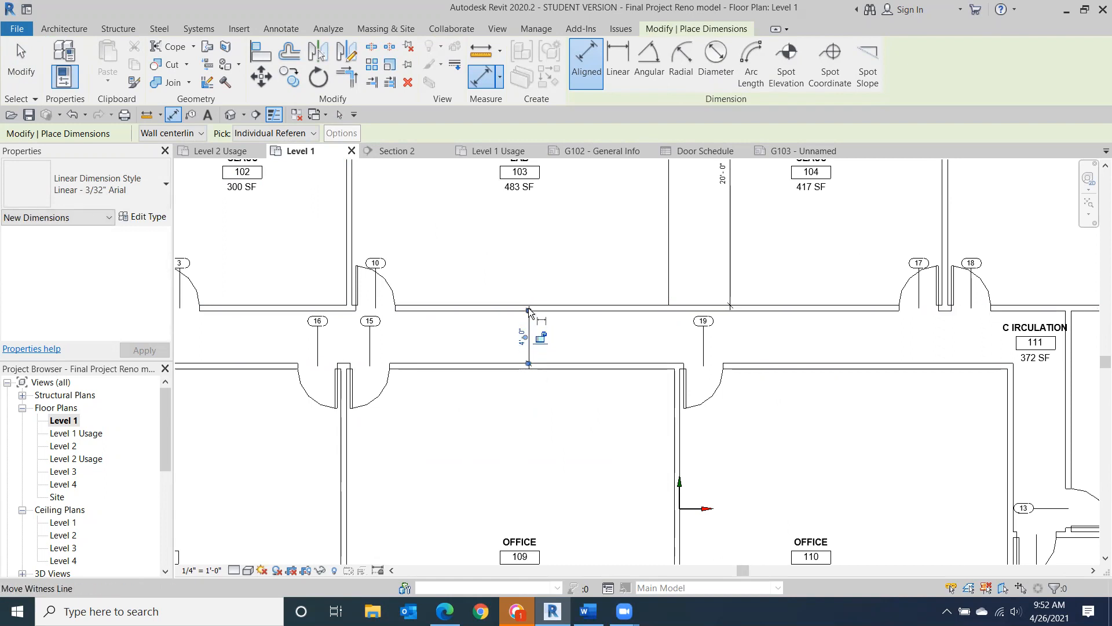
left_click(35, 87)
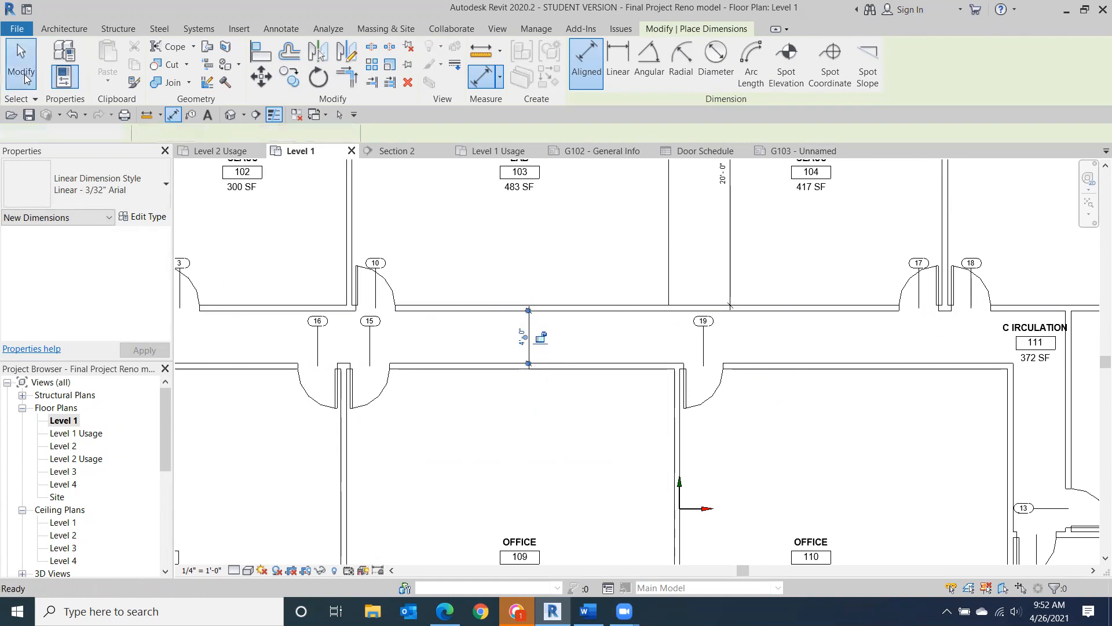
- Move the window tag above Class 102 down beside its window, clear of the exterior dimension line
scroll(525, 369, "down", 2)
scroll(525, 369, "down", 2)
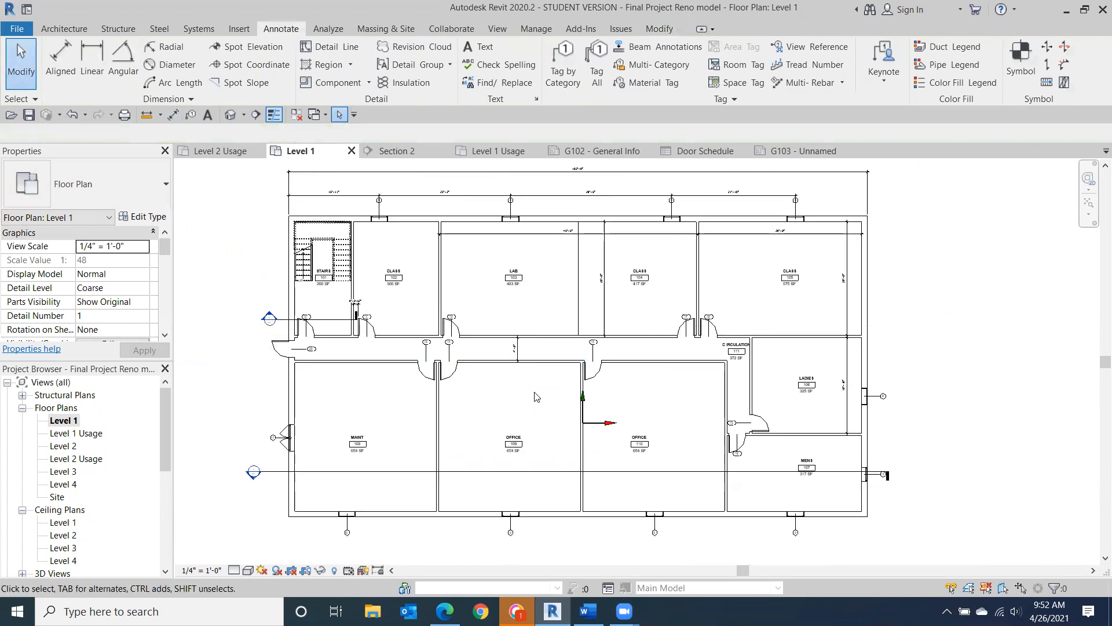
scroll(525, 369, "down", 1)
middle_click_drag(525, 369, 561, 343)
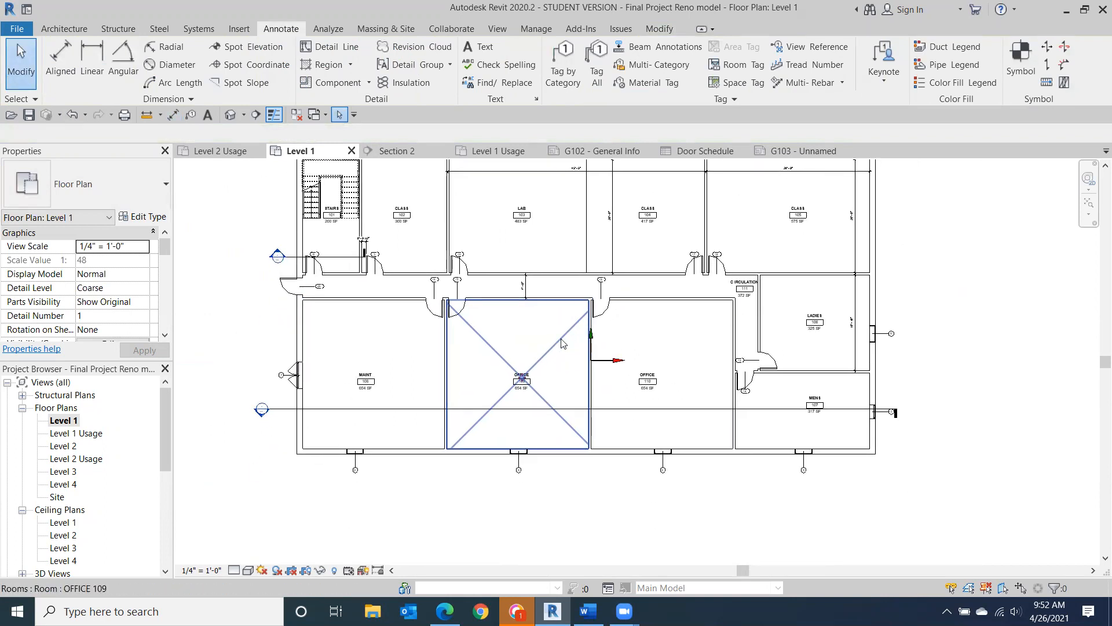
scroll(561, 343, "down", 1)
middle_click_drag(931, 381, 948, 435)
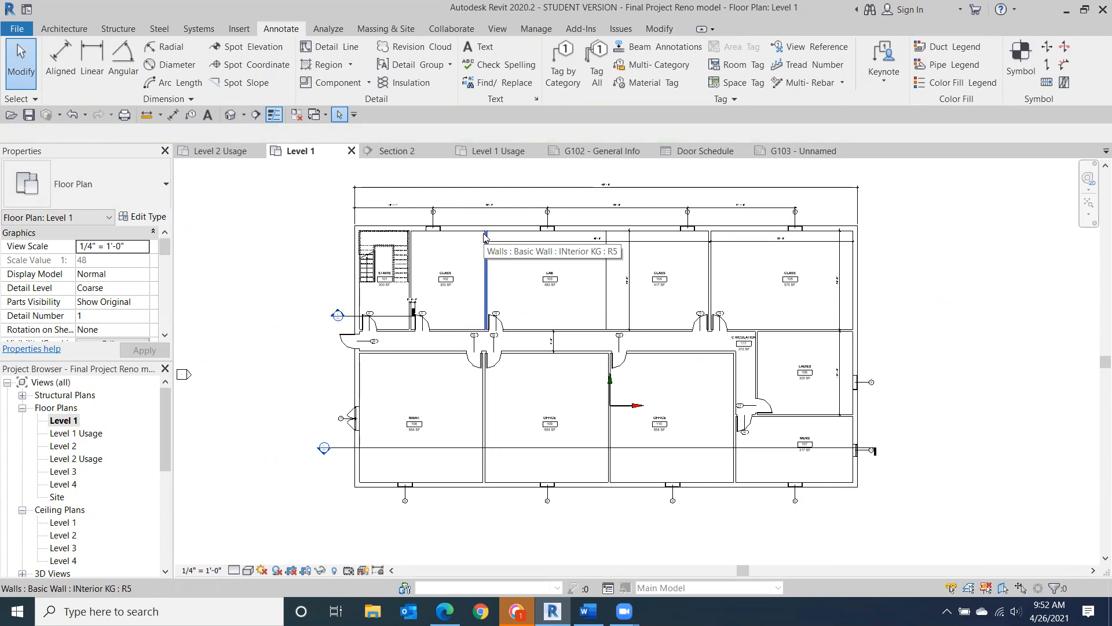
scroll(484, 238, "up", 8)
middle_click_drag(400, 301, 436, 312)
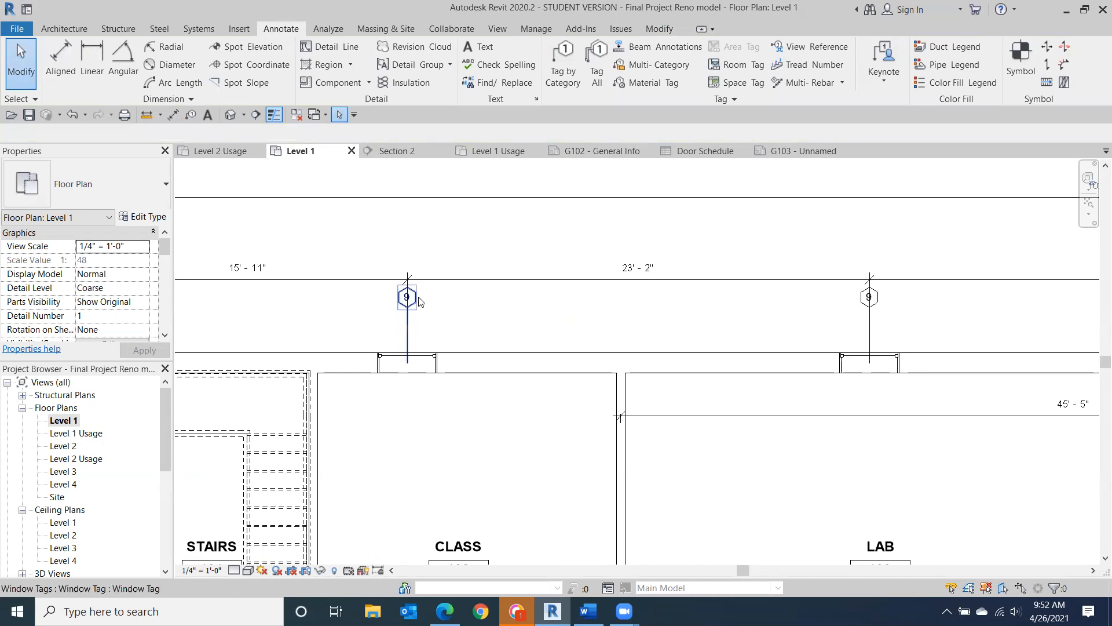
left_click_drag(415, 298, 436, 336)
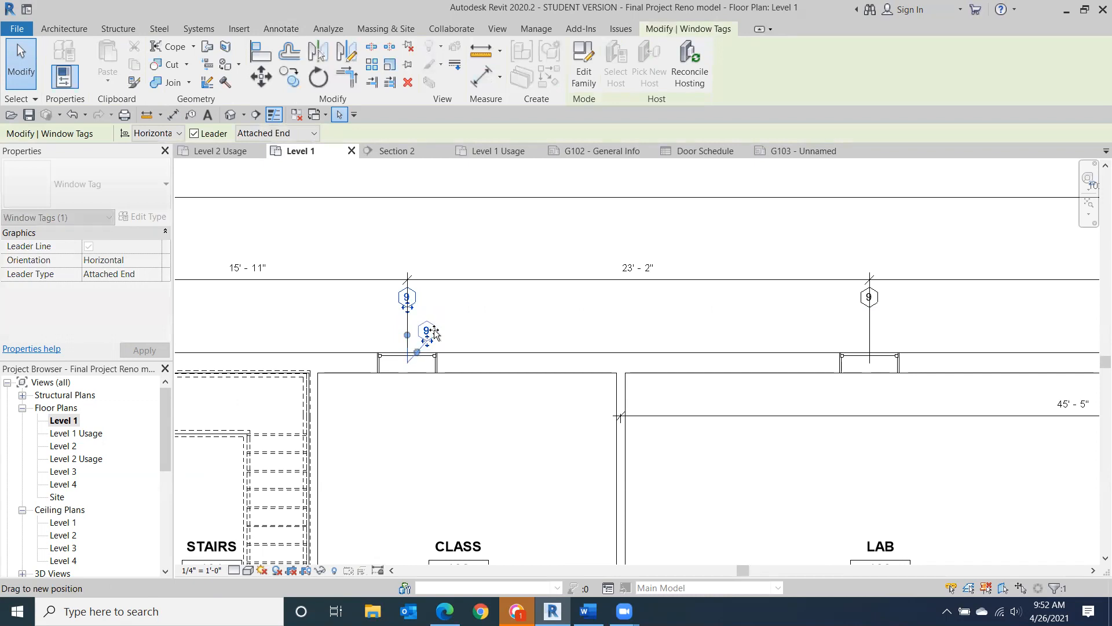
left_click_drag(434, 334, 434, 333)
left_click(608, 303)
- Move the window tag above Lab 103 down beside its window, clear of the dimension's witness line
middle_click_drag(577, 315, 184, 260)
left_click_drag(476, 243, 502, 282)
middle_click_drag(735, 251, 354, 250)
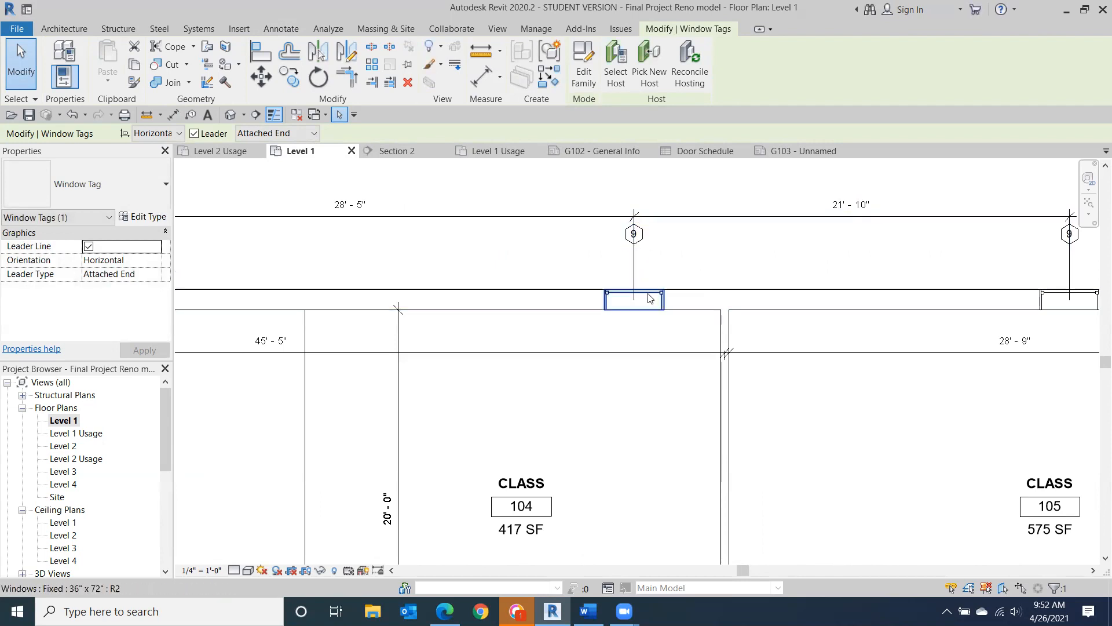
scroll(342, 241, "down", 1)
middle_click_drag(342, 241, 452, 238)
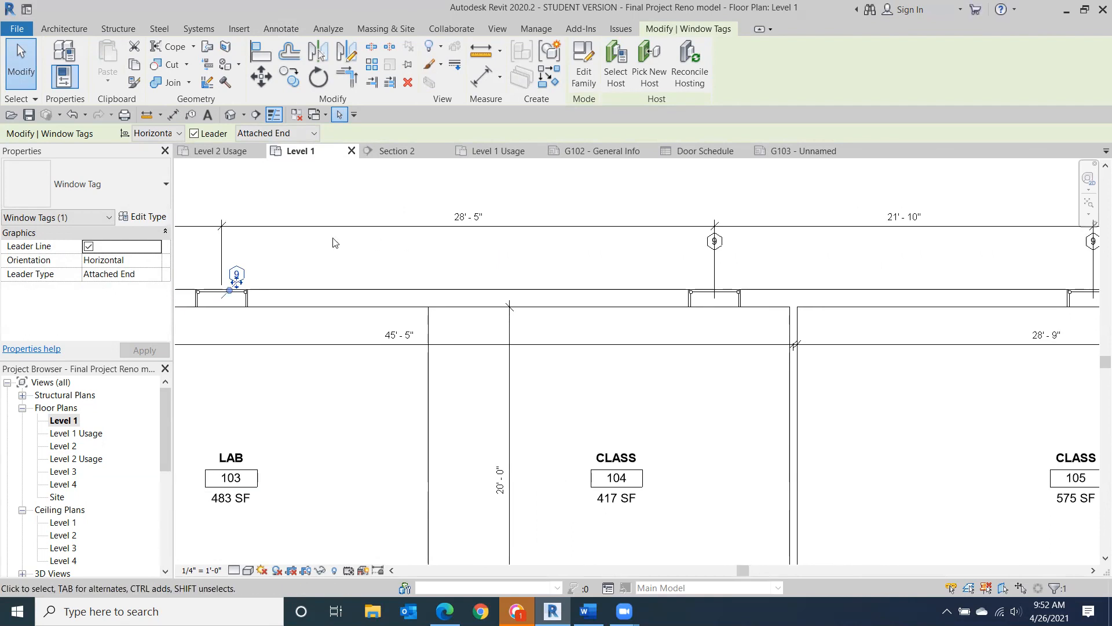
key("Escape")
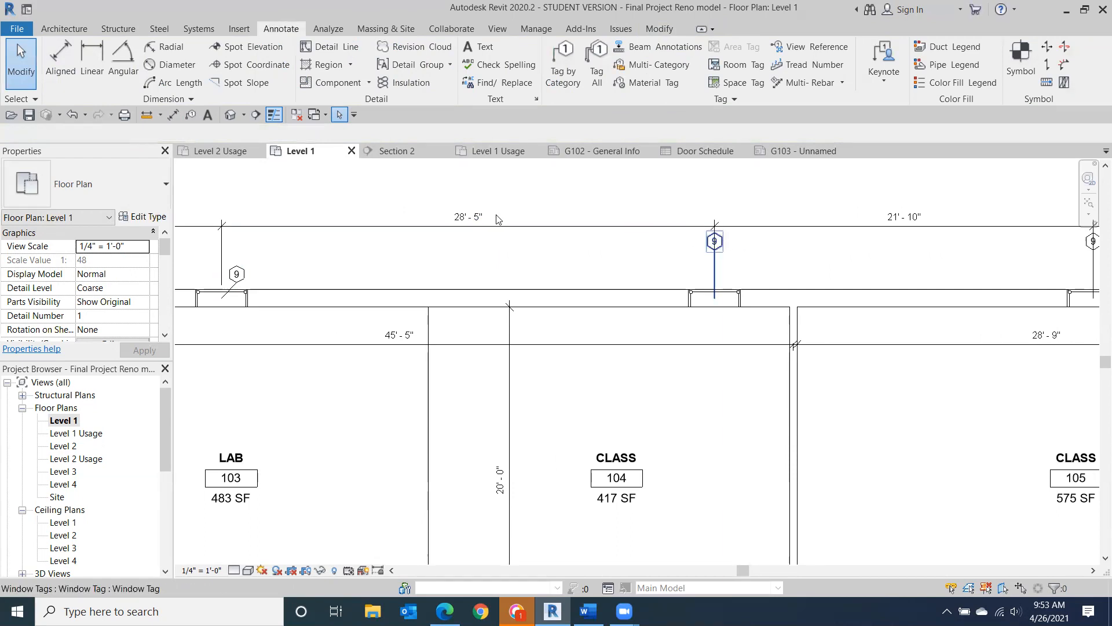
- Move the window tag above Class 104 down beside its window, level with the Lab 103 window tag
left_click(733, 249)
left_click_drag(734, 249, 734, 272)
left_click(476, 253)
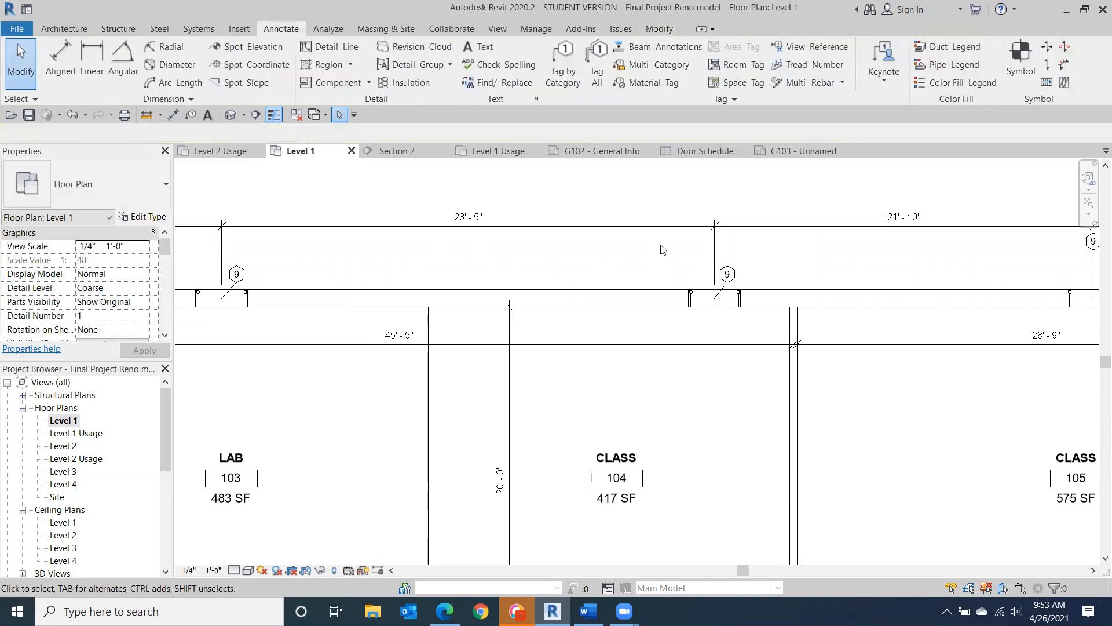
- Move door tags 15 and 10 along the corridor into their door openings
middle_click_drag(783, 267, 196, 236)
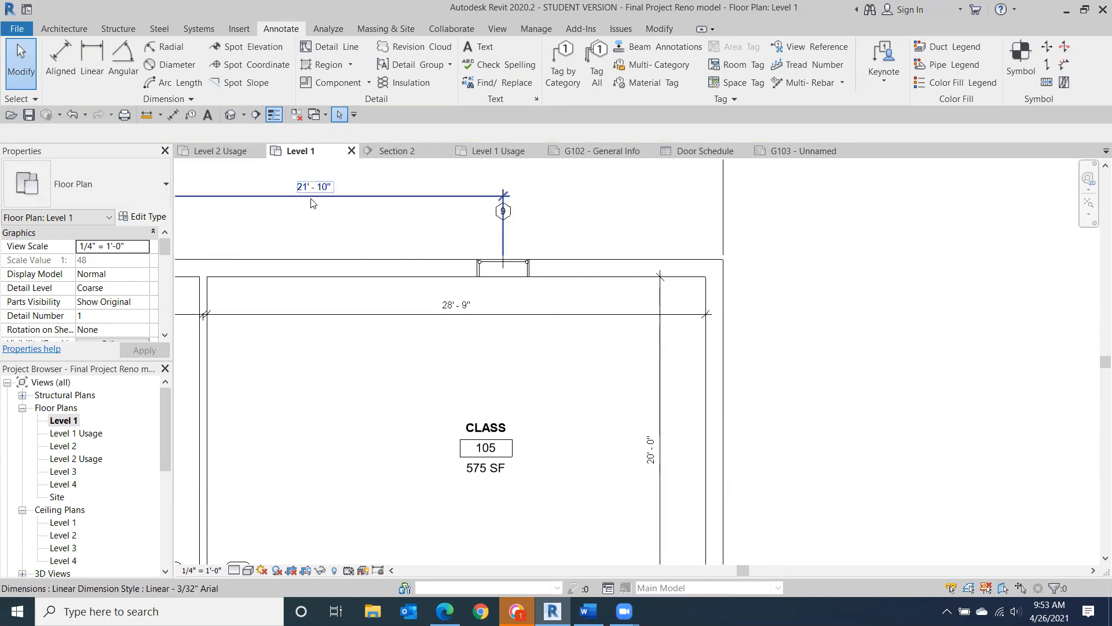
scroll(336, 207, "down", 2)
scroll(466, 248, "down", 3)
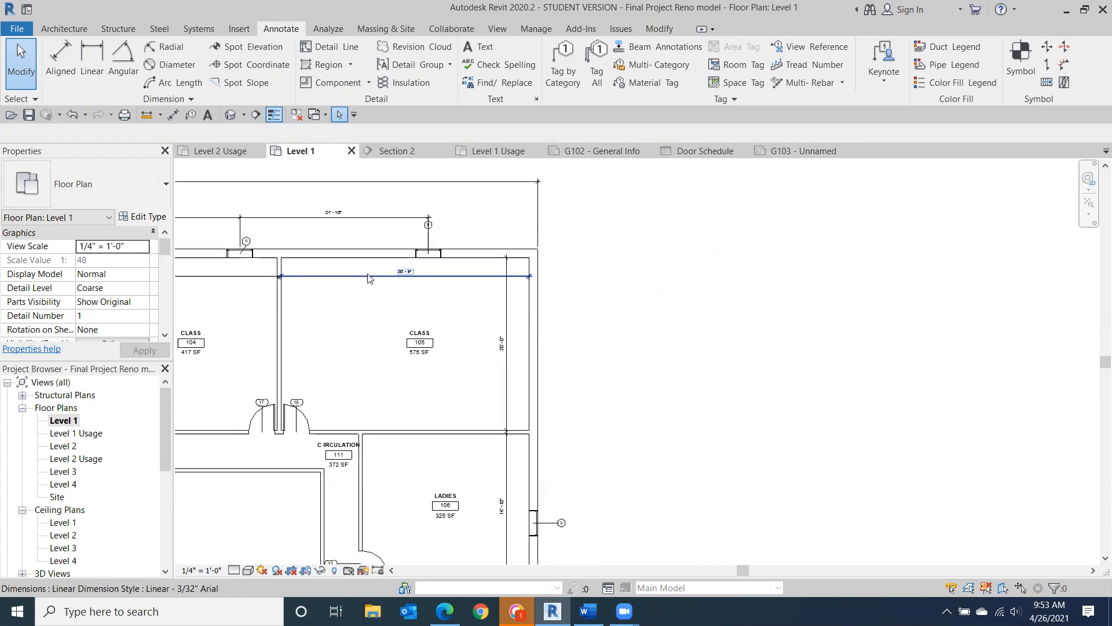
middle_click_drag(292, 336, 424, 231)
scroll(423, 231, "down", 1)
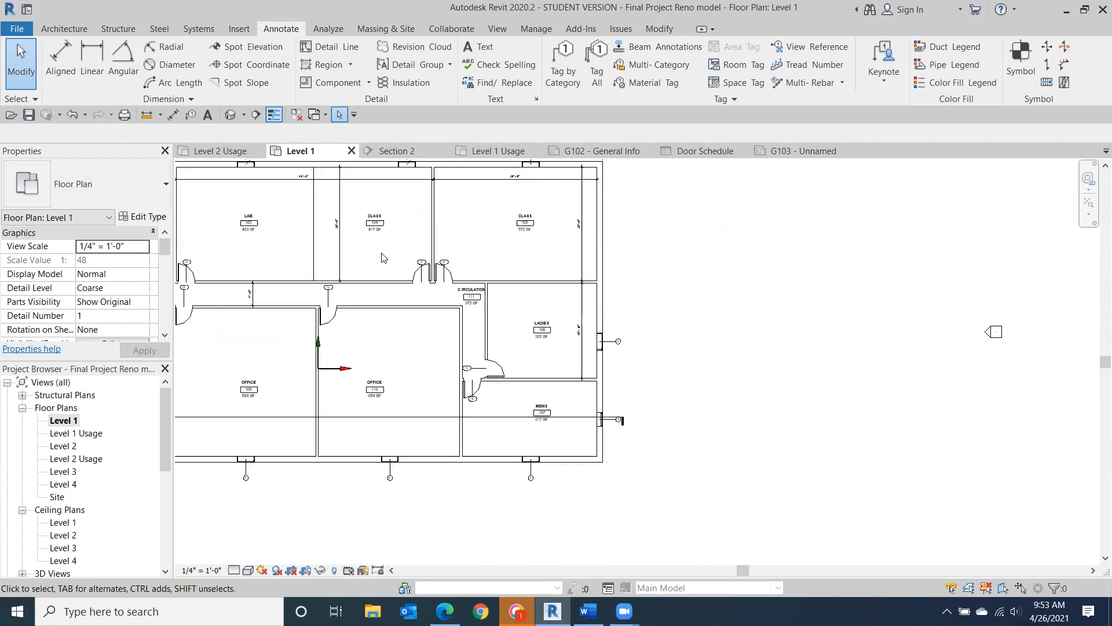
middle_click_drag(266, 343, 508, 370)
scroll(399, 364, "down", 1)
scroll(452, 351, "up", 5)
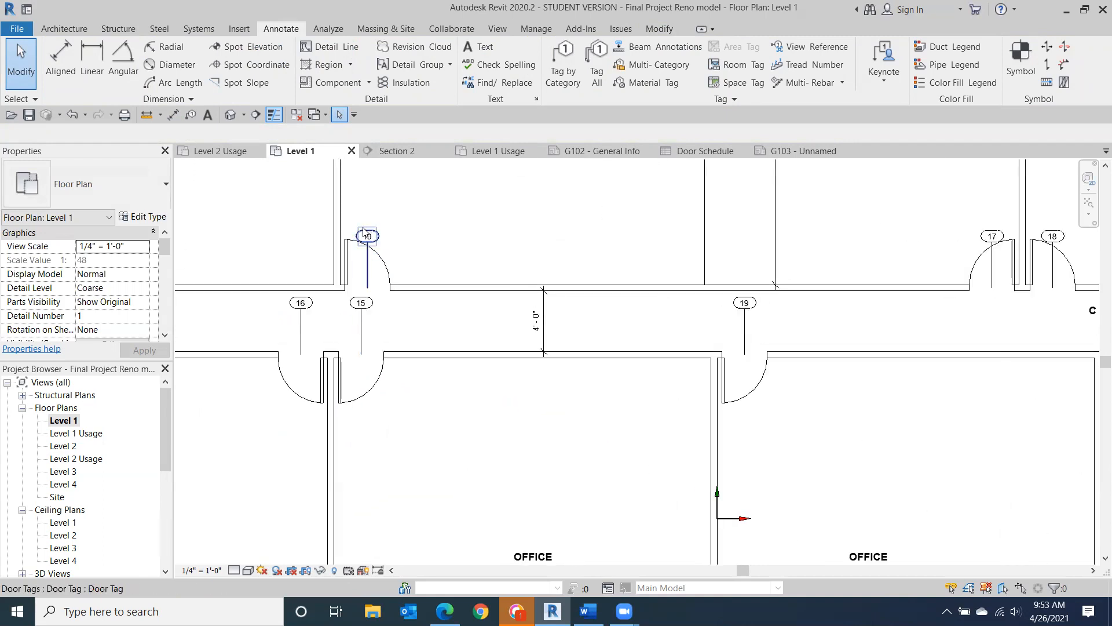
left_click_drag(355, 310, 351, 349)
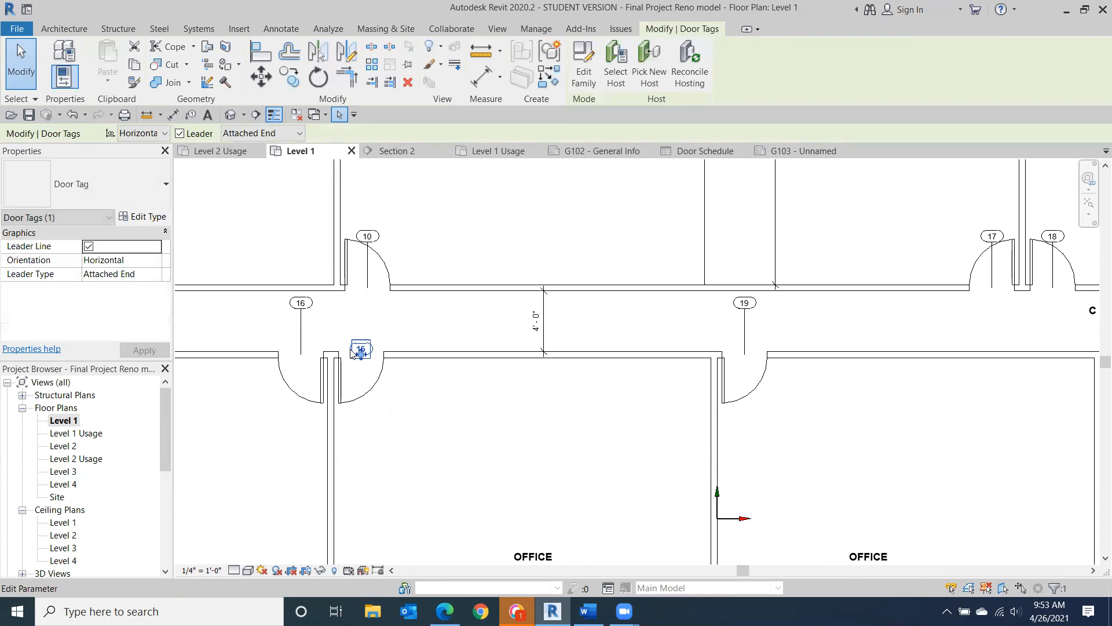
left_click(368, 236)
left_click_drag(367, 237, 376, 288)
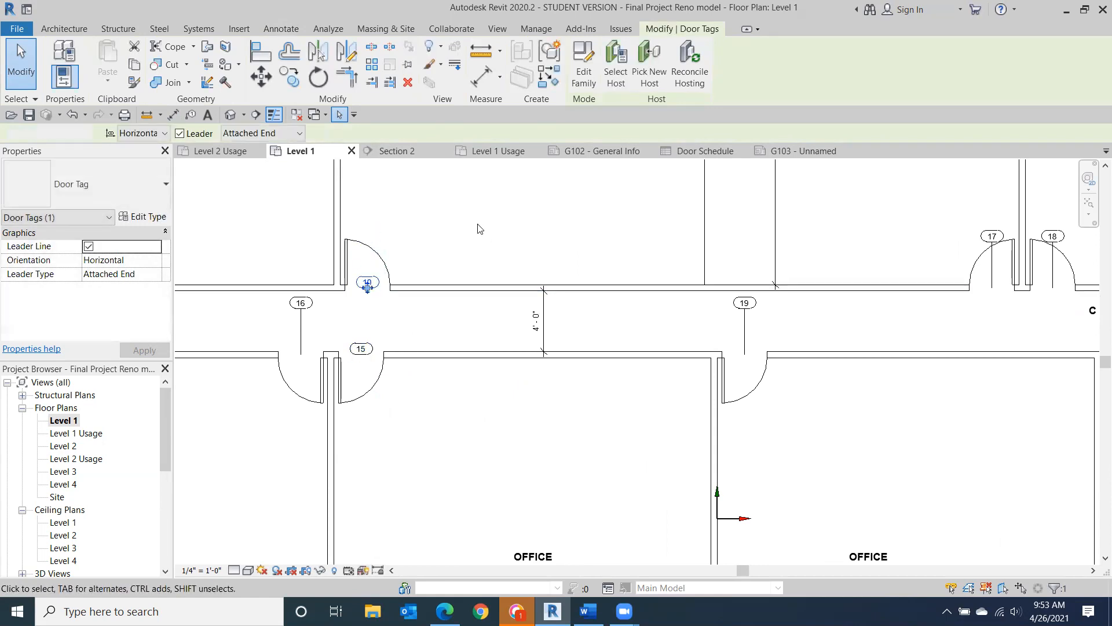
key("Escape")
- Move door tags 16 and 19 down into their door openings, level with door tag 15
left_click(301, 331)
left_click_drag(301, 339, 302, 349)
left_click(745, 304)
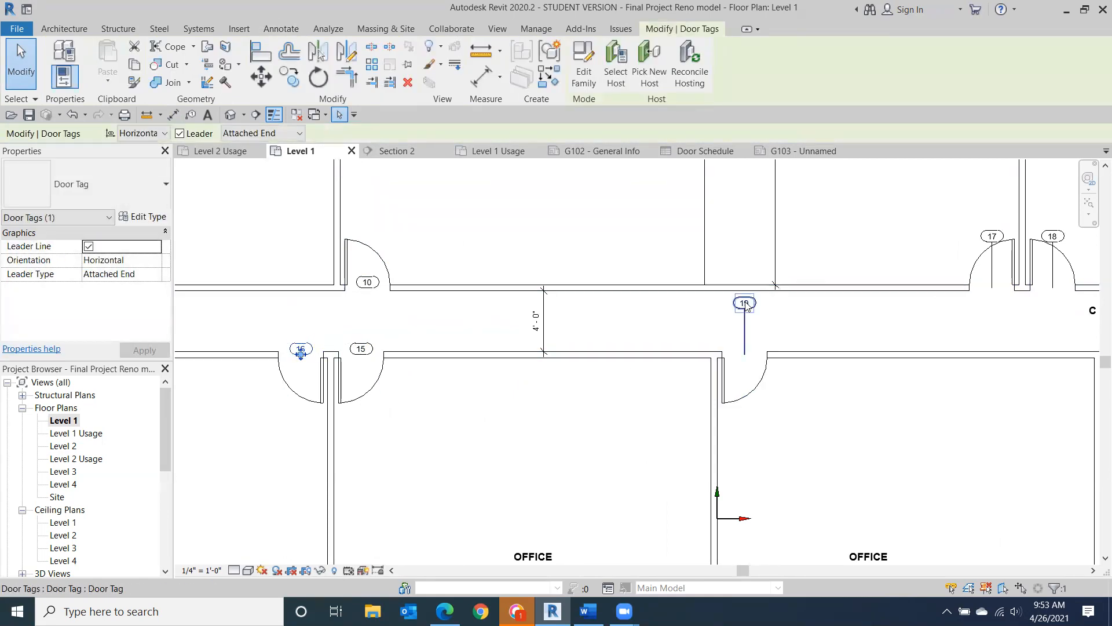
left_click_drag(744, 346, 747, 352)
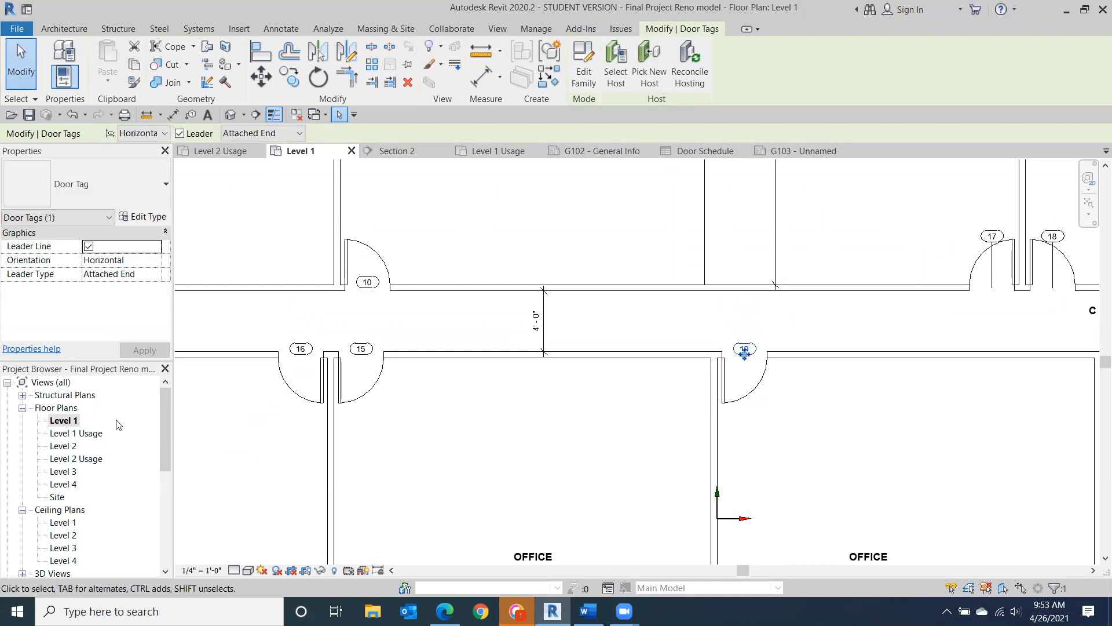
- Open sheet G103 and change its sheet number to A201 in the title block
left_click_drag(167, 427, 162, 541)
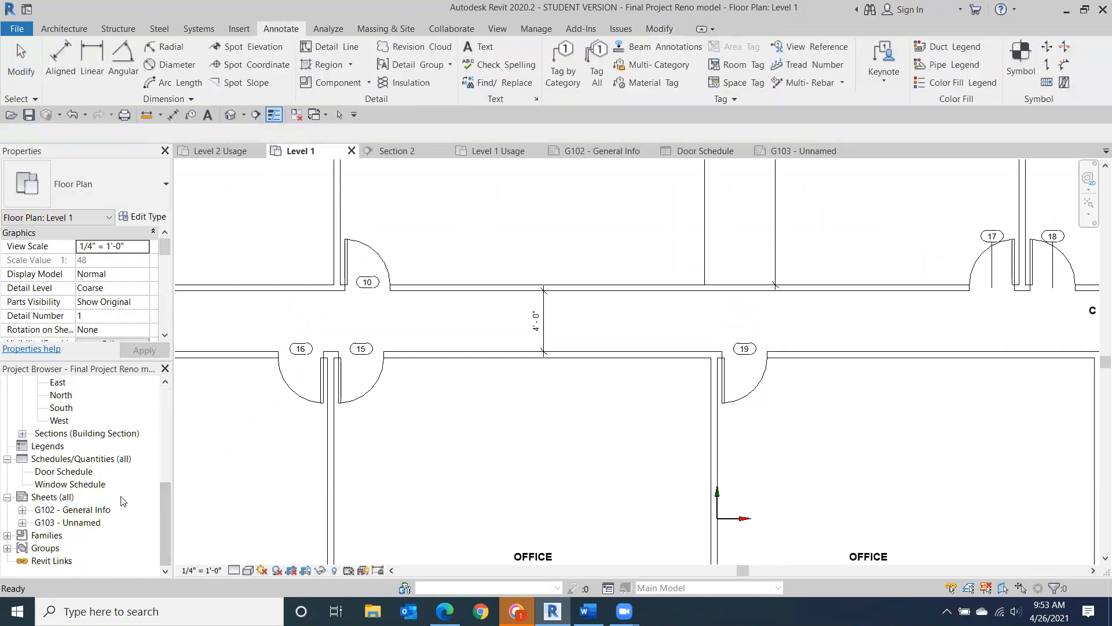
double_click(70, 523)
scroll(616, 437, "up", 5)
middle_click_drag(579, 316, 492, 409)
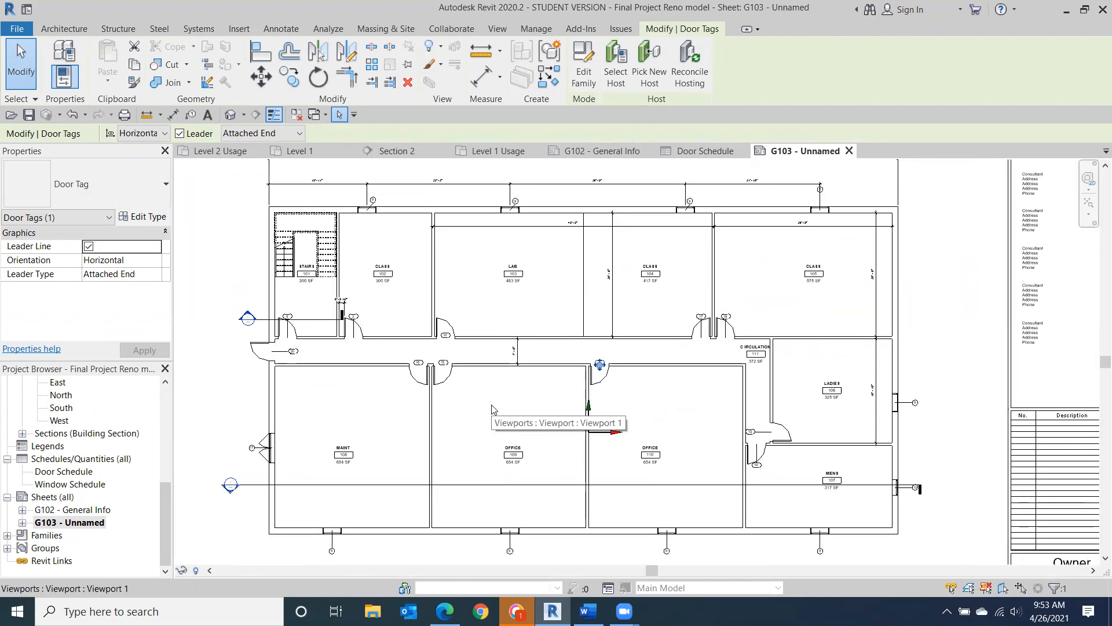
scroll(646, 412, "down", 2)
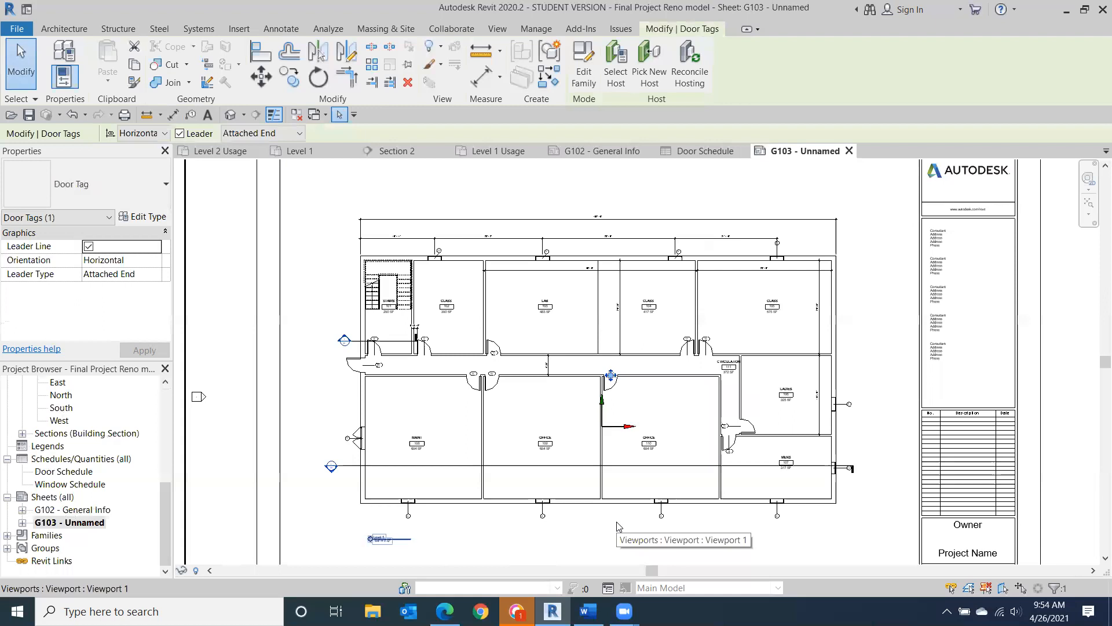
scroll(617, 526, "down", 4)
middle_click_drag(617, 557, 542, 404)
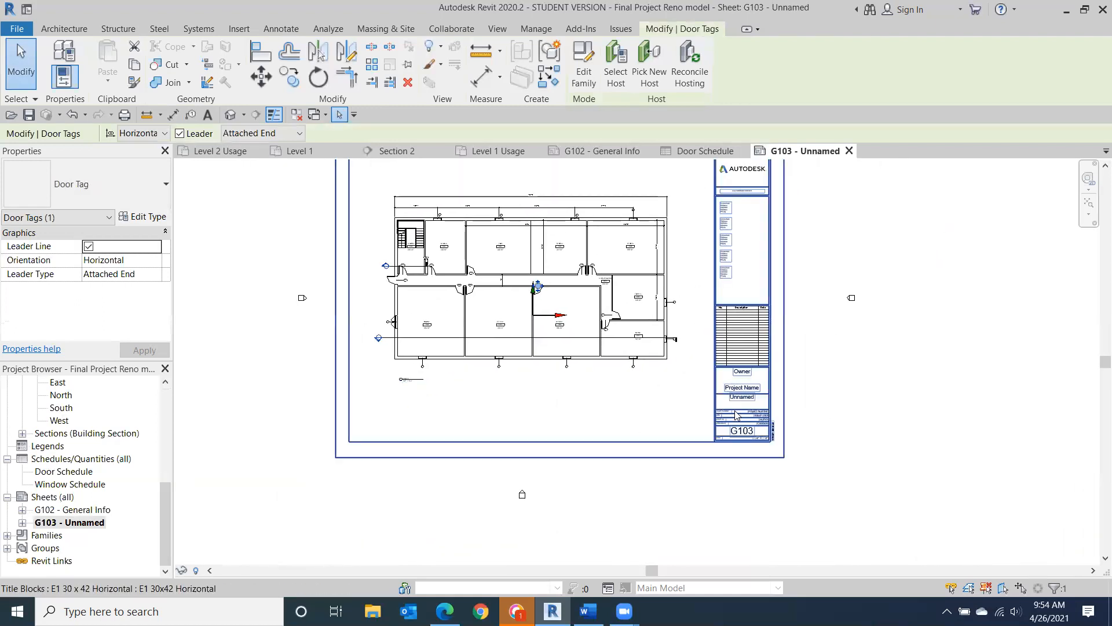
scroll(736, 414, "up", 3)
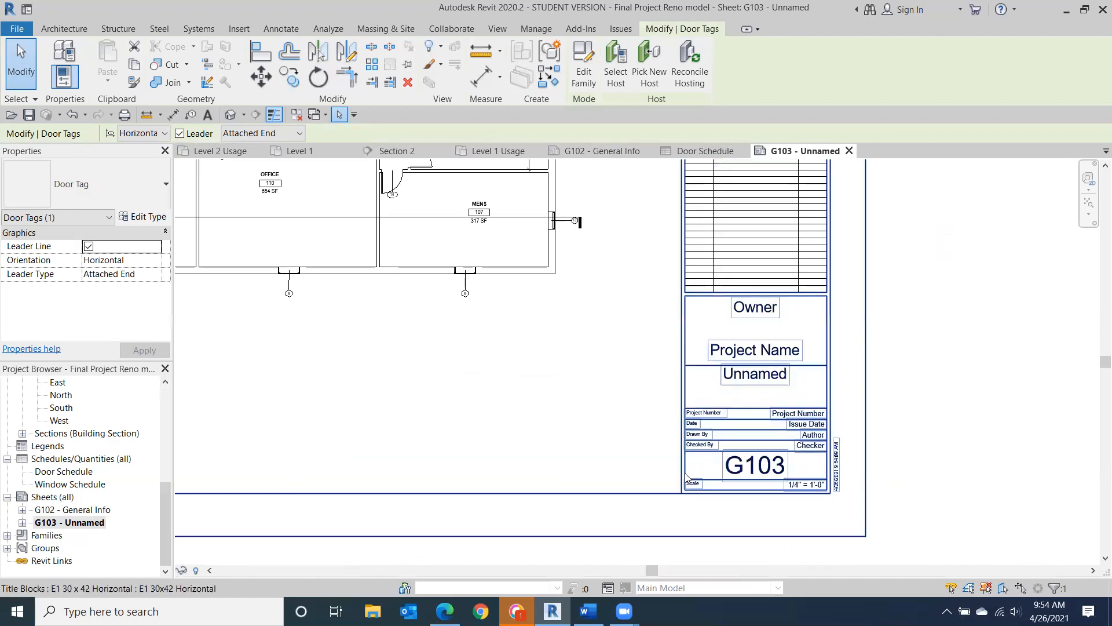
left_click(733, 474)
left_click(735, 470)
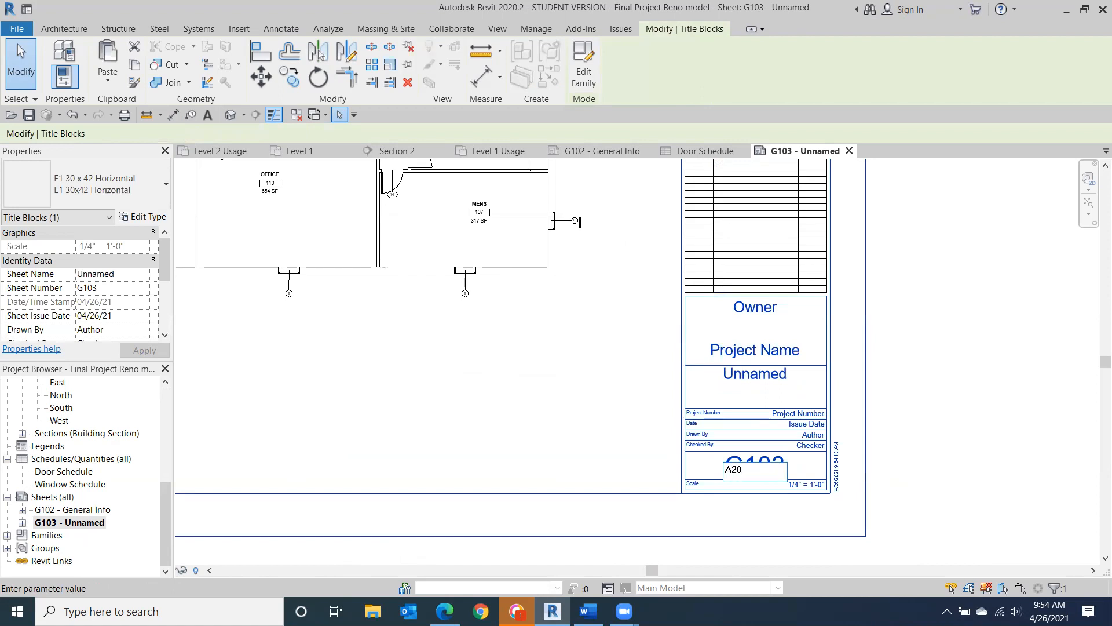
left_click(1053, 452)
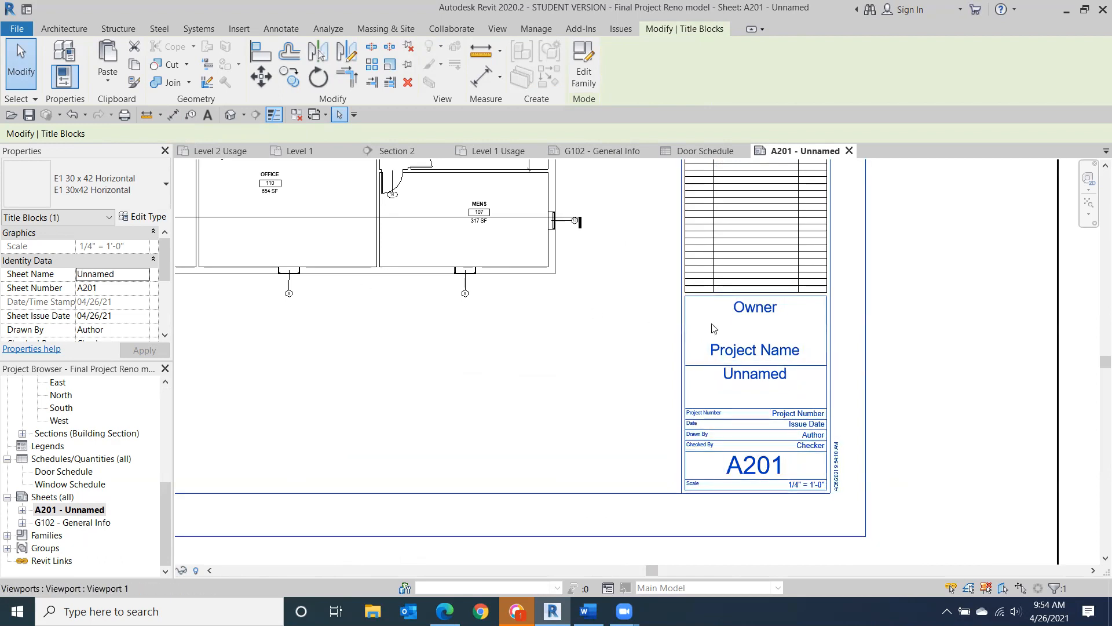
- Switch to Microsoft Edge and check the Final Project Sheet List for the floor plan sheets required after A201
middle_click_drag(472, 344, 747, 281)
scroll(746, 281, "down", 1)
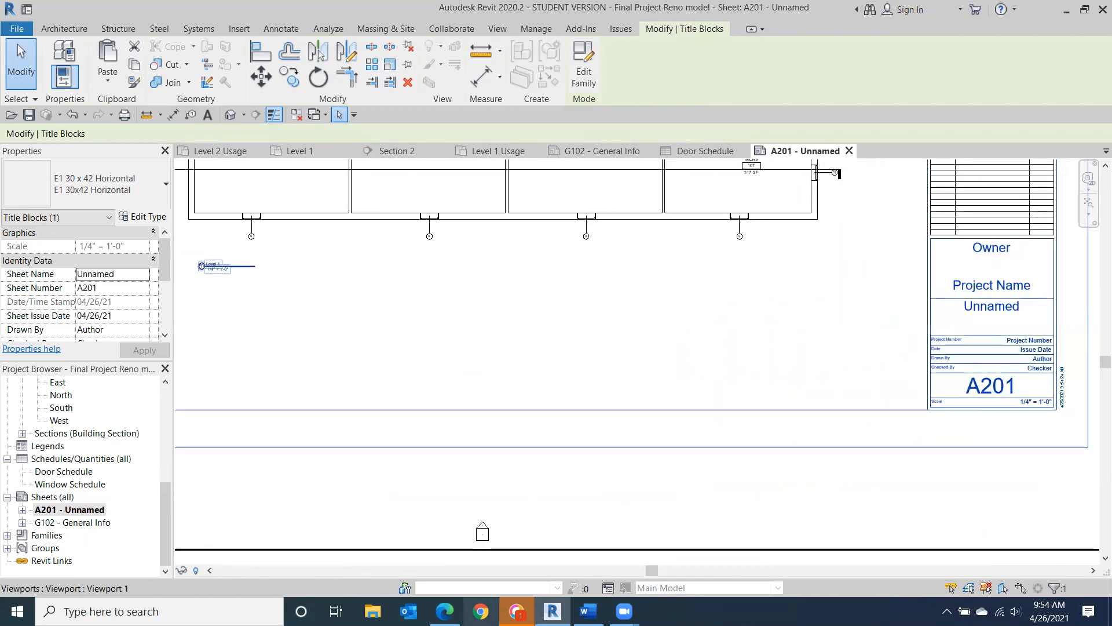
mouse_move(588, 611)
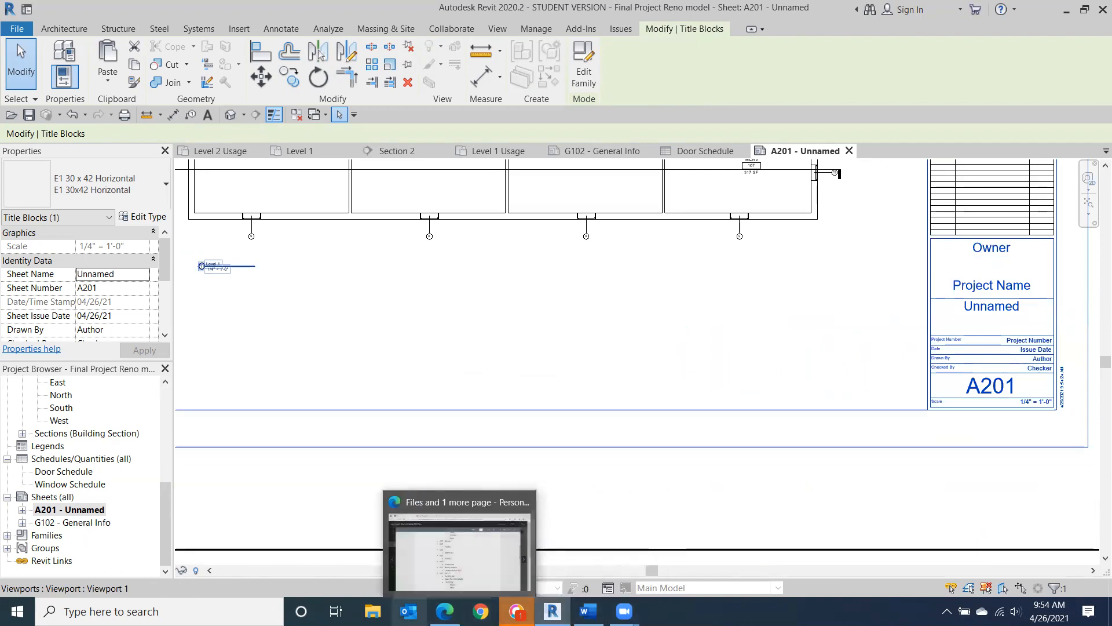
left_click(445, 612)
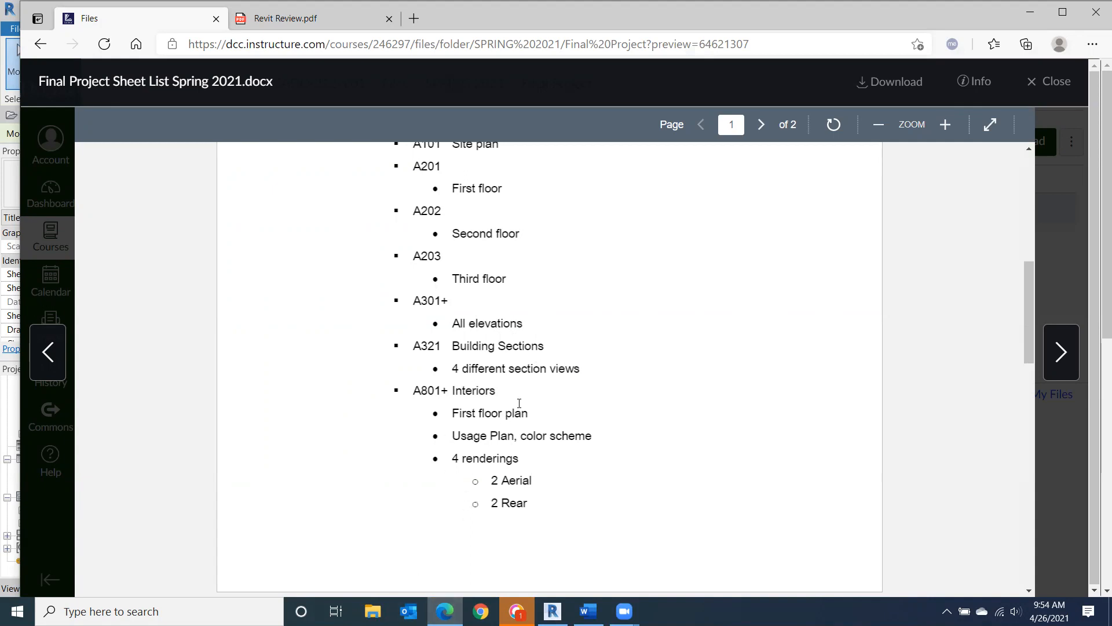
mouse_move(445, 611)
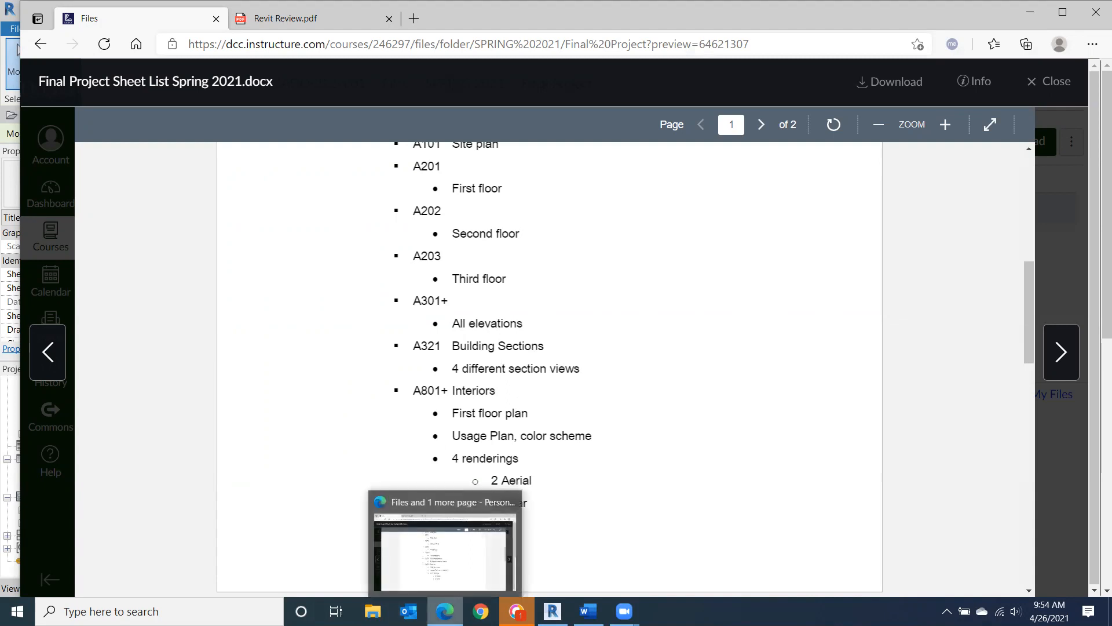
mouse_move(553, 611)
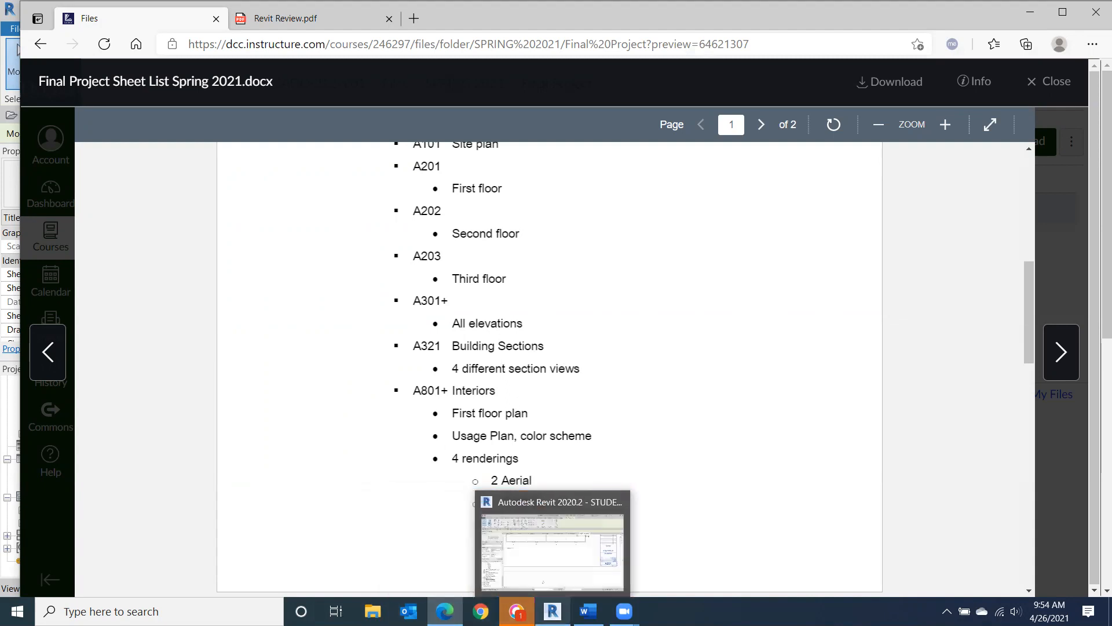
- Switch back to Revit and create a new sheet with the E1 30x42 Horizontal title block
left_click(483, 532)
scroll(394, 438, "down", 5)
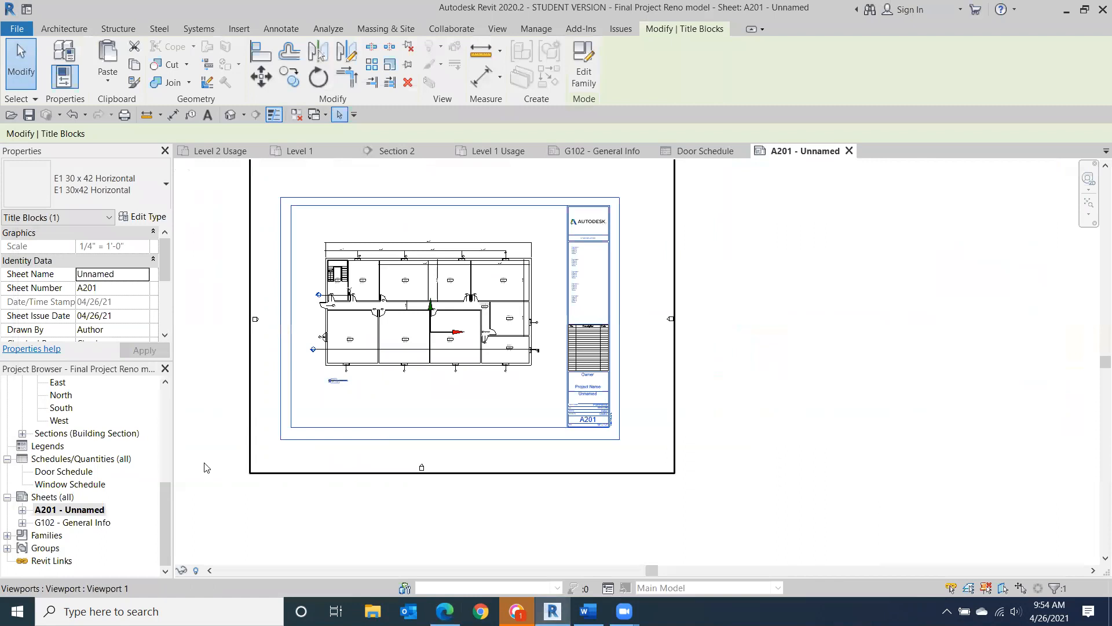
middle_click_drag(571, 421, 678, 431)
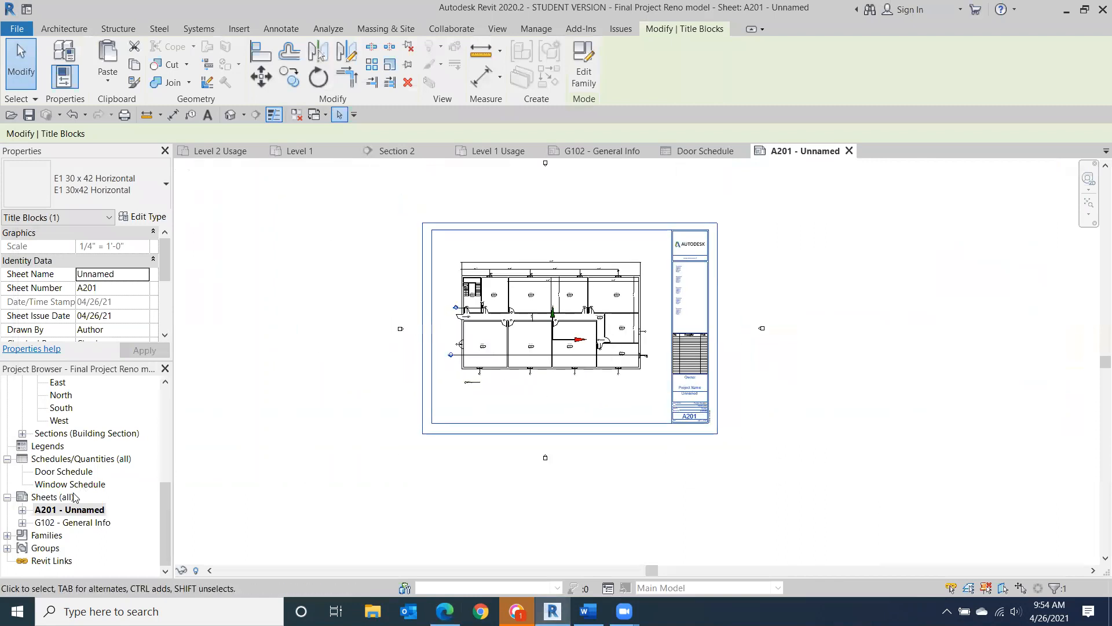
right_click(67, 500)
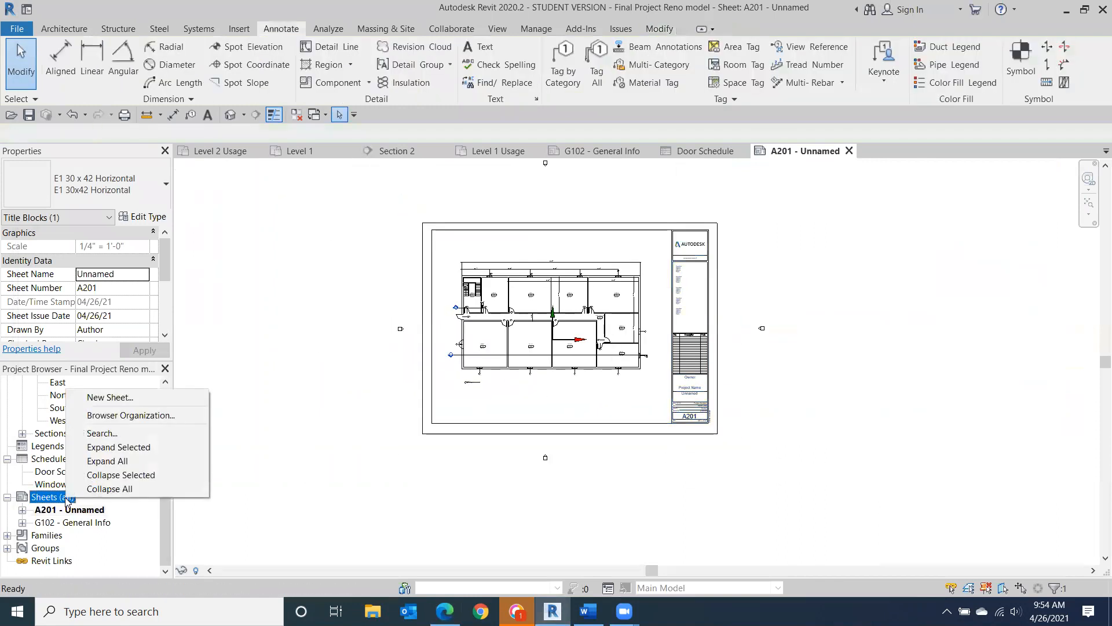
left_click(125, 398)
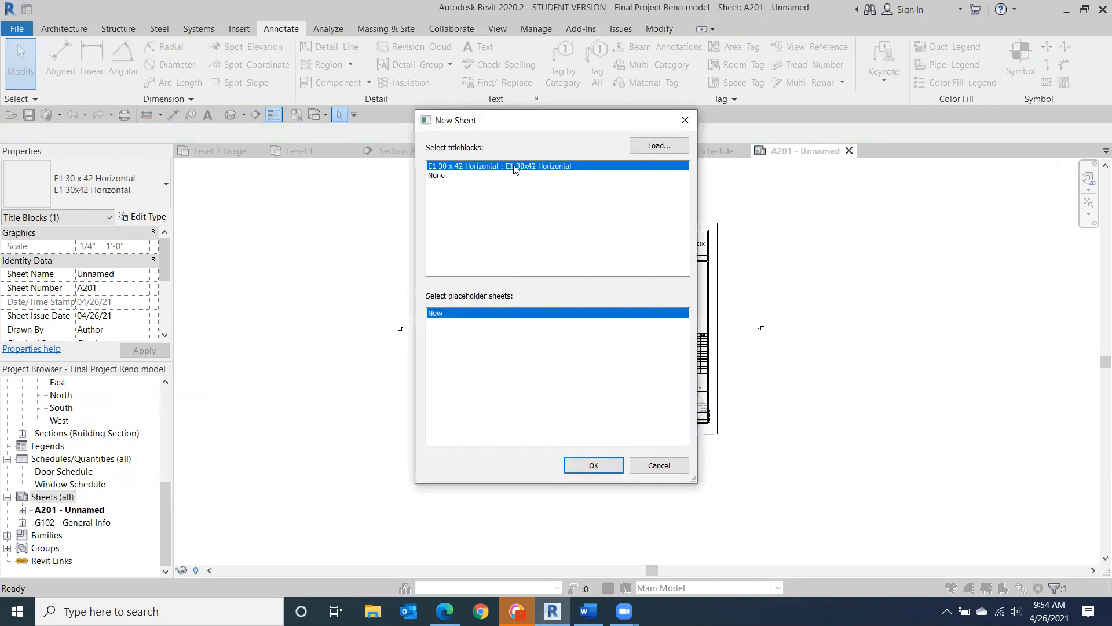
double_click(514, 169)
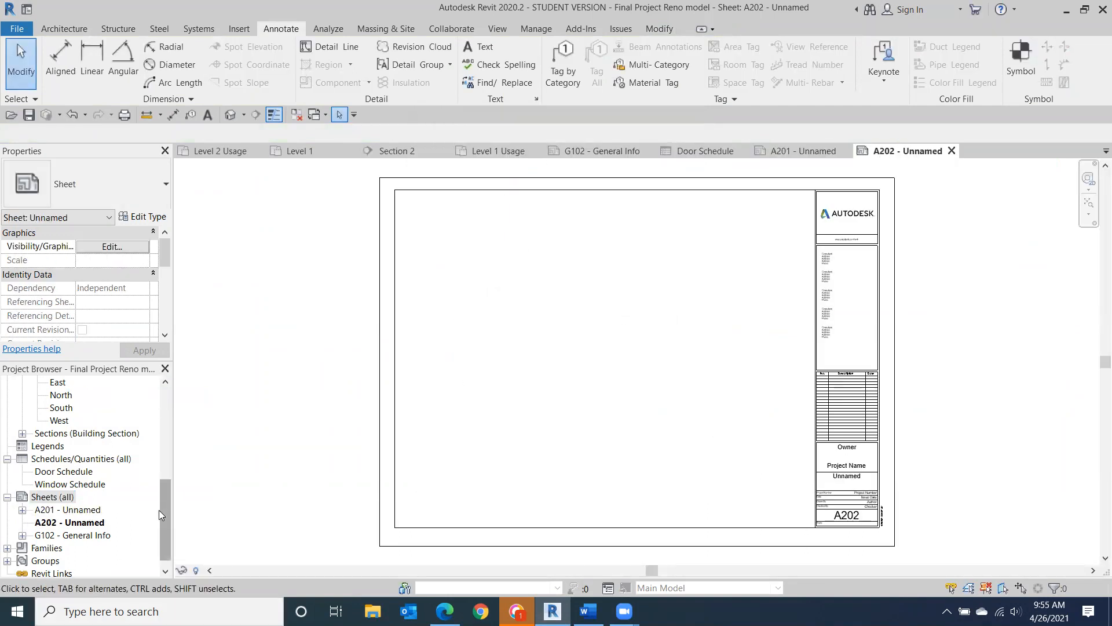
- Open the building section views Section 1 and Section 2 to examine them, dismissing the save reminder without saving
left_click(23, 434)
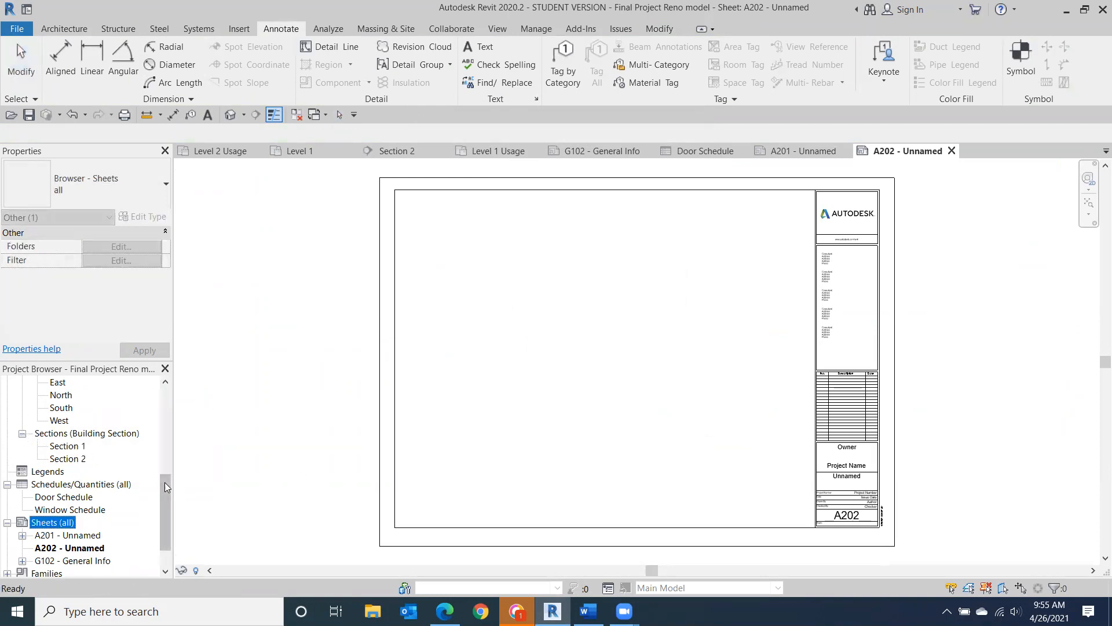
double_click(66, 446)
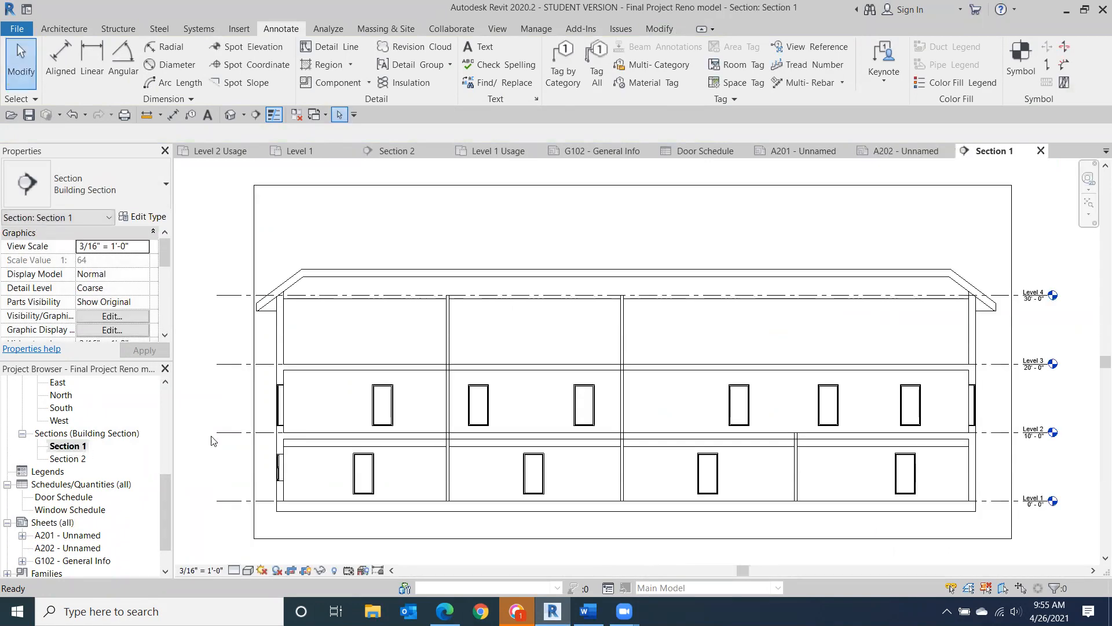
scroll(707, 370, "down", 1)
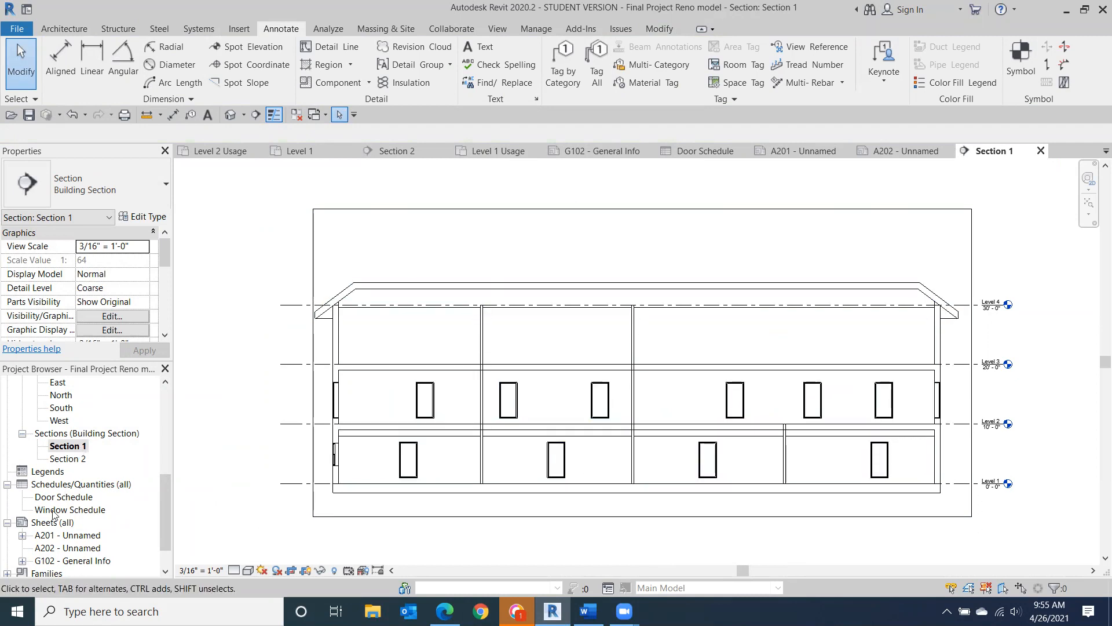
double_click(65, 459)
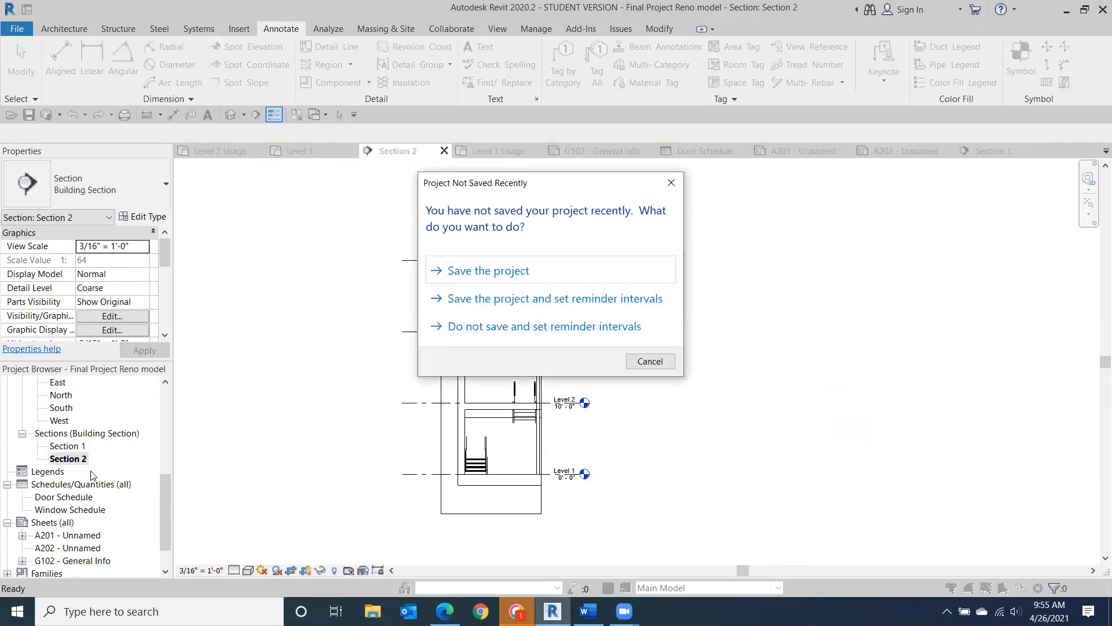
left_click(672, 183)
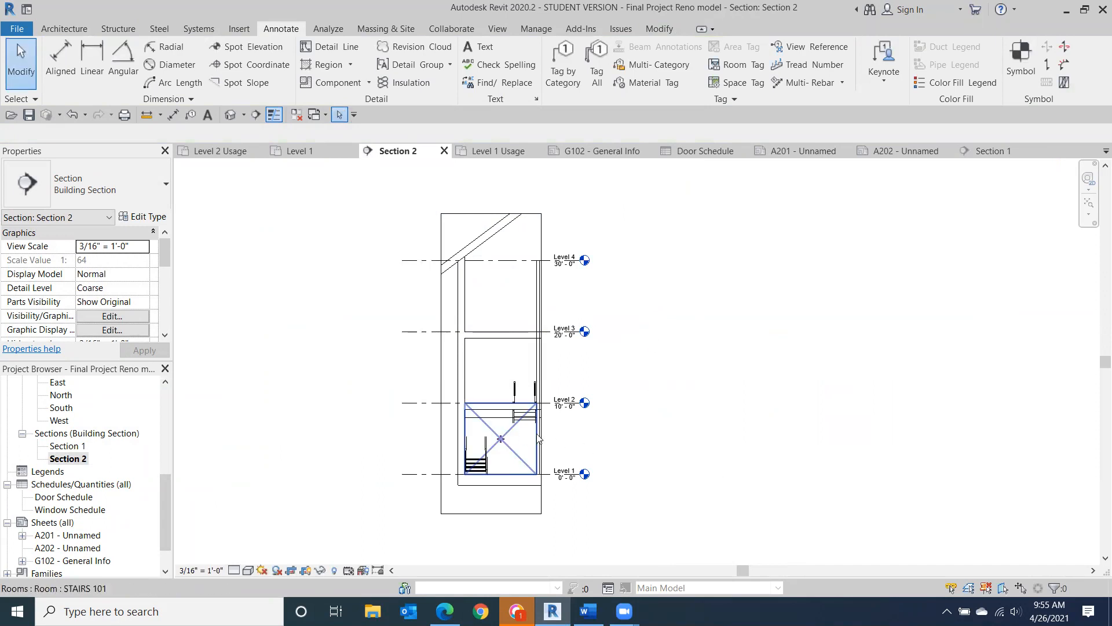
- Extend Section 2's crop region outward past the roof eave and lower its upper edge to just above Level 2
middle_click_drag(589, 452, 682, 428)
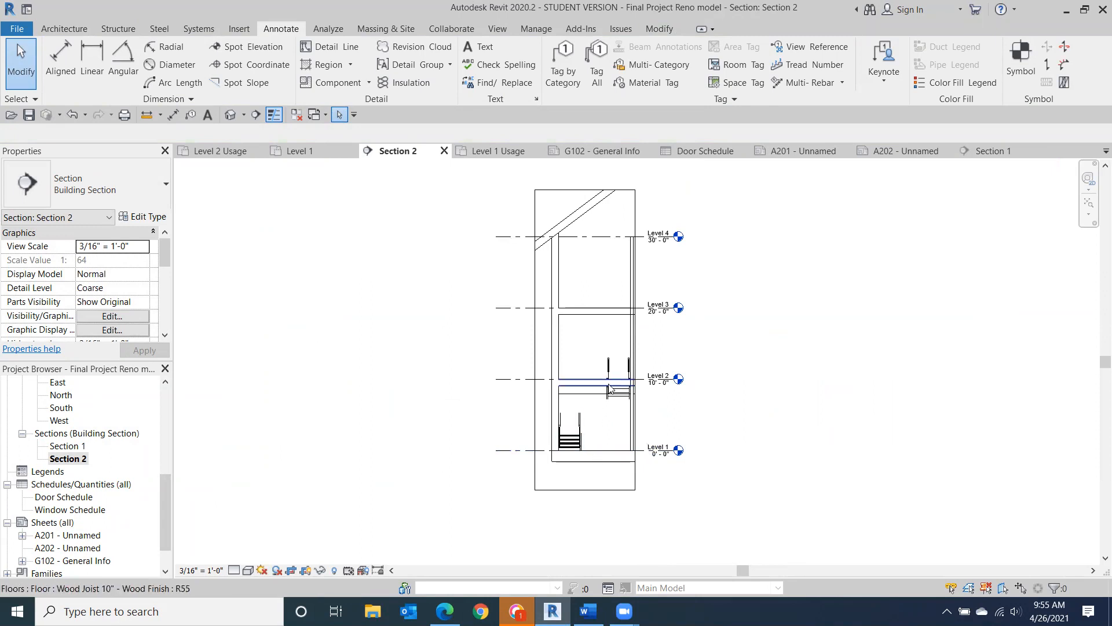
left_click(529, 358)
mouse_move(534, 339)
left_mouse_down()
mouse_move(512, 340)
mouse_move(526, 340)
left_mouse_up()
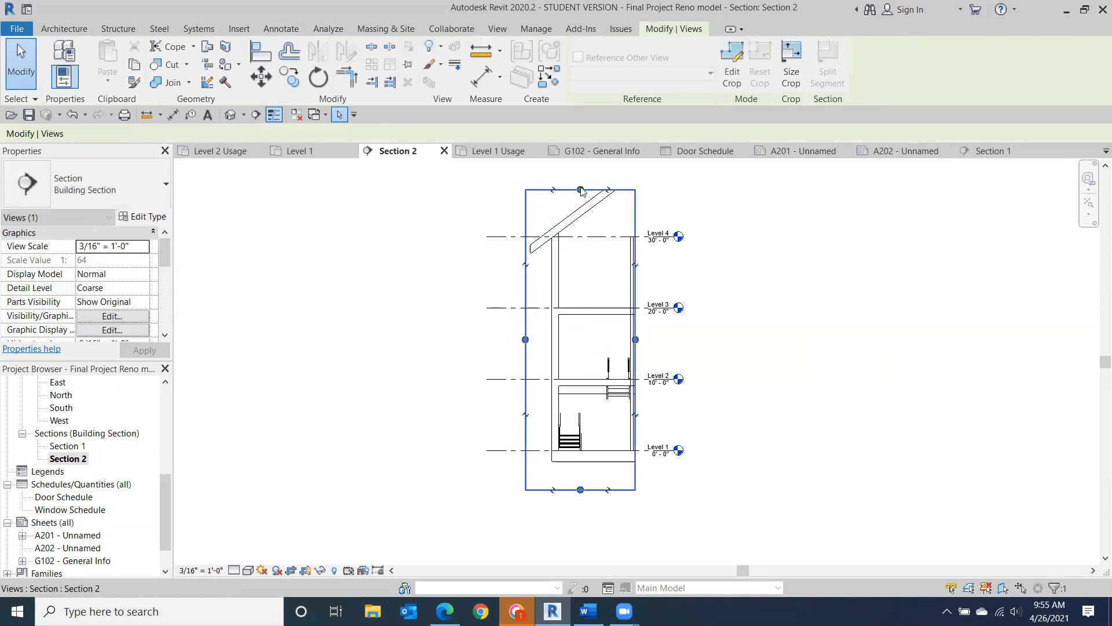
left_click_drag(581, 191, 580, 348)
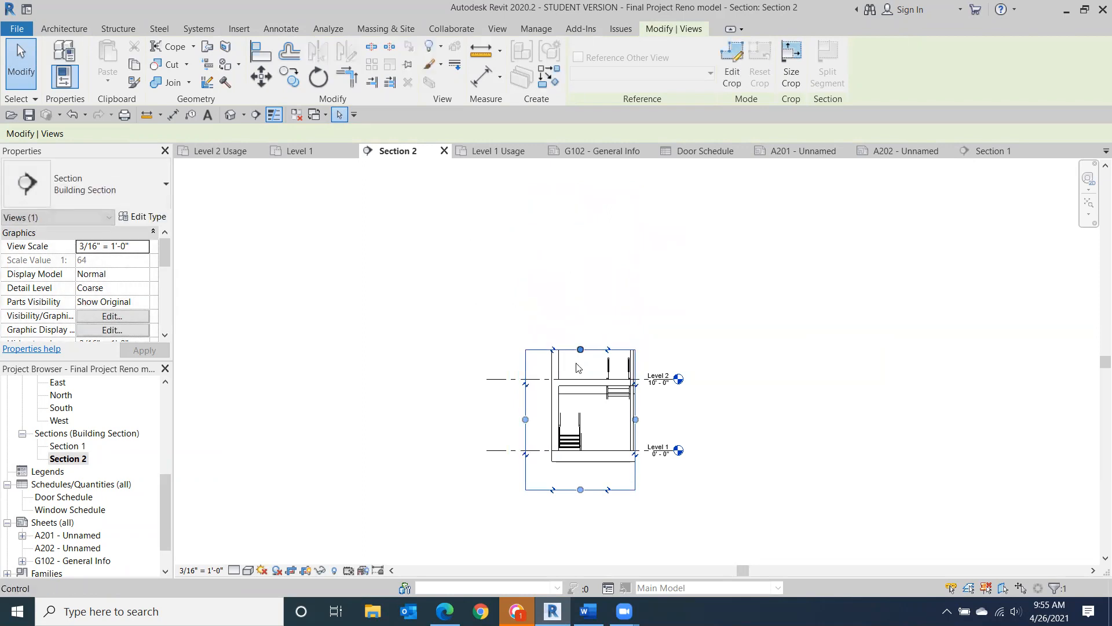
scroll(582, 462, "up", 6)
scroll(599, 422, "down", 2)
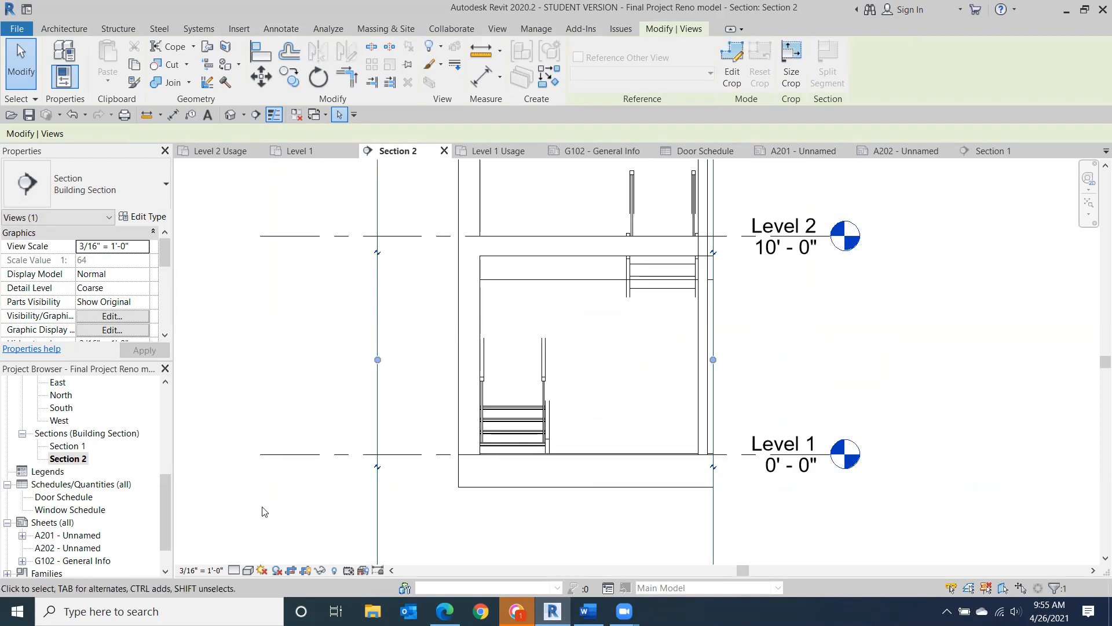
- In the Level 1 floor plan, move the Section 2 line up to just below the stairs and extend its view depth past the exterior wall
left_click_drag(164, 511, 180, 415)
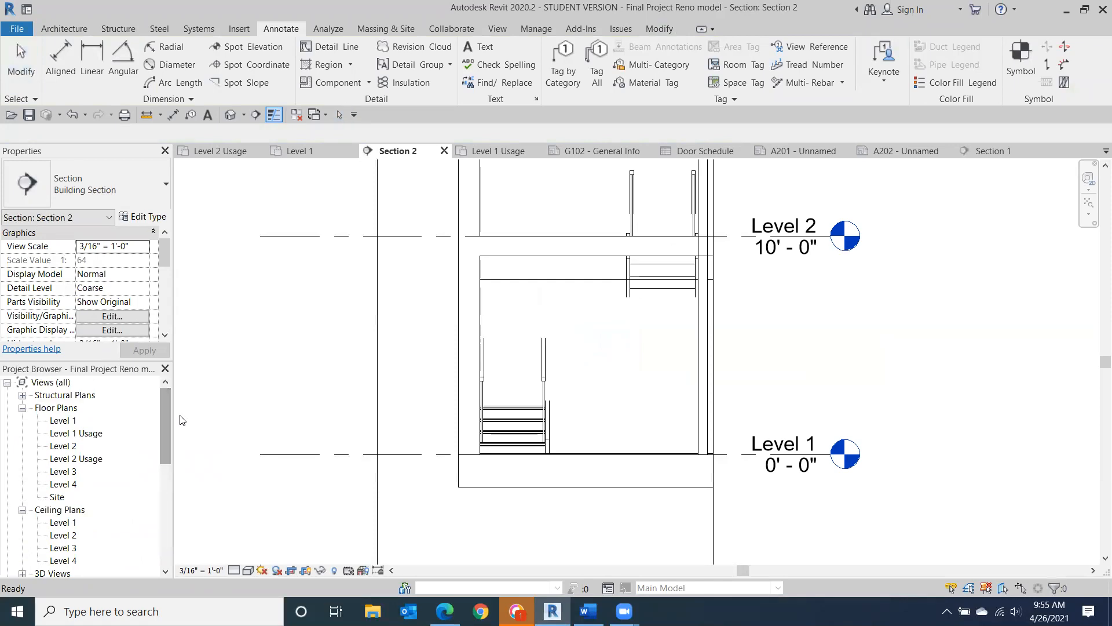
double_click(60, 421)
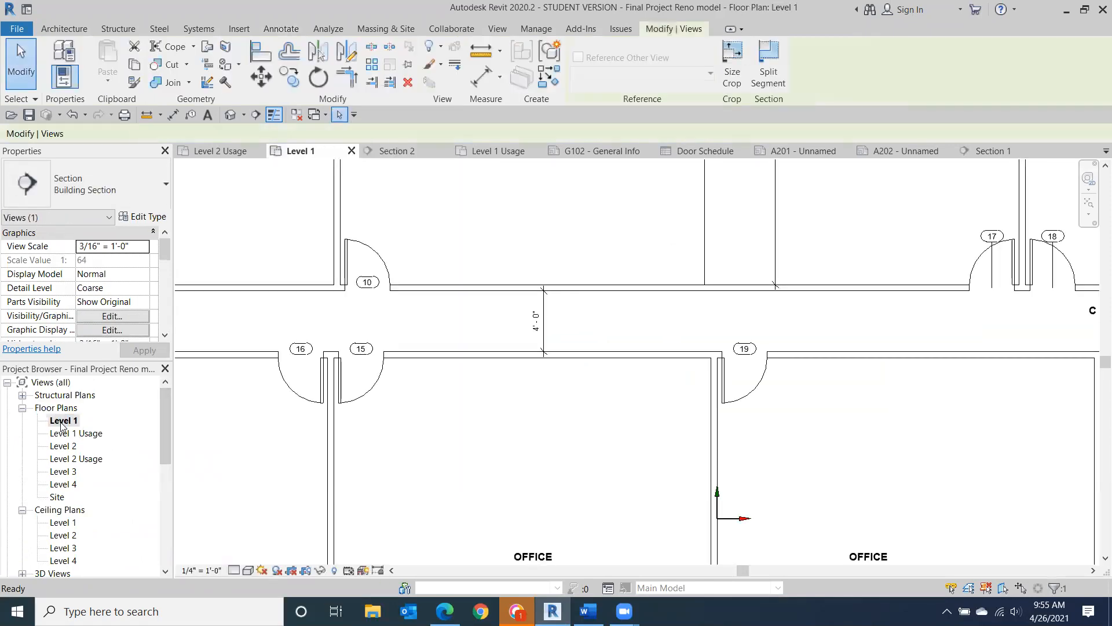
scroll(469, 422, "down", 3)
scroll(469, 423, "down", 1)
middle_click_drag(483, 424, 641, 450)
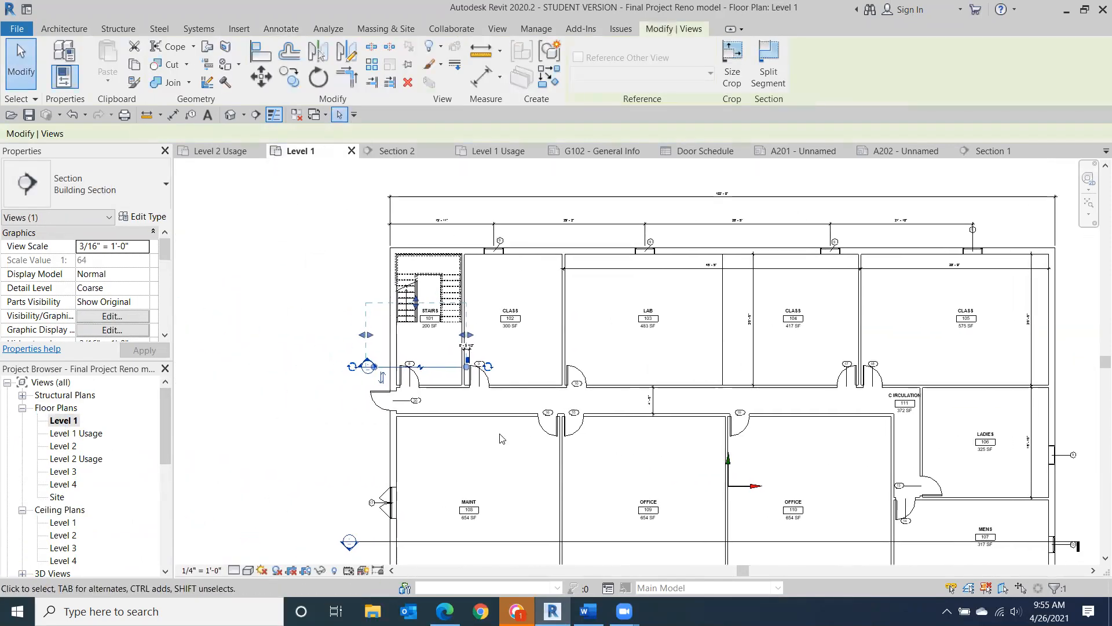
scroll(293, 408, "up", 3)
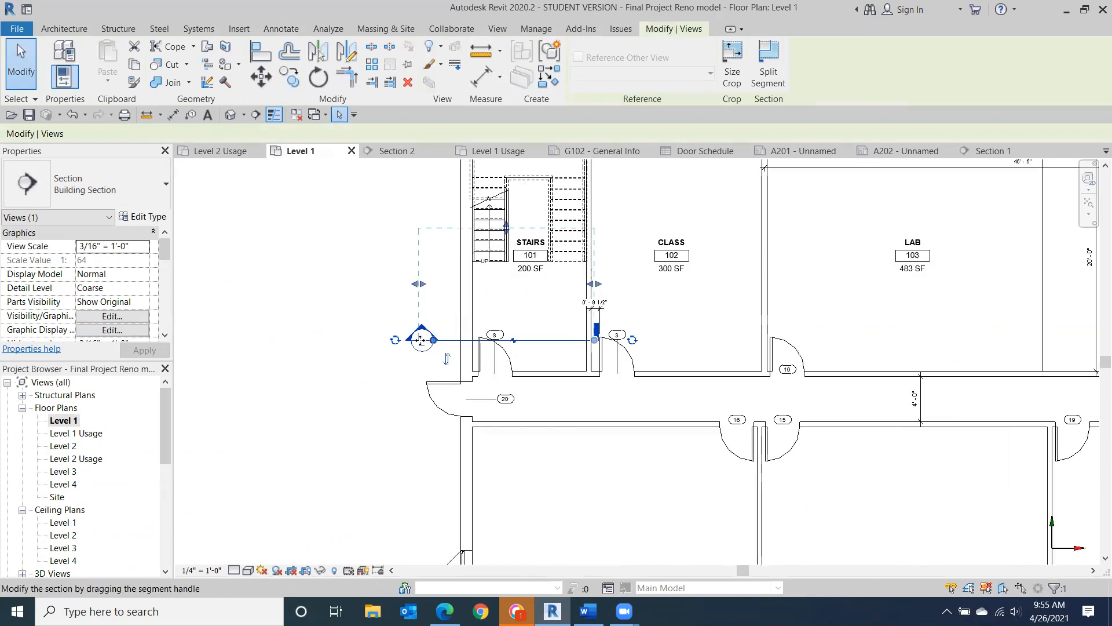
middle_click_drag(522, 343, 460, 477)
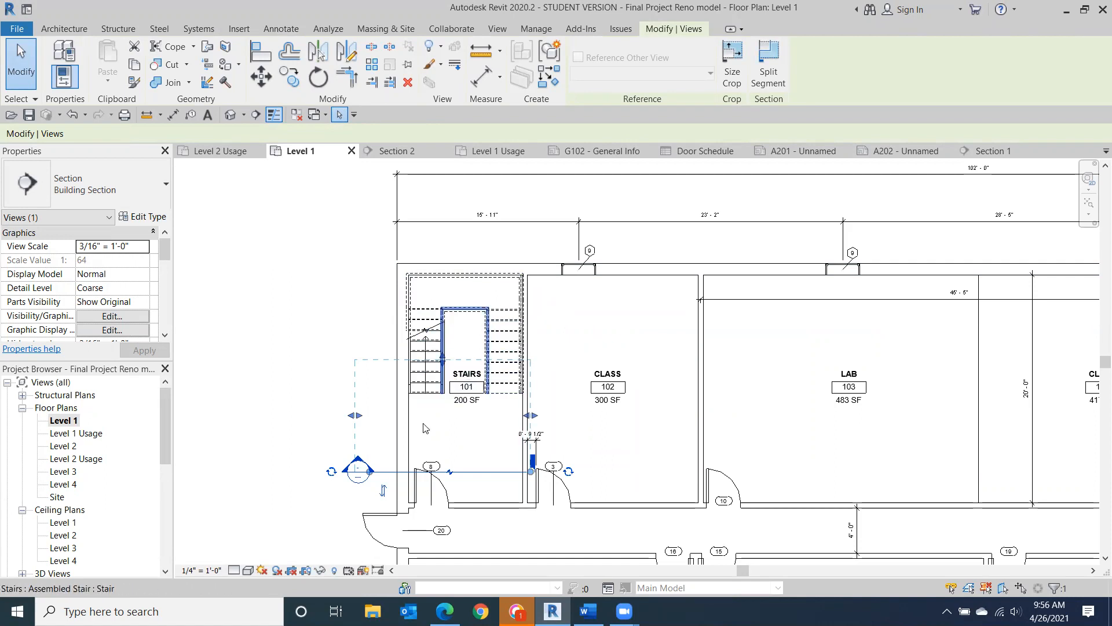
left_click_drag(388, 468, 396, 419)
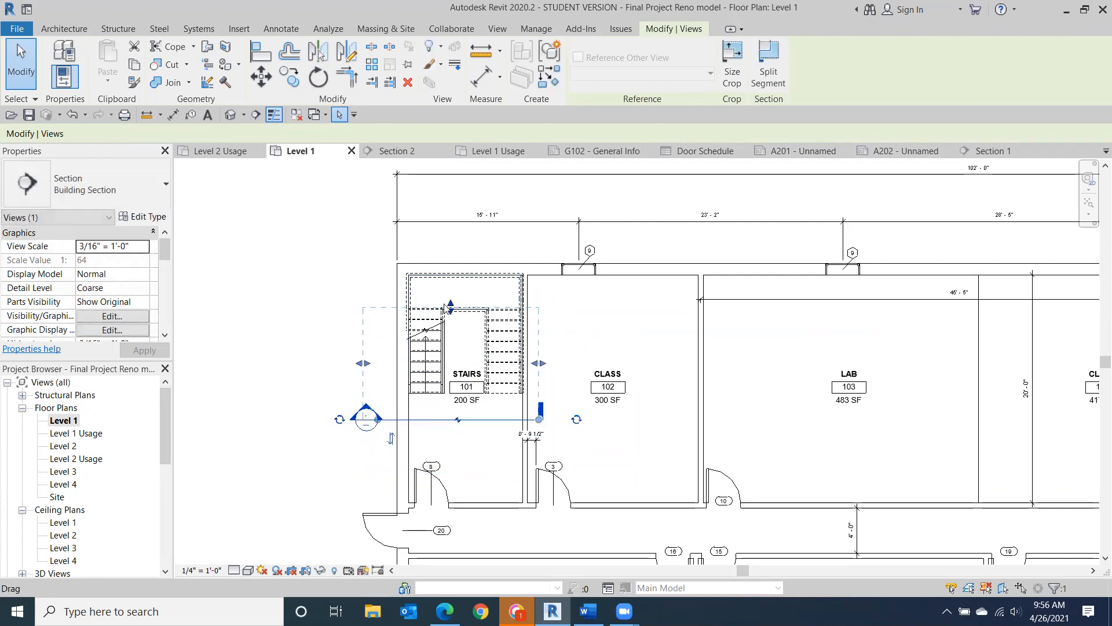
left_click_drag(451, 304, 447, 253)
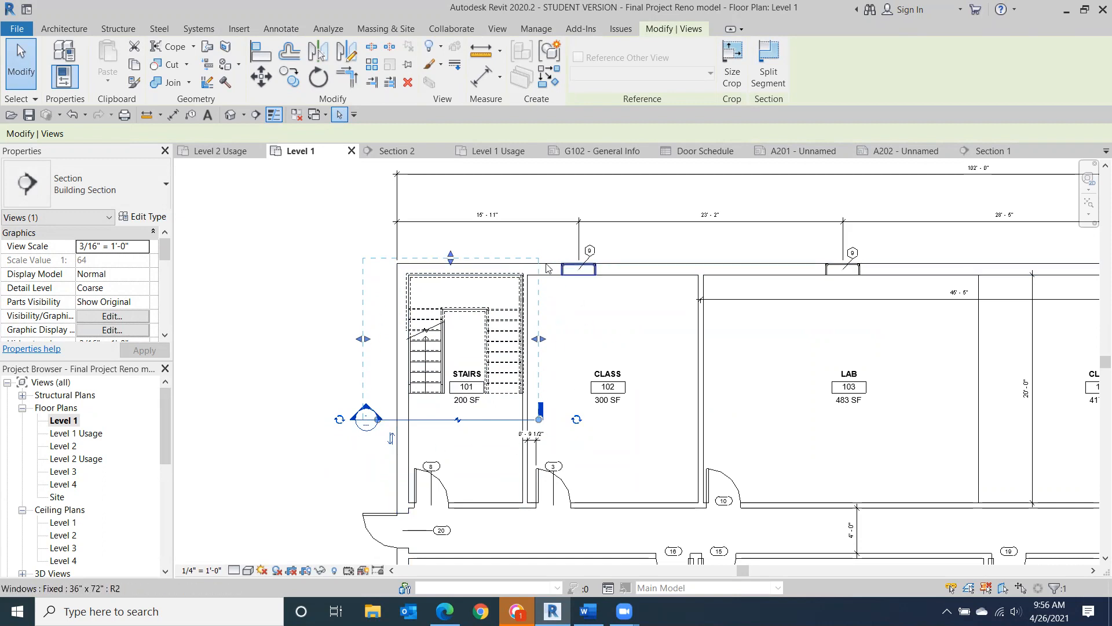
key("Escape")
- Open Section 2 from its section head and raise the crop region's lower edge to just below the Level 1 floor
double_click(367, 405)
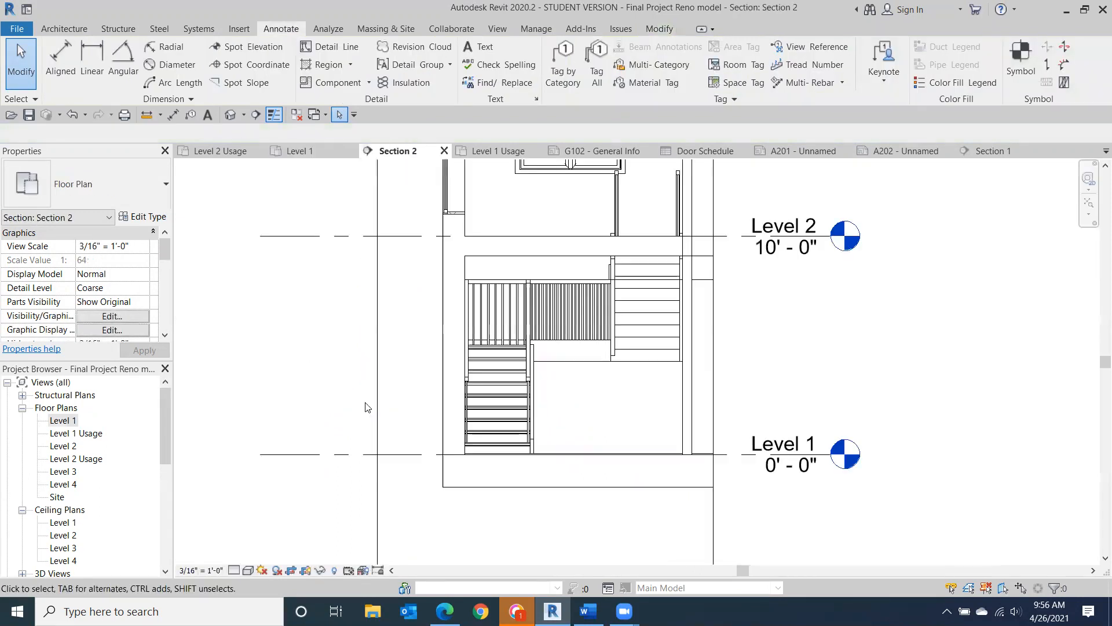
scroll(777, 481, "down", 1)
middle_click_drag(776, 481, 718, 404)
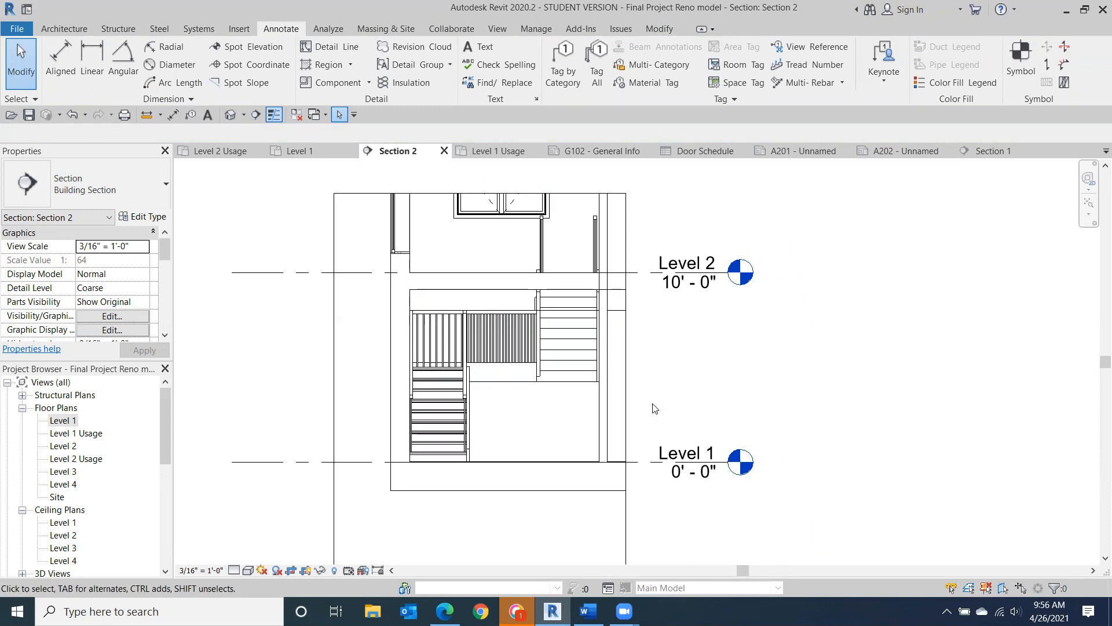
scroll(530, 442, "down", 2)
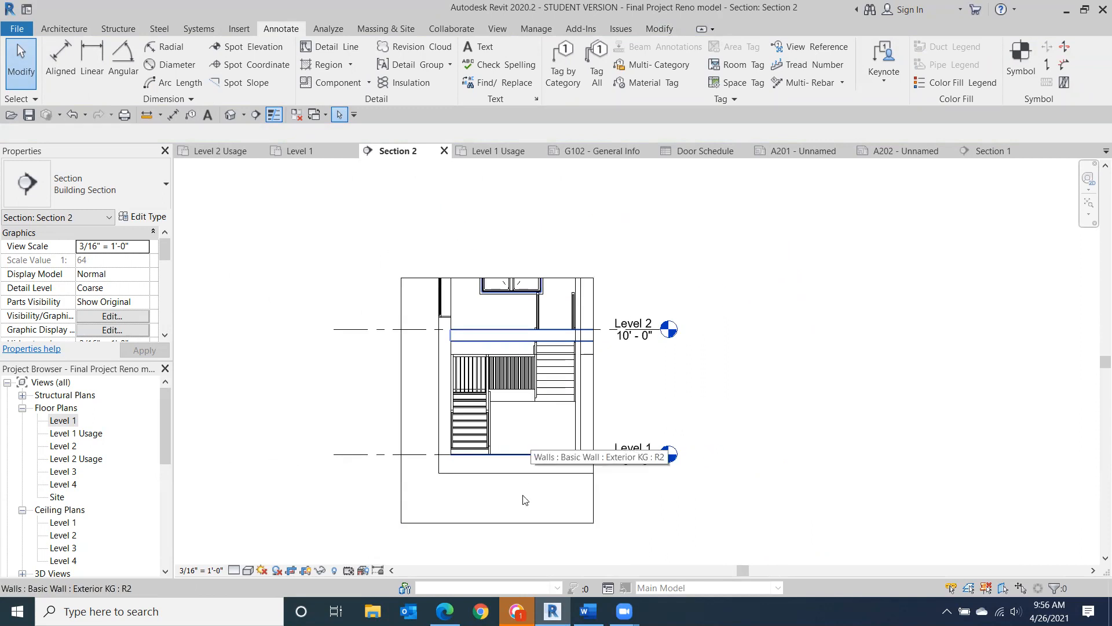
left_click(523, 522)
left_click_drag(493, 501, 496, 481)
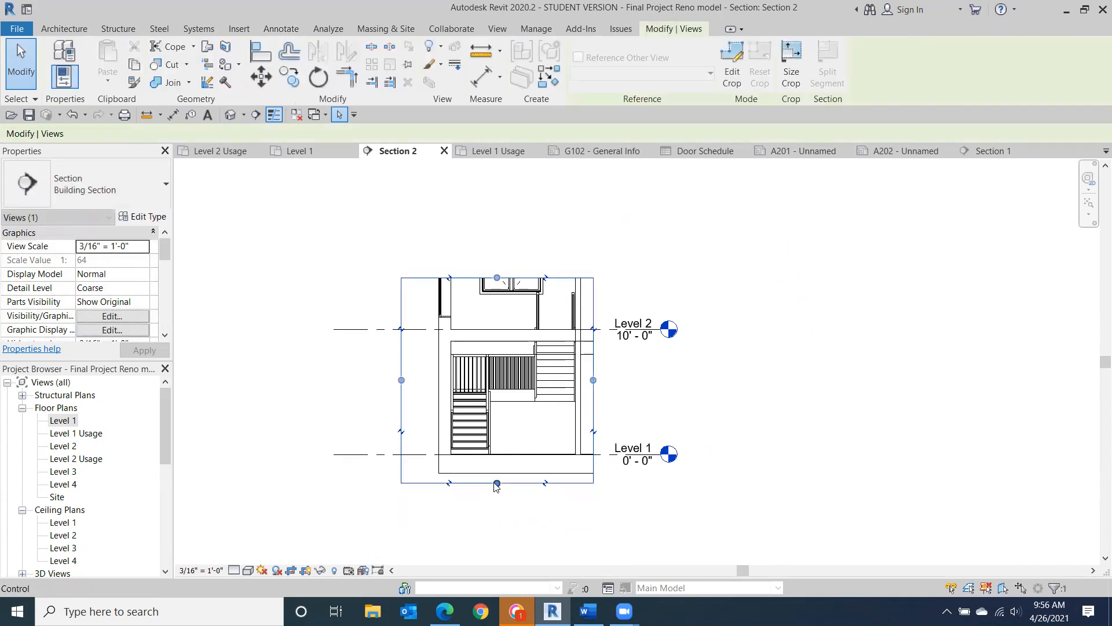
left_click(675, 436)
middle_click_drag(249, 267, 334, 263)
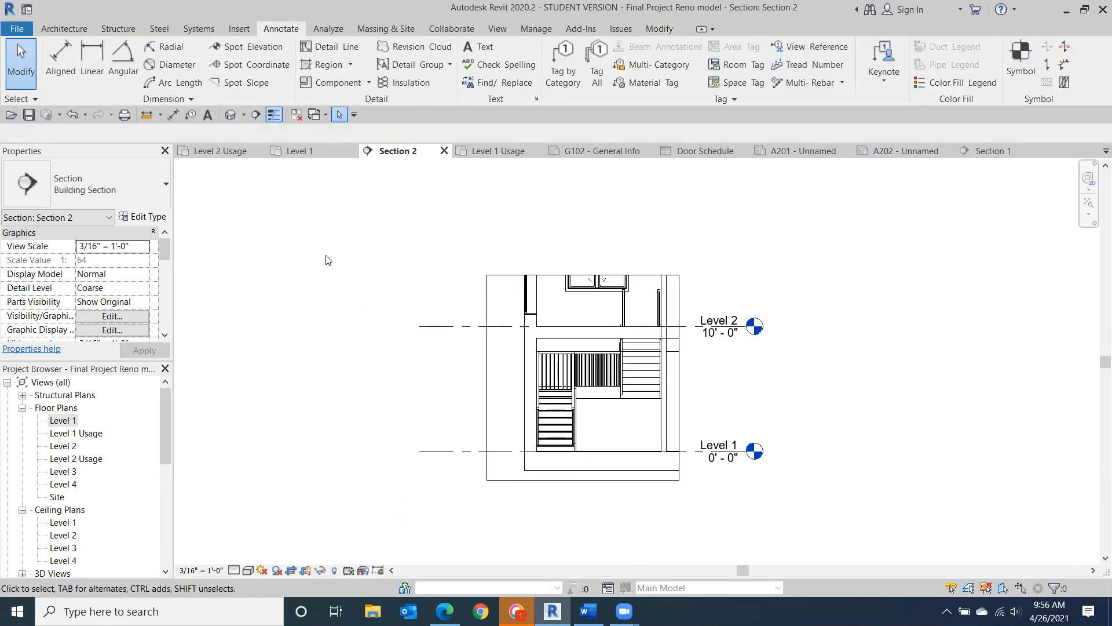
- In the Level 1 floor plan, draw a vertical section through the middle of room STAIRS 101, ending beyond the upper exterior wall
double_click(62, 420)
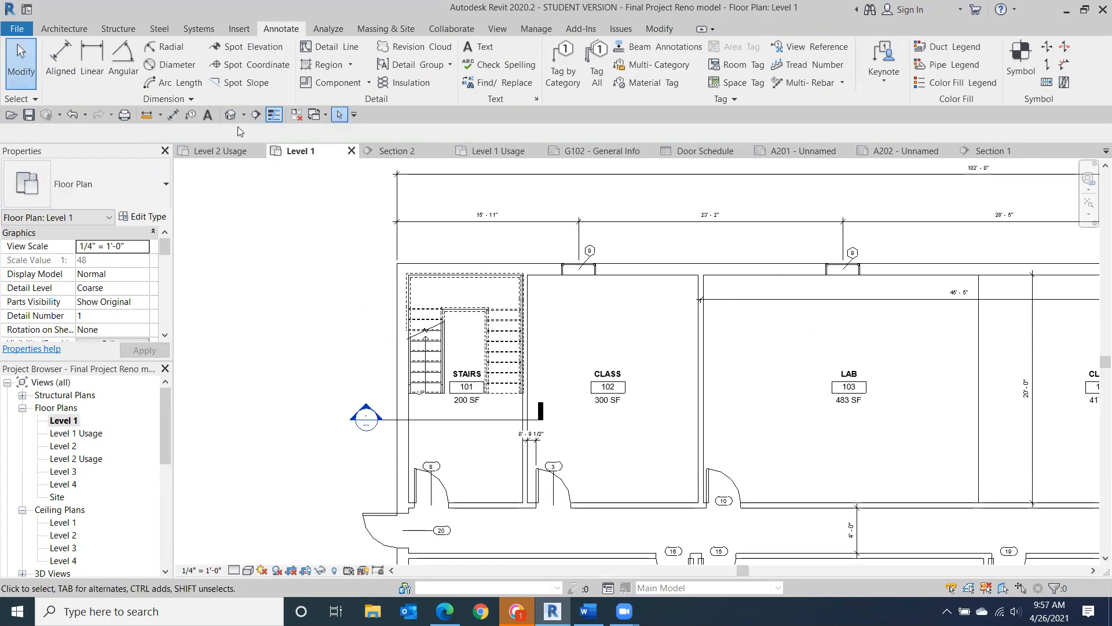
left_click(256, 115)
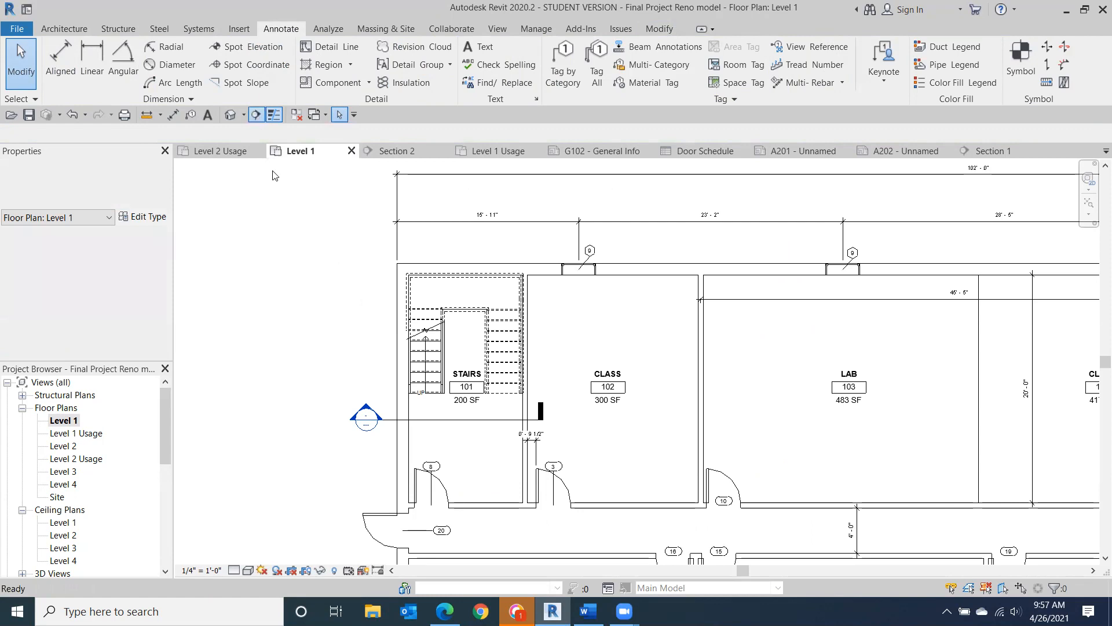
left_click(467, 433)
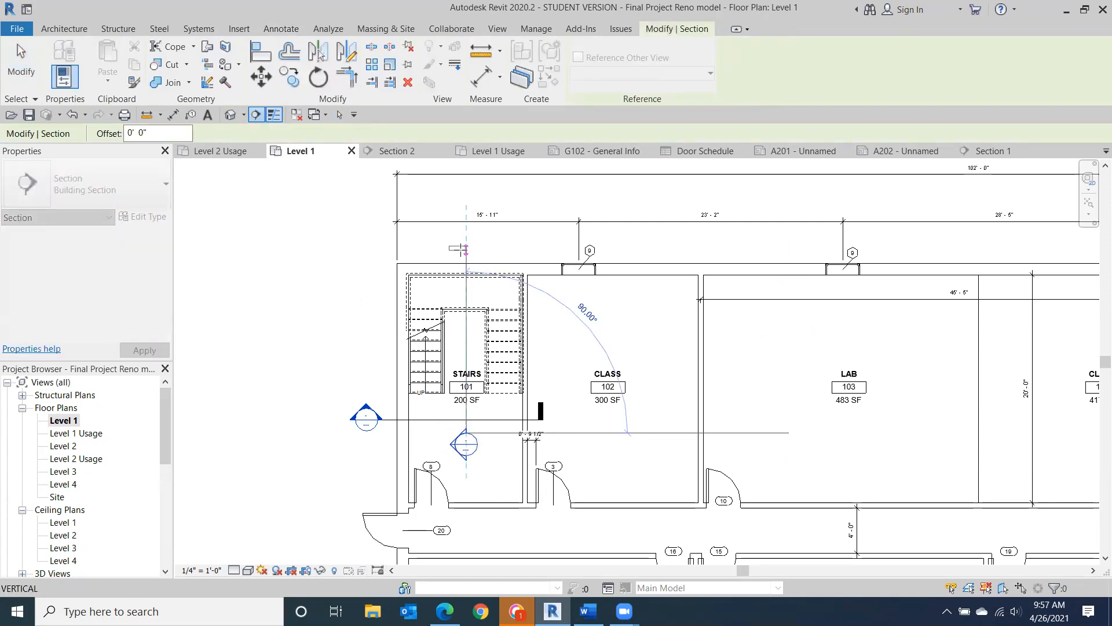
left_click(466, 254)
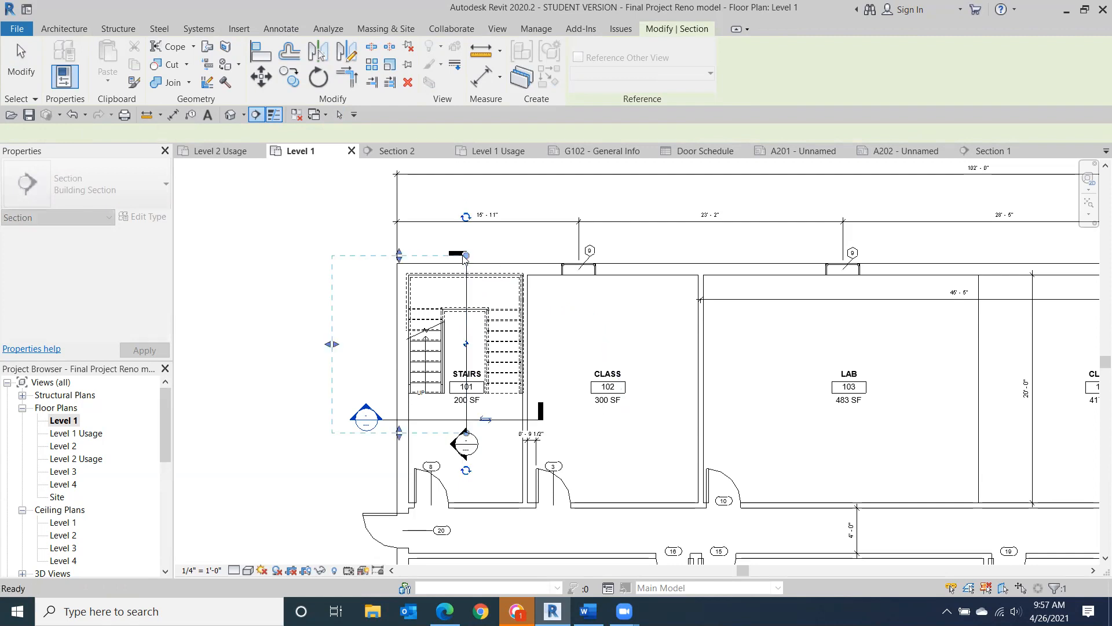
key("Escape")
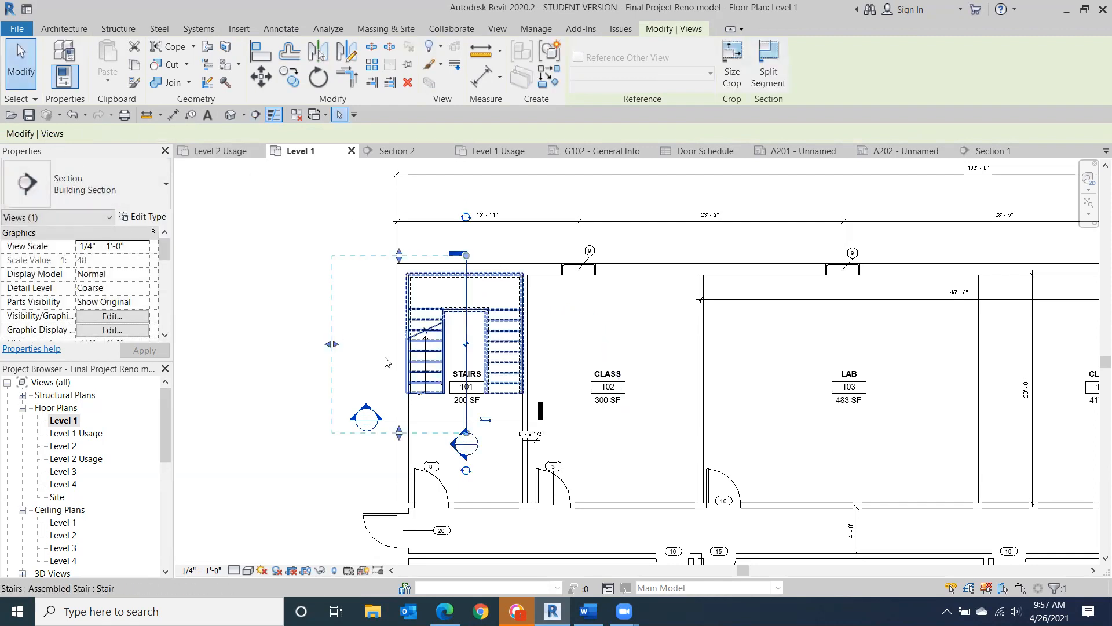
left_click(22, 72)
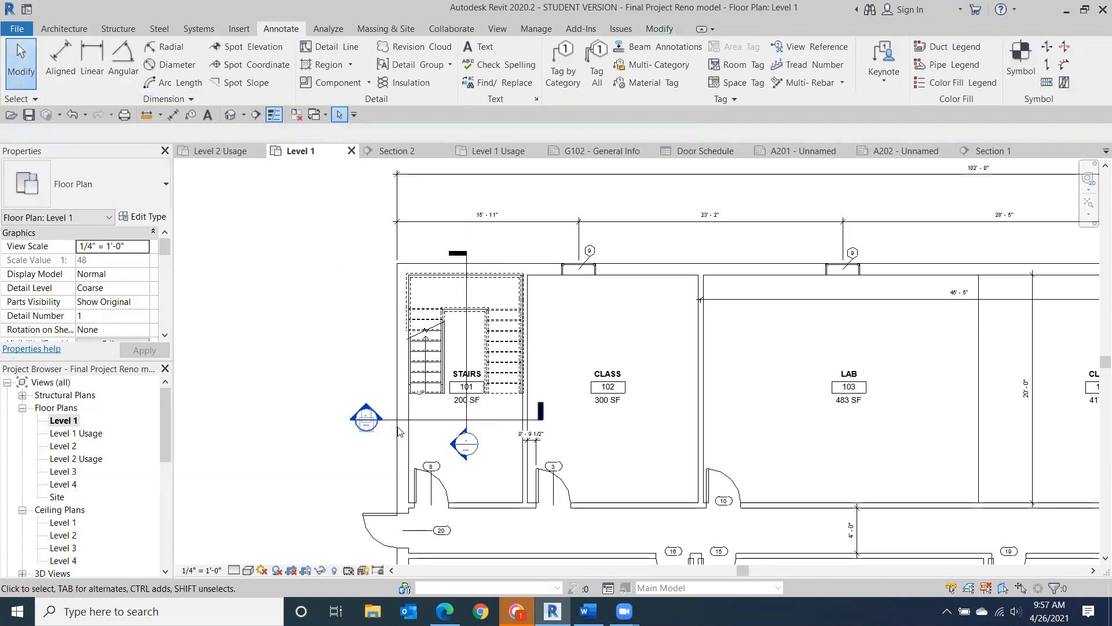
- Open the new stair section from its section head and lower its crop region's upper edge to just above Level 2
double_click(453, 445)
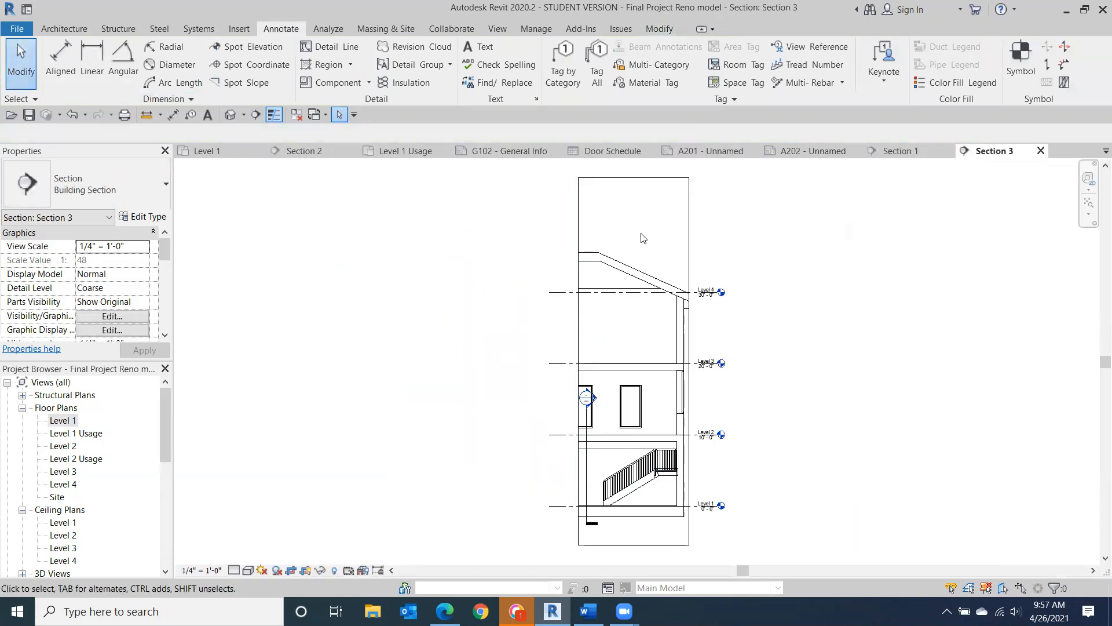
left_click(635, 179)
left_click_drag(634, 183, 635, 425)
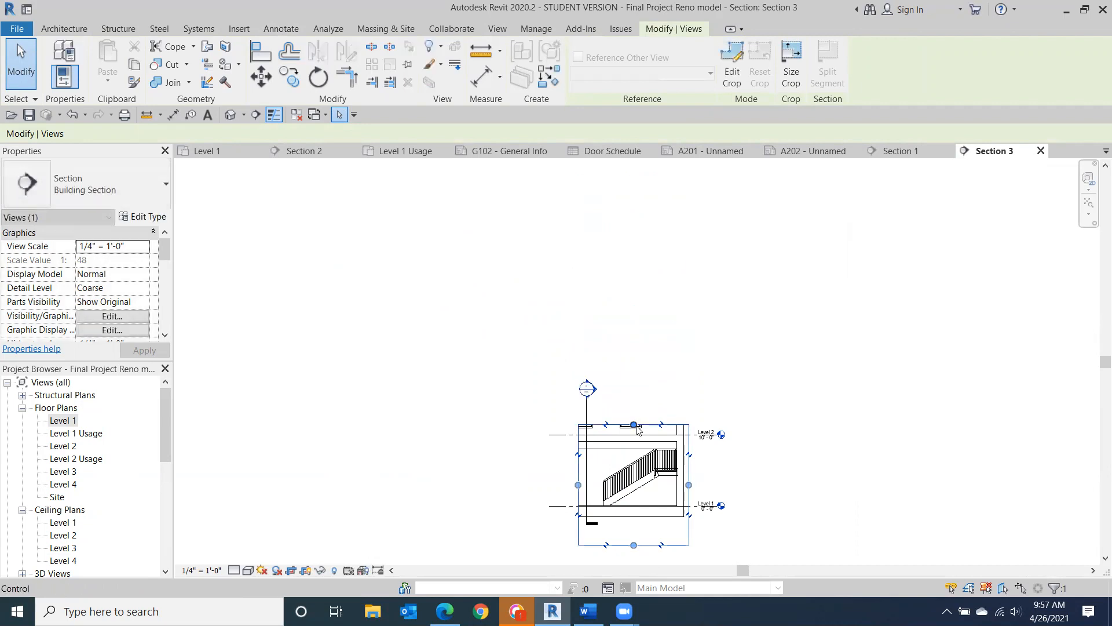
scroll(759, 464, "up", 4)
middle_click_drag(756, 462, 809, 362)
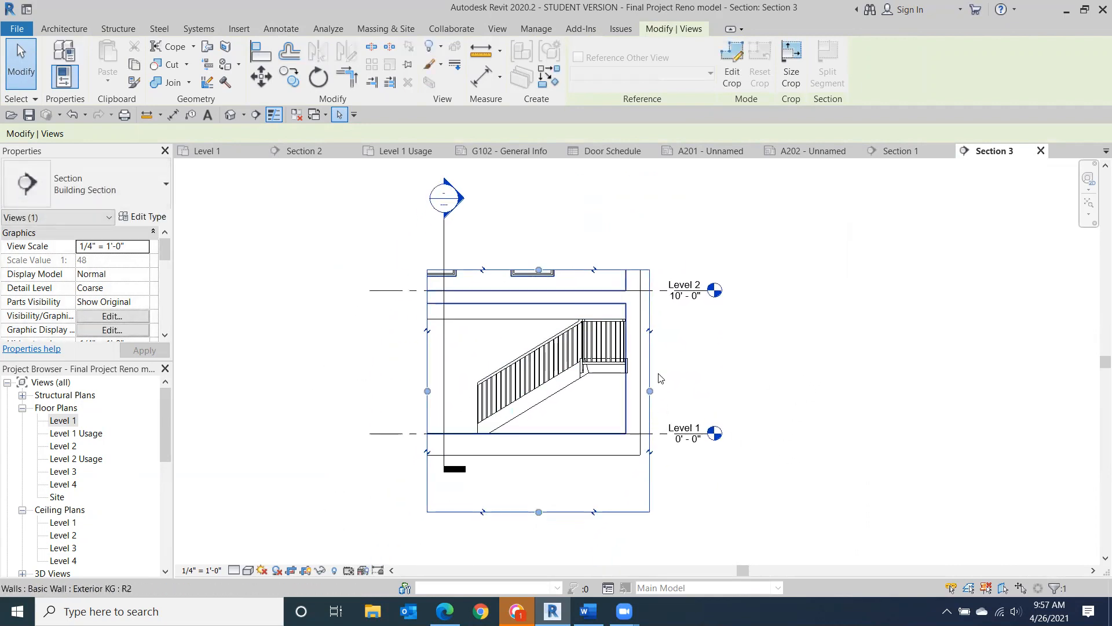
- Review the stair section markers in the Level 1 floor plan, and reopen the Section 3 view
double_click(62, 421)
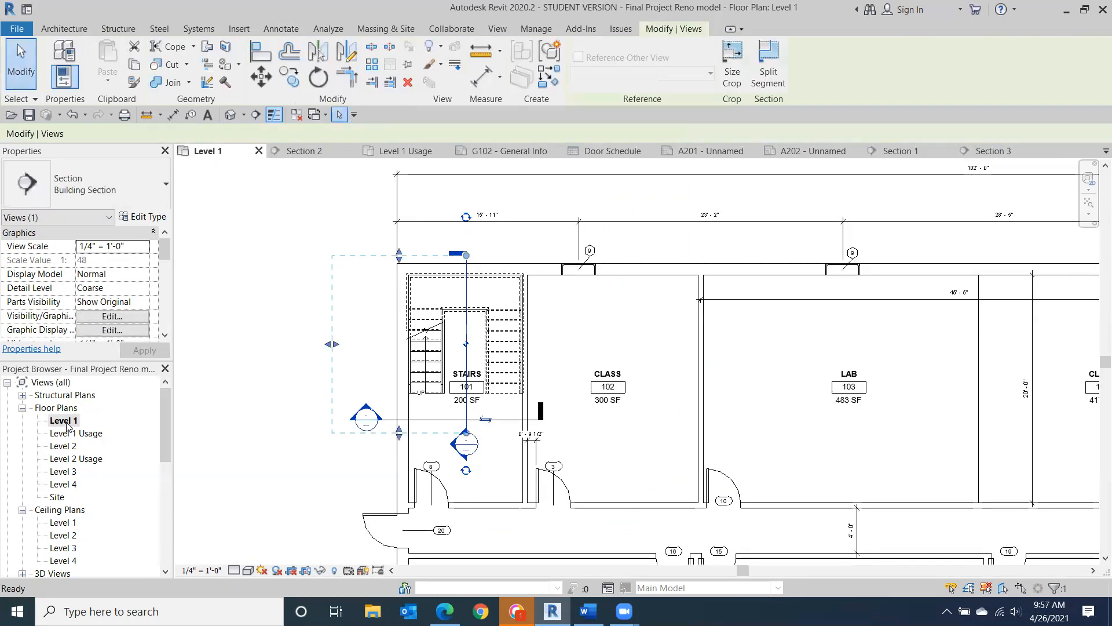
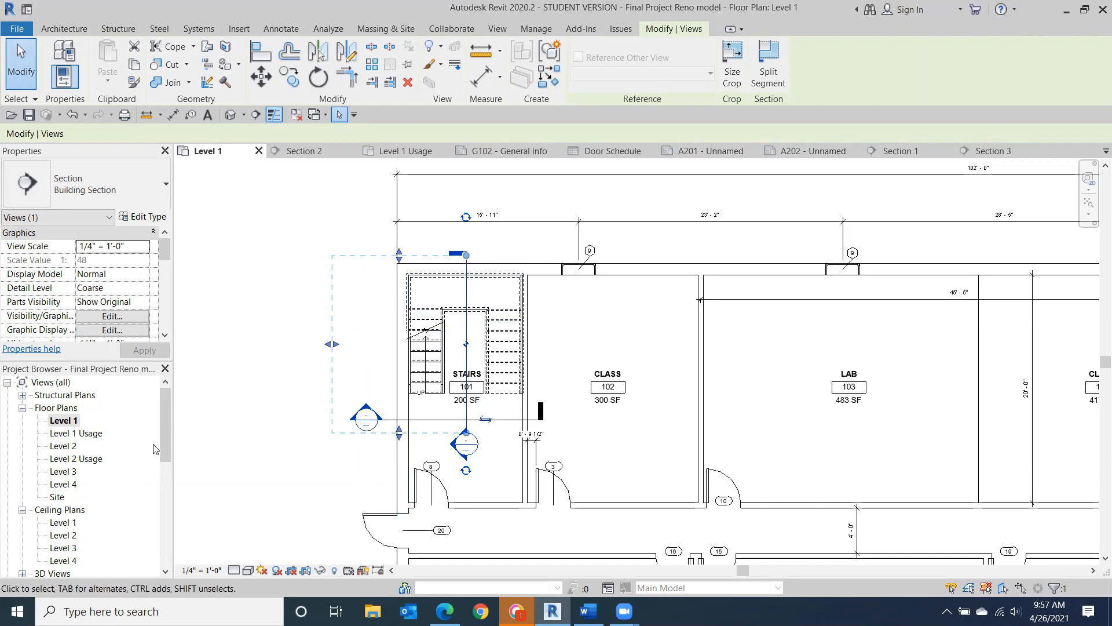
key("Escape")
scroll(164, 481, "down", 3)
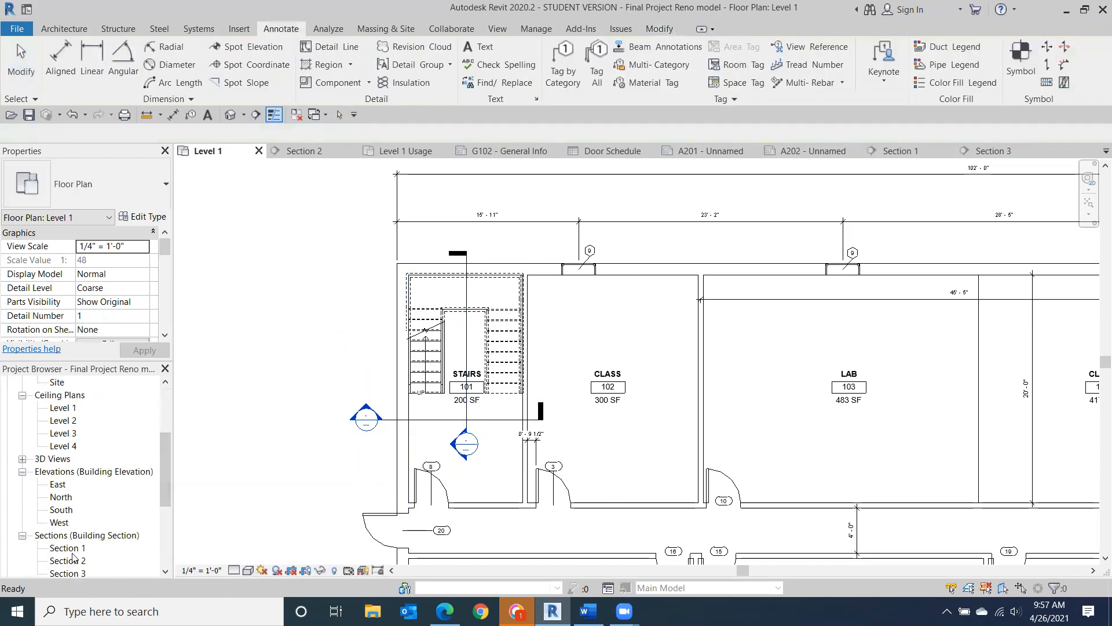
scroll(145, 521, "down", 2)
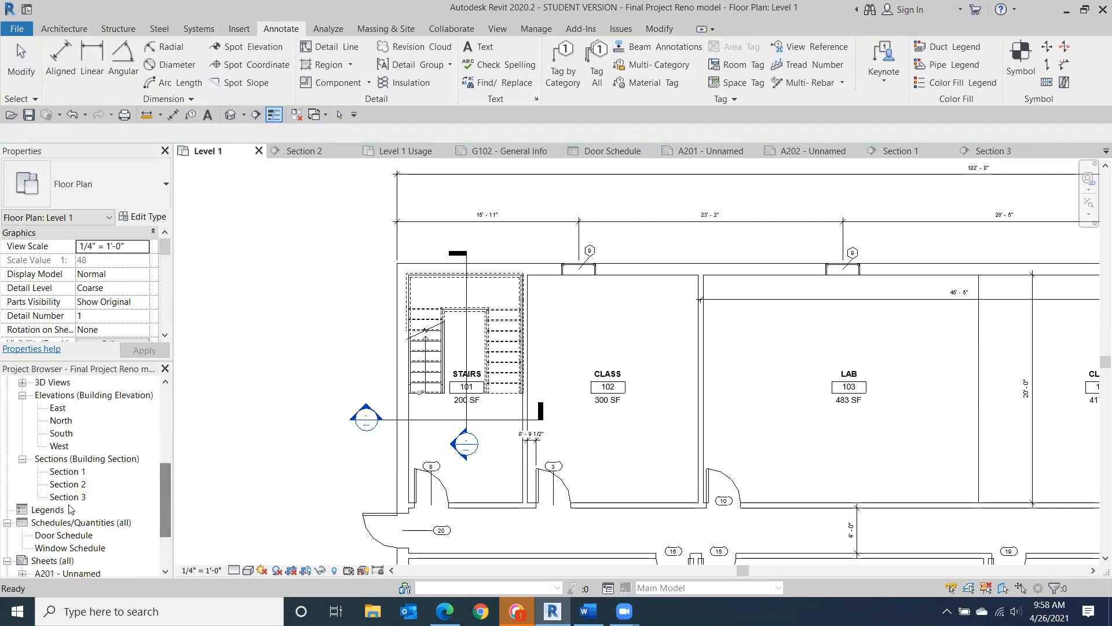
left_click(69, 497)
double_click(69, 497)
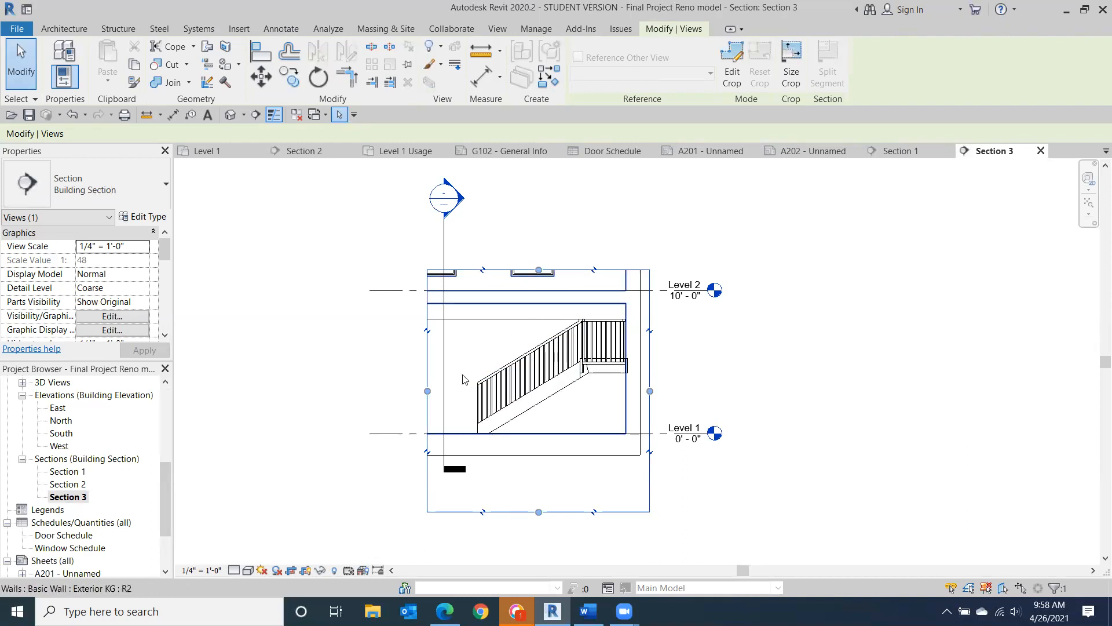
- Locate sheet A202 in the project, and check the Final Project Sheet List in the browser for the building sections sheet number
left_click_drag(164, 491, 155, 542)
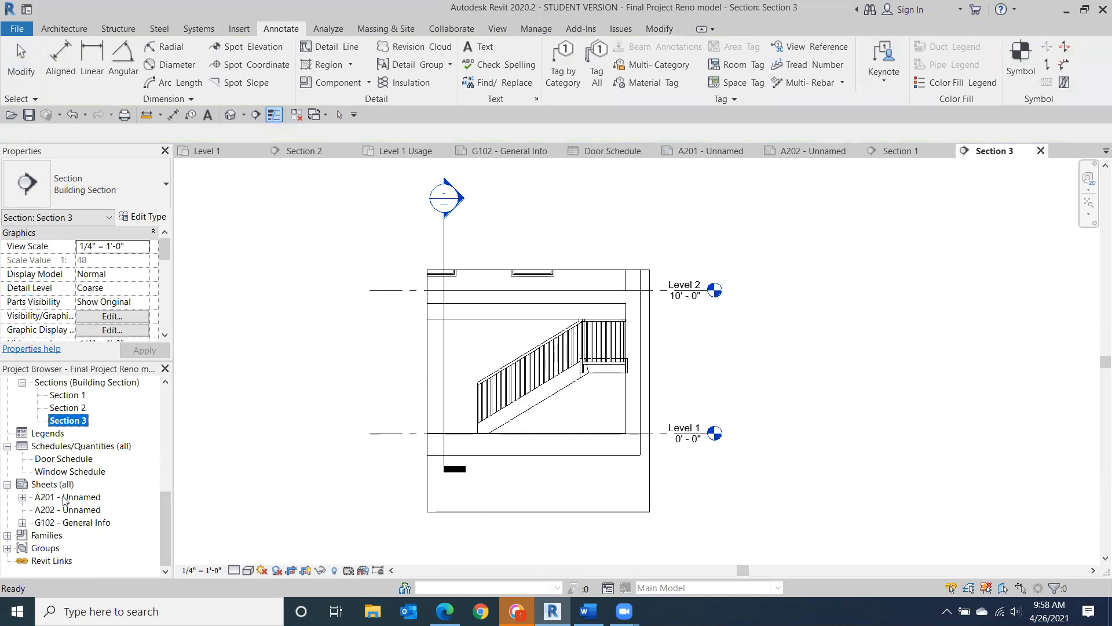
left_click(46, 510)
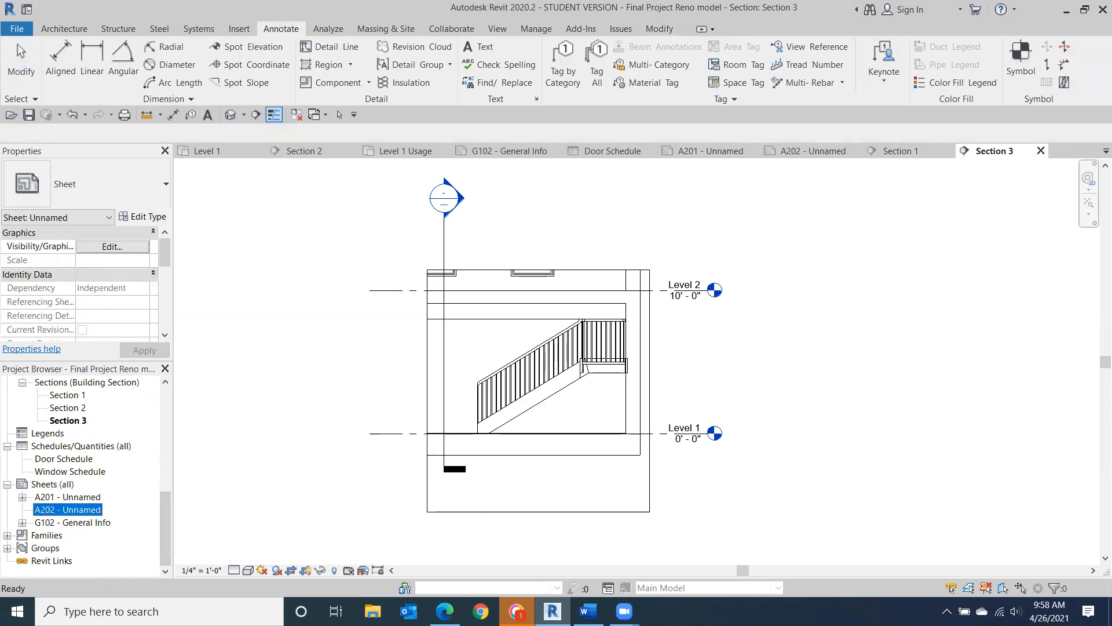
key("alt+Tab")
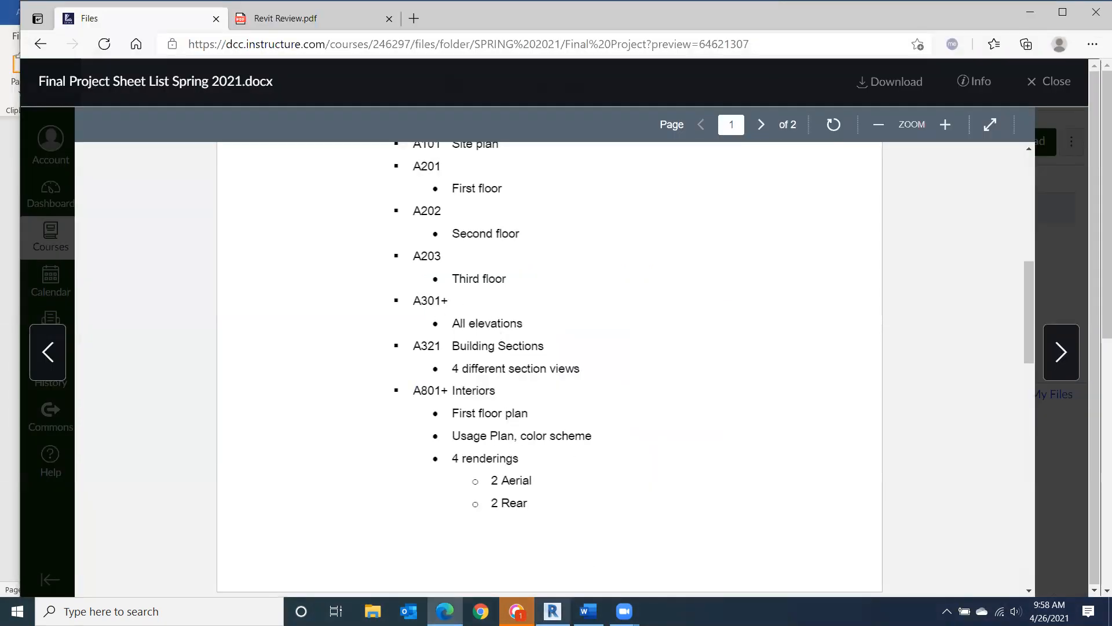
mouse_move(445, 611)
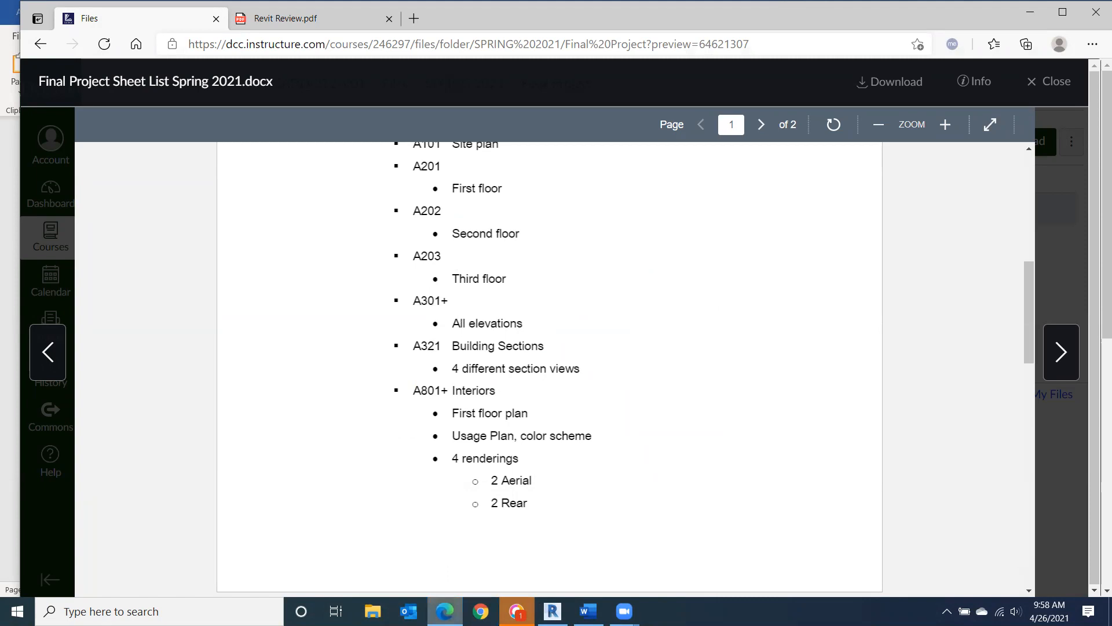
key("alt+Tab")
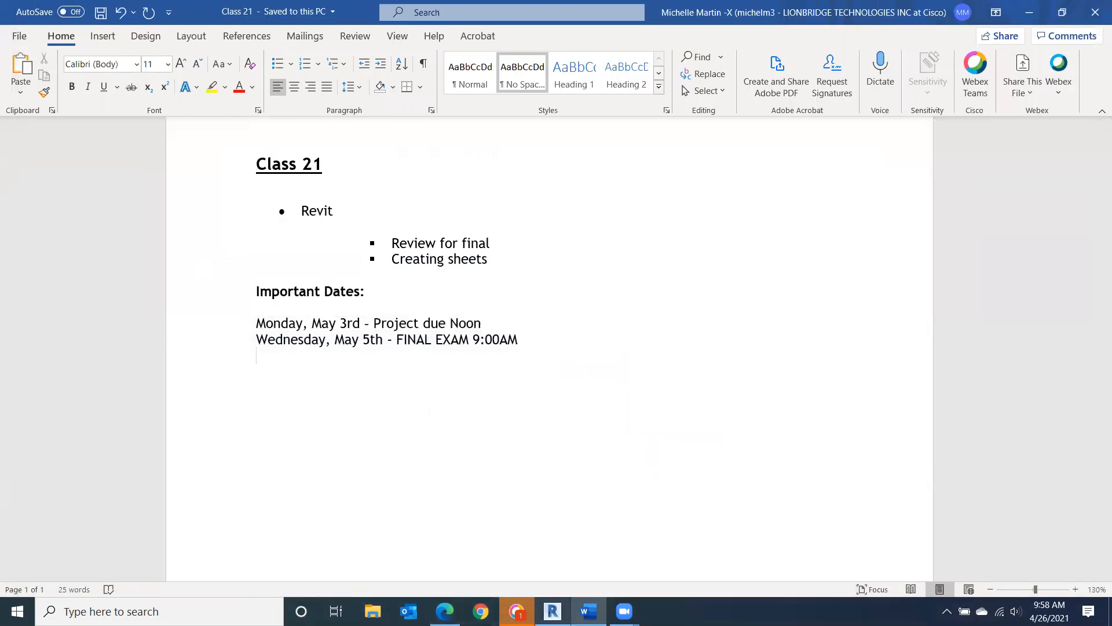
left_click(553, 611)
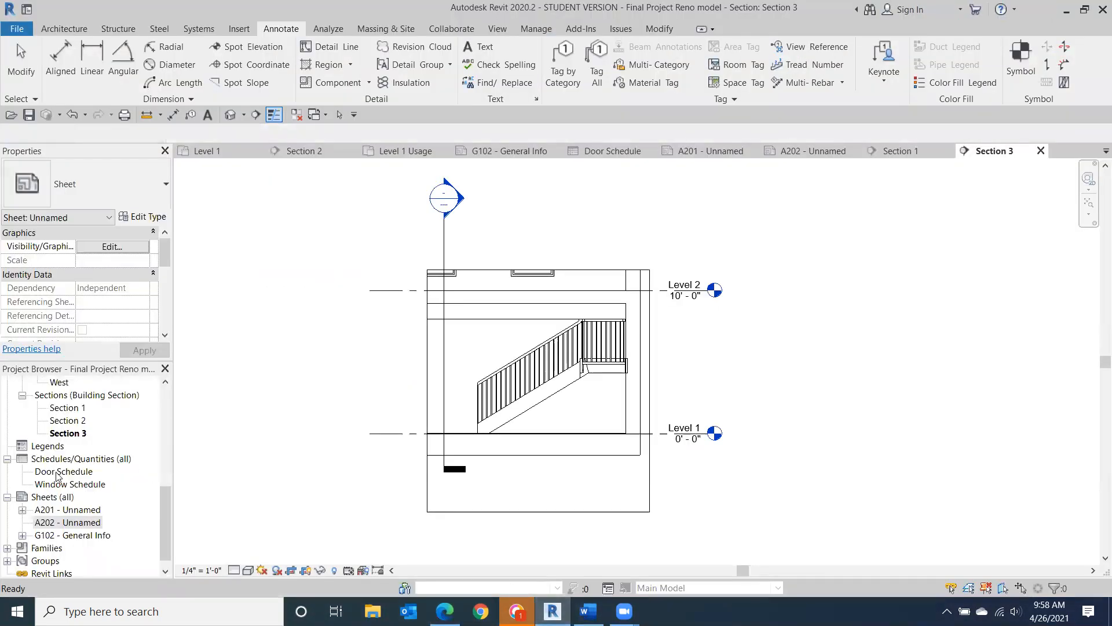
left_click(62, 523)
left_click(74, 522)
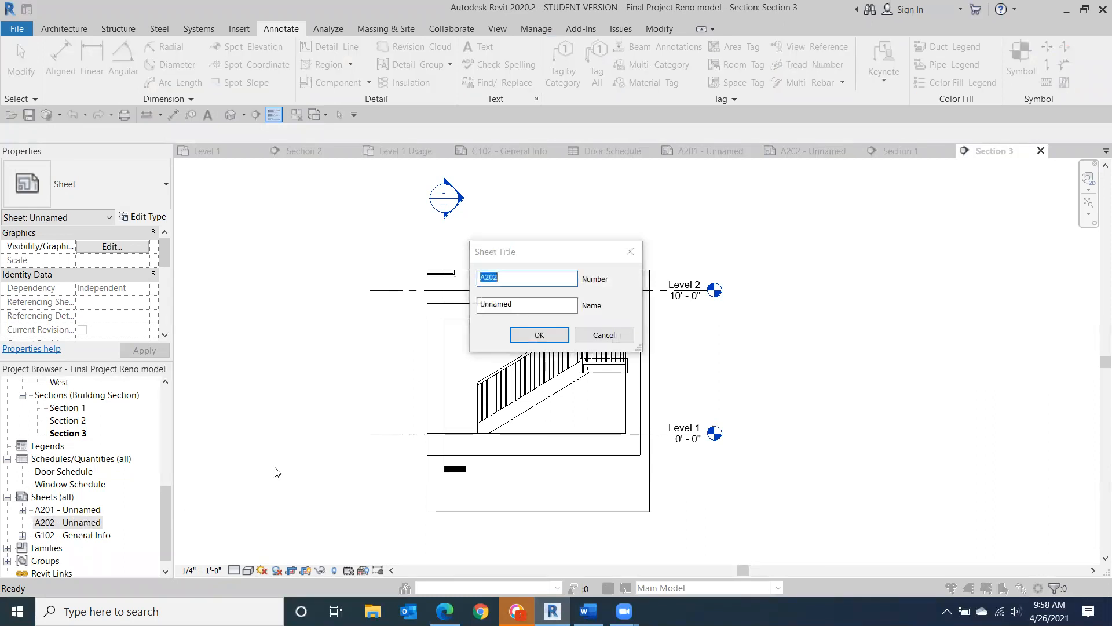
left_click(609, 338)
- Open sheet A202, recheck the required number in the browser's sheet list, and set the title block's sheet number to A321
double_click(94, 520)
scroll(850, 555, "up", 5)
left_click(845, 474)
left_click(845, 474)
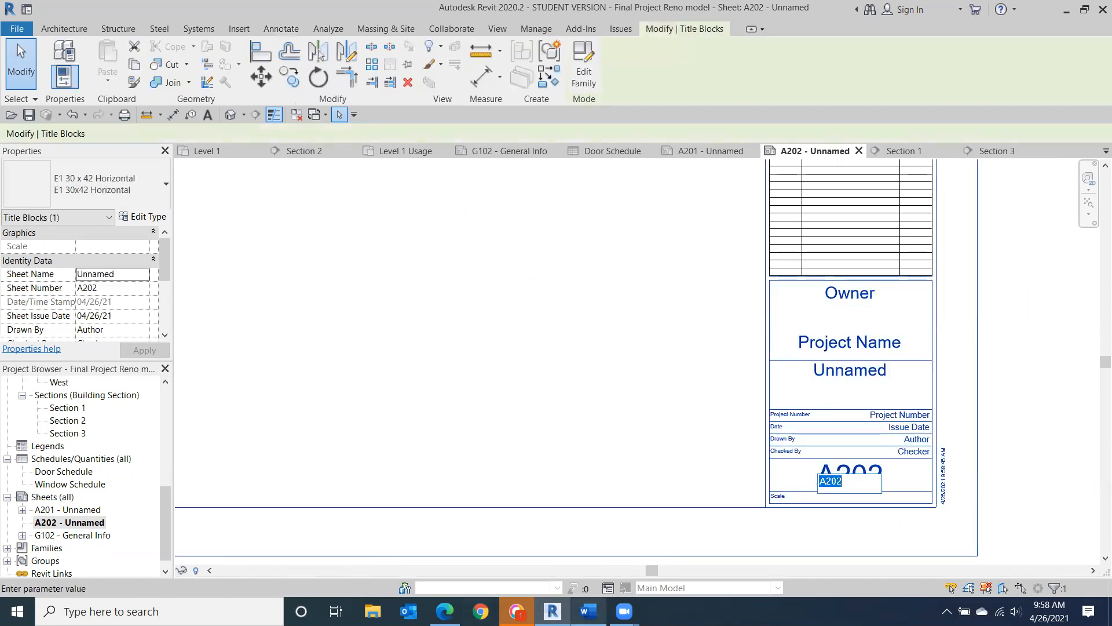
left_click(843, 481)
right_click(553, 611)
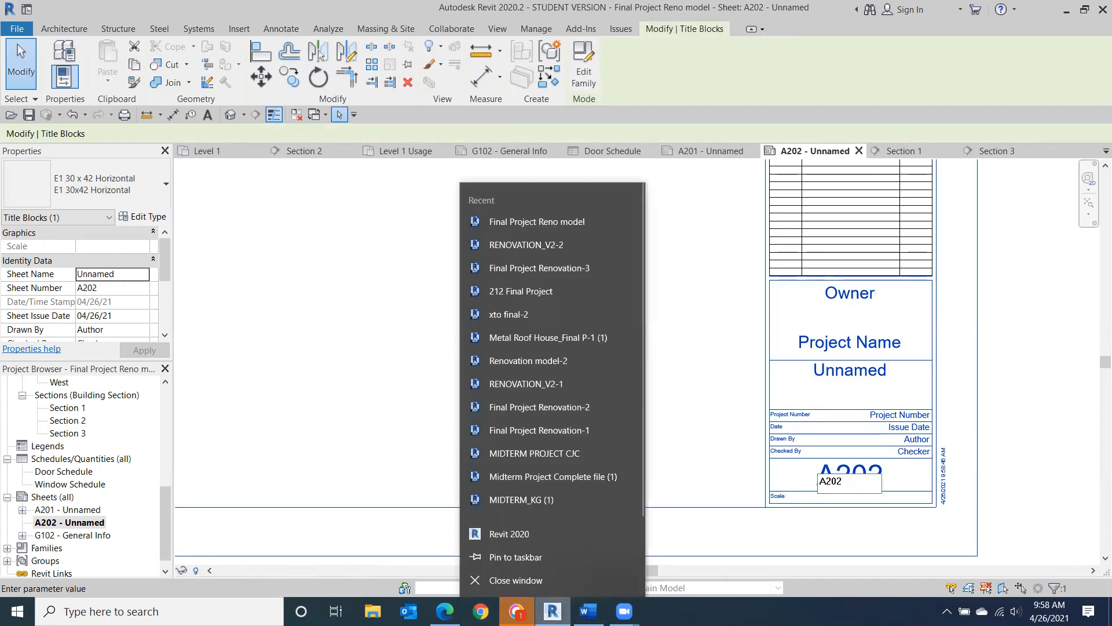
left_click(588, 611)
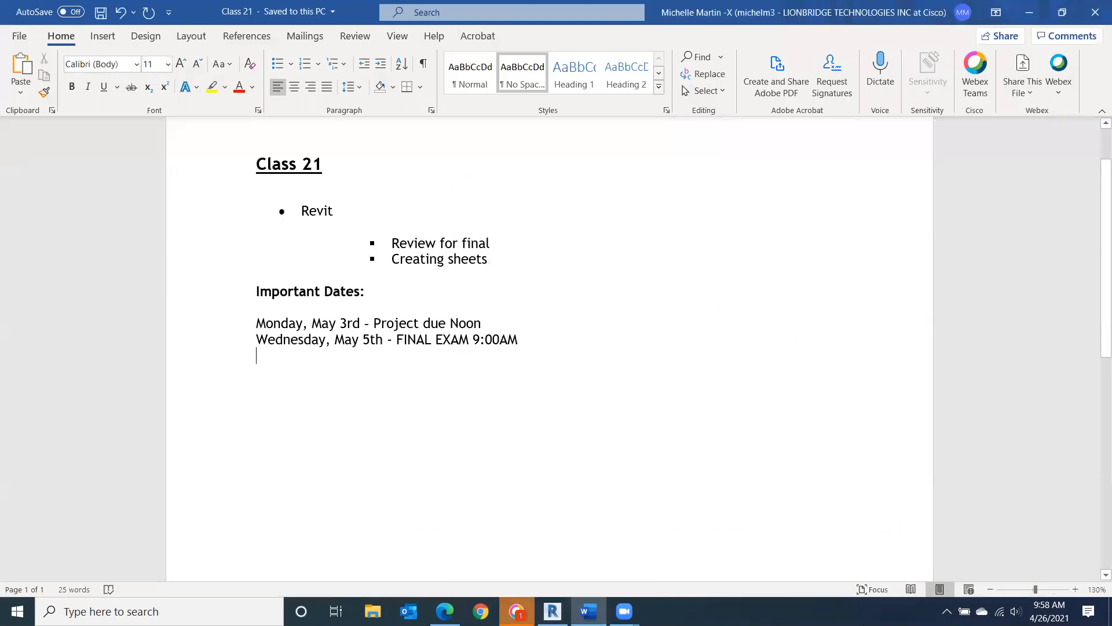
left_click(444, 611)
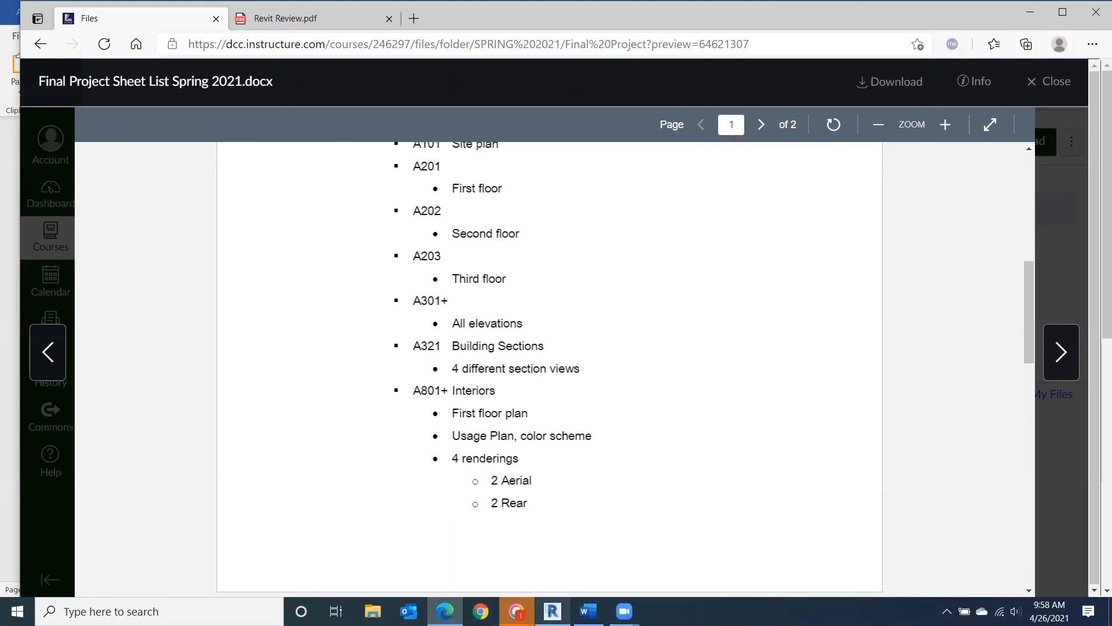
left_click(552, 611)
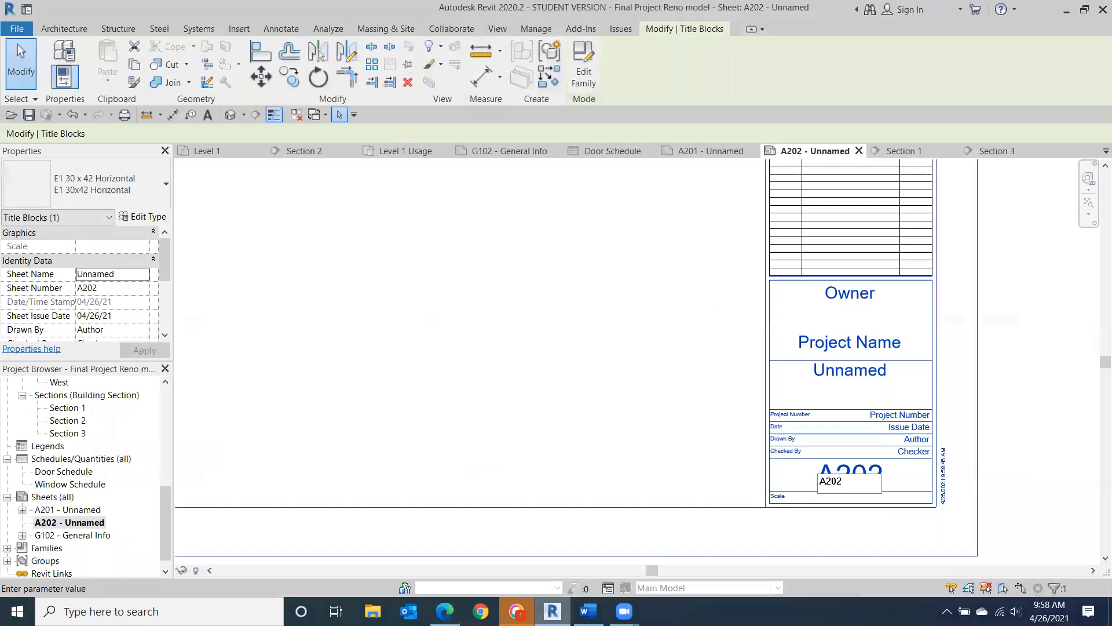
double_click(845, 474)
type("A")
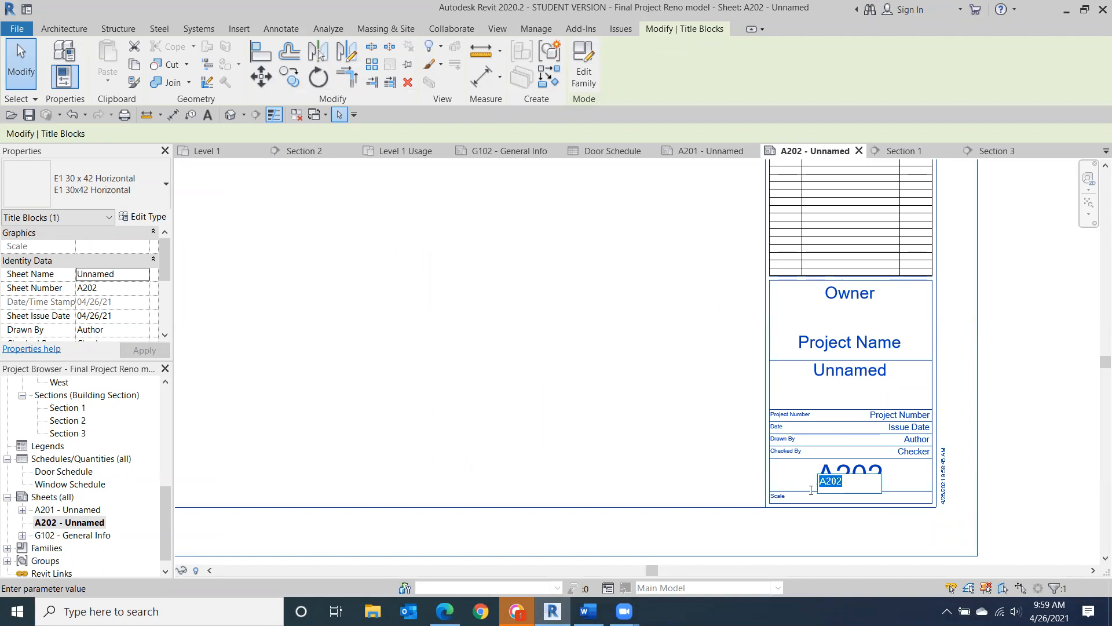
type("32")
key("Return")
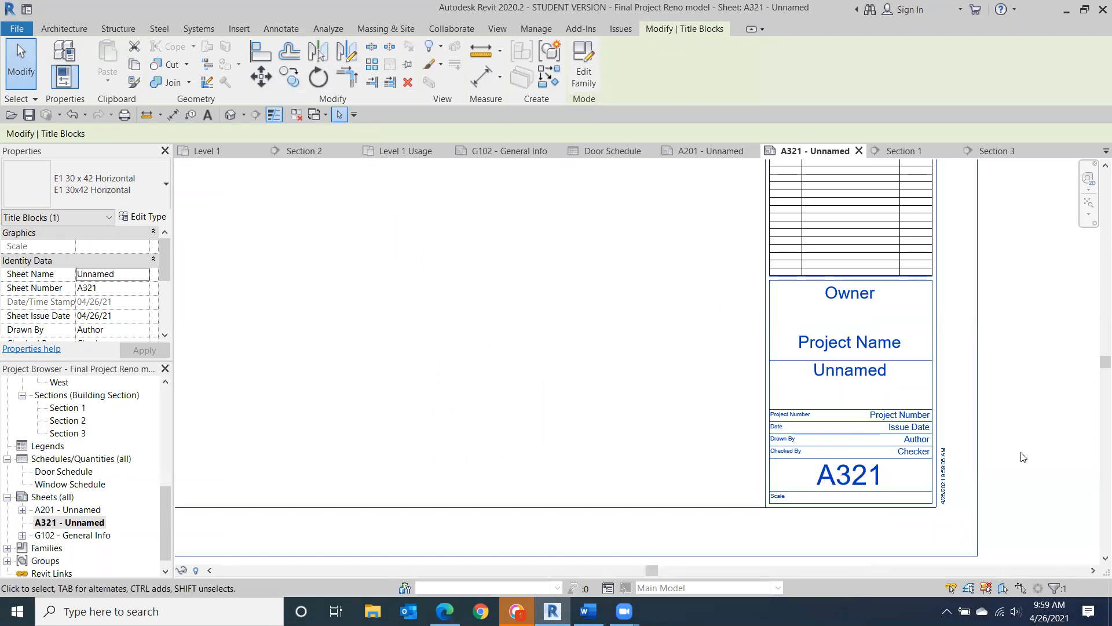
- Set the sheet name in the A321 title block to SECTION VIEWS
left_click(886, 373)
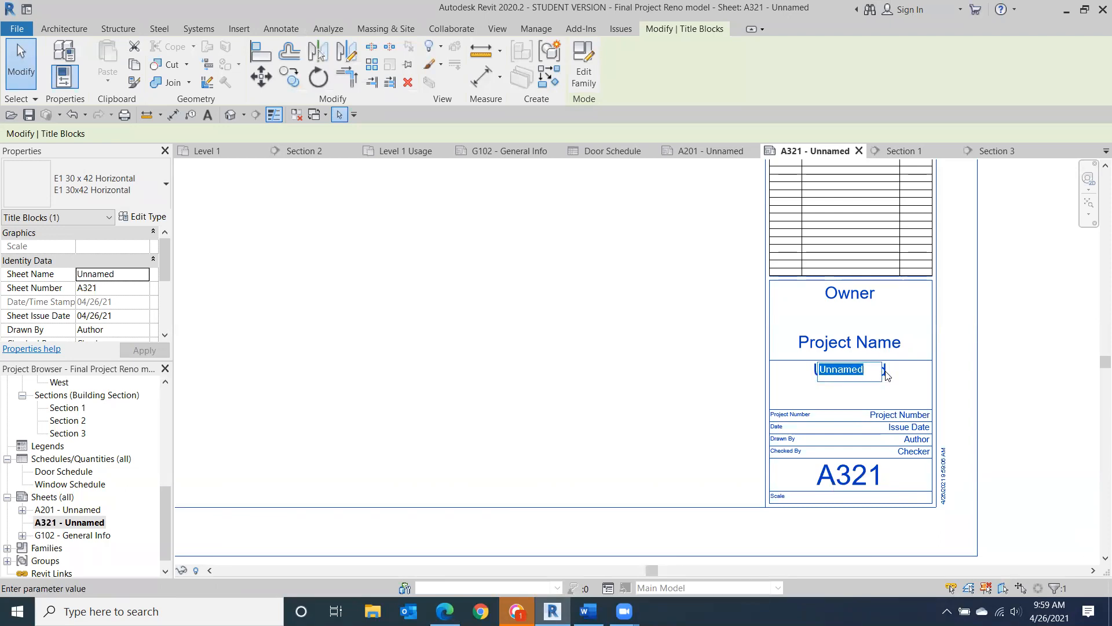
type("SECTION")
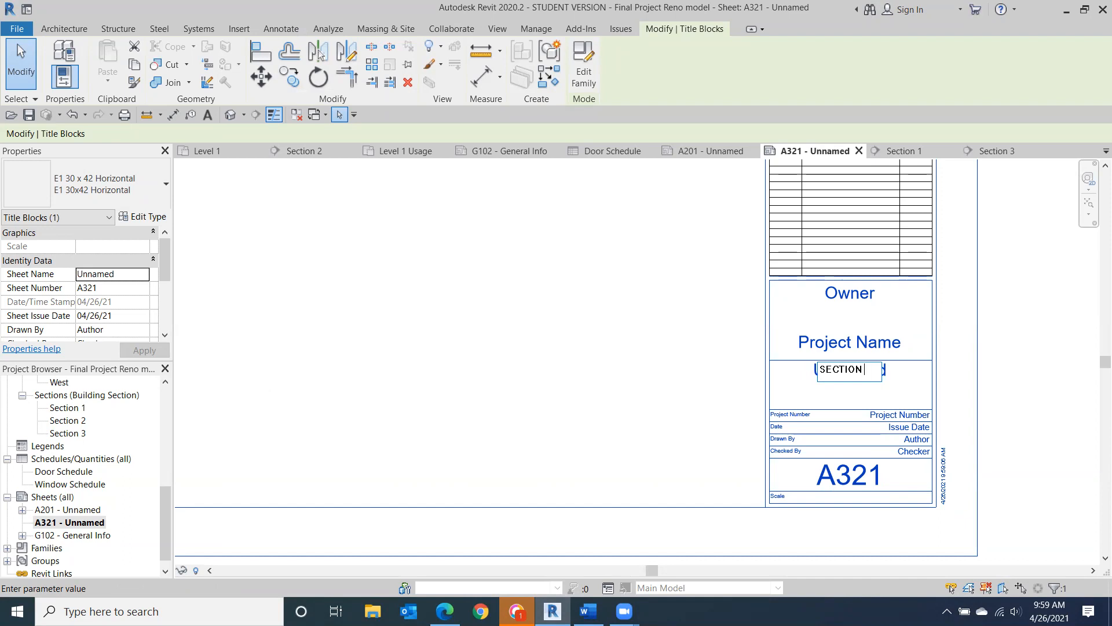
type("VIEWS")
left_click(1020, 427)
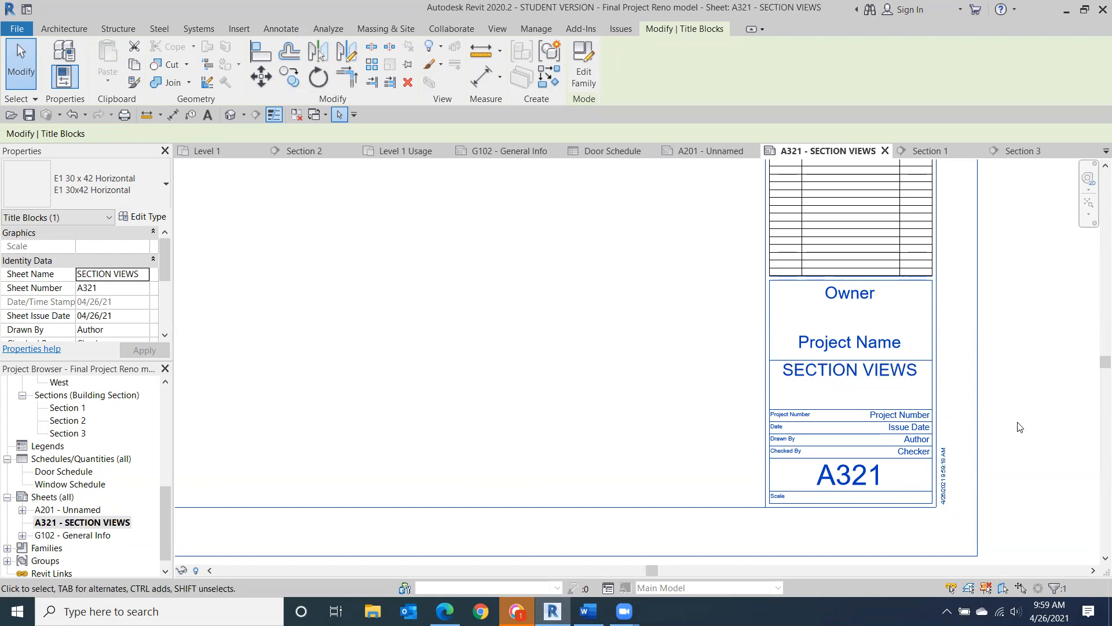
- Place the Section 1 view in the upper-left area of sheet A321
scroll(509, 348, "down", 2)
middle_click_drag(591, 439, 712, 527)
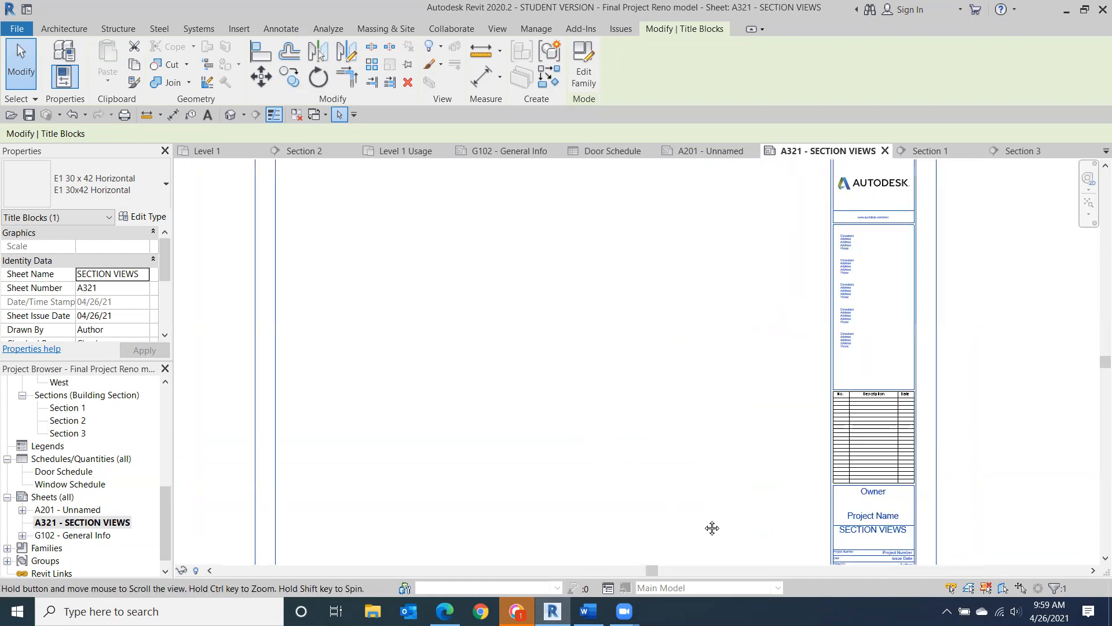
scroll(712, 527, "down", 1)
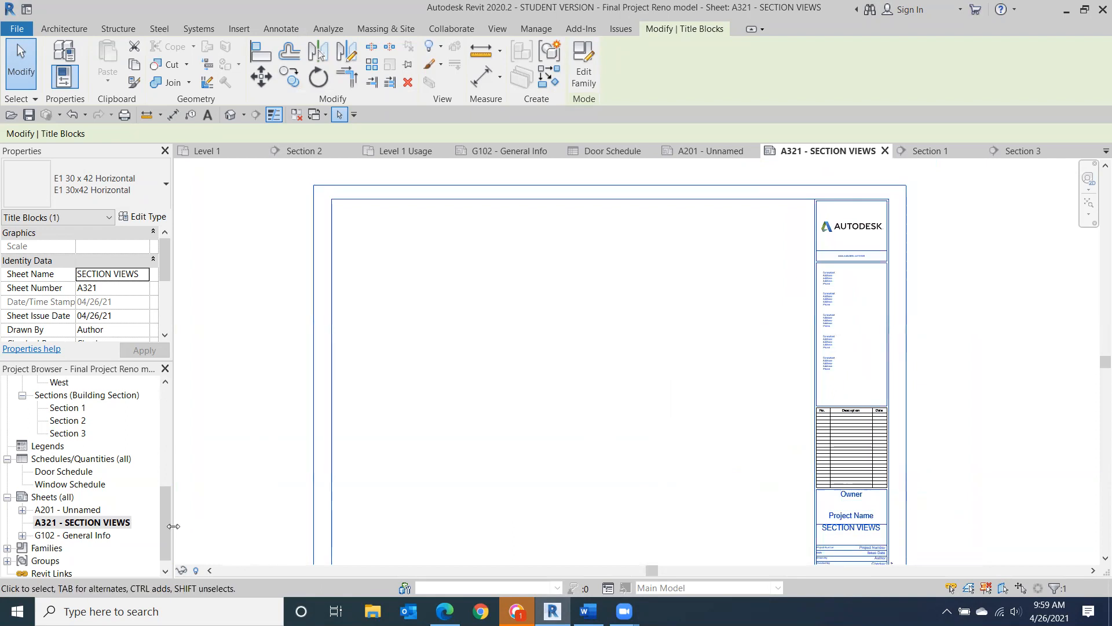
key("Escape")
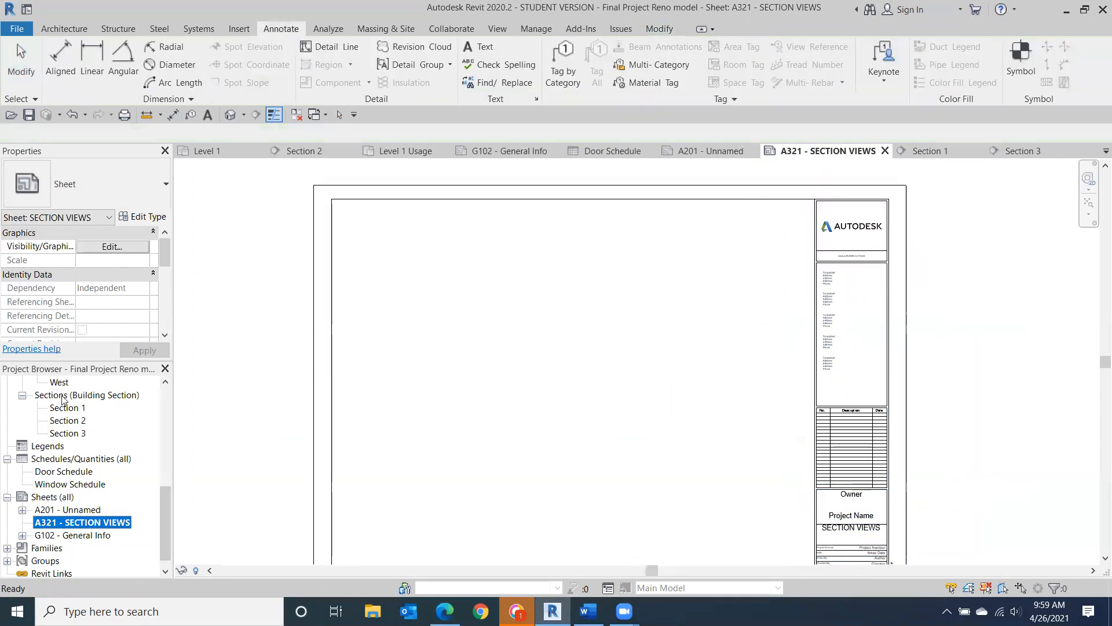
left_click(63, 407)
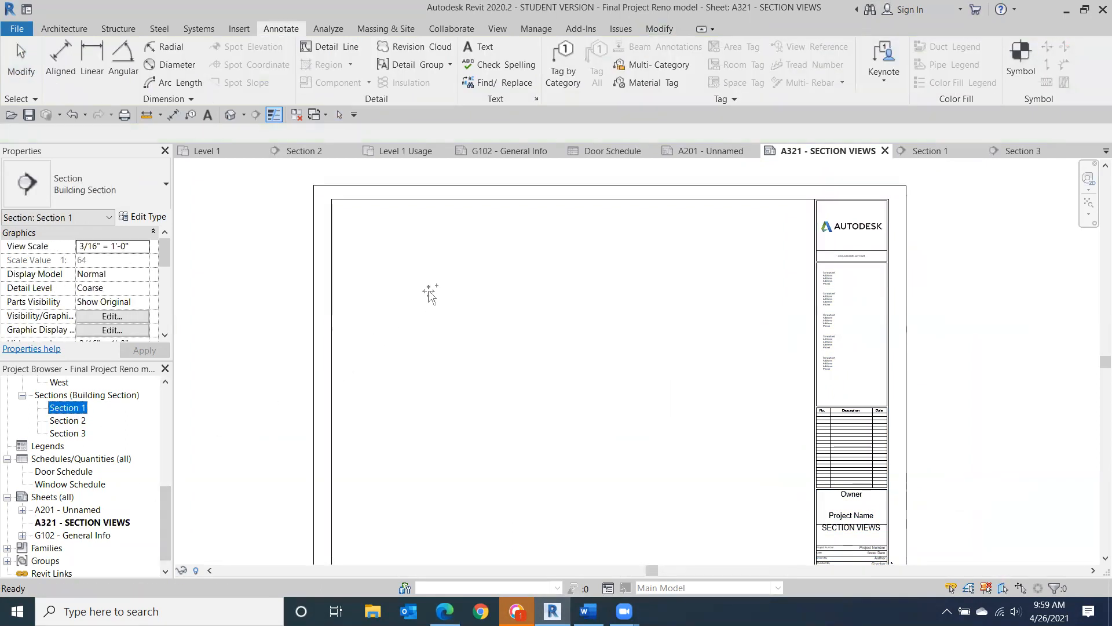
left_click_drag(438, 278, 440, 279)
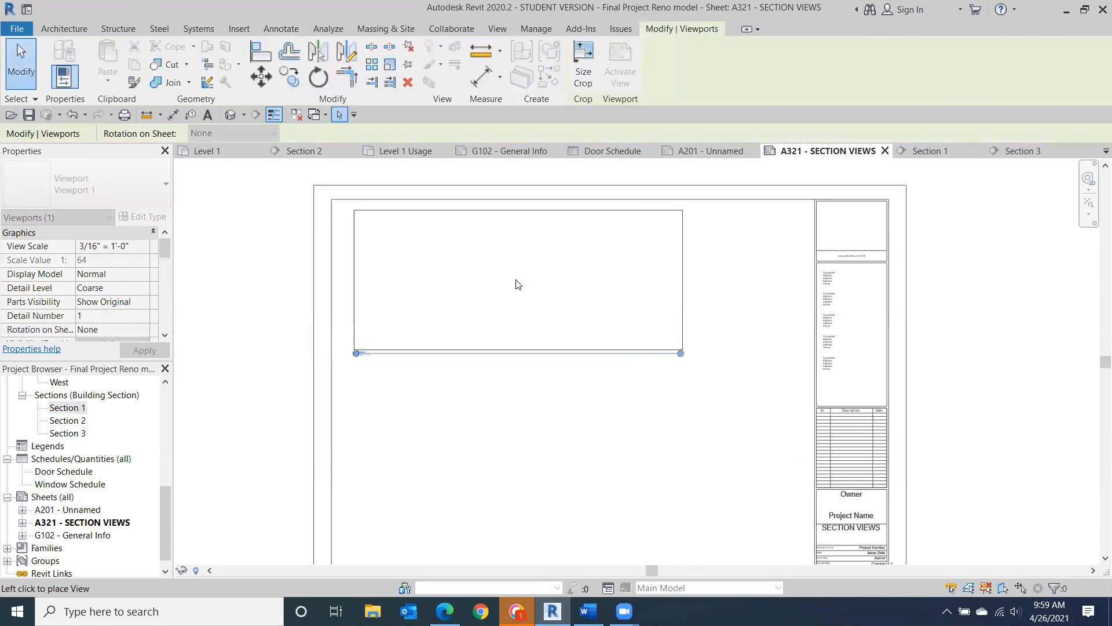
left_click(518, 283)
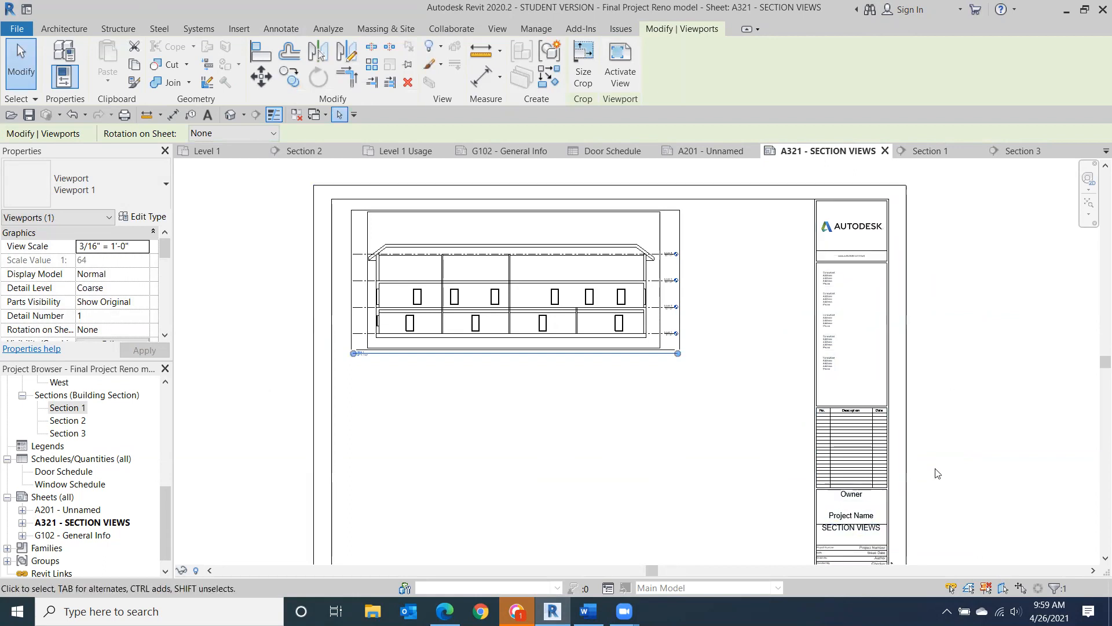
- Set the Section 1 viewport's view scale to 1/8" = 1'-0" and position it near the sheet's upper-left corner
left_click(143, 246)
left_click(143, 246)
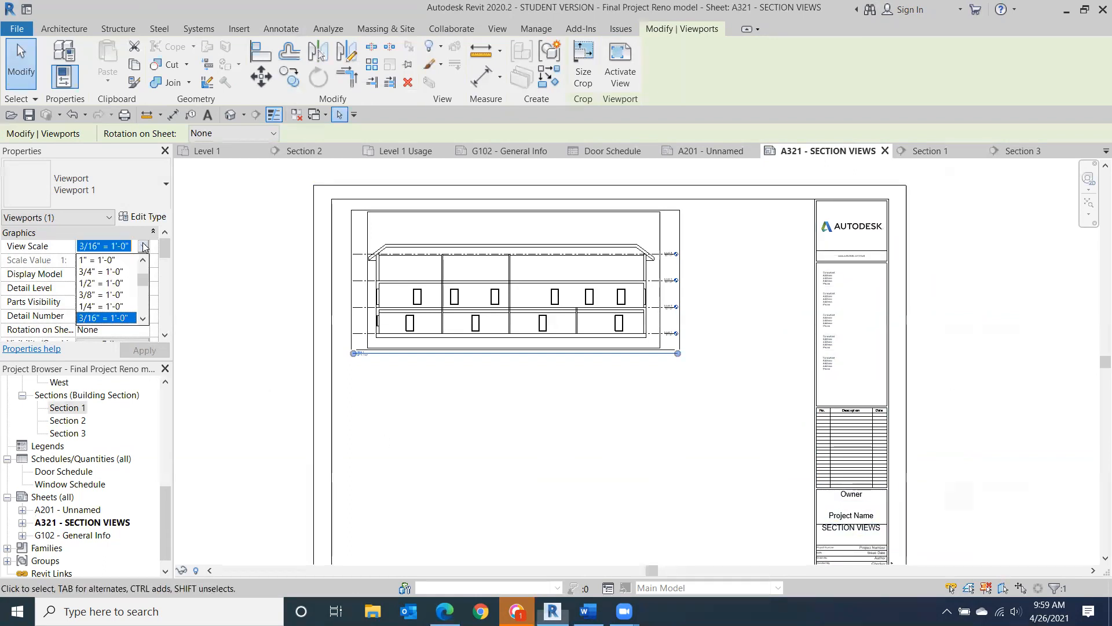
left_click(143, 317)
left_click(104, 313)
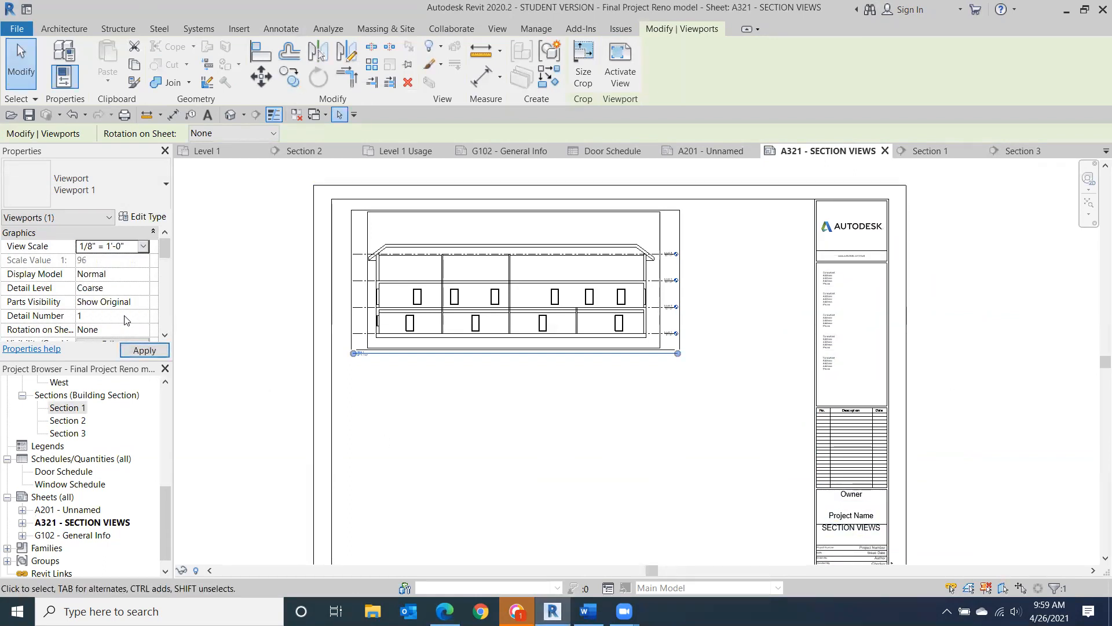
left_click(152, 351)
left_click_drag(484, 283, 491, 243)
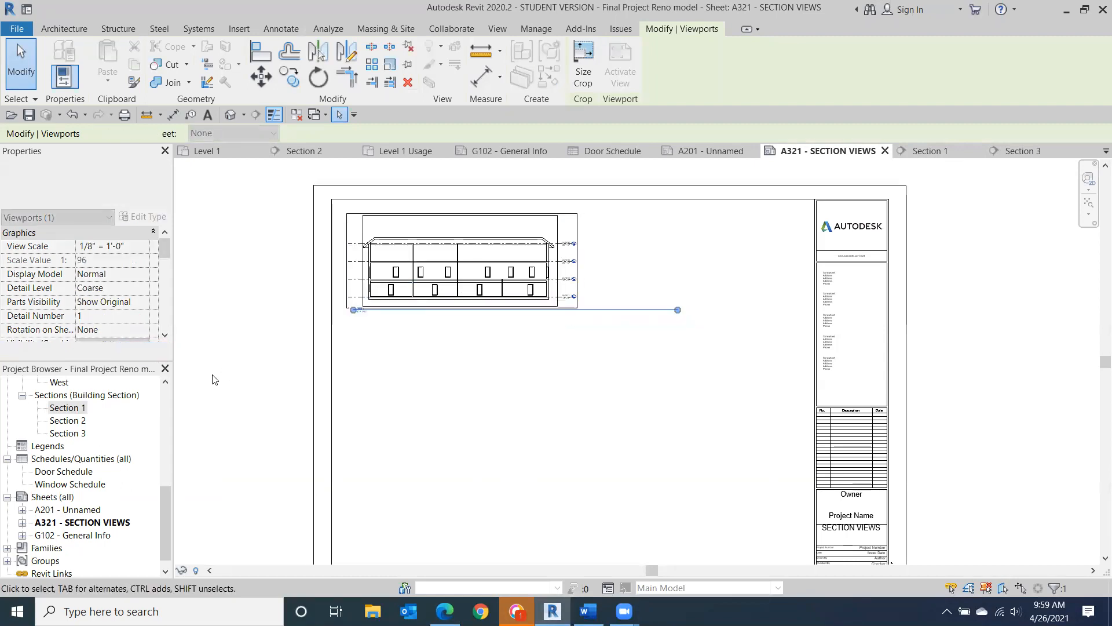
left_click(224, 385)
- Open the Section 2 view
double_click(56, 422)
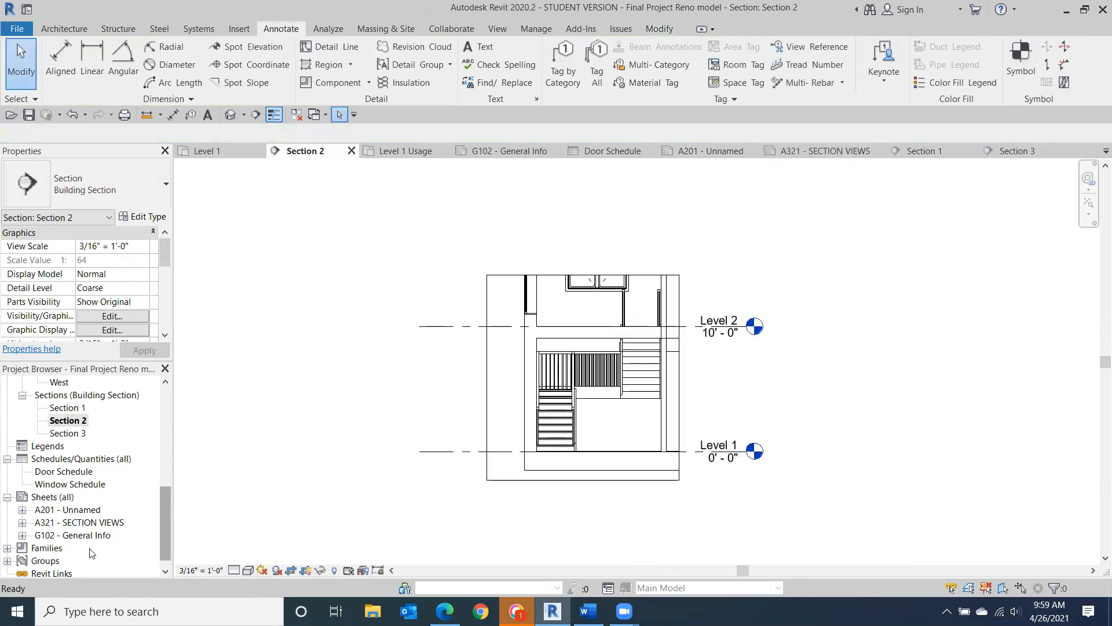
- Open sheet A321 - SECTION VIEWS and place the Section 2 view on it below the Section 1 view
double_click(82, 523)
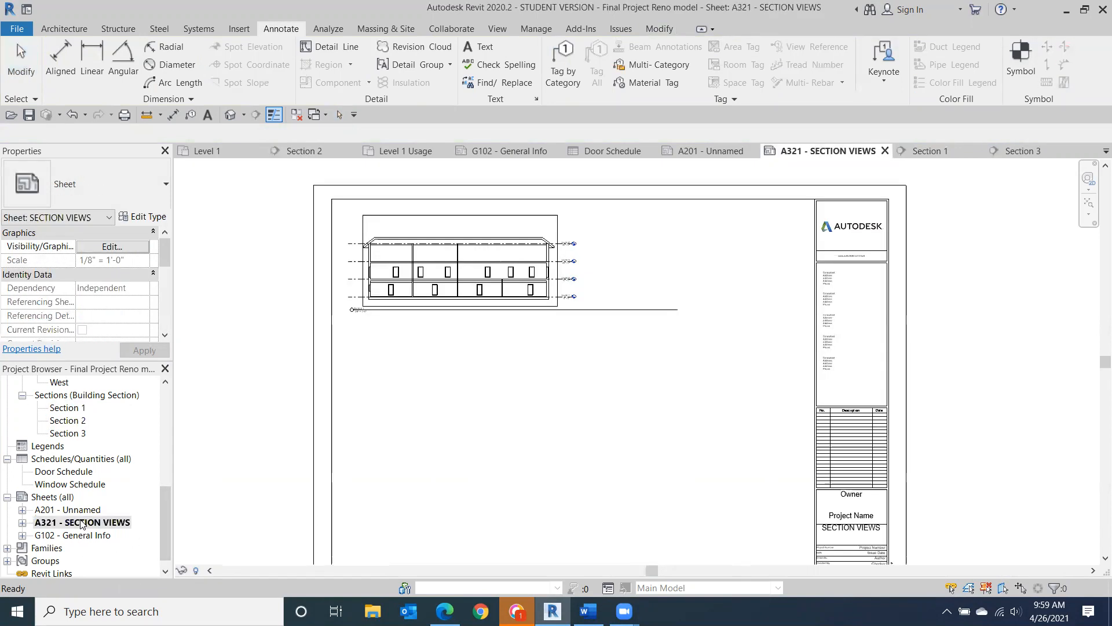
left_click(79, 422)
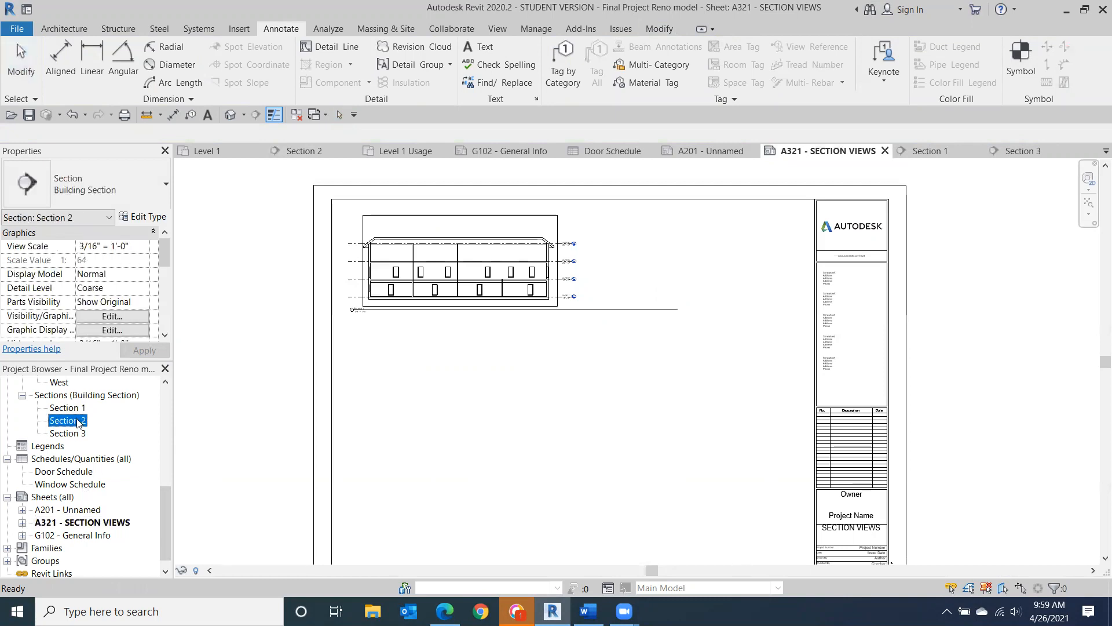
left_click_drag(77, 422, 392, 422)
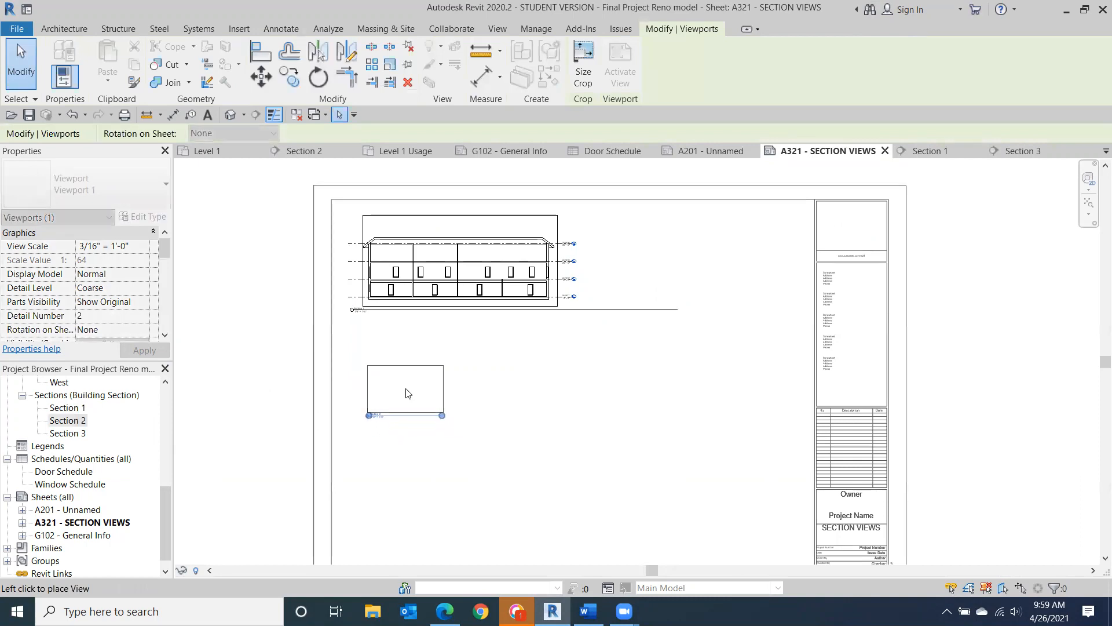
left_click(406, 390)
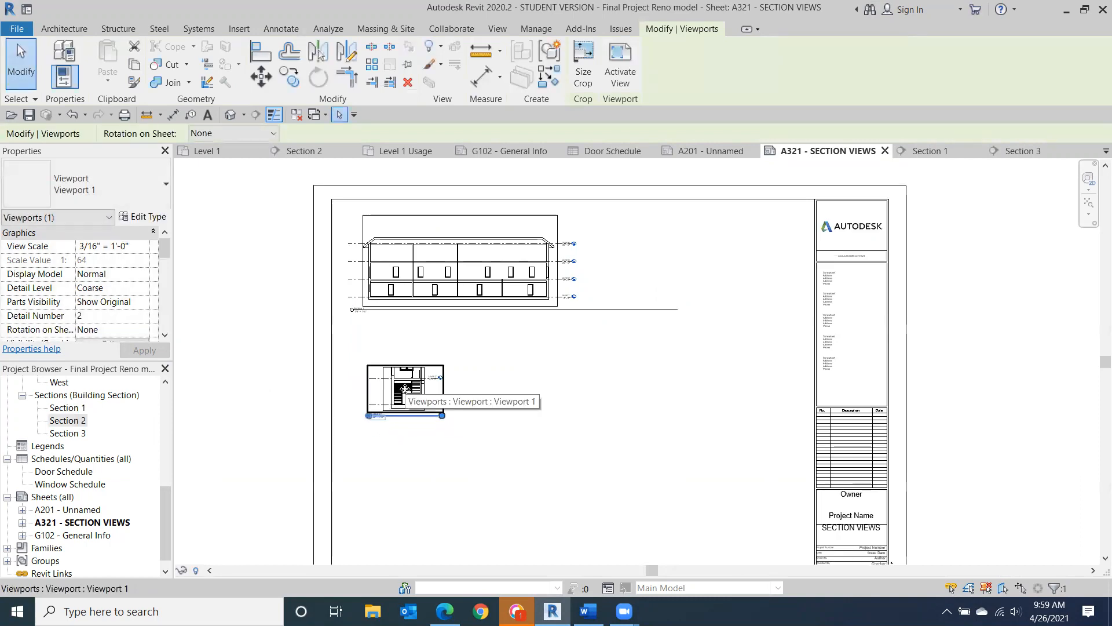
- Place the Section 3 view on the sheet to the right of the Section 2 view
left_click(68, 433)
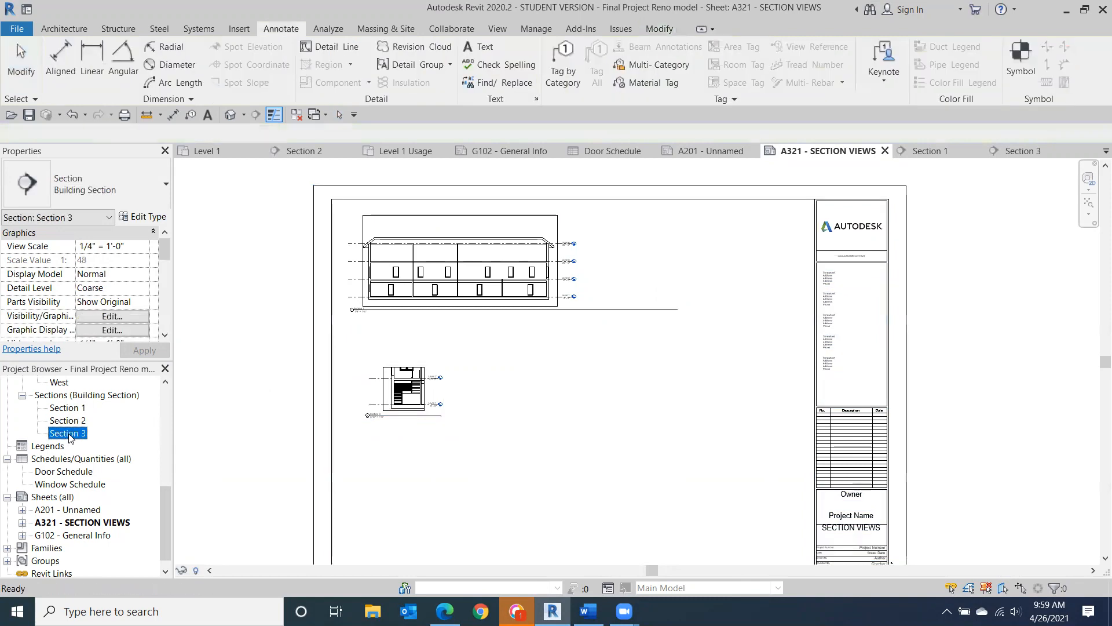
left_click(68, 433)
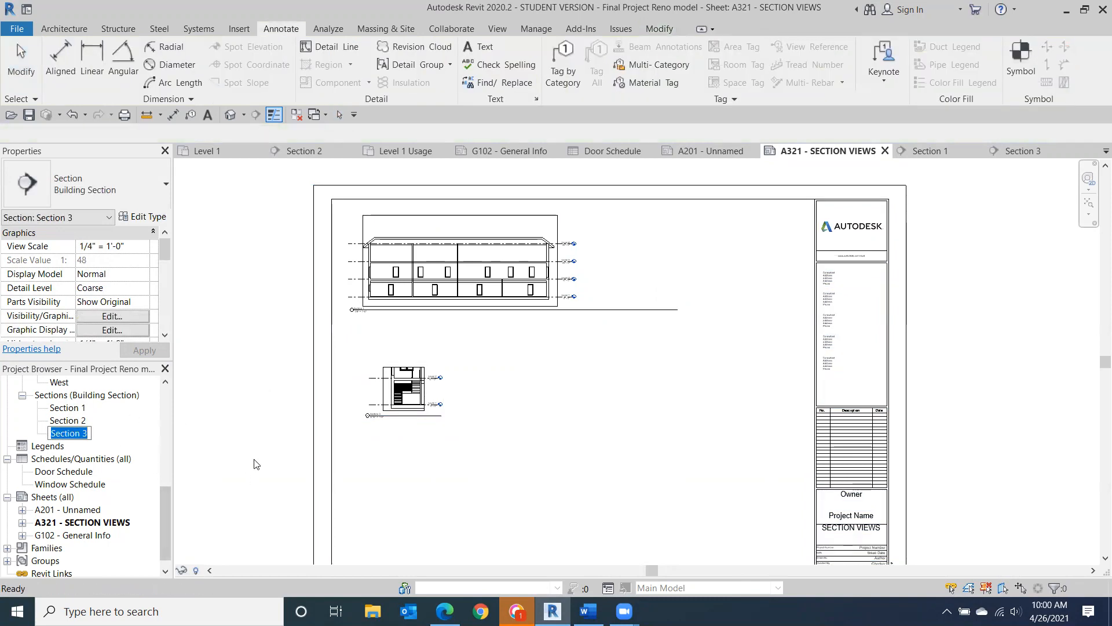
left_click(243, 462)
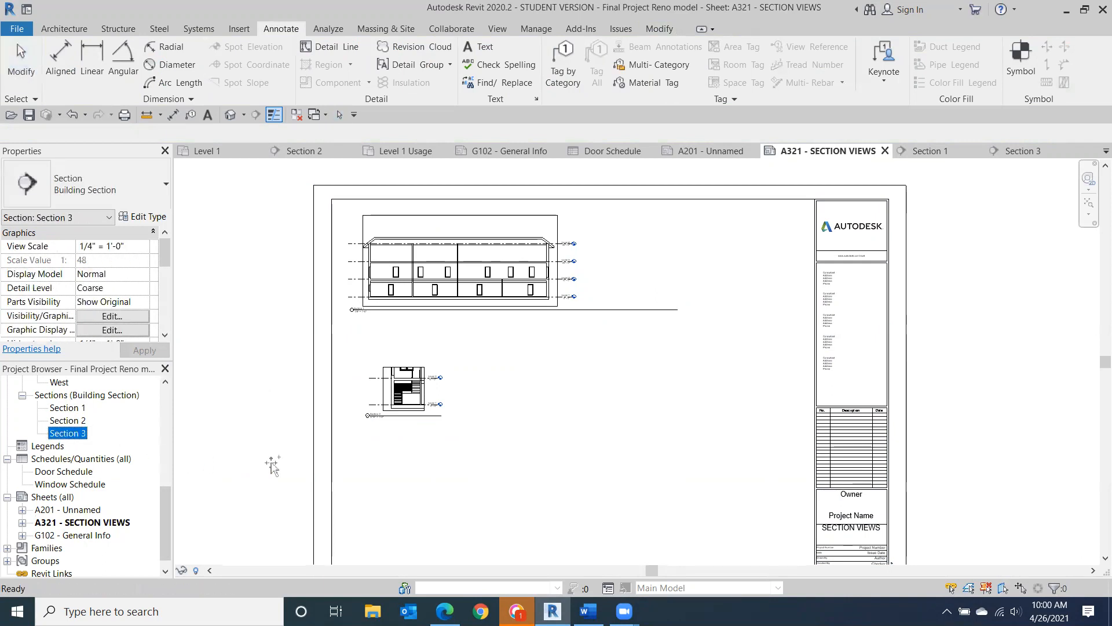
left_click_drag(503, 392, 503, 388)
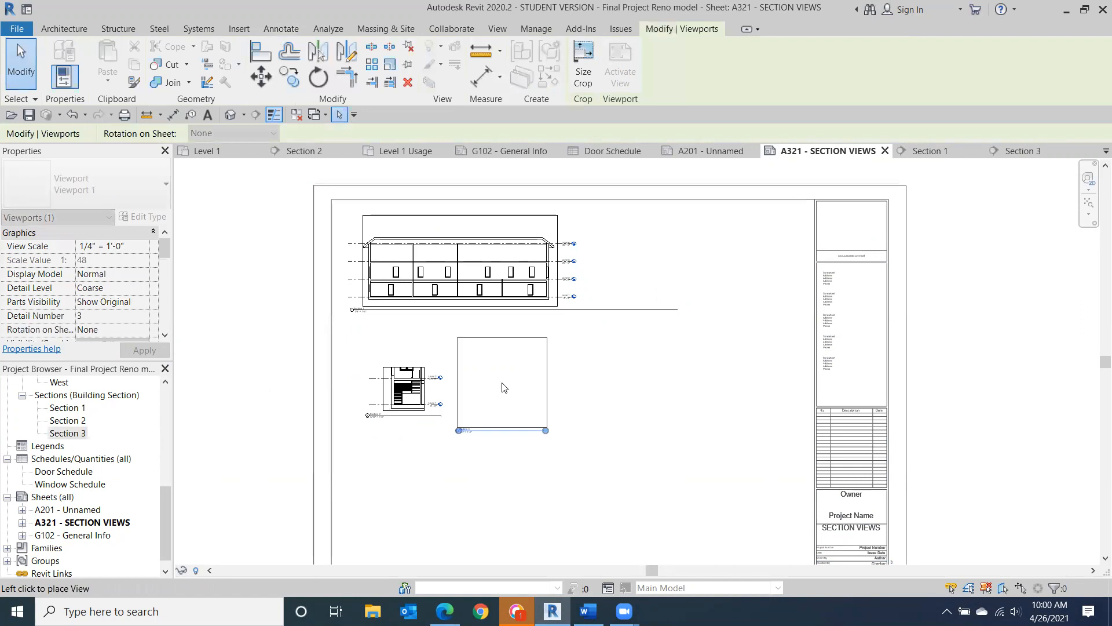
left_click(503, 388)
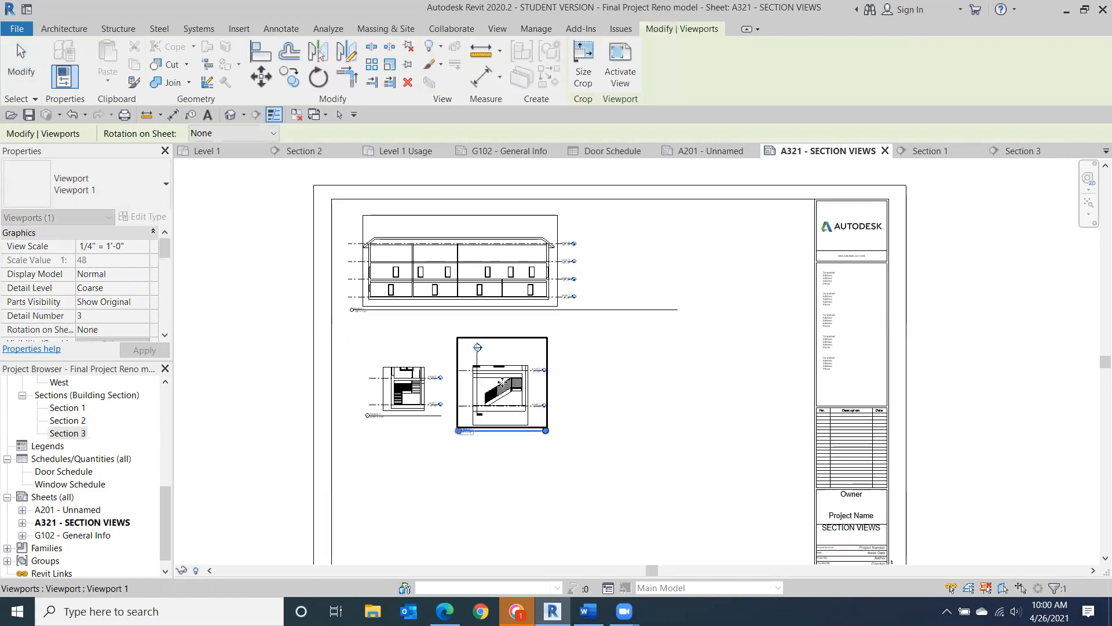
left_click_drag(503, 385, 504, 378)
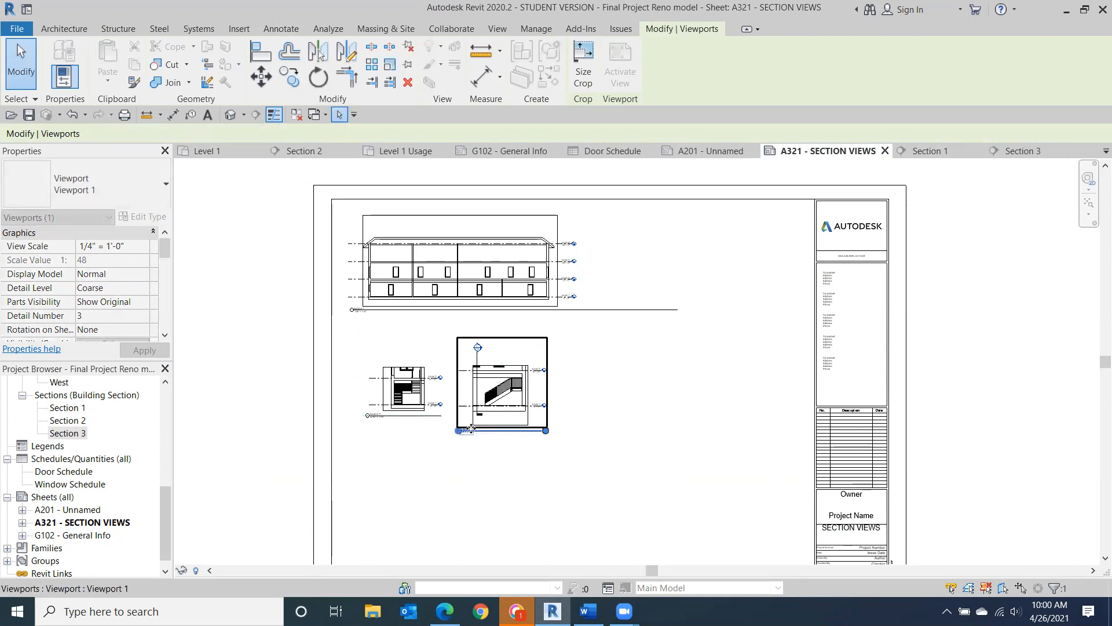
- Open the Section 2 view and rename it STAIR NORTH VIEW
scroll(463, 449, "up", 4)
scroll(452, 501, "down", 3)
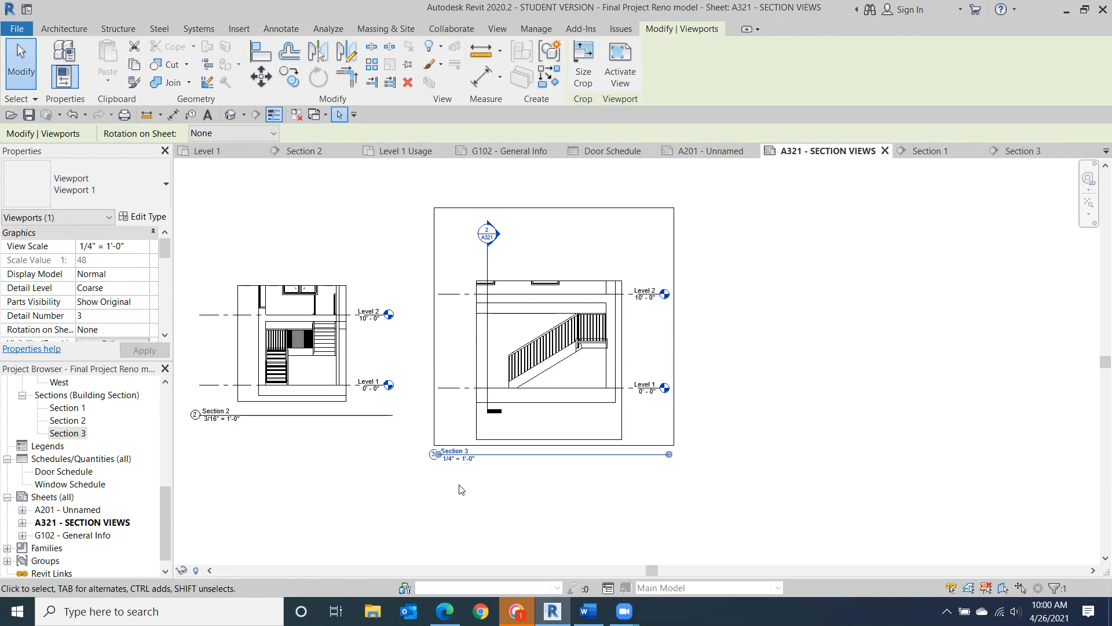
scroll(461, 490, "up", 2)
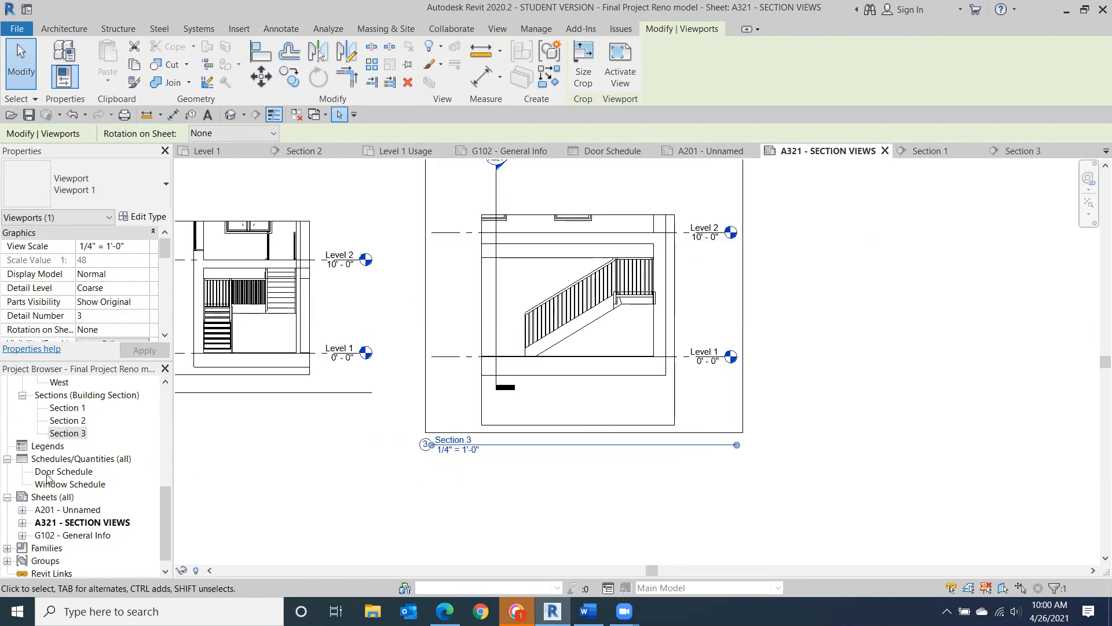
double_click(64, 421)
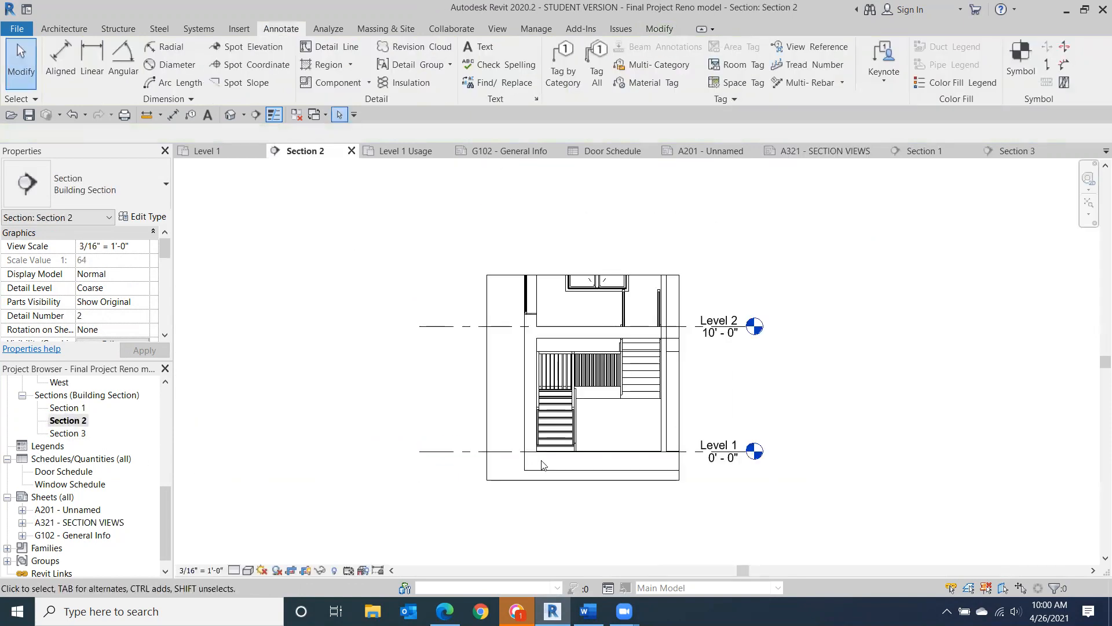
scroll(566, 492, "down", 2)
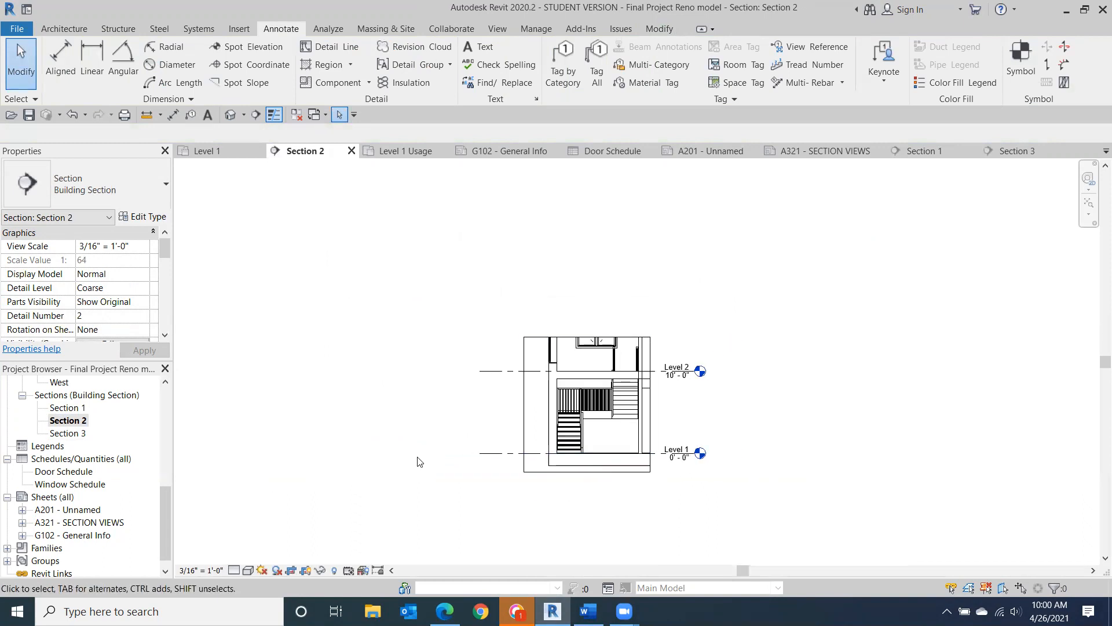
middle_click_drag(607, 476, 593, 379)
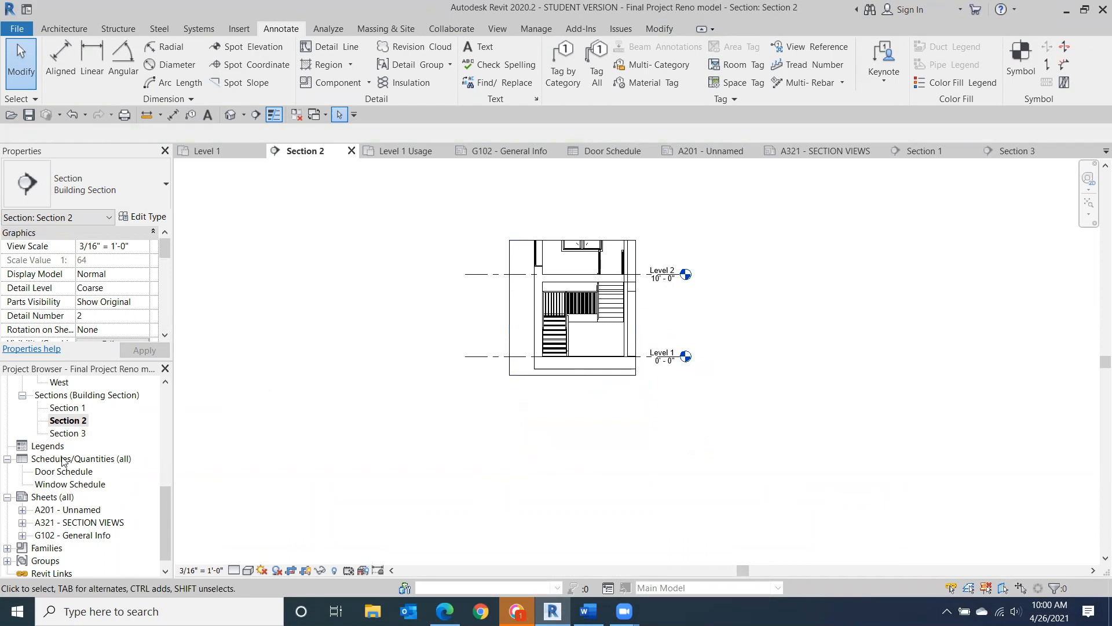
right_click(66, 422)
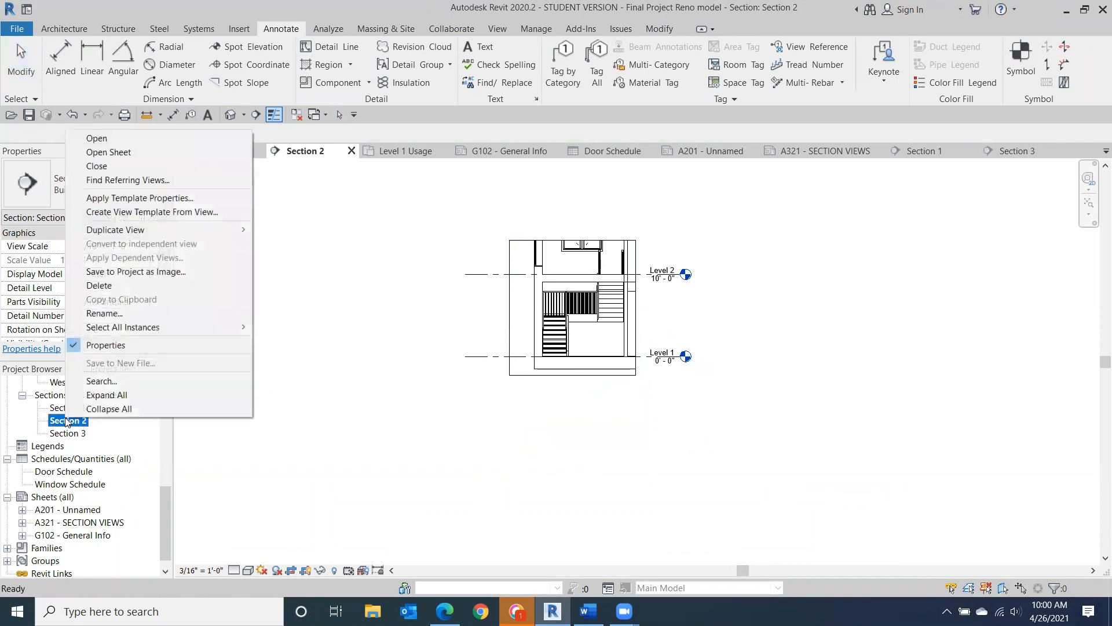
left_click(102, 313)
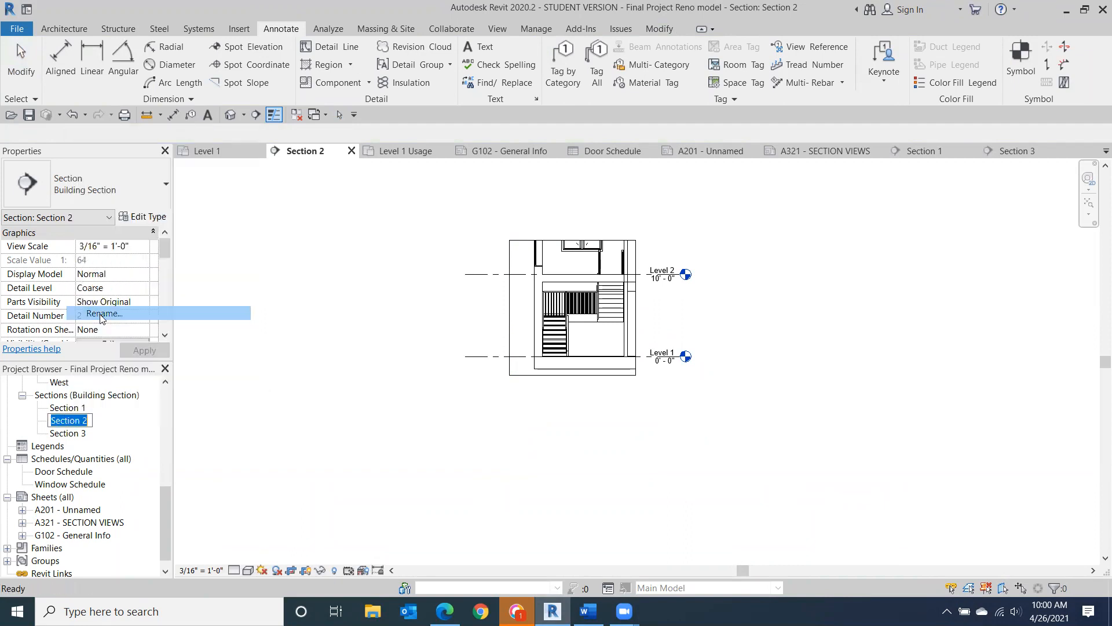
type("S")
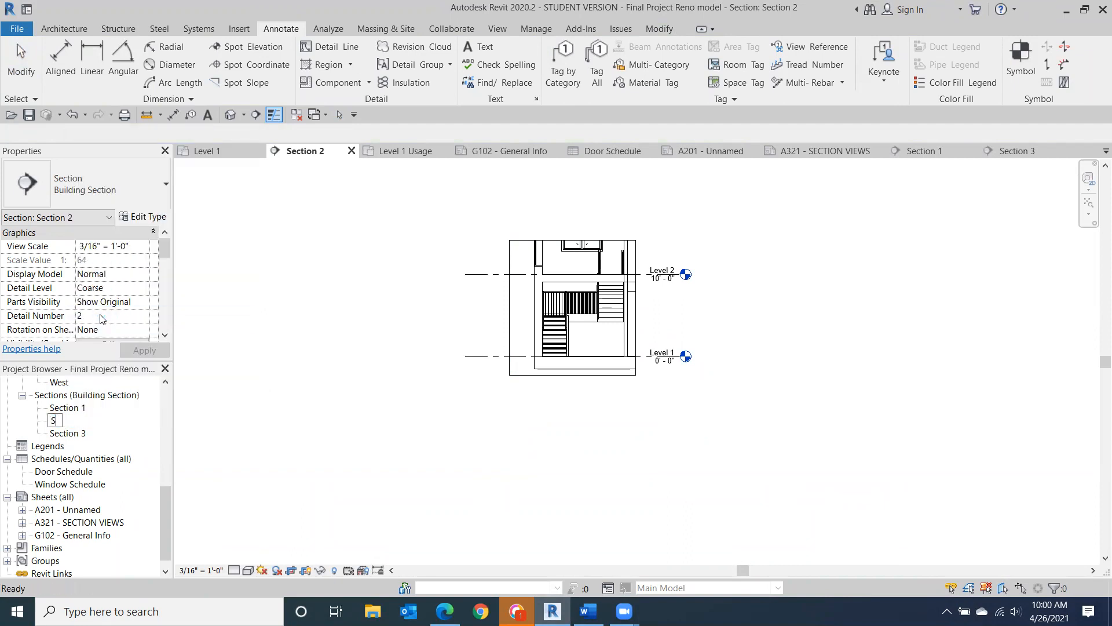
type("TAIR NORTH VIEW")
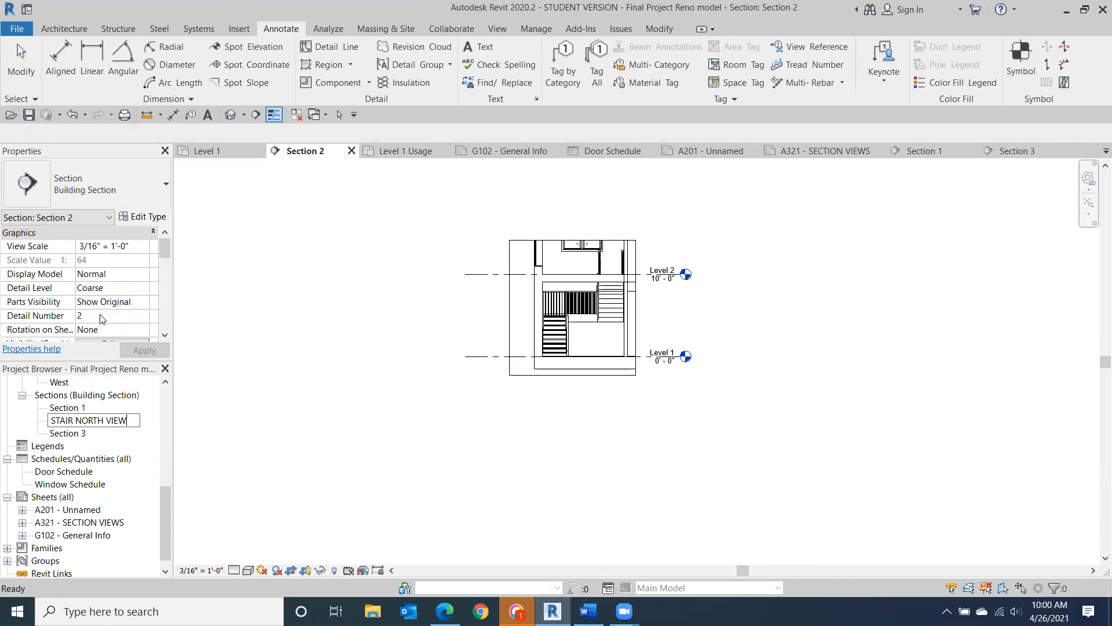
key("Return")
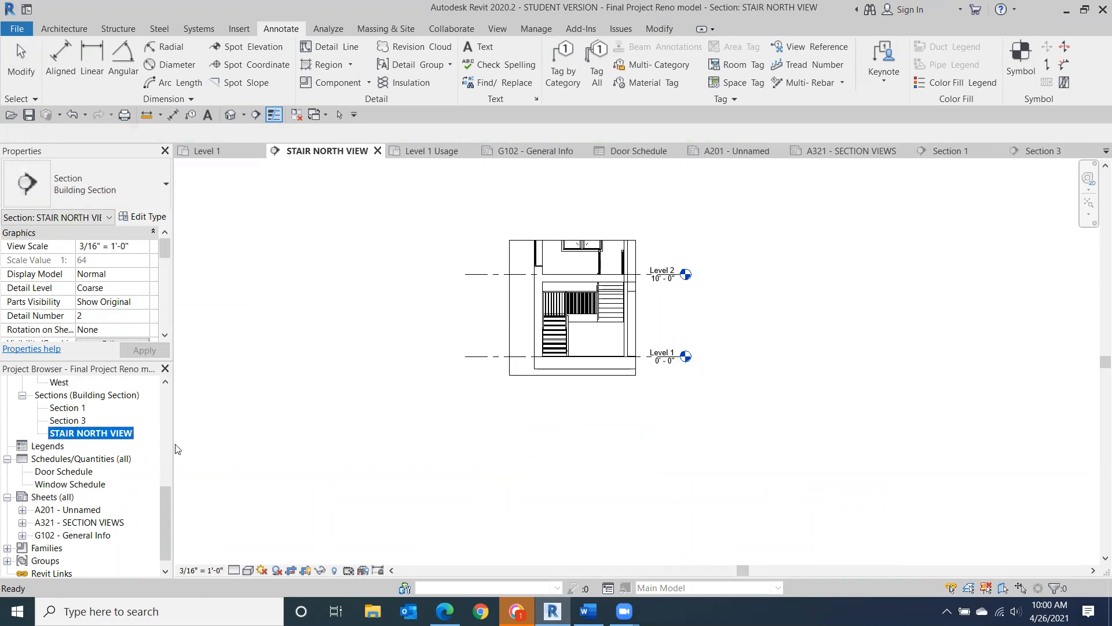
- Rename the Section 3 view STAIR EAST VIEW
right_click(75, 423)
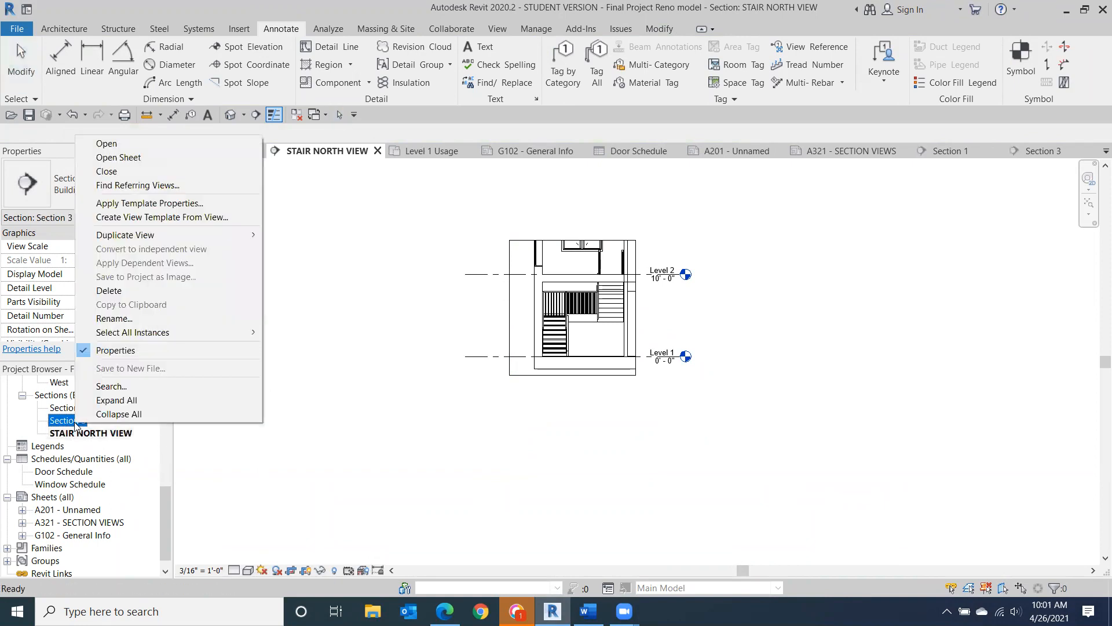
left_click(119, 319)
type("STA")
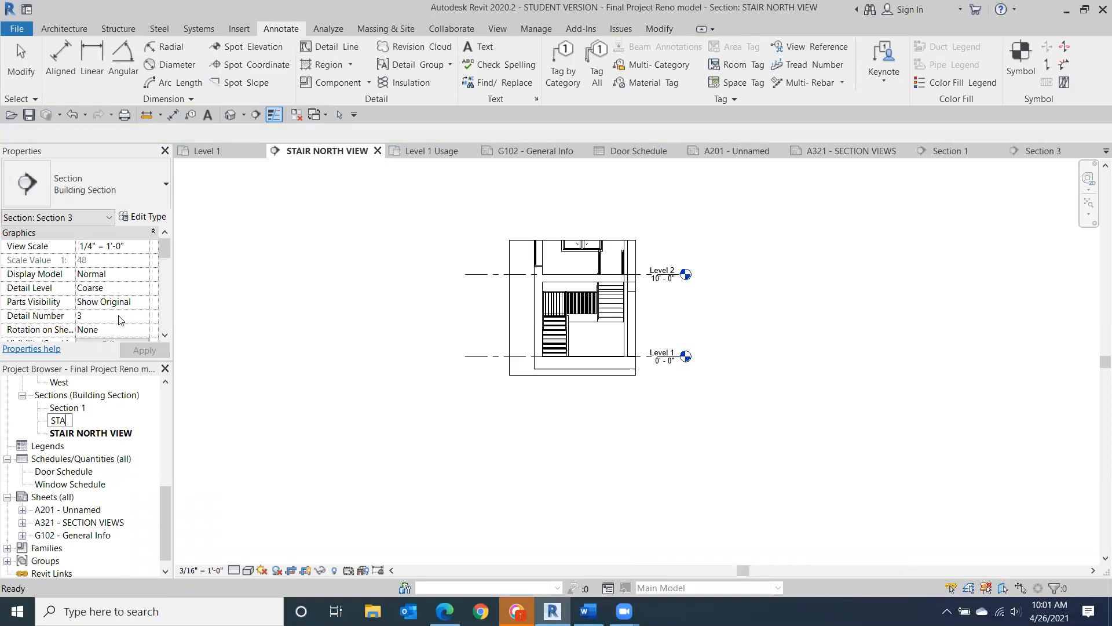
type("IR EAST VIEW")
left_click(437, 539)
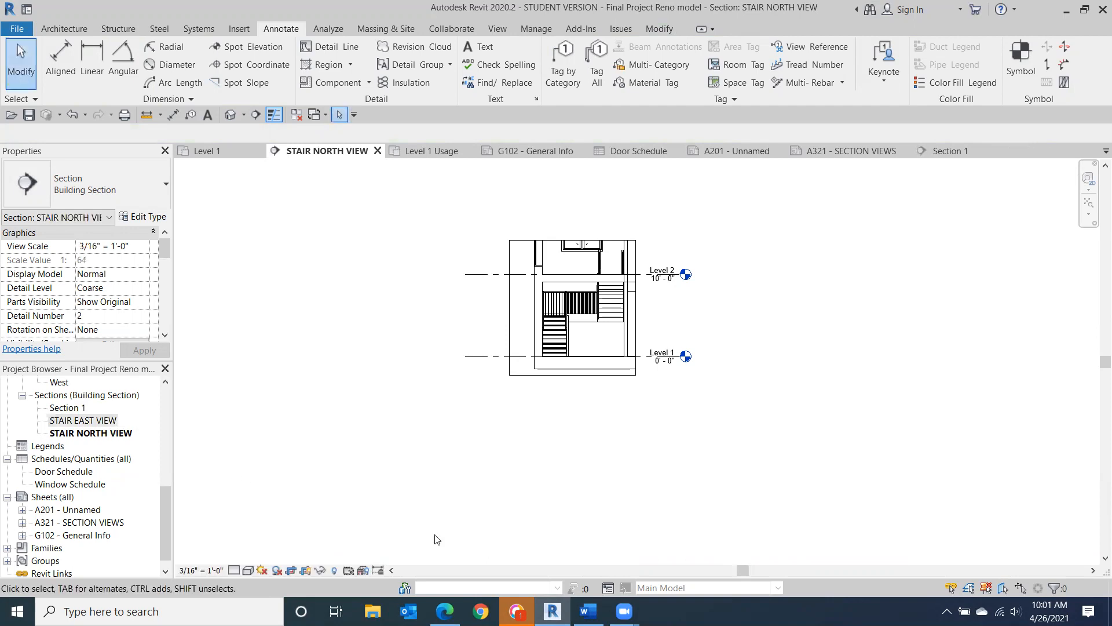
- Return to sheet A321 - SECTION VIEWS and shift the STAIR NORTH VIEW title to the right beneath its drawing
double_click(115, 523)
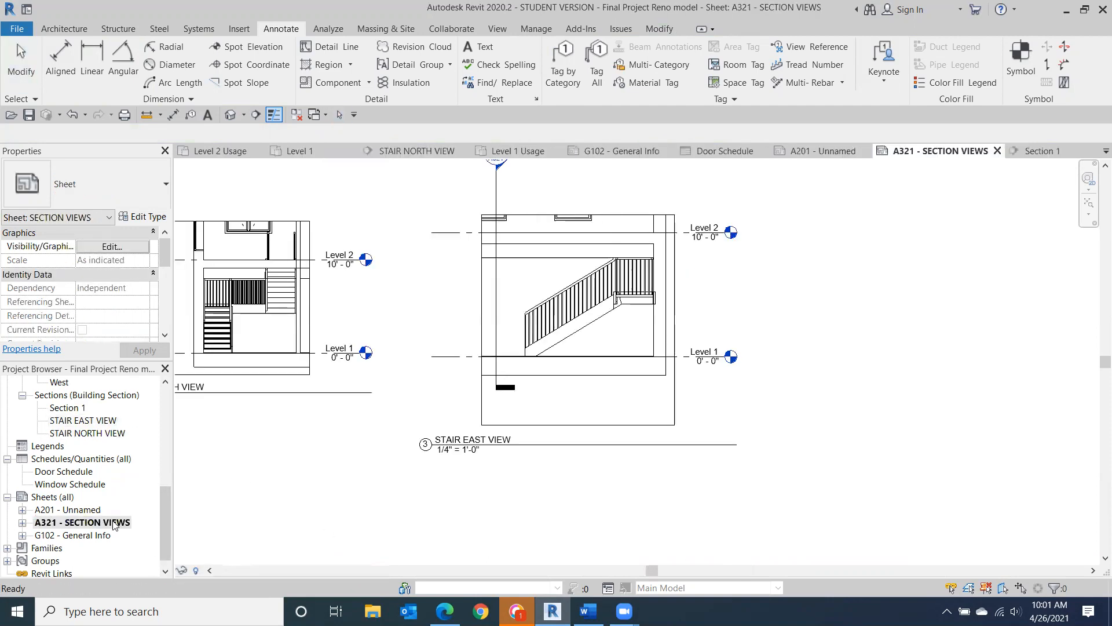
middle_click_drag(338, 435, 523, 428)
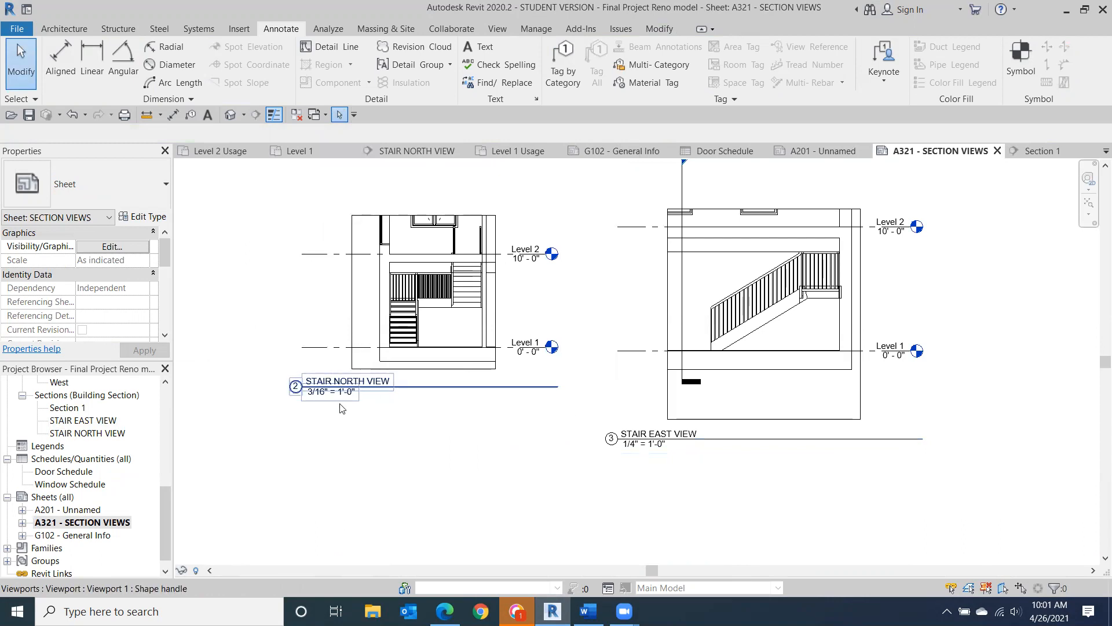
scroll(342, 400, "down", 2)
scroll(341, 401, "down", 1)
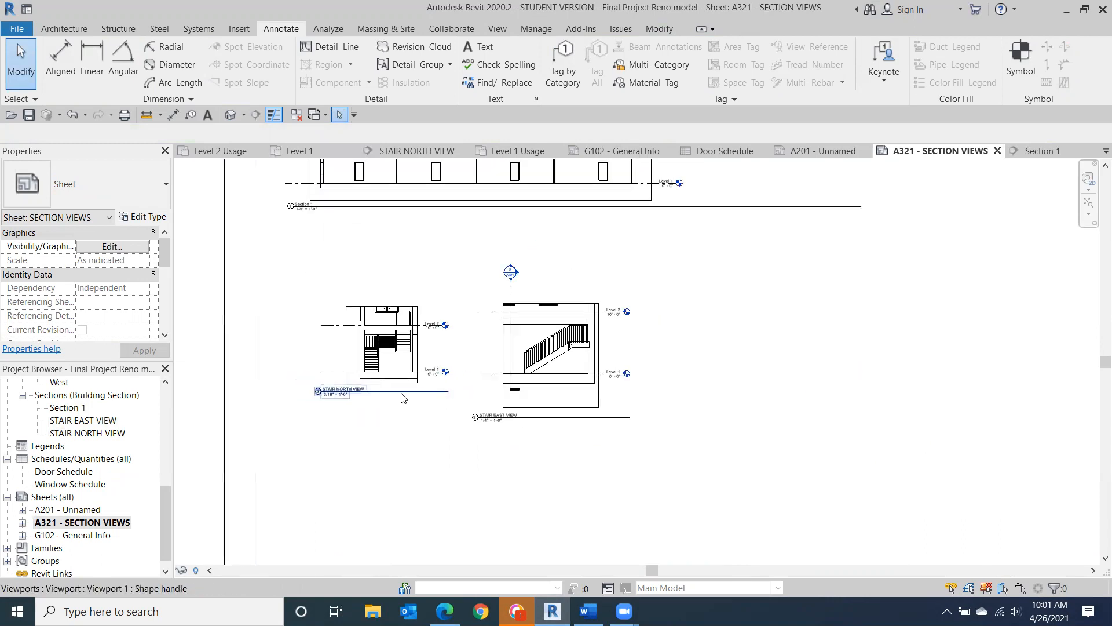
left_click(370, 394)
left_click_drag(370, 396, 369, 396)
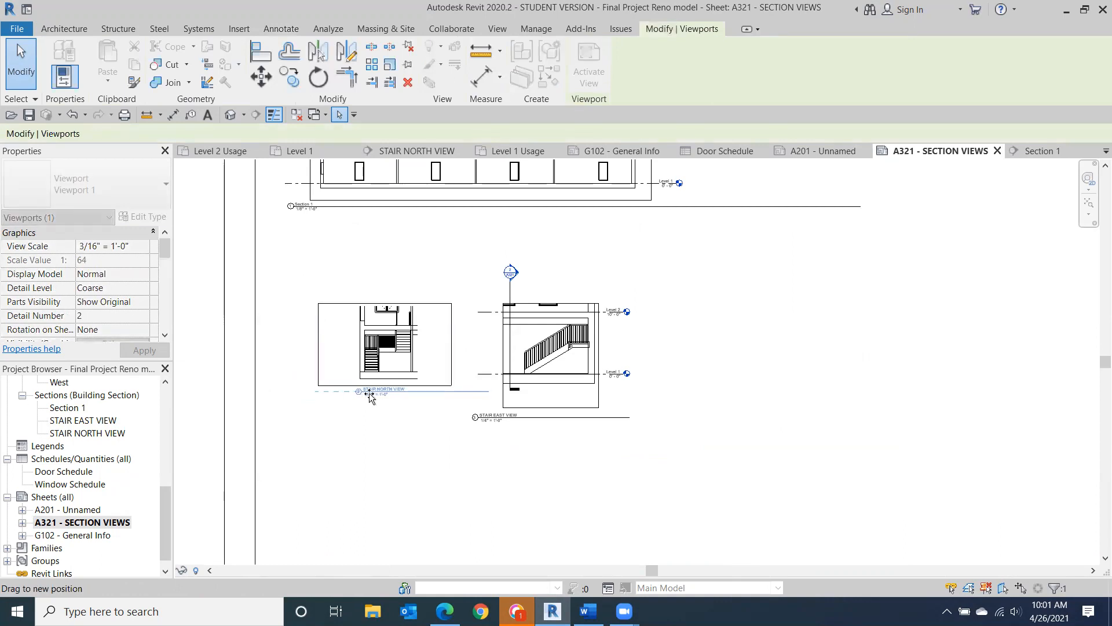
- Shorten the STAIR NORTH VIEW title line so it ends just past the title text
scroll(369, 396, "up", 5)
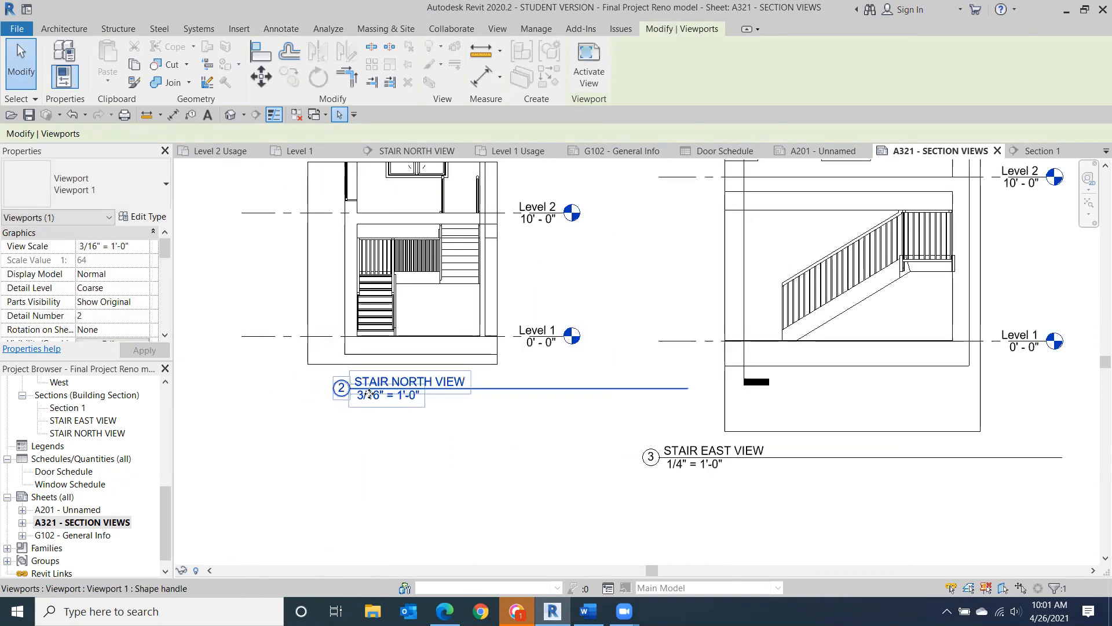
scroll(397, 327, "down", 1)
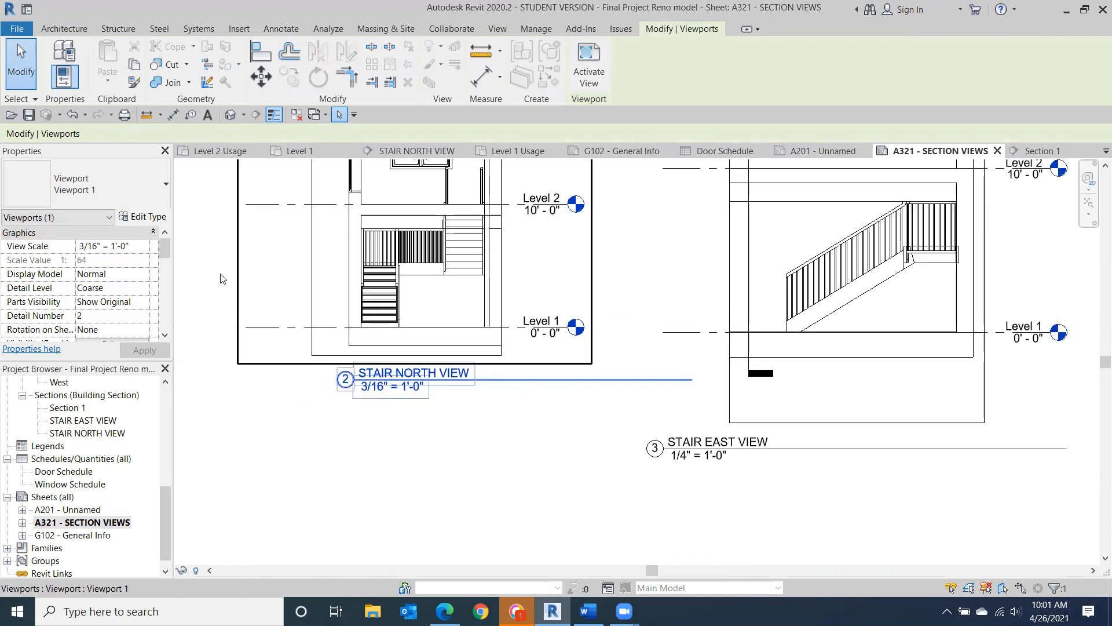
left_click(254, 278)
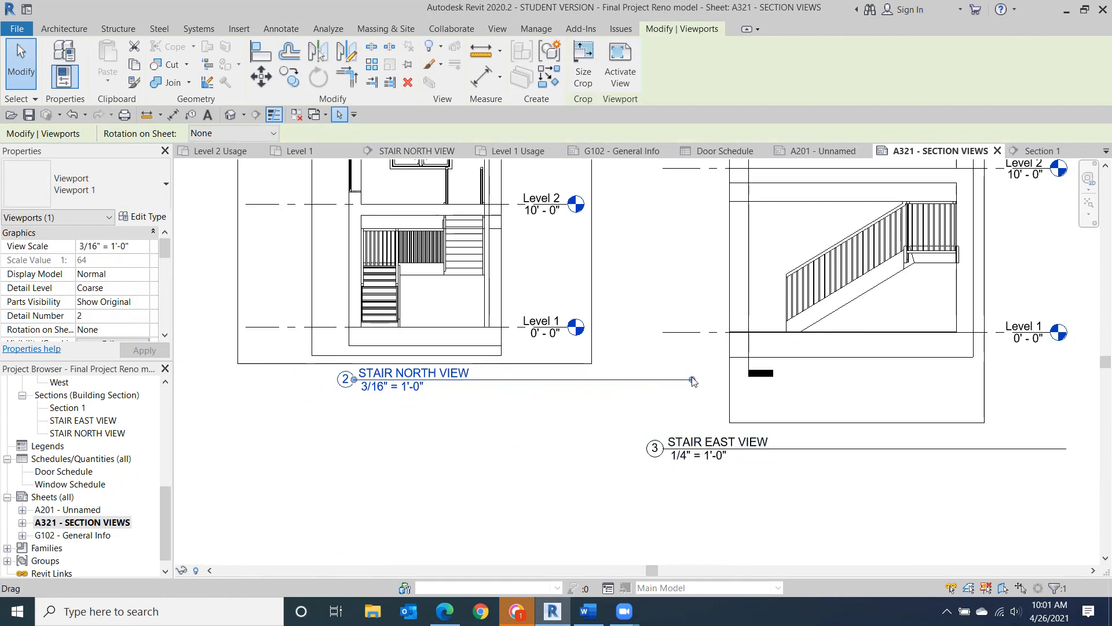
left_click(498, 381)
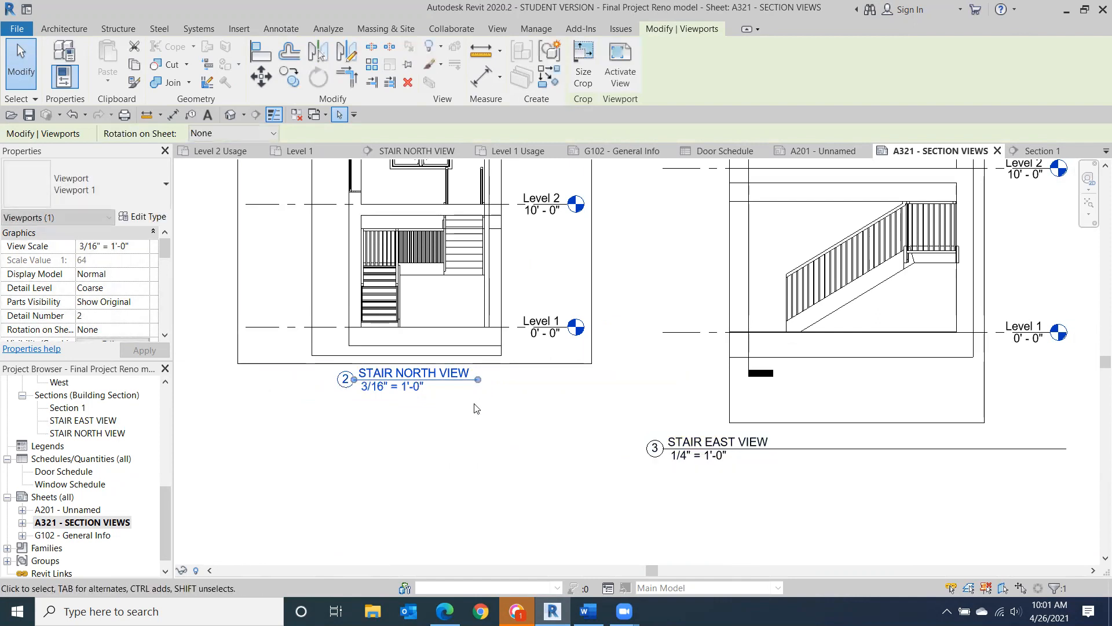
- Move the STAIR NORTH VIEW viewport up so it sits just below the left part of the Section 1 view
scroll(310, 331, "down", 3)
scroll(313, 331, "down", 1)
left_click_drag(340, 278, 300, 204)
scroll(294, 240, "down", 2)
scroll(293, 296, "down", 2)
middle_click_drag(293, 347, 280, 510)
scroll(263, 413, "up", 5)
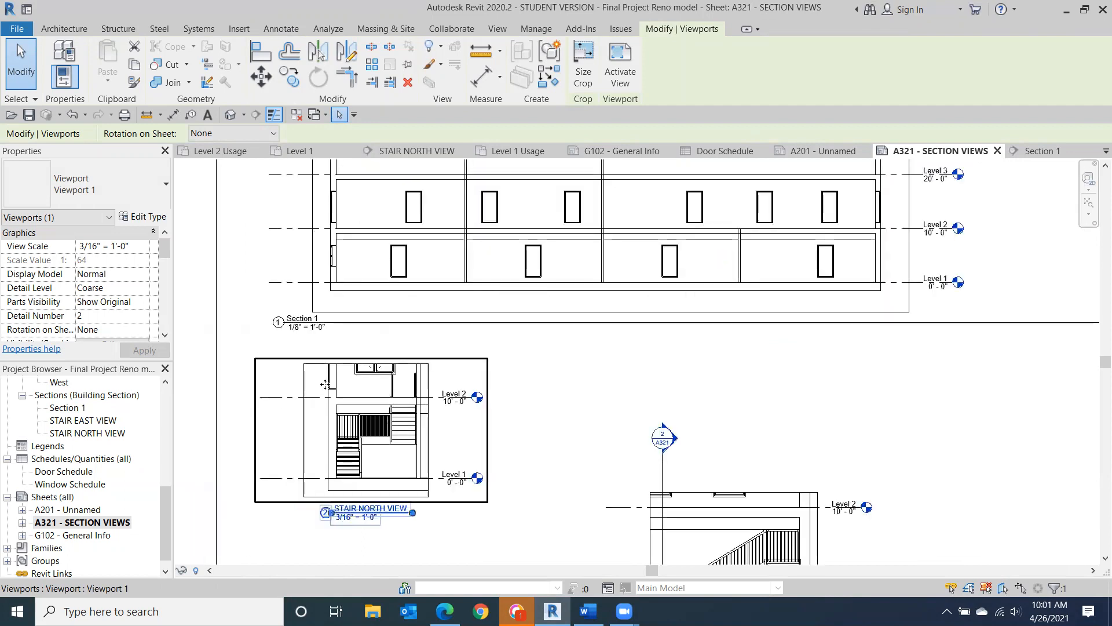
left_click_drag(351, 380, 372, 381)
scroll(591, 406, "down", 3)
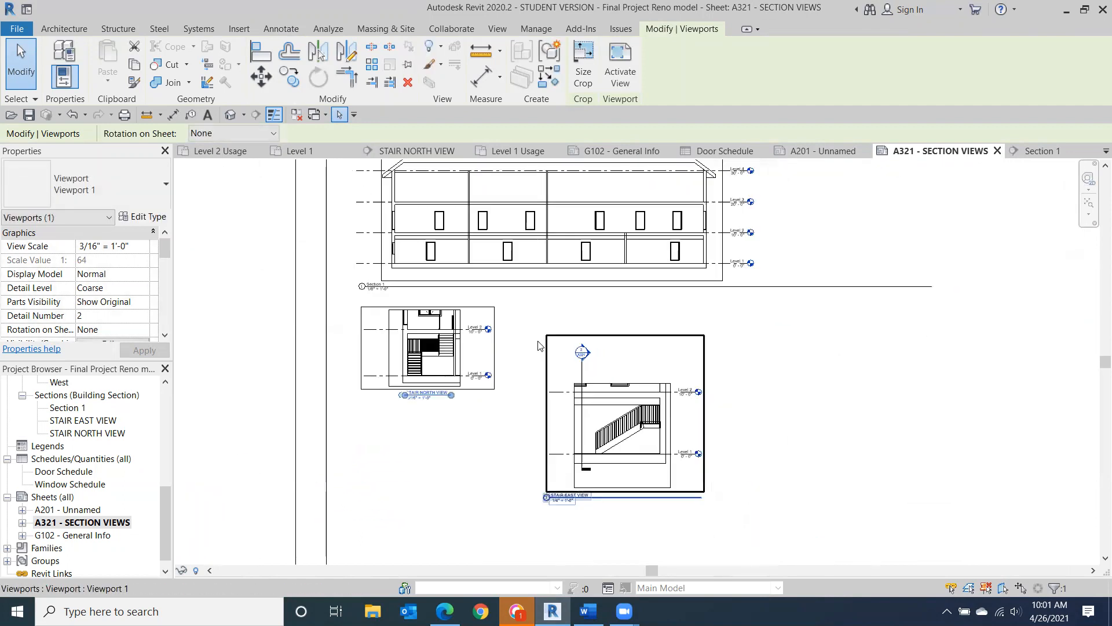
- Move the STAIR EAST VIEW viewport up and left beside the north stair view, nudging it closer into line
left_click_drag(575, 378, 547, 331)
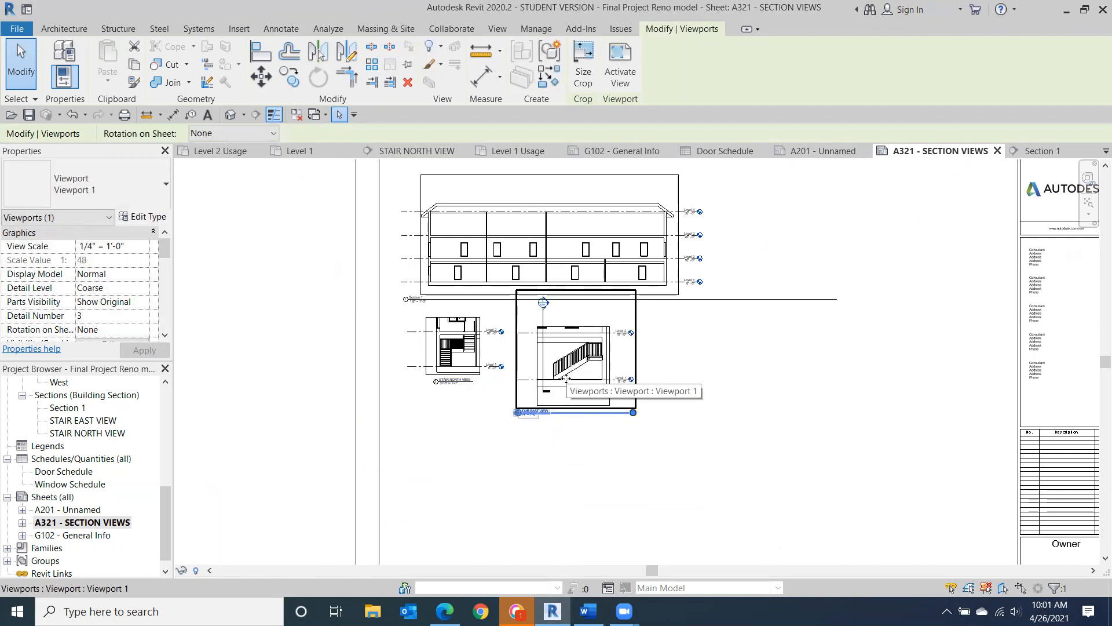
key("Up")
key("Up")
key("Up")
key("Left")
key("Left")
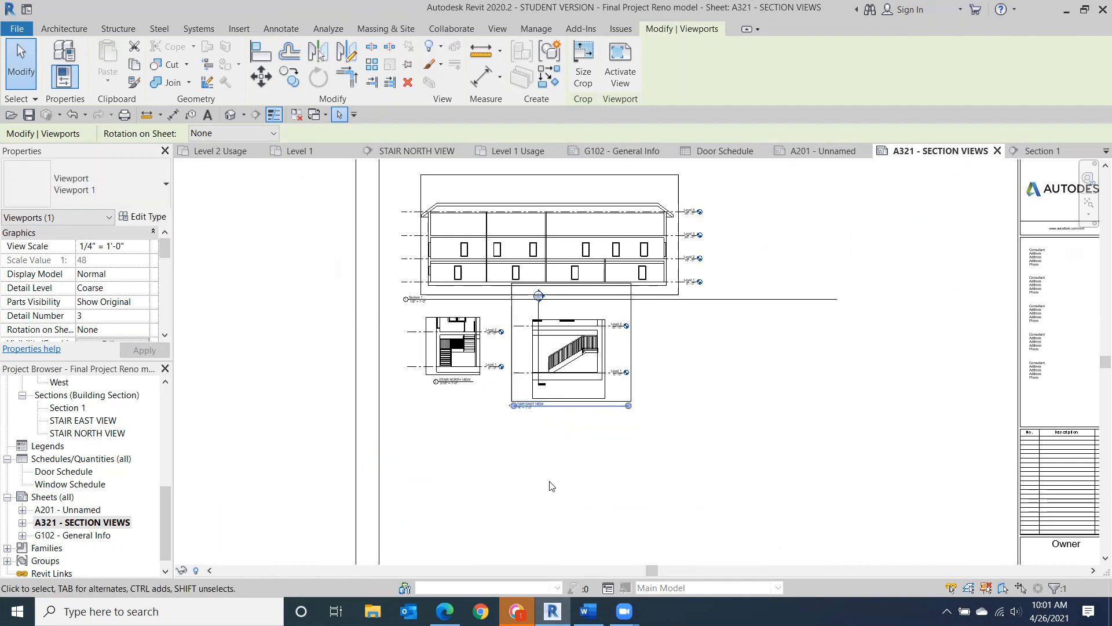
- Move the STAIR EAST VIEW title right and up so it sits within the base of its drawing
left_click(262, 332)
scroll(524, 407, "up", 5)
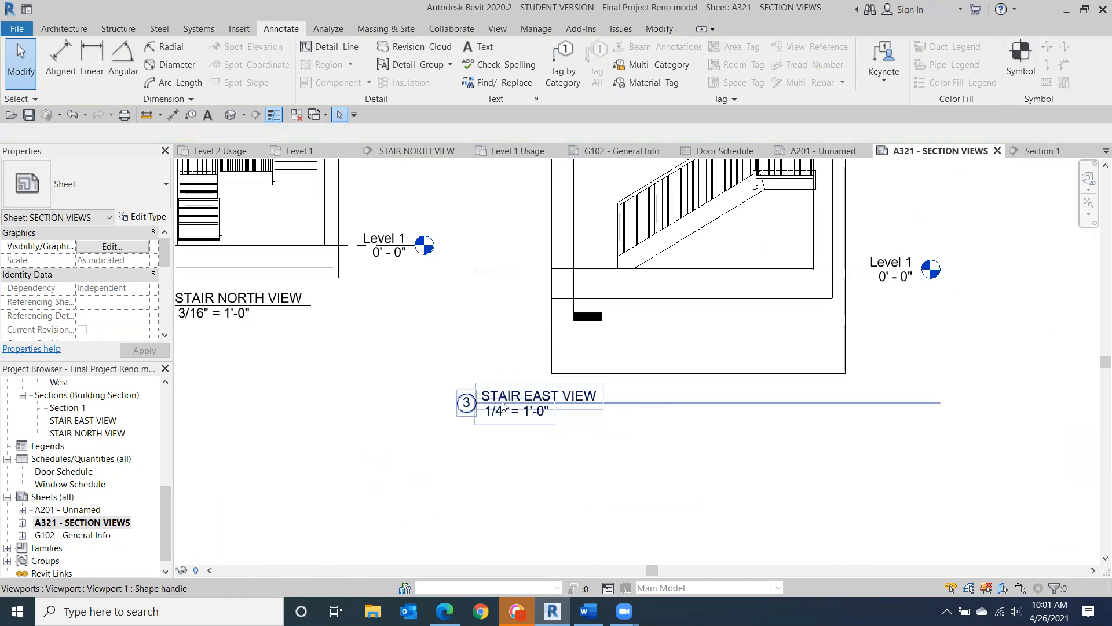
mouse_move(503, 406)
left_mouse_down()
mouse_move(579, 394)
mouse_move(587, 338)
left_mouse_up()
left_click(539, 497)
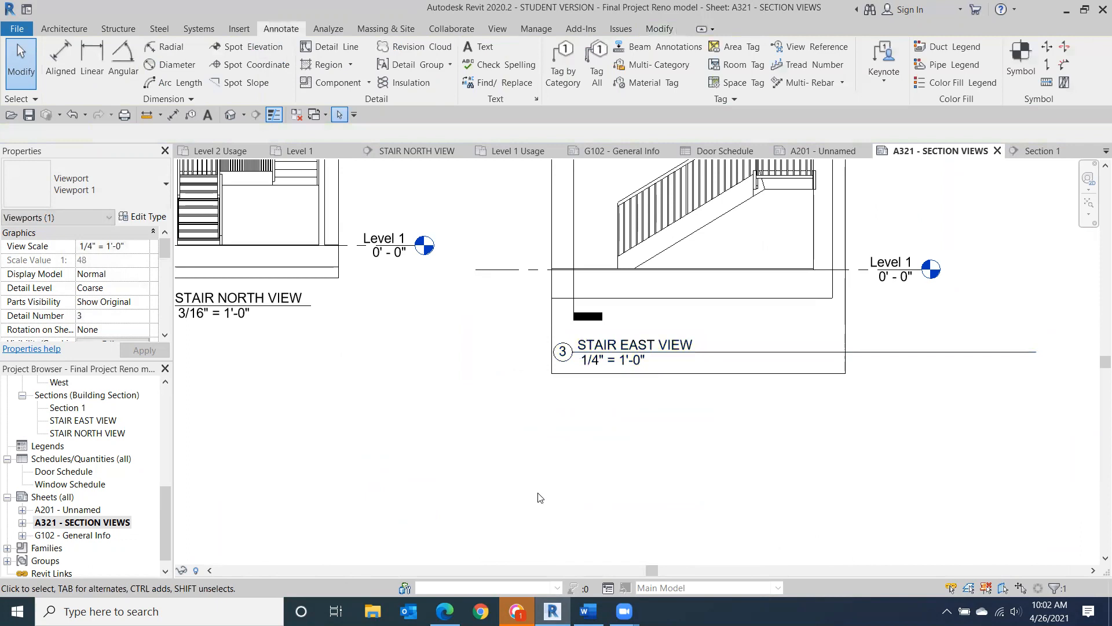
- Shorten the STAIR EAST VIEW title line so it ends just past the title text
left_click(820, 323)
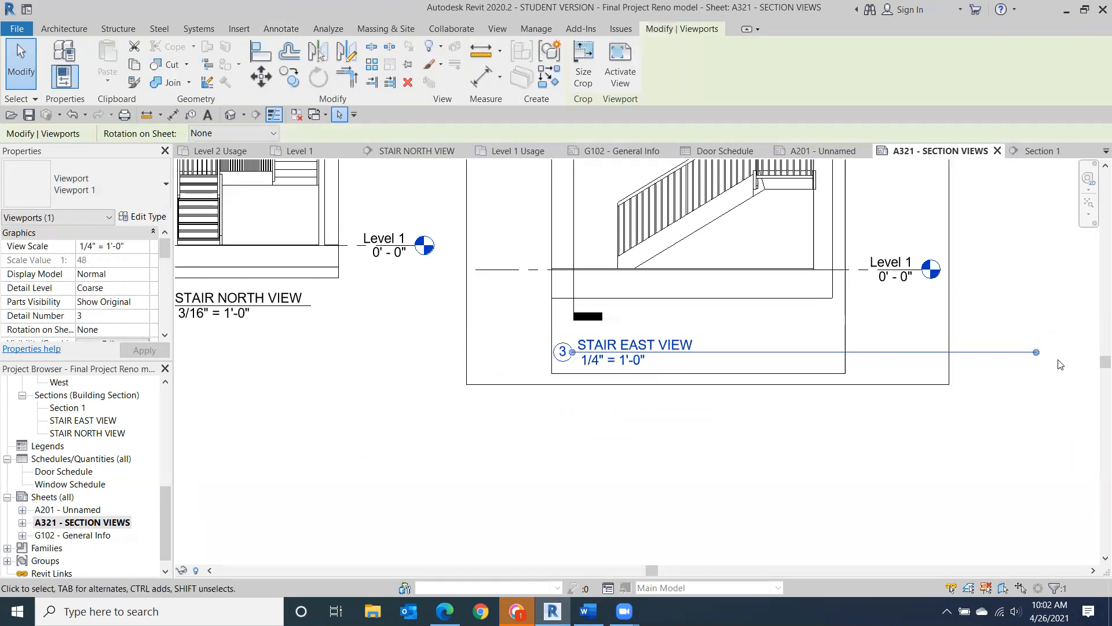
left_click_drag(1033, 351, 703, 380)
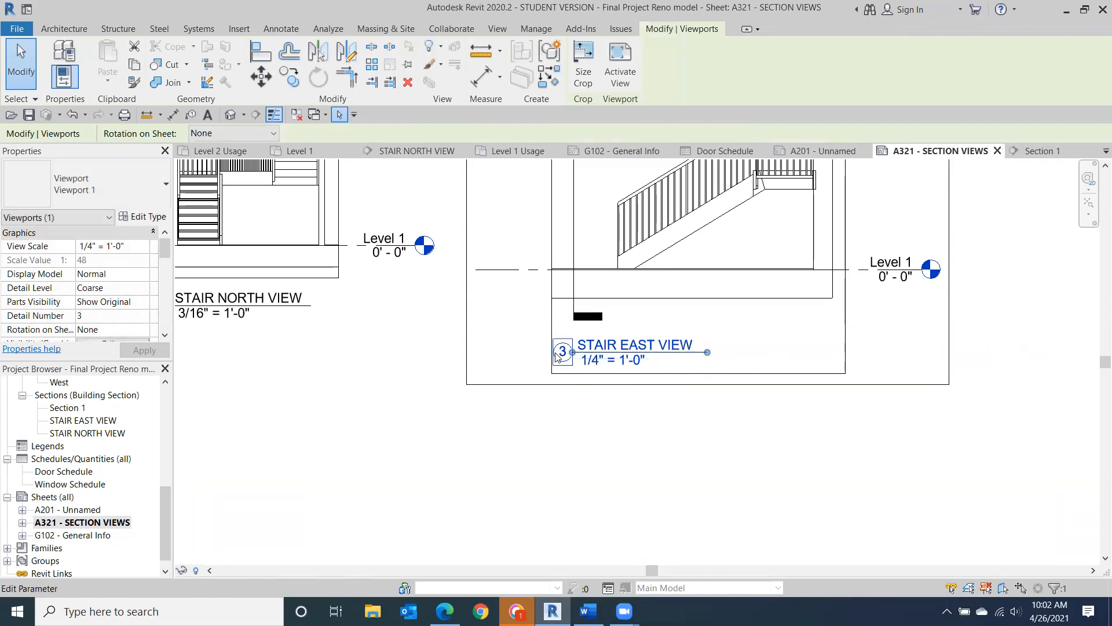
left_click(372, 409)
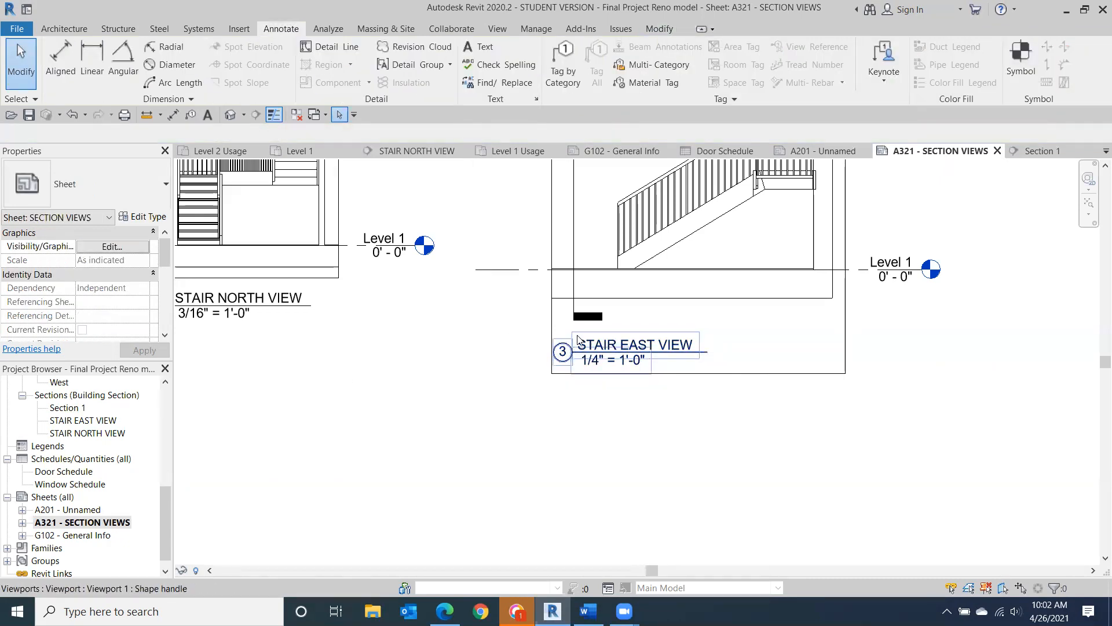
- Lower the STAIR EAST VIEW title beneath its crop boundary and move the viewport down, clear of the Section 1 view
left_click_drag(584, 342, 578, 396)
scroll(625, 423, "down", 5)
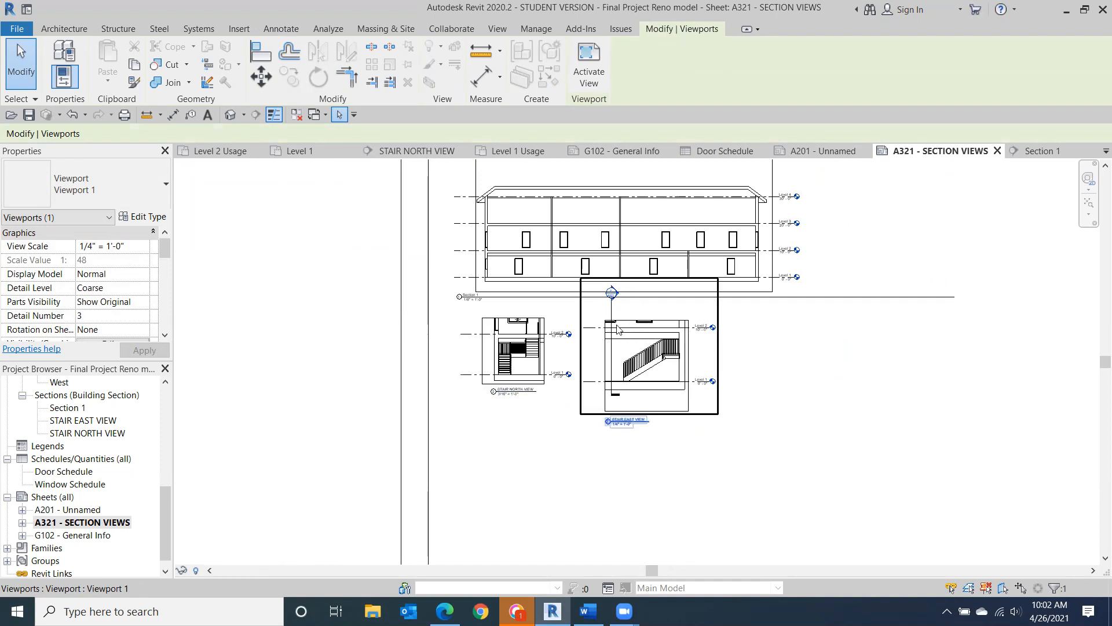
left_click(591, 403)
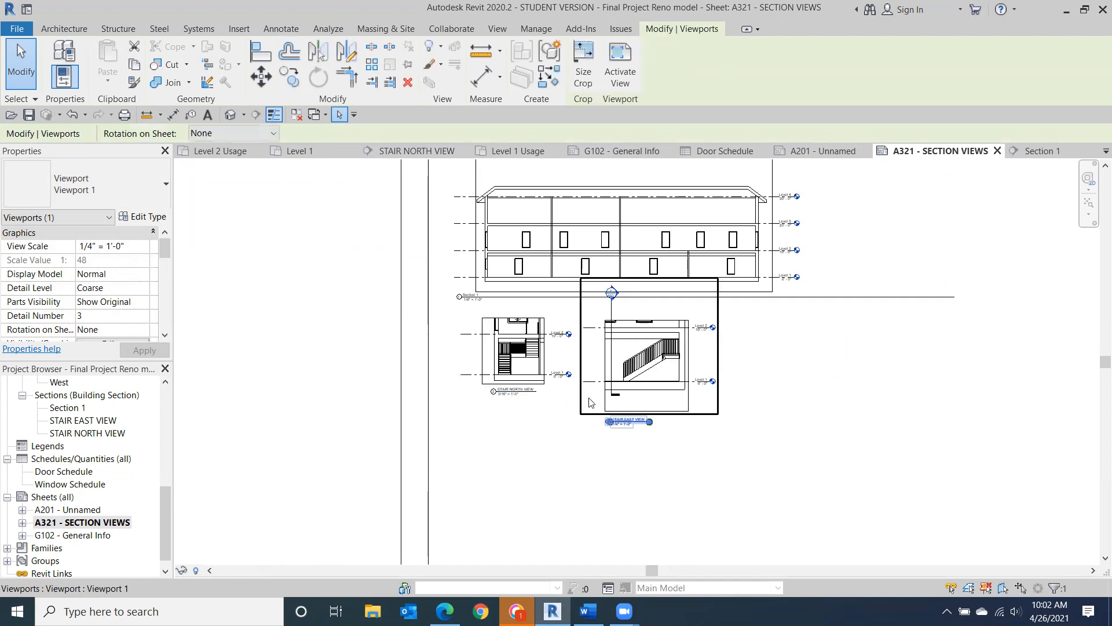
left_click_drag(588, 406, 587, 440)
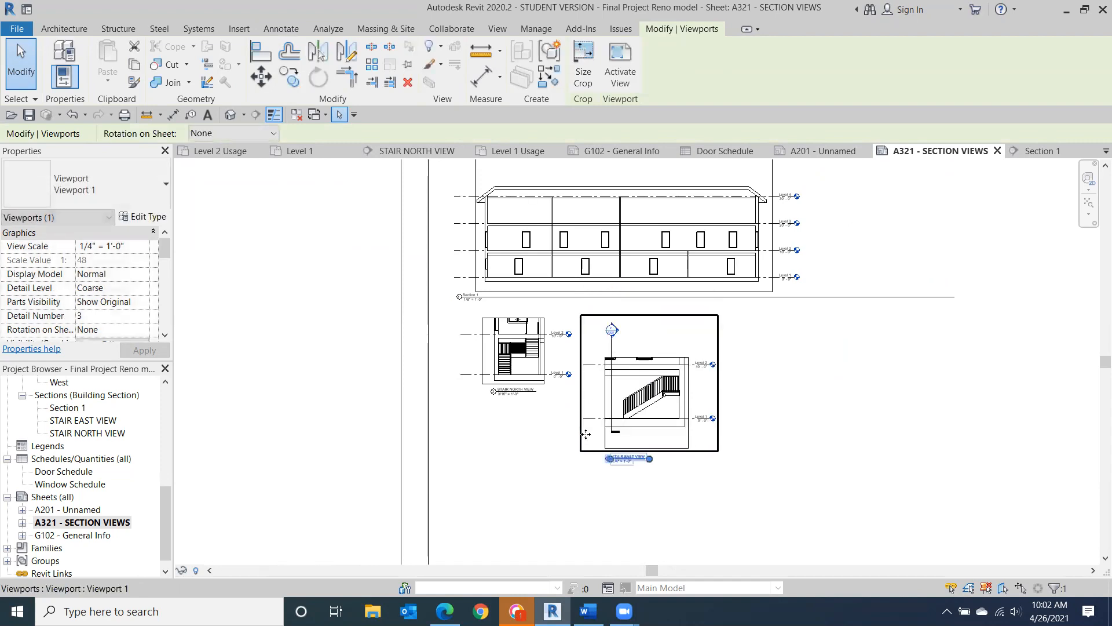
left_click(788, 416)
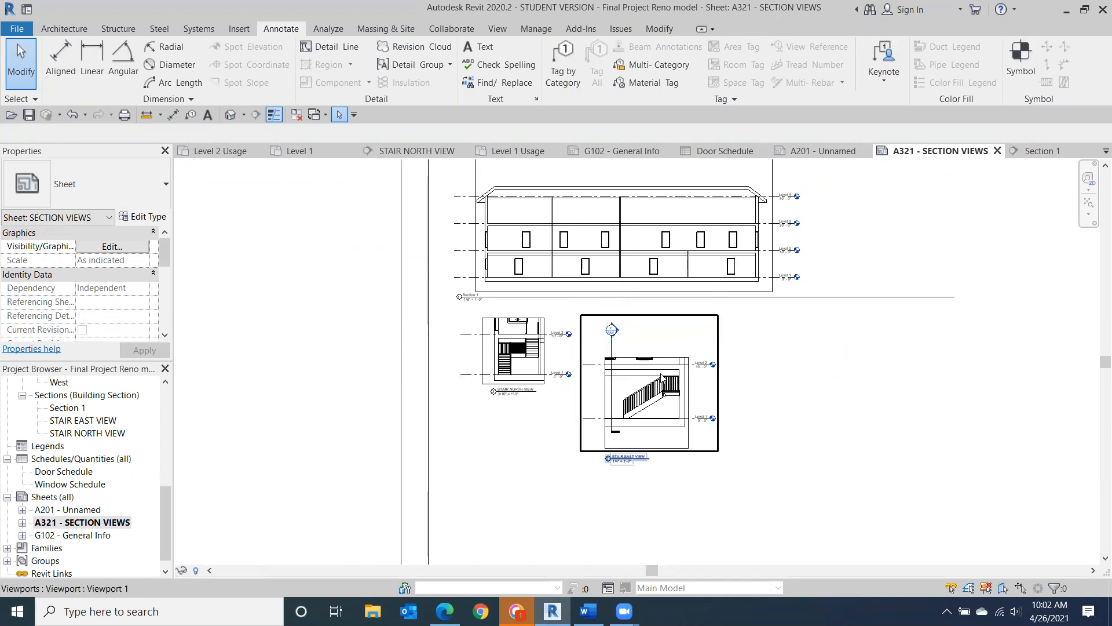
- In STAIR EAST VIEW, shift the STAIR NORTH VIEW section line down and lower its head to just above the crop boundary
mouse_move(162, 501)
left_mouse_down()
mouse_move(164, 385)
mouse_move(166, 506)
mouse_move(165, 489)
left_mouse_up()
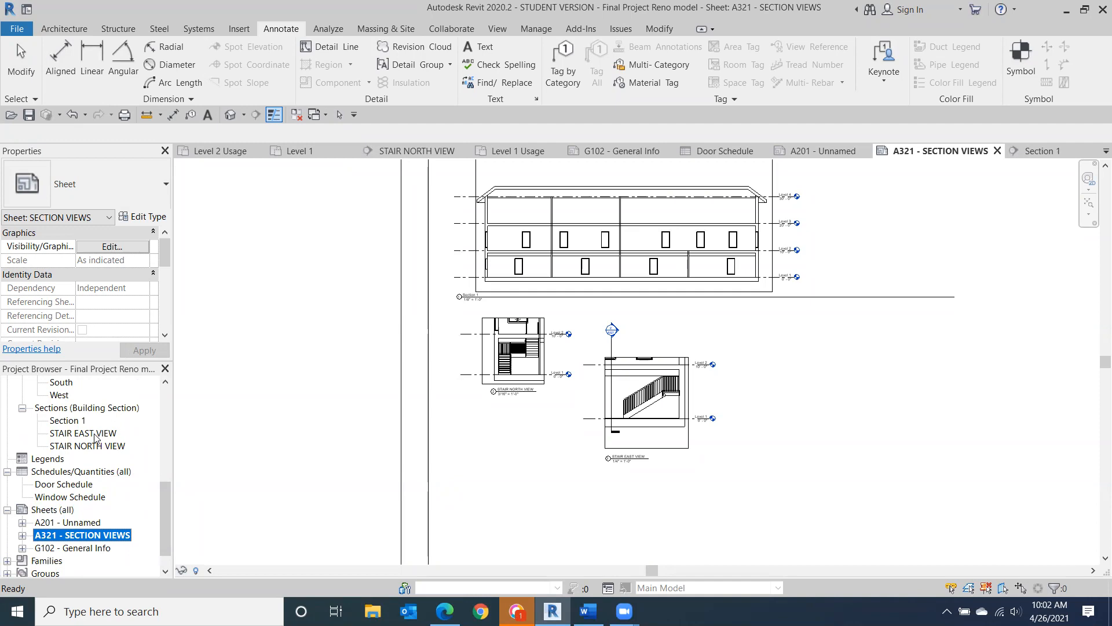
double_click(87, 433)
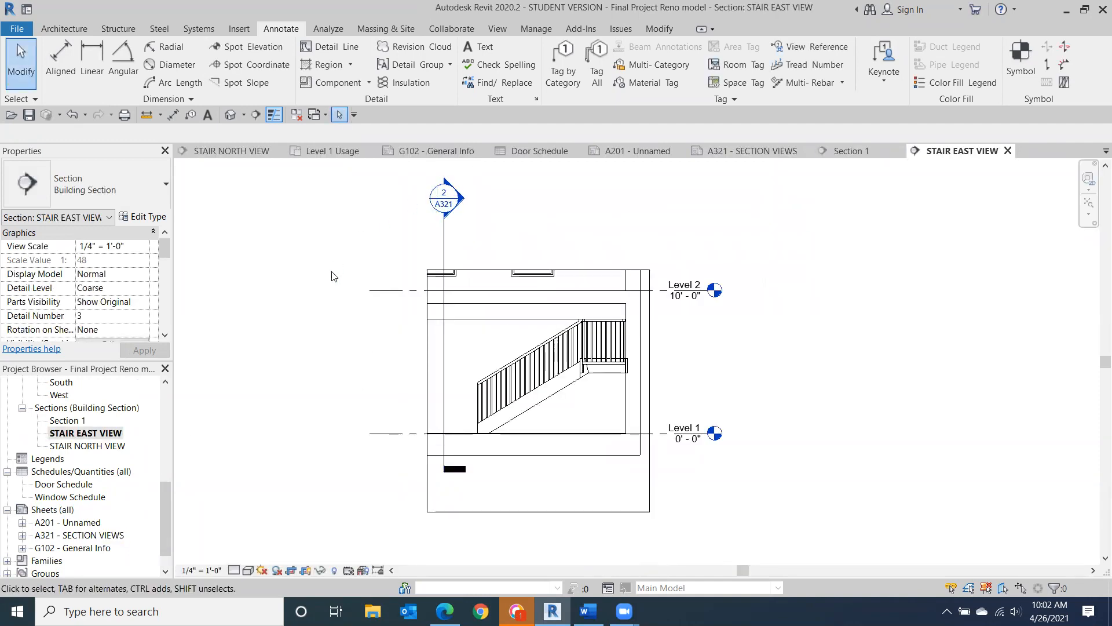
left_click(436, 200)
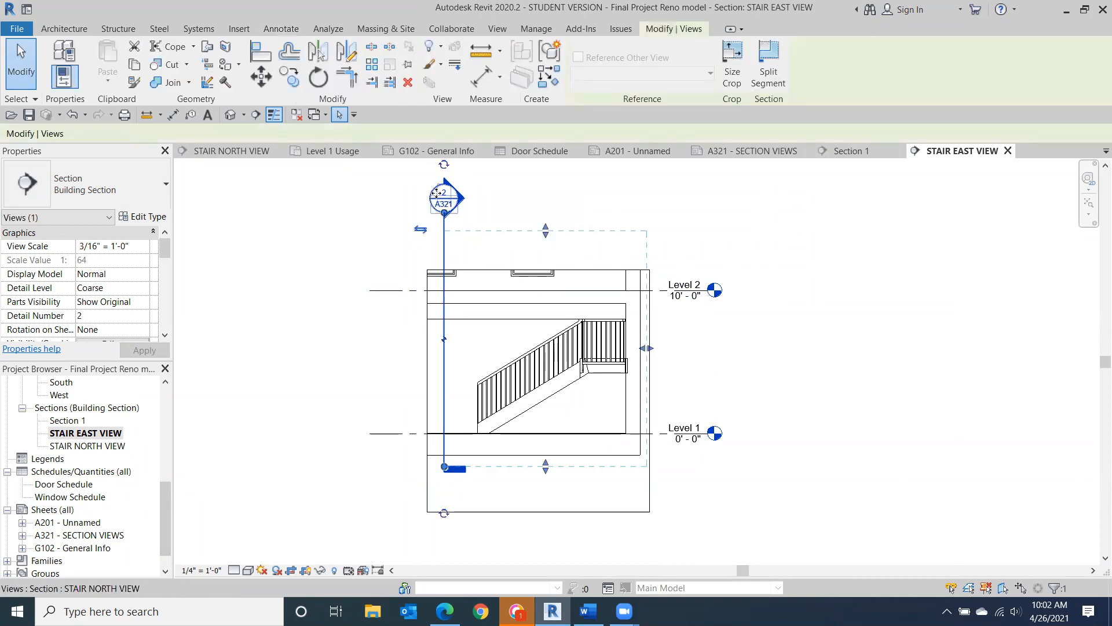
left_click_drag(431, 215, 431, 229)
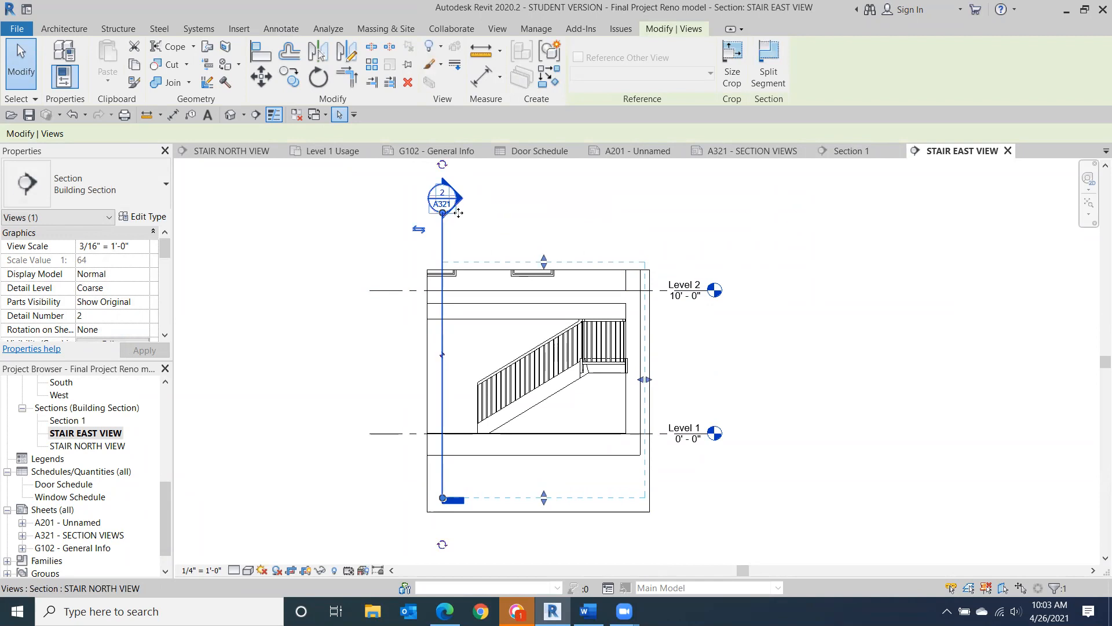
left_click_drag(442, 213, 441, 256)
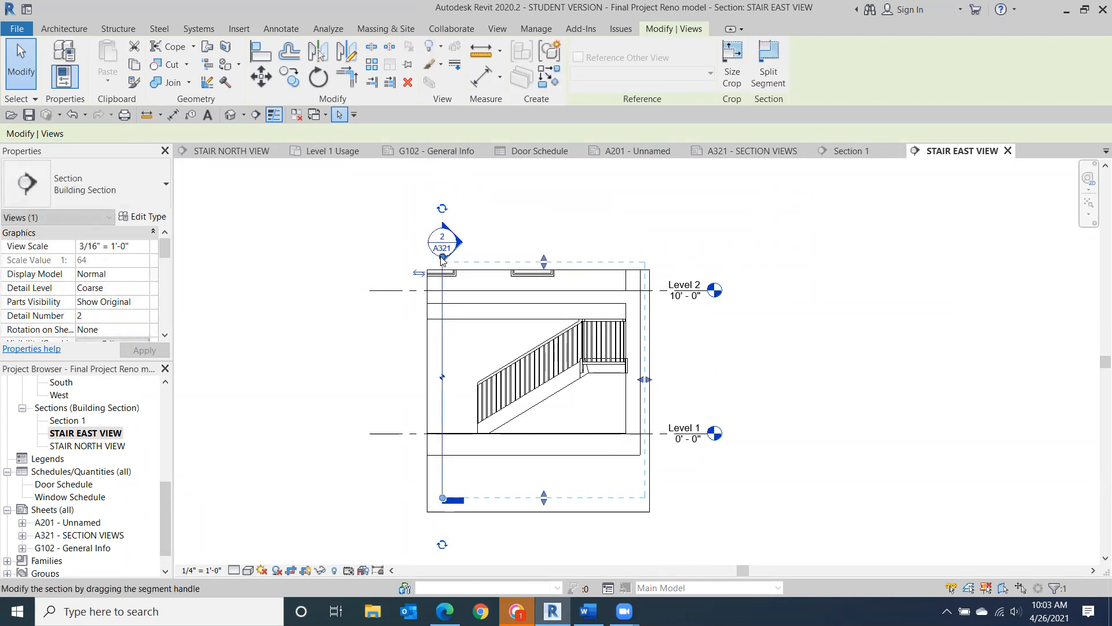
left_click(277, 239)
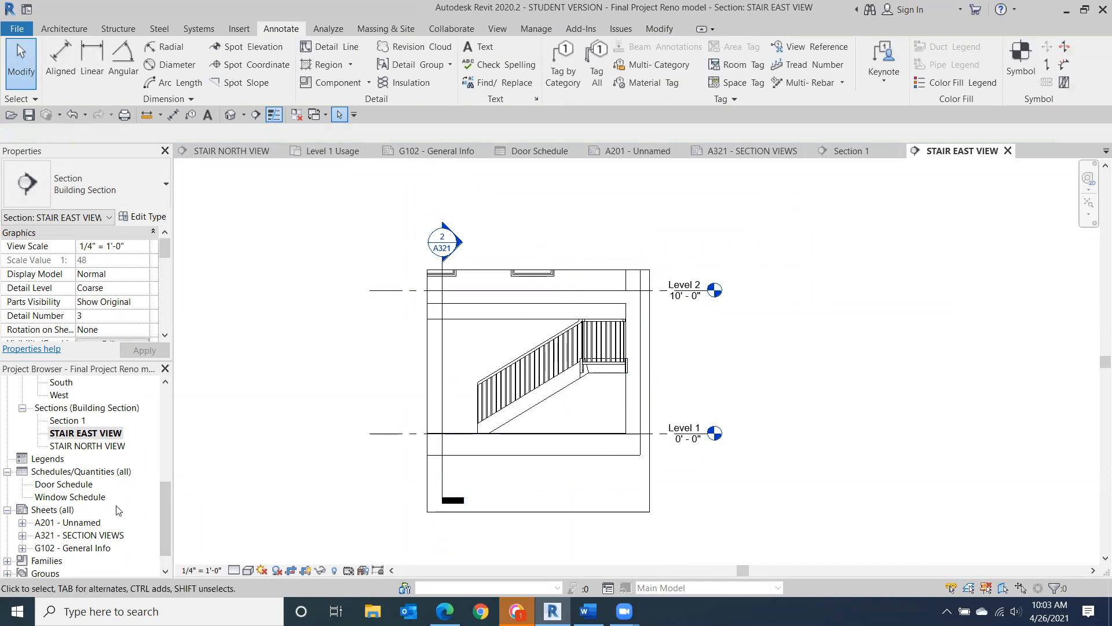
- Return to sheet A321 - SECTION VIEWS and move the STAIR EAST VIEW viewport up, just below the Section 1 view
left_click(93, 535)
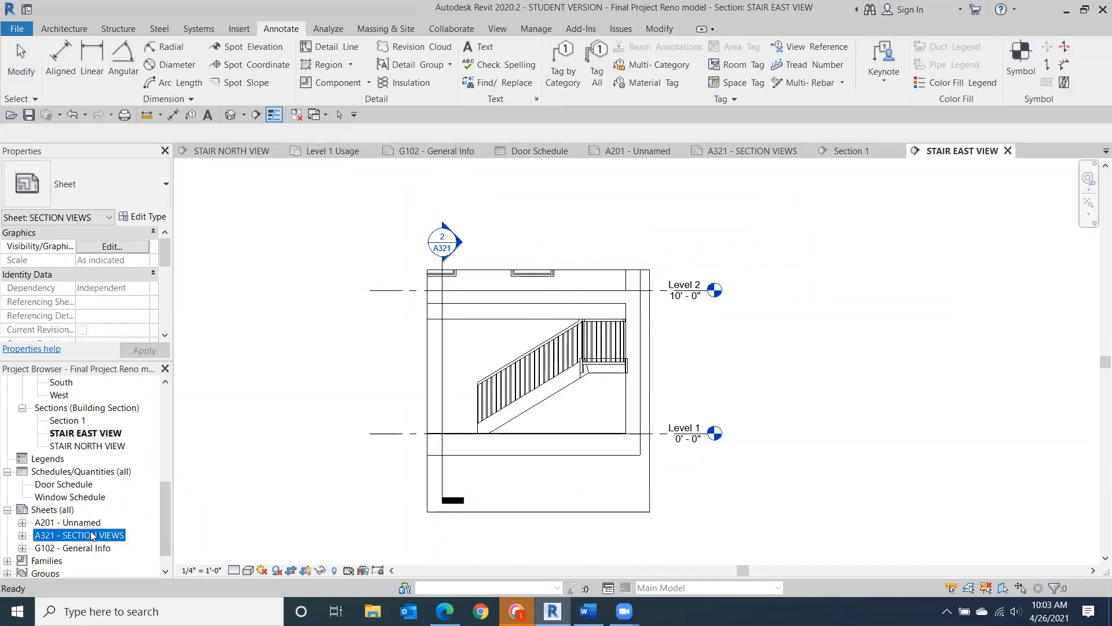
double_click(92, 536)
left_click(623, 383)
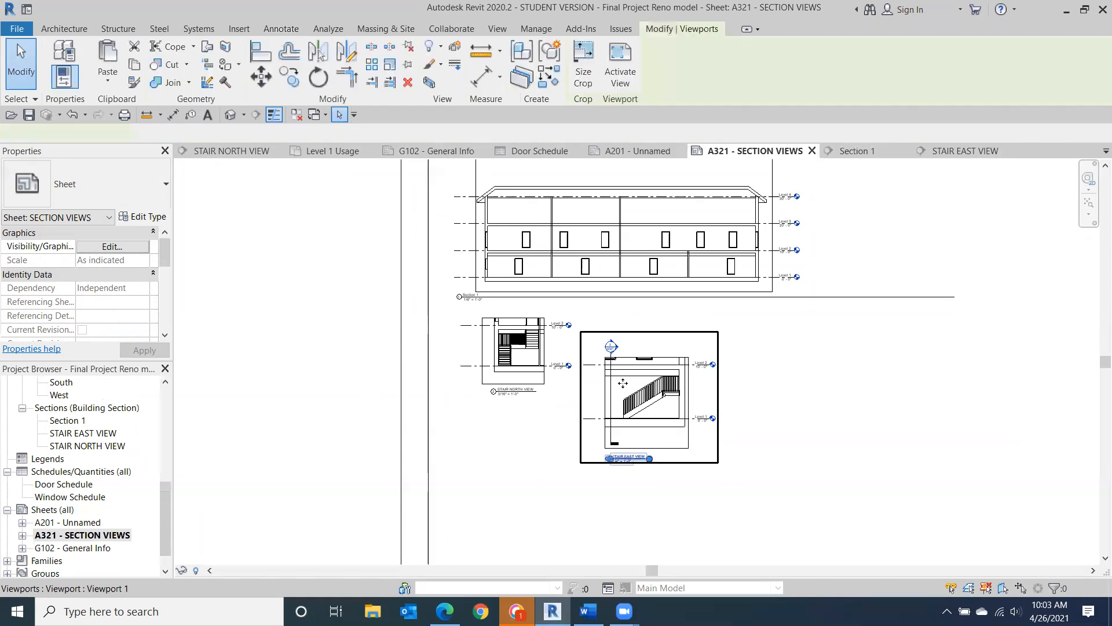
left_click_drag(623, 383, 619, 362)
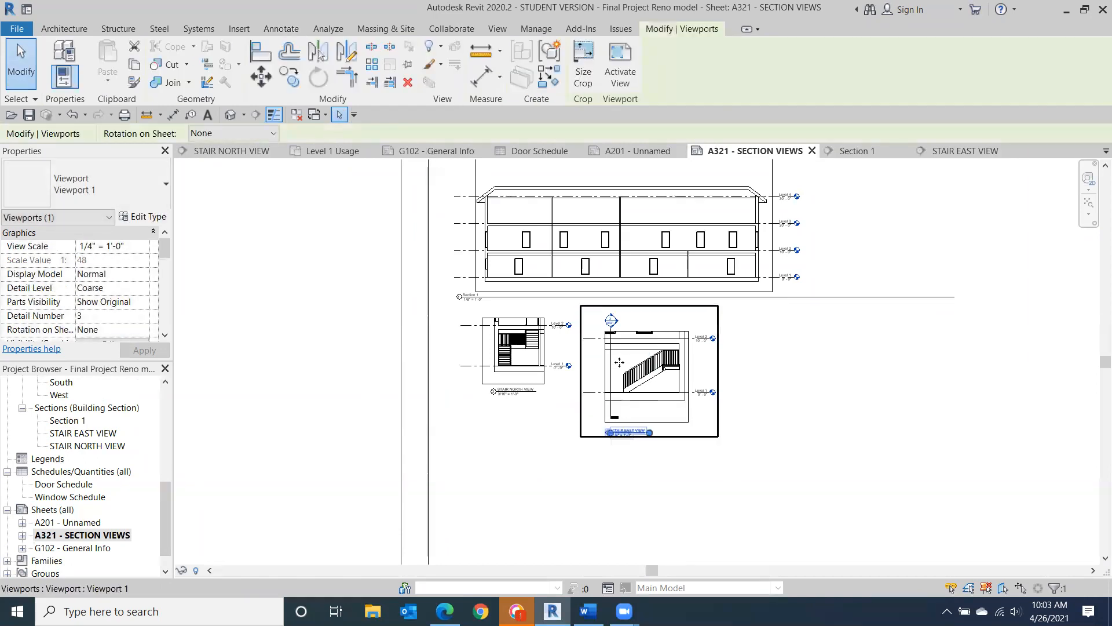
left_click(247, 329)
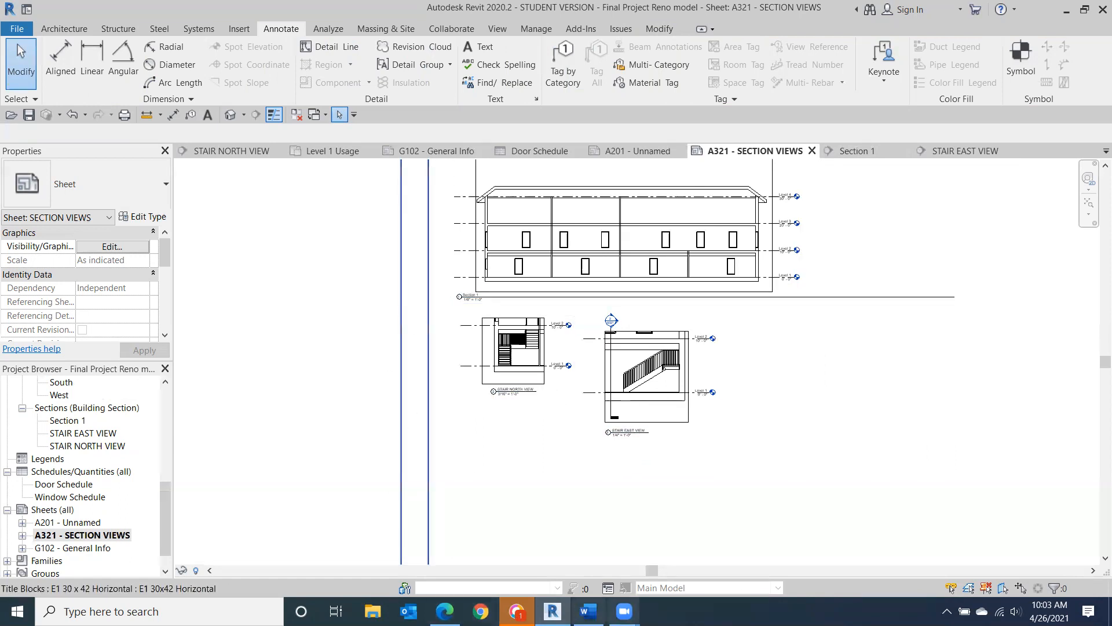
- Check the required sheets in the Final Project Sheet List in the browser, and switch back to Revit
mouse_move(562, 606)
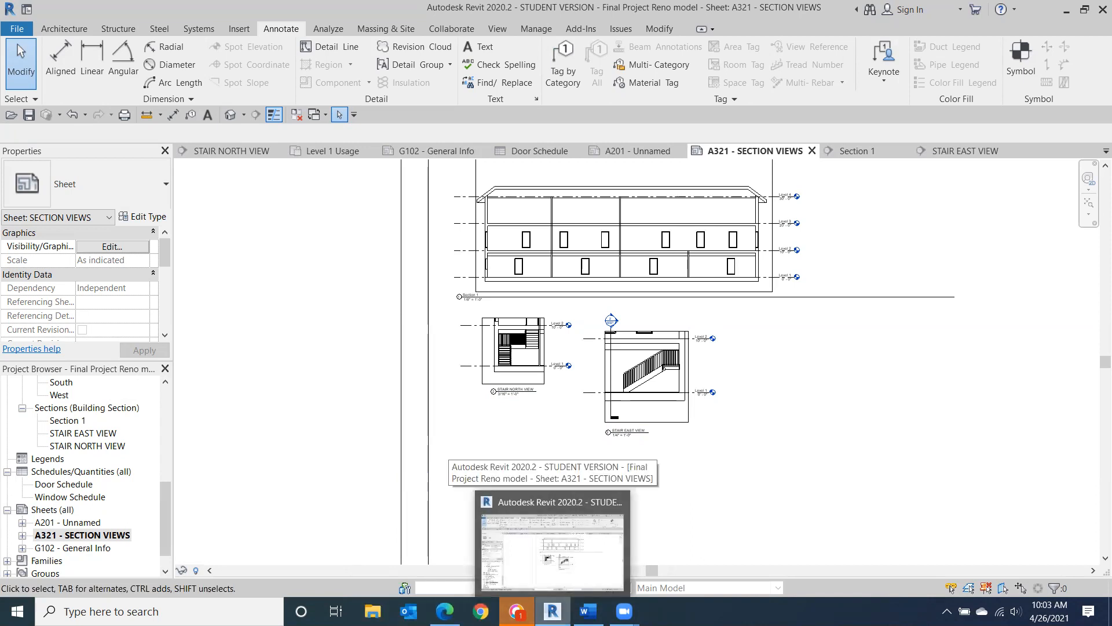
left_click(553, 612)
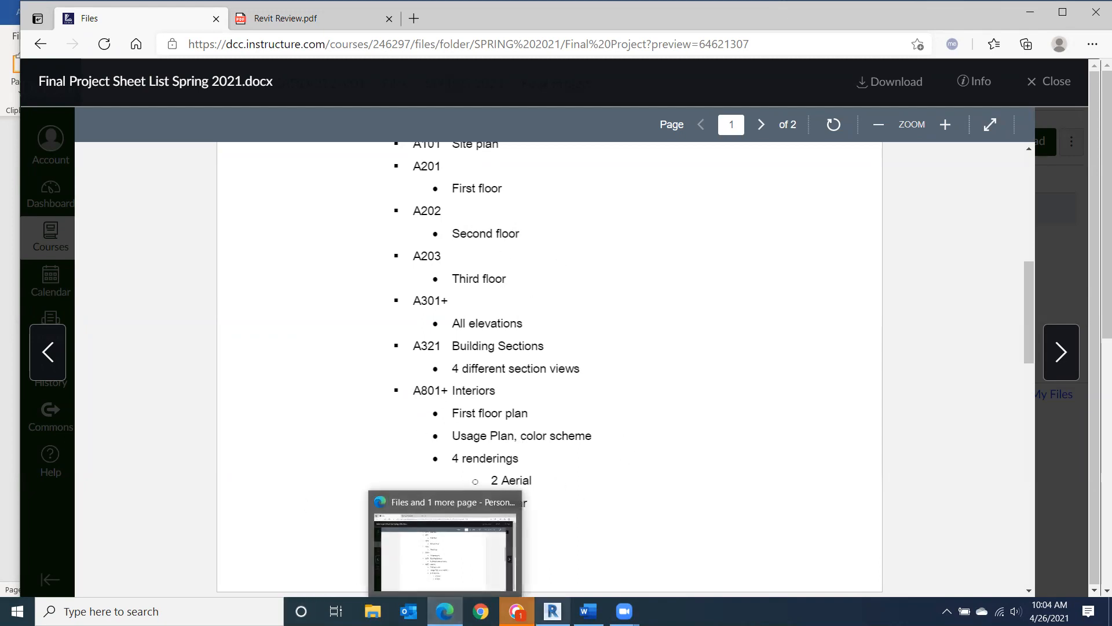
mouse_move(553, 611)
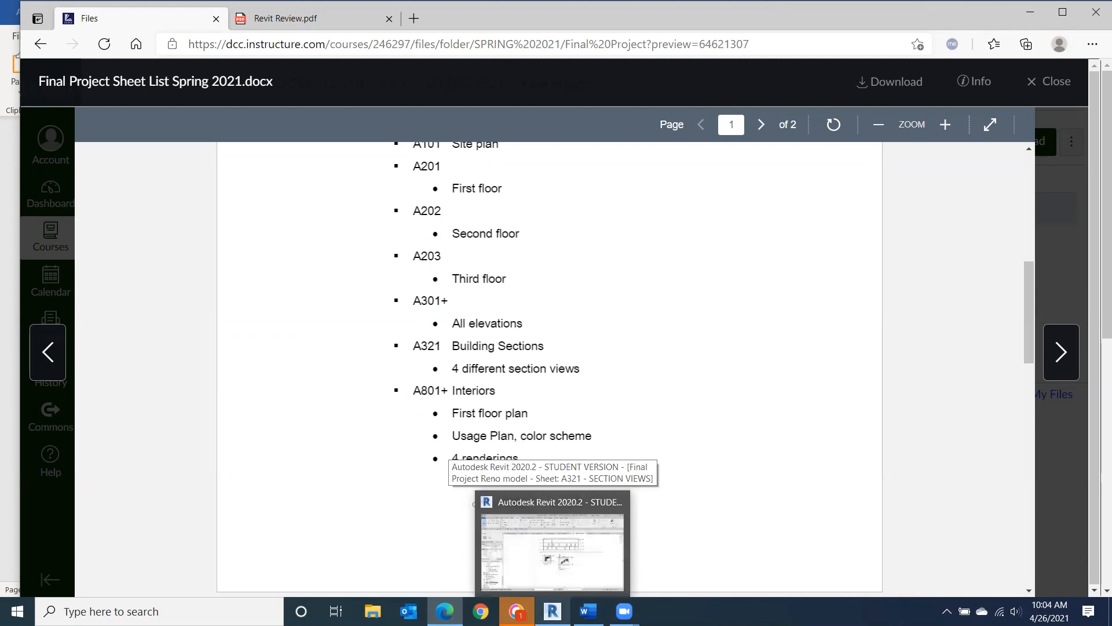
left_click(553, 551)
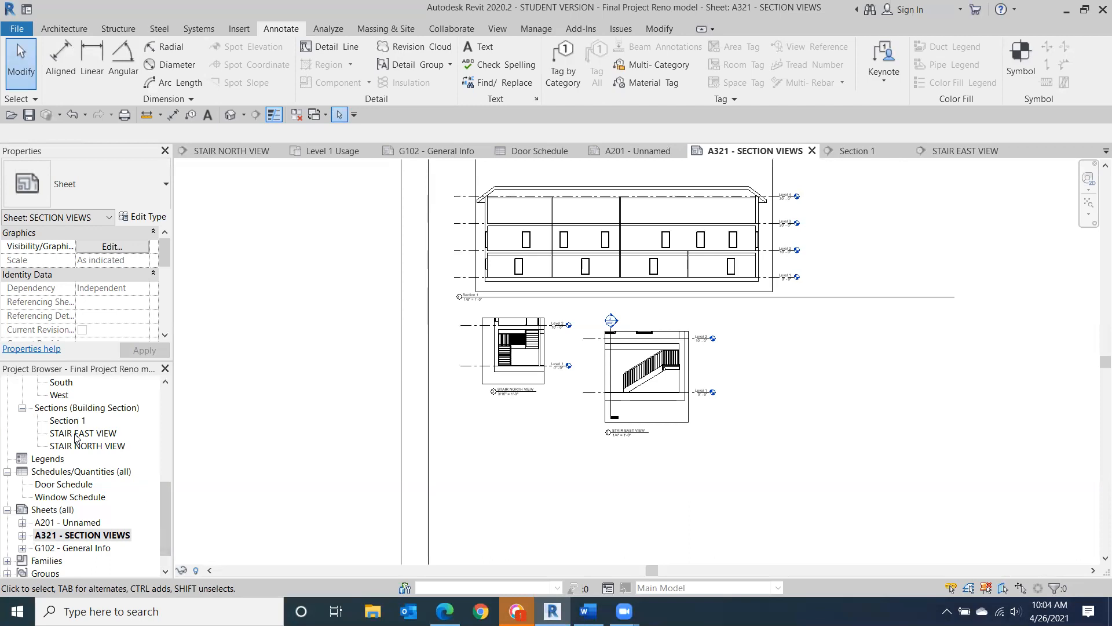
- Review sheet A201 and the Level 1 Usage and Level 2 floor plans, ending with the Level 1 floor plan open
double_click(77, 524)
scroll(572, 335, "up", 3)
scroll(573, 335, "up", 3)
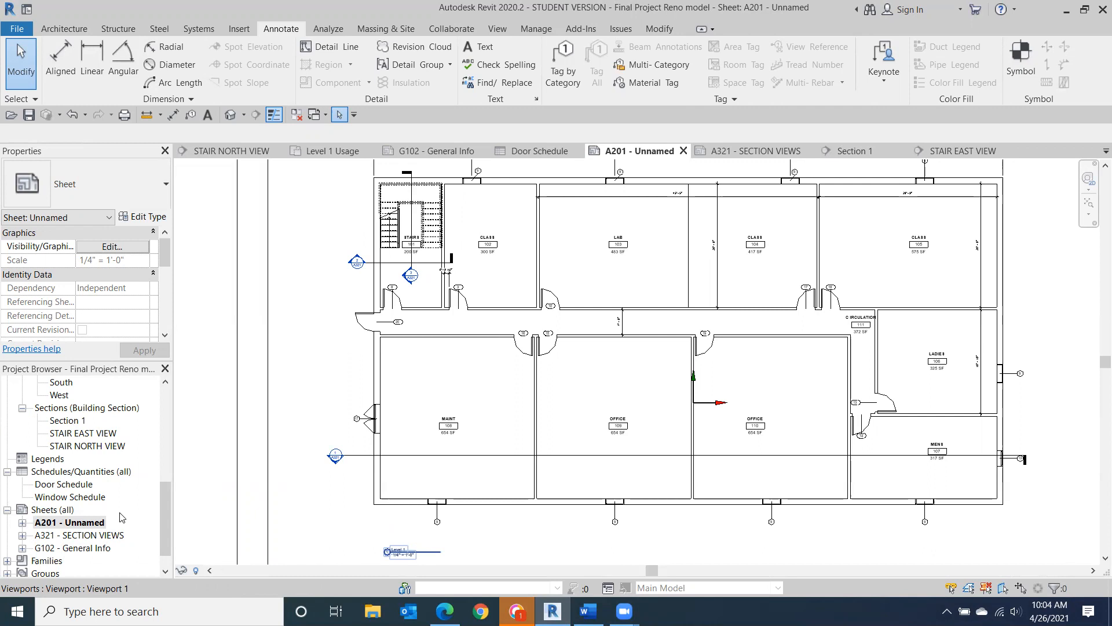
left_click_drag(164, 517, 184, 399)
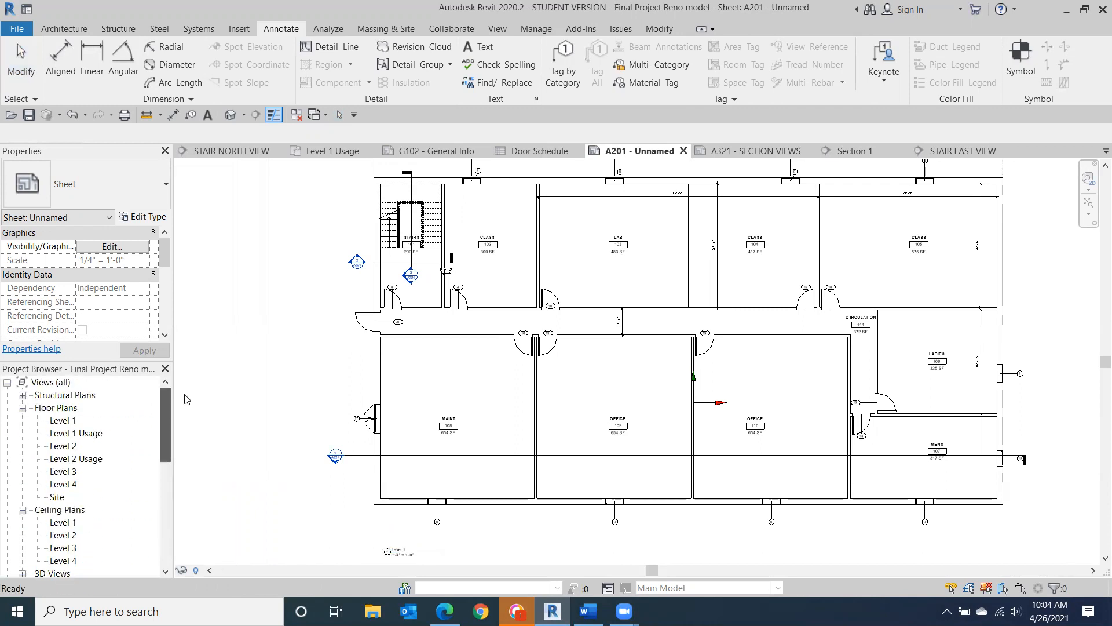
double_click(92, 435)
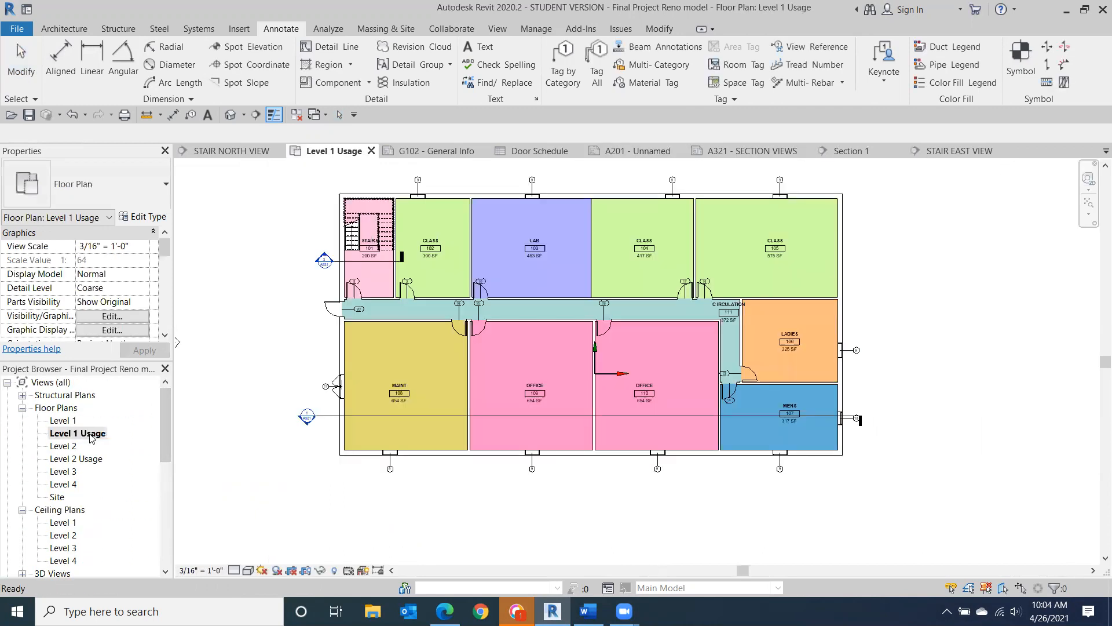
double_click(63, 446)
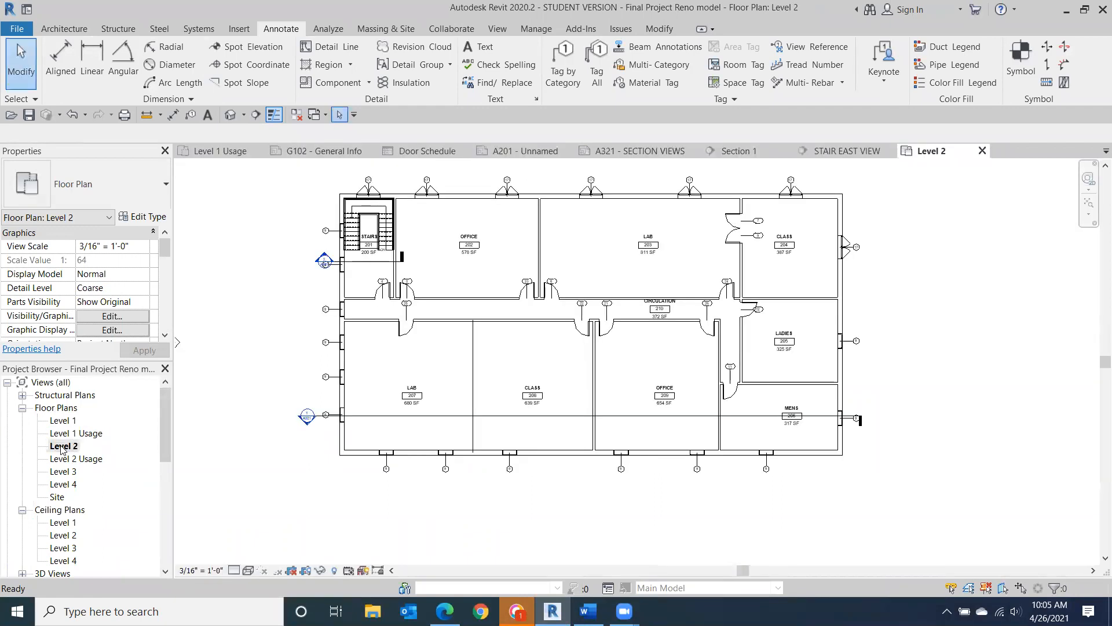
double_click(63, 420)
left_click(641, 234)
middle_click_drag(641, 234, 544, 266)
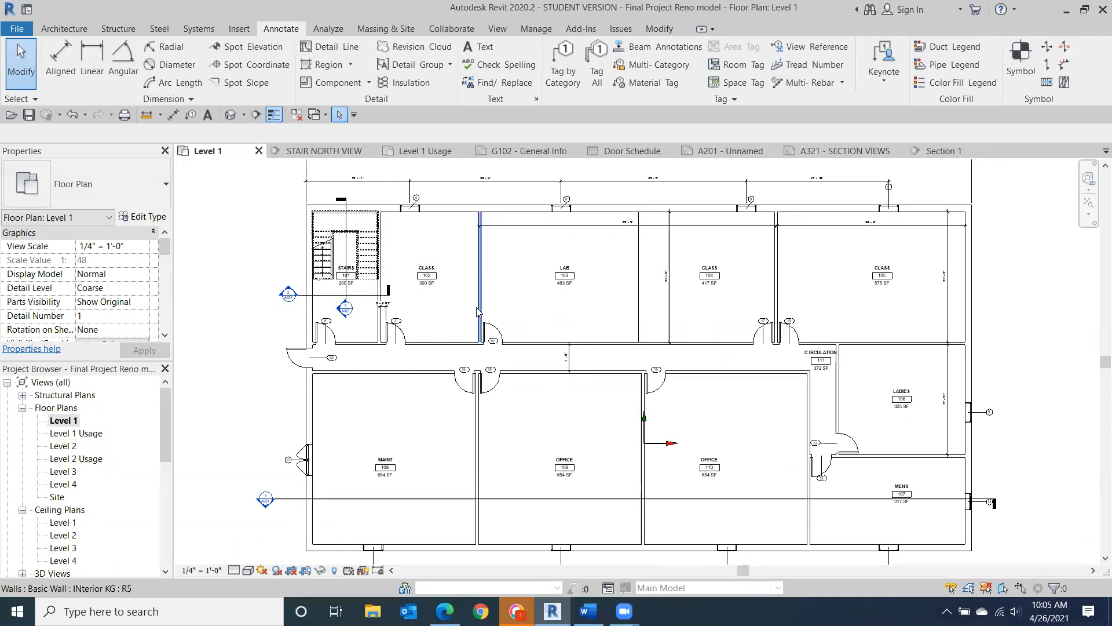
- Turn on visibility of the Floors category in the Level 1 floor plan
key("v")
key("g")
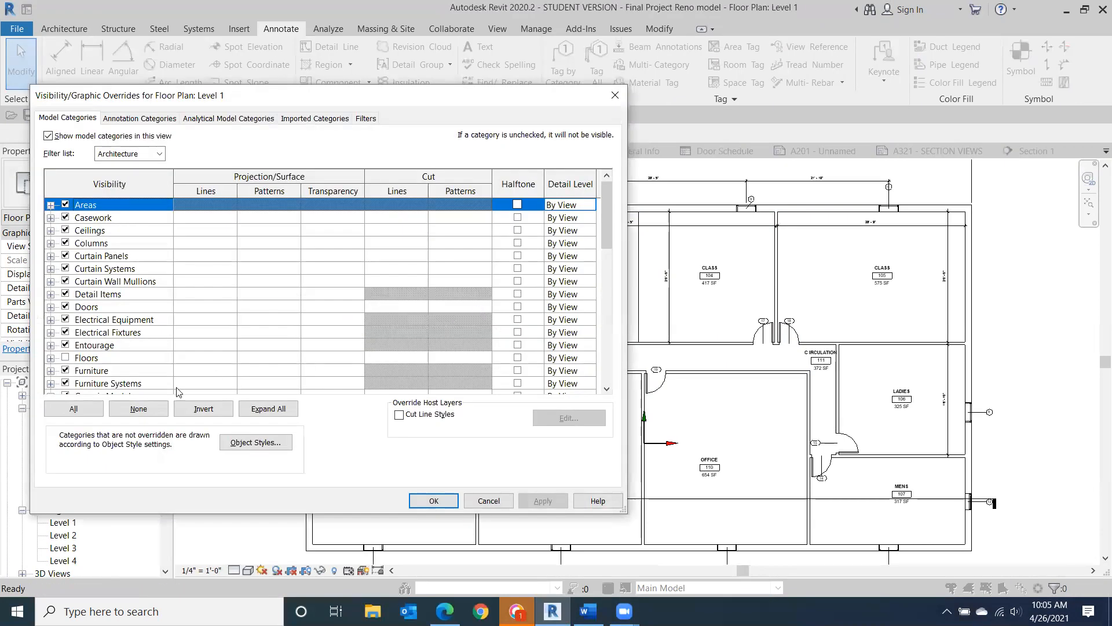
left_click(65, 358)
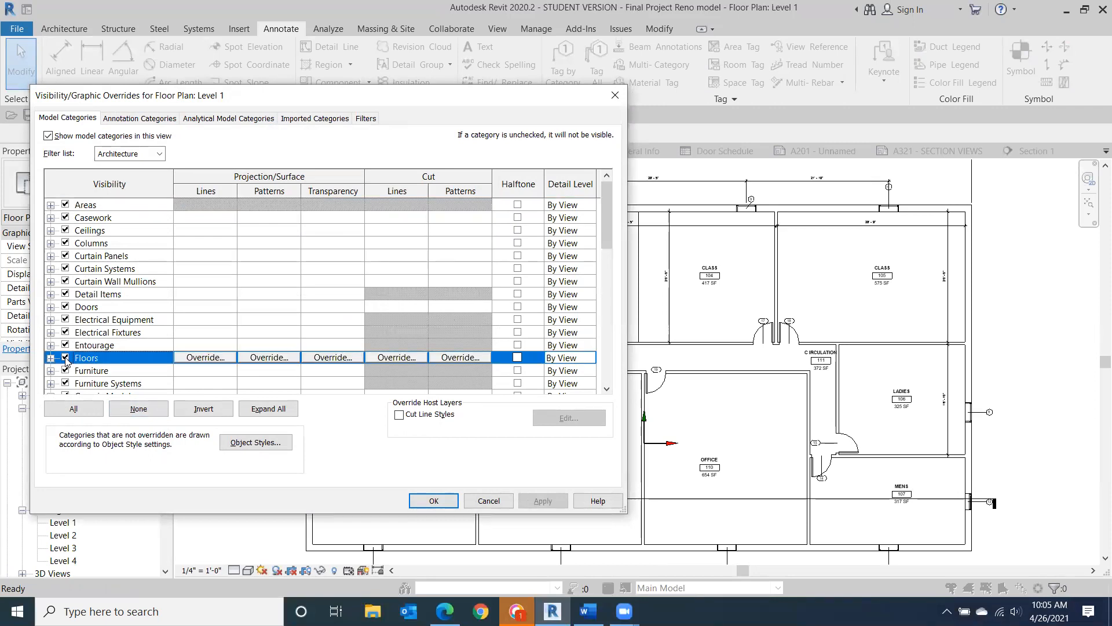
left_click(432, 498)
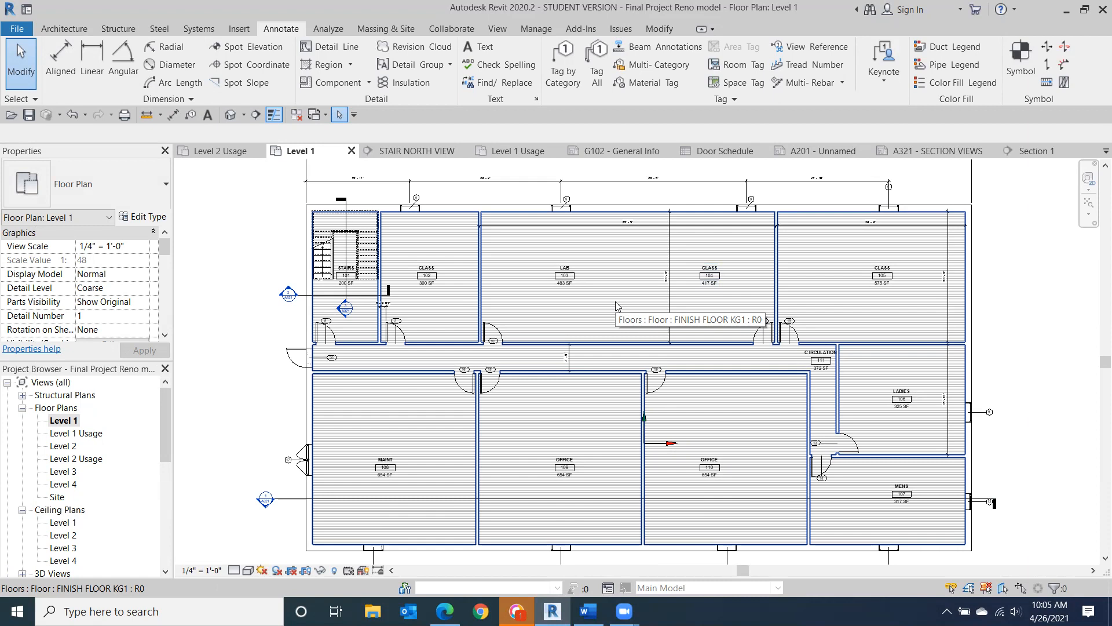
- Hide the Floors category again in the Level 1 floor plan's visibility overrides
key("v")
key("v")
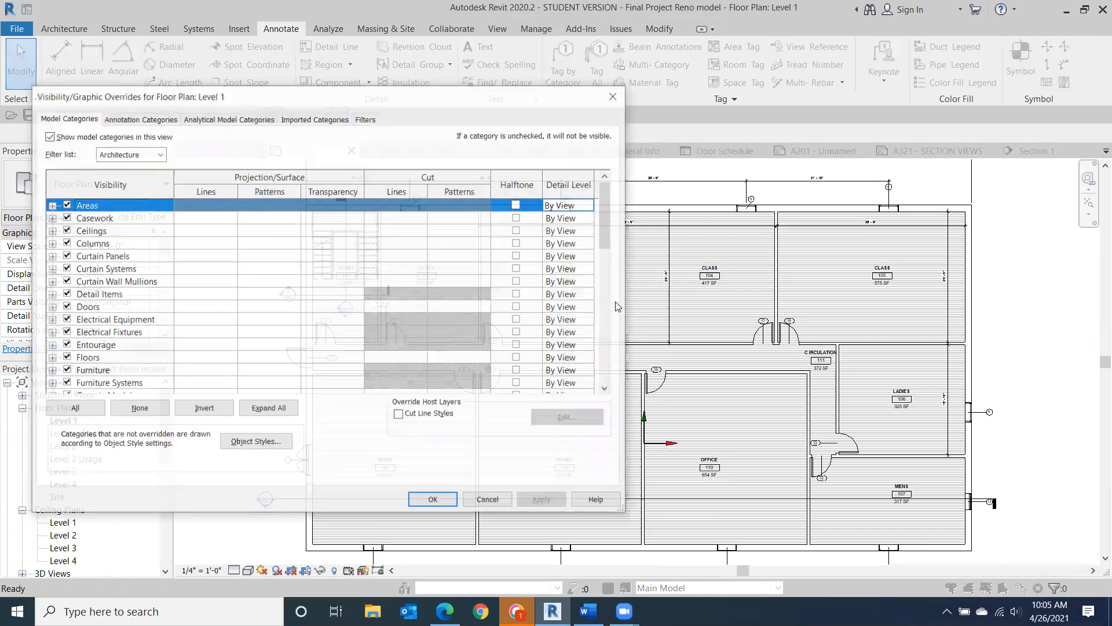
left_click(65, 357)
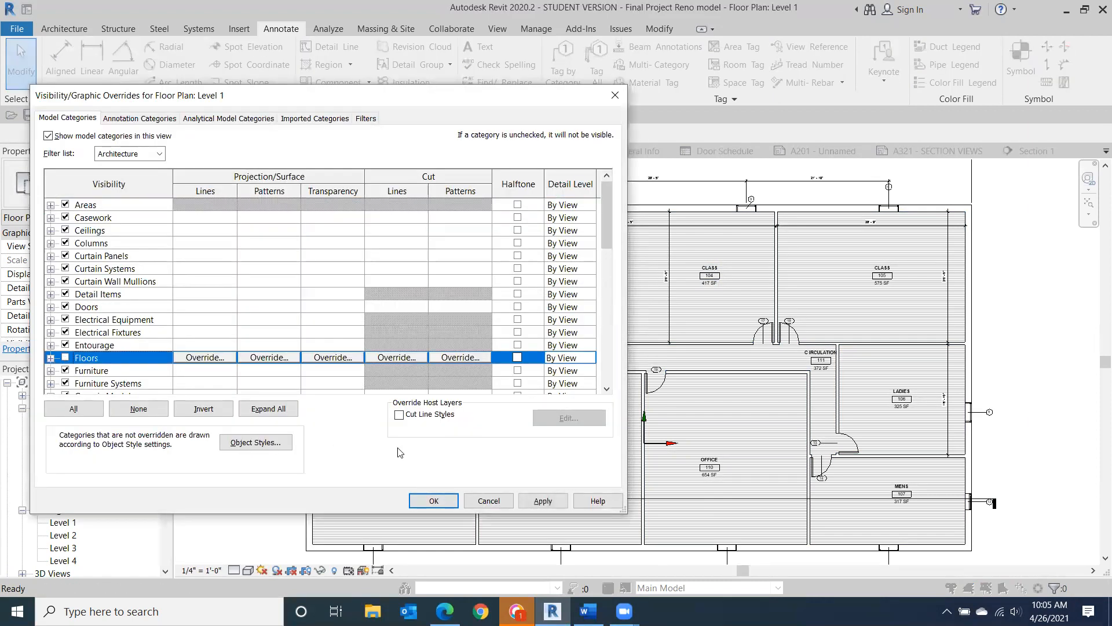
left_click(434, 501)
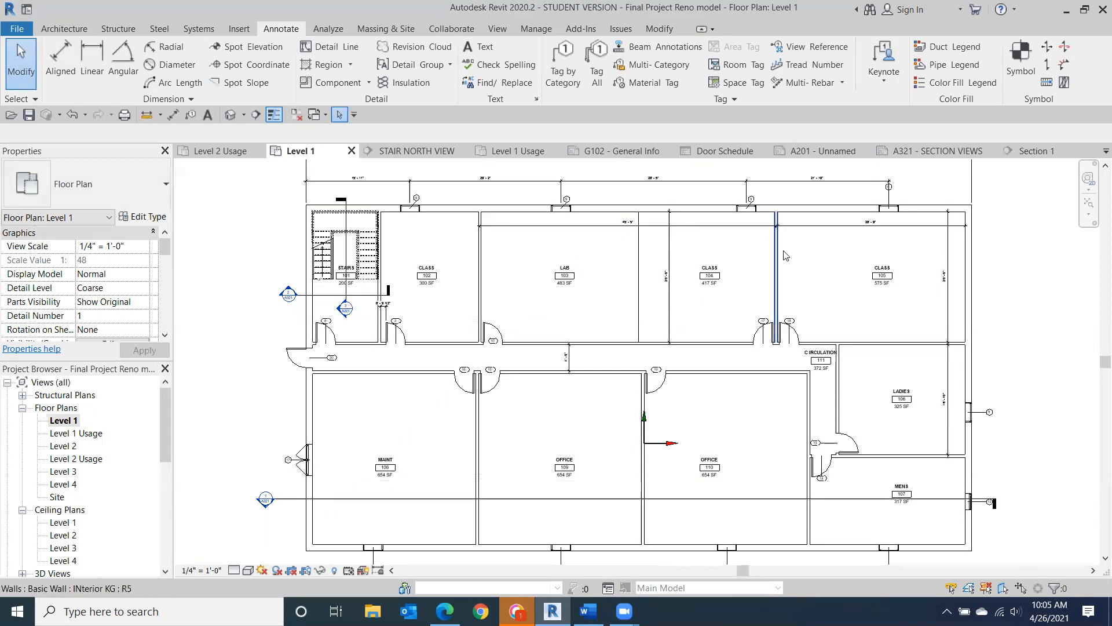
scroll(786, 255, "up", 3)
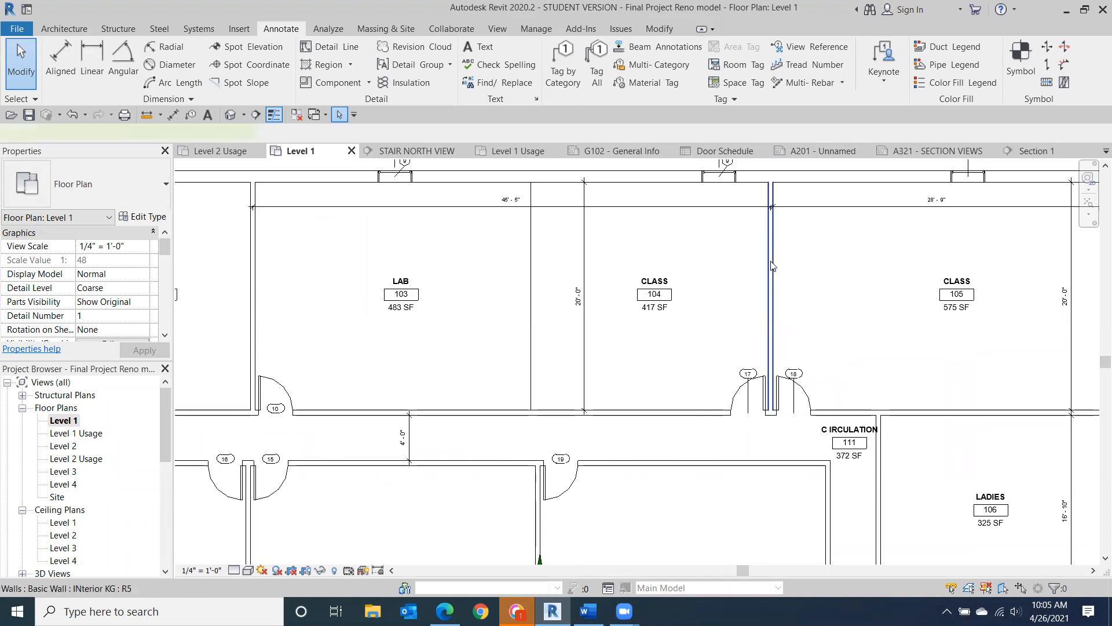
- Override the wall between Class 104 and Class 105 by element with a solid fill, black foreground cut pattern in the Level 1 plan
right_click(771, 265)
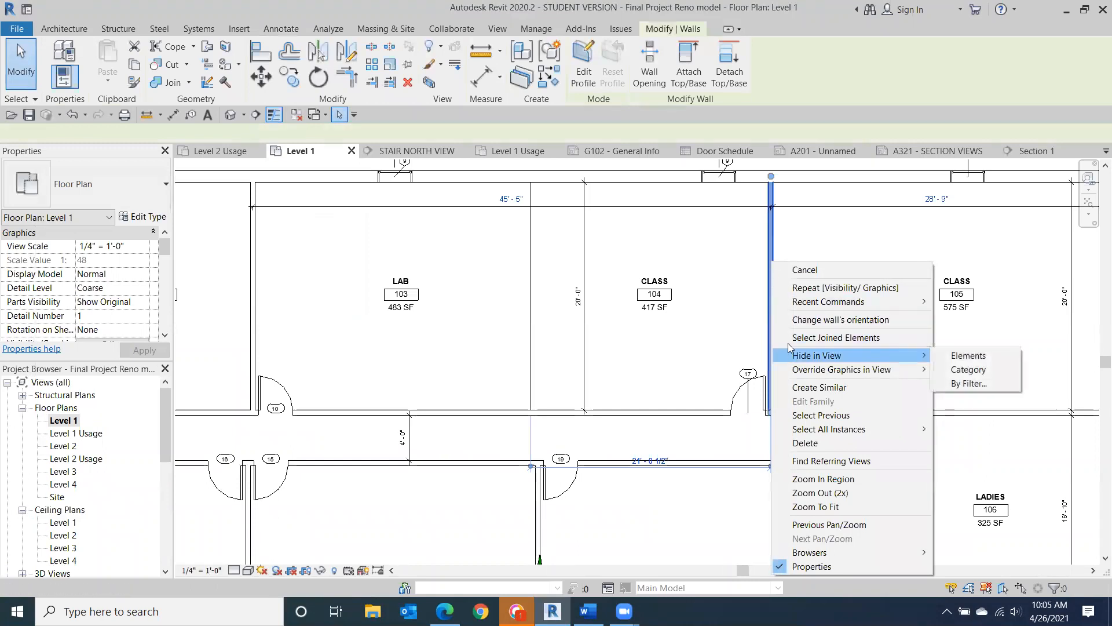
mouse_move(810, 357)
mouse_move(921, 370)
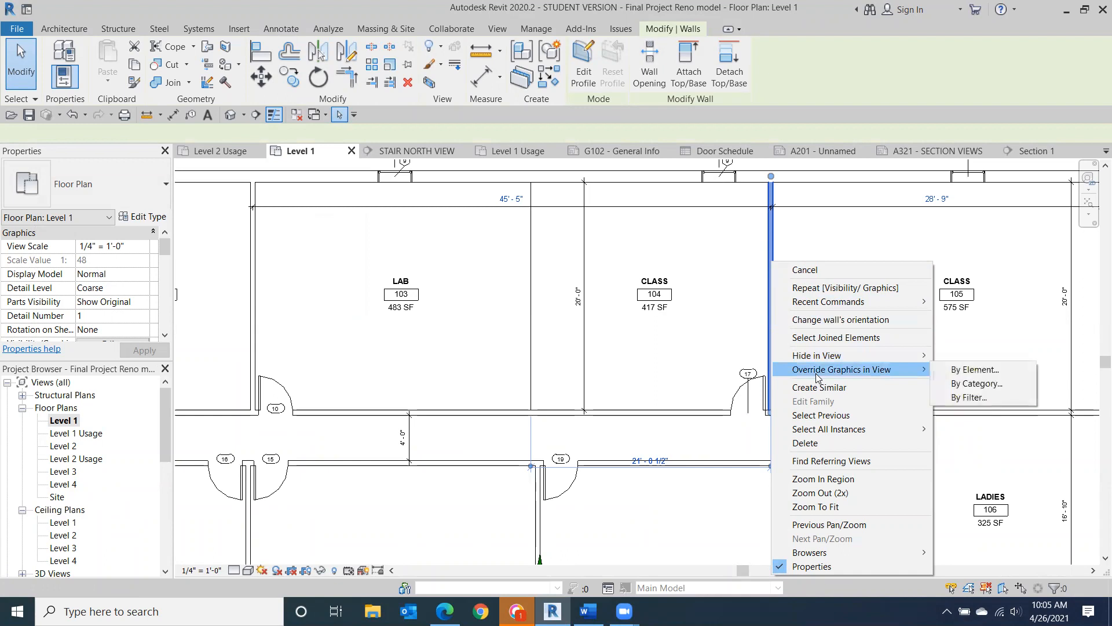
left_click(974, 374)
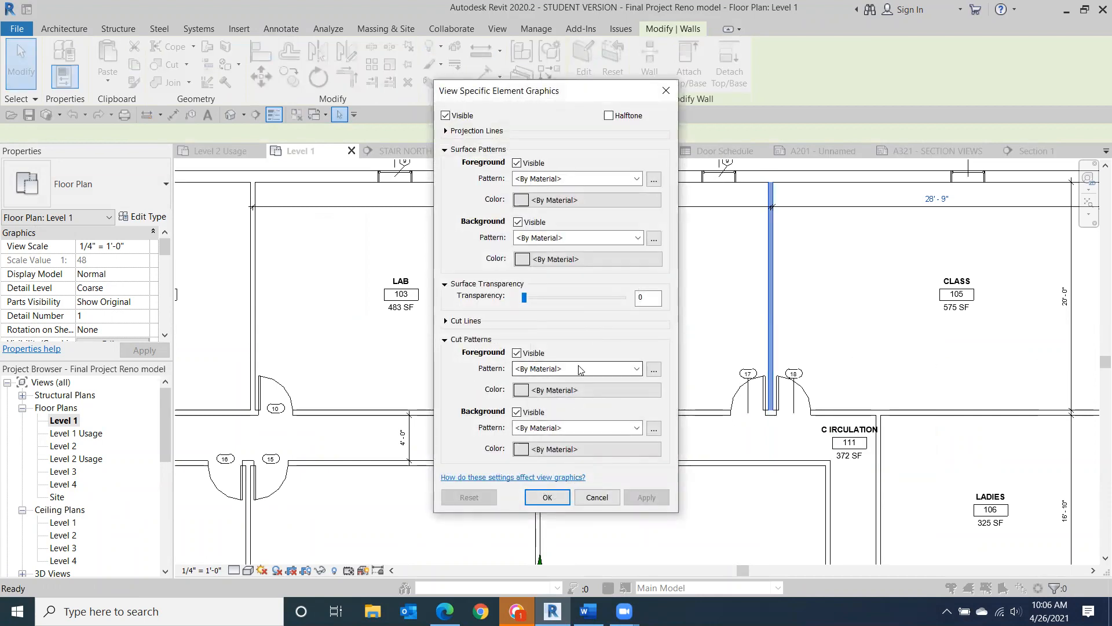
left_click(635, 369)
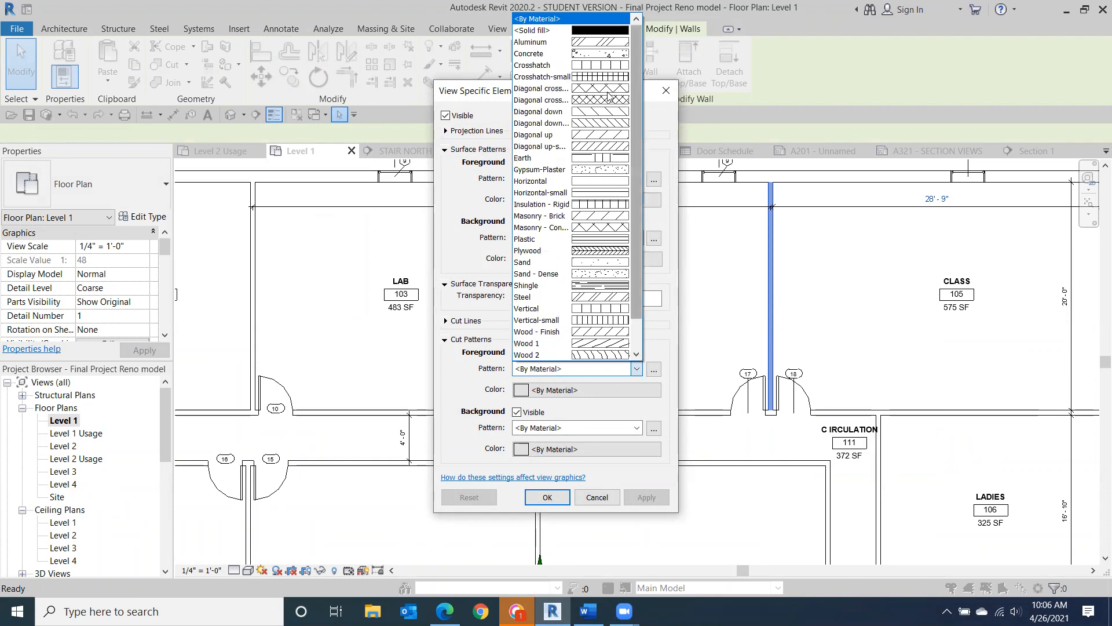
left_click(581, 32)
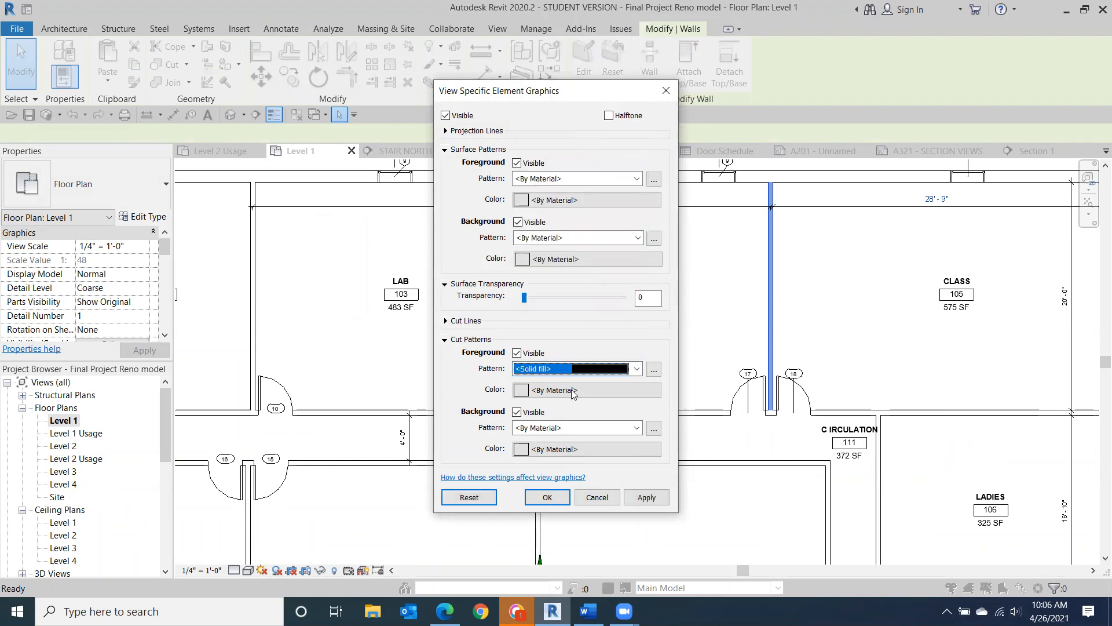
left_click(571, 389)
left_click(412, 316)
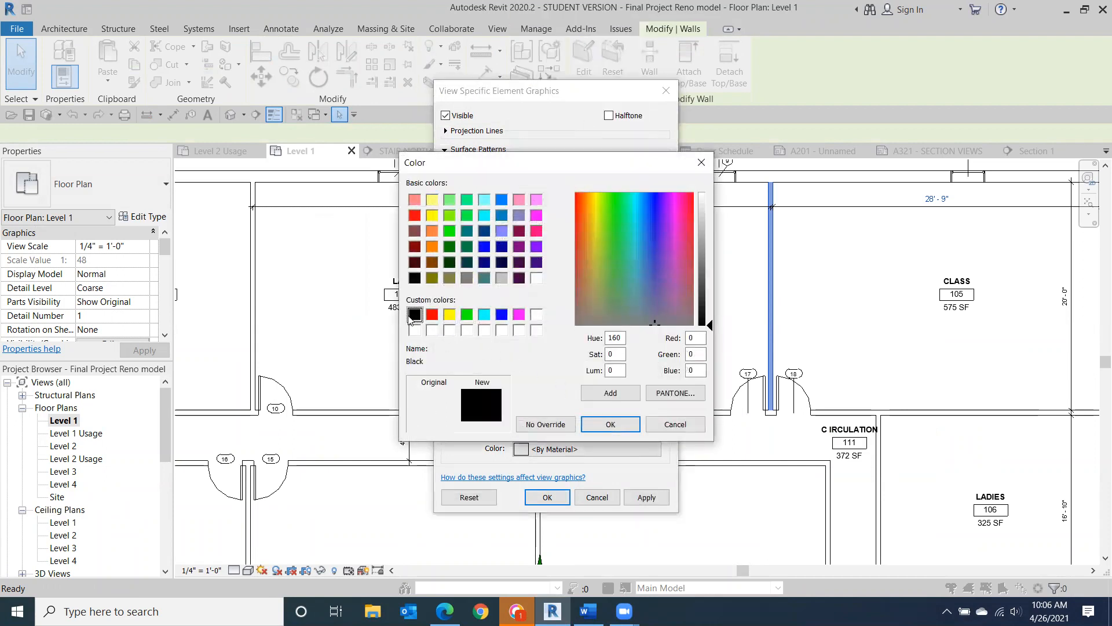
left_click(625, 424)
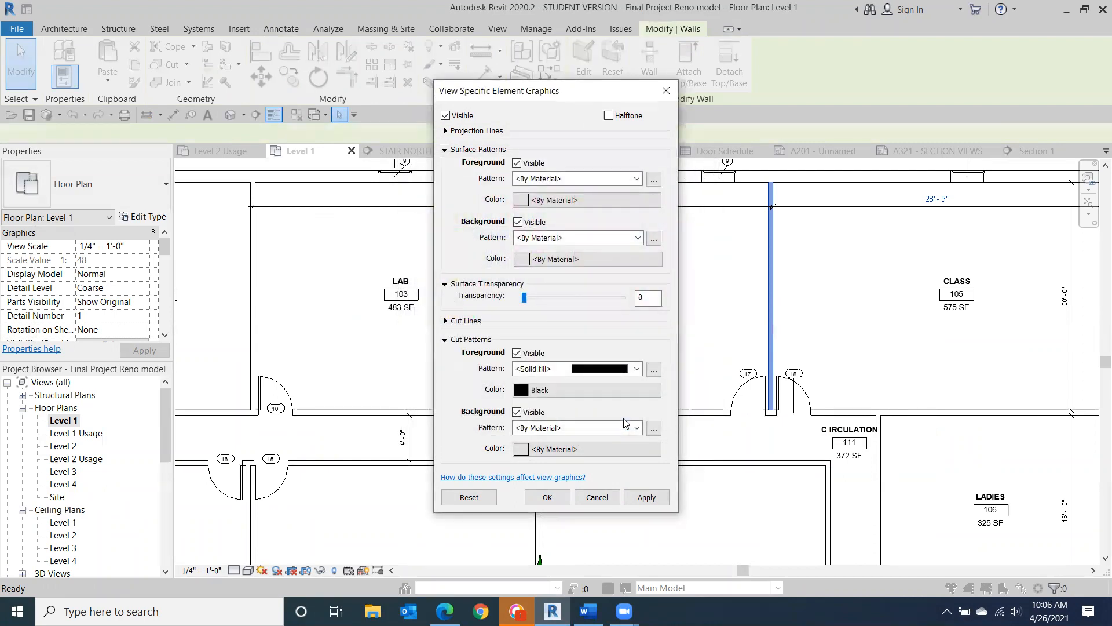
left_click(547, 497)
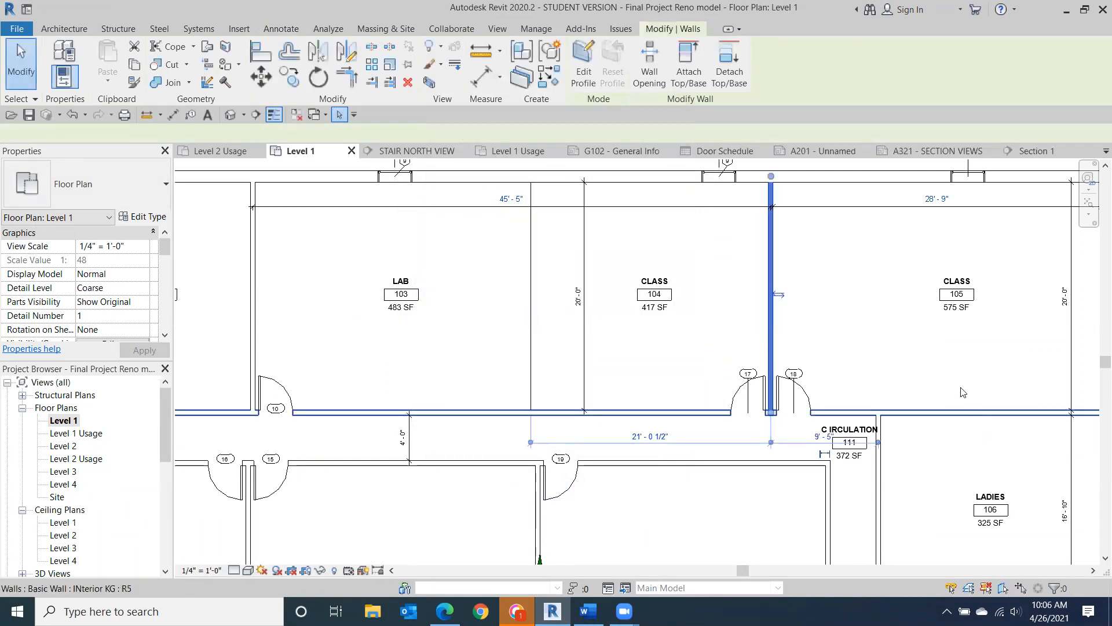
left_click(924, 308)
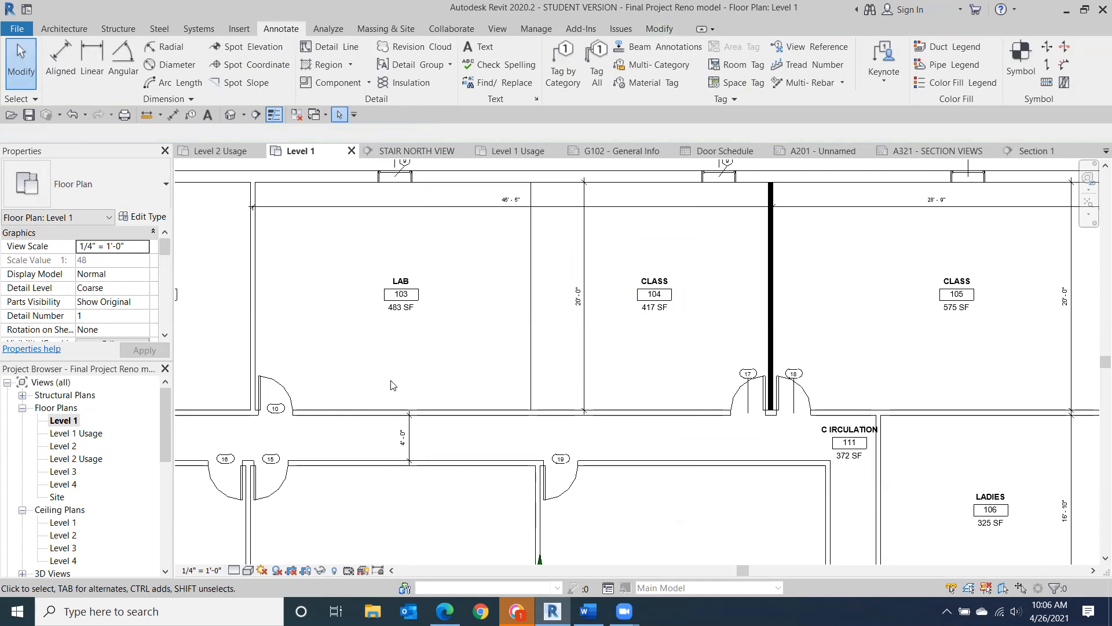
- Try overriding the whole Walls category with a solid black foreground cut pattern in the Level 1 plan, and undo that category override
right_click(447, 418)
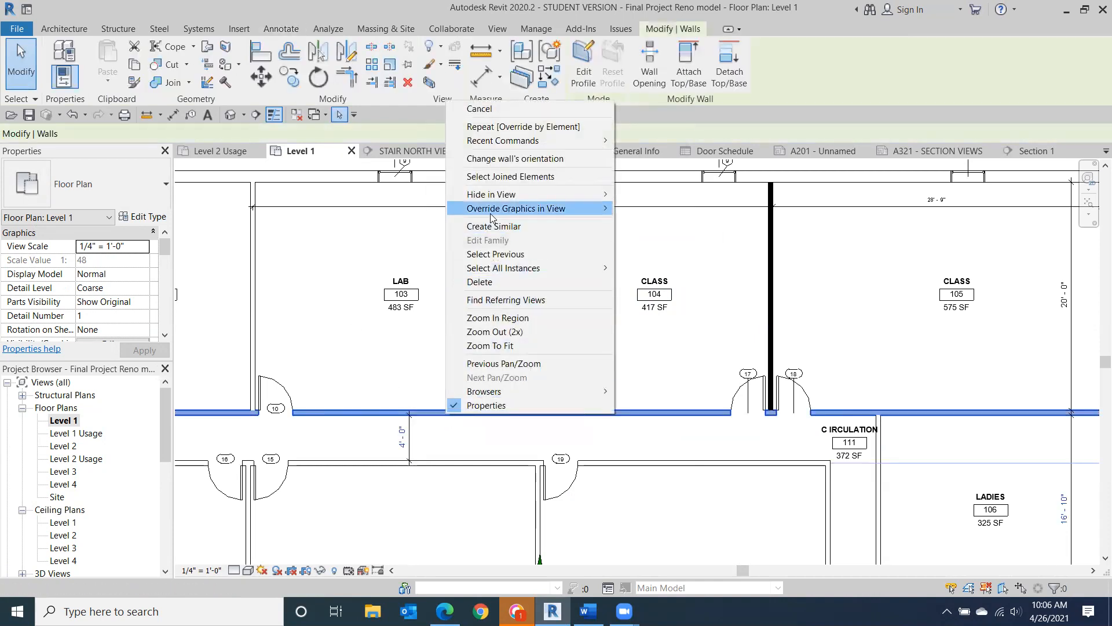
mouse_move(490, 216)
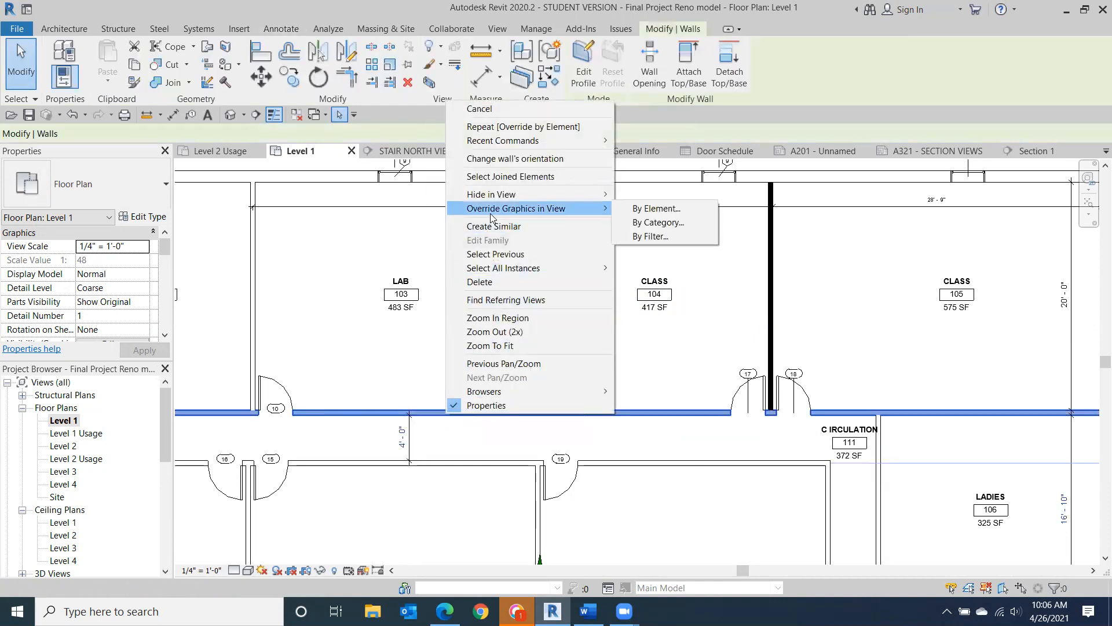
left_click(643, 223)
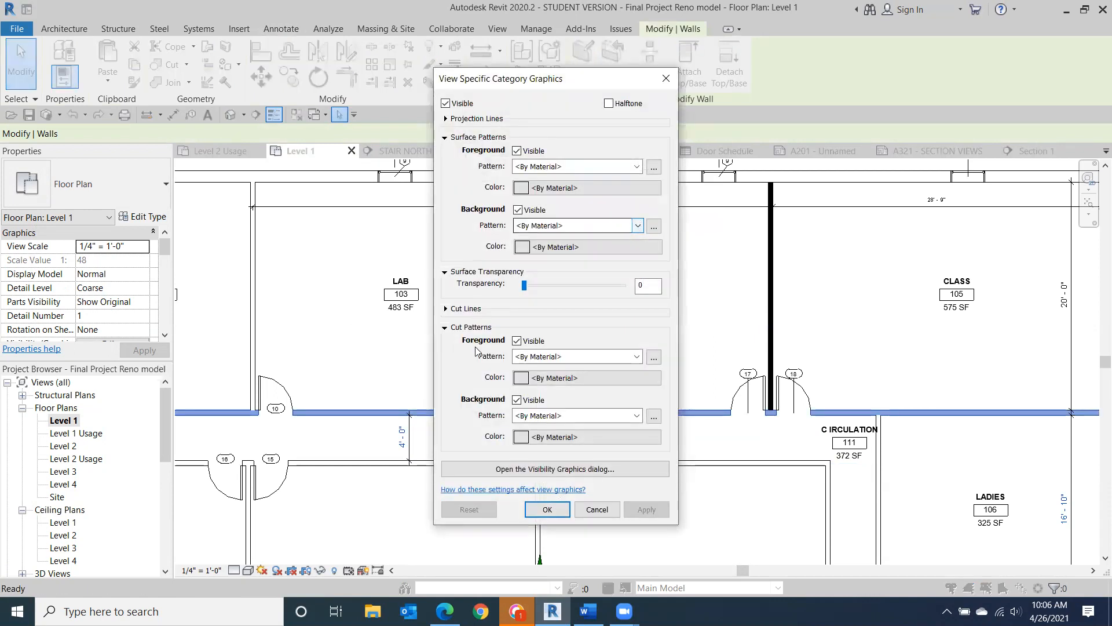
left_click(637, 356)
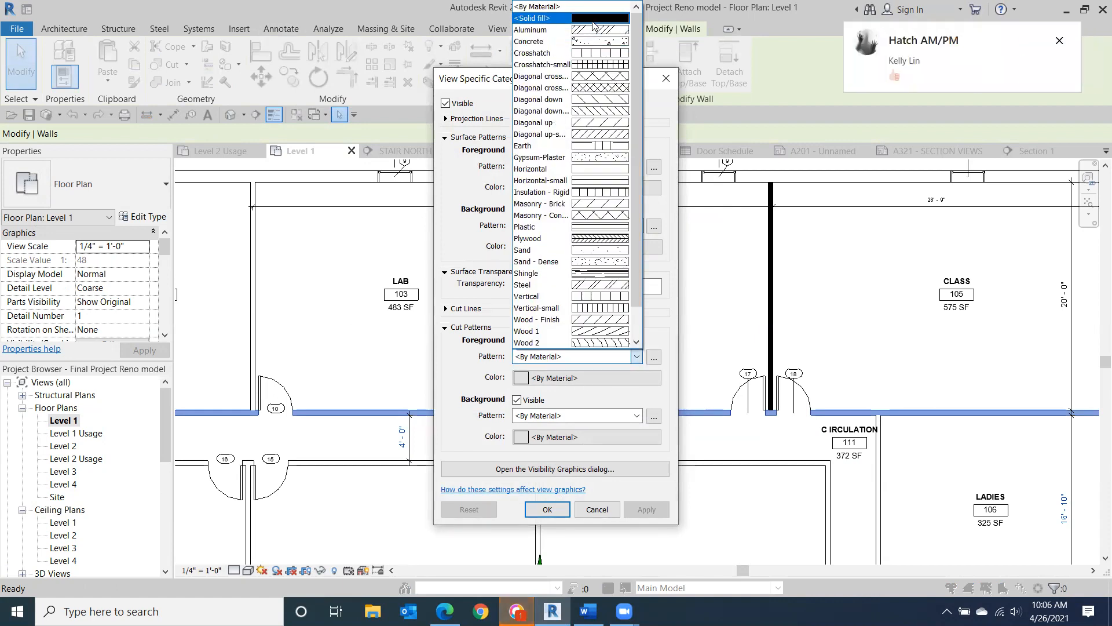
left_click(592, 19)
left_click(528, 377)
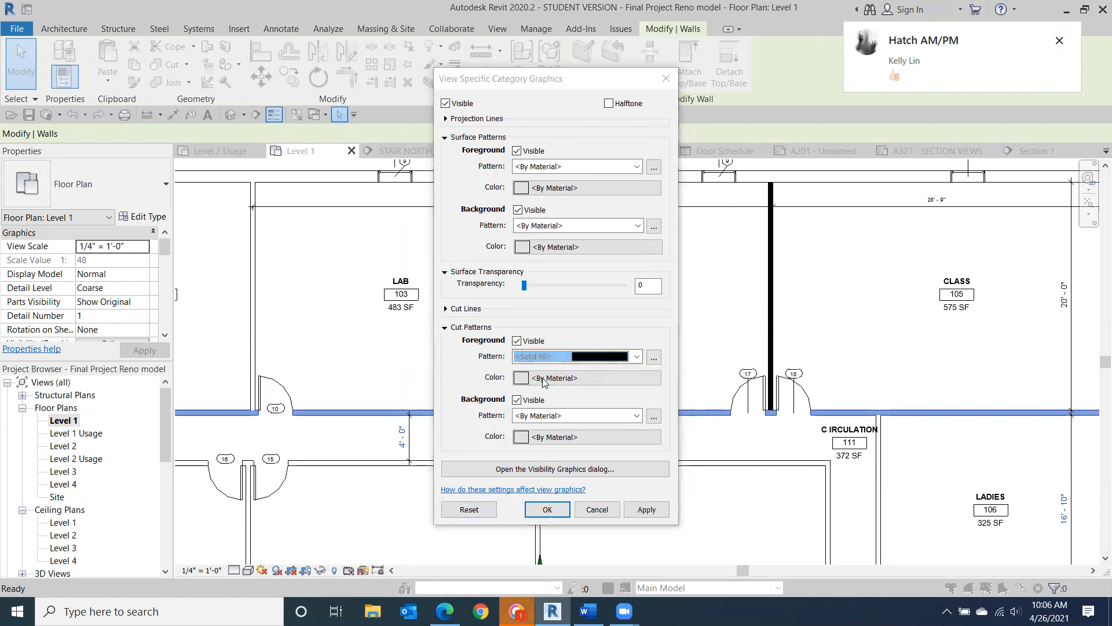
left_click(414, 315)
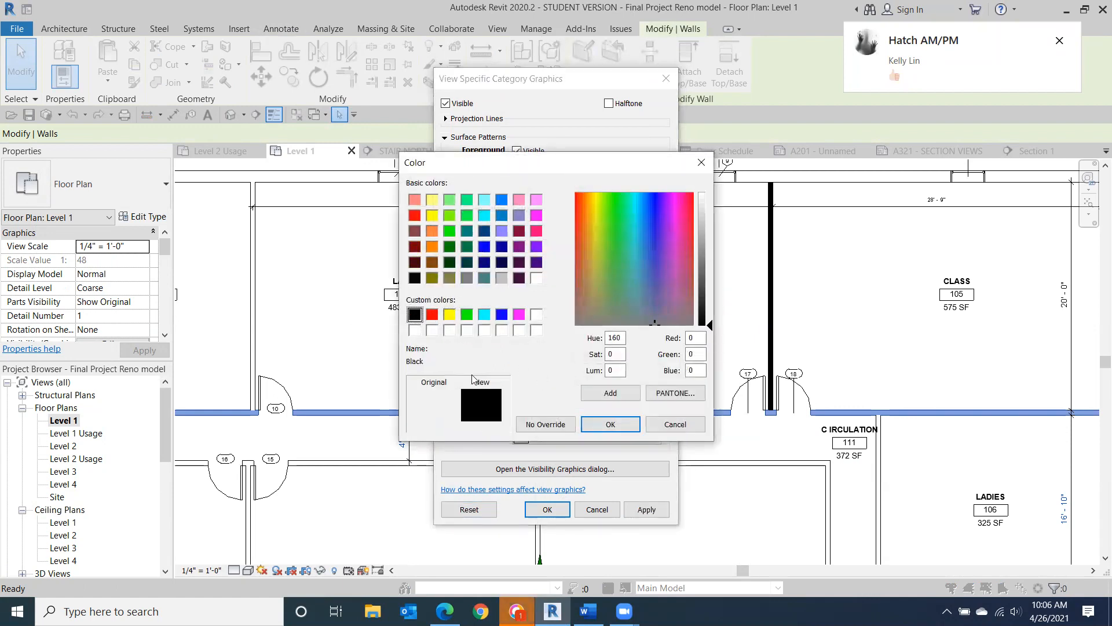
left_click(616, 425)
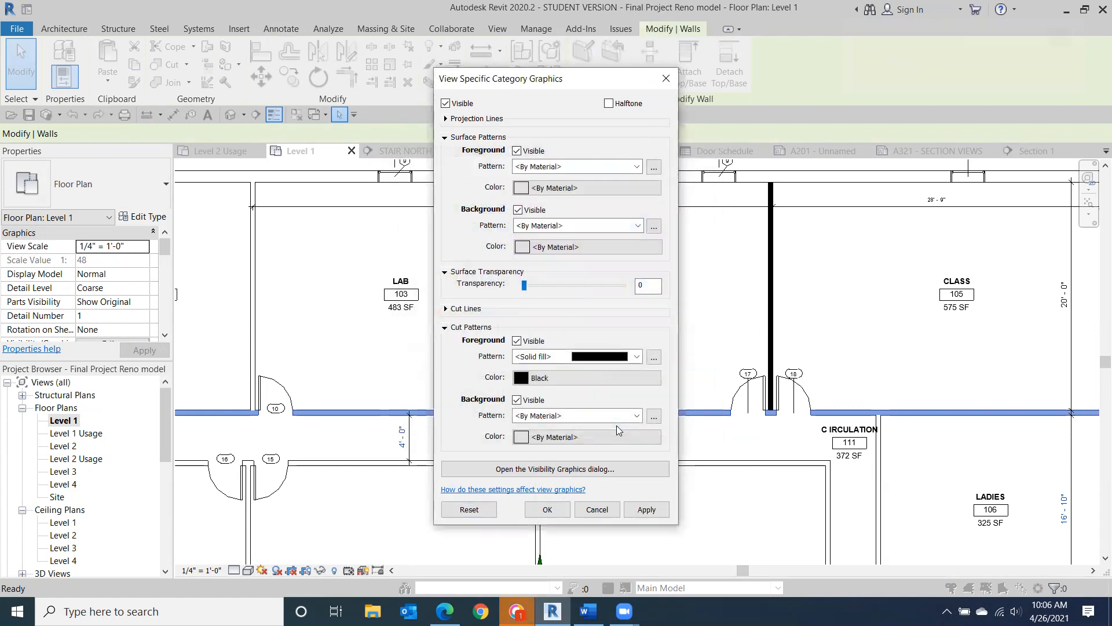
left_click(550, 508)
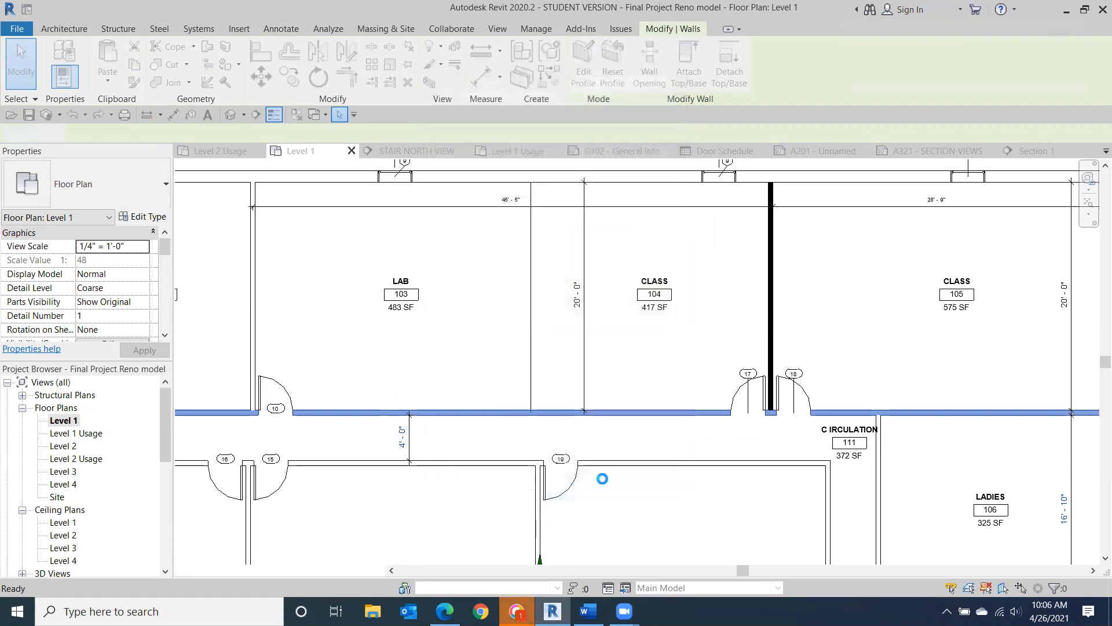
left_click(647, 448)
scroll(677, 419, "down", 3)
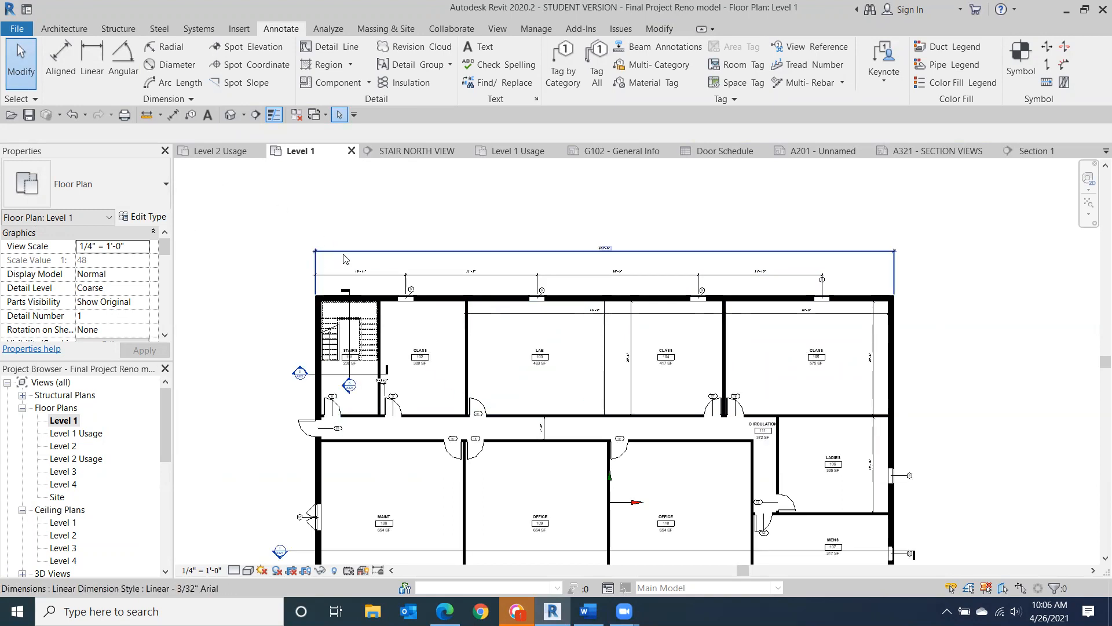
left_click(71, 119)
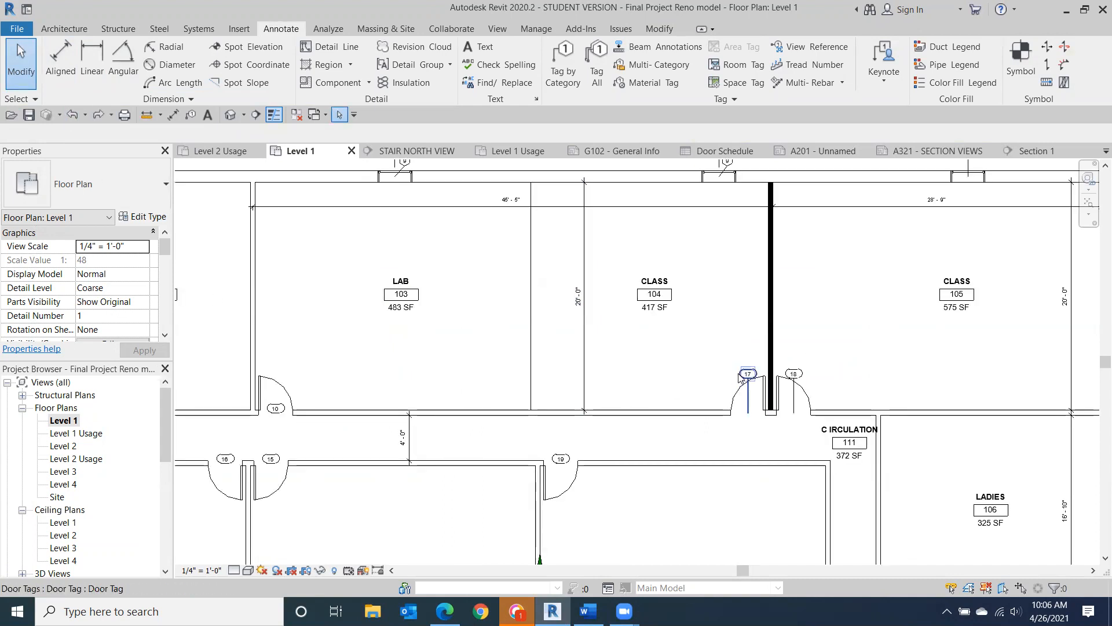
- Override both long corridor walls by element with a solid fill, black foreground cut pattern in the Level 1 plan
scroll(743, 376, "down", 3)
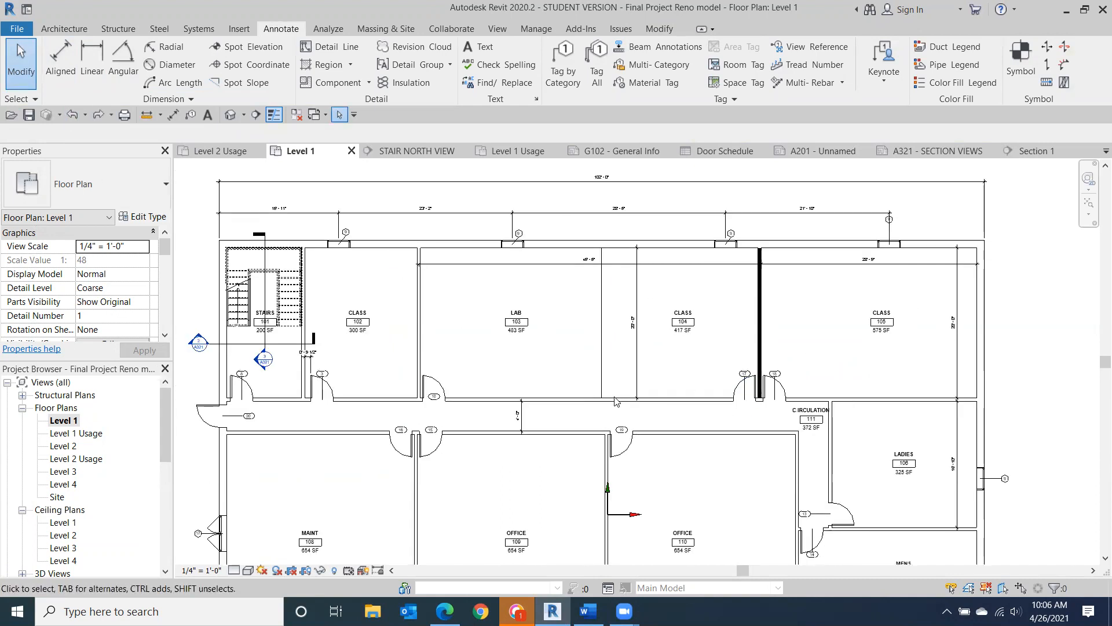
left_click(576, 399)
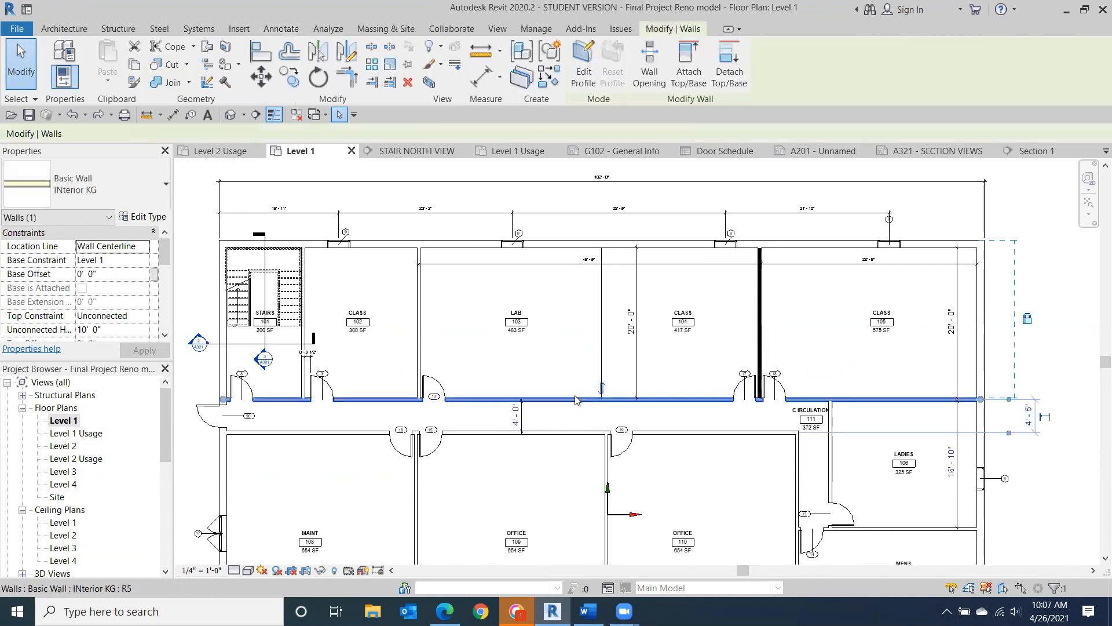
left_click(566, 433, "ctrl")
right_click(566, 435)
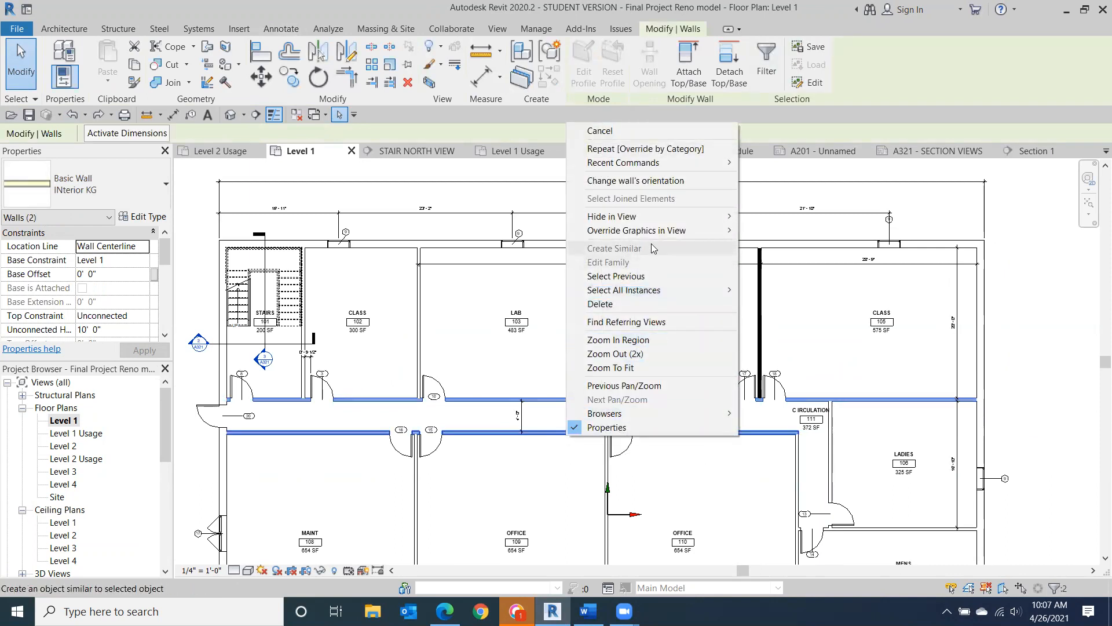
mouse_move(656, 235)
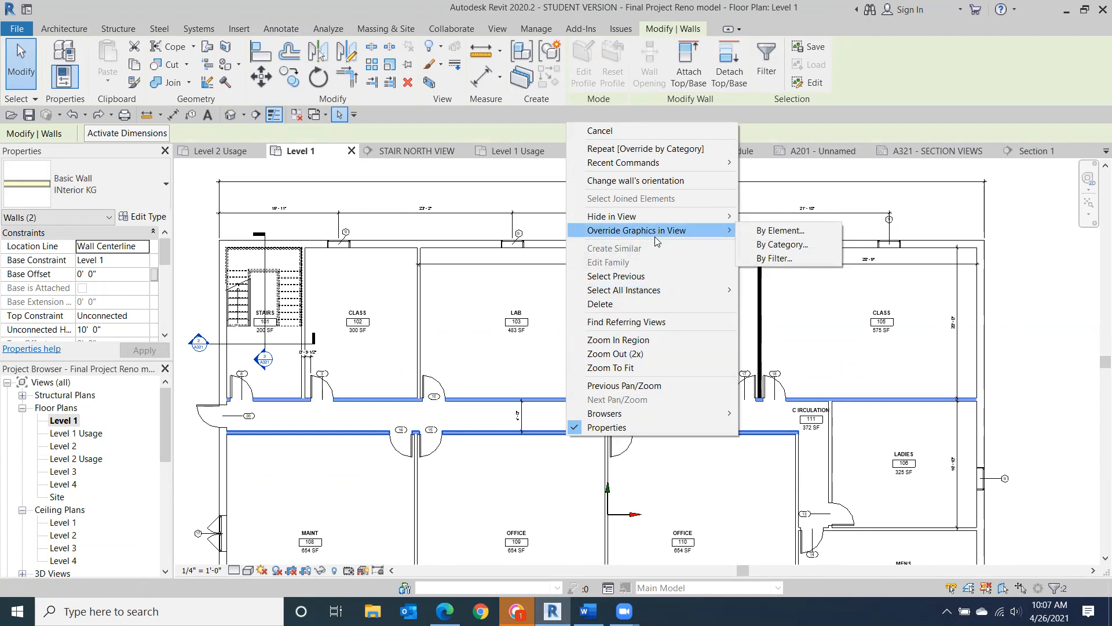
left_click(779, 230)
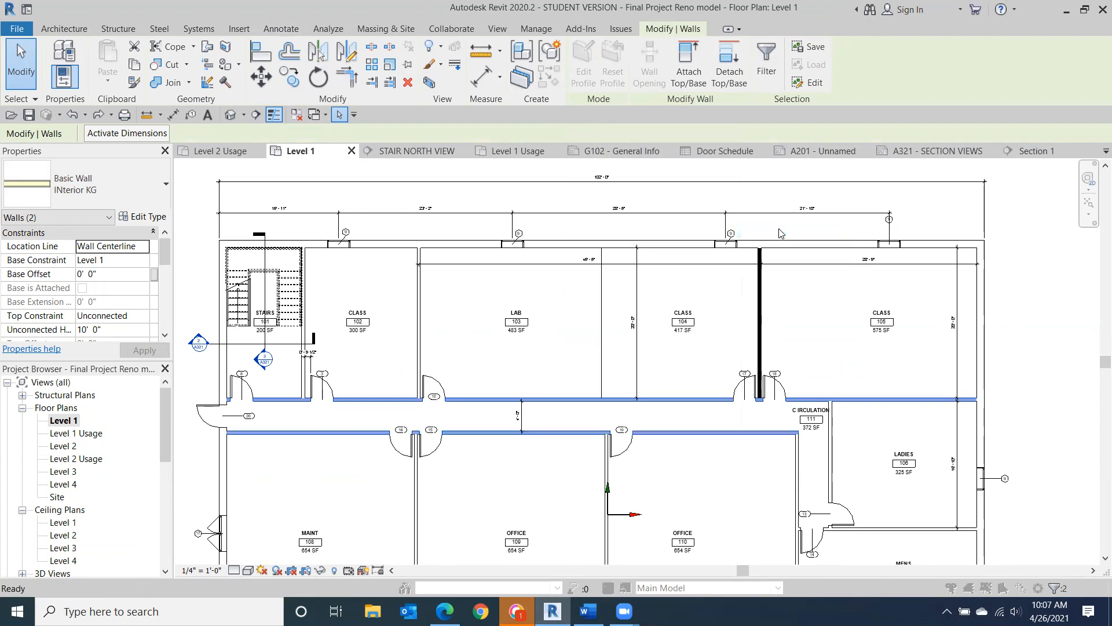
left_click(556, 369)
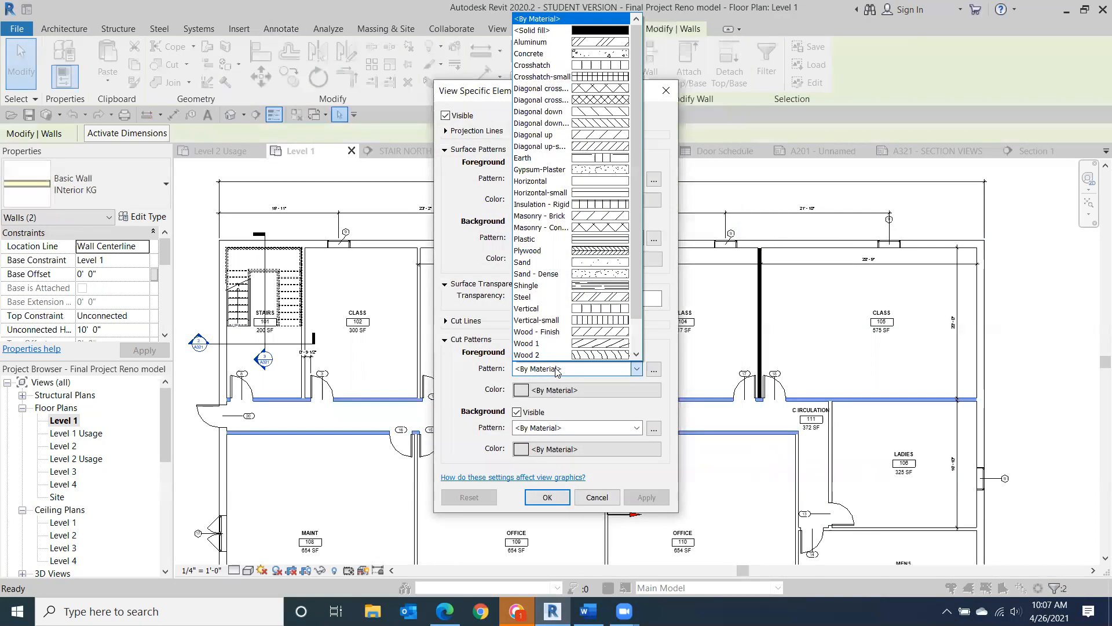
left_click(541, 30)
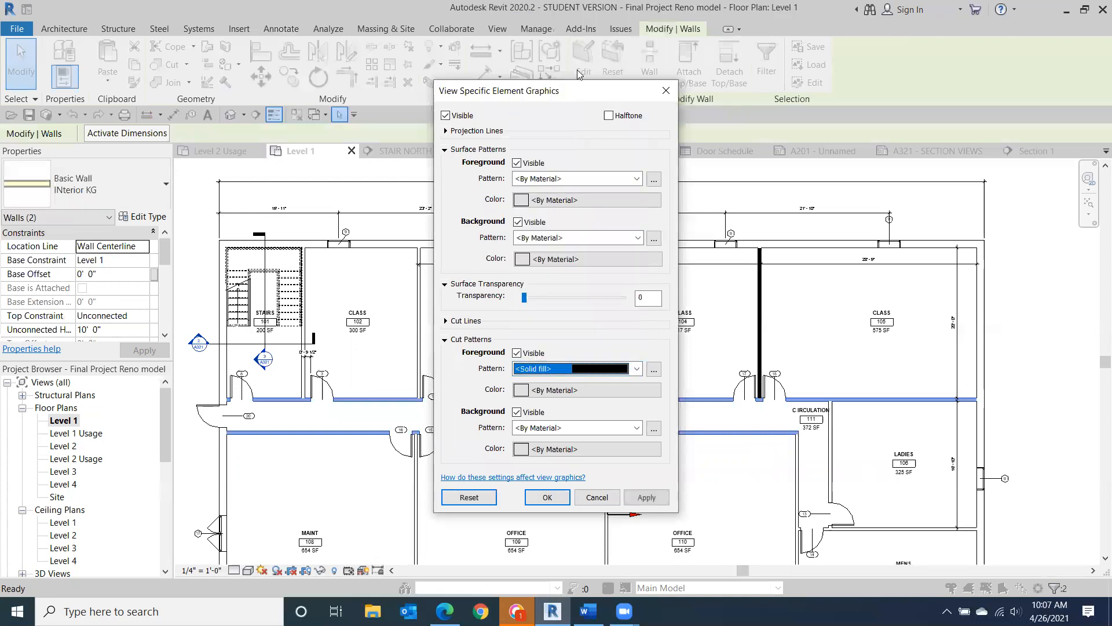
left_click(542, 391)
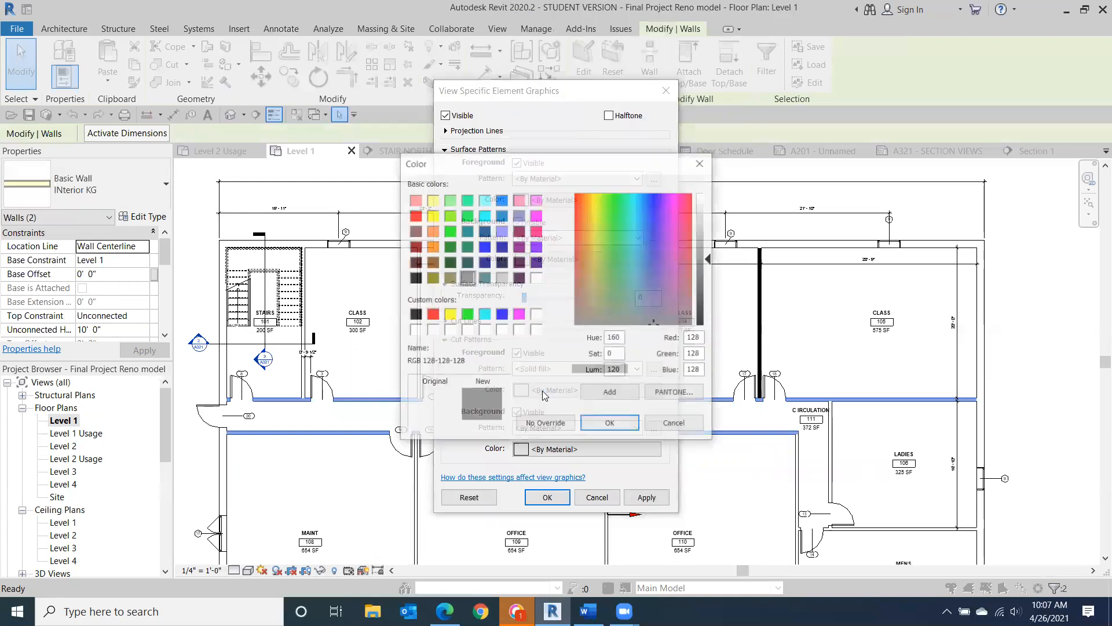
left_click(414, 313)
left_click(611, 424)
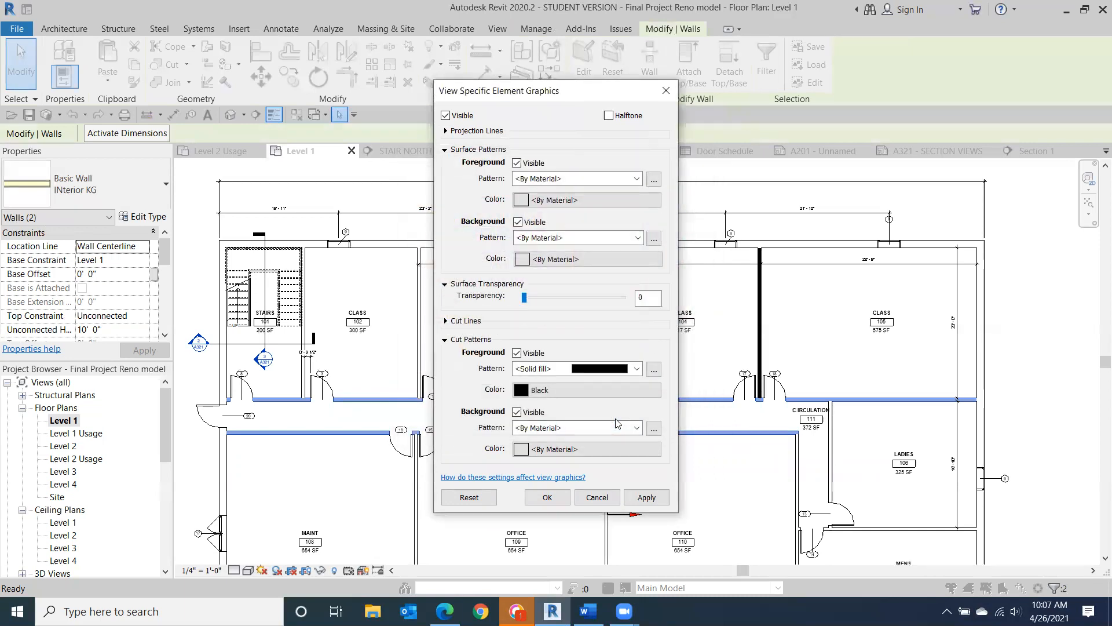
left_click(550, 496)
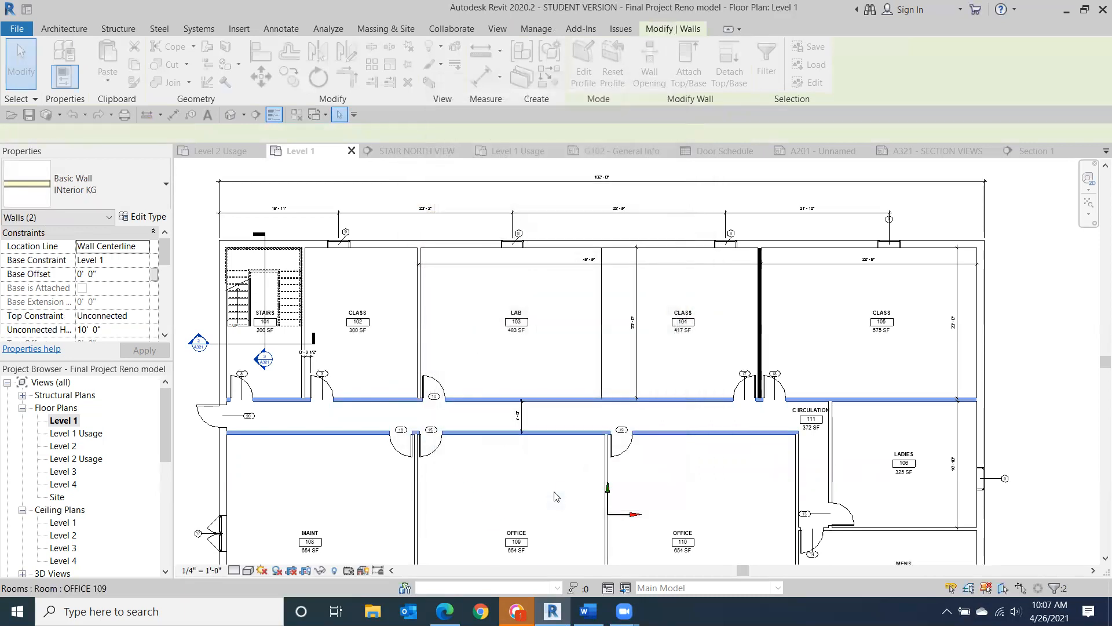
left_click(1066, 405)
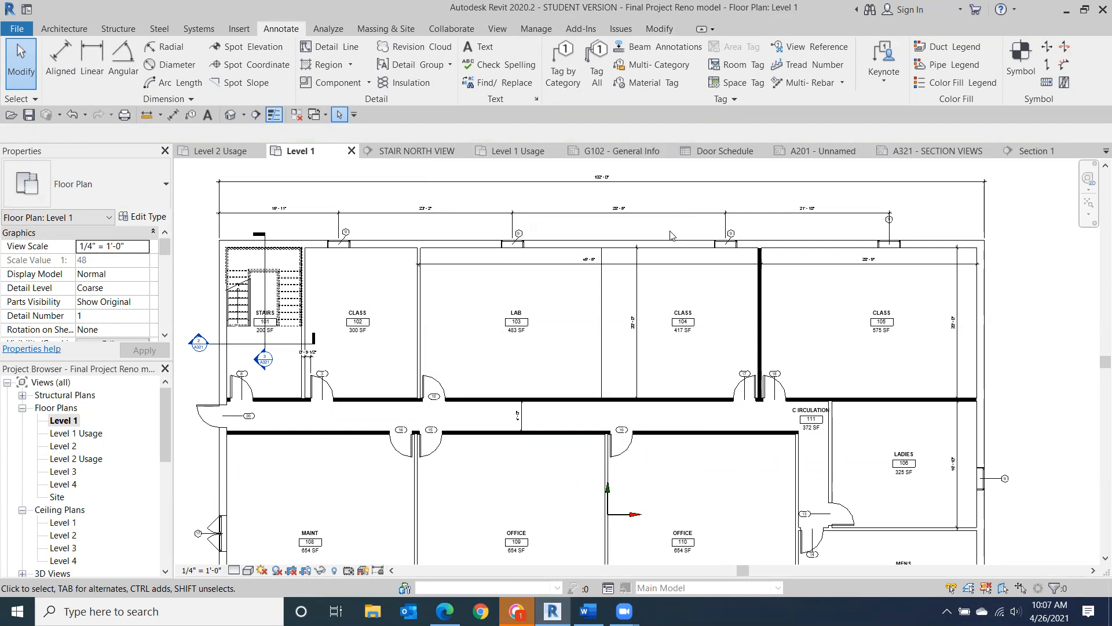
- Open the Site floor plan and bring up the massing and site tools
scroll(79, 504, "down", 5)
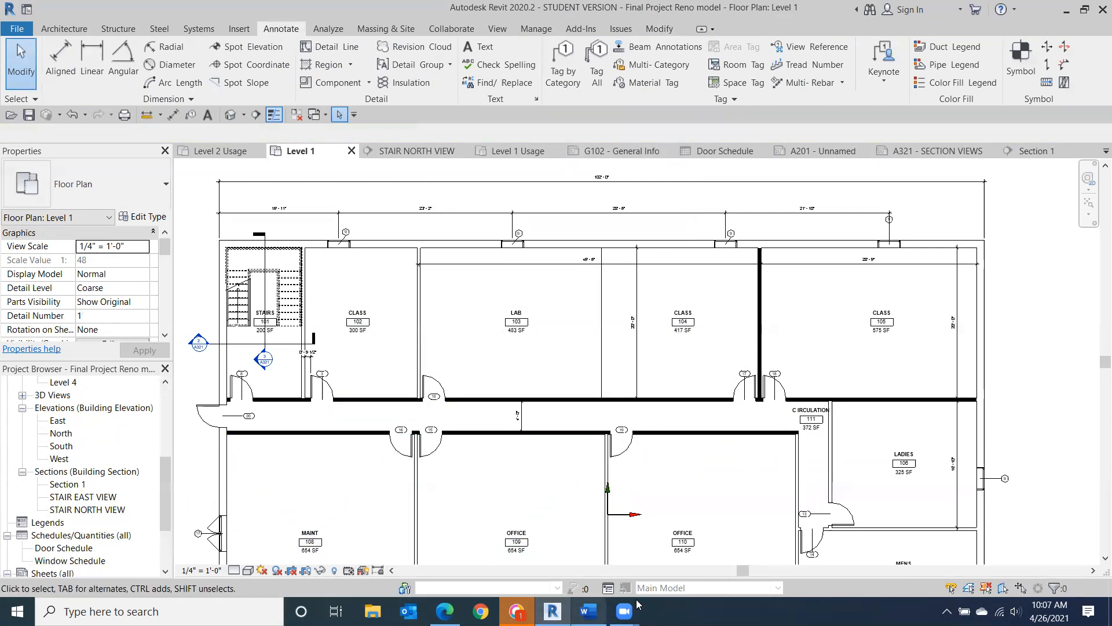
scroll(654, 461, "down", 4)
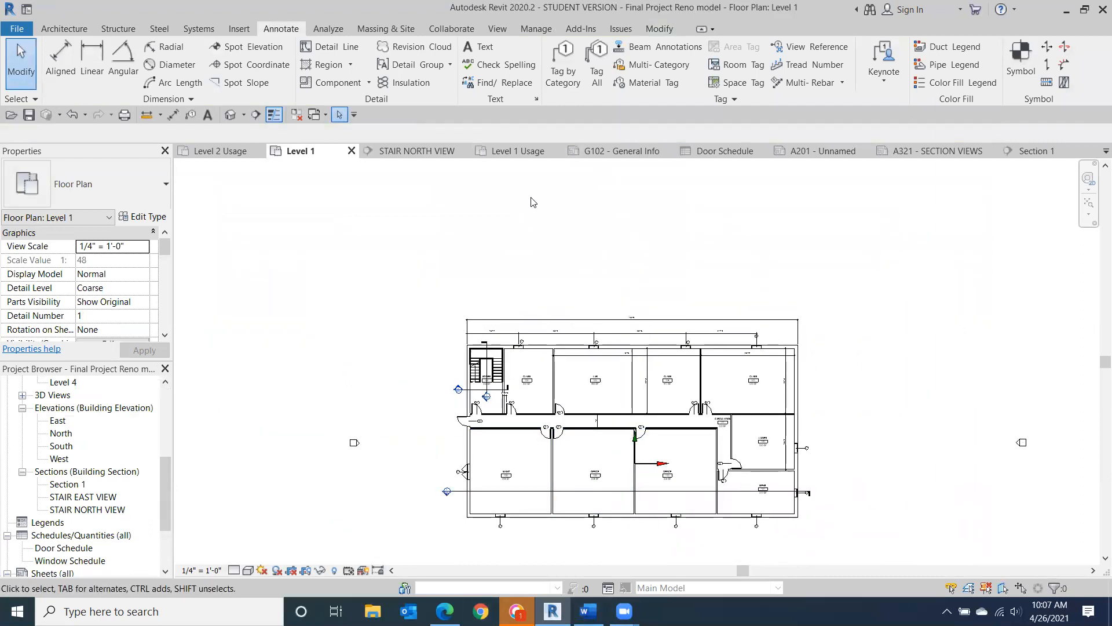
left_click_drag(166, 493, 166, 425)
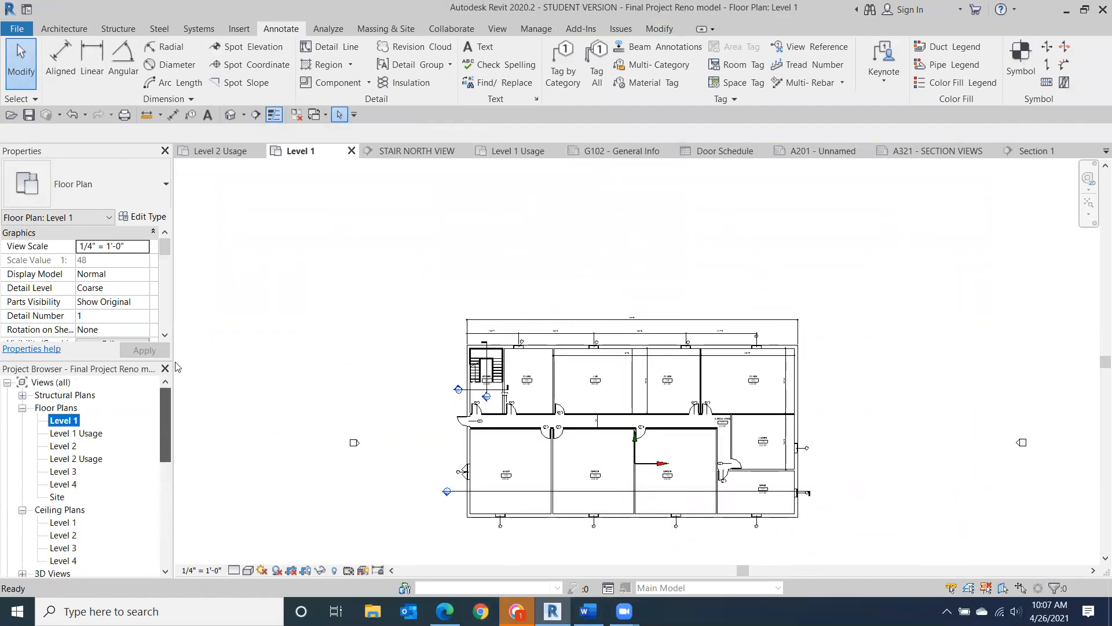
double_click(58, 499)
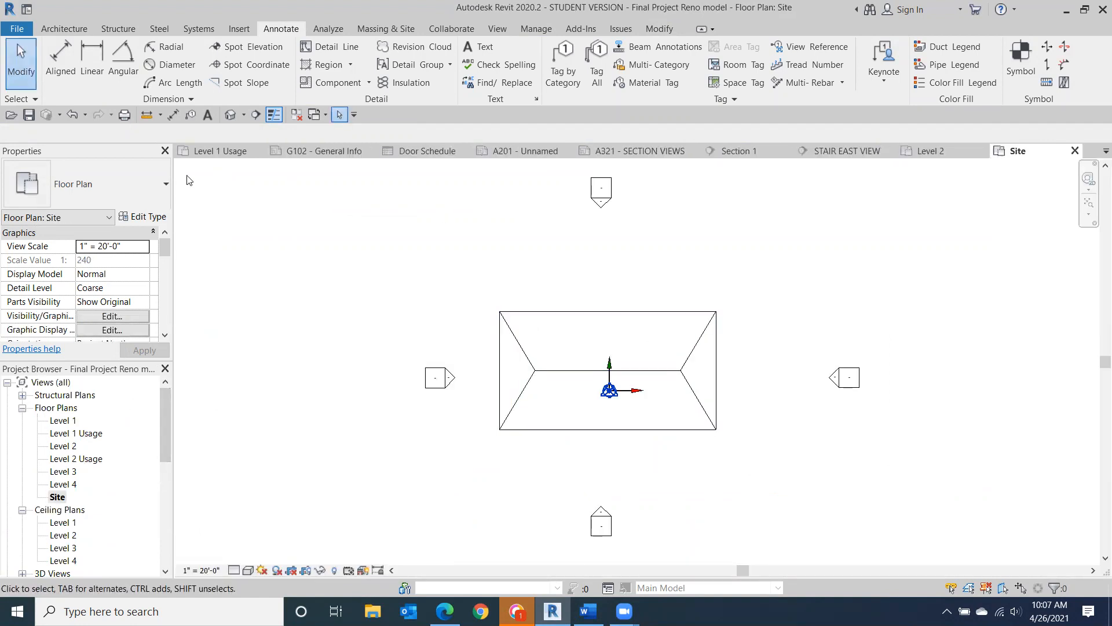
left_click(378, 31)
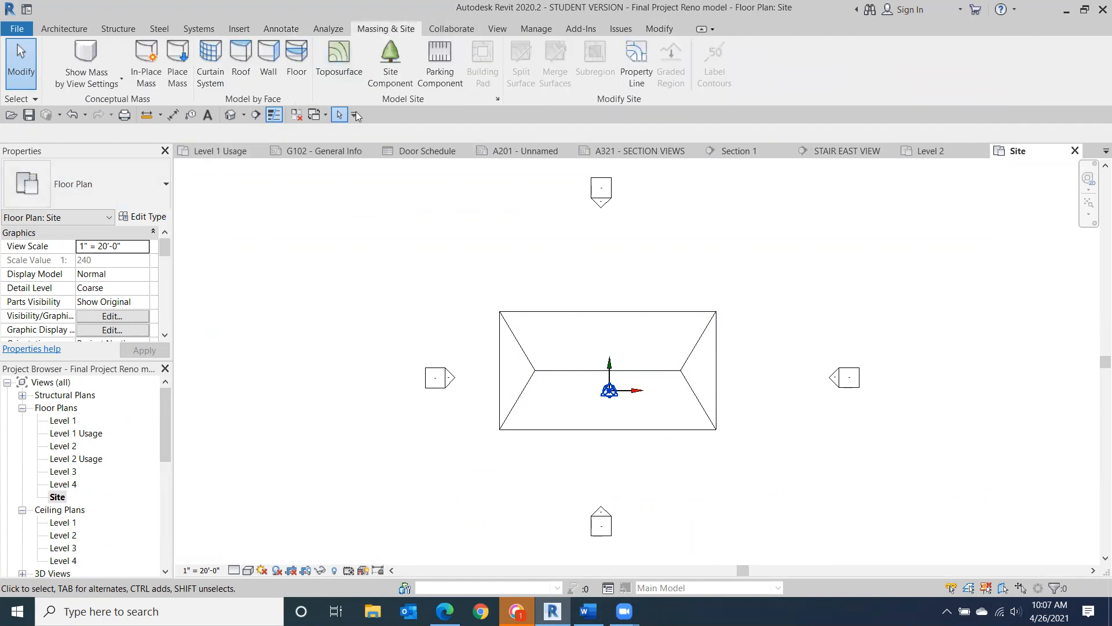
- Place two RPC Tree - Deciduous Red Ash - 25' components beyond the building's upper corners in the Site plan
left_click(390, 58)
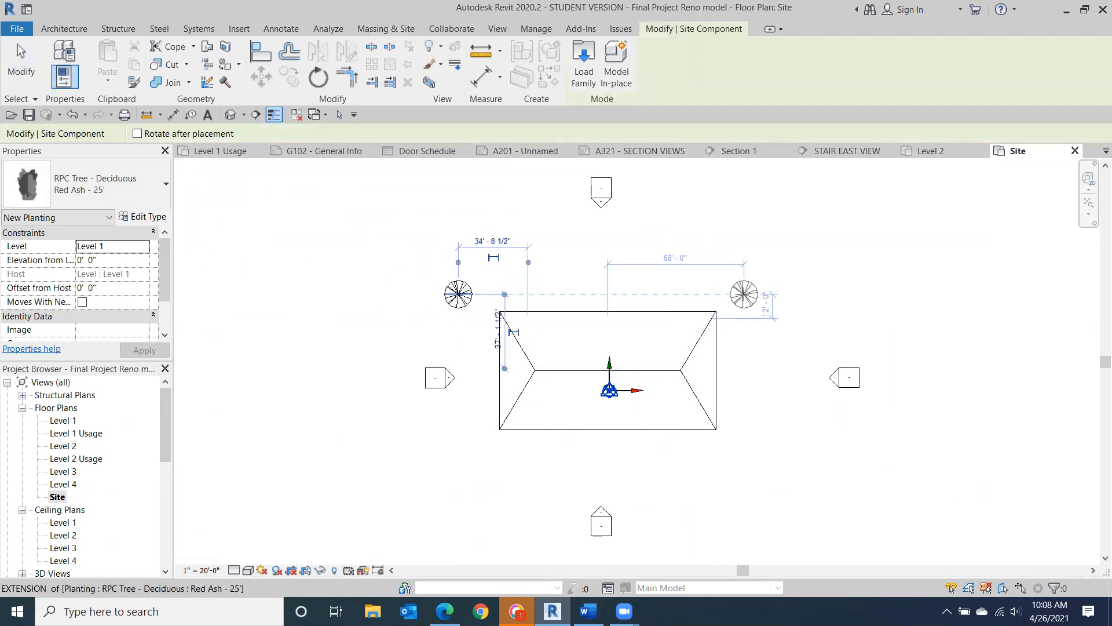
left_click(744, 295)
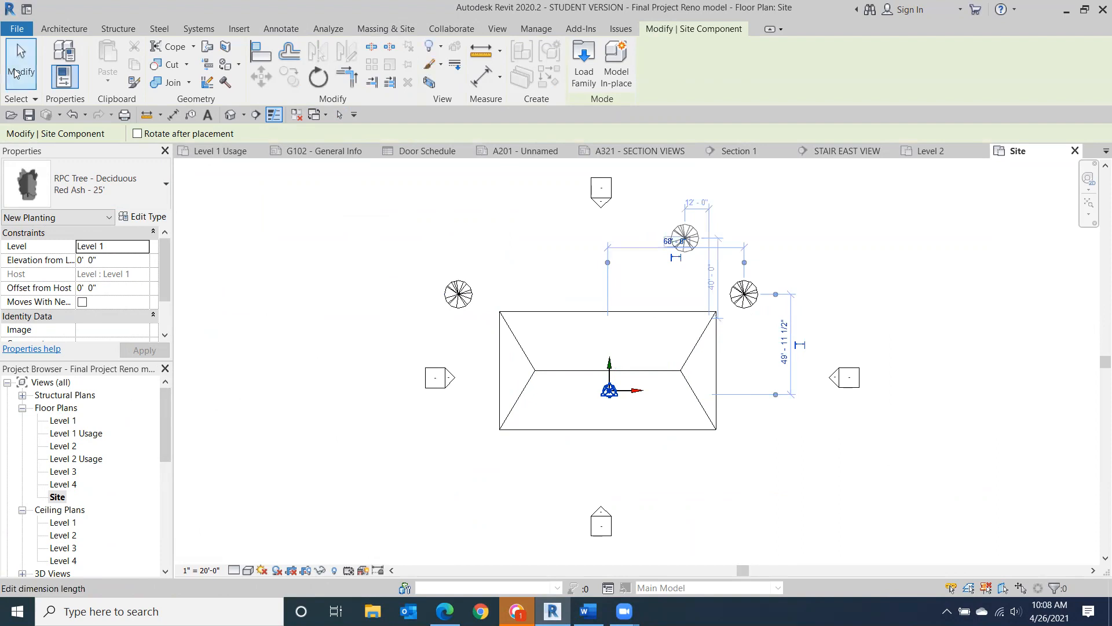
left_click(17, 65)
scroll(286, 204, "down", 2)
middle_click_drag(285, 208, 424, 228)
- Review Section 1, STAIR EAST VIEW and STAIR NORTH VIEW, ending in the East elevation
left_click_drag(162, 444, 164, 450)
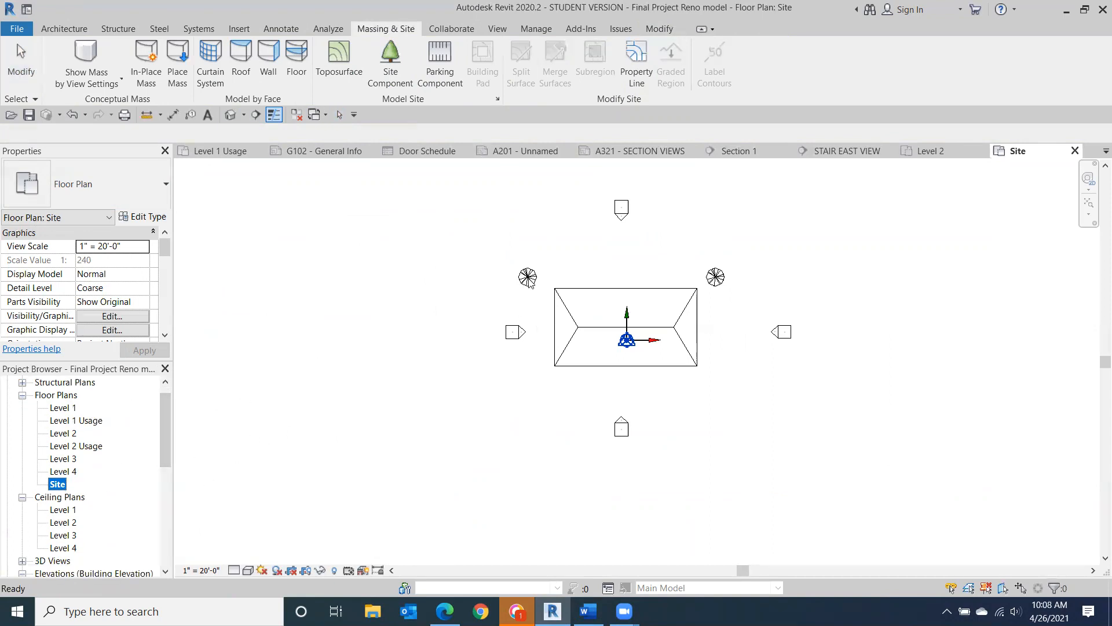
left_click_drag(166, 434, 159, 512)
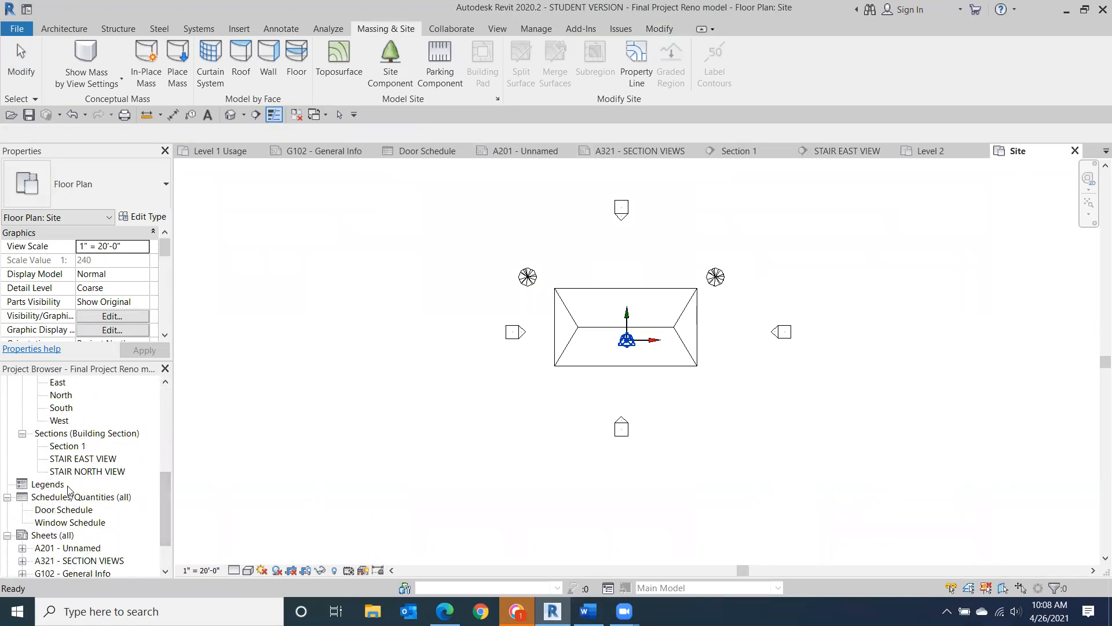
double_click(68, 449)
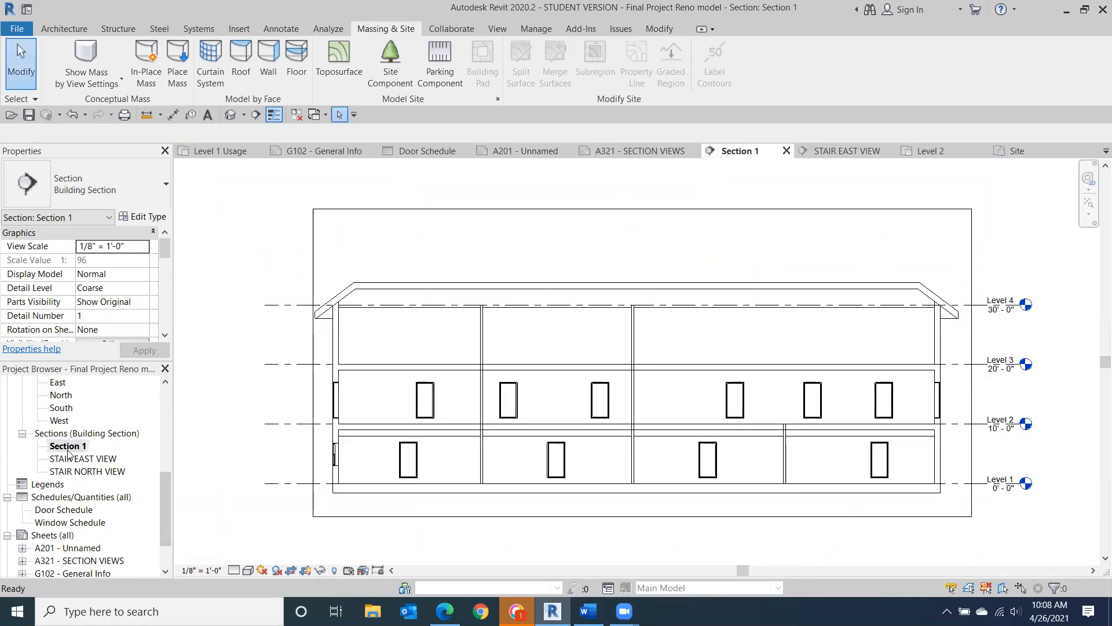
double_click(67, 460)
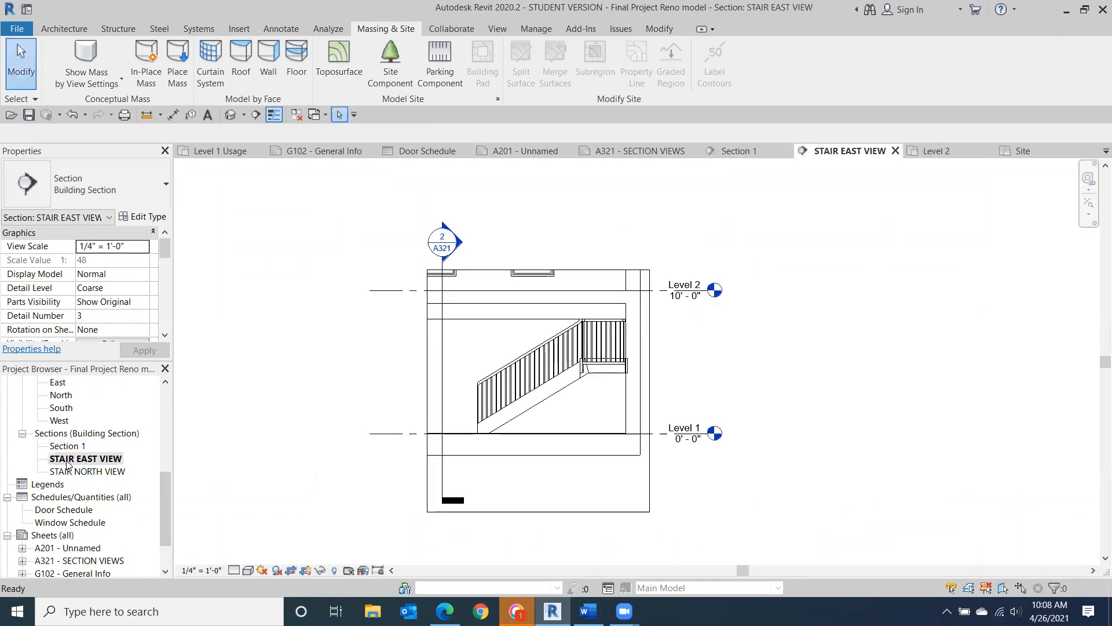
double_click(67, 474)
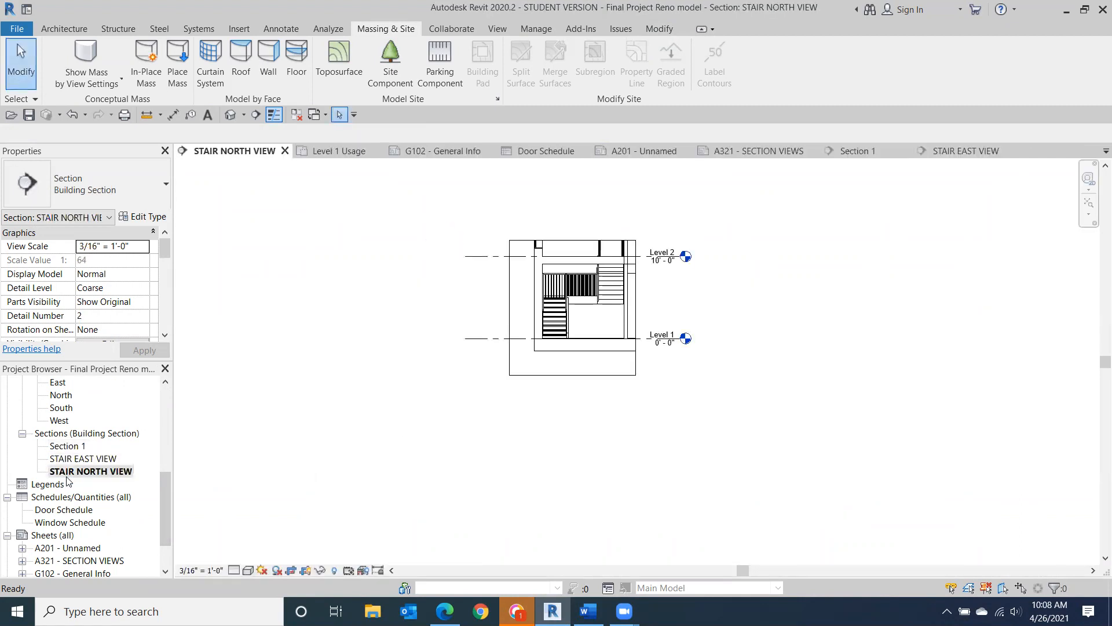
left_click_drag(165, 518, 56, 429)
double_click(57, 422)
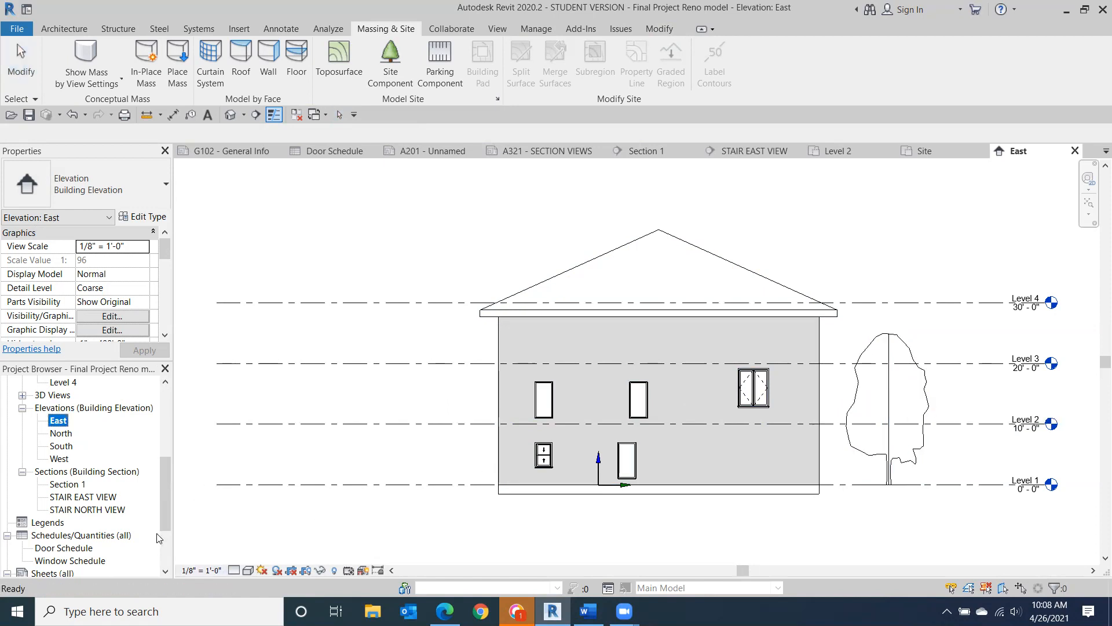
- Create a new sheet with the E1 30x42 Horizontal titleblock
left_click_drag(172, 498, 157, 548)
left_click(157, 560)
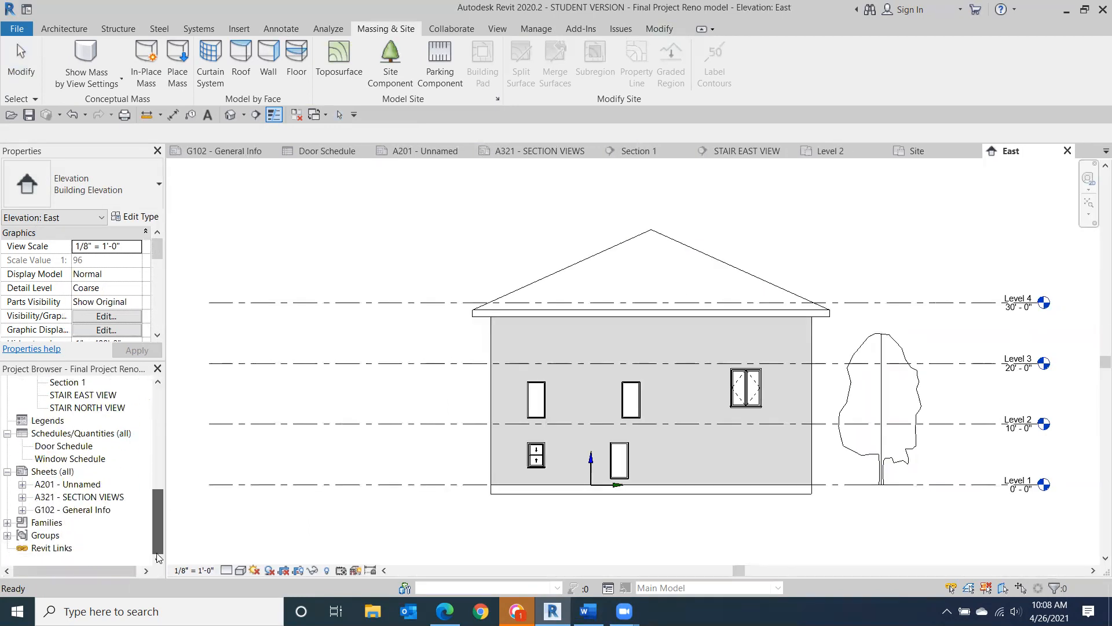
right_click(38, 474)
left_click(74, 478)
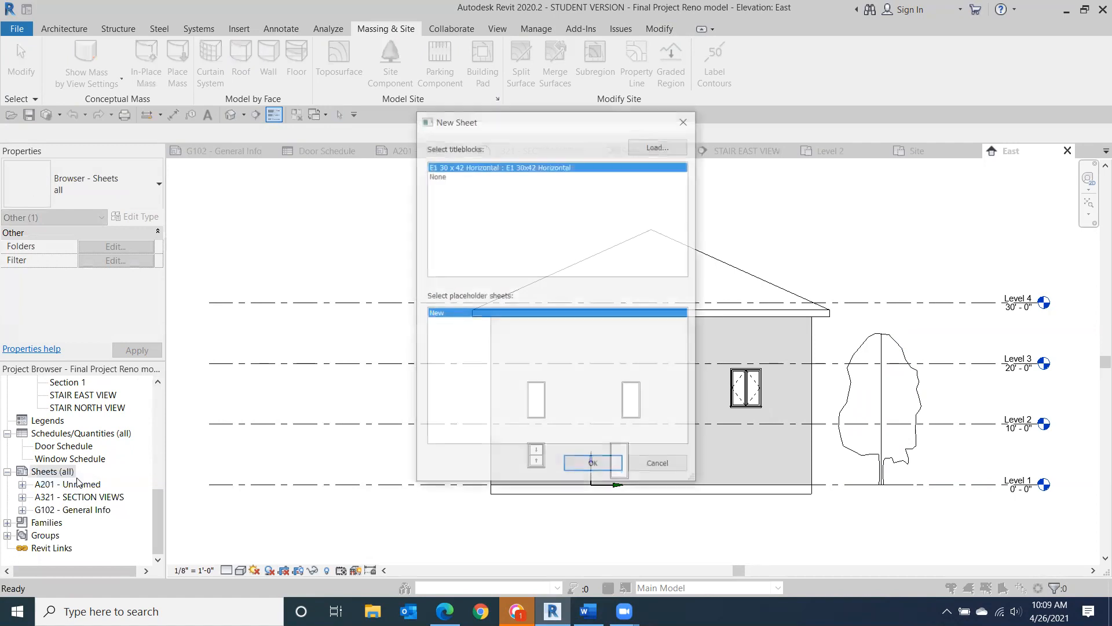
double_click(501, 169)
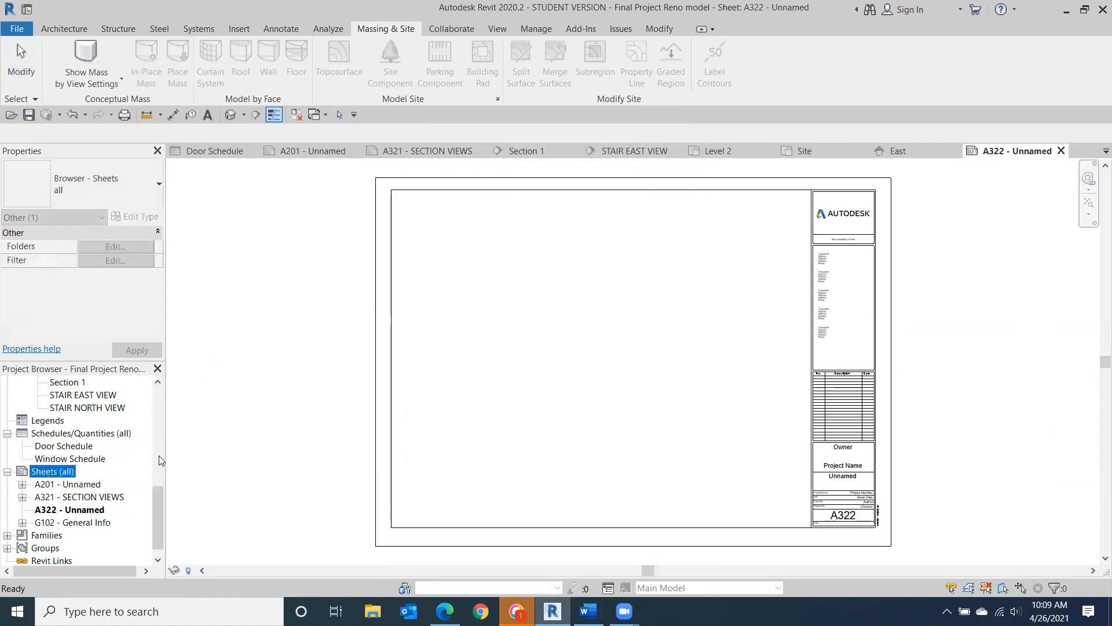
- Place the East elevation in the upper part of sheet A322
left_click_drag(157, 508, 155, 446)
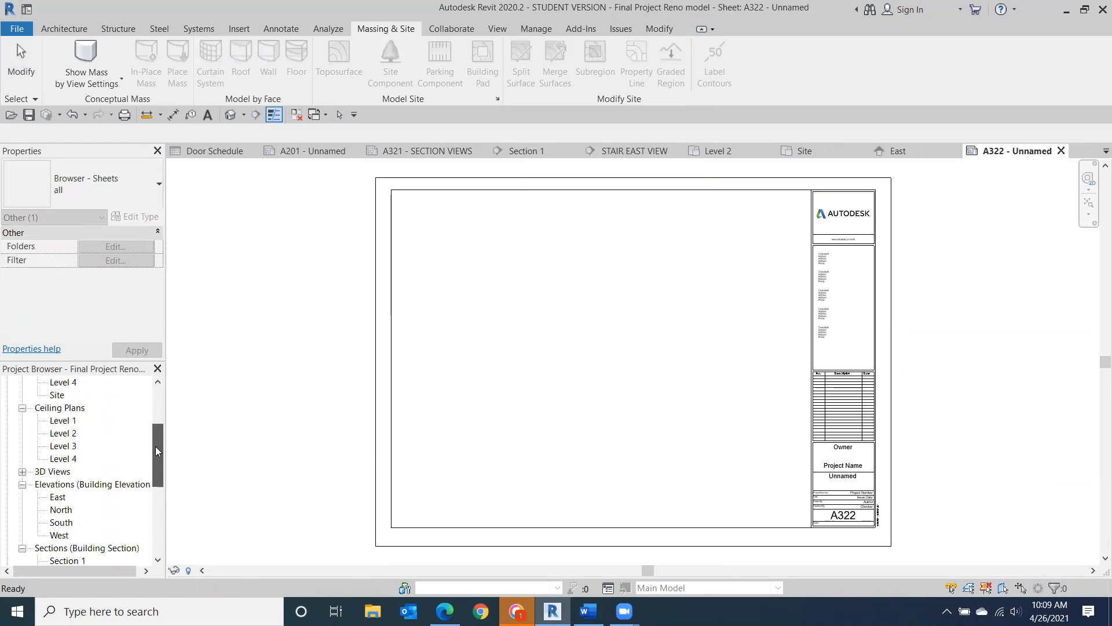
left_click_drag(59, 498, 527, 329)
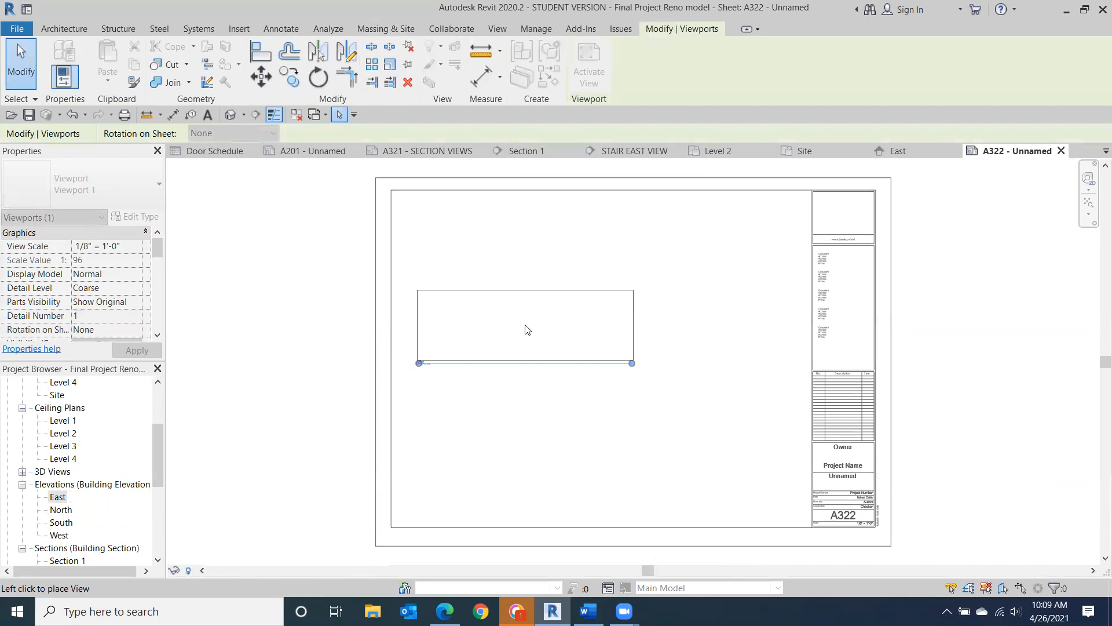
left_click(530, 251)
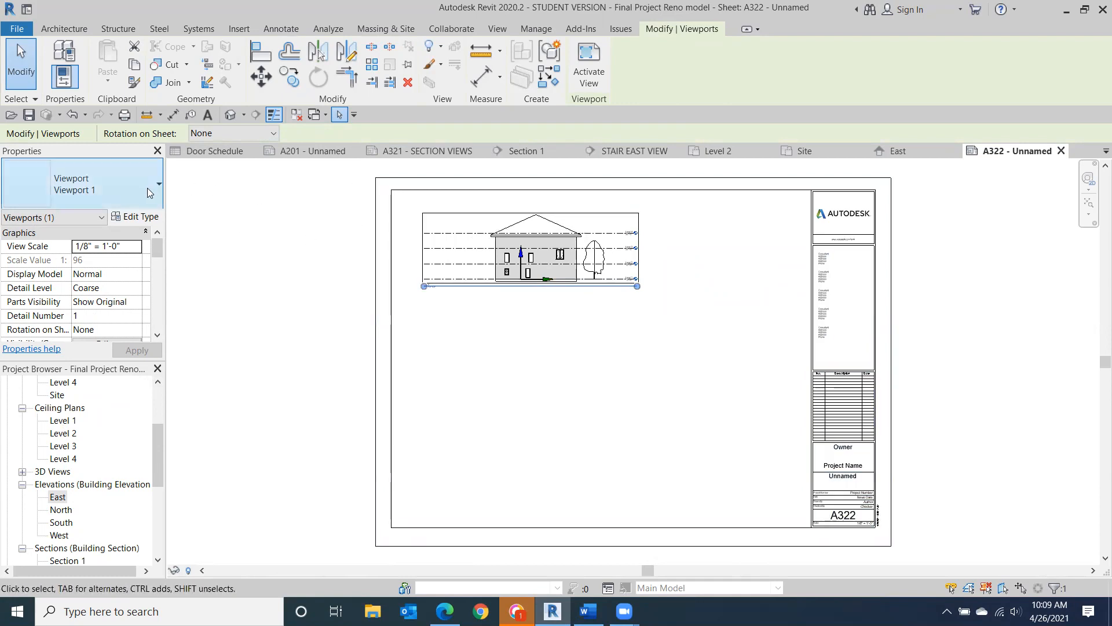
- Set the East elevation viewport's scale to 3/16" = 1'-0" and move it down inside the sheet border
left_click(139, 249)
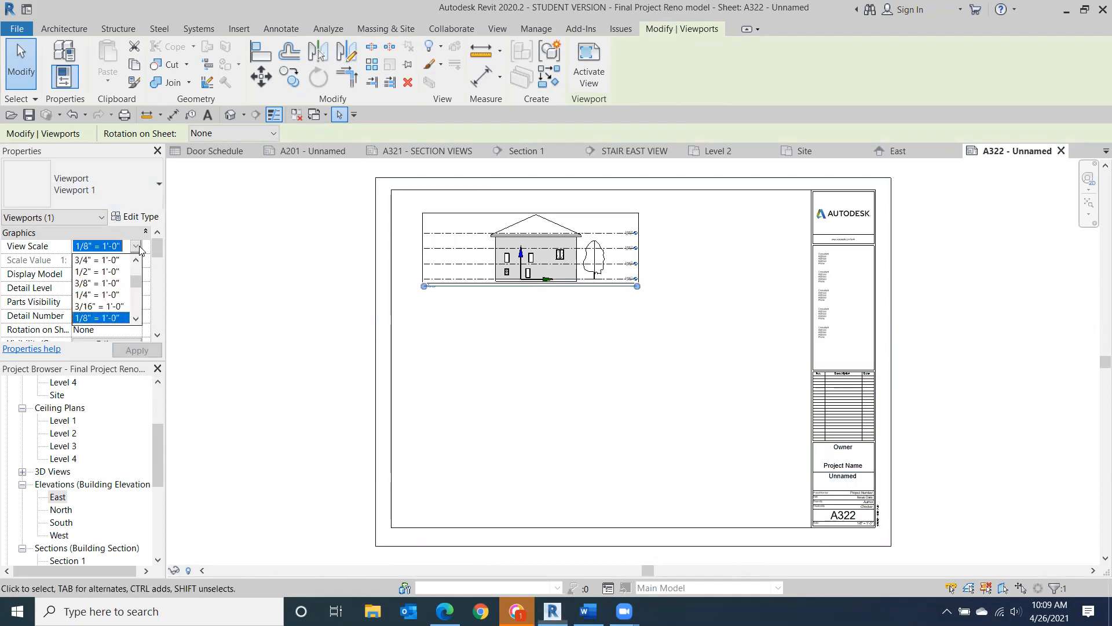
left_click(108, 307)
left_click(136, 350)
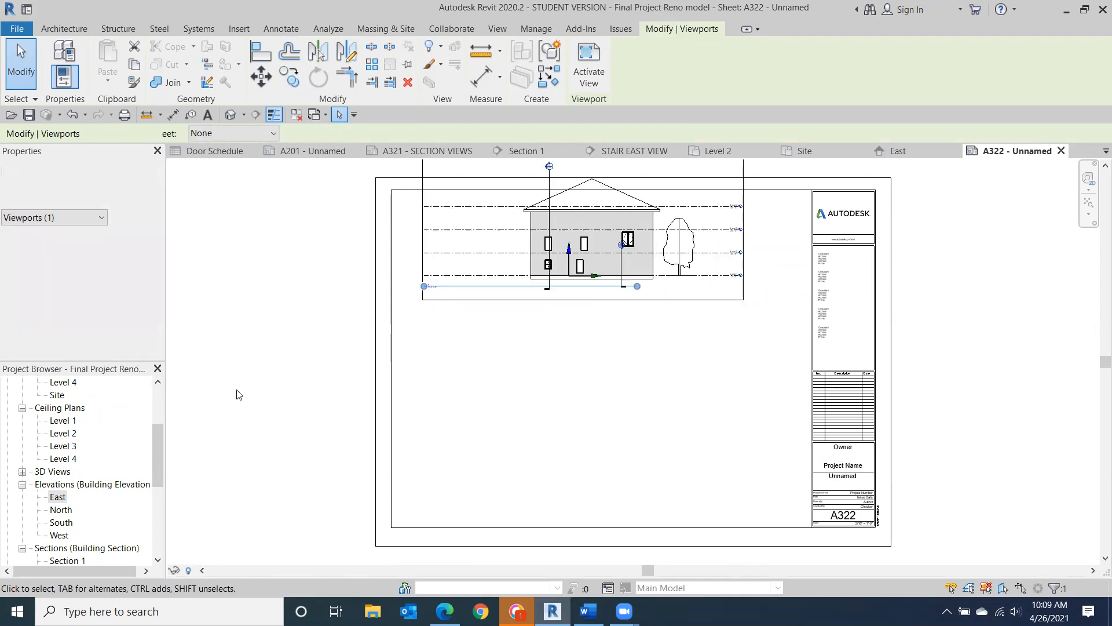
left_click_drag(500, 203, 489, 267)
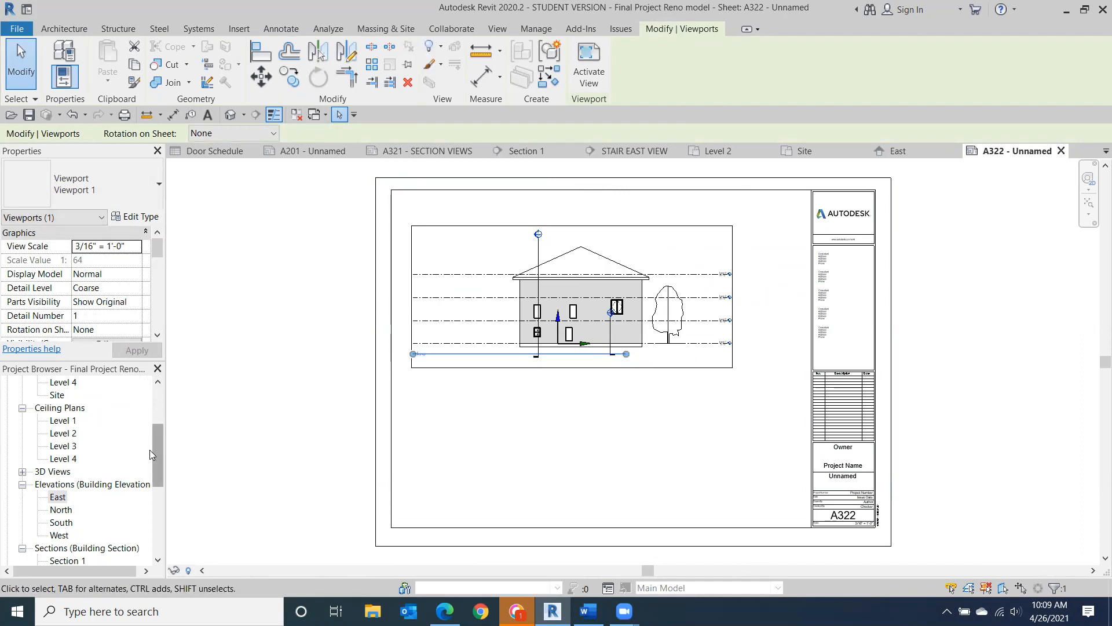
- Open the East elevation and shorten the level lines at both ends so they finish closer to the building
left_click(58, 497)
double_click(58, 497)
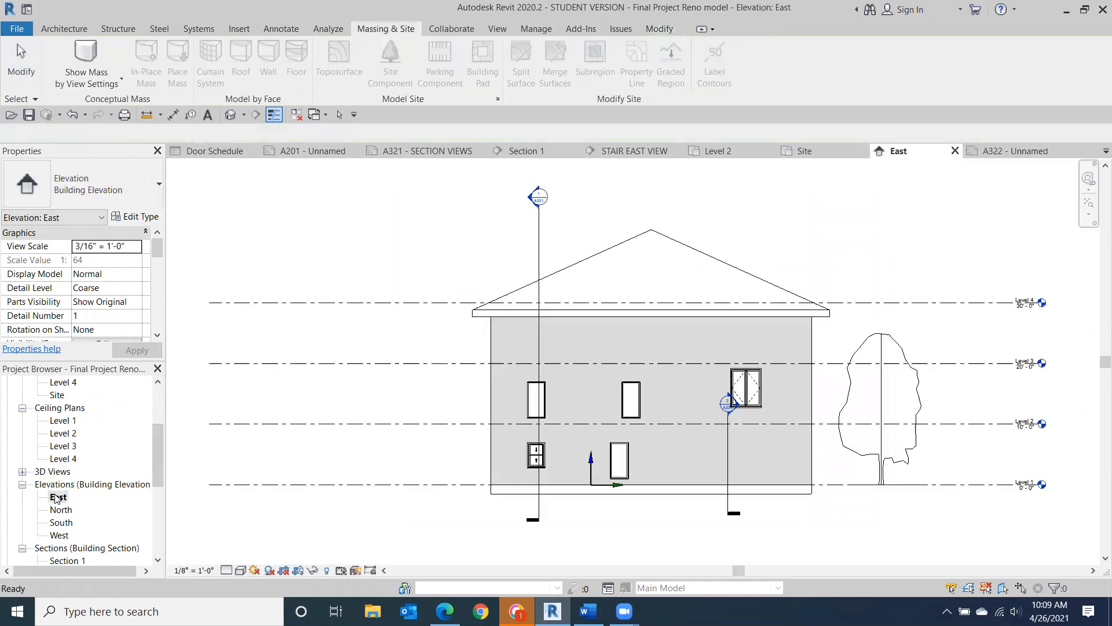
left_click(256, 305)
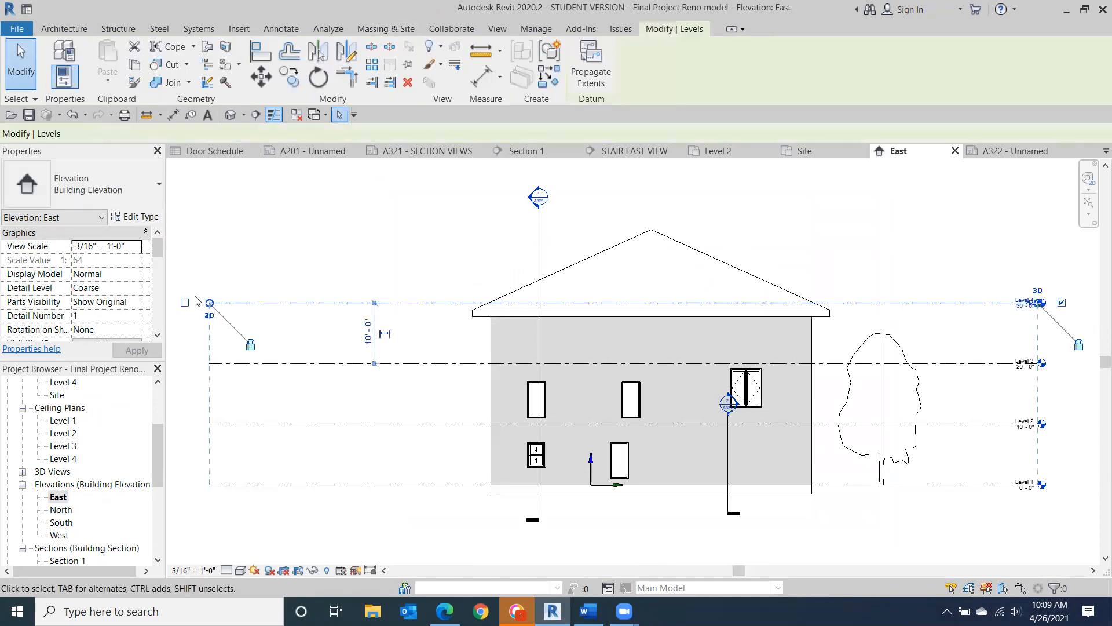
left_click_drag(358, 307, 400, 303)
middle_click_drag(956, 289, 696, 277)
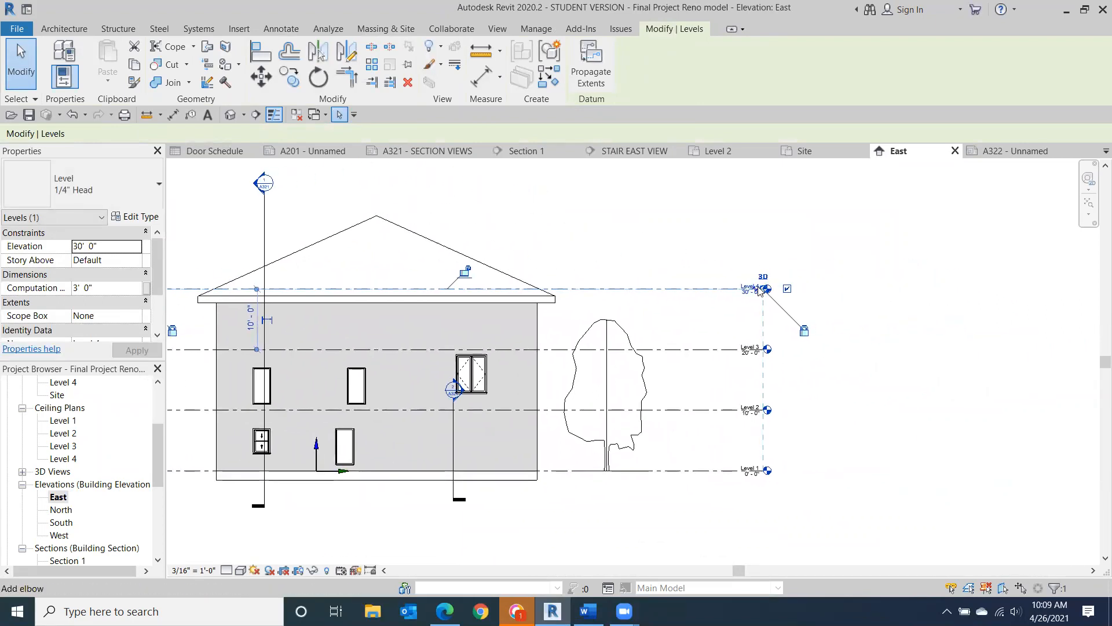
scroll(754, 297, "up", 3)
left_click_drag(778, 282, 446, 282)
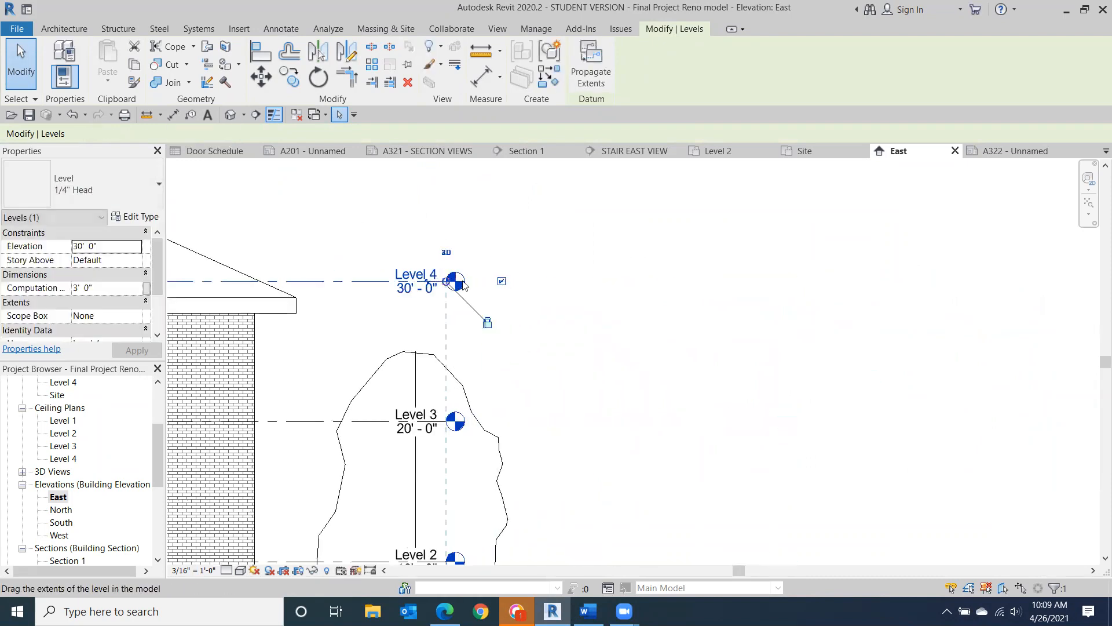
scroll(463, 284, "down", 3)
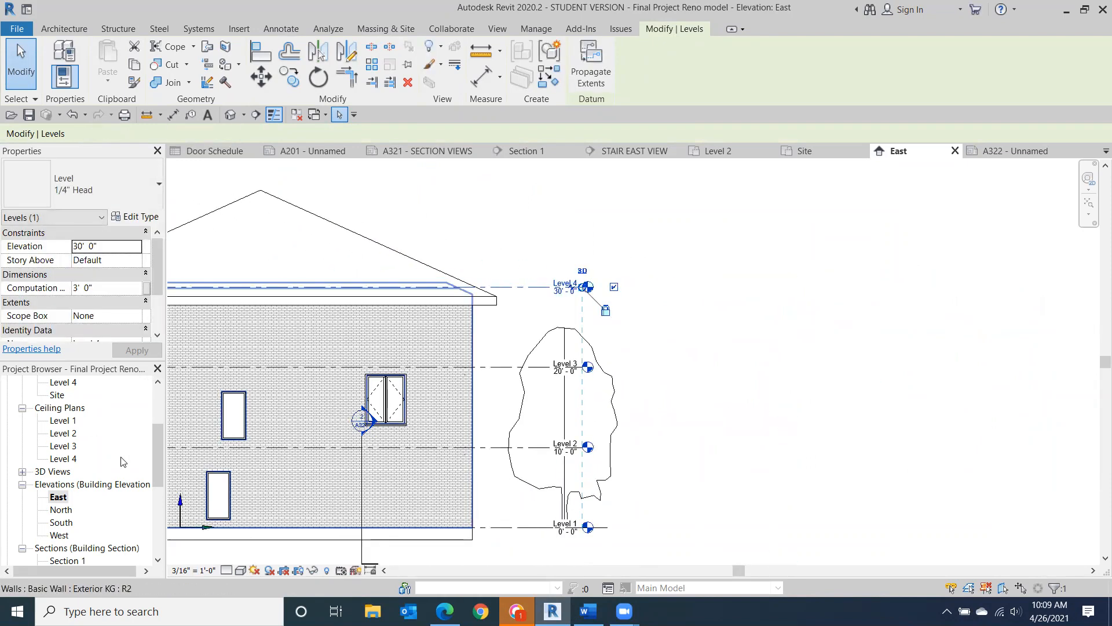
scroll(682, 378, "down", 1)
middle_click_drag(682, 378, 750, 264)
left_click(782, 305)
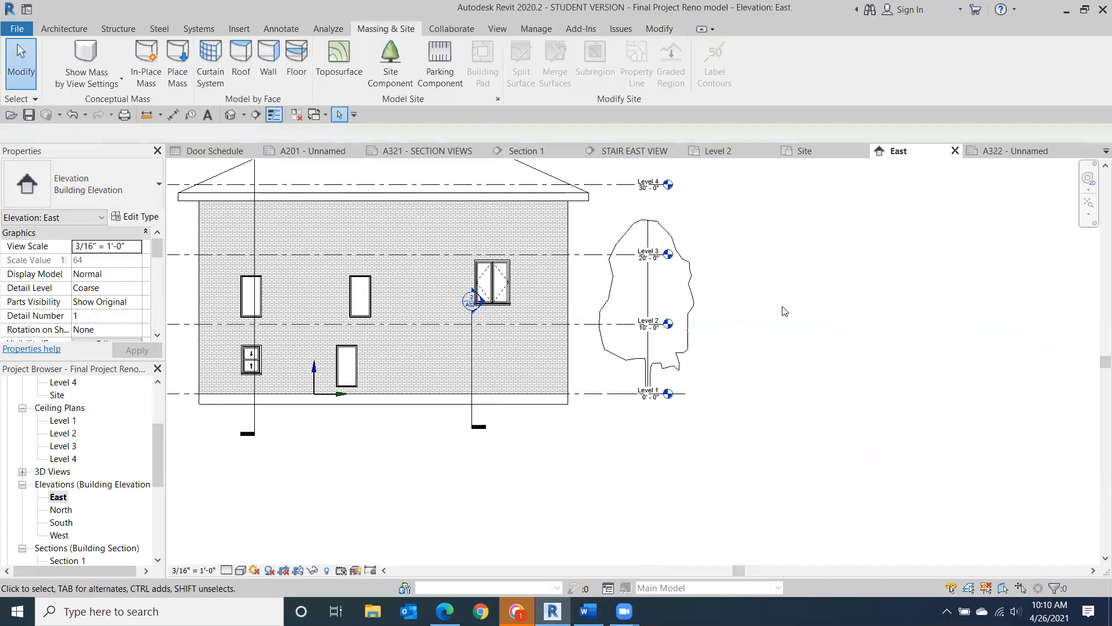
- Turn off the Planting category in the East elevation's visibility/graphic overrides
key("v")
key("g")
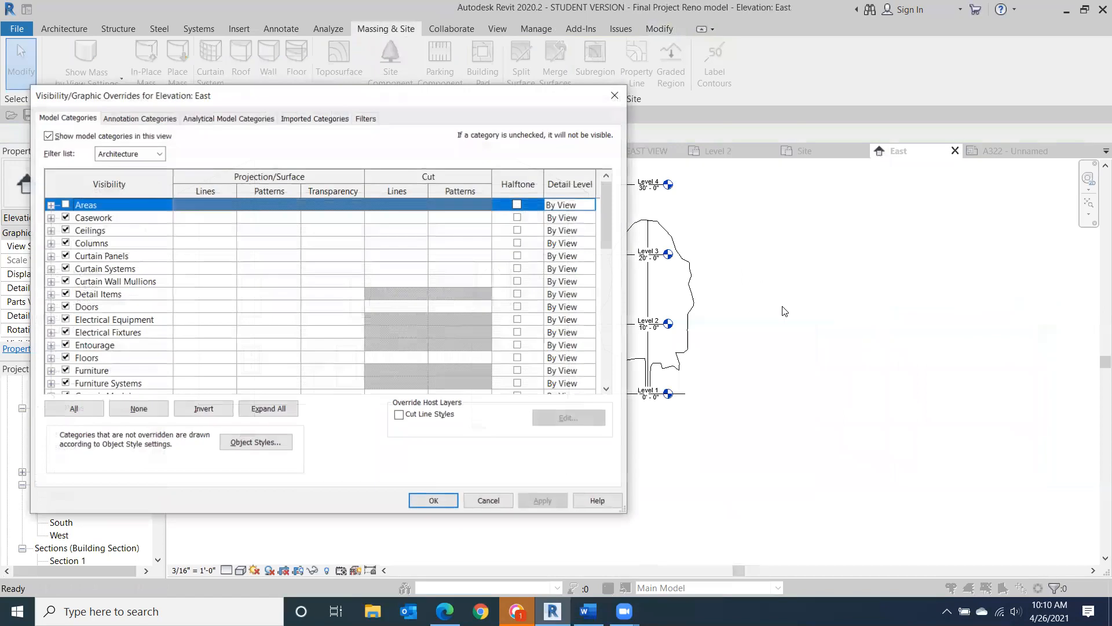
scroll(88, 357, "down", 4)
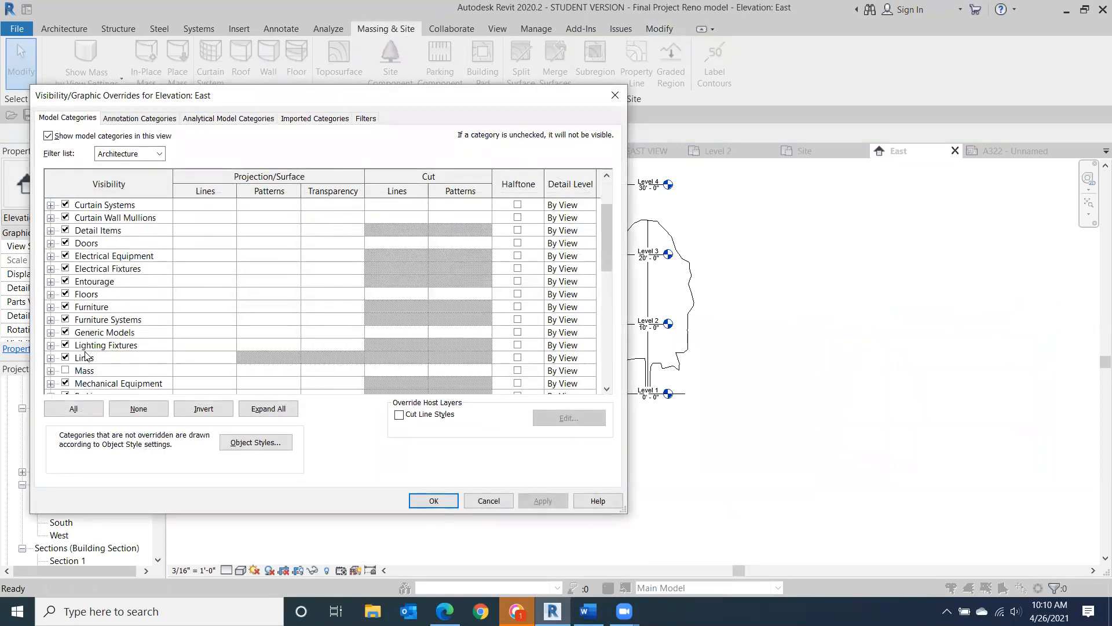
scroll(88, 355, "down", 1)
scroll(86, 356, "down", 1)
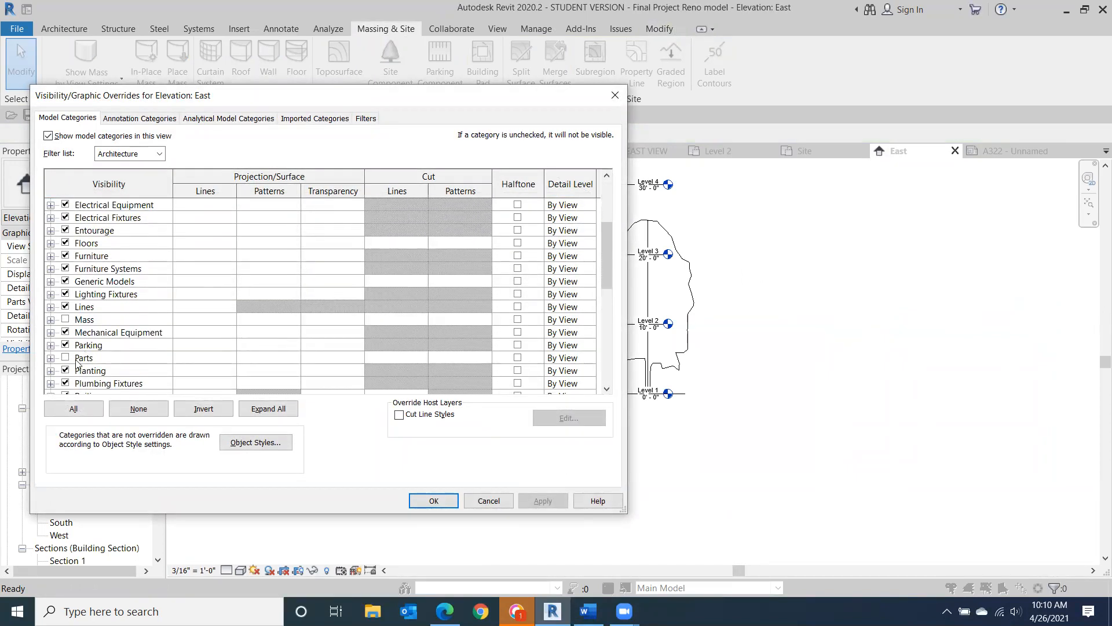
left_click(66, 370)
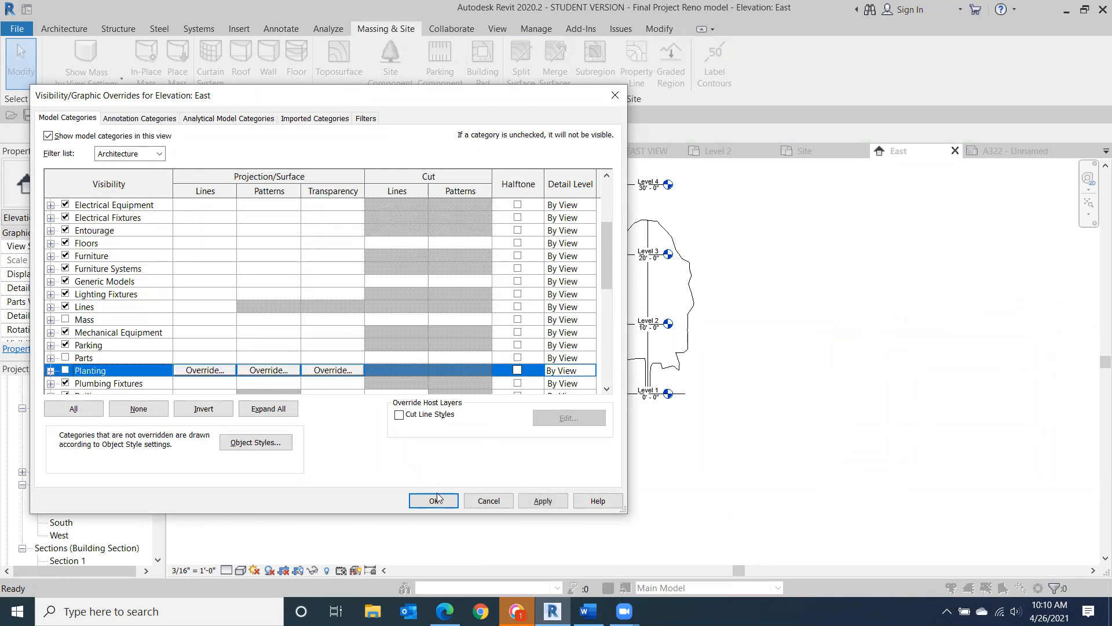
left_click(543, 502)
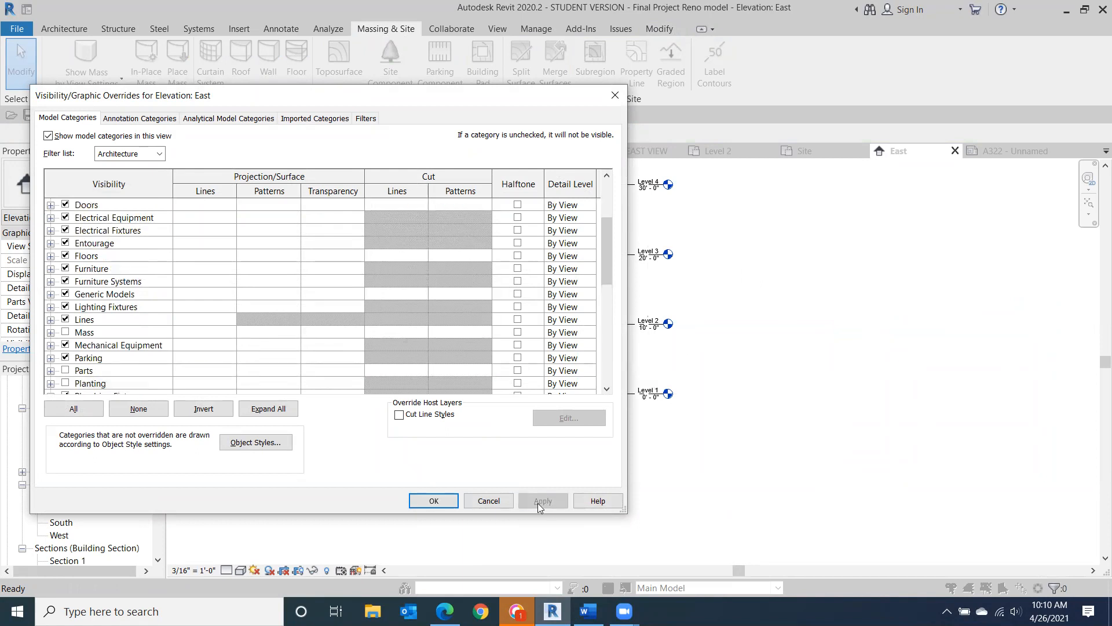
left_click(435, 499)
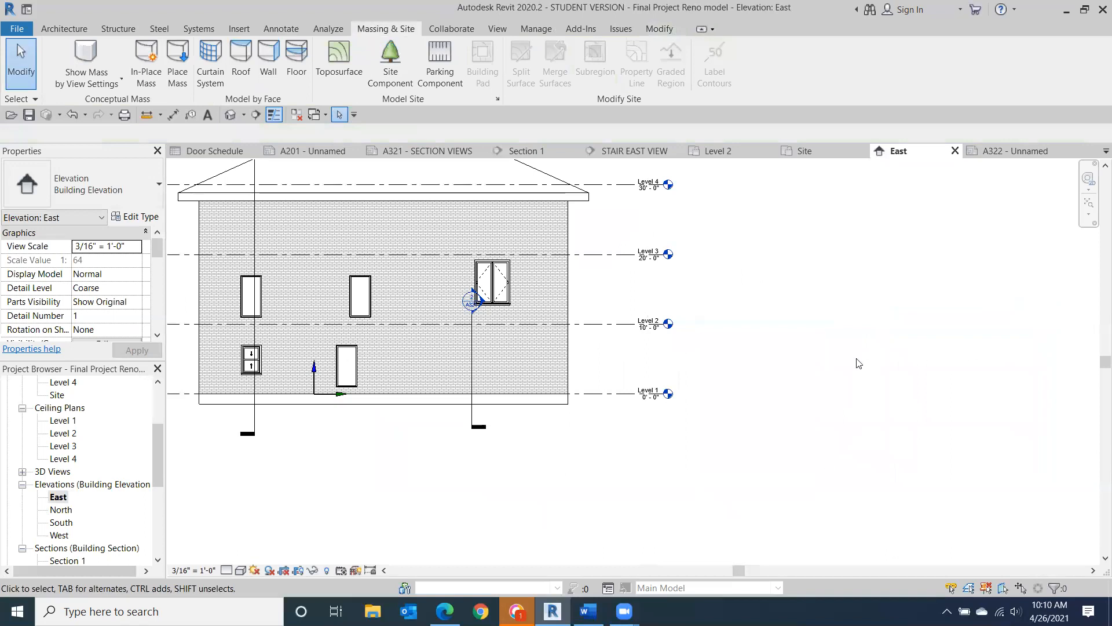
- Shorten the tall section line in the East elevation by lowering its head to just above the roof slope
scroll(857, 440, "down", 3)
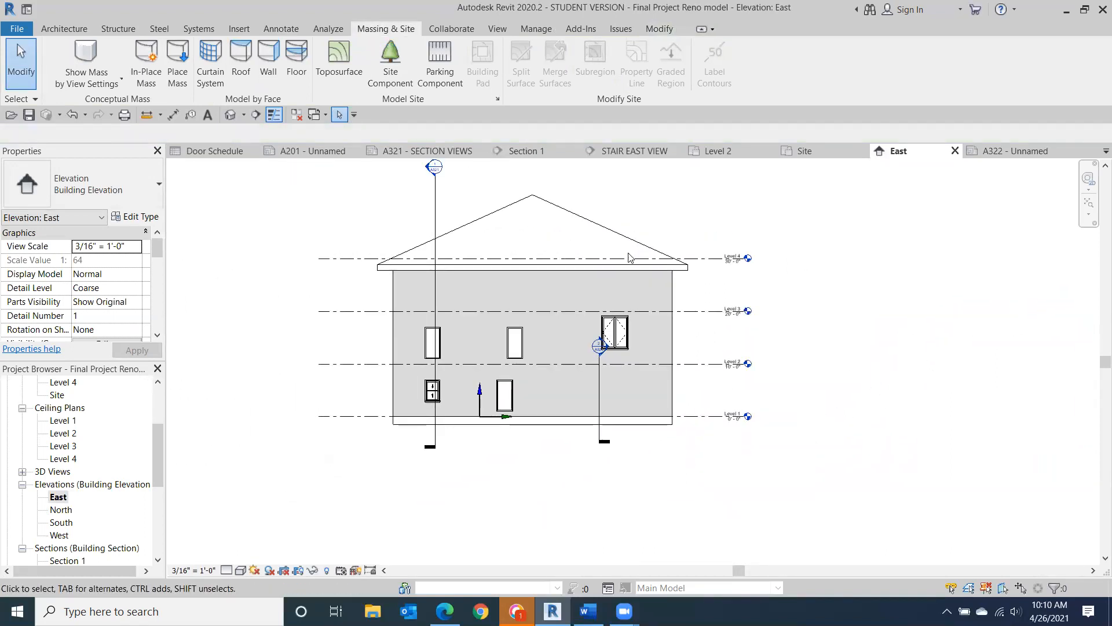
middle_click_drag(440, 210, 442, 283)
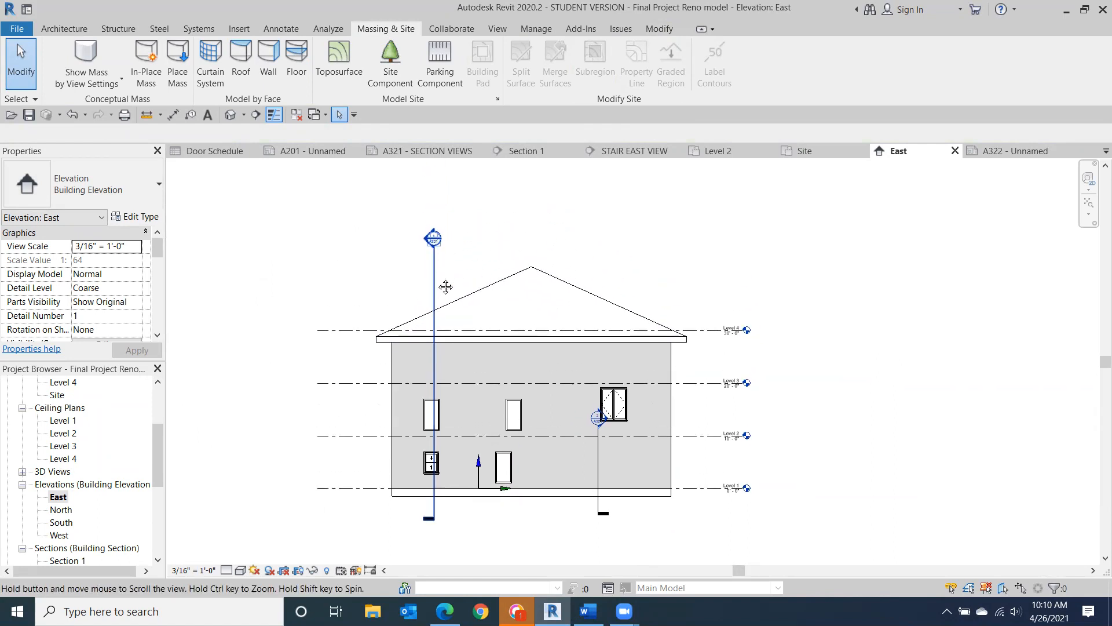
left_click(433, 262)
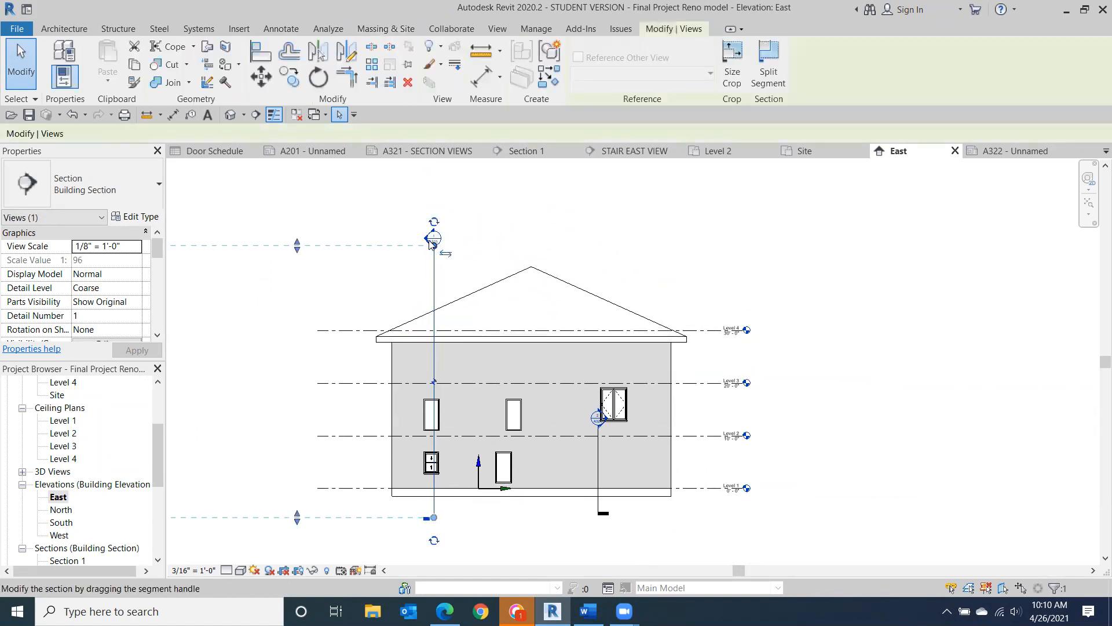
left_click_drag(434, 246, 433, 297)
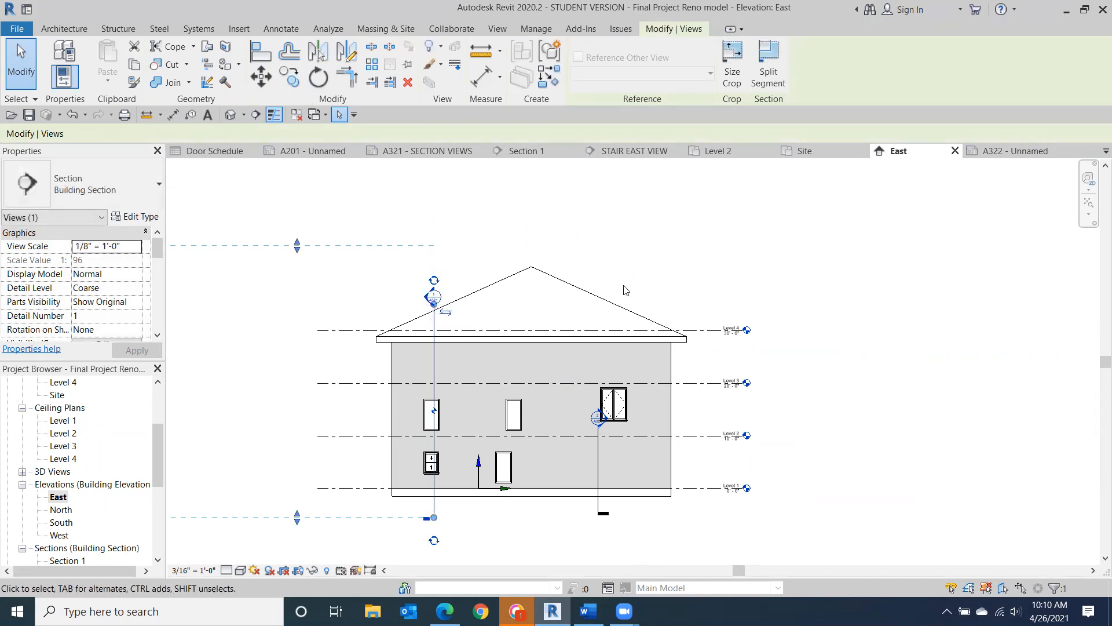
scroll(355, 363, "down", 1)
middle_click_drag(355, 363, 365, 303)
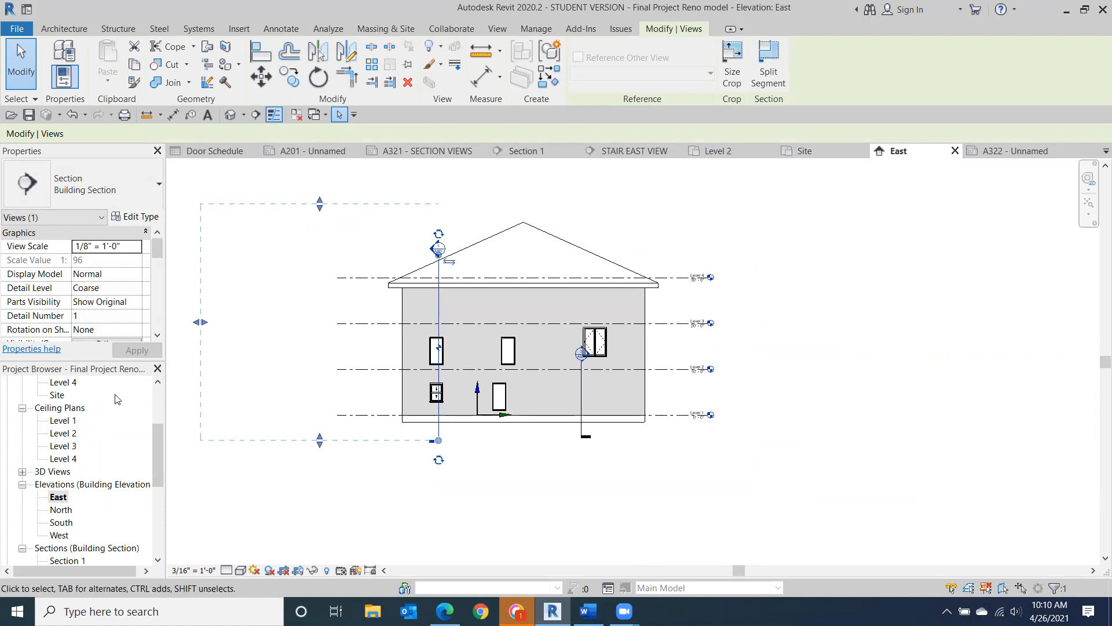
middle_click_drag(177, 397, 281, 406)
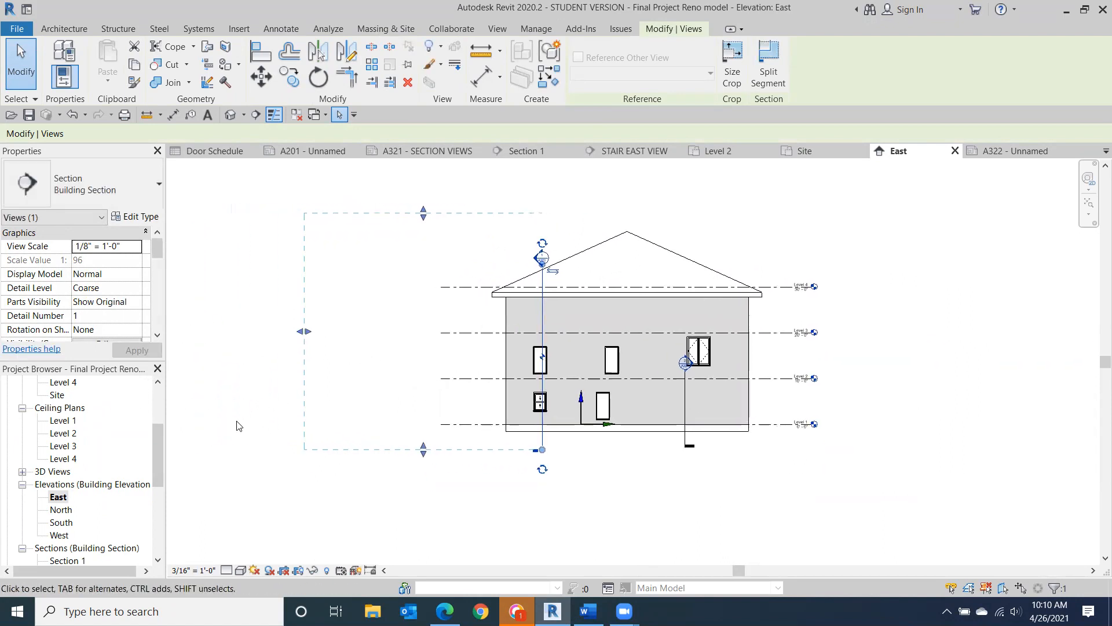
- Add an aligned vertical dimension beside the East elevation from Level 1 to the underside of the roof eave
left_click(237, 426)
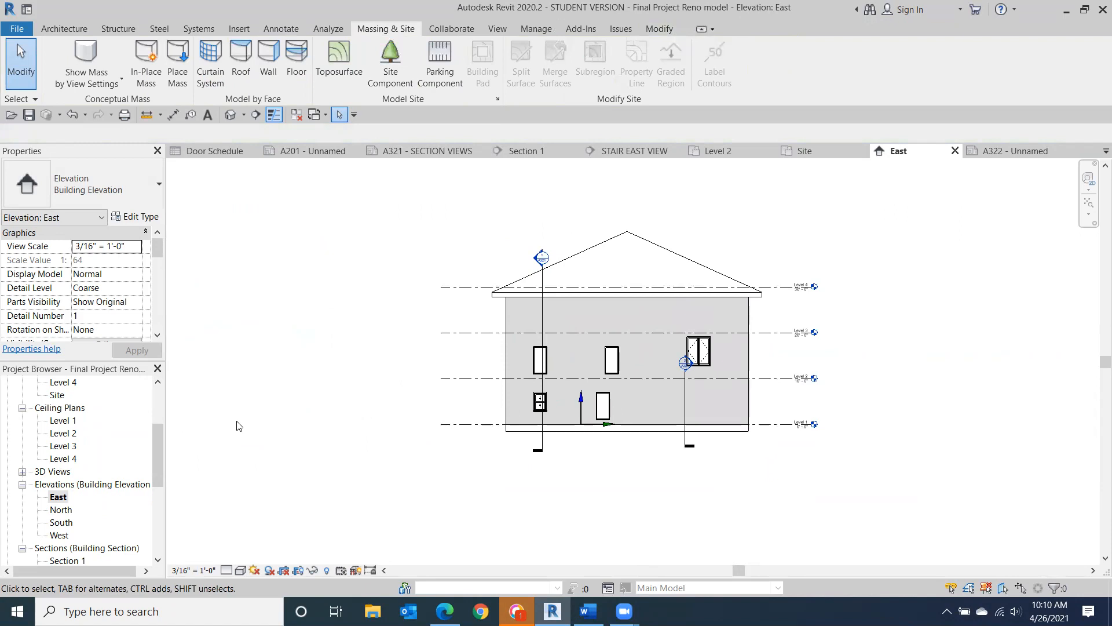
left_click(281, 29)
left_click(76, 65)
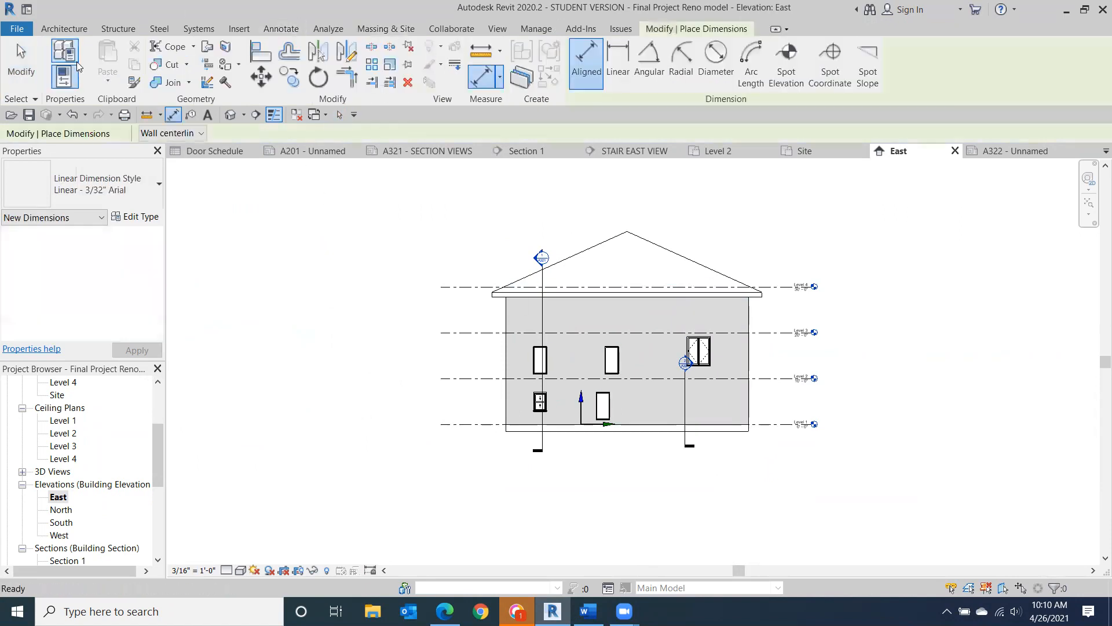
scroll(463, 435, "up", 3)
mouse_move(480, 436)
middle_mouse_down()
mouse_move(446, 552)
mouse_move(432, 553)
middle_mouse_up()
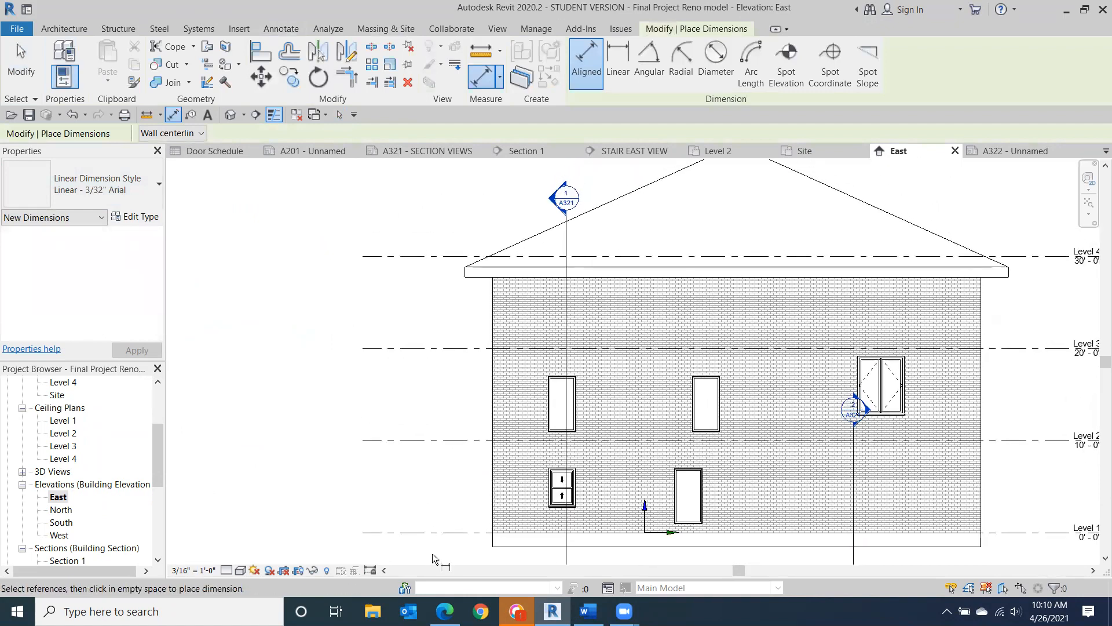
left_click(483, 536)
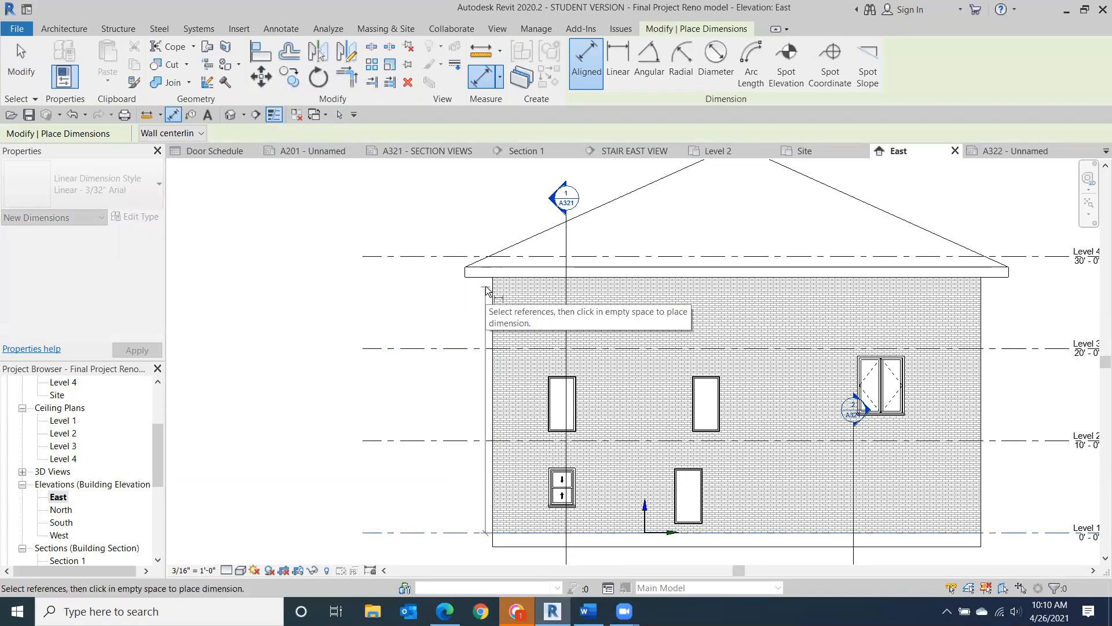
middle_click_drag(504, 220, 486, 330)
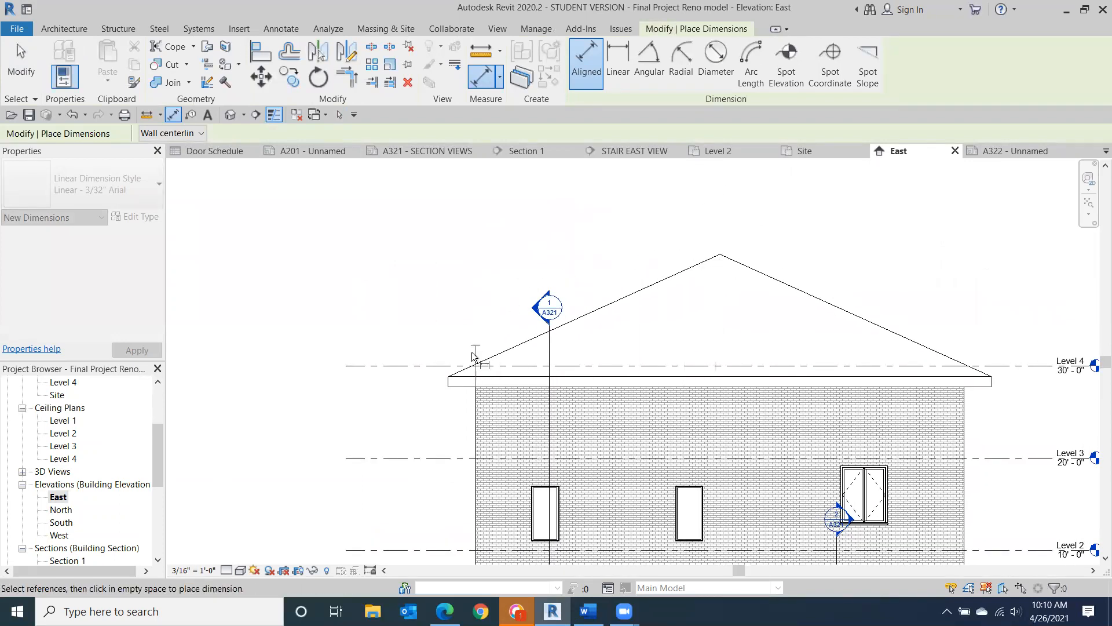
left_click(473, 387)
left_click(313, 381)
middle_click_drag(380, 326, 361, 196)
scroll(360, 196, "down", 2)
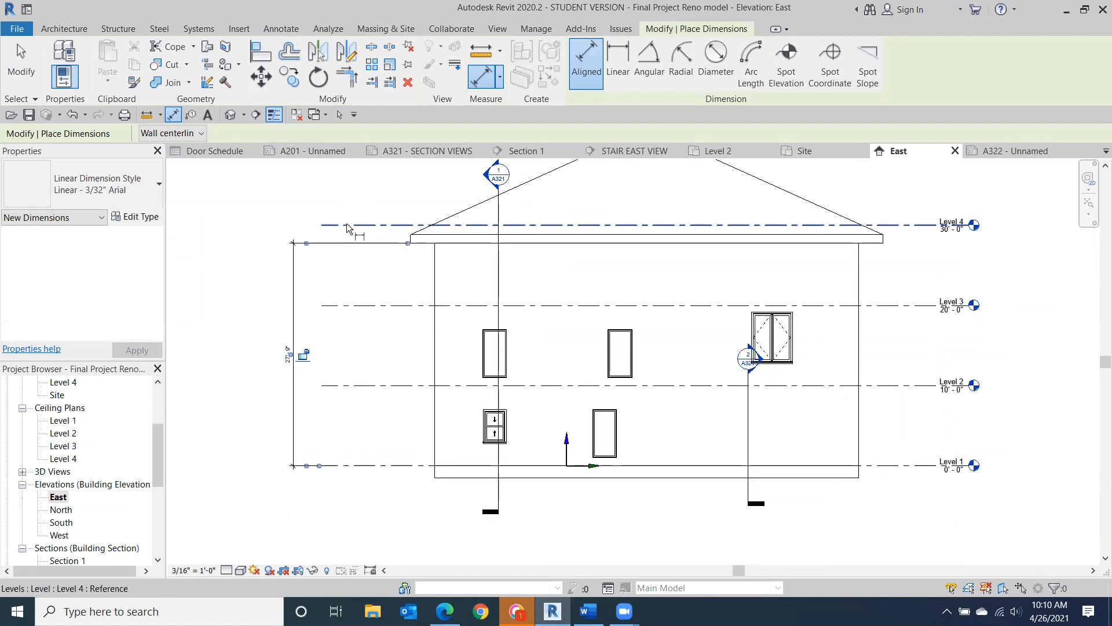
left_click(251, 338)
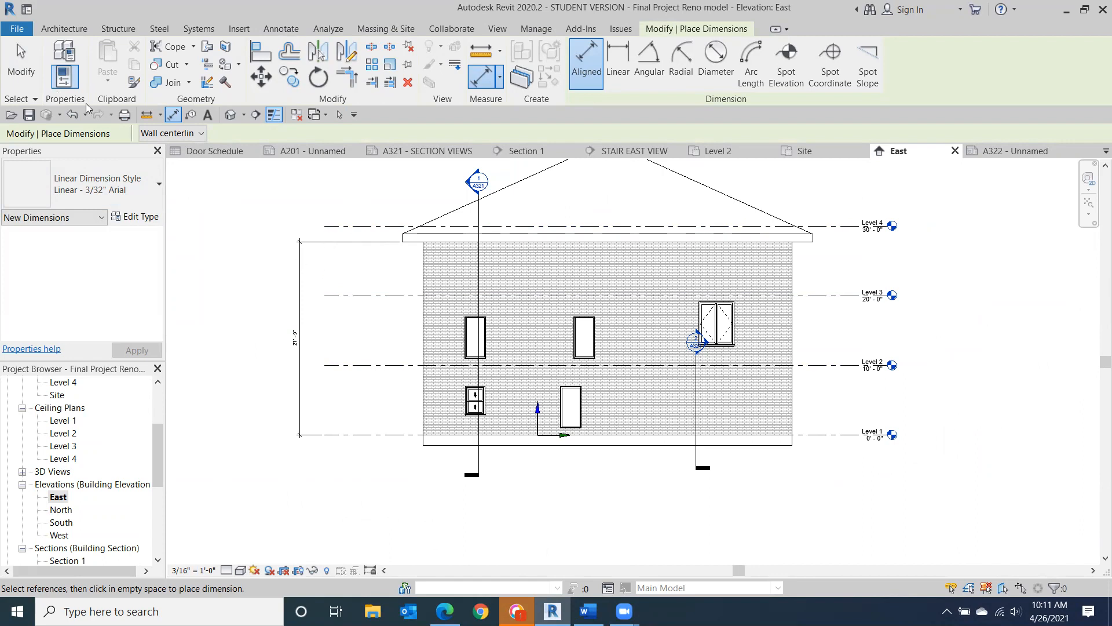
- Undo the eave height dimension in the East elevation and leave the dimension command
left_click(70, 116)
scroll(648, 325, "down", 1)
middle_click_drag(648, 325, 236, 292)
middle_click_drag(416, 365, 719, 415)
scroll(719, 415, "down", 1)
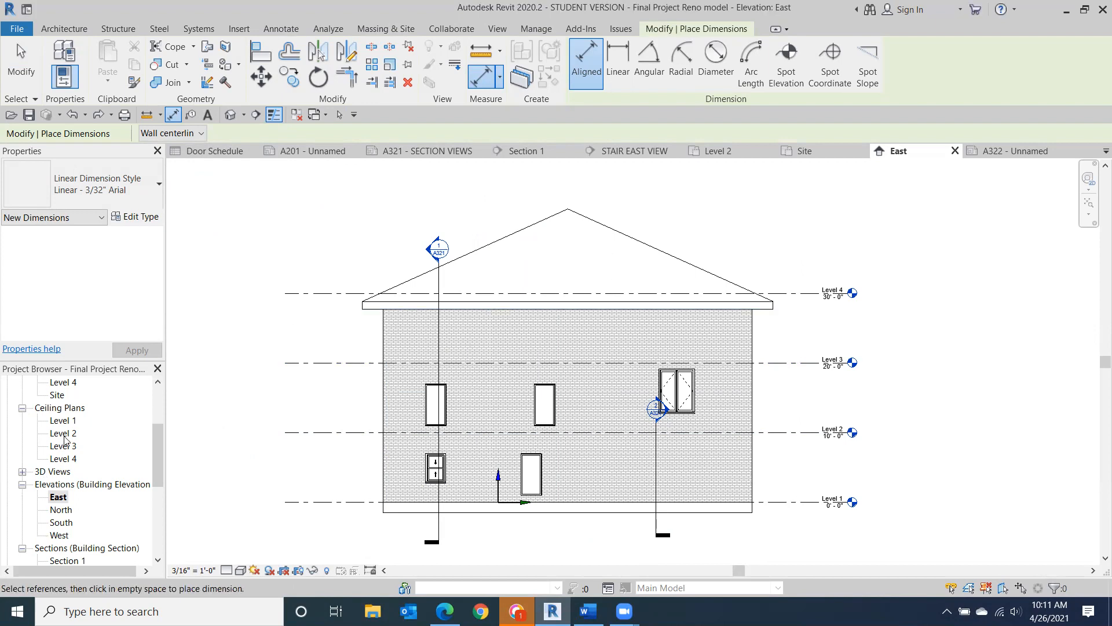
left_click(56, 496)
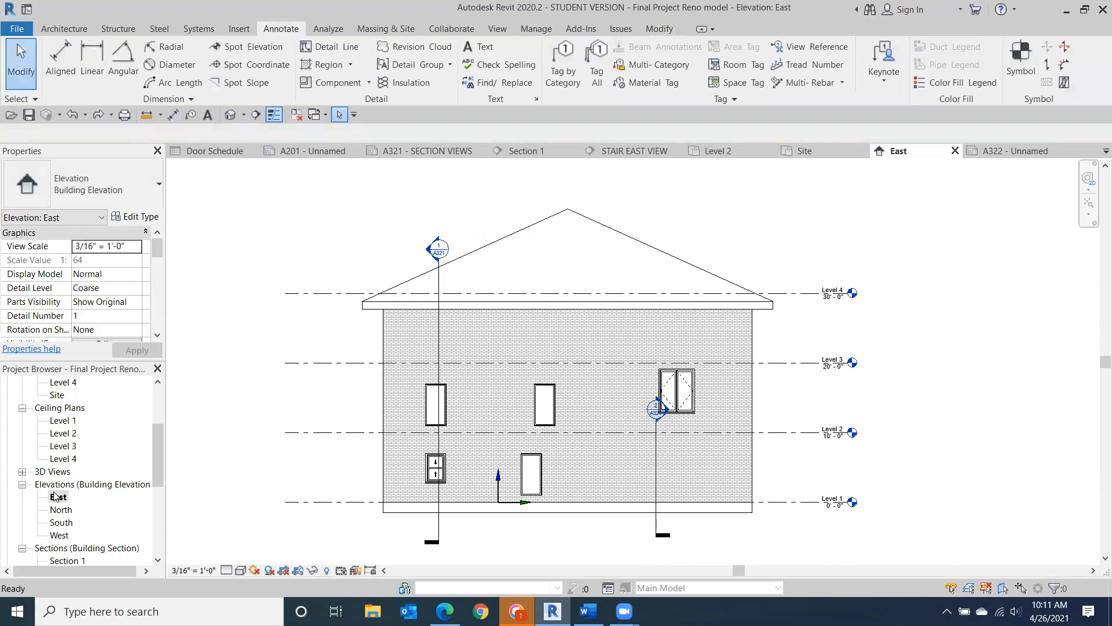
- Open sheet A322, and open sheet A201 to look at it
left_click(161, 530)
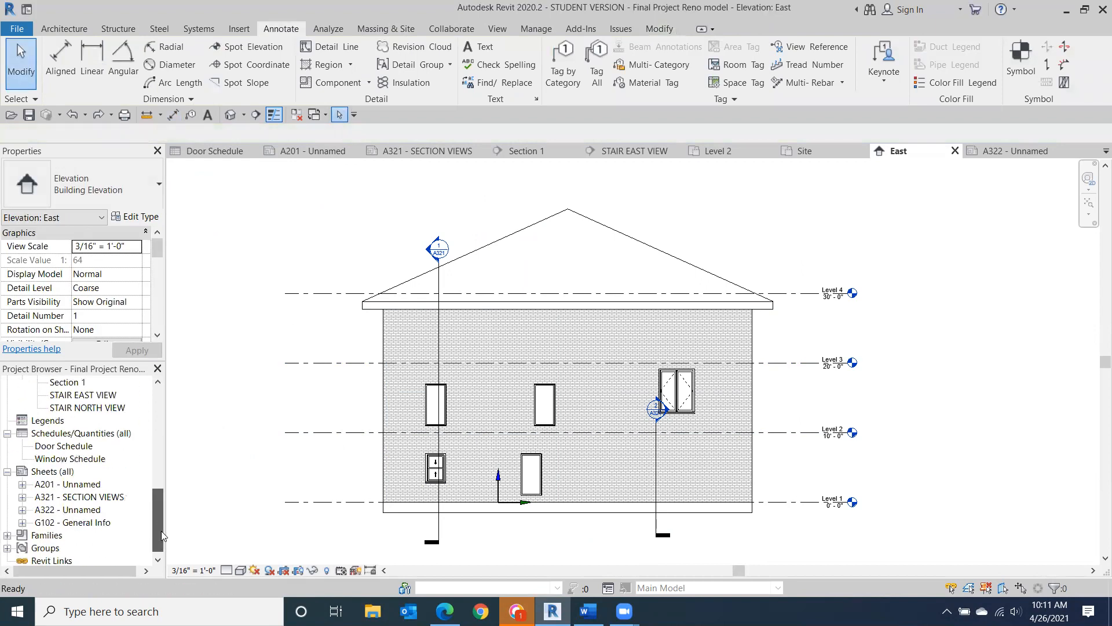
left_click(83, 511)
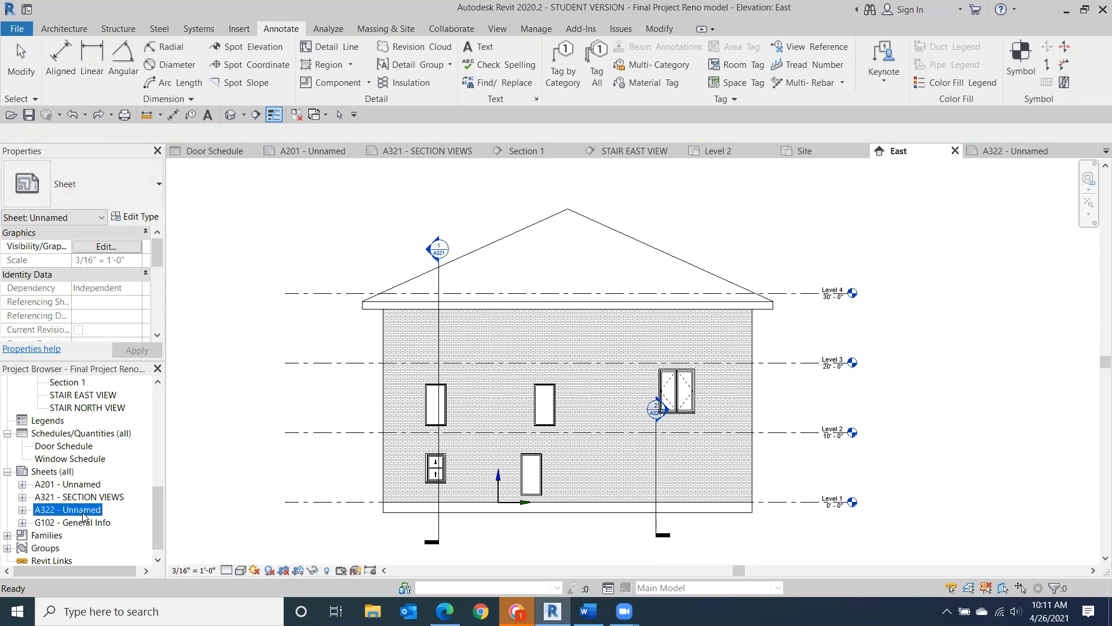
double_click(82, 511)
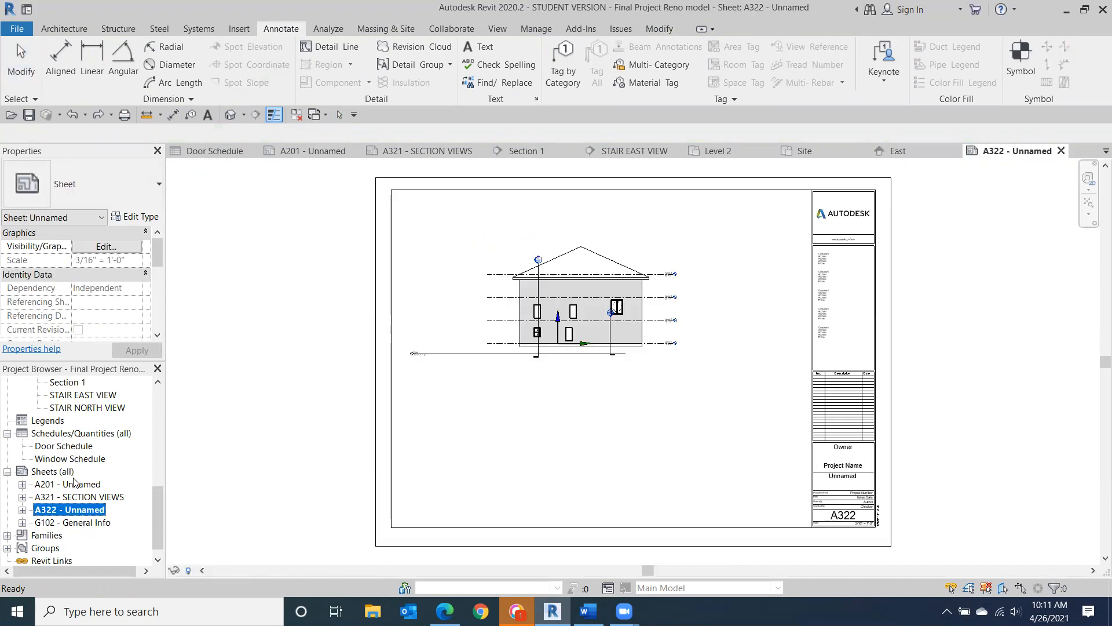
left_click(74, 485)
double_click(74, 485)
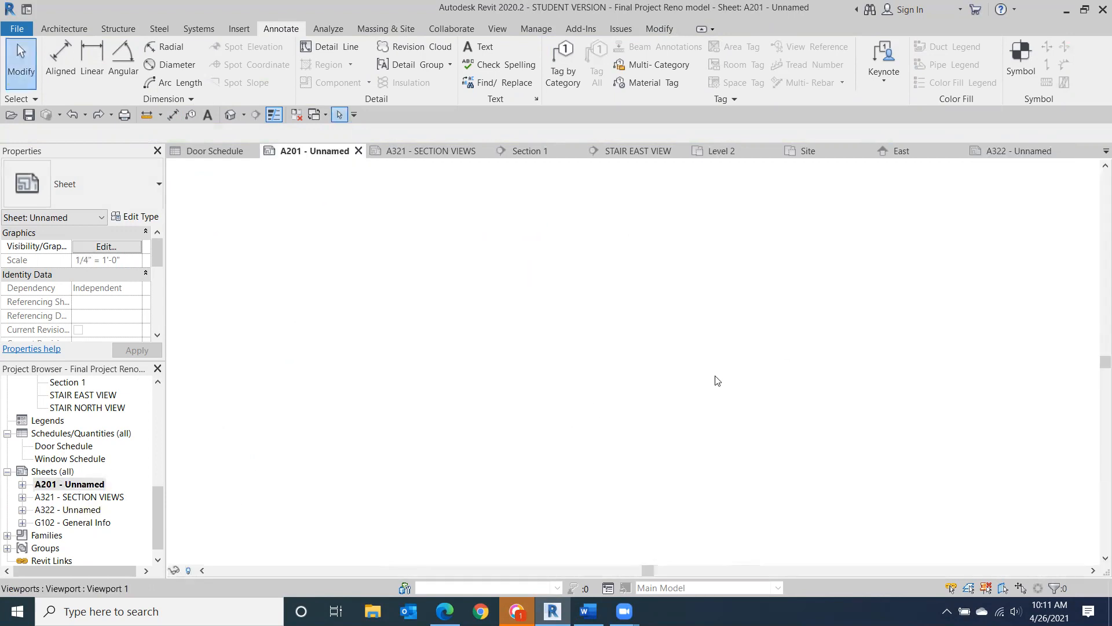
- Return to sheet A322 and move the East elevation viewport into the upper-left corner inside the sheet border
double_click(93, 509)
mouse_move(479, 408)
middle_mouse_down()
mouse_move(365, 342)
mouse_move(415, 365)
middle_mouse_up()
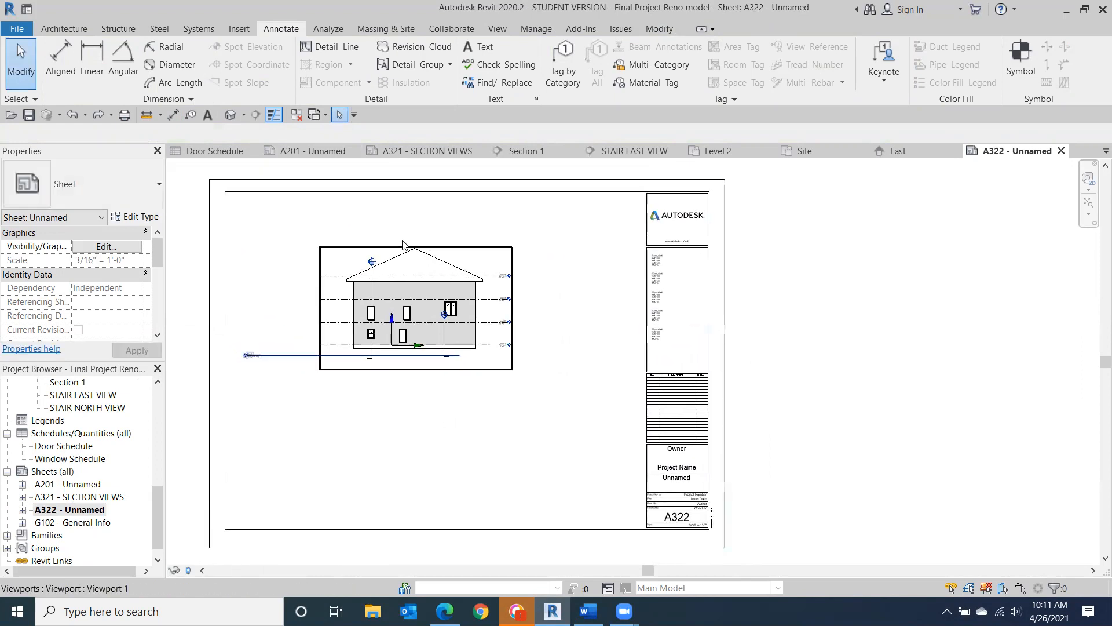
left_click(360, 256)
mouse_move(323, 240)
left_mouse_down()
mouse_move(298, 219)
mouse_move(276, 218)
left_mouse_up()
mouse_move(171, 328)
middle_mouse_down()
mouse_move(220, 345)
mouse_move(290, 346)
middle_mouse_up()
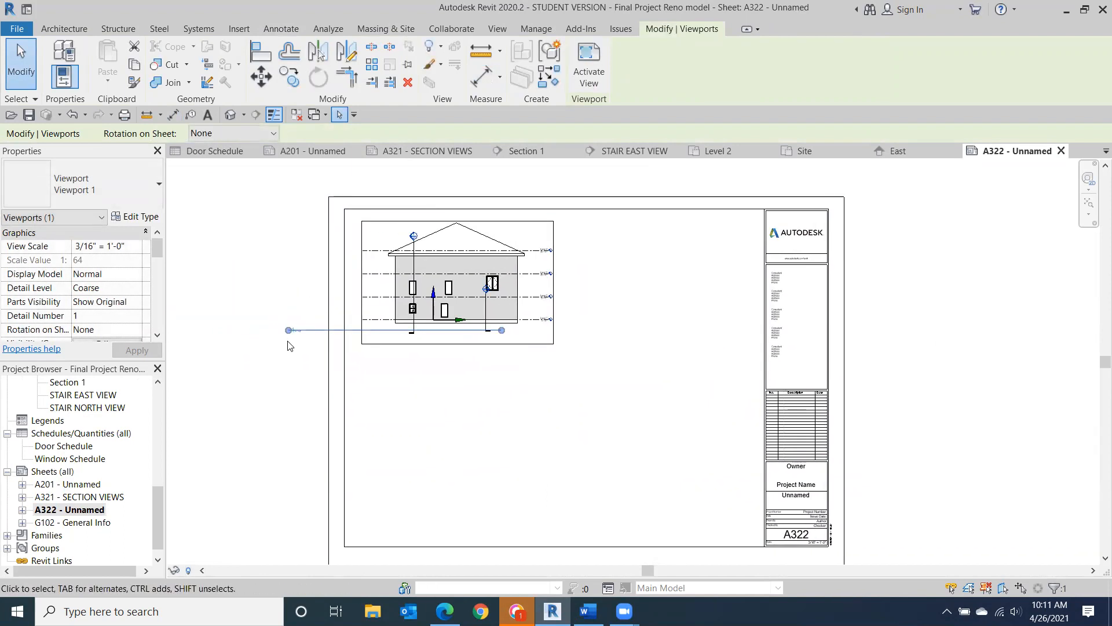
- Move the East viewport's title just below the building and shorten its title line to the length of the text
scroll(289, 345, "up", 3)
left_click(285, 384)
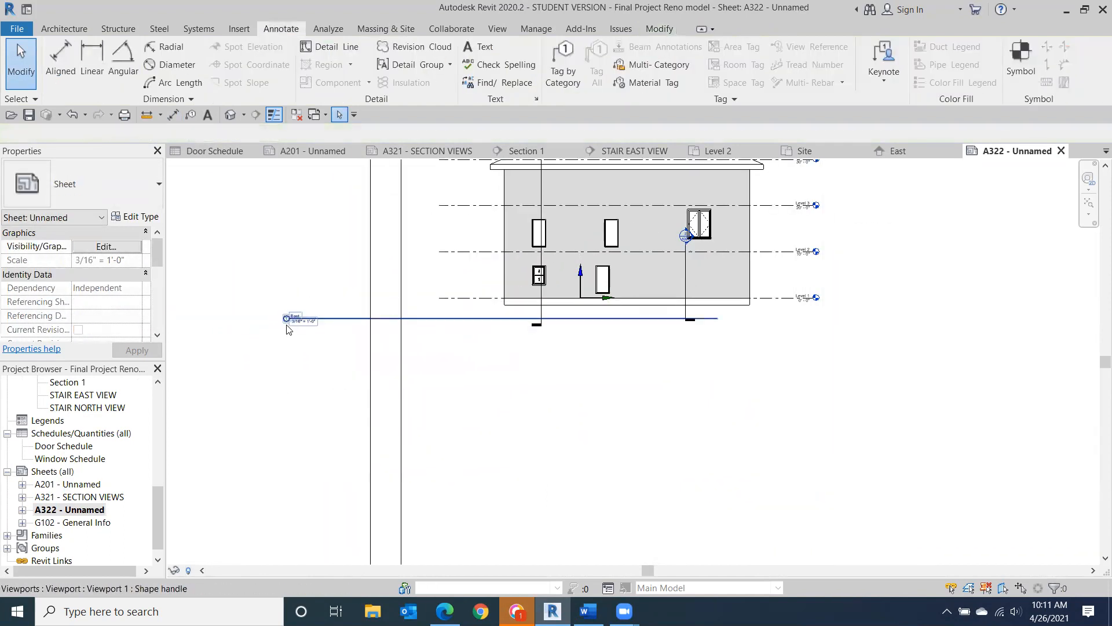
left_click_drag(290, 319, 515, 334)
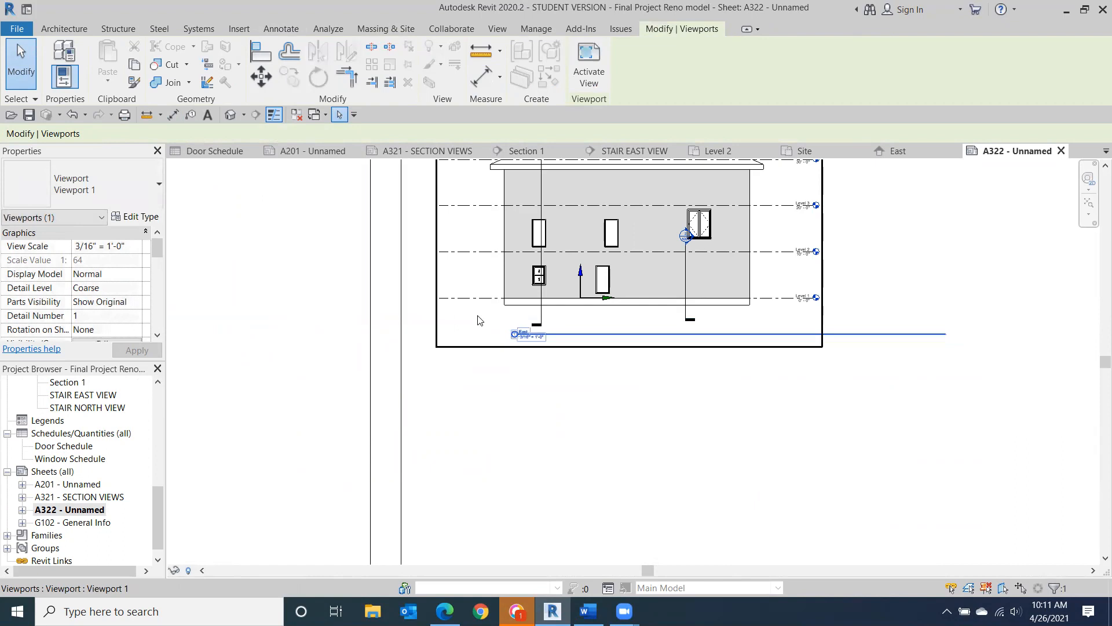
left_click_drag(874, 349, 550, 350)
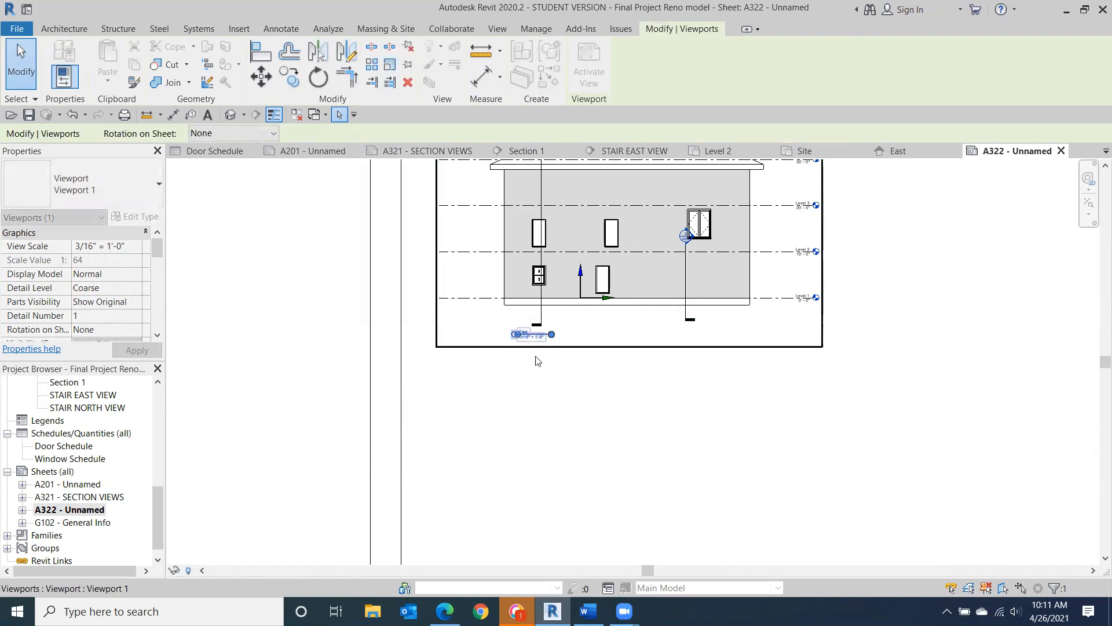
left_click(196, 311)
scroll(794, 379, "down", 3)
middle_click_drag(525, 342, 495, 363)
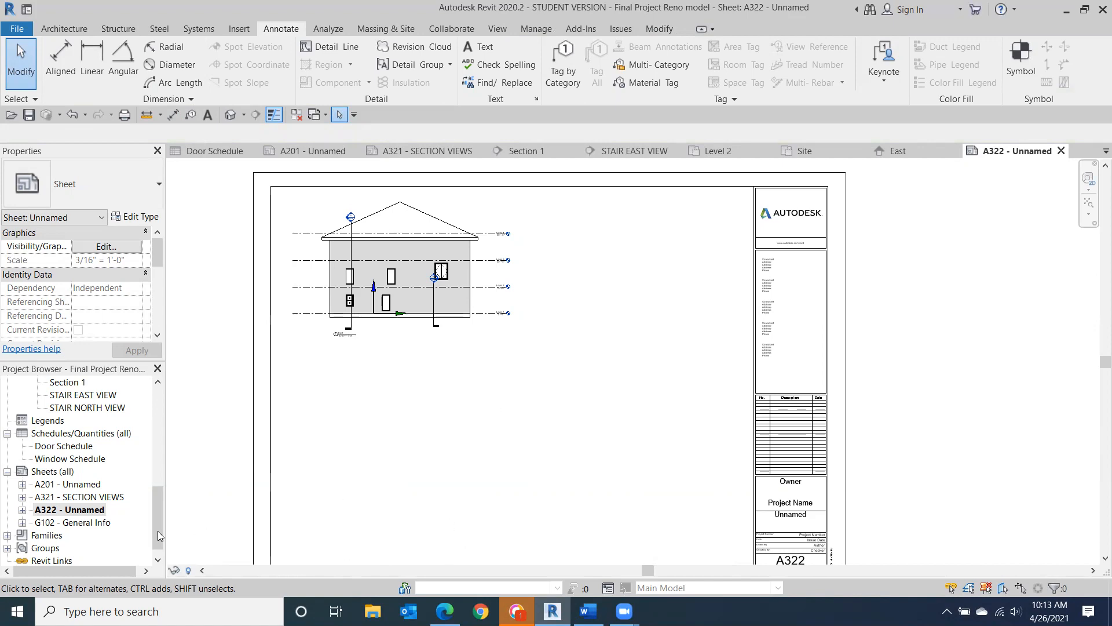
- Open the Level 2 floor plan and examine the upper exterior wall with its windows and the Stairs 201 corner
left_click_drag(160, 524, 170, 418)
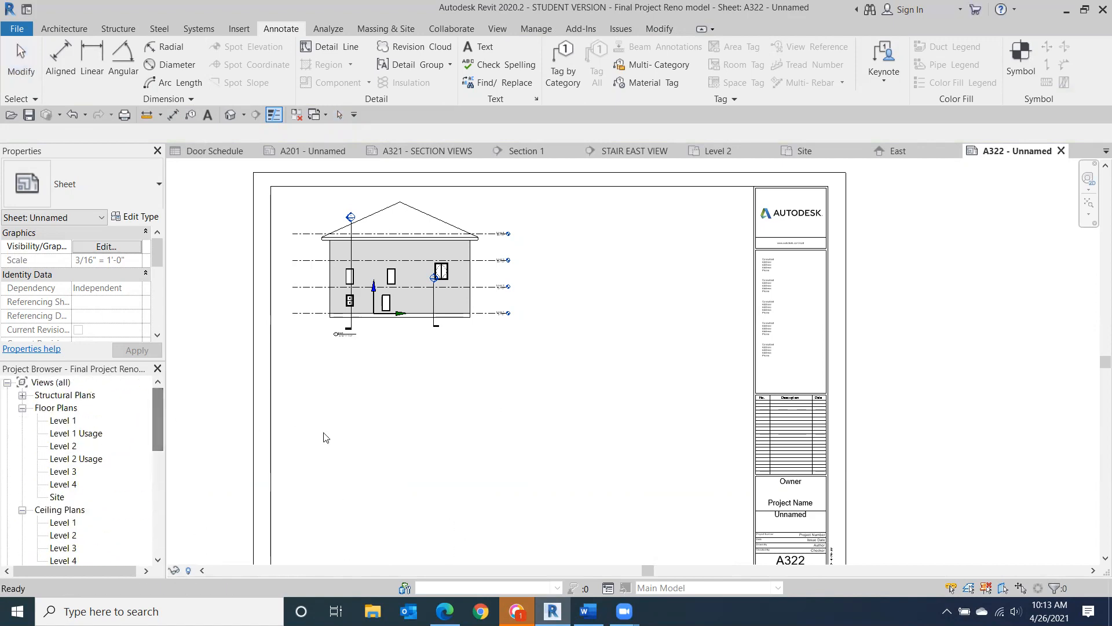
left_click(63, 446)
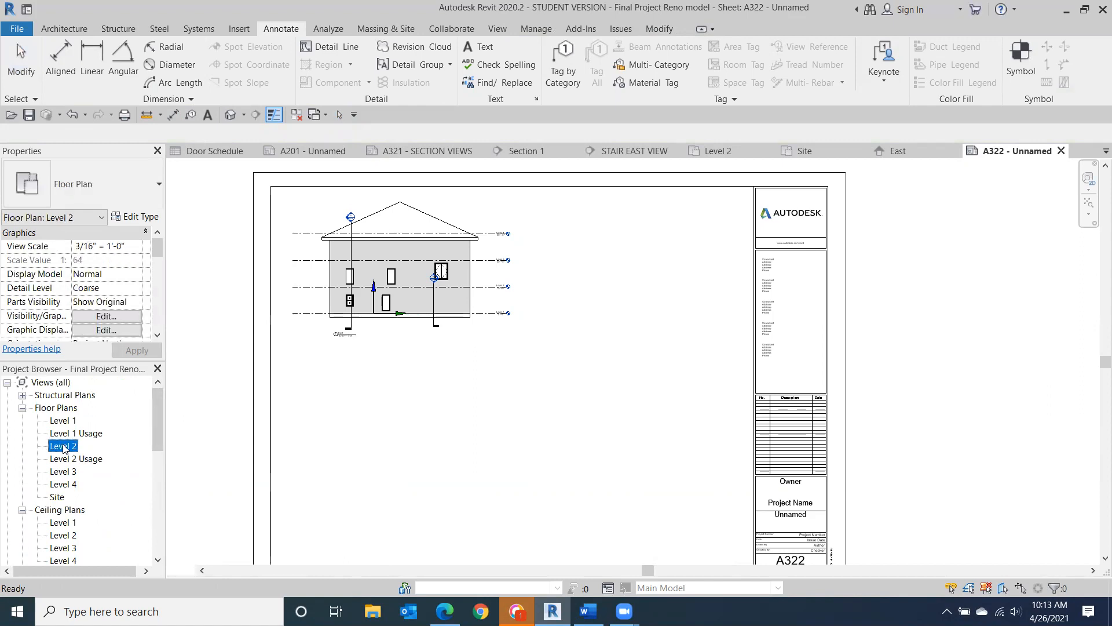
double_click(64, 447)
scroll(458, 279, "up", 3)
middle_click_drag(489, 378, 527, 517)
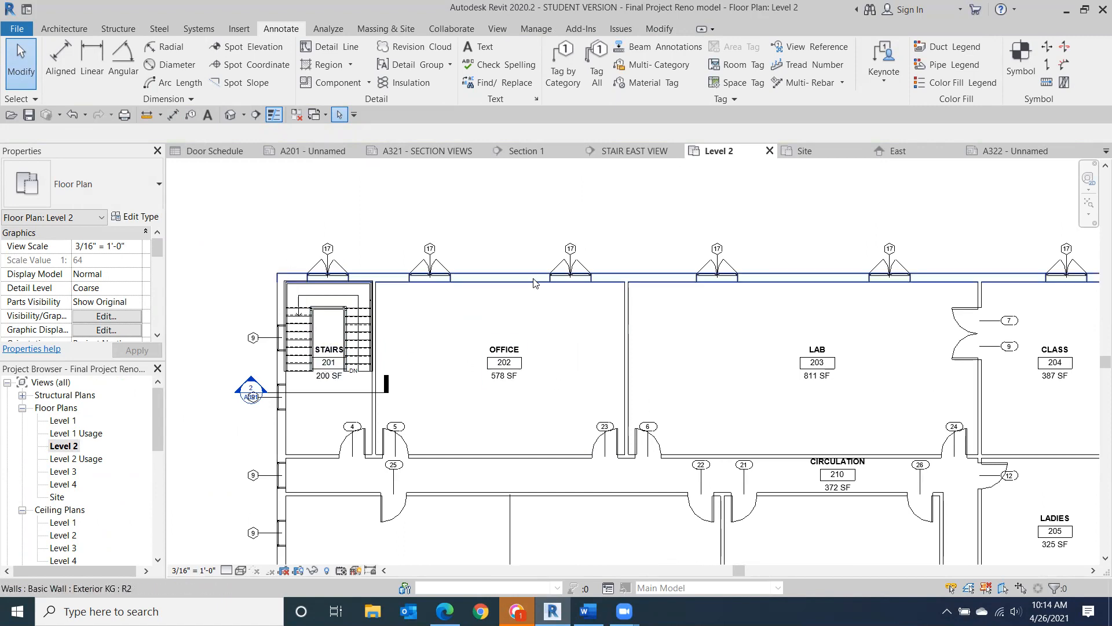
scroll(985, 307, "down", 2)
middle_click_drag(755, 356, 648, 332)
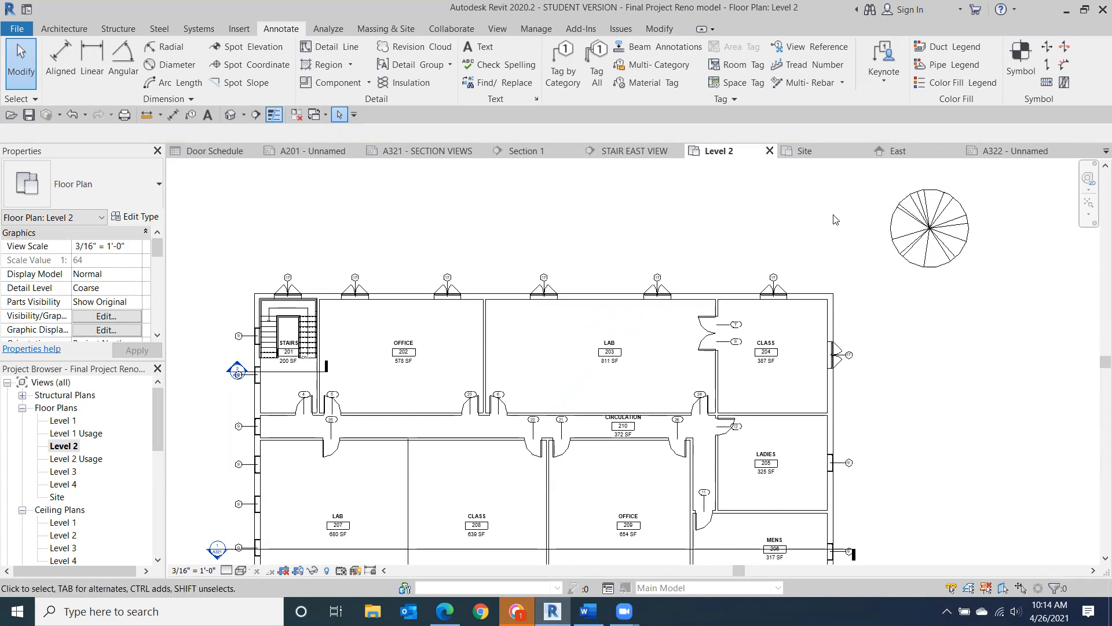
scroll(257, 308, "up", 2)
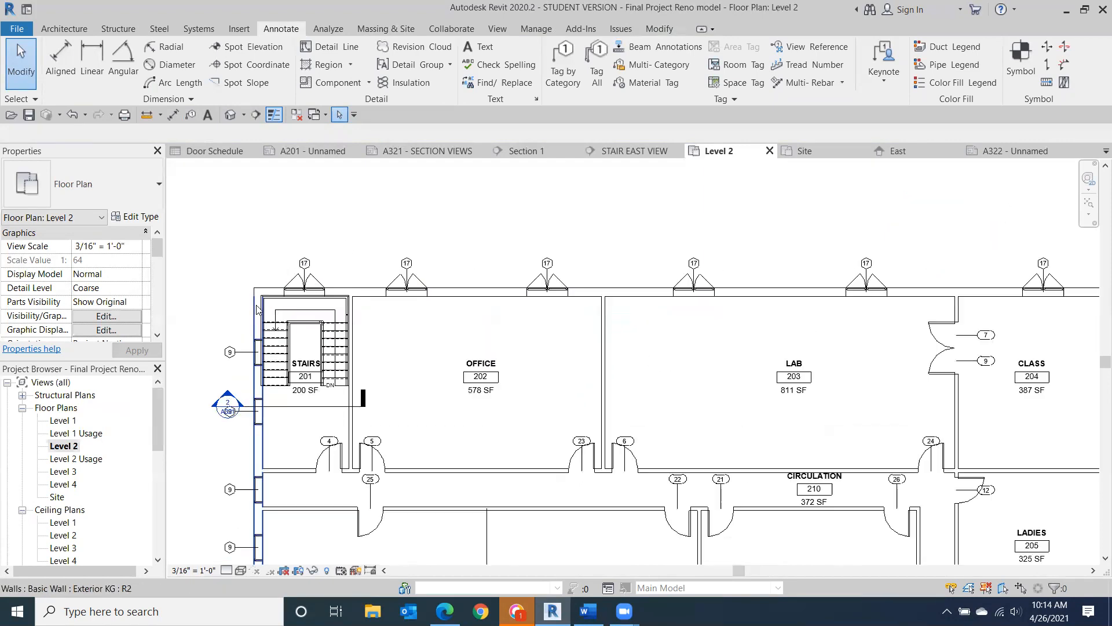
scroll(255, 298, "up", 1)
- Add an aligned overall length dimension above the Level 2 plan between the left and right exterior walls
left_click(60, 61)
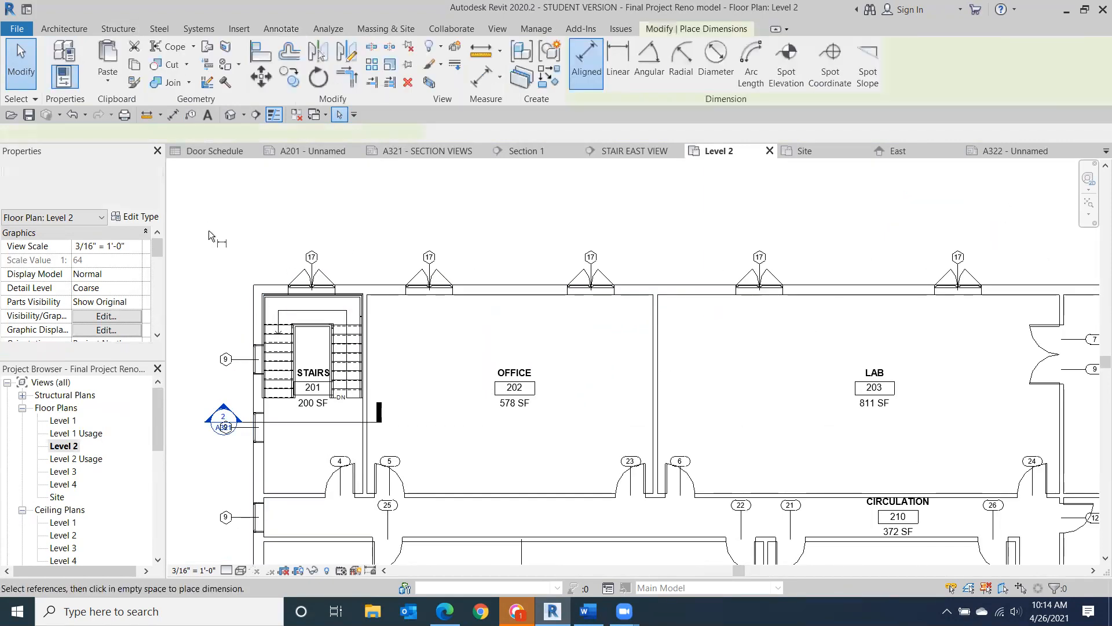
left_click(255, 318)
middle_click_drag(809, 325, 552, 318)
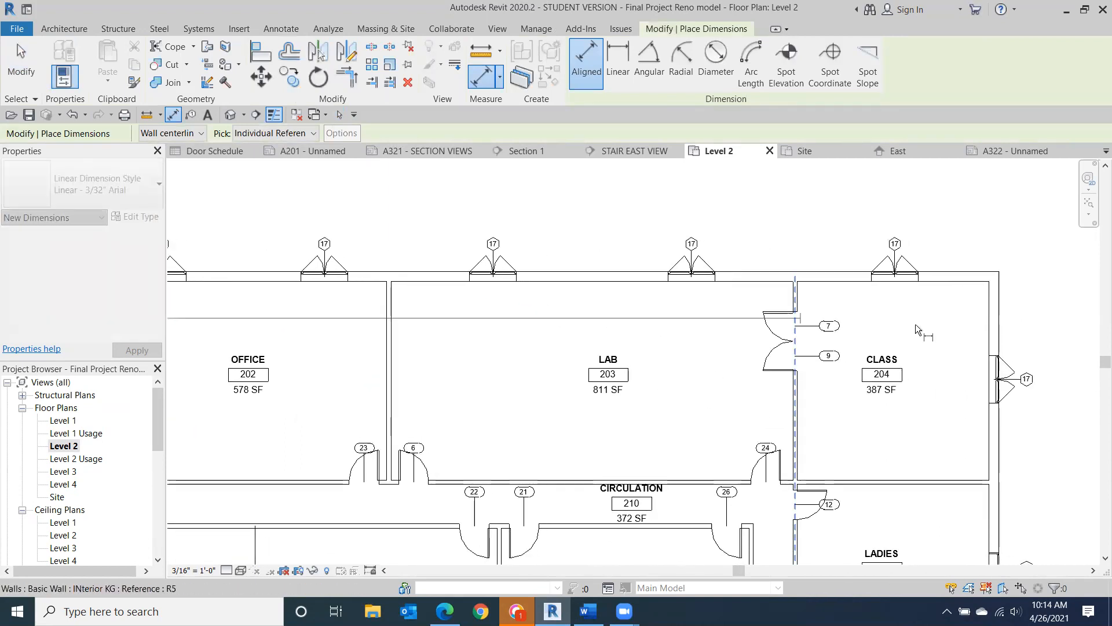
left_click(992, 322)
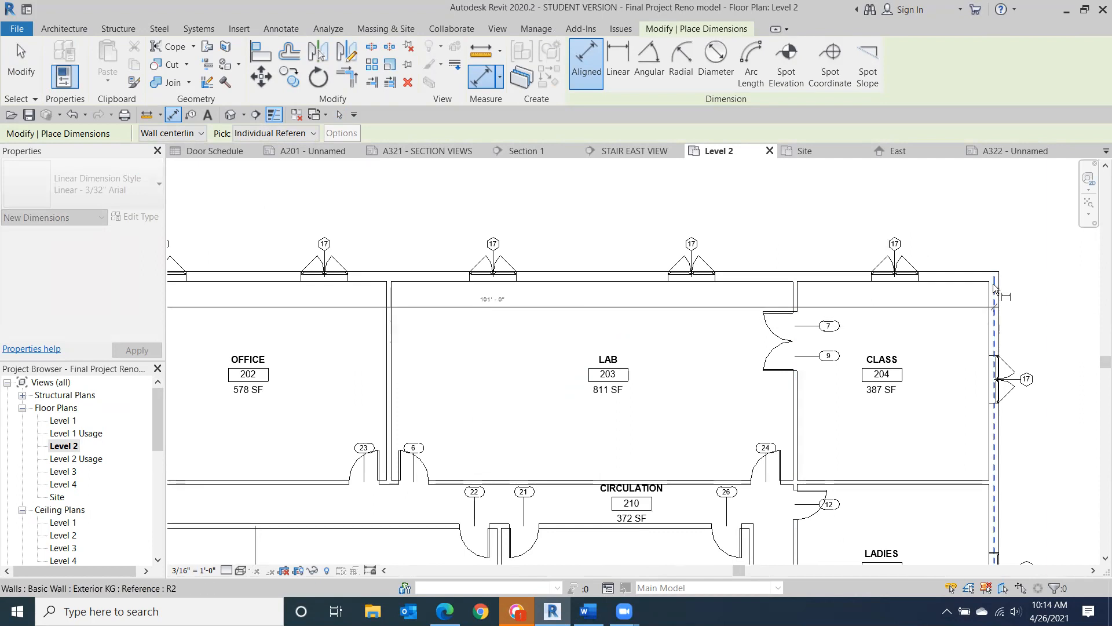
middle_click_drag(995, 182, 1029, 254)
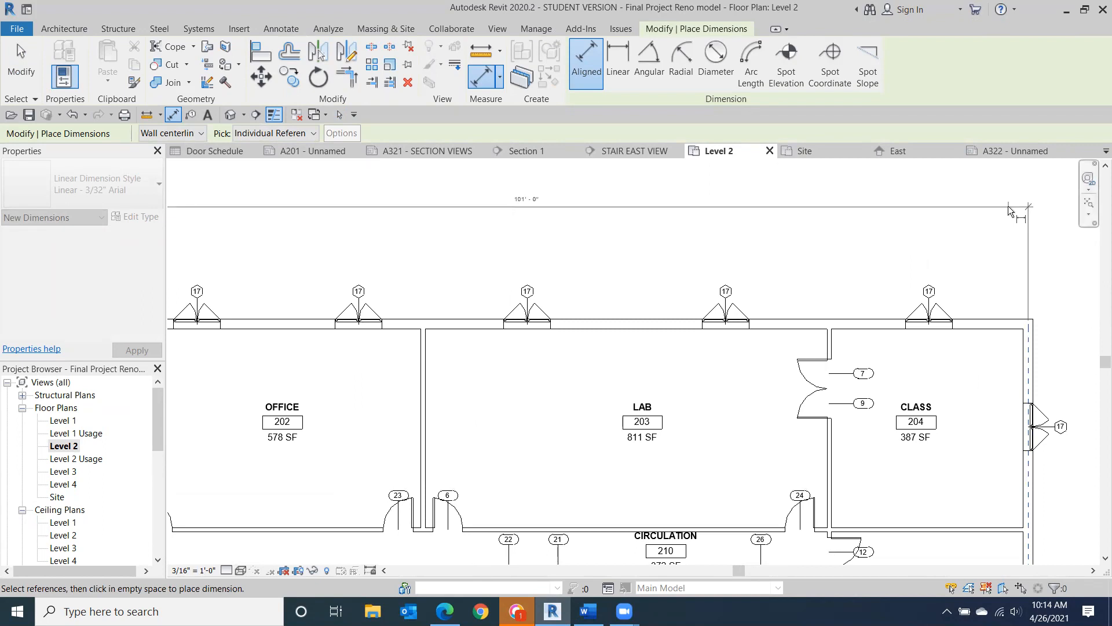
left_click(1008, 206)
- Shift both witness lines of the overall length dimension to the outer faces of the exterior walls
middle_click_drag(814, 211, 1093, 225)
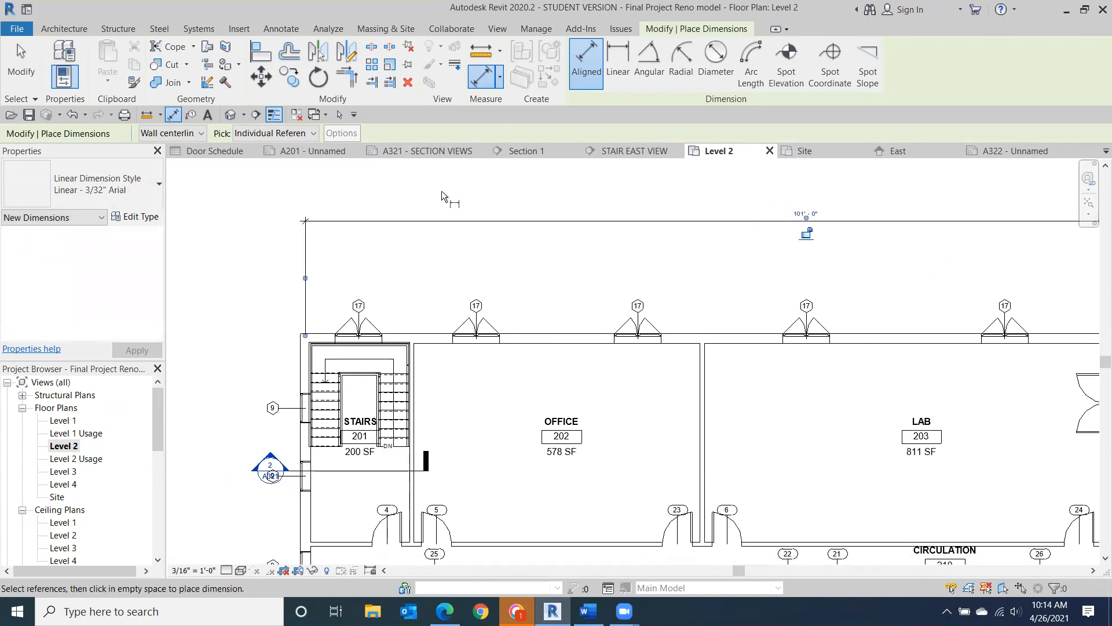
left_click(309, 274)
middle_click_drag(584, 289, 143, 264)
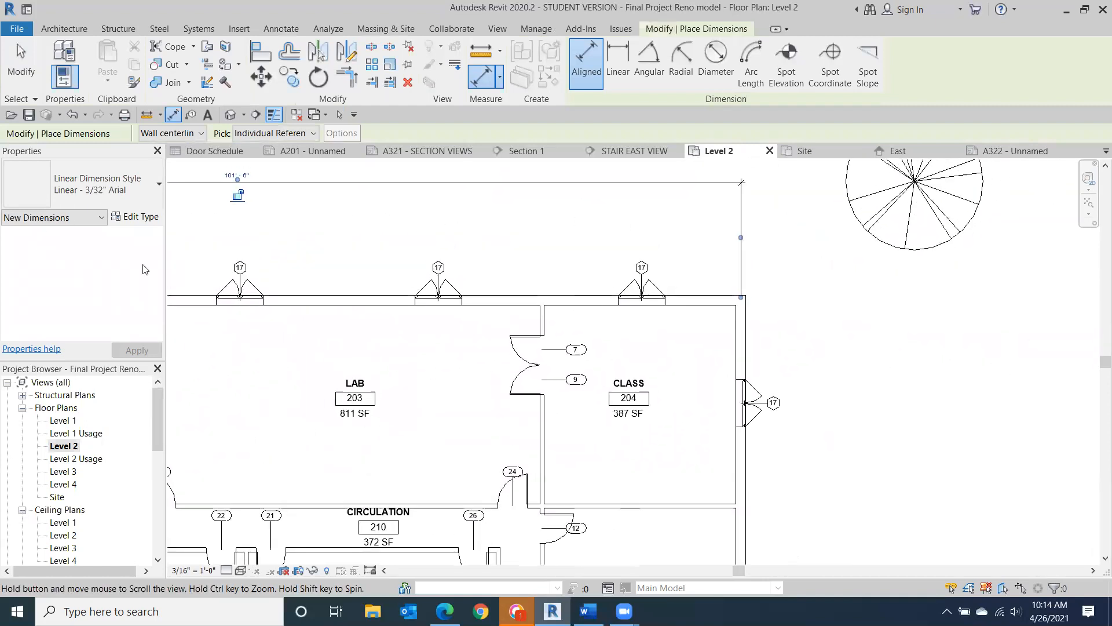
left_click(738, 232)
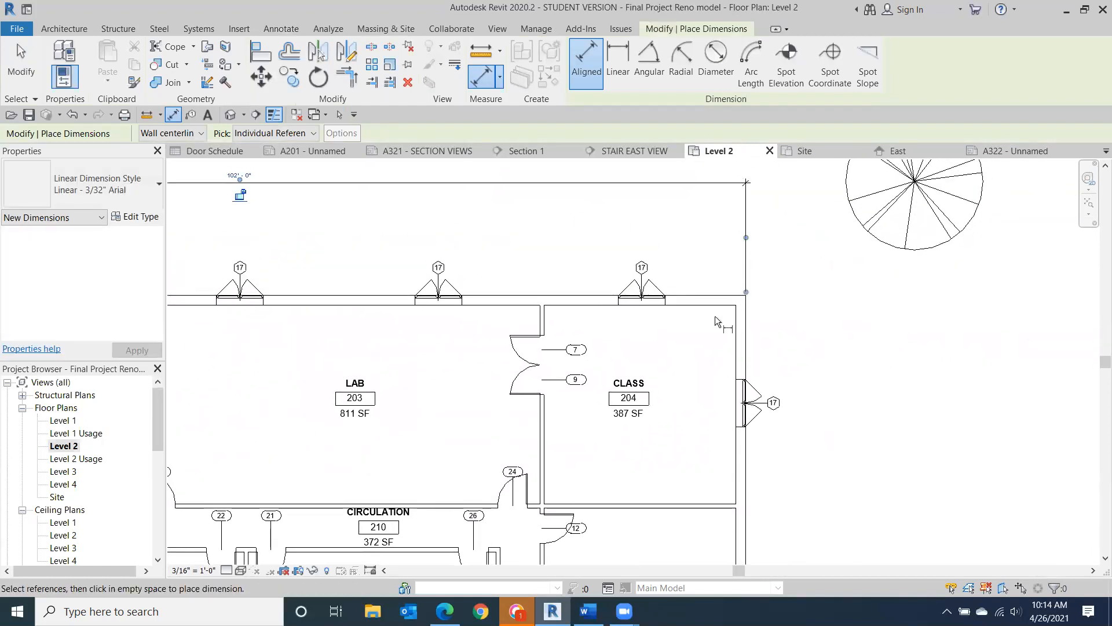
middle_click_drag(143, 297, 627, 291)
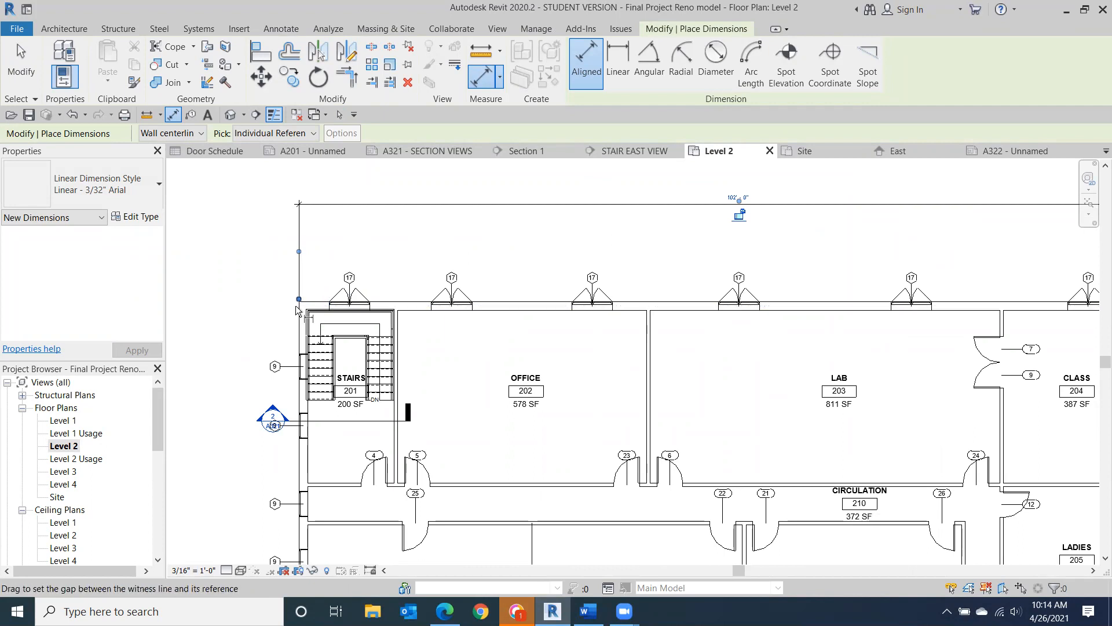
scroll(309, 309, "up", 3)
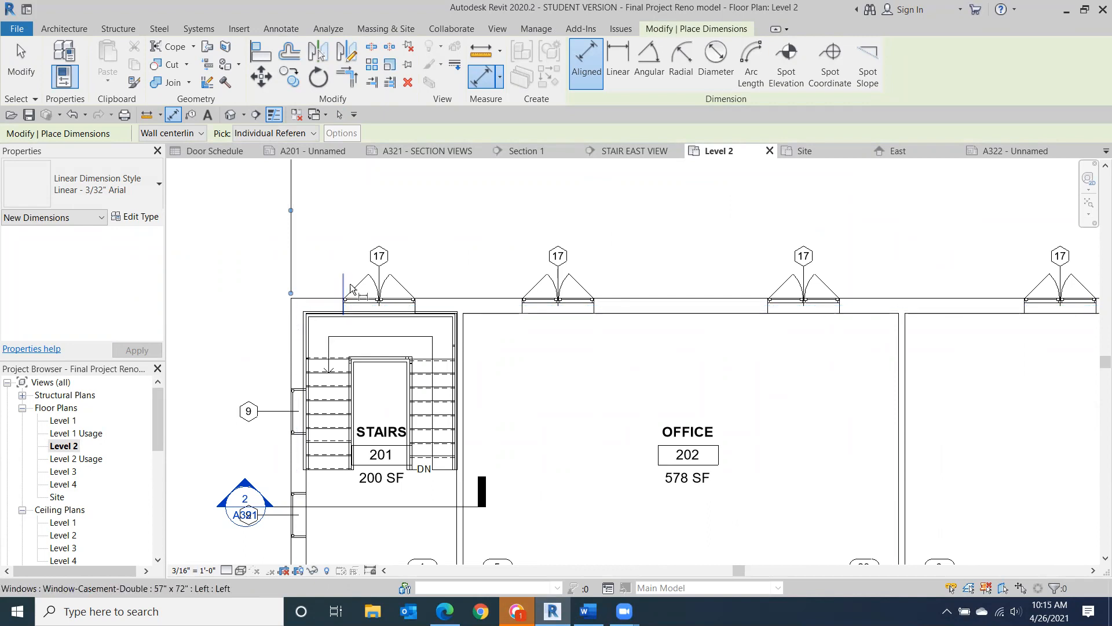
scroll(373, 307, "up", 2)
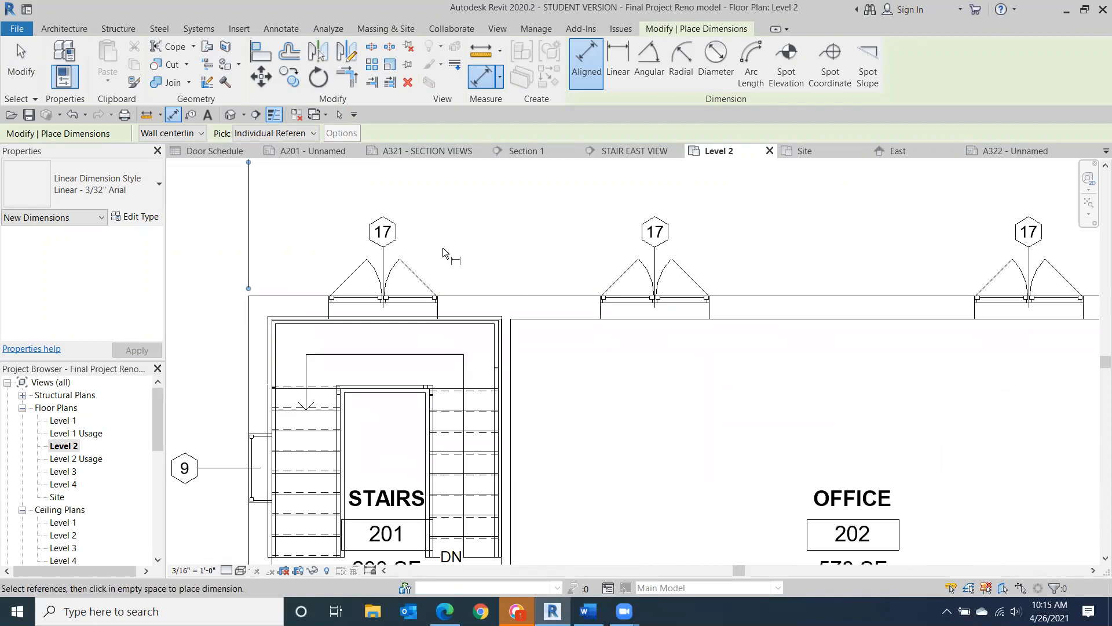
left_click(256, 342)
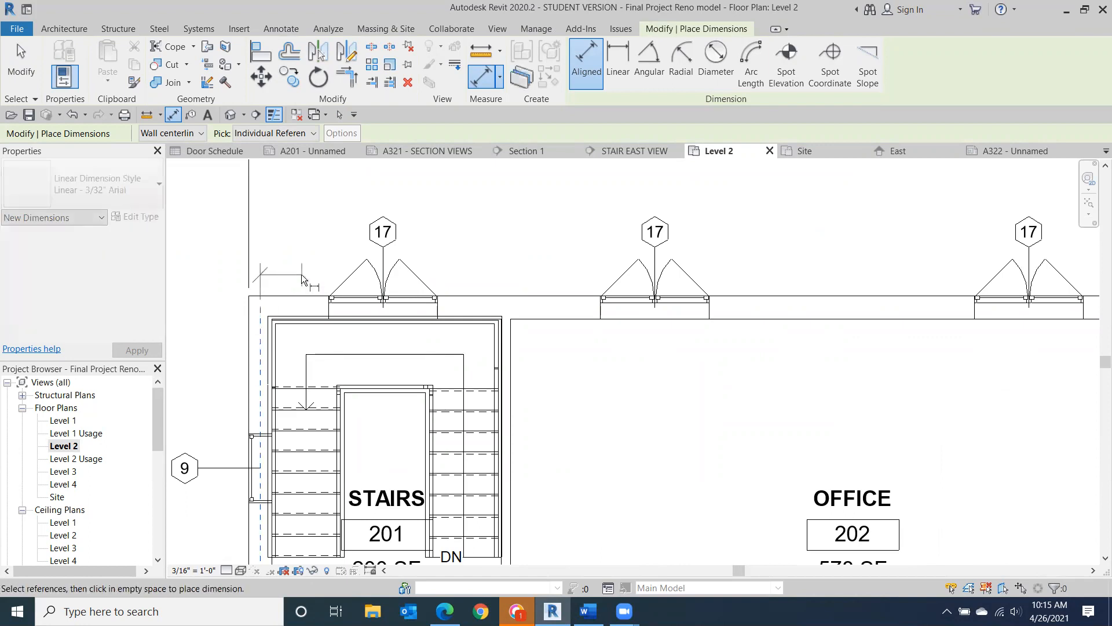
left_click(329, 291)
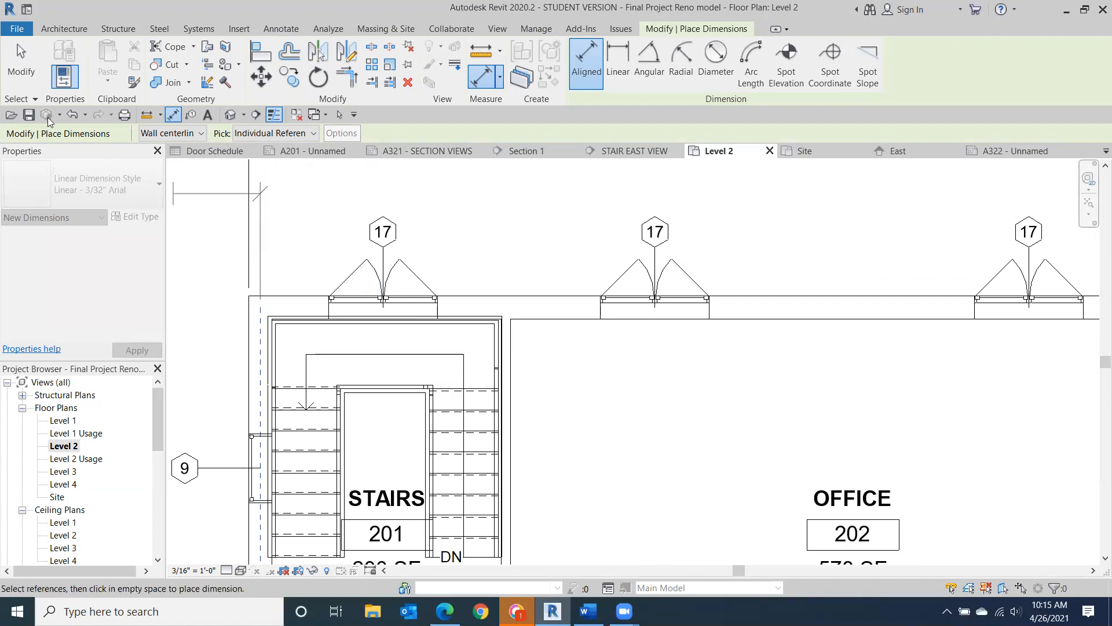
left_click(21, 61)
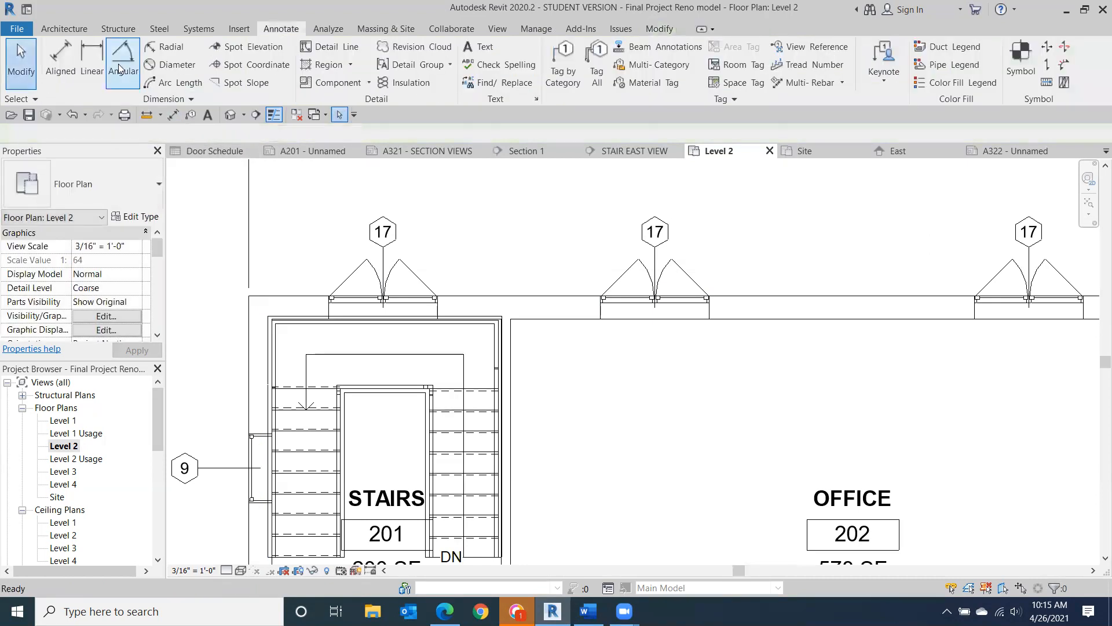
- Add an aligned dimension from the left exterior wall's outer face to the center of the first upper window at Stairs 201
left_click(67, 63)
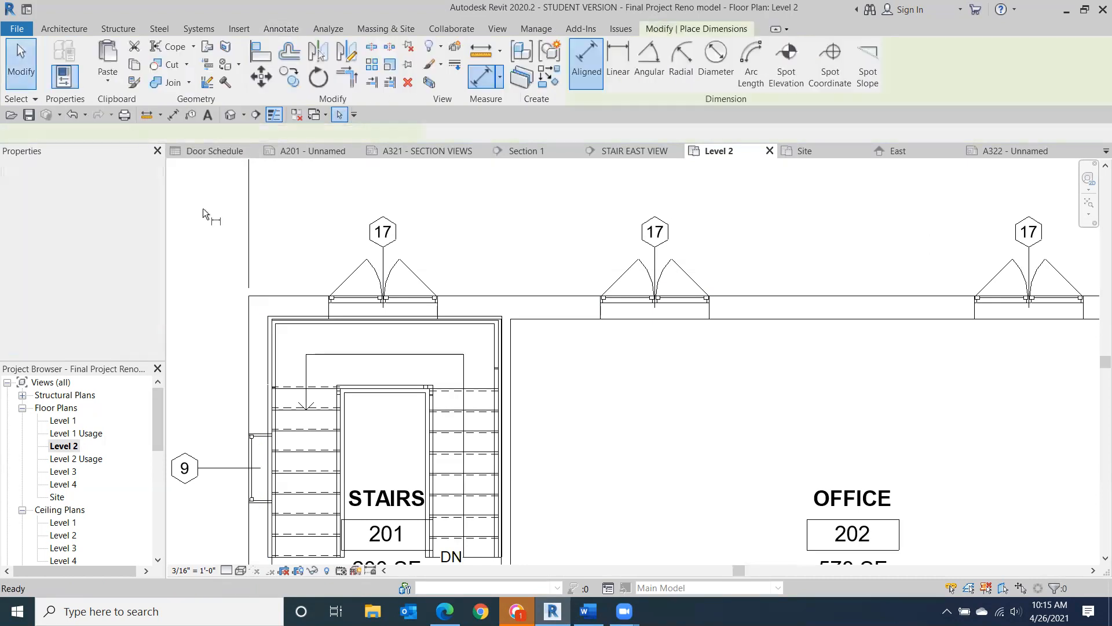
left_click(256, 326)
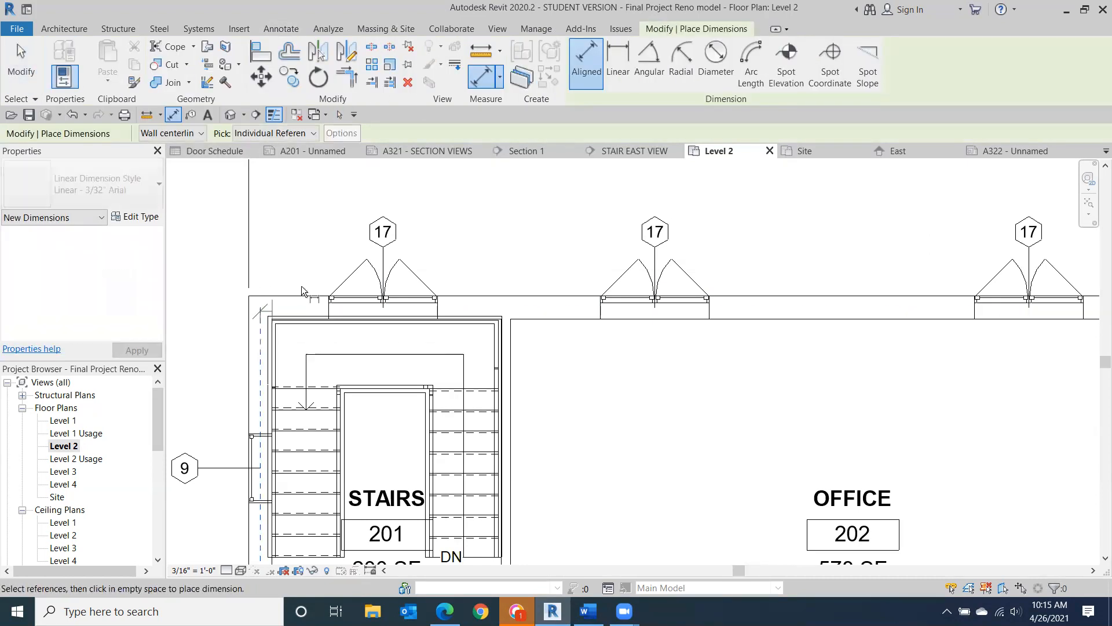
left_click(385, 302)
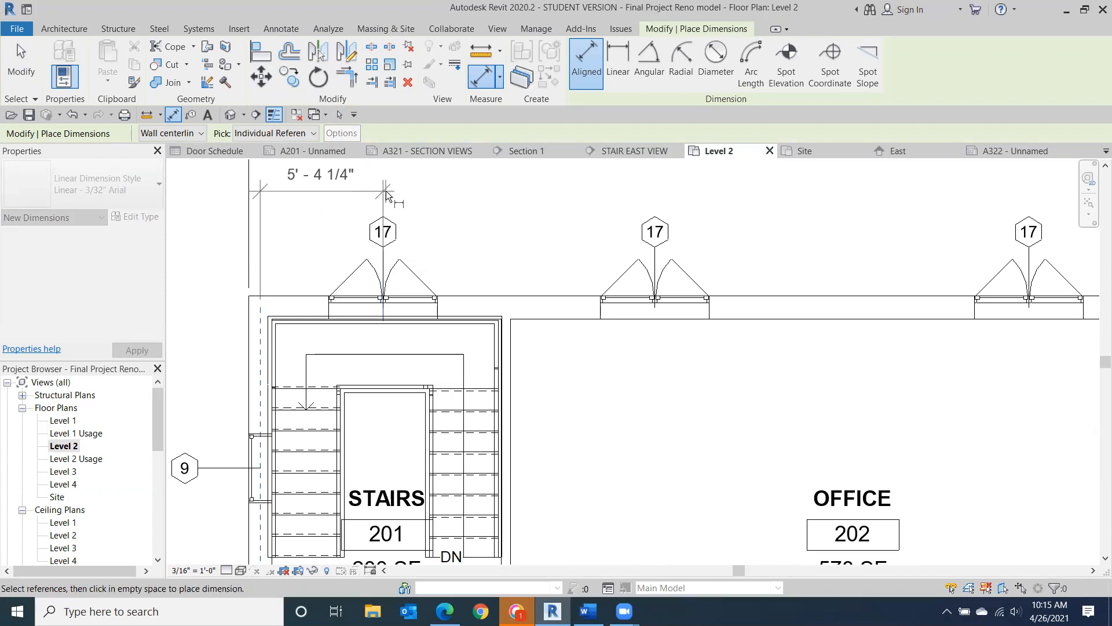
left_click(386, 194)
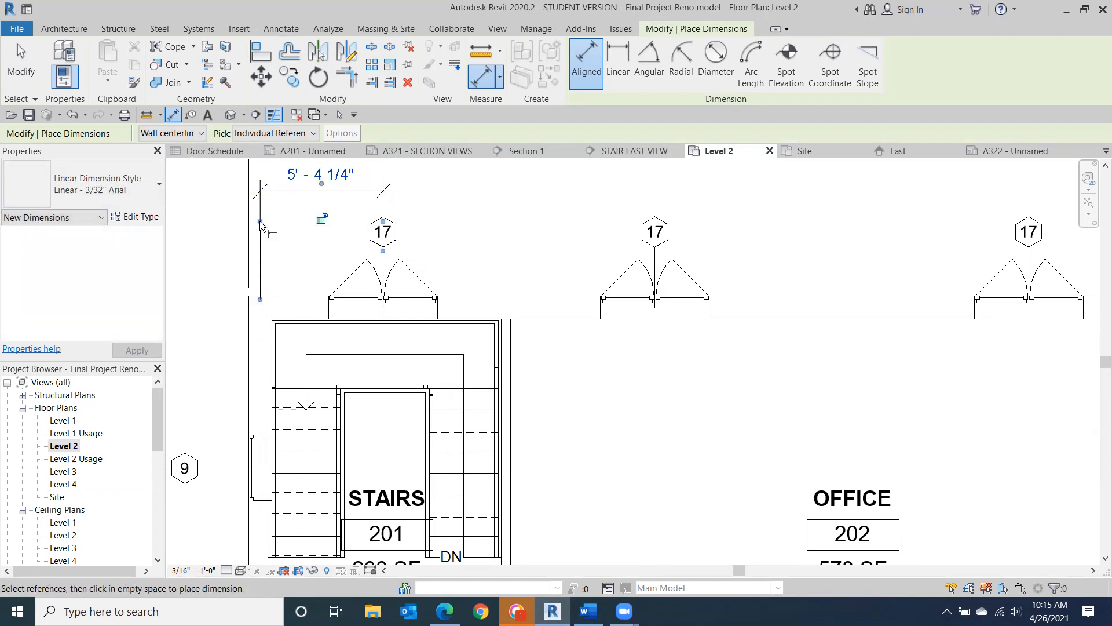
left_click_drag(261, 221, 249, 221)
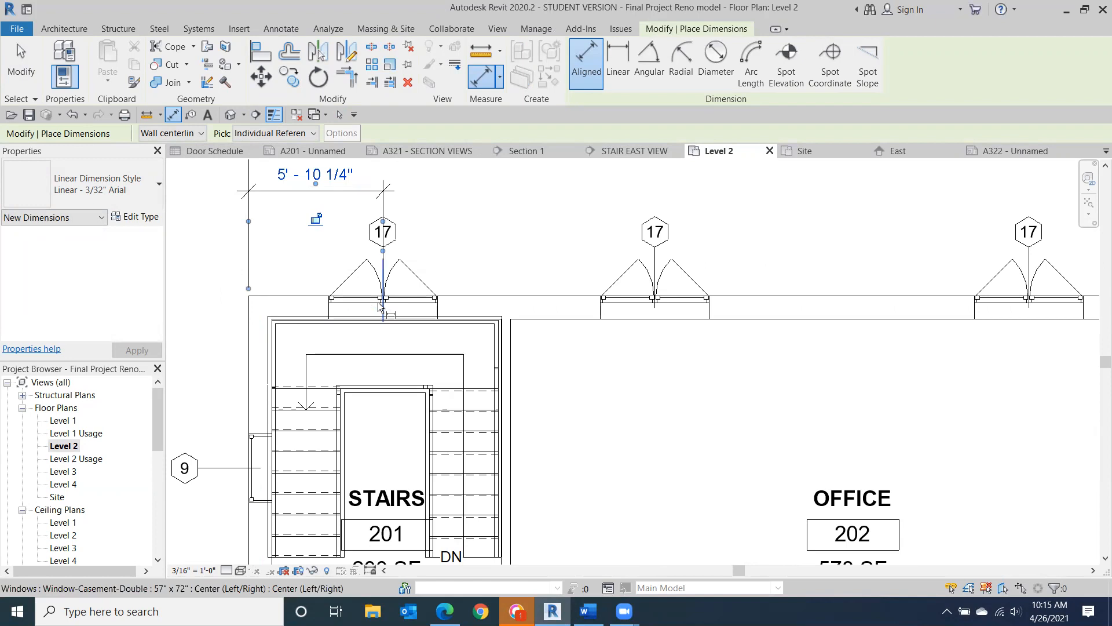
- Add aligned center-to-center dimensions from the first to the second and from the second to the third upper window, in line with the first dimension
middle_click_drag(448, 250, 342, 323)
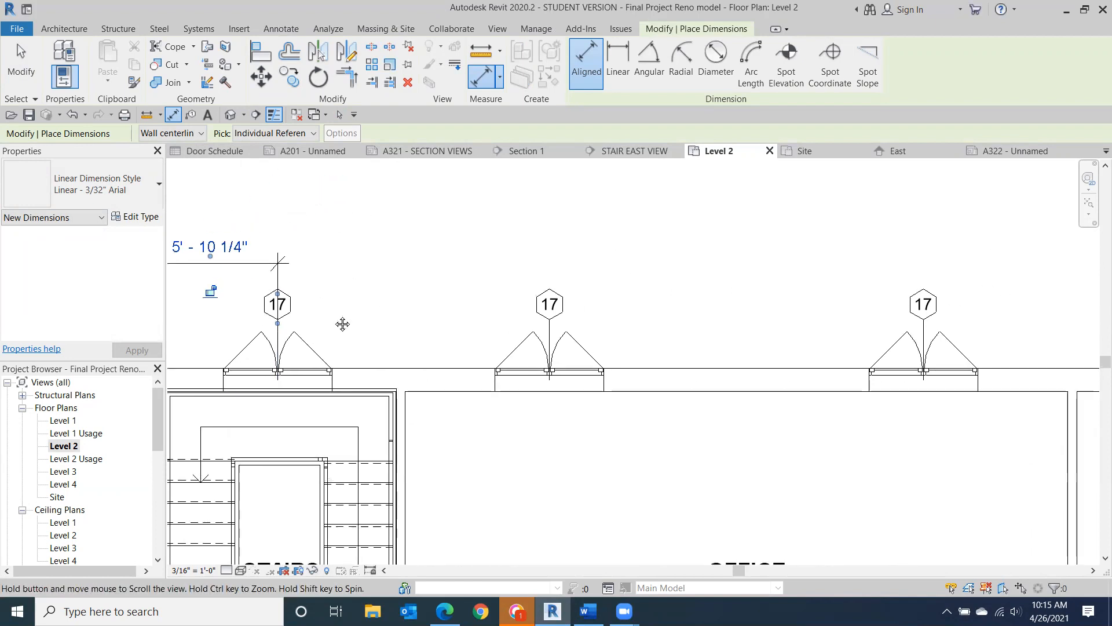
scroll(465, 301, "down", 2)
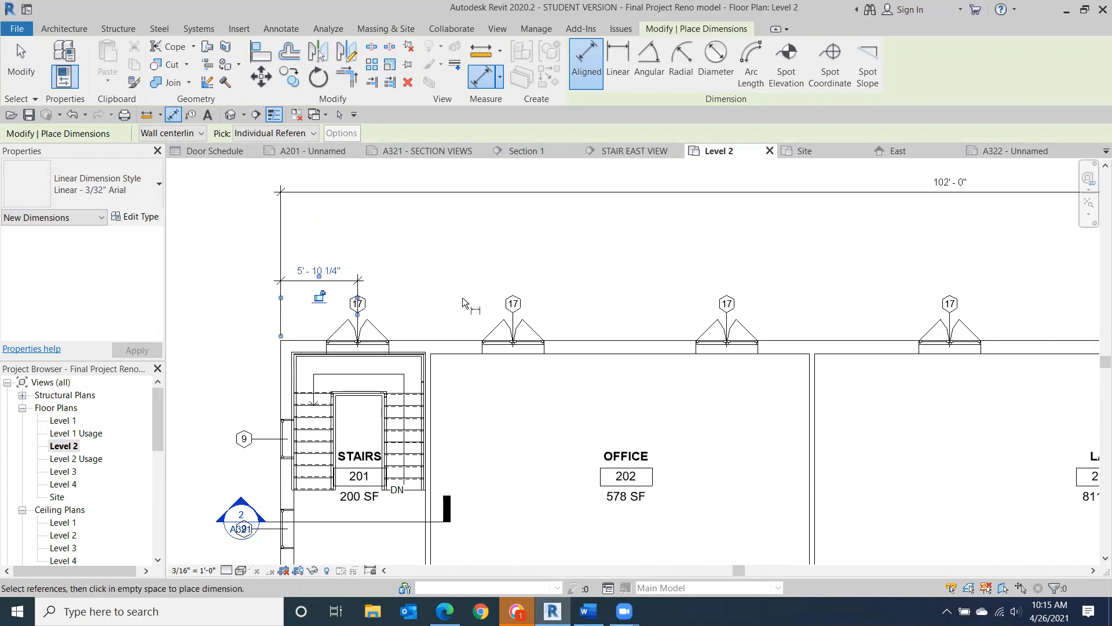
left_click(363, 338)
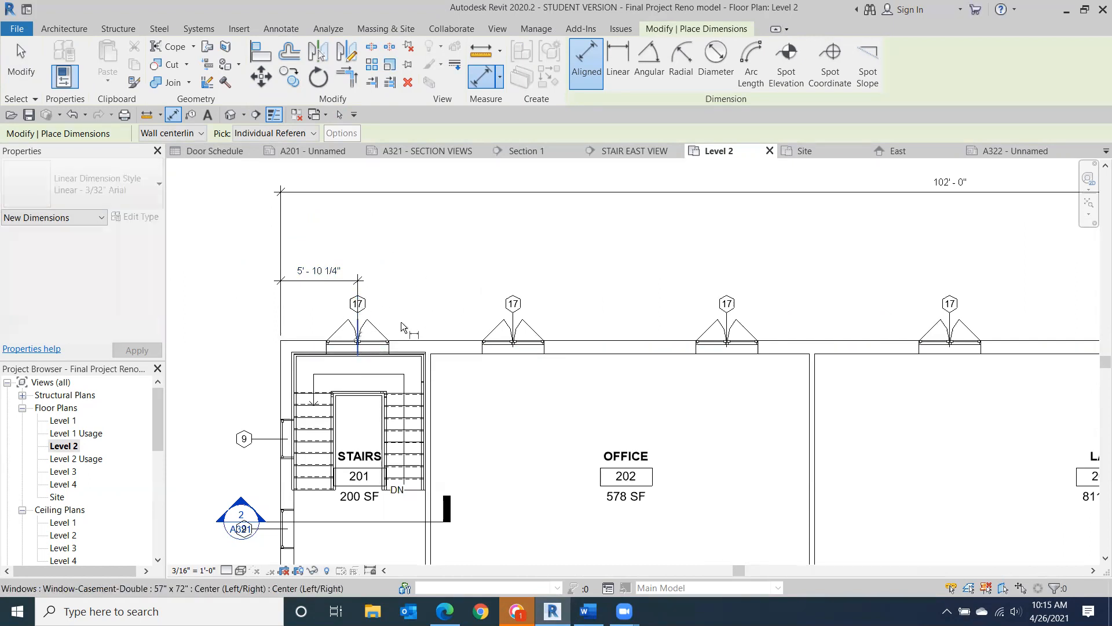
left_click(513, 346)
left_click(515, 282)
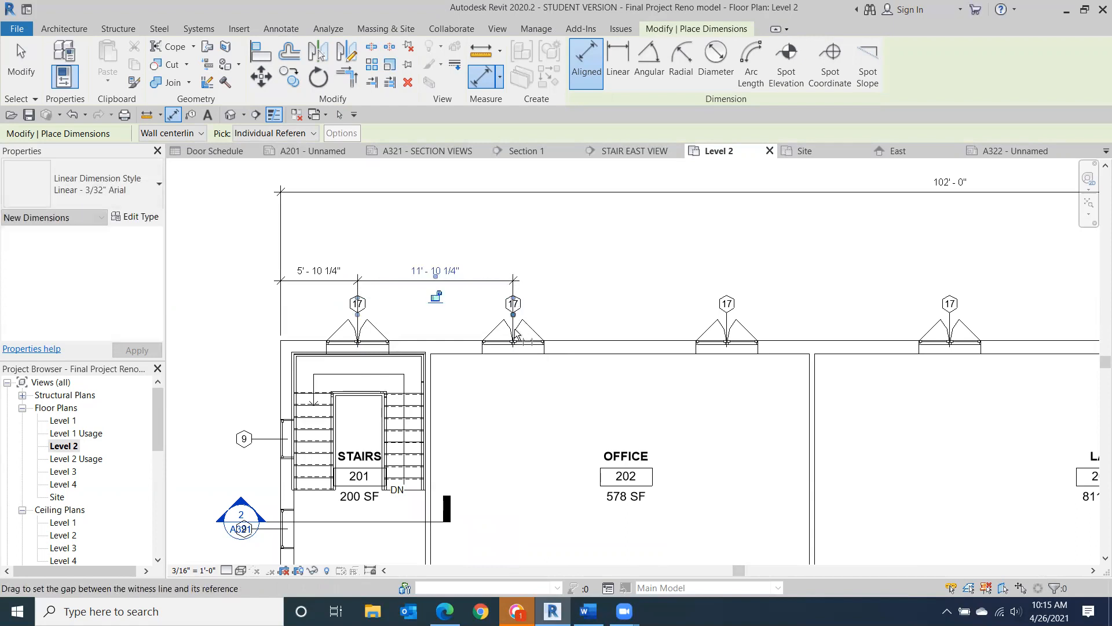
left_click(515, 346)
left_click(727, 346)
left_click(634, 273)
- Continue the row with center-to-center dimensions from the third to the fourth and from the fourth to the fifth upper window
middle_click_drag(697, 263, 414, 230)
left_click(443, 313)
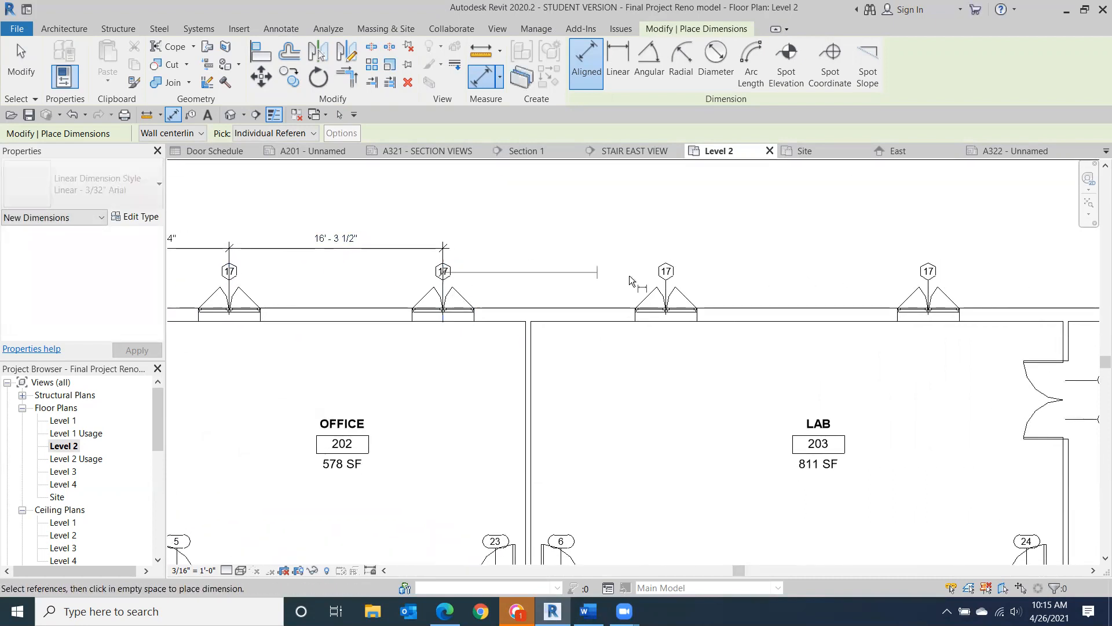
left_click(666, 313)
left_click(664, 249)
left_click(666, 301)
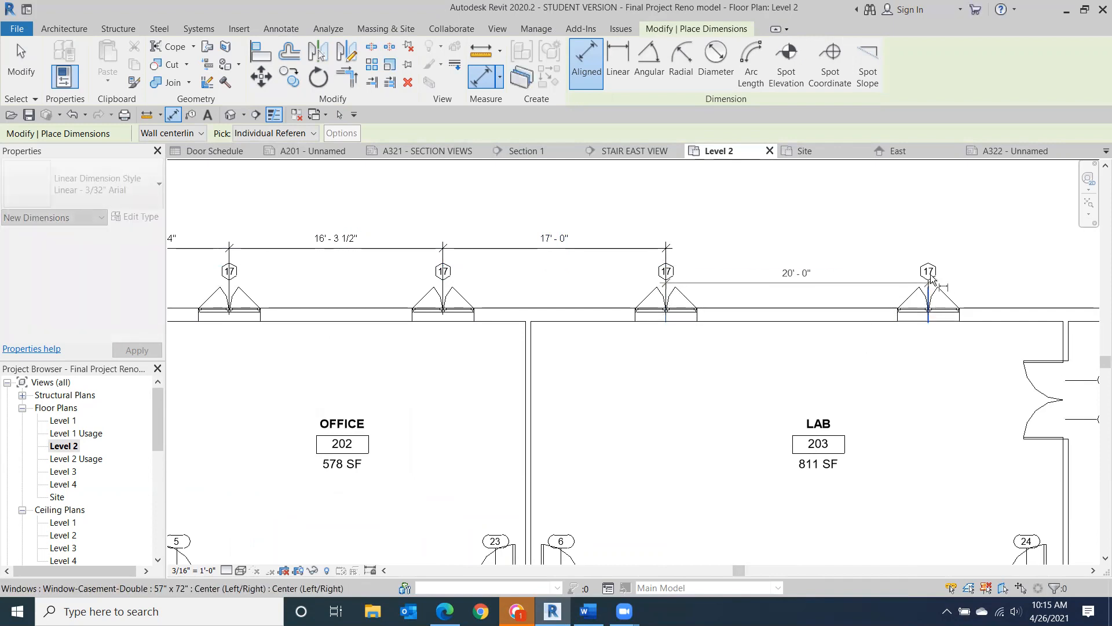
left_click(930, 282)
left_click(939, 249)
- Dimension the center-to-center distance between the fifth upper window at Lab 203 and the last one at Class 204
middle_click_drag(991, 258, 488, 289)
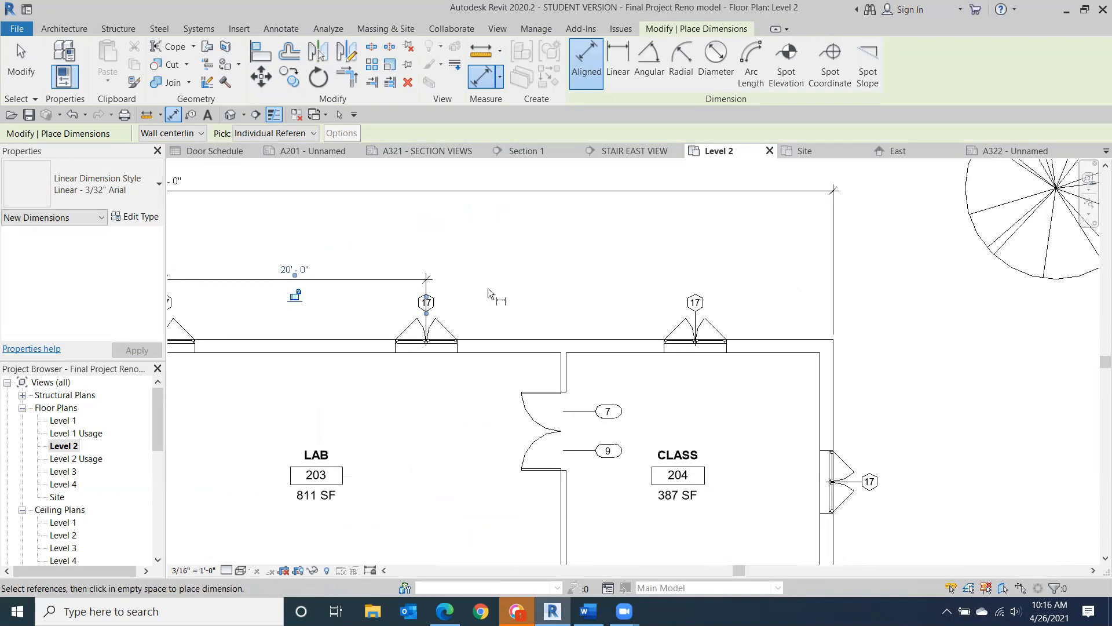
left_click(427, 342)
left_click(698, 345)
left_click(707, 273)
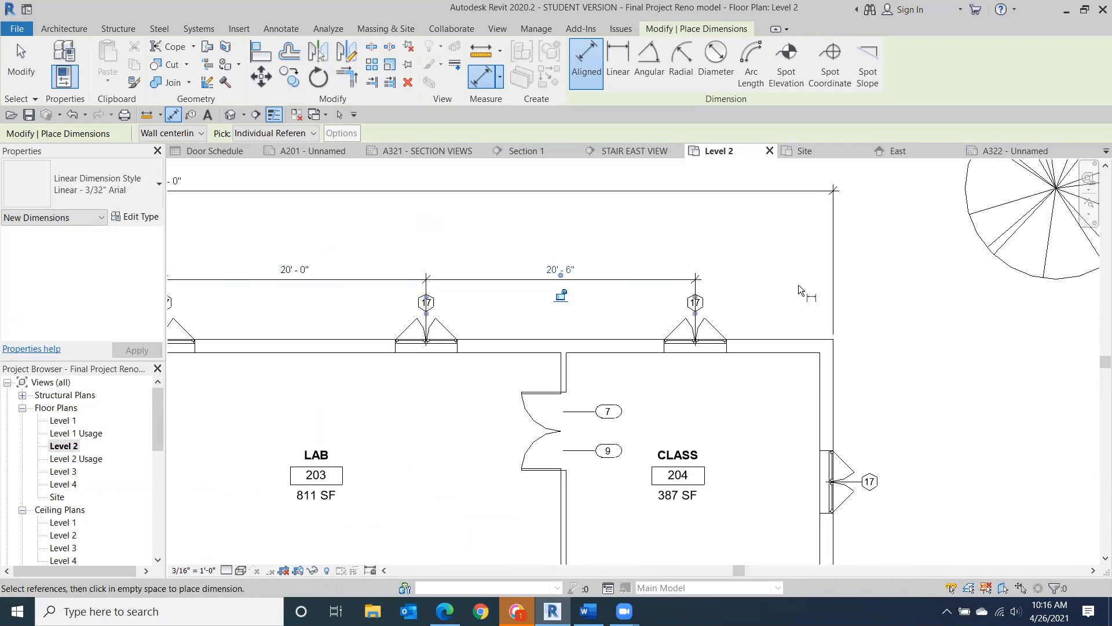
- Examine the Class 204 corner and the windows along the left exterior wall of the Level 2 plan
middle_click_drag(299, 278, 591, 251)
scroll(811, 295, "down", 1)
middle_click_drag(901, 298, 439, 373)
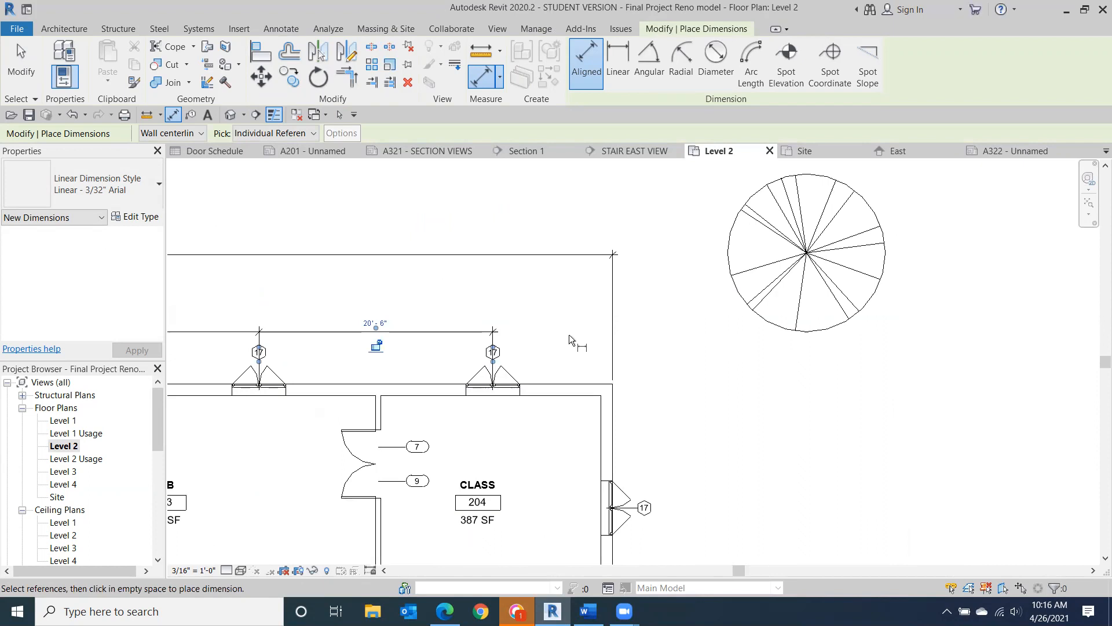
middle_click_drag(583, 342, 591, 251)
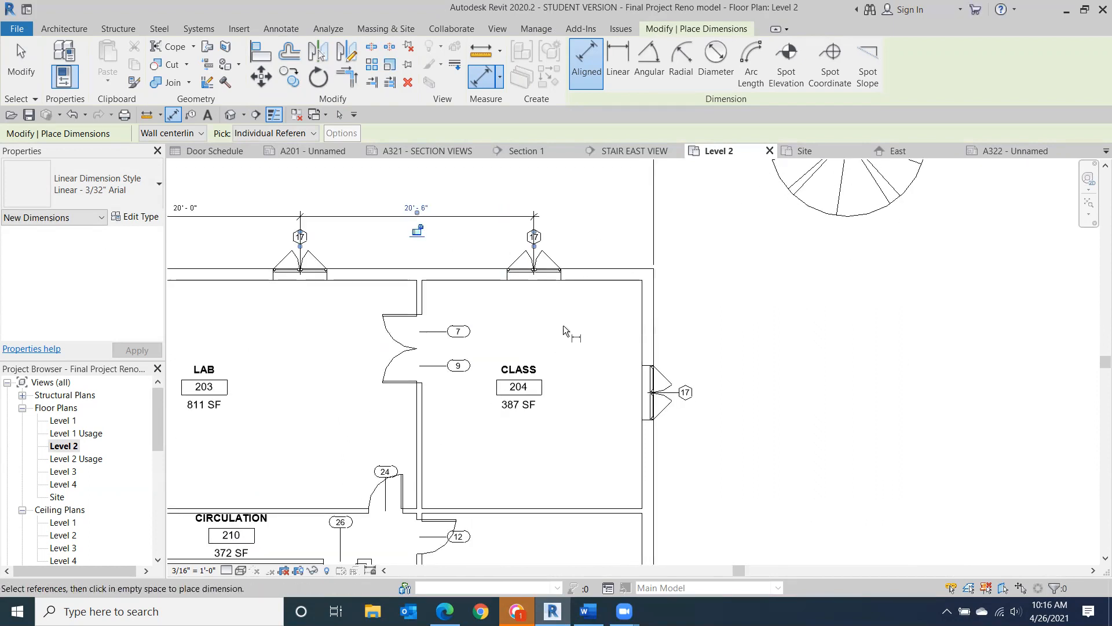
scroll(628, 314, "down", 2)
middle_click_drag(581, 484, 1108, 421)
scroll(404, 283, "up", 1)
scroll(407, 279, "up", 2)
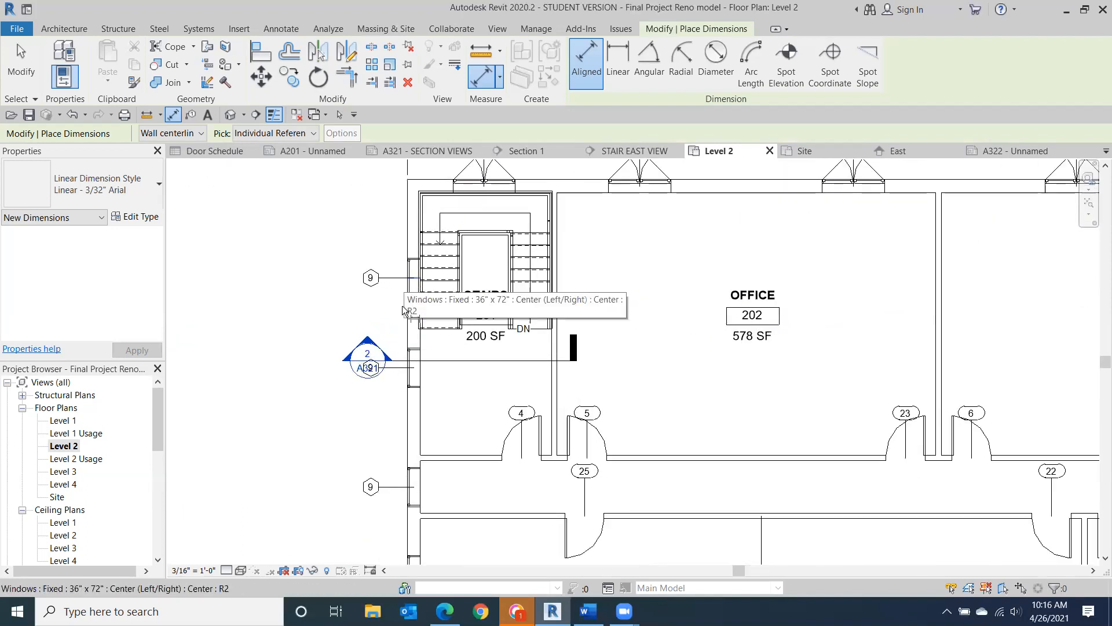
middle_click_drag(430, 362, 494, 211)
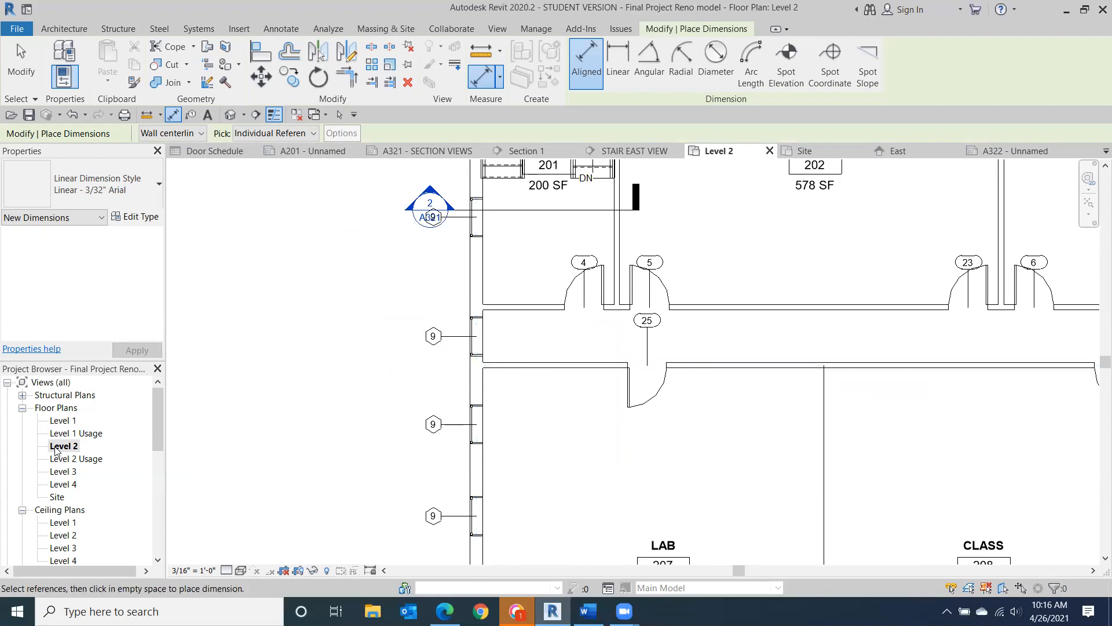
- Open the Level 1 floor plan and add an aligned vertical dimension from the upper exterior wall's outer face to the center of door 20
double_click(61, 422)
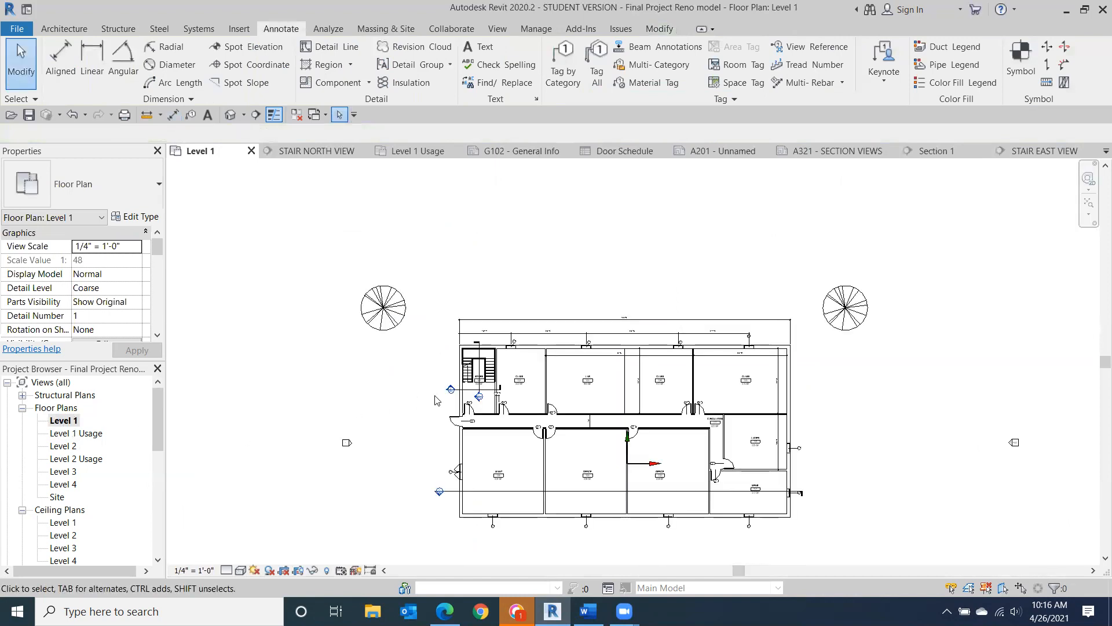
scroll(461, 431, "up", 3)
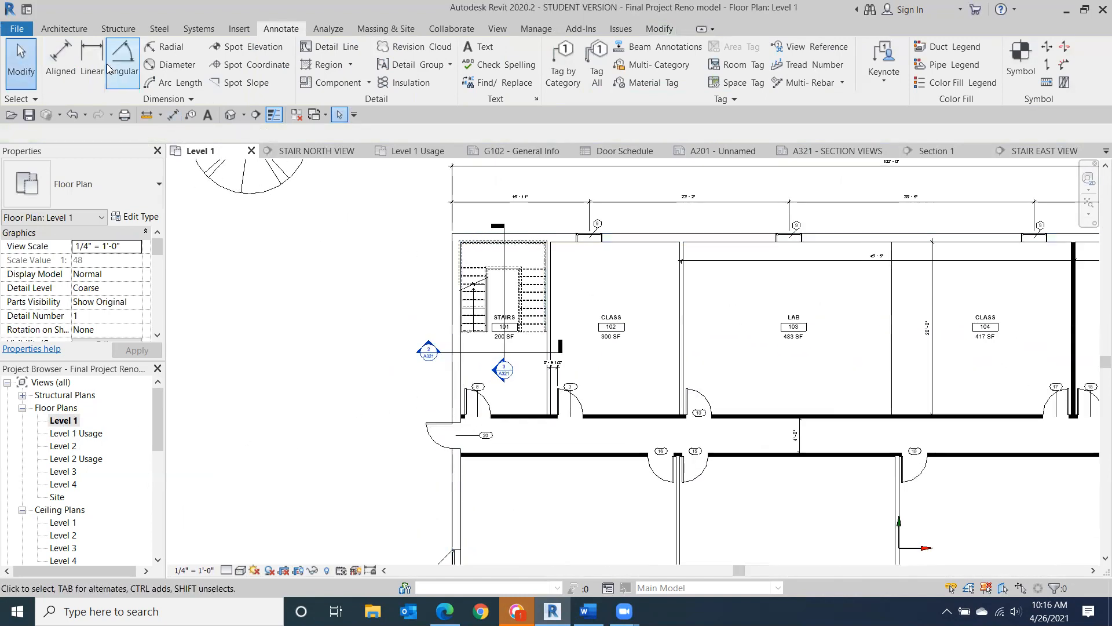
left_click(61, 59)
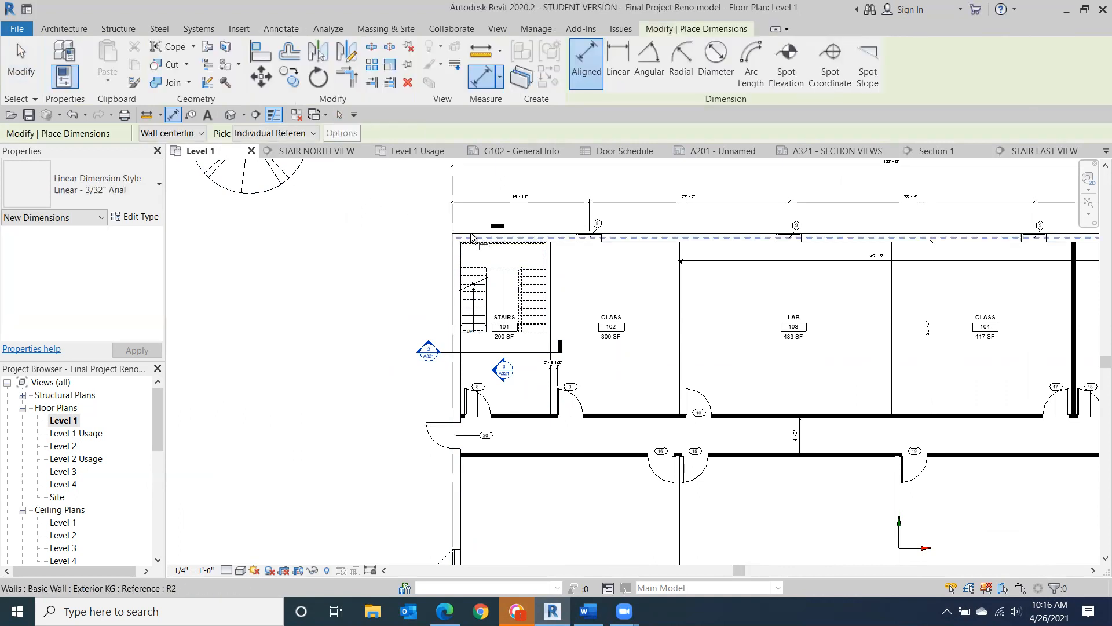
left_click(471, 236)
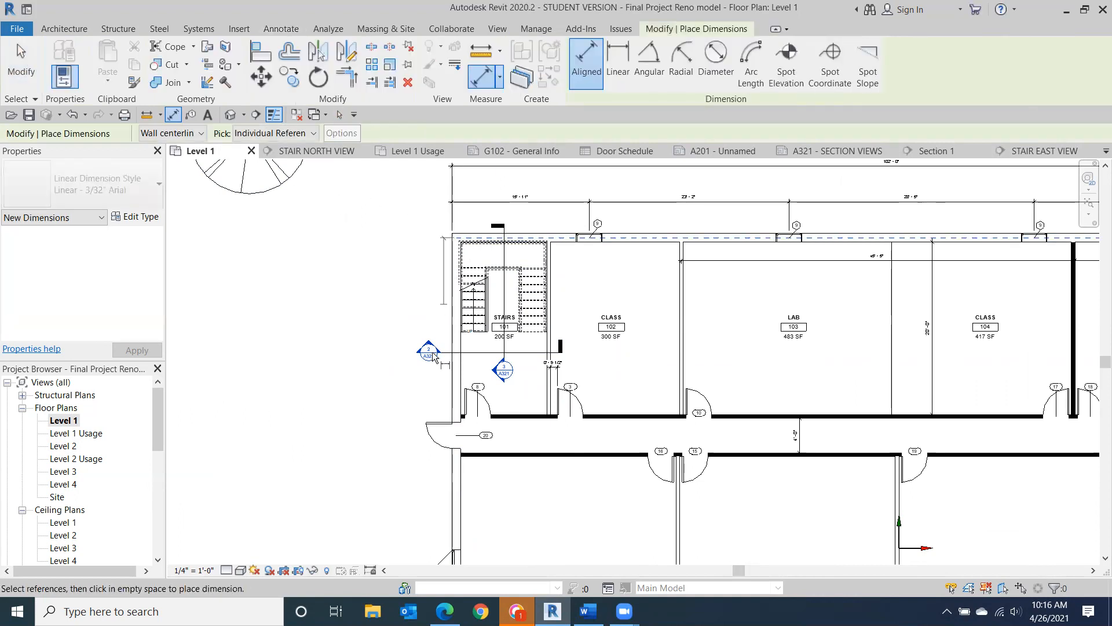
left_click(444, 437)
left_click(407, 436)
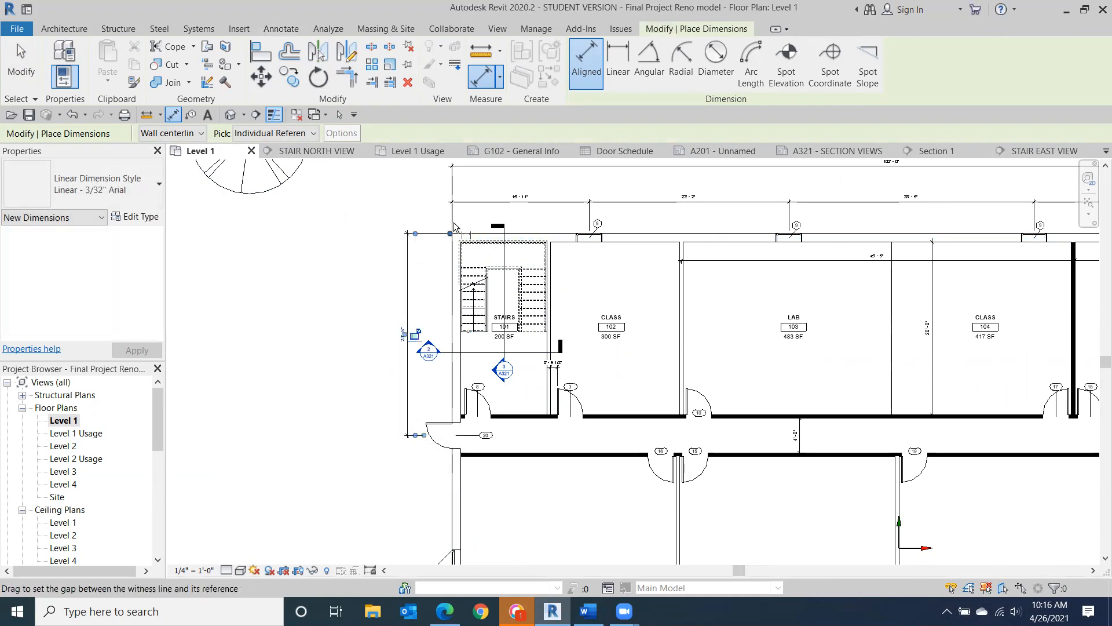
scroll(423, 391, "up", 2)
middle_click_drag(436, 383, 477, 282)
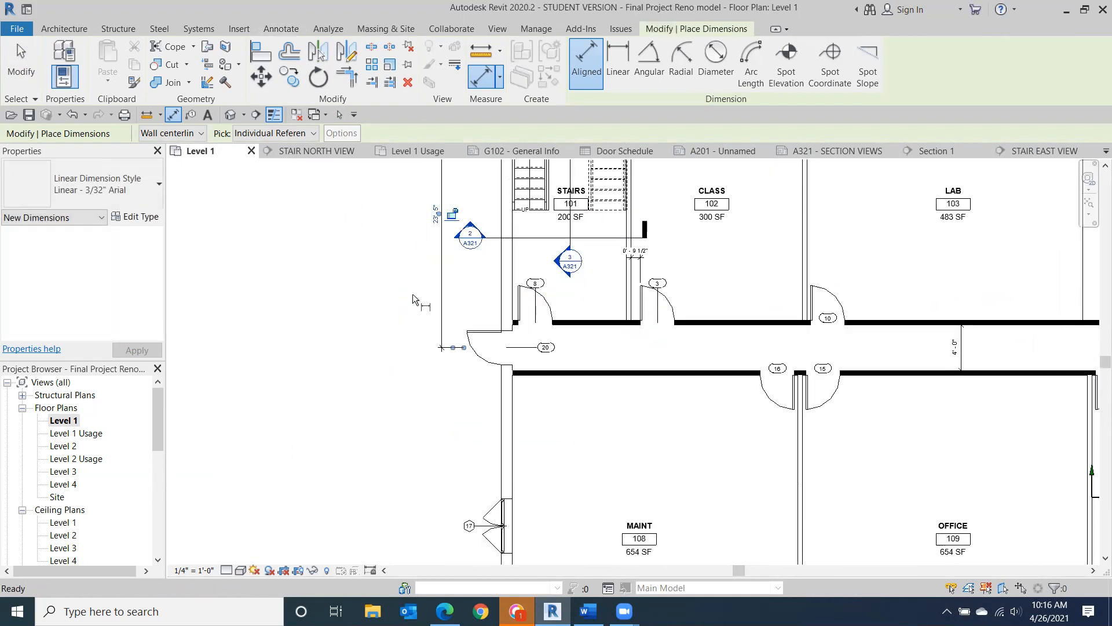
left_click(26, 78)
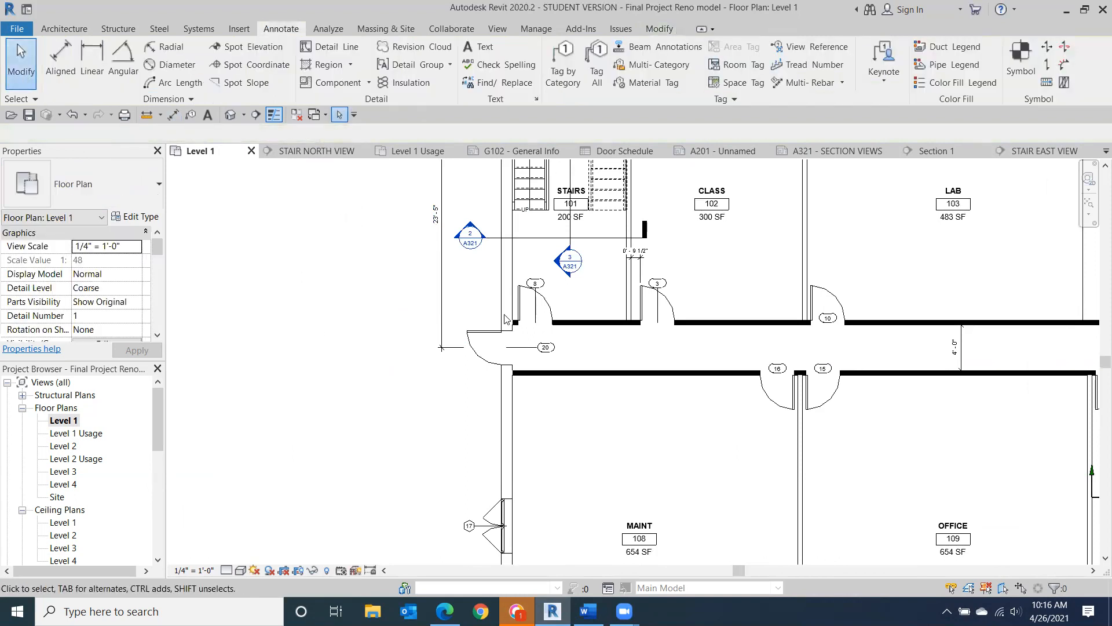
- Examine the Level 1 exterior walls and windows around Maint 108, and return to the Level 2 plan's corner at Lab 207
scroll(505, 362, "down", 2)
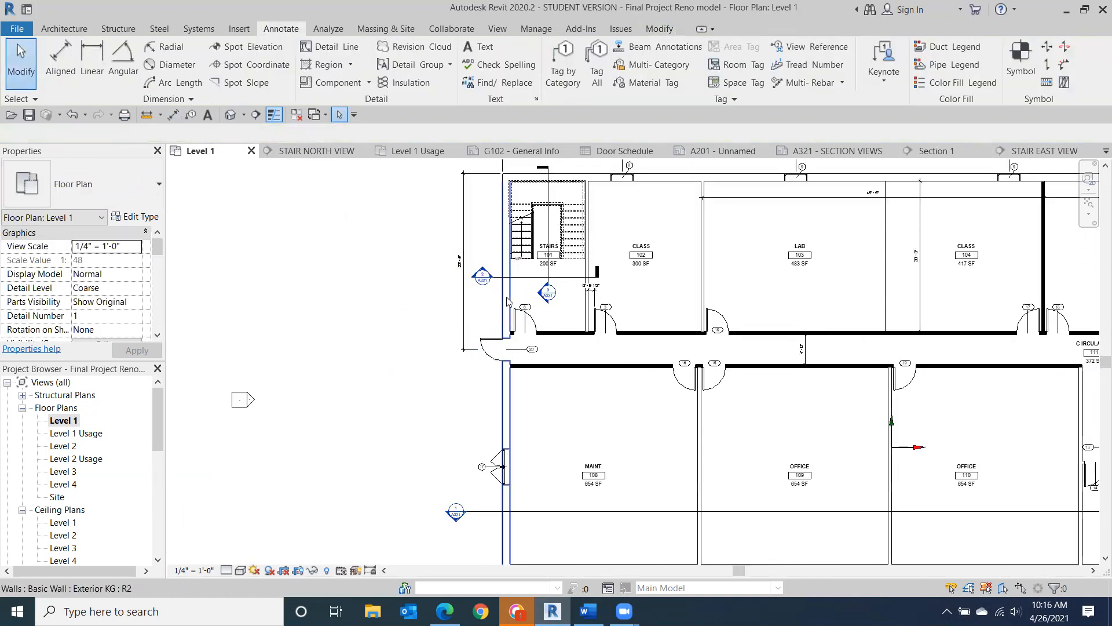
scroll(503, 305, "down", 2)
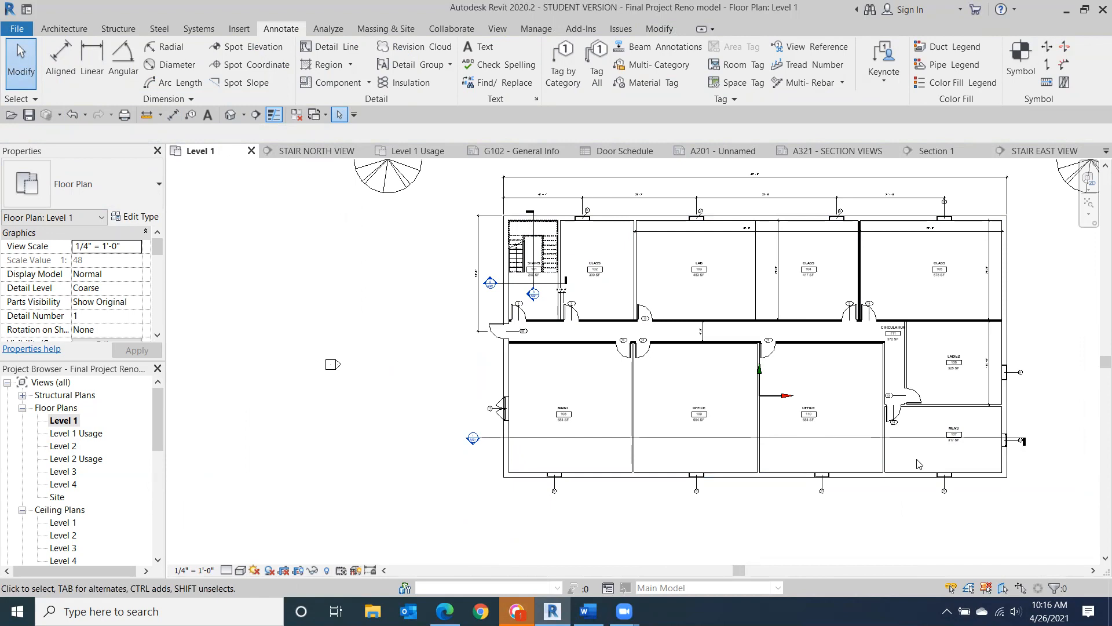
scroll(635, 406, "up", 2)
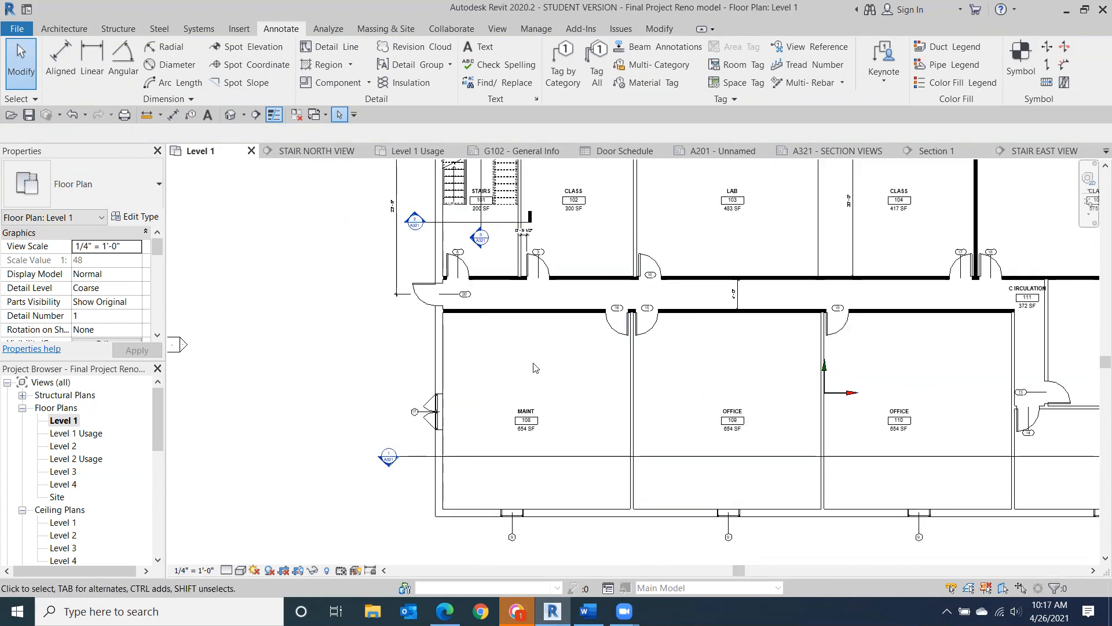
left_click(60, 61)
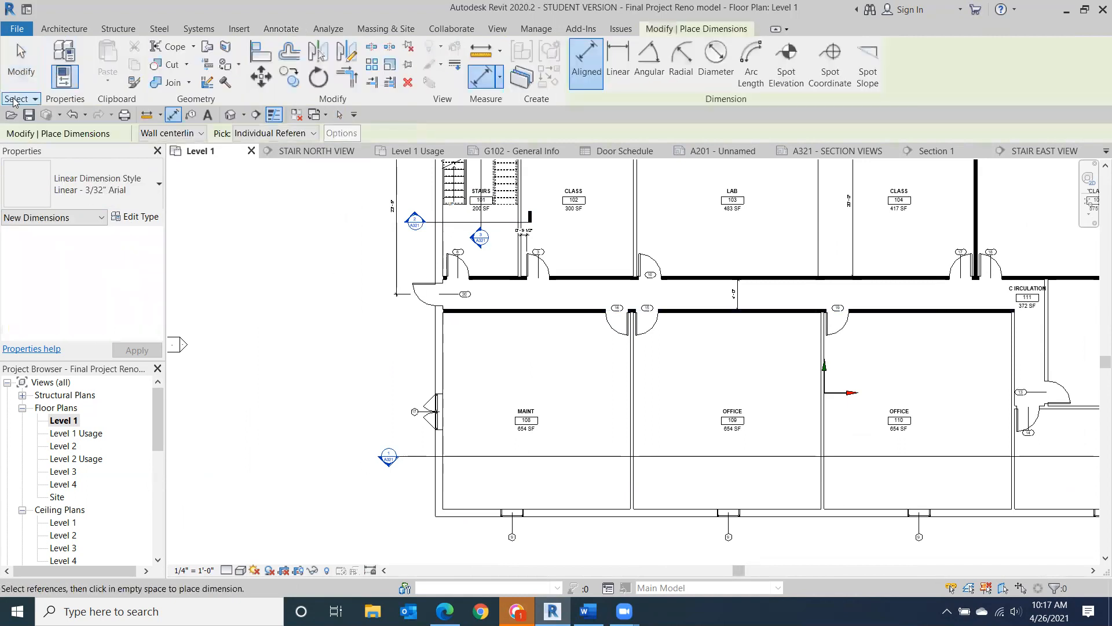
middle_click_drag(571, 421, 499, 192)
scroll(441, 267, "up", 2)
scroll(441, 267, "up", 1)
middle_click_drag(443, 308, 429, 545)
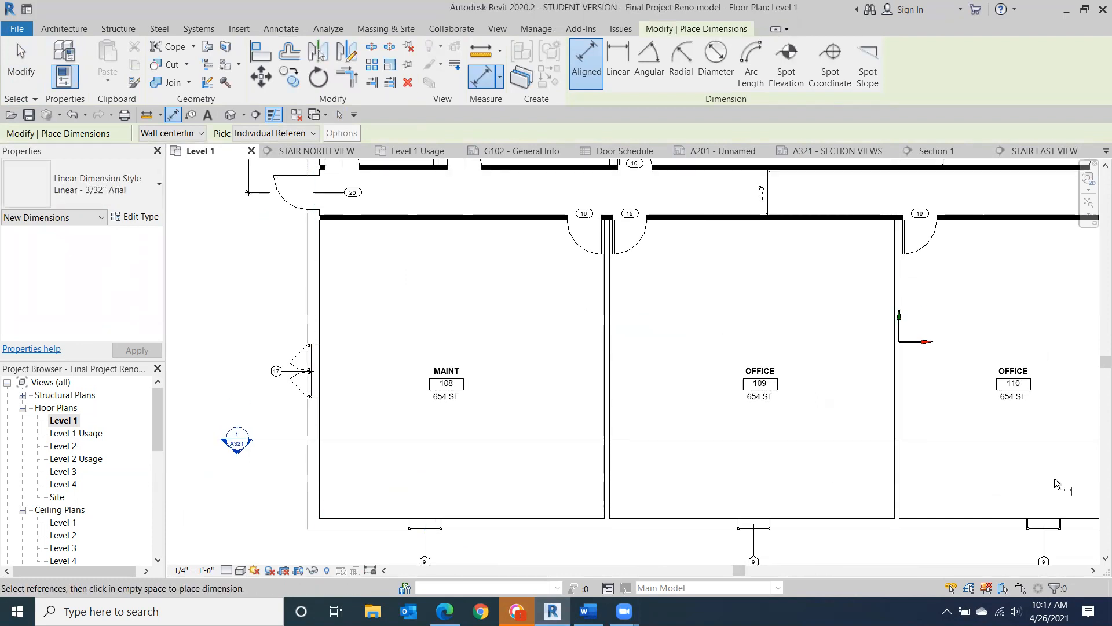
double_click(59, 445)
middle_click_drag(593, 442, 522, 202)
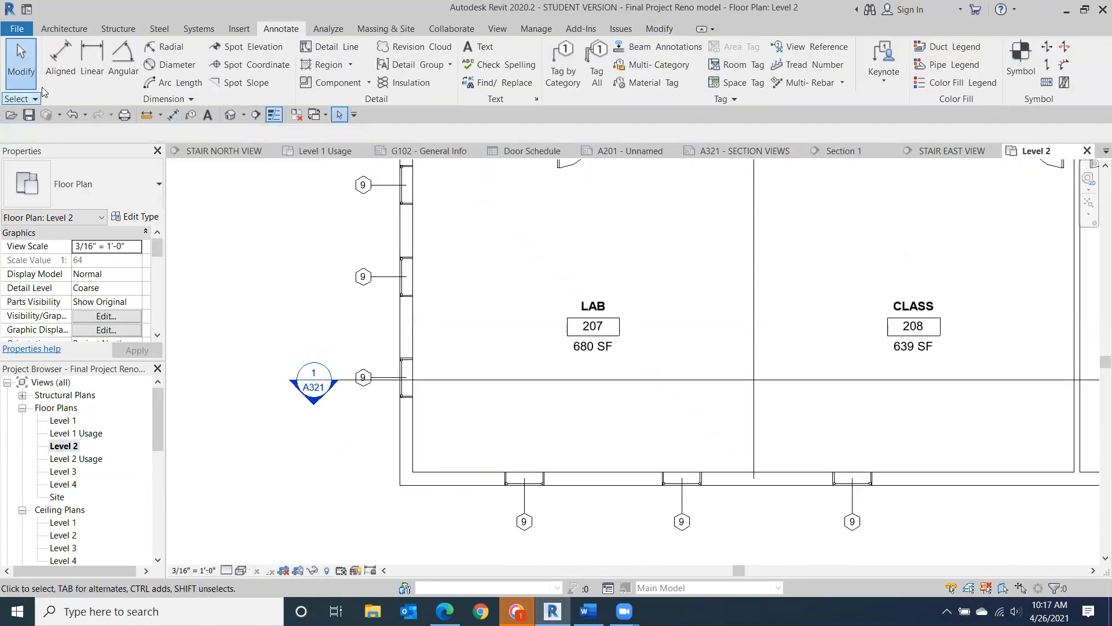
- Add an aligned horizontal dimension across Lab 207 and Class 208, with its witness lines on the inner faces of the two end walls
left_click(61, 69)
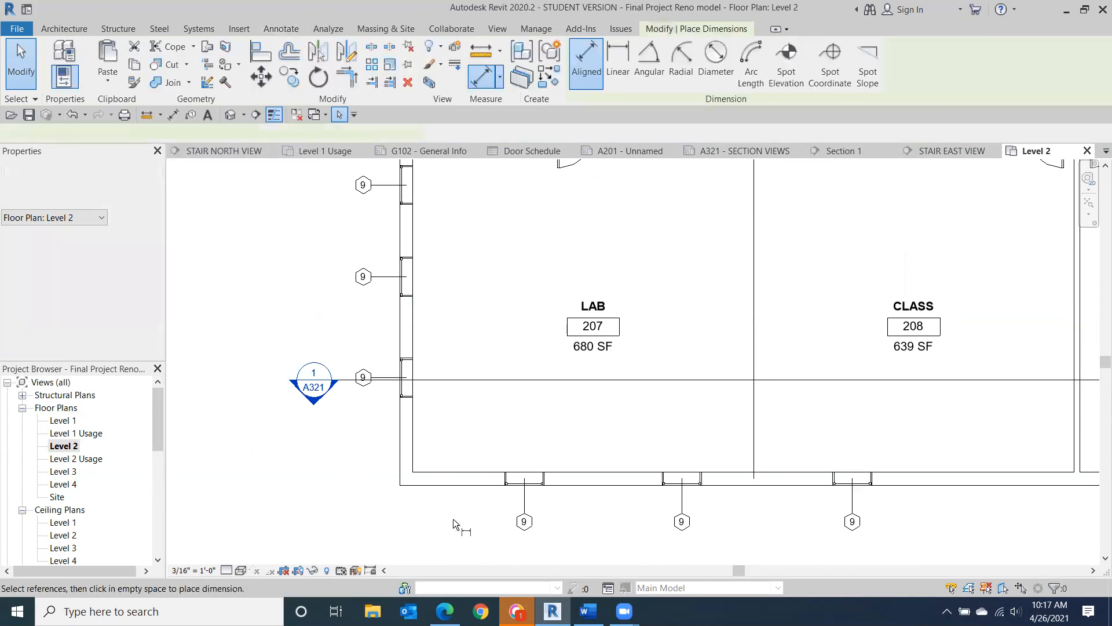
left_click(411, 449)
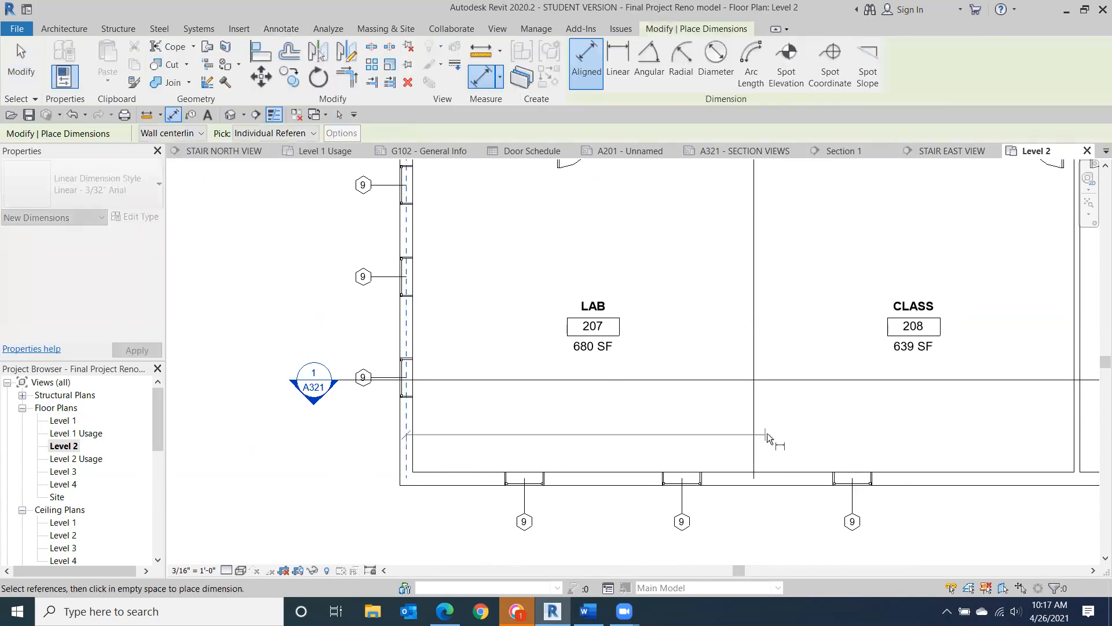
left_click(1074, 464)
left_click(1069, 446)
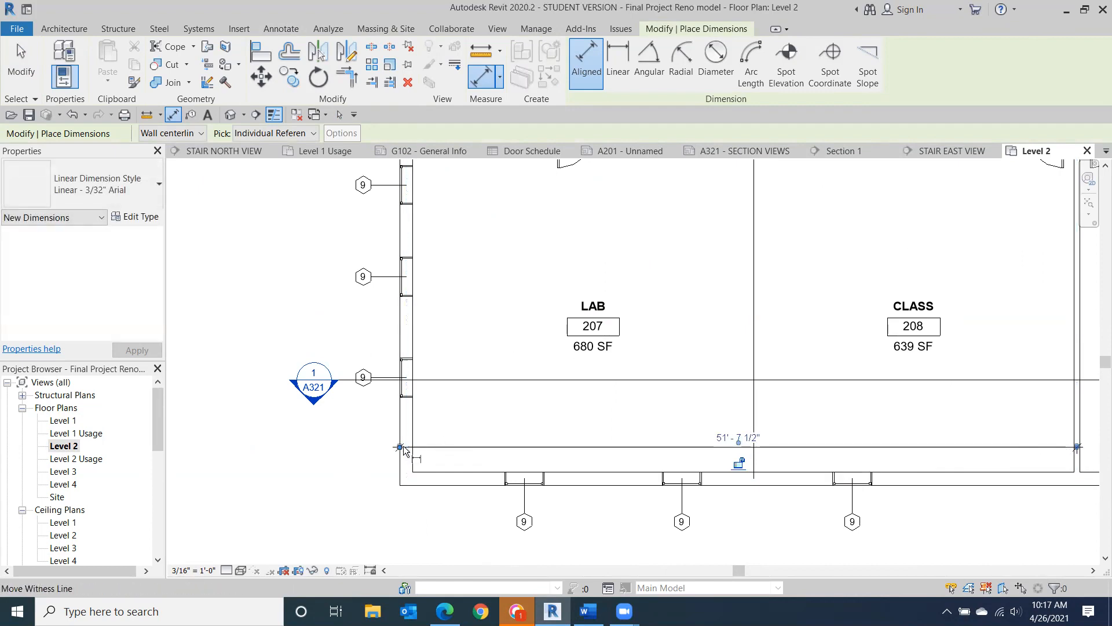
left_click_drag(399, 449, 413, 449)
middle_click_drag(1046, 492, 860, 462)
scroll(833, 479, "up", 2)
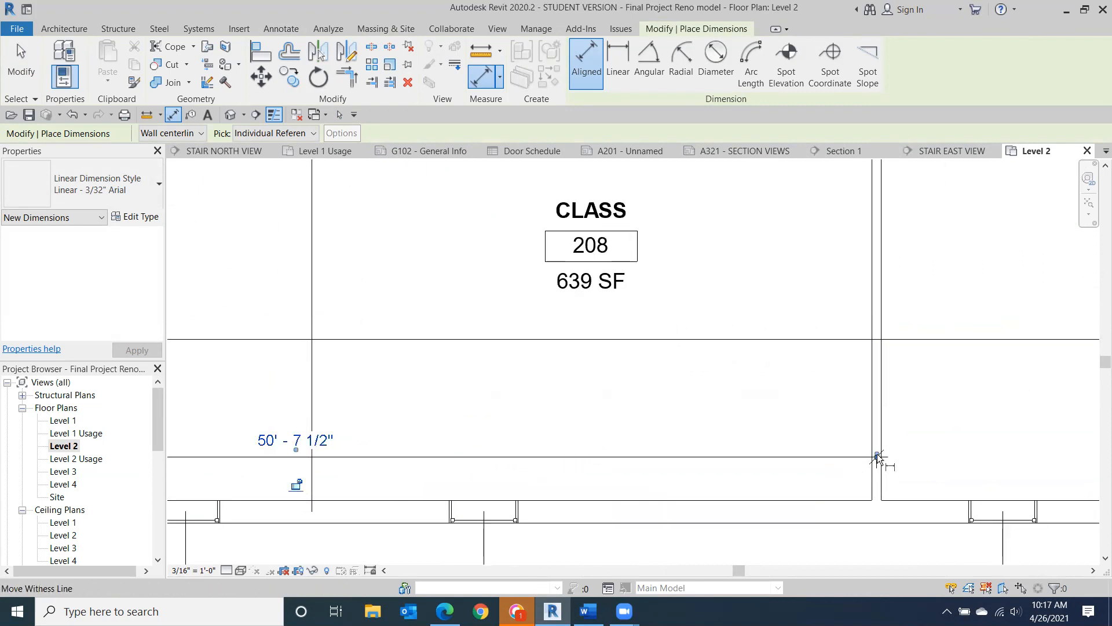
left_click_drag(878, 457, 872, 455)
middle_click_drag(449, 467, 697, 377)
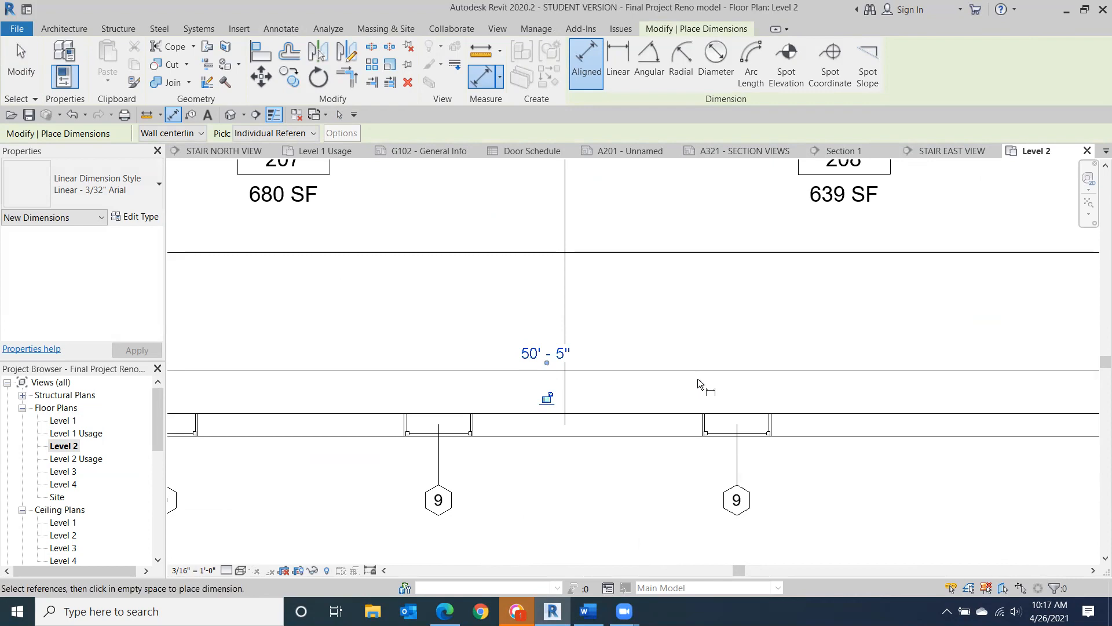
scroll(698, 377, "down", 2)
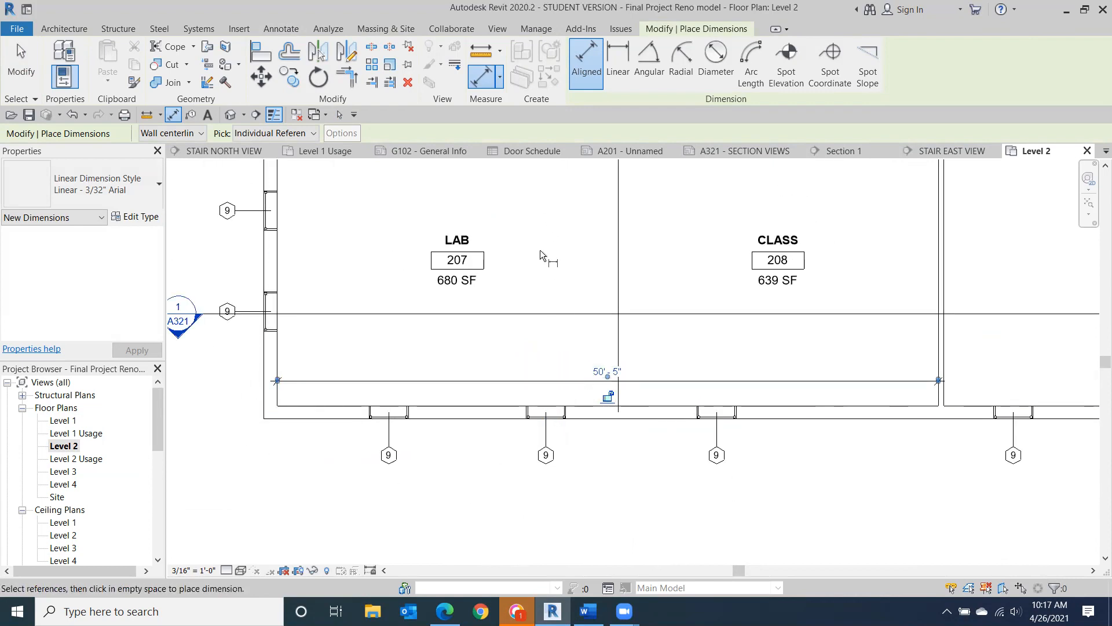
- Dimension from the left exterior wall's inner face to the center of door 25 at Lab 207
middle_click_drag(861, 329, 682, 458)
scroll(621, 394, "down", 1)
middle_click_drag(624, 397, 840, 477)
scroll(499, 321, "up", 4)
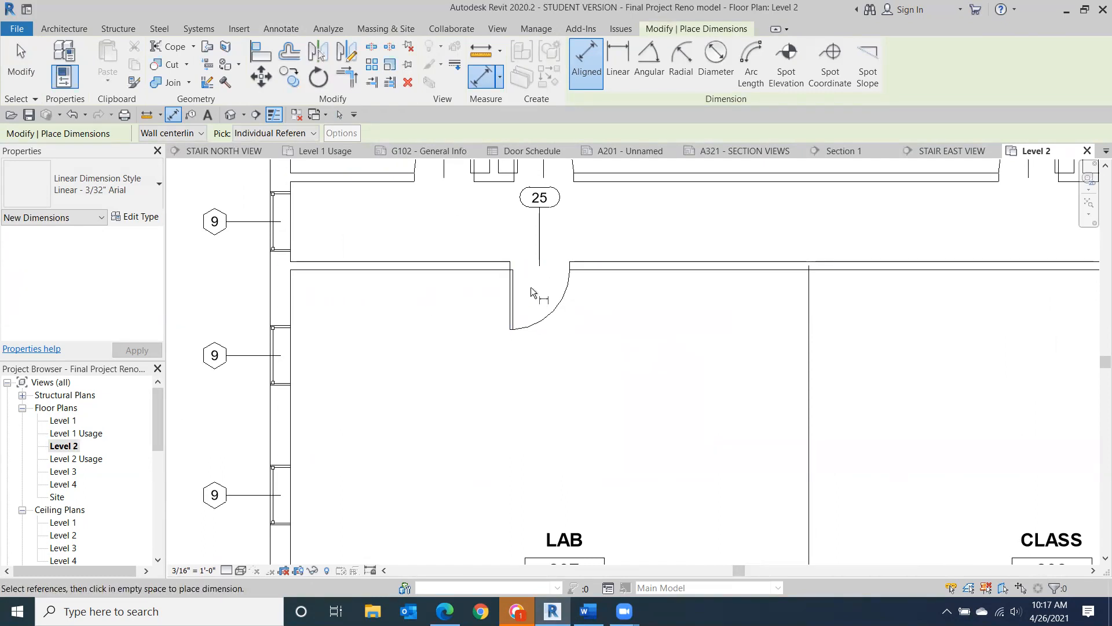
left_click(280, 288)
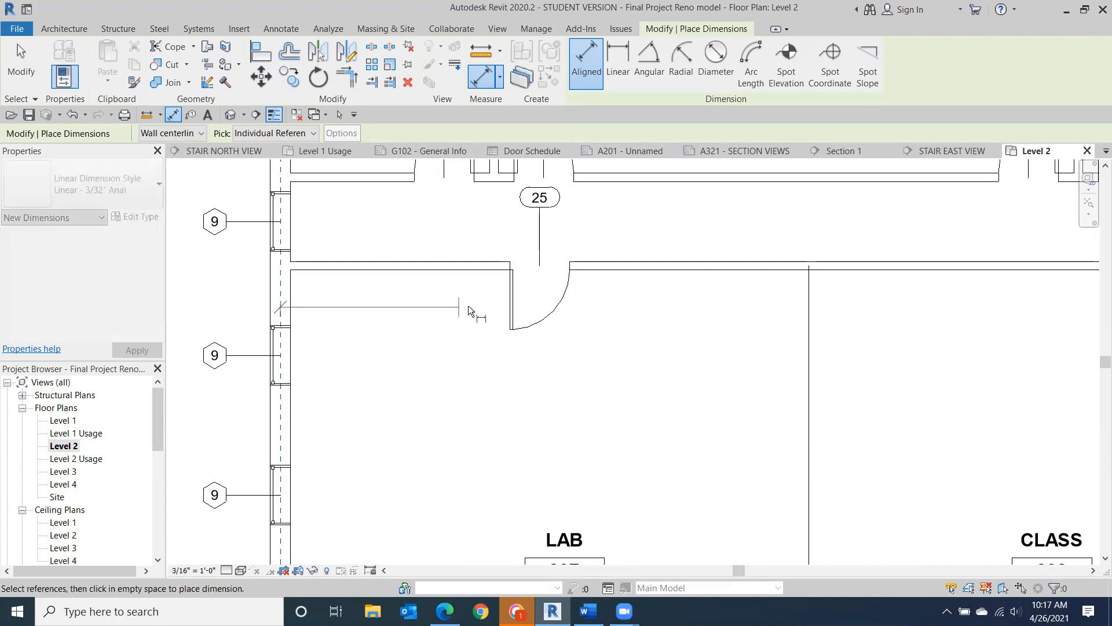
left_click(541, 300)
left_click(539, 346)
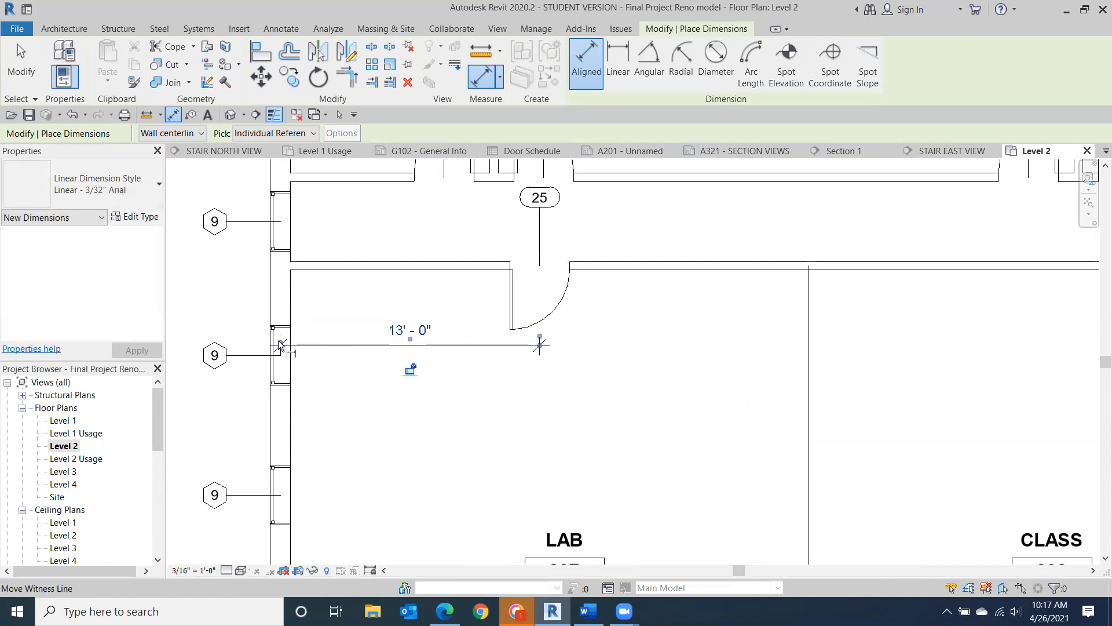
left_click_drag(280, 346, 289, 344)
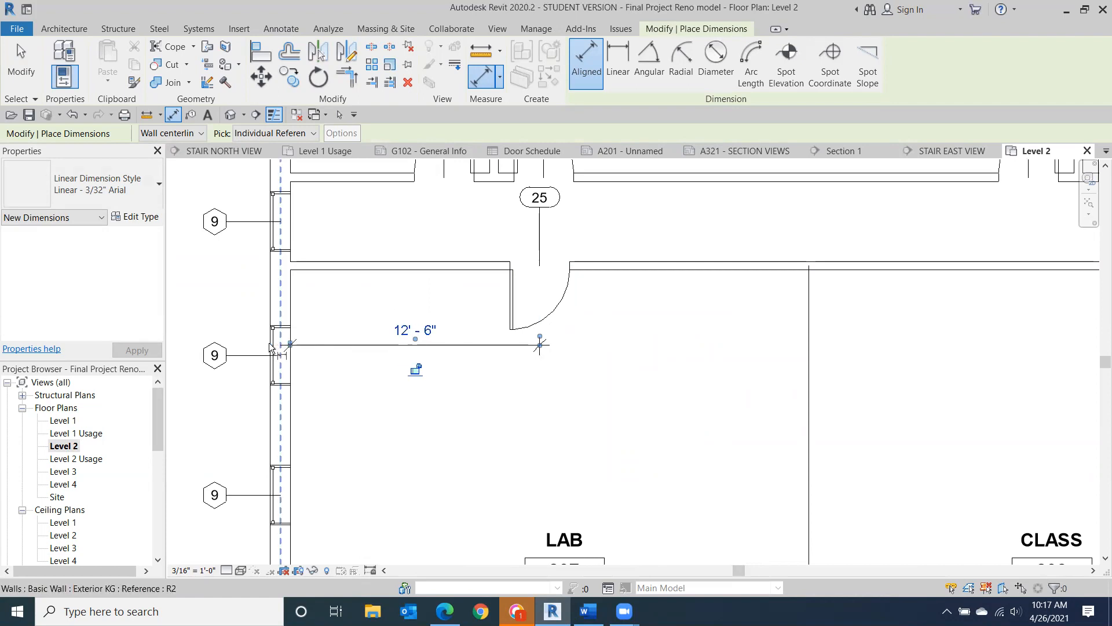
- Dimension the corridor's clear width near its left exterior wall, moving both witness lines to the inner wall faces
middle_click_drag(539, 390, 335, 440)
scroll(439, 390, "down", 2)
scroll(337, 443, "down", 1)
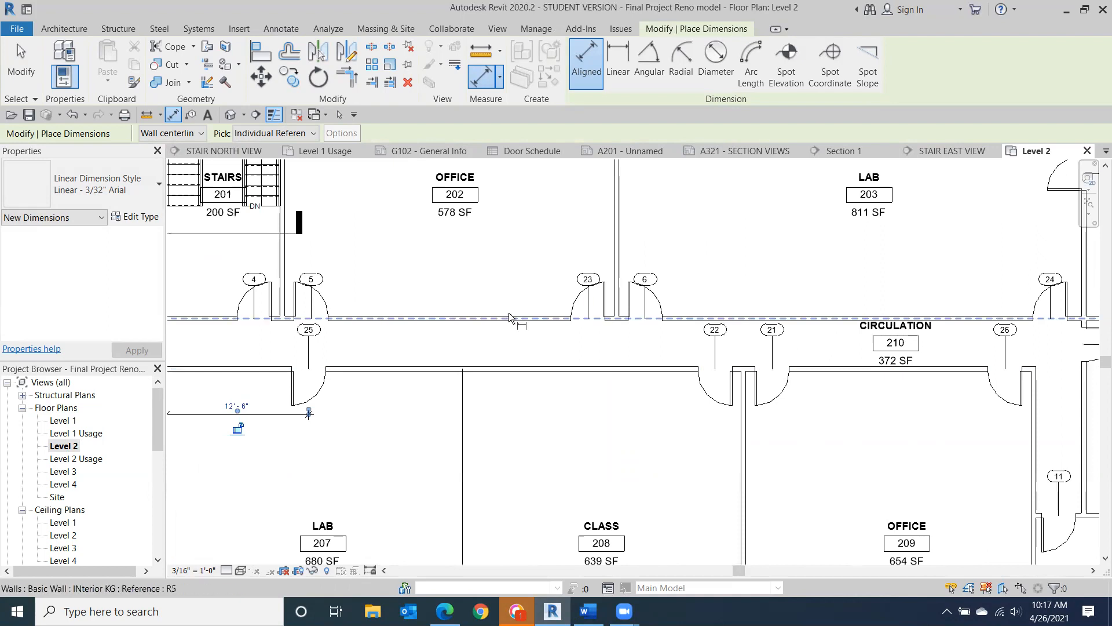
middle_click_drag(366, 317, 701, 377)
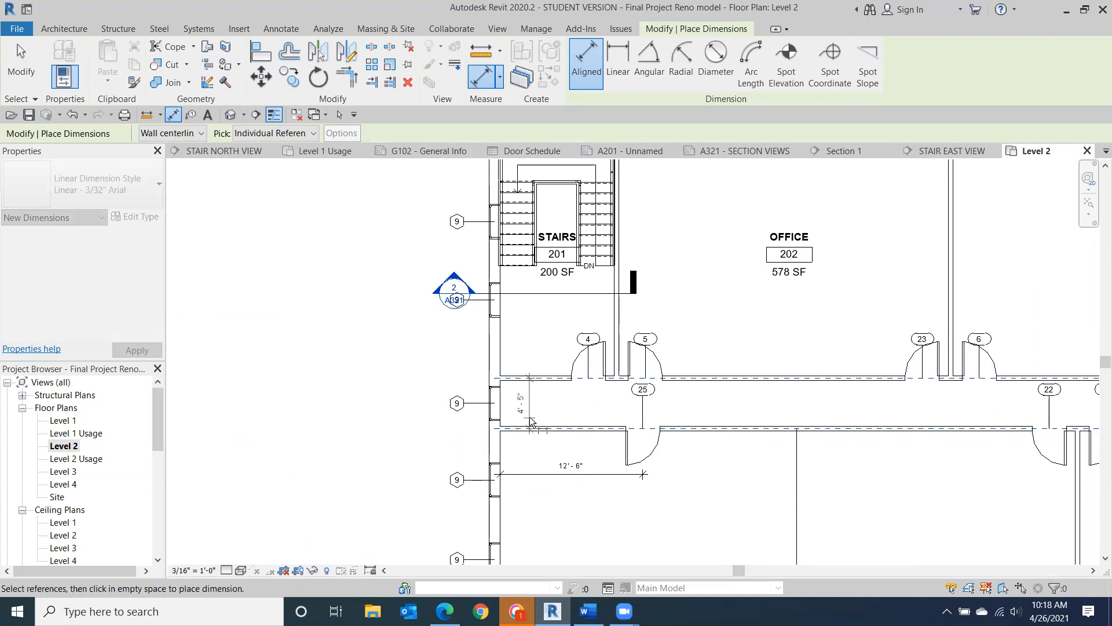
left_click(529, 431)
left_click(529, 429)
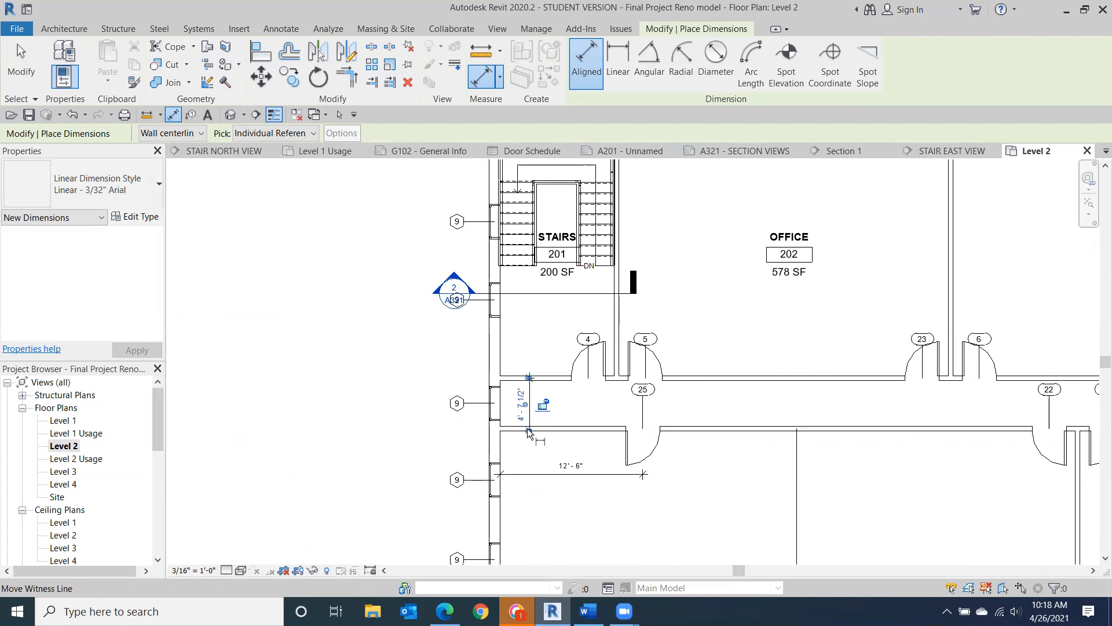
left_click(528, 431)
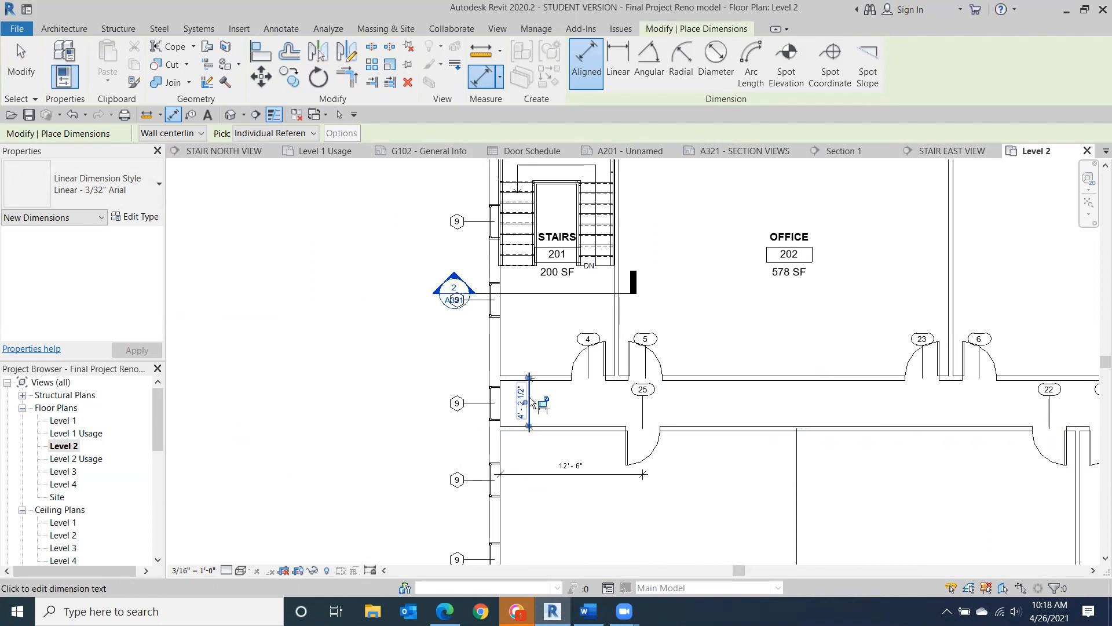
left_click(529, 379)
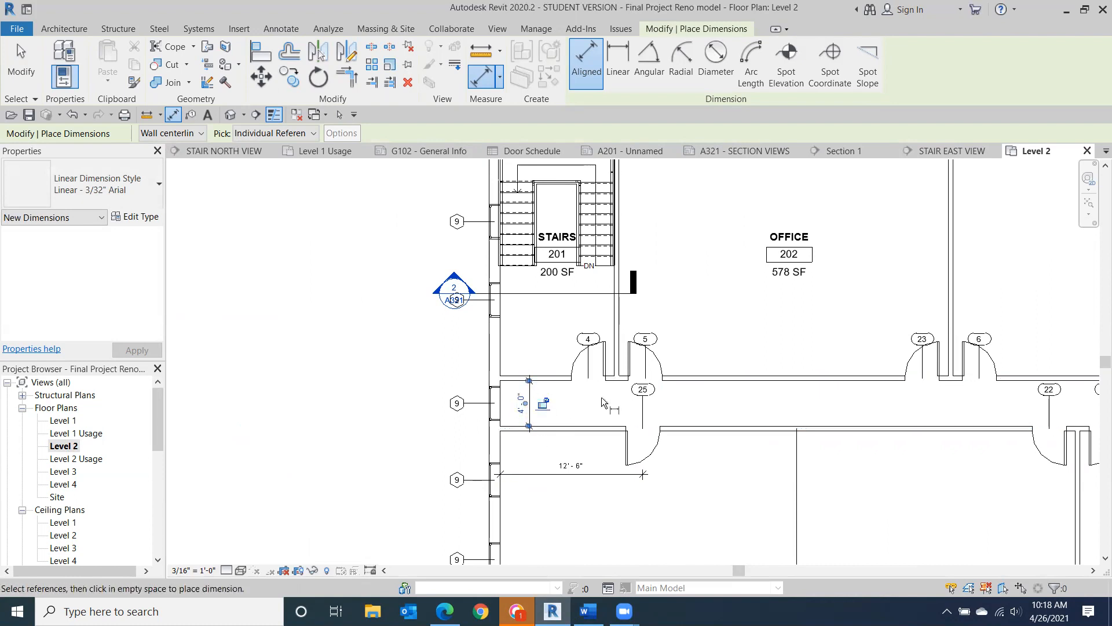
- Dimension the landing in Stairs 201 from the lower edge of the left stair run to the stair-side face of the corridor wall
scroll(547, 410, "down", 2)
scroll(524, 367, "up", 2)
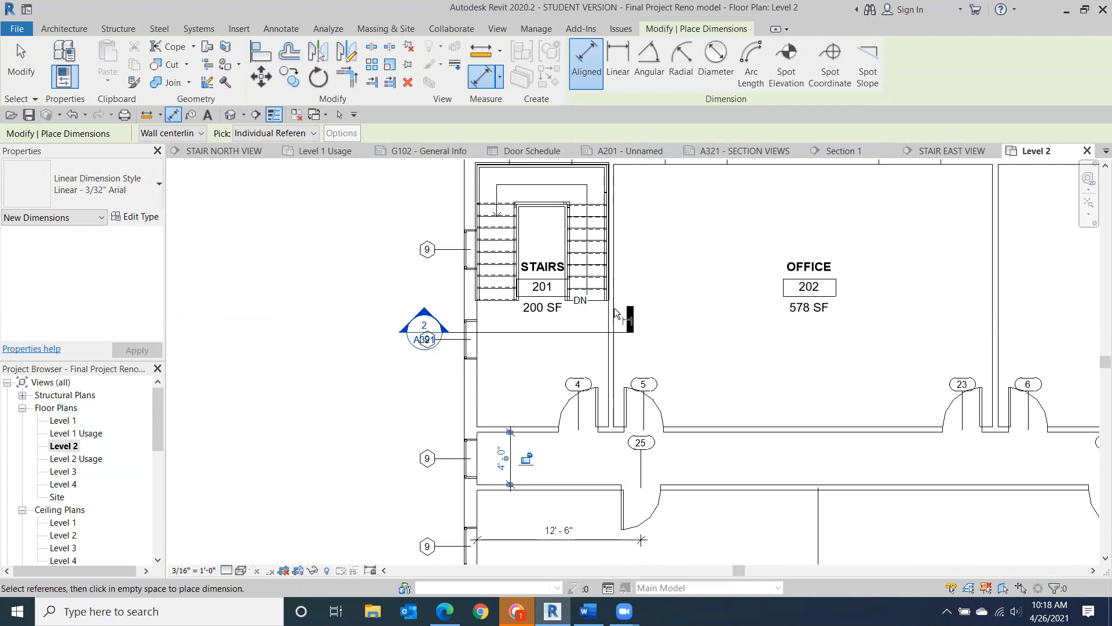
left_click(495, 432)
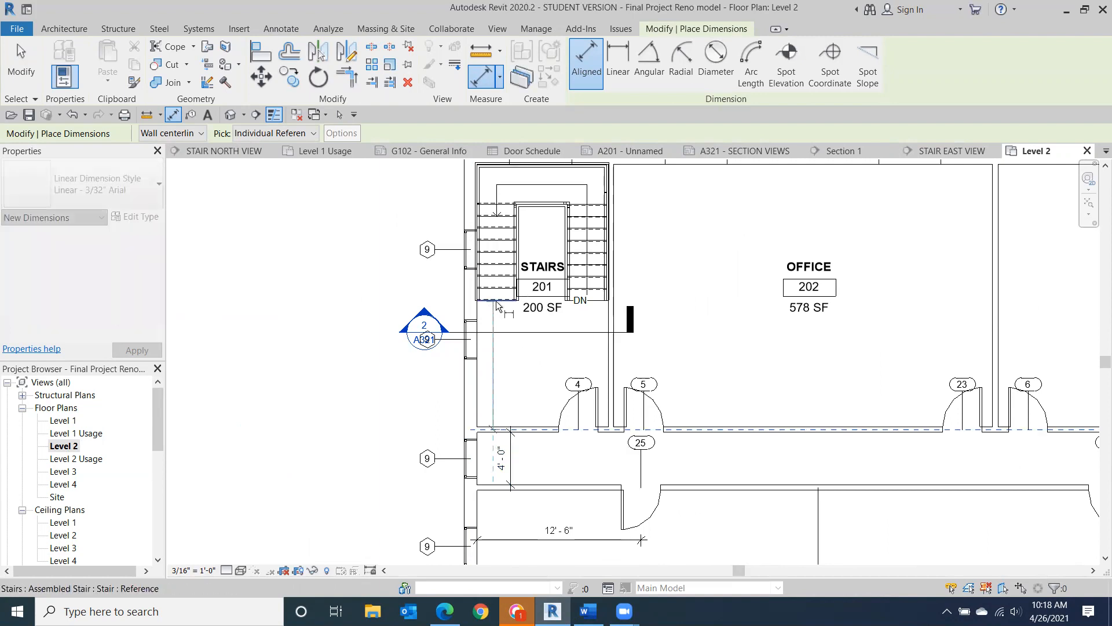
left_click(497, 303)
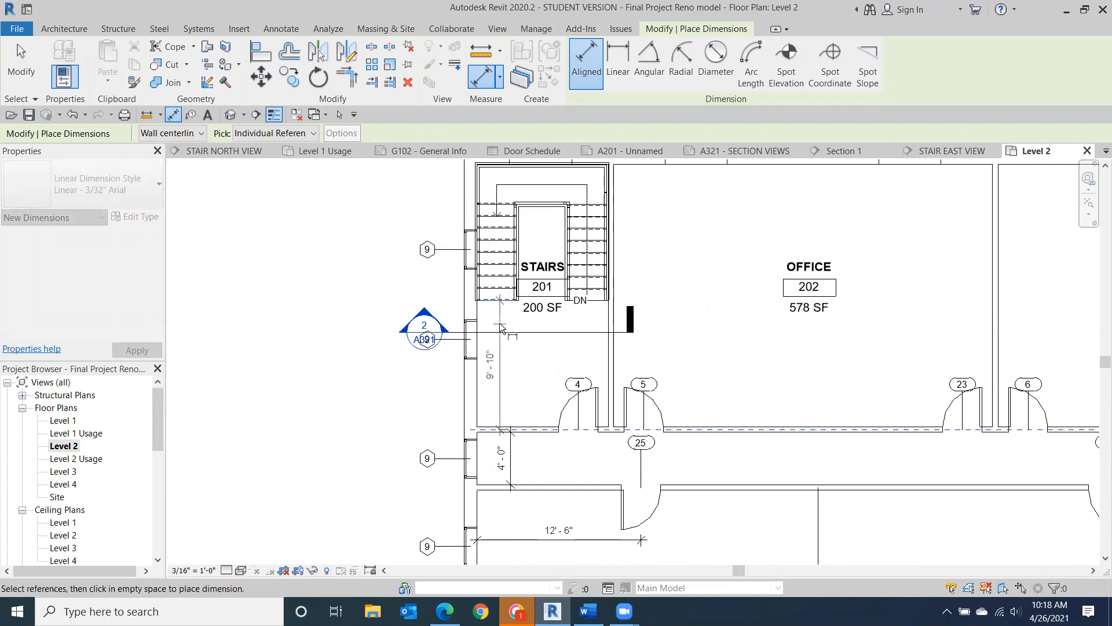
left_click(501, 328)
scroll(499, 430, "up", 2)
left_click_drag(499, 421, 502, 429)
left_click(500, 425)
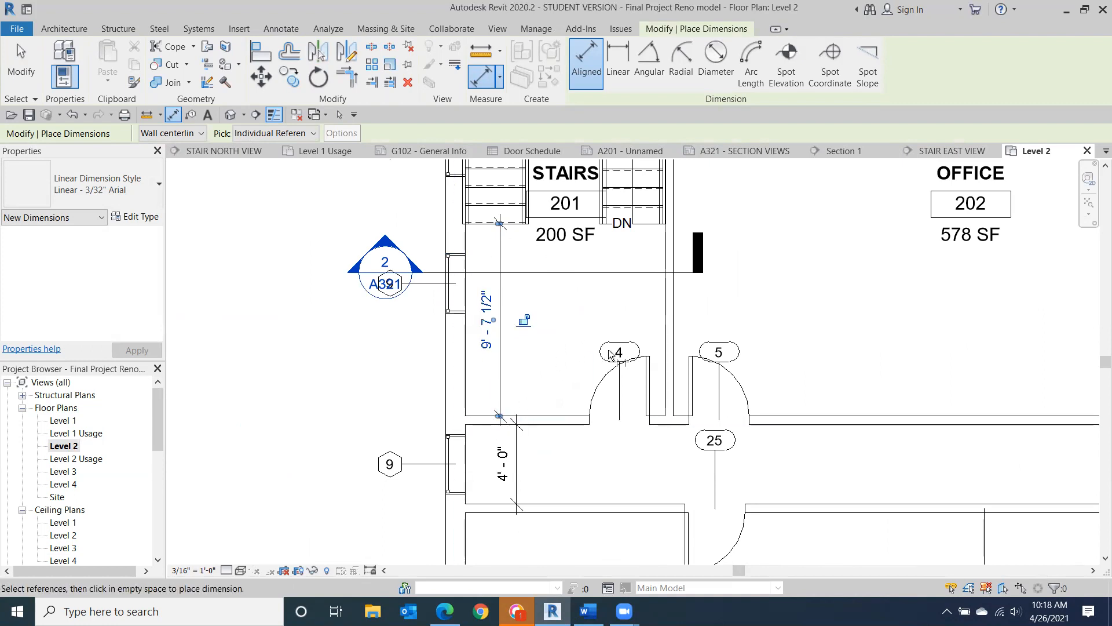
middle_click_drag(568, 310, 556, 372)
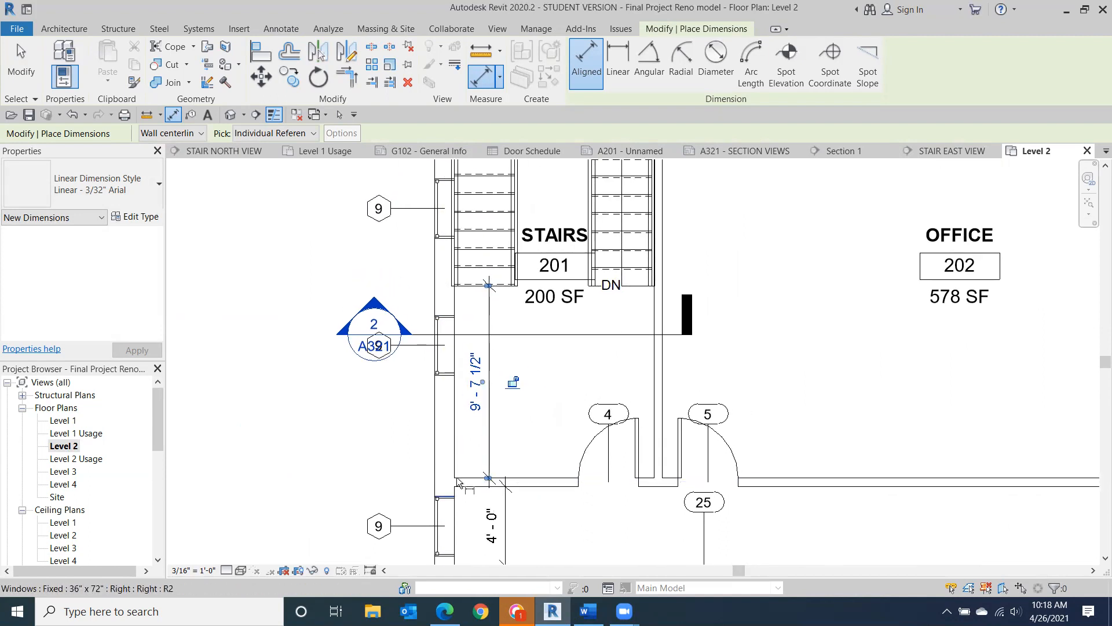
scroll(931, 392, "down", 3)
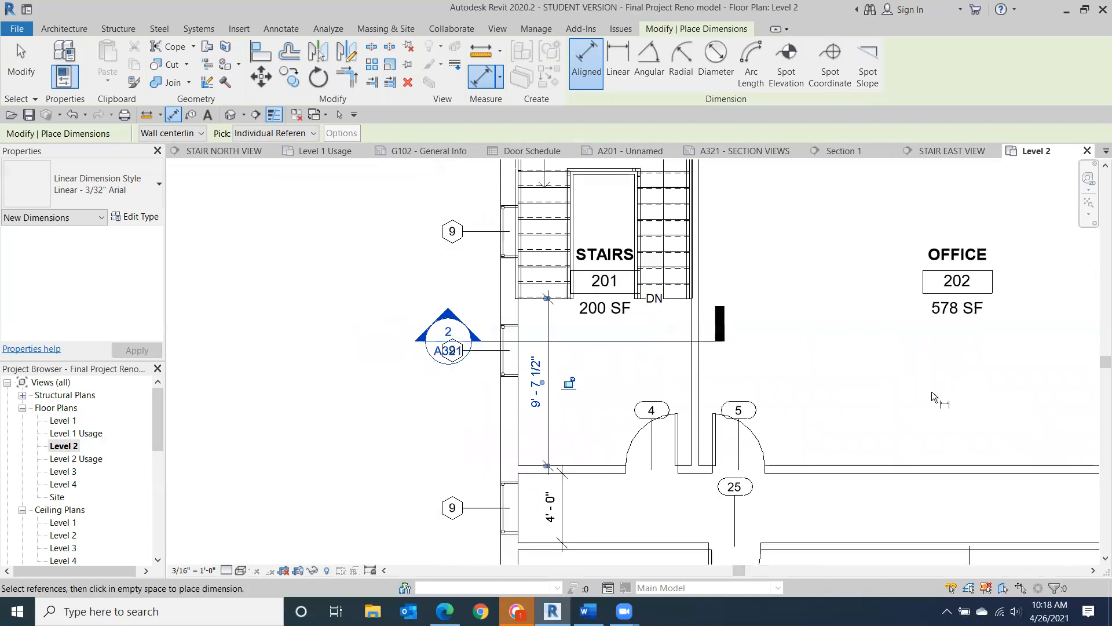
middle_click_drag(864, 423, 774, 460)
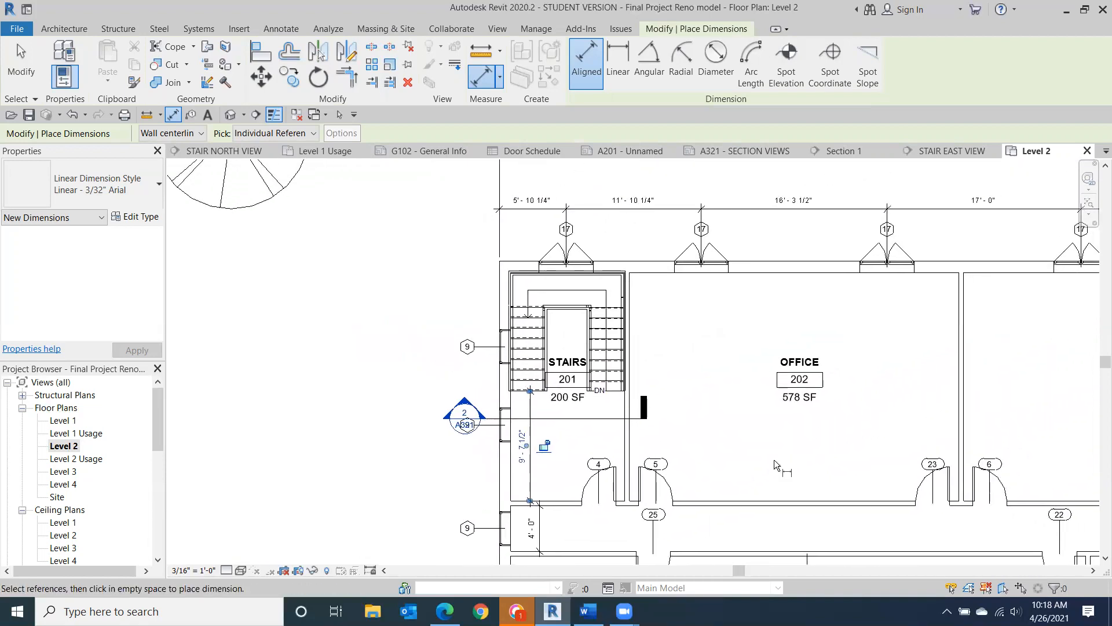
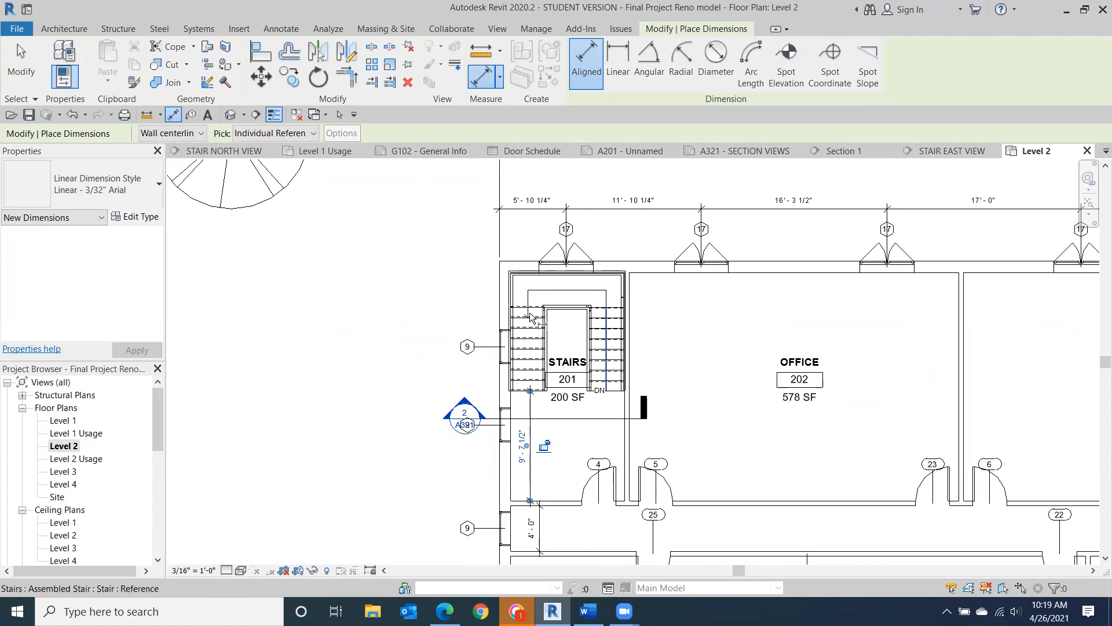
scroll(644, 332, "up", 2)
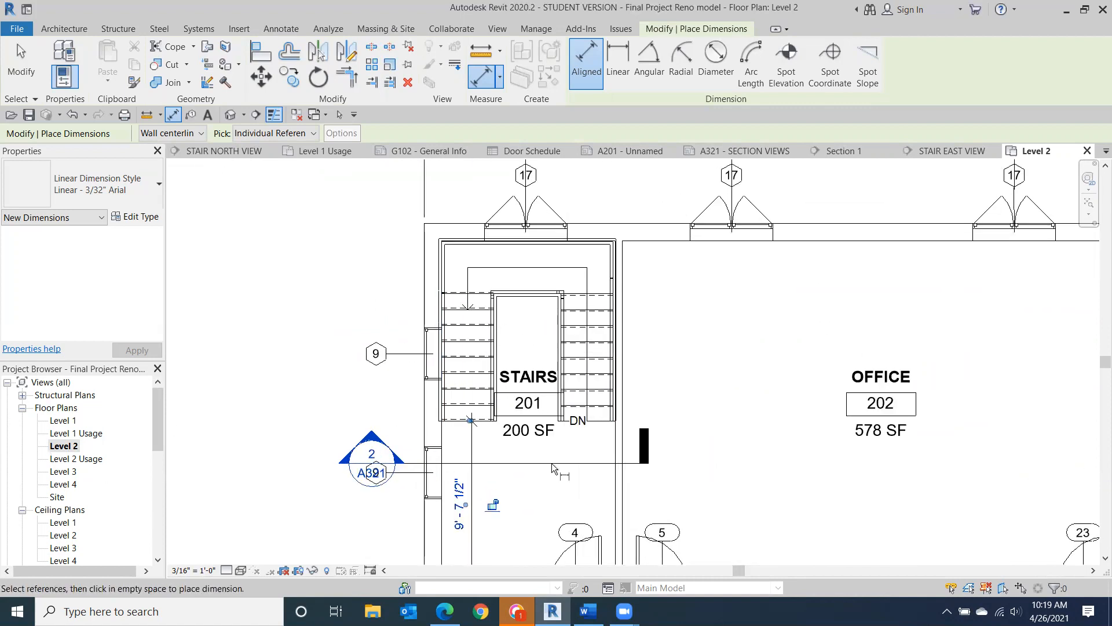
middle_click_drag(767, 369, 474, 262)
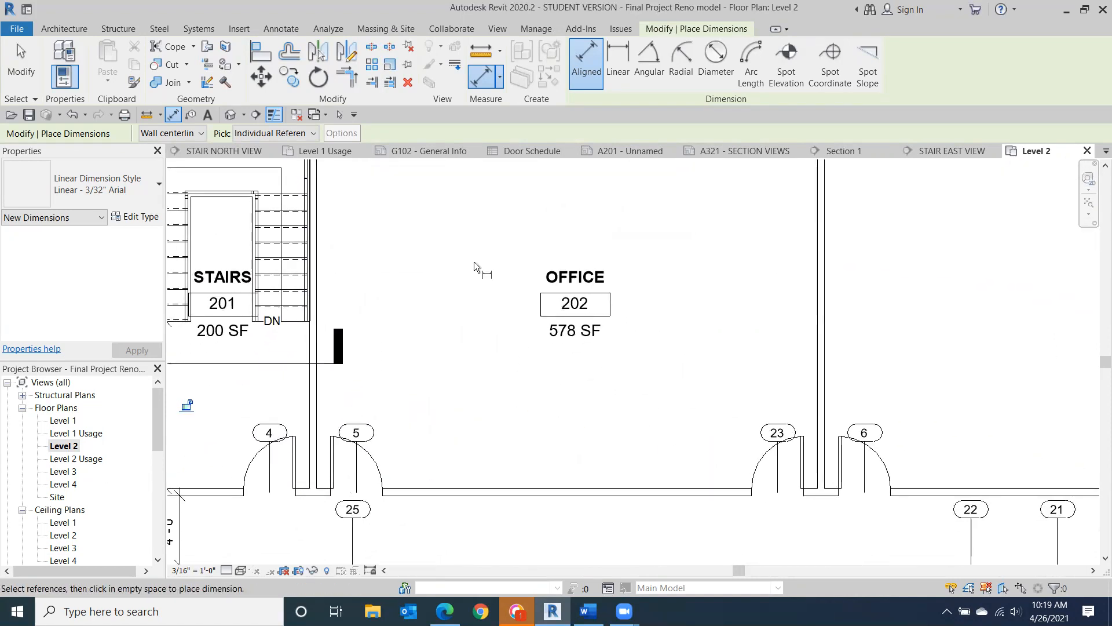
scroll(474, 261, "down", 2)
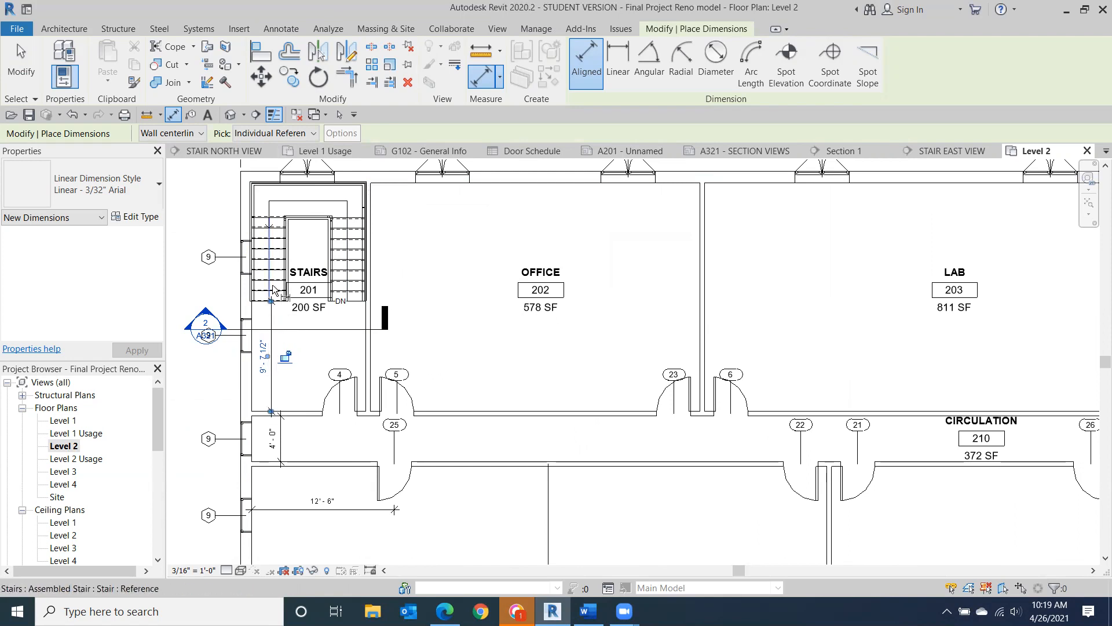
- Dimension from the upper exterior wall's inner face to the upper edge of door 7's opening between Lab 203 and Class 204
middle_click_drag(670, 289, 68, 355)
scroll(556, 270, "up", 3)
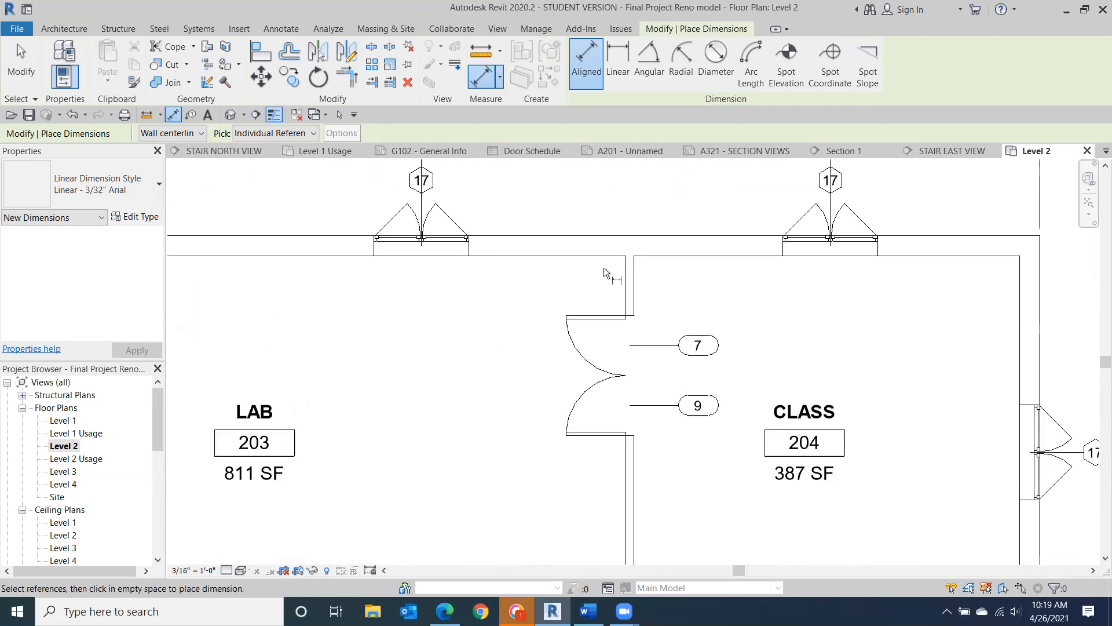
left_click(662, 248)
left_click(641, 318)
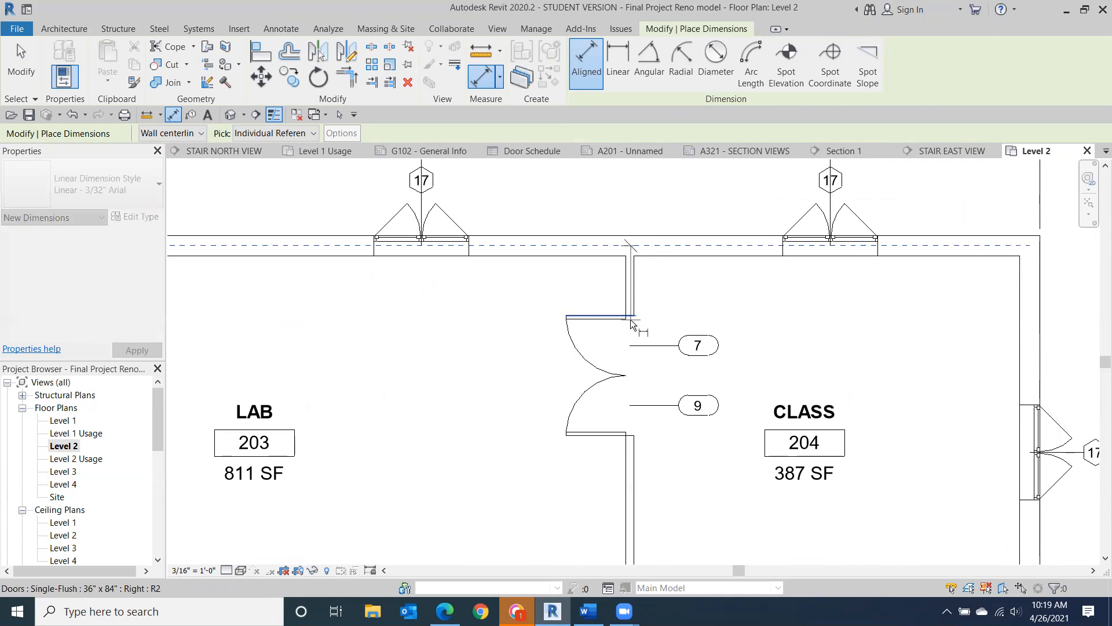
left_click(659, 318)
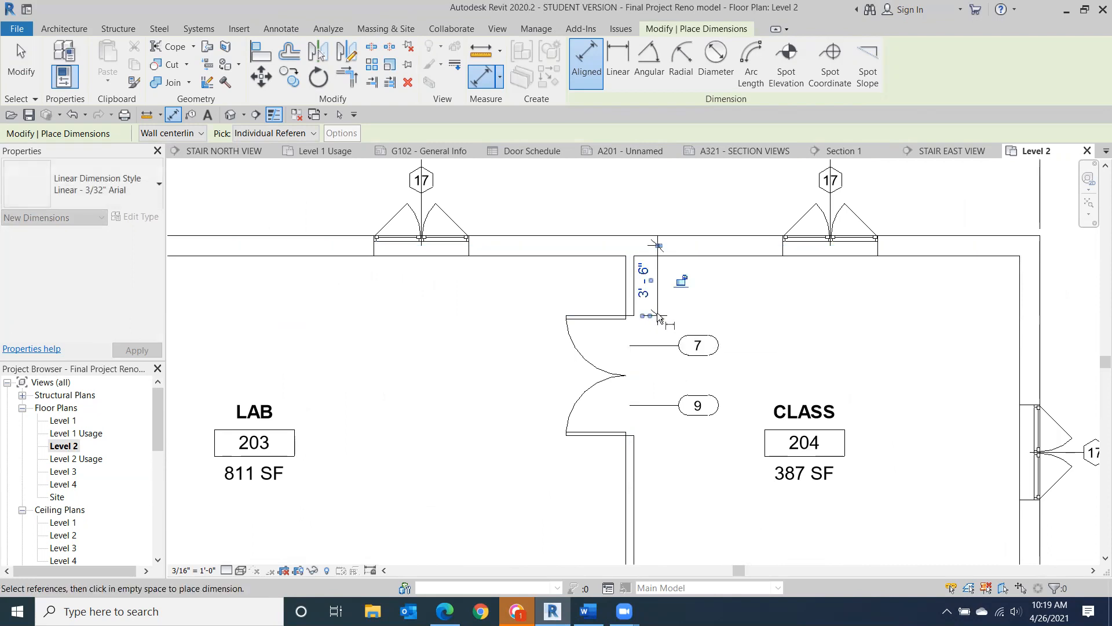
left_click(661, 245)
left_click(658, 235)
left_click(683, 200)
scroll(708, 230, "down", 2)
middle_click_drag(757, 380, 757, 363)
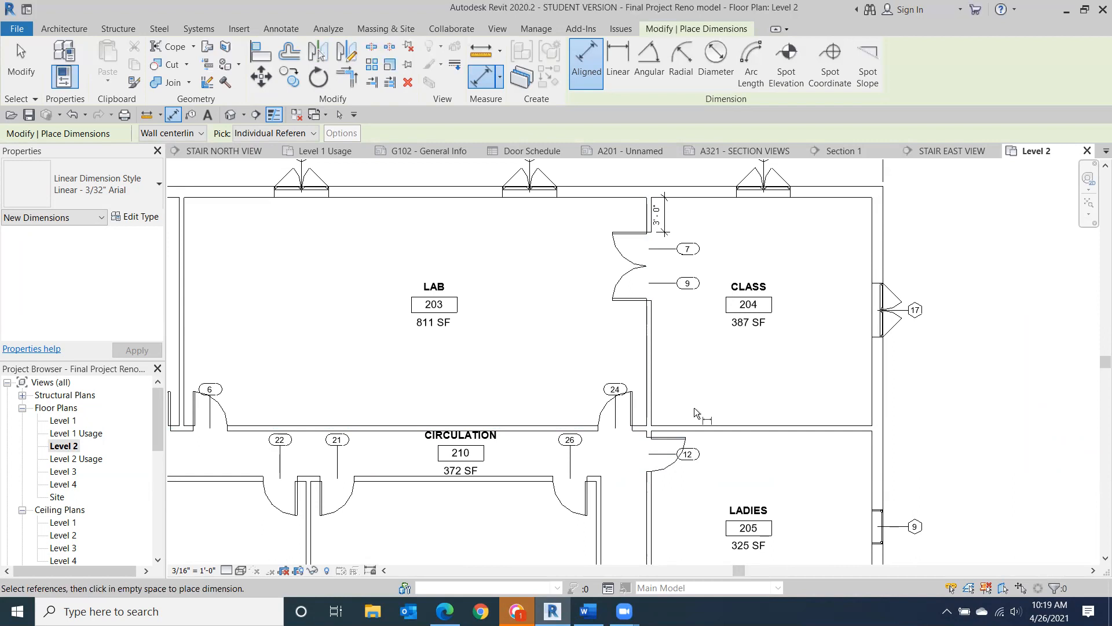
key("Escape")
key("Escape")
- Open the Door Schedule and check the Final Project Sheet List in the web browser before returning to Revit
scroll(149, 513, "down", 4)
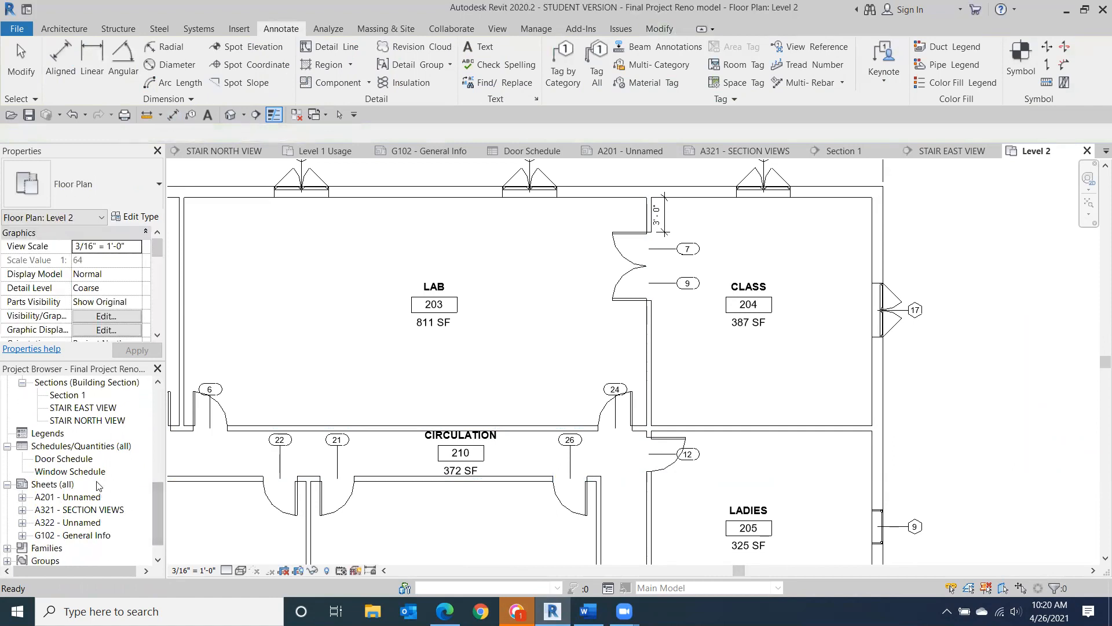
double_click(69, 462)
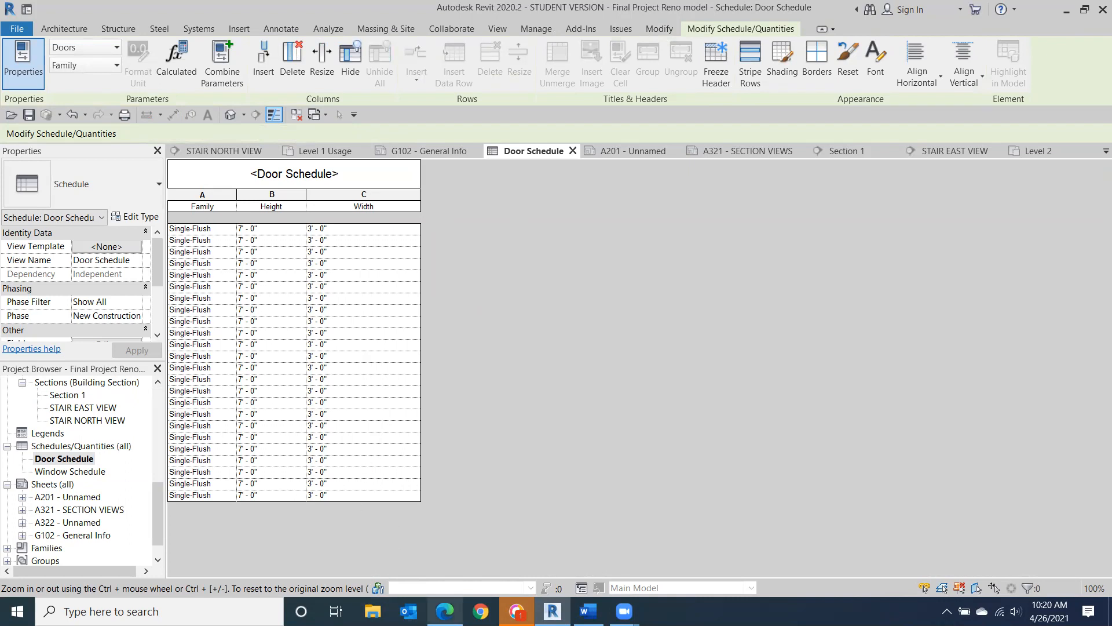
mouse_move(445, 611)
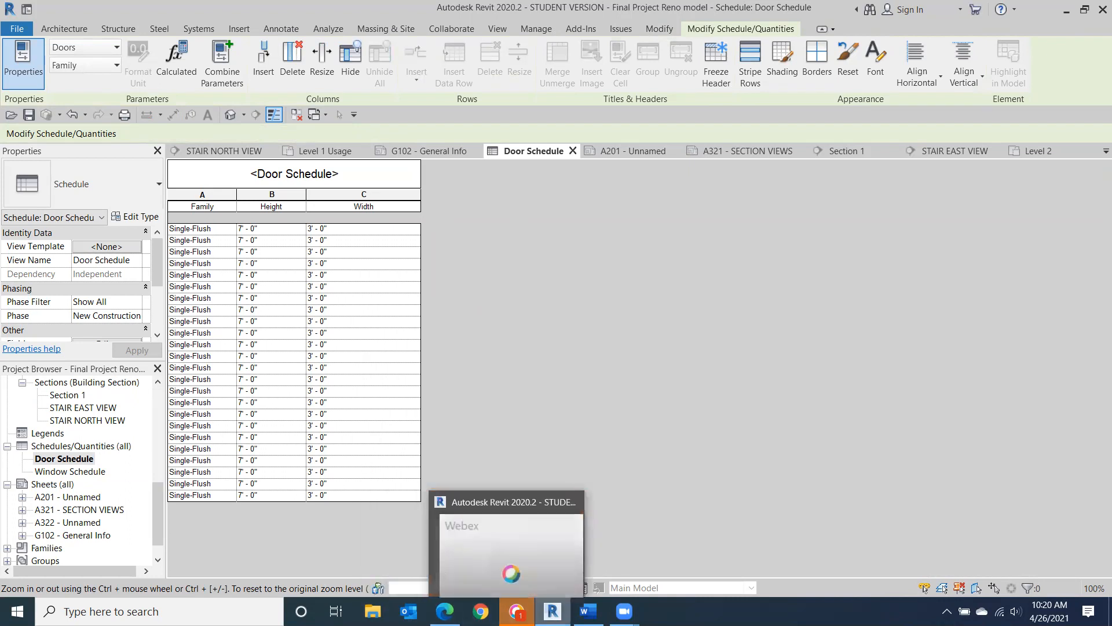
left_click(444, 611)
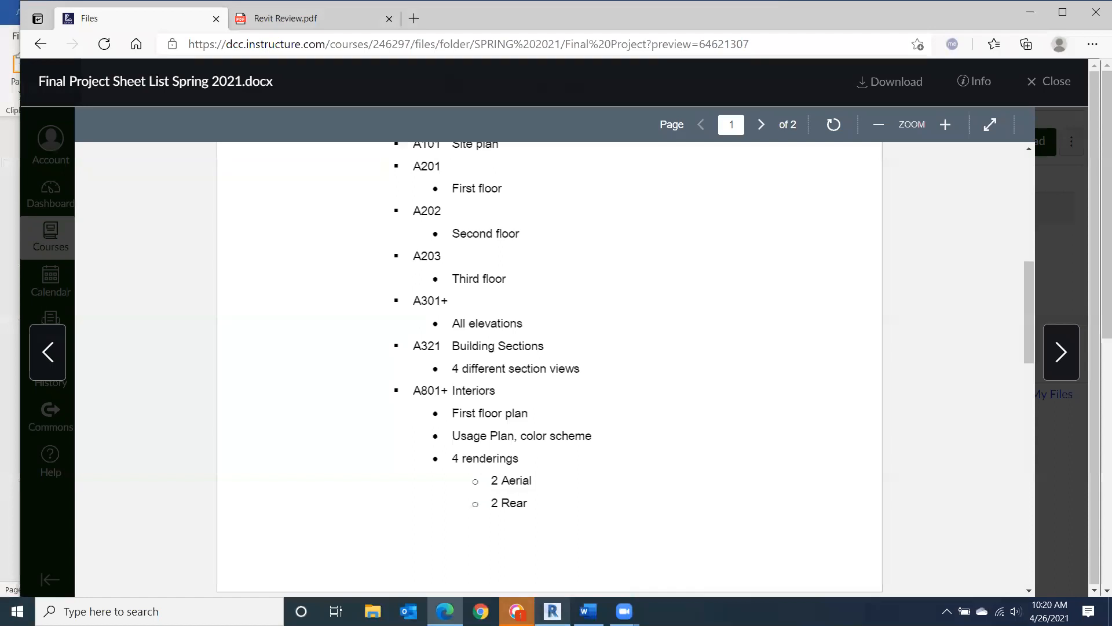
left_click(552, 611)
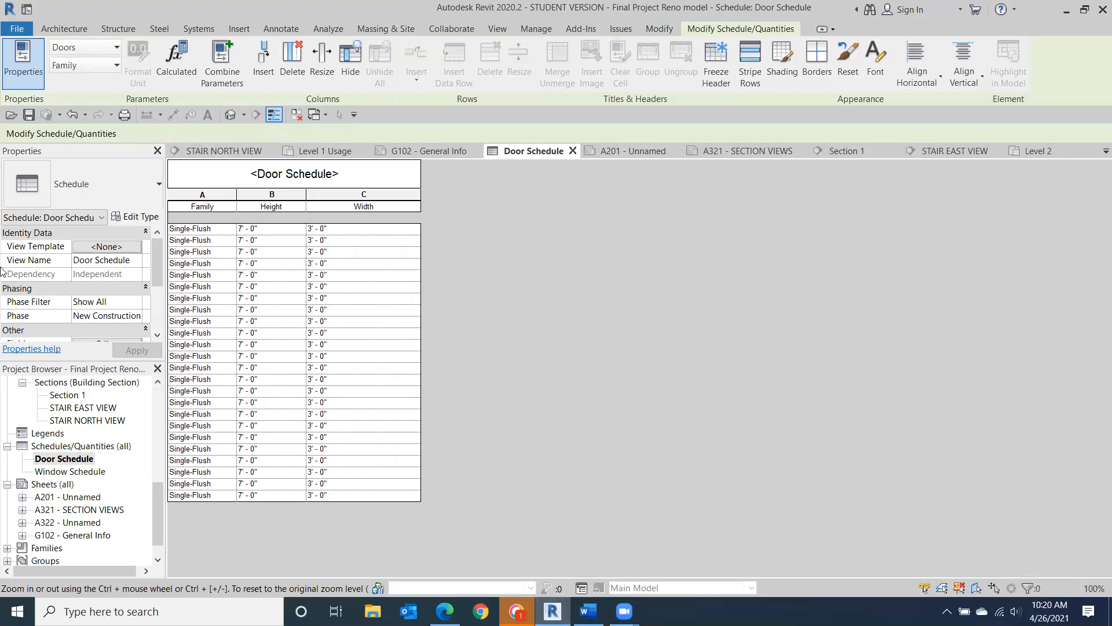
- Open the Level 1 floor plan and examine the dimensions along the corridor, restrooms and Class 104 and 105
mouse_move(163, 509)
left_mouse_down()
mouse_move(164, 426)
mouse_move(202, 367)
mouse_move(268, 408)
left_mouse_up()
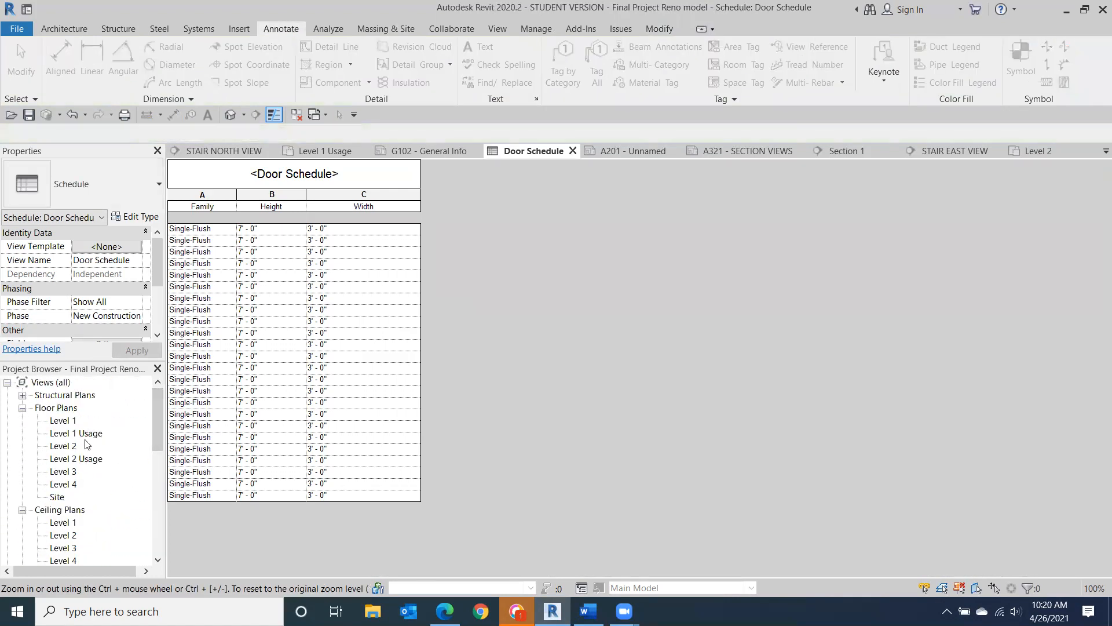
double_click(63, 421)
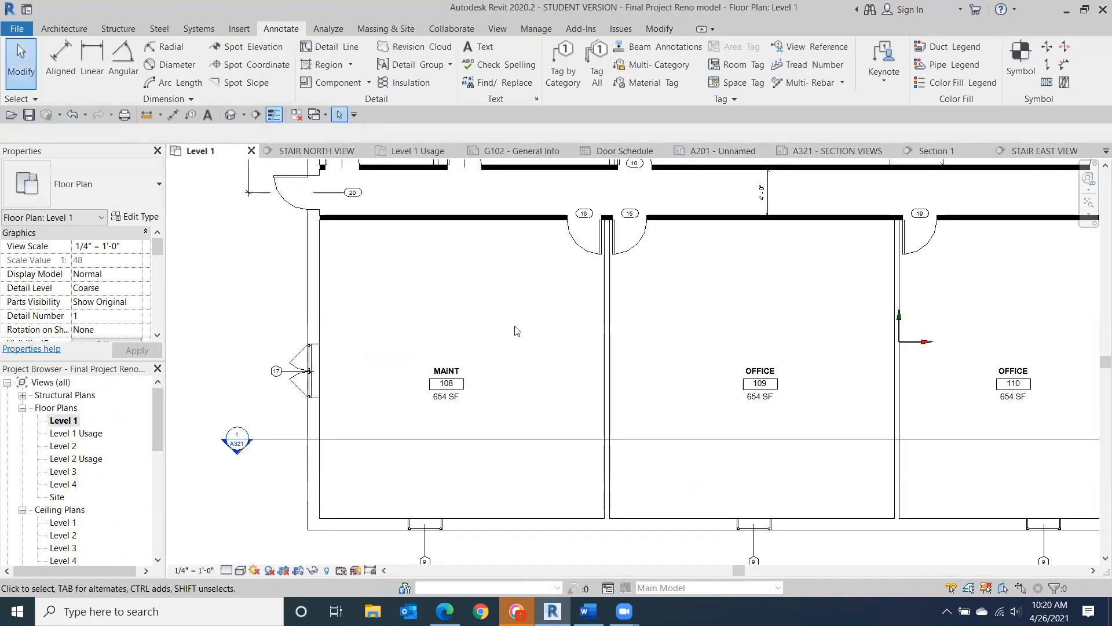
scroll(633, 271, "down", 1)
middle_click_drag(579, 301, 368, 434)
scroll(375, 400, "up", 2)
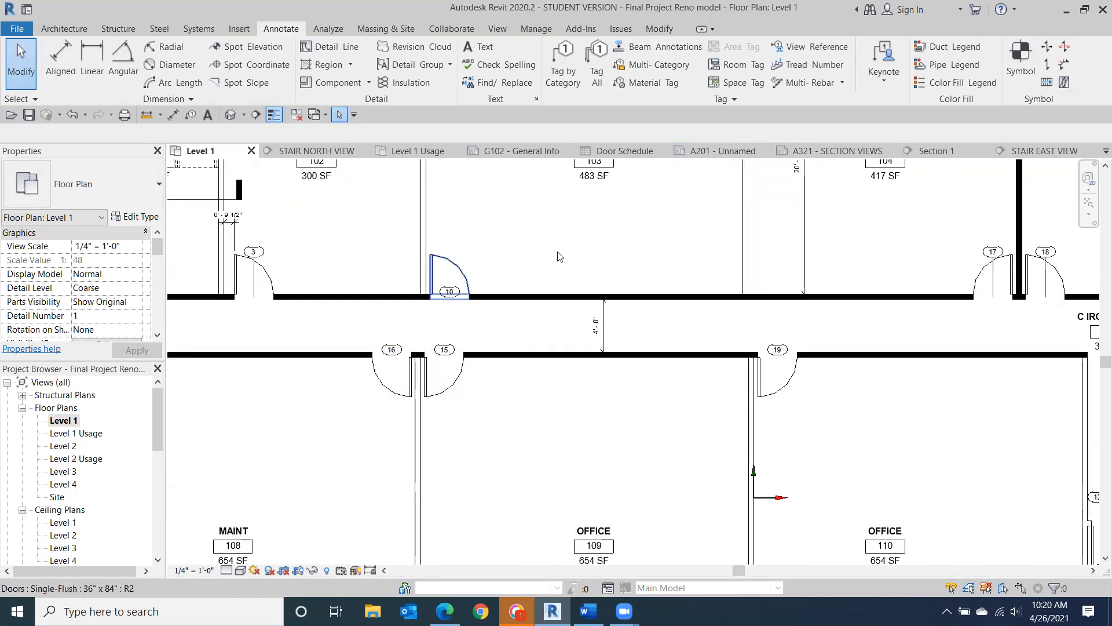
middle_click_drag(943, 364, 715, 243)
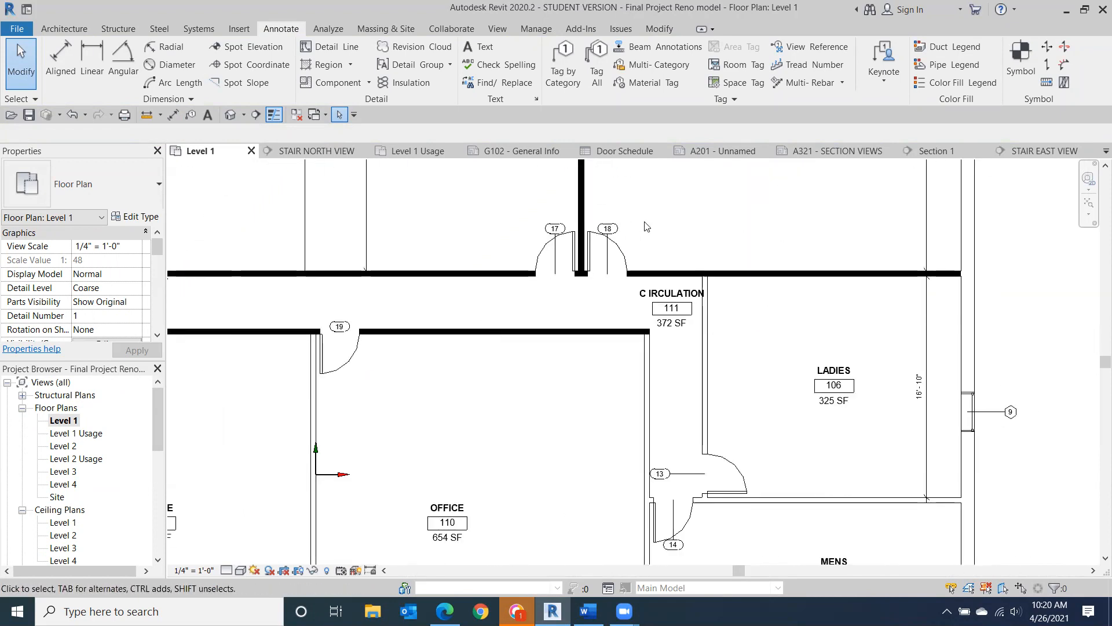
middle_click_drag(816, 266, 514, 609)
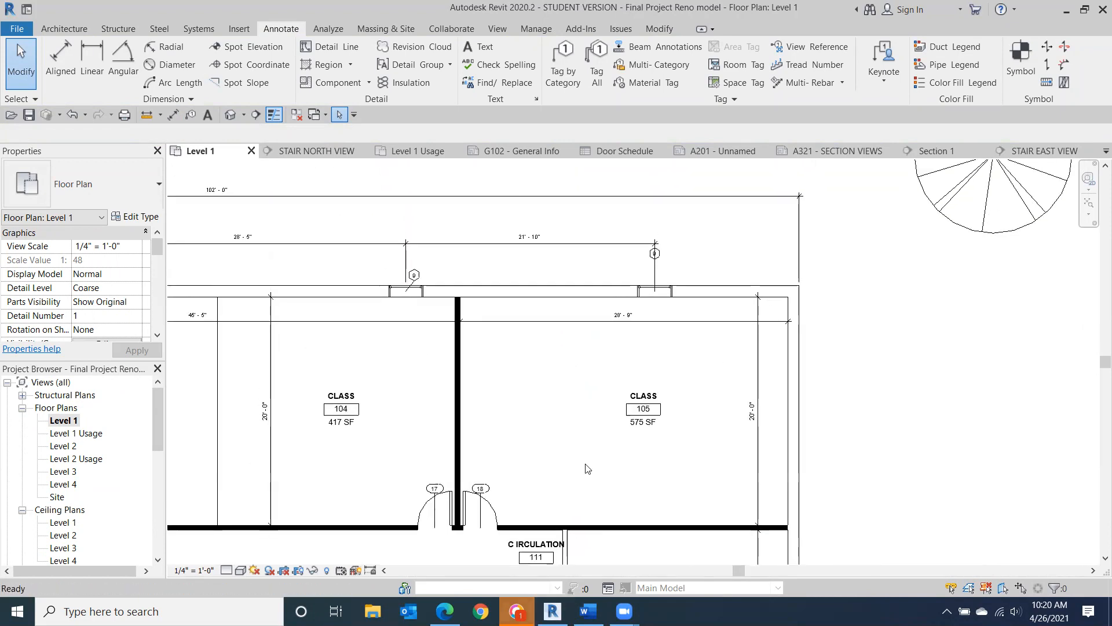
- Open the Level 2 floor plan and examine its room, corridor and door dimensions, including those at doors 25 and 7
double_click(70, 446)
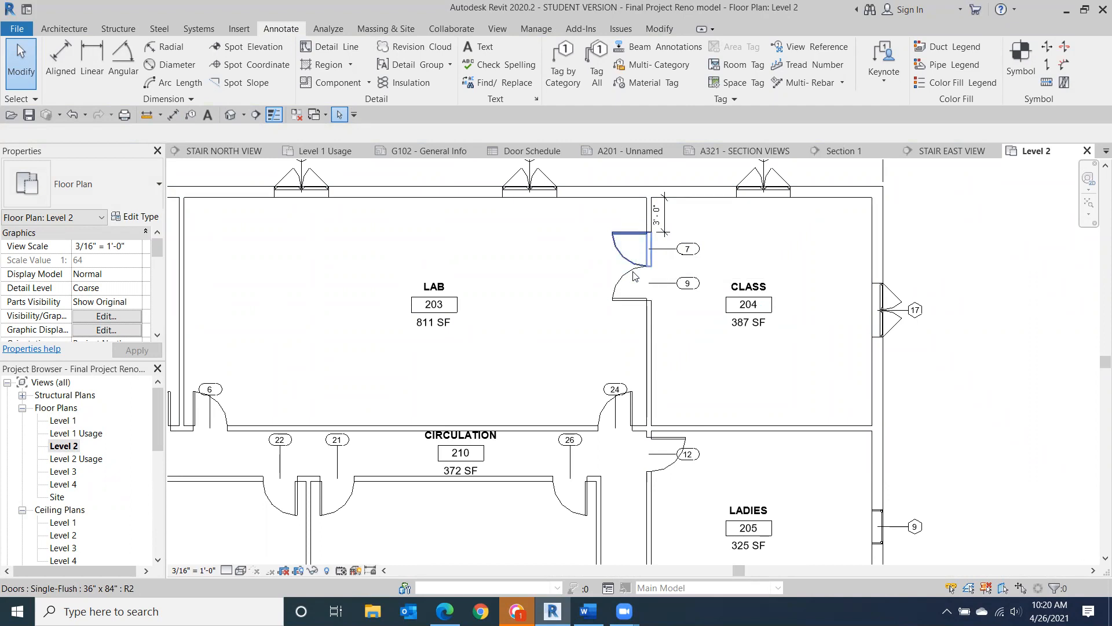
middle_click_drag(561, 293, 608, 169)
scroll(608, 286, "down", 3)
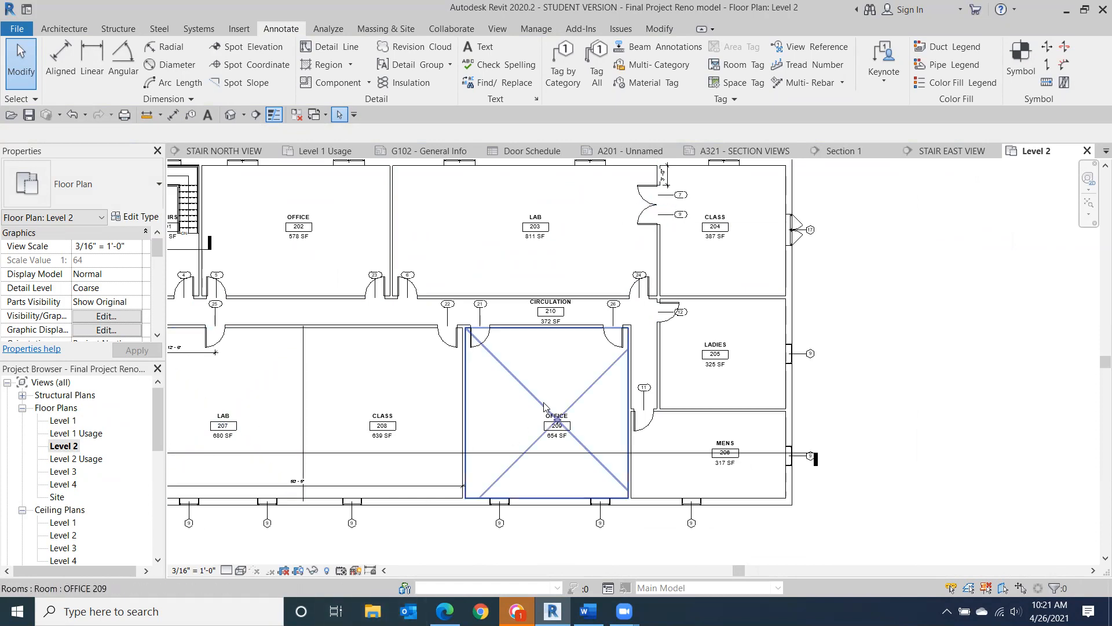
middle_click_drag(509, 389, 558, 393)
scroll(510, 390, "down", 1)
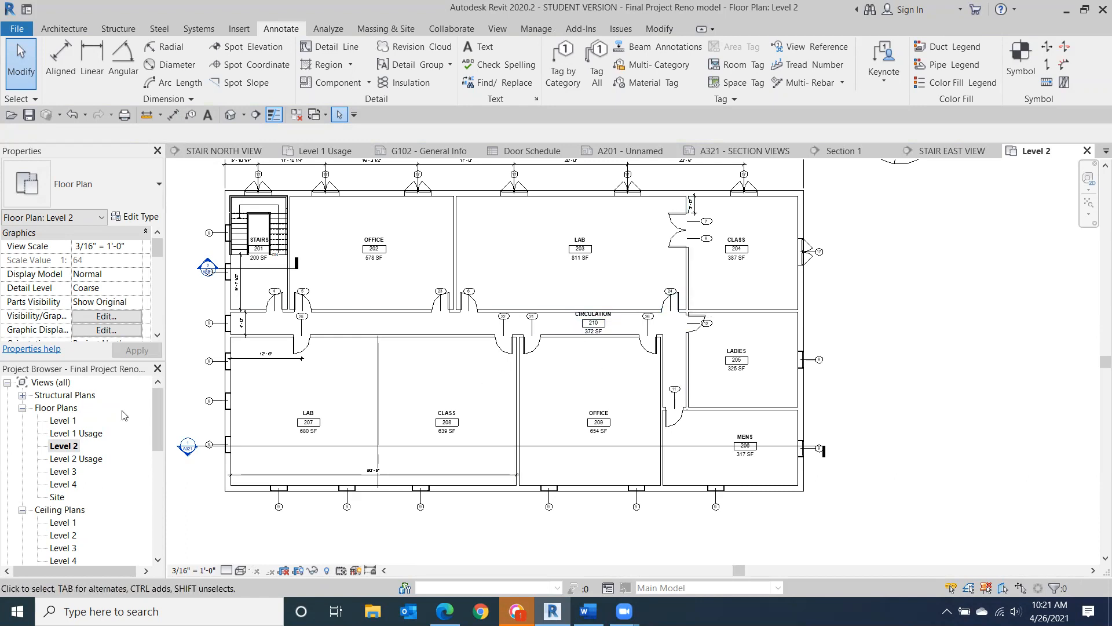
scroll(268, 338, "up", 3)
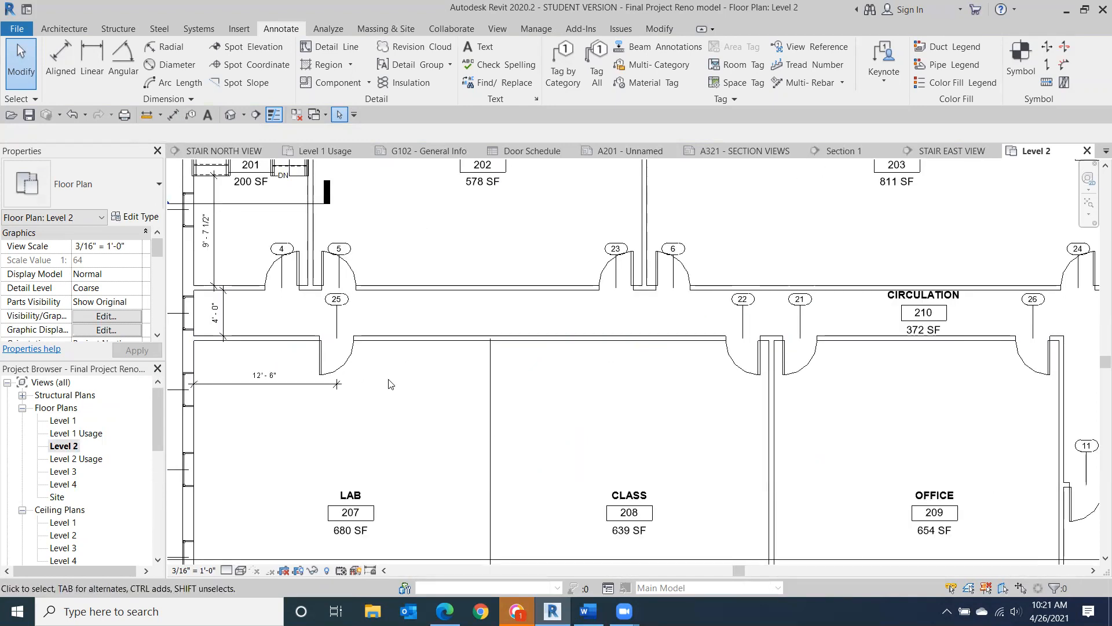
scroll(385, 381, "up", 3)
middle_click_drag(436, 390, 489, 373)
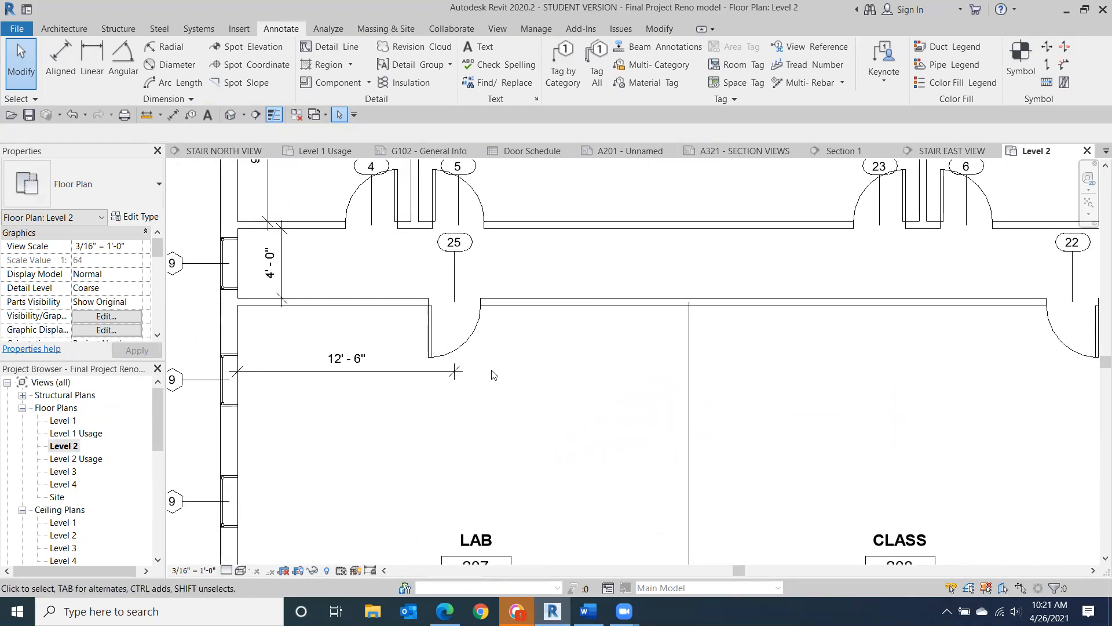
middle_click_drag(808, 304, 71, 574)
middle_click_drag(719, 308, 492, 465)
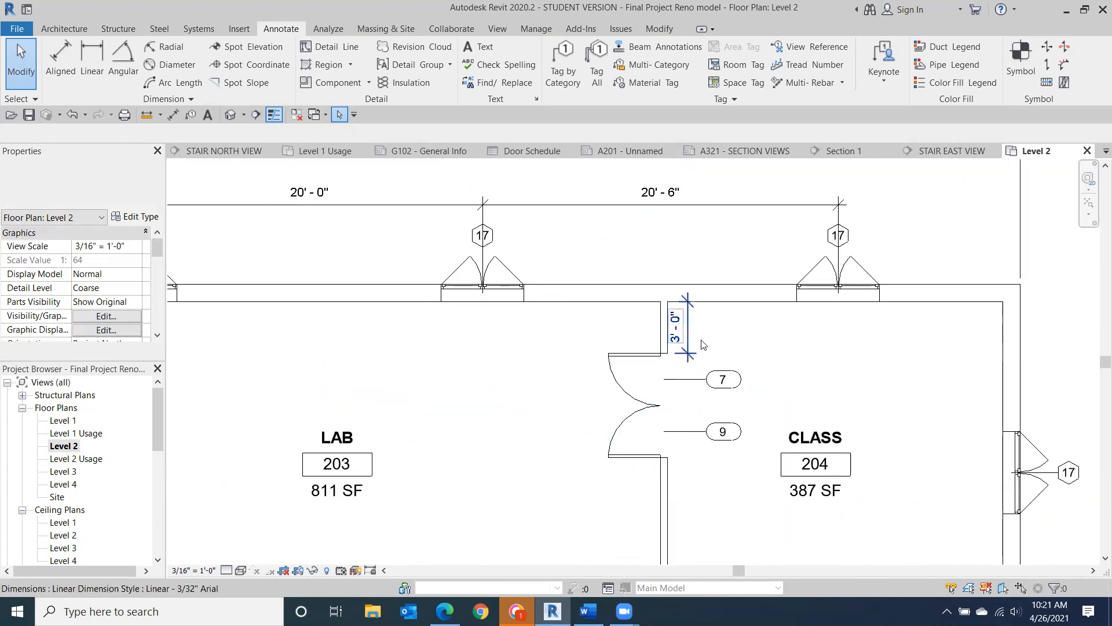
- Move the witness line of door 25's location dimension in Lab 207 from the door's center to the left edge of its opening
middle_click_drag(365, 439, 988, 137)
scroll(260, 370, "down", 1)
middle_click_drag(258, 369, 597, 273)
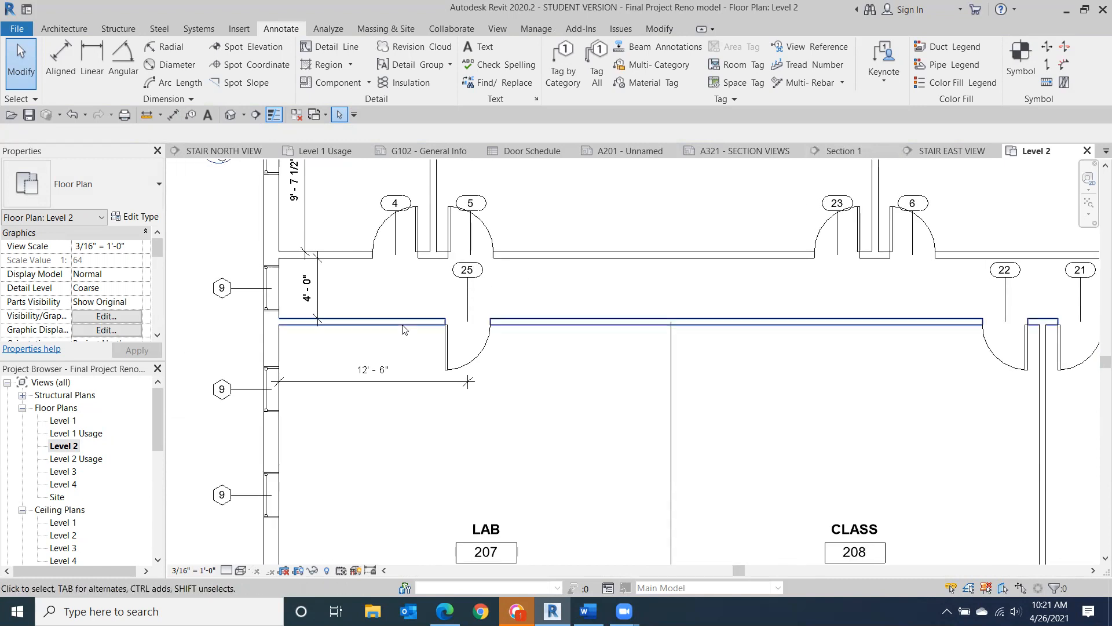
left_click(470, 382)
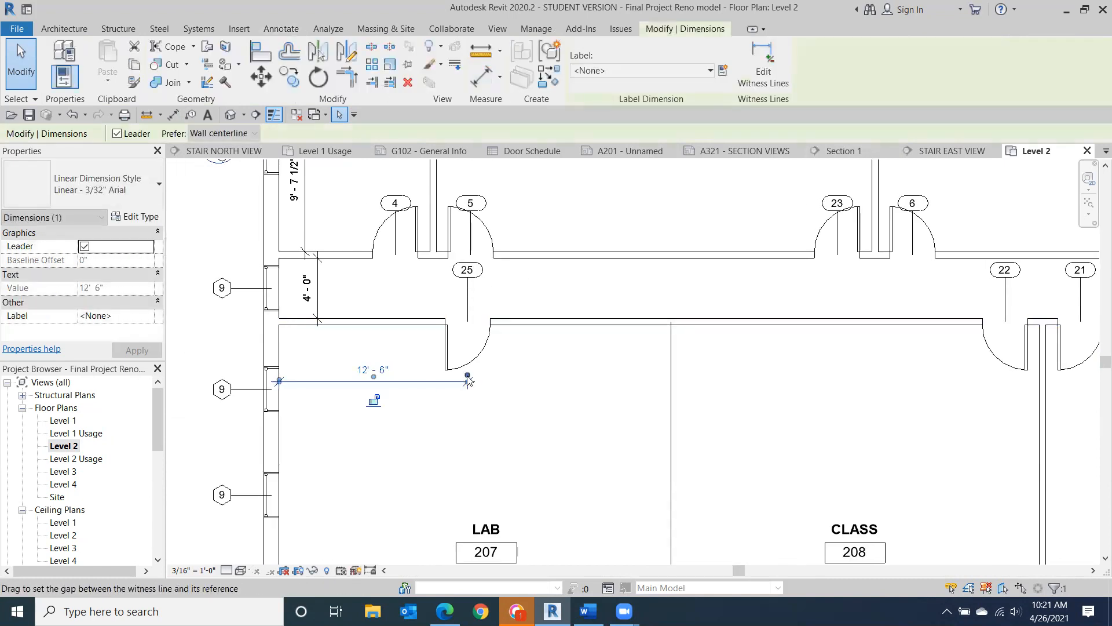
left_click(468, 382)
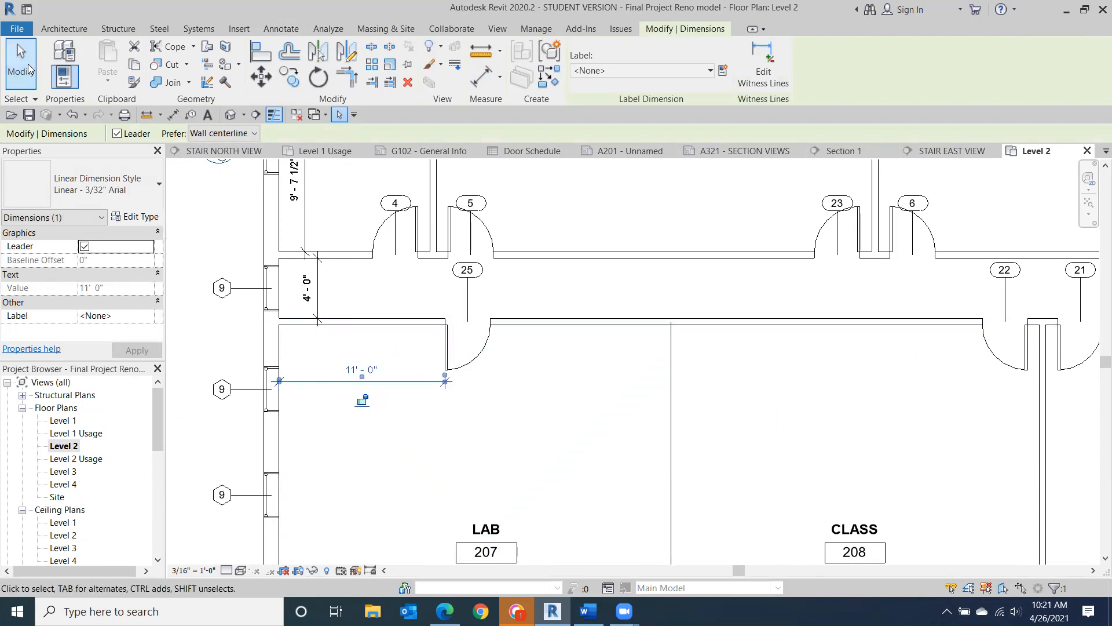
key("Escape")
scroll(610, 385, "down", 3)
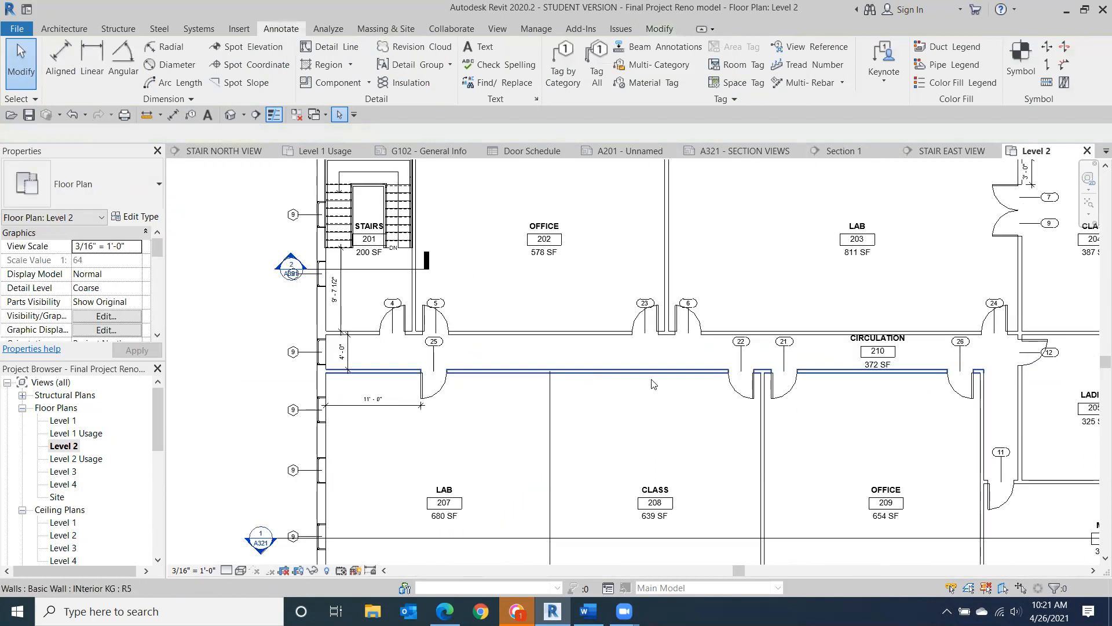
left_click(641, 313)
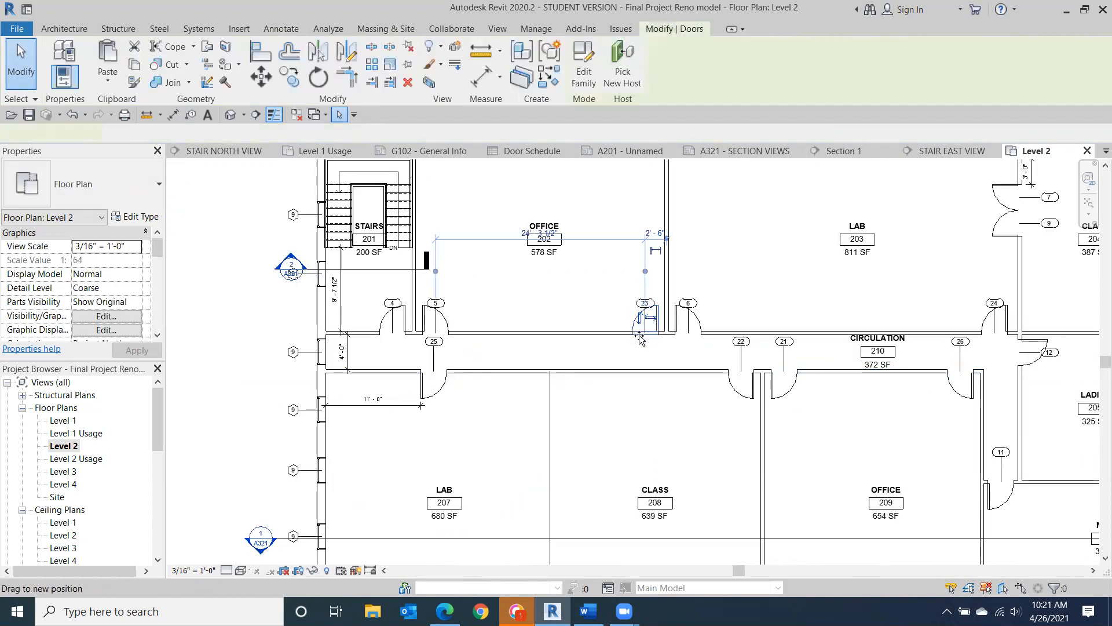
left_click_drag(641, 316, 644, 315)
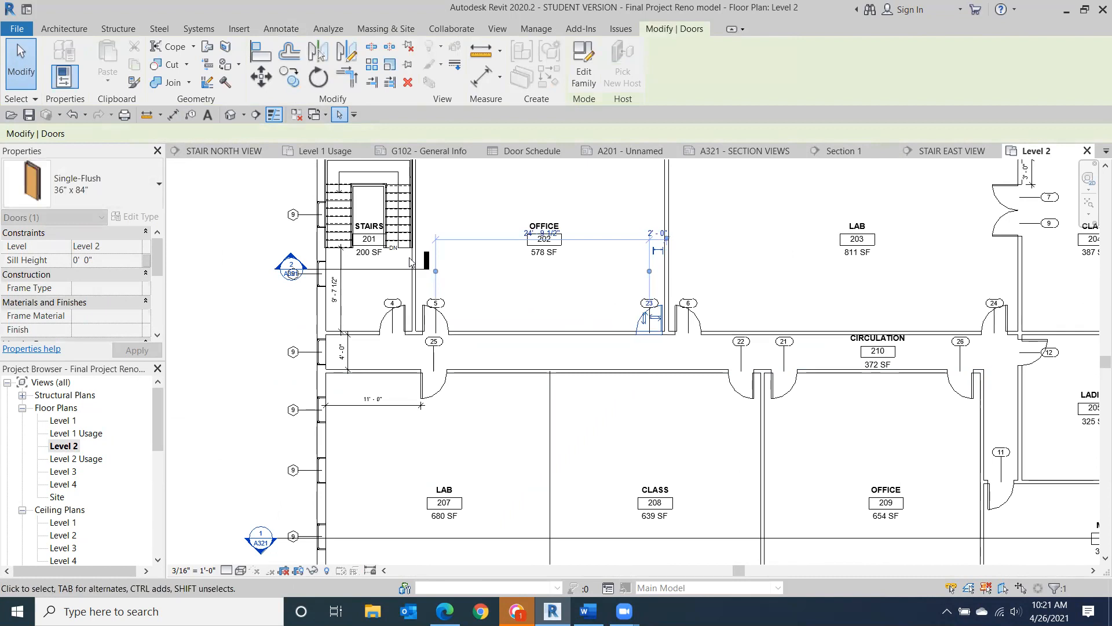
left_click(78, 116)
- Move door 23's tag down onto the corridor wall at the opening of its door in Office 202
scroll(683, 304, "up", 3)
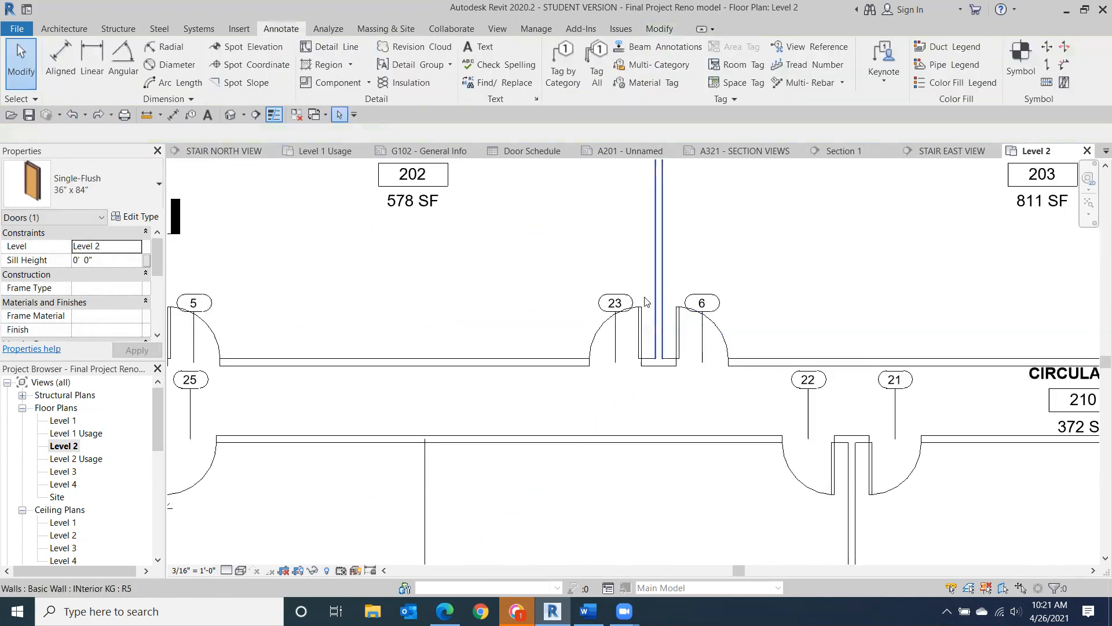
left_click(614, 303)
left_click(611, 303)
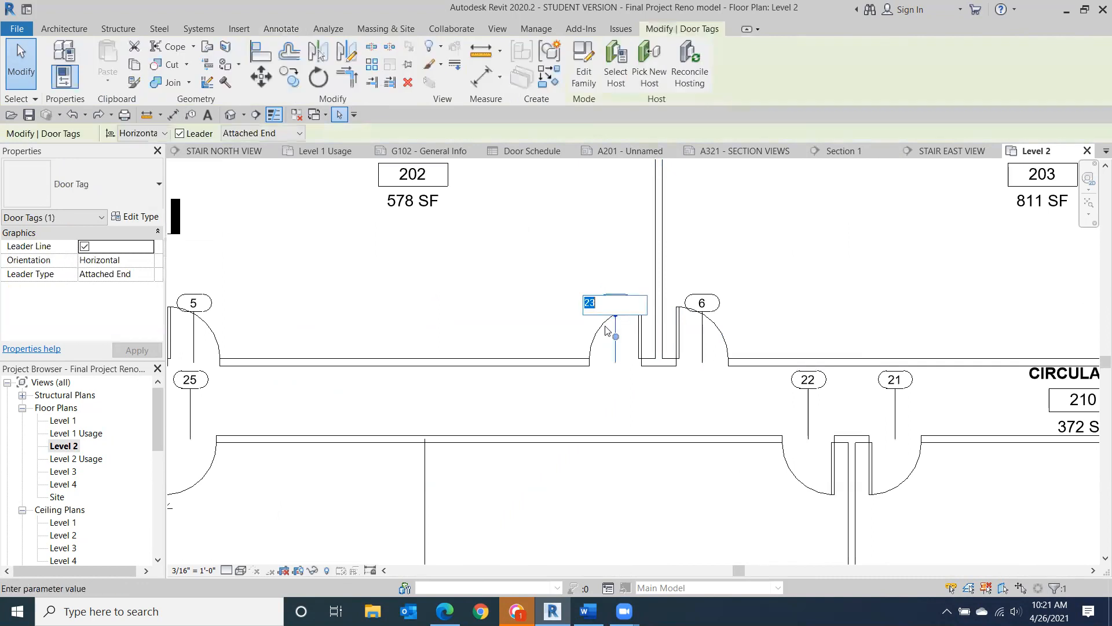
left_click(511, 228)
left_click_drag(615, 307, 622, 365)
left_click(485, 285)
scroll(516, 292, "down", 5)
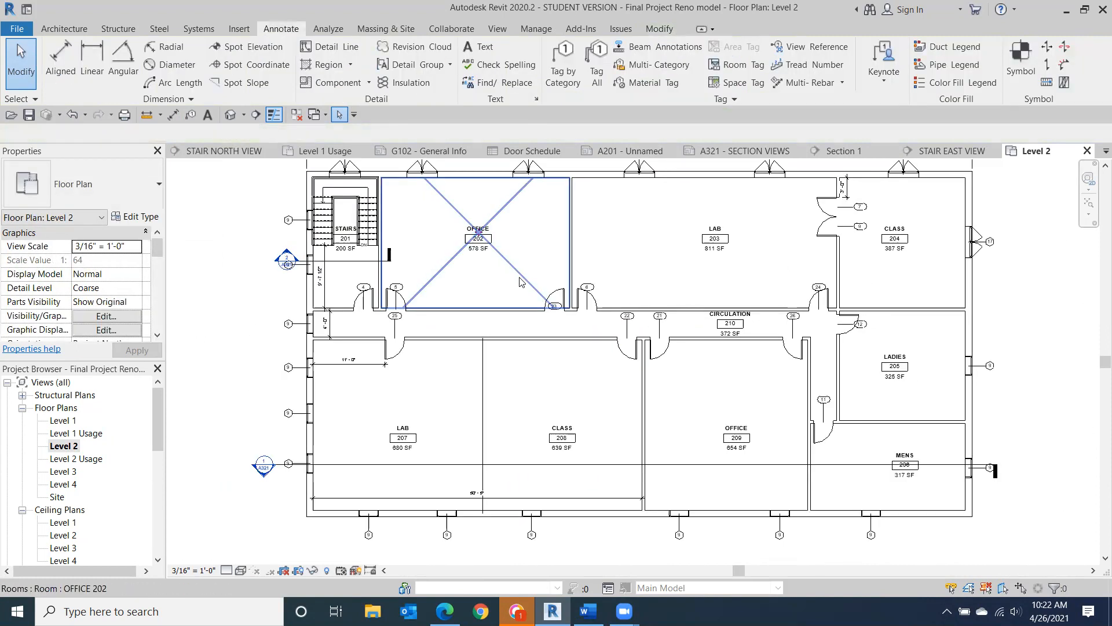
- Add an aligned dimension near the left side of Lab 207 from the lower exterior wall's centerline to the corridor wall's centerline
middle_click_drag(516, 292, 397, 339)
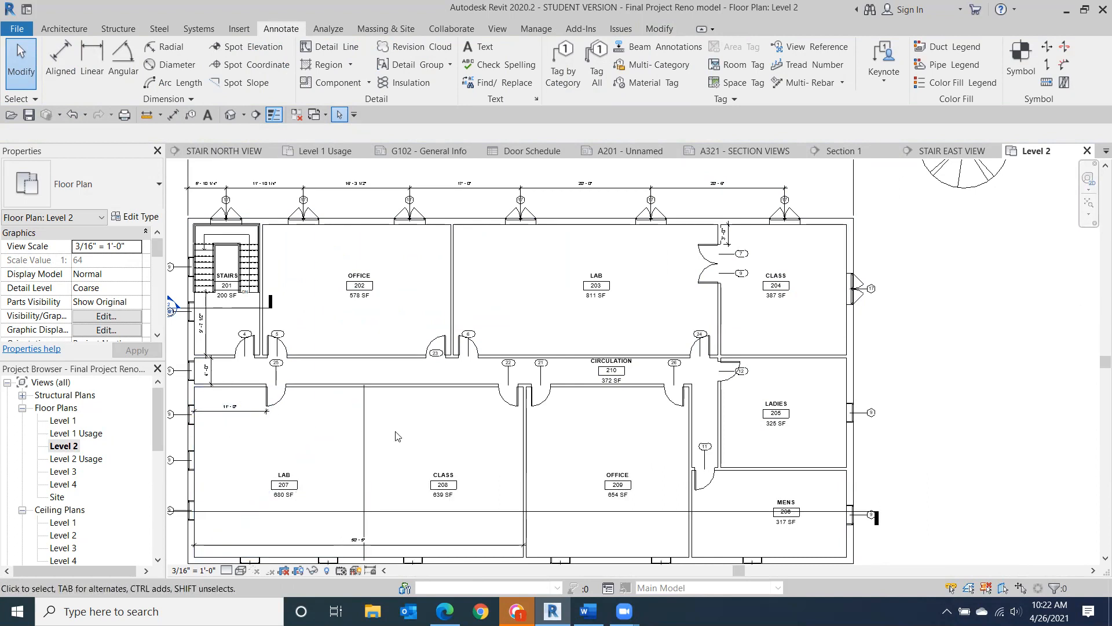
middle_click_drag(635, 443, 622, 405)
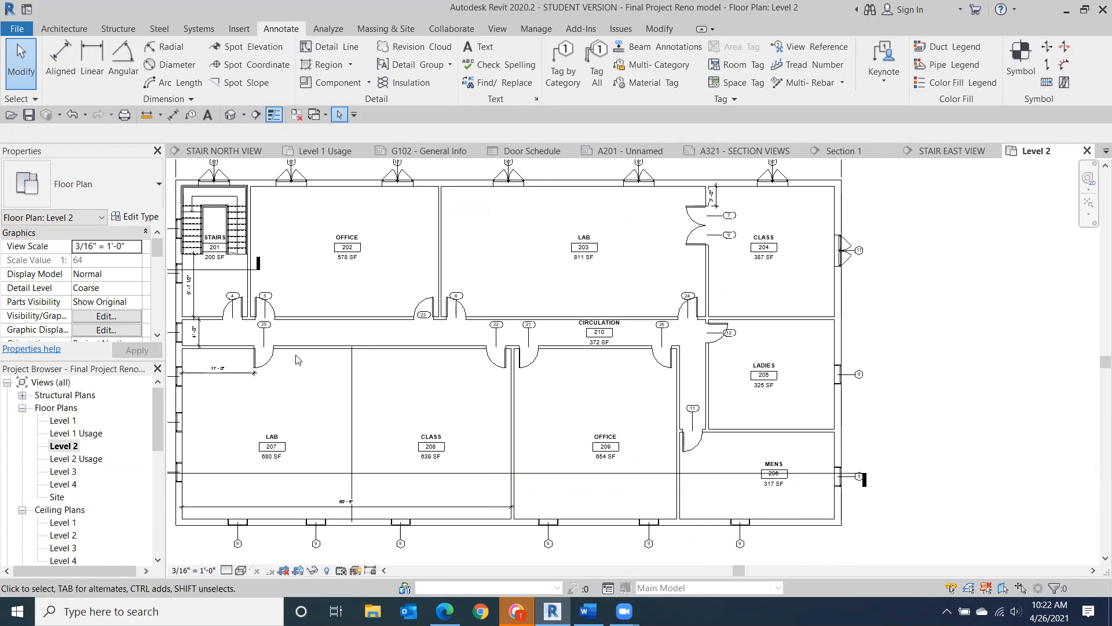
middle_click_drag(426, 350, 503, 295)
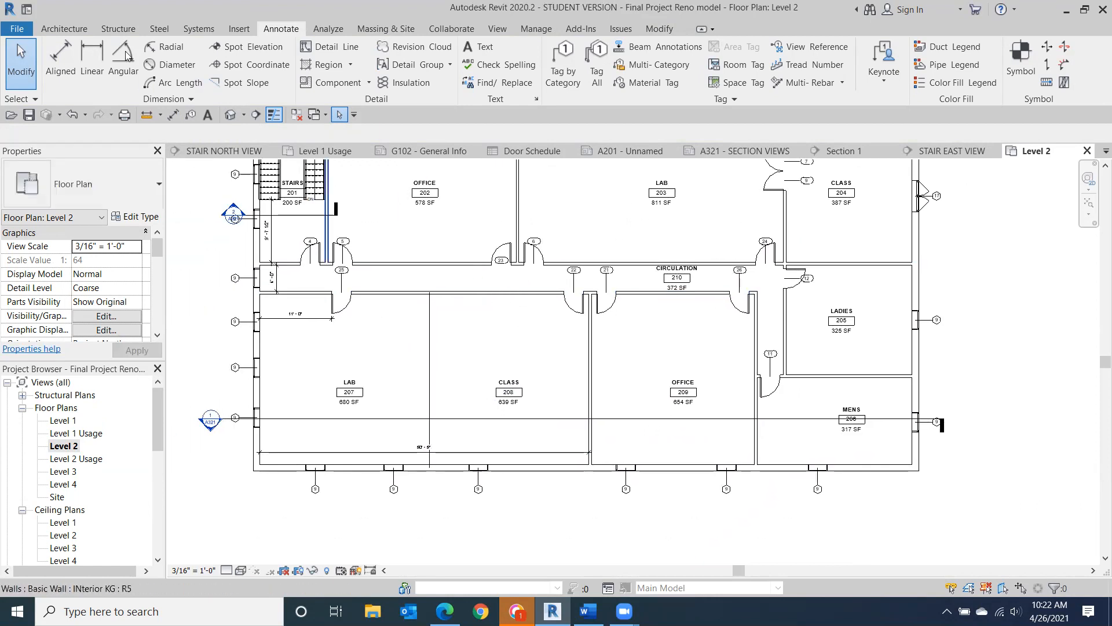
left_click(62, 63)
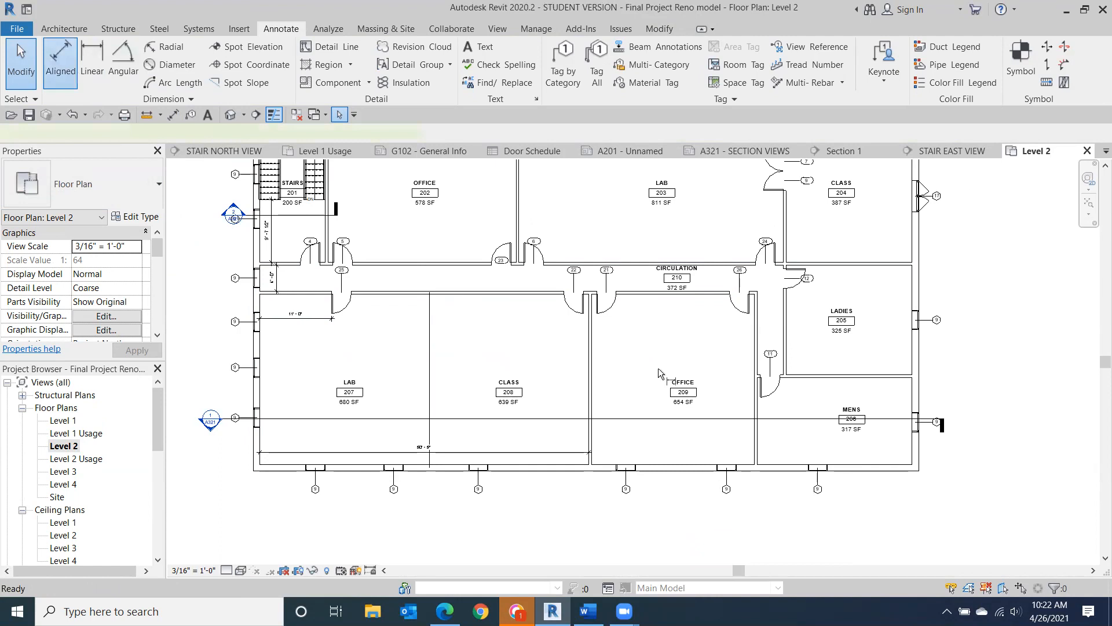
left_click(284, 468)
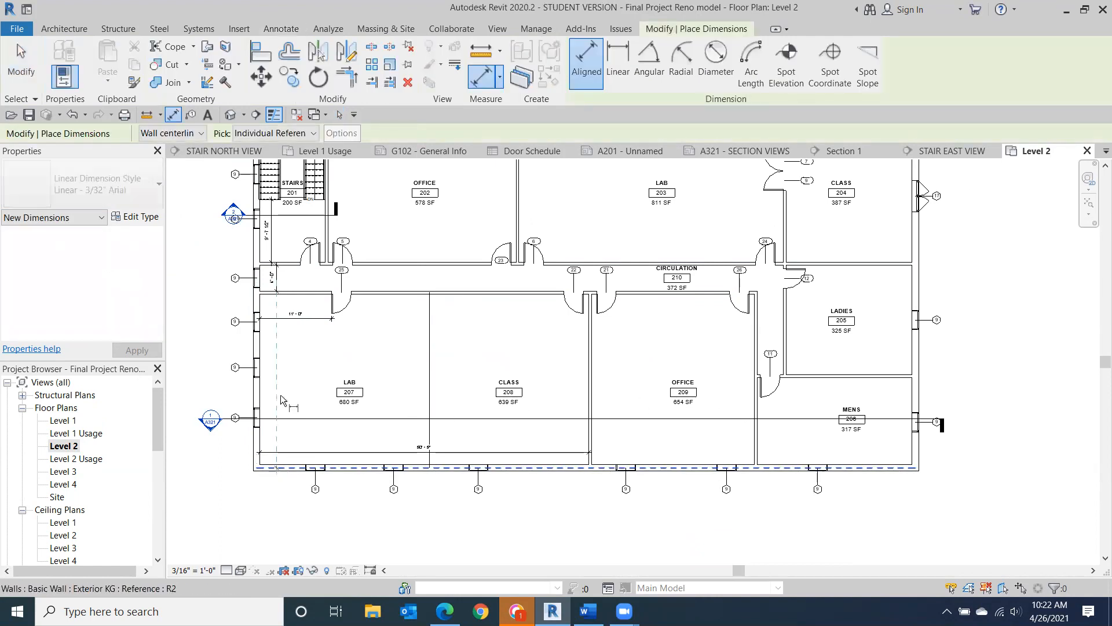
scroll(283, 296, "up", 2)
left_click(282, 304)
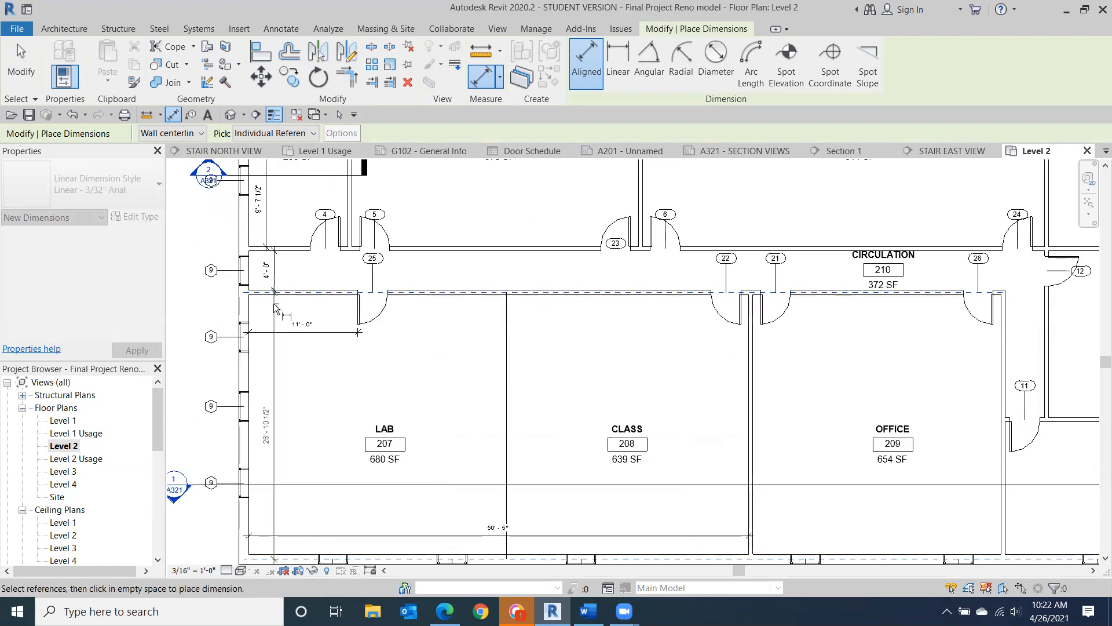
left_click(275, 411)
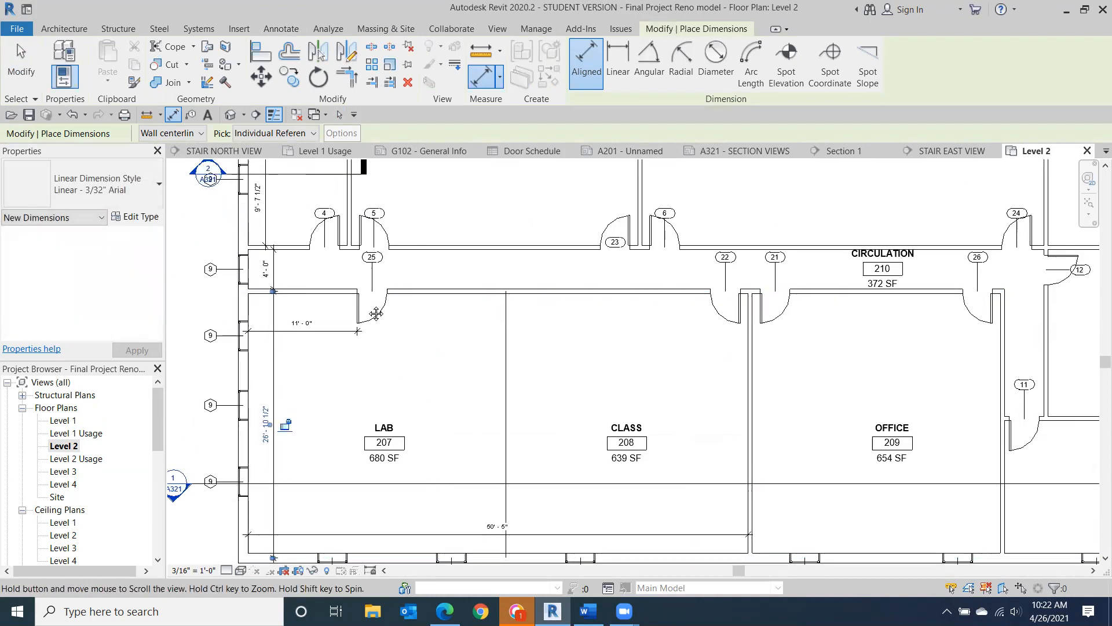
- Add a vertical aligned dimension in Class 204 between the centerlines of the upper exterior wall and the wall shared with Ladies 205
middle_click_drag(400, 482, 332, 351)
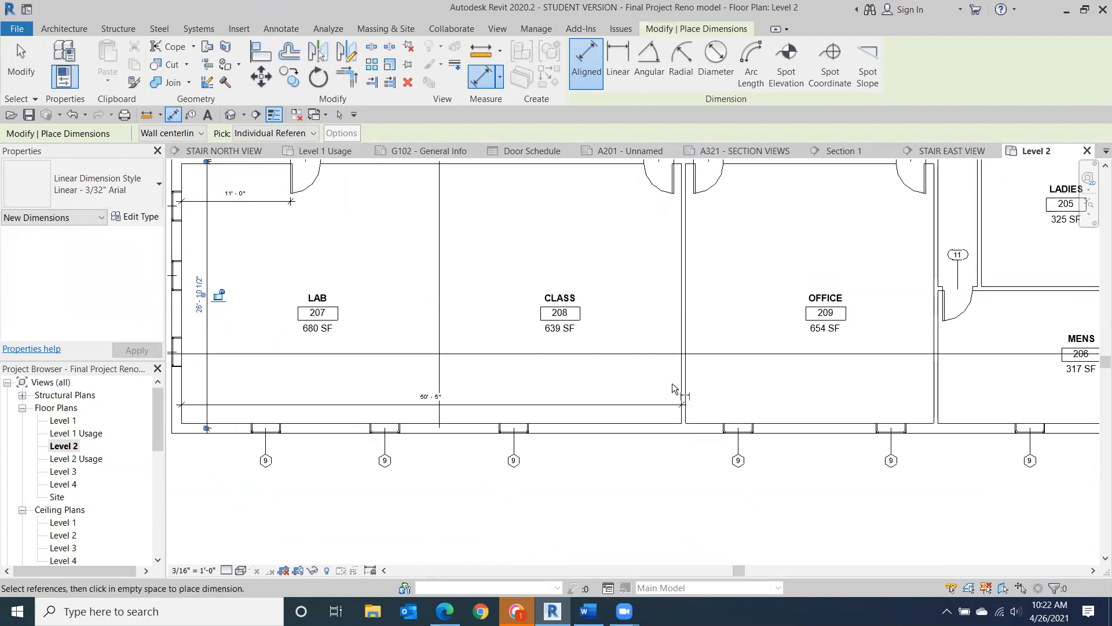
middle_click_drag(892, 389, 750, 509)
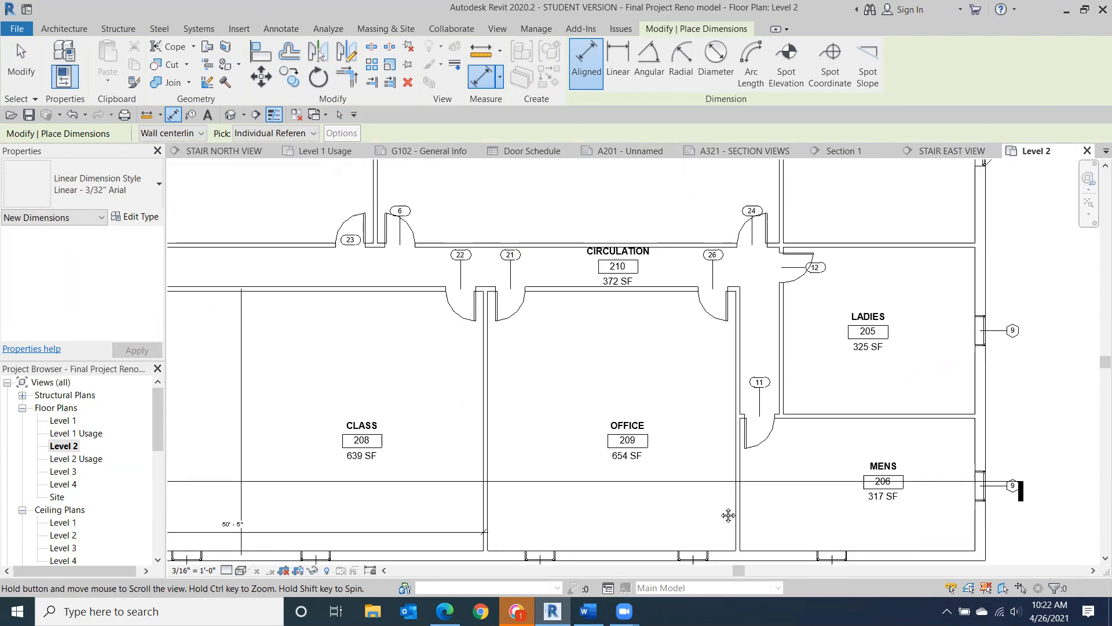
scroll(635, 397, "down", 3)
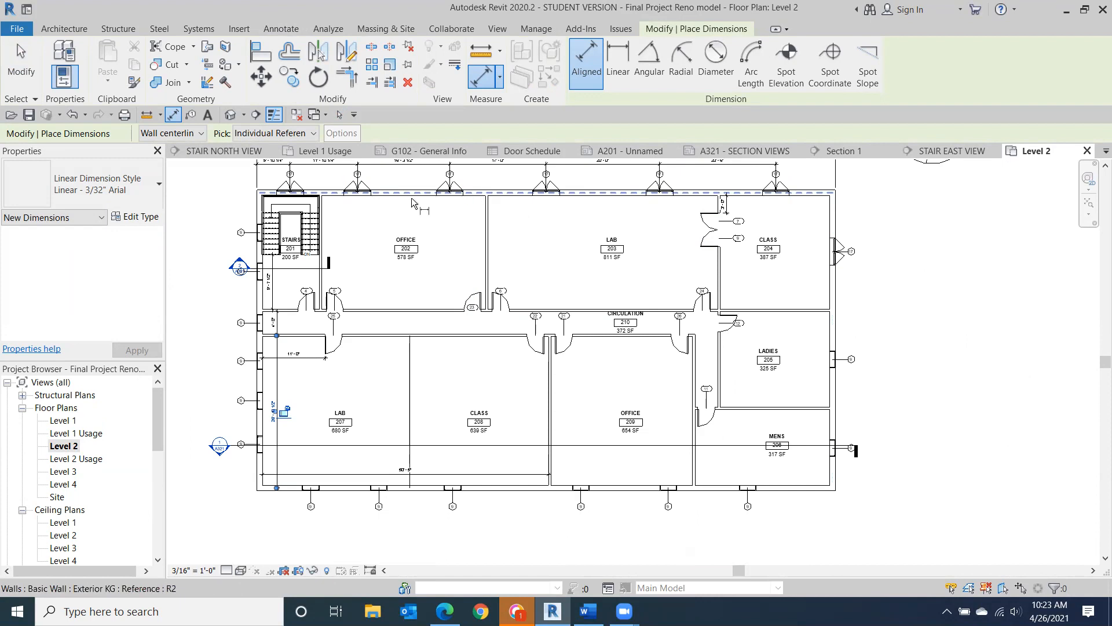
left_click(815, 201)
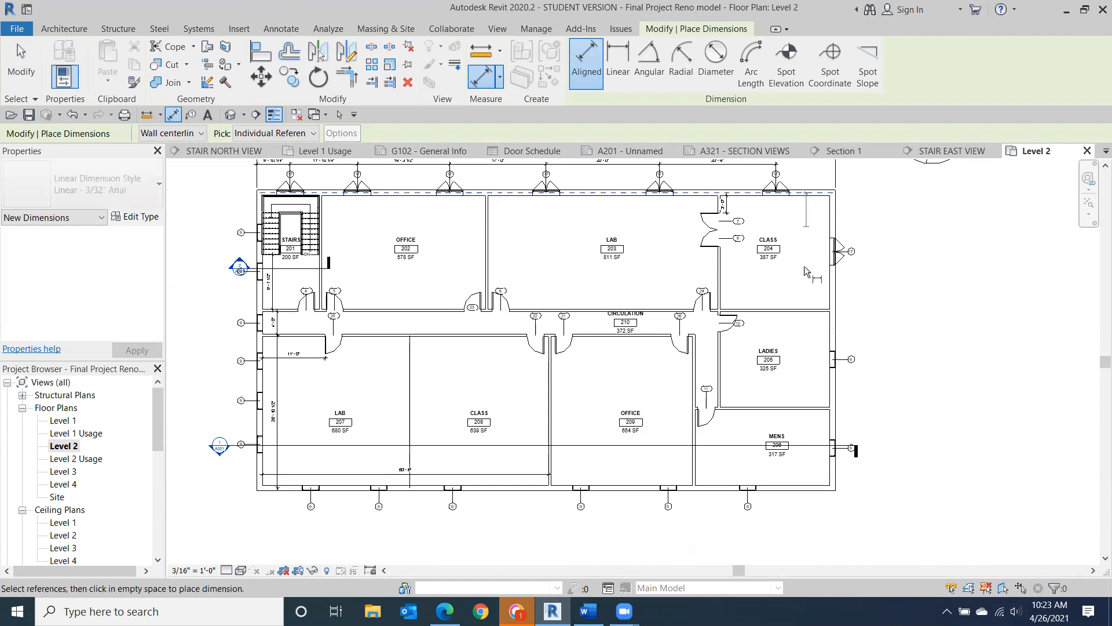
left_click(810, 302)
left_click(809, 300)
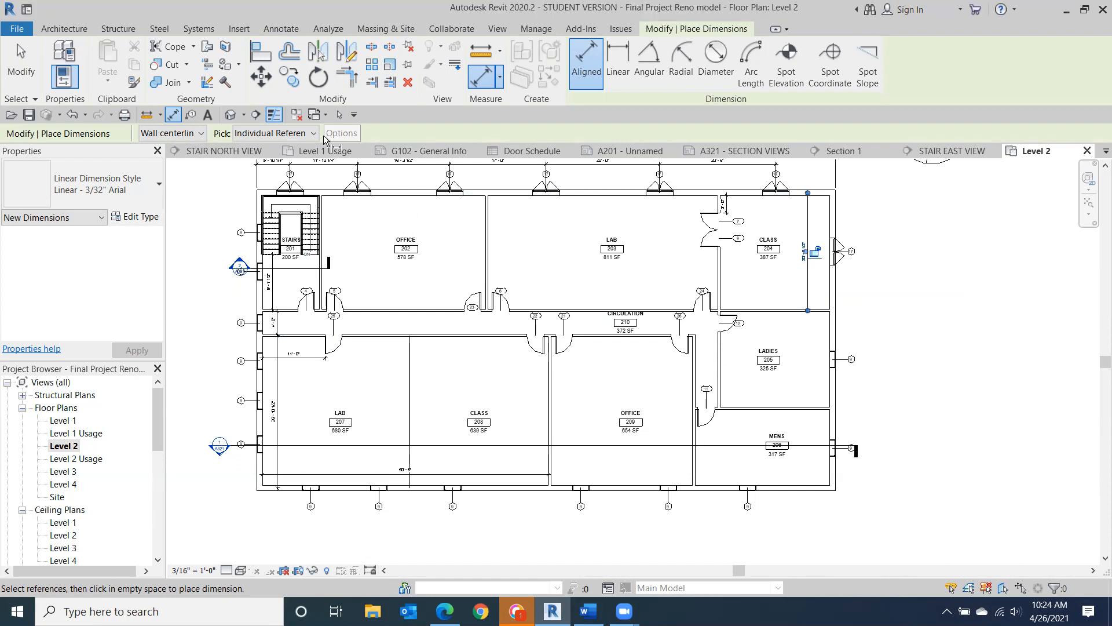
- Add a vertical aligned dimension through Office 209 from the corridor wall's centerline to the lower exterior wall's centerline
left_click(291, 347)
scroll(622, 382, "up", 2)
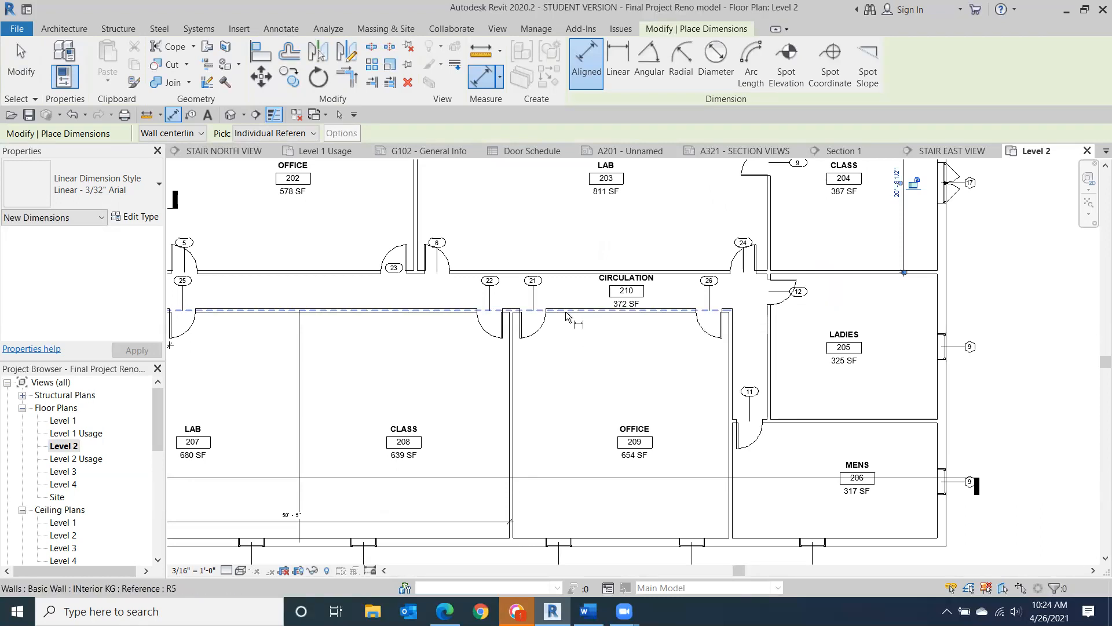
left_click(557, 316)
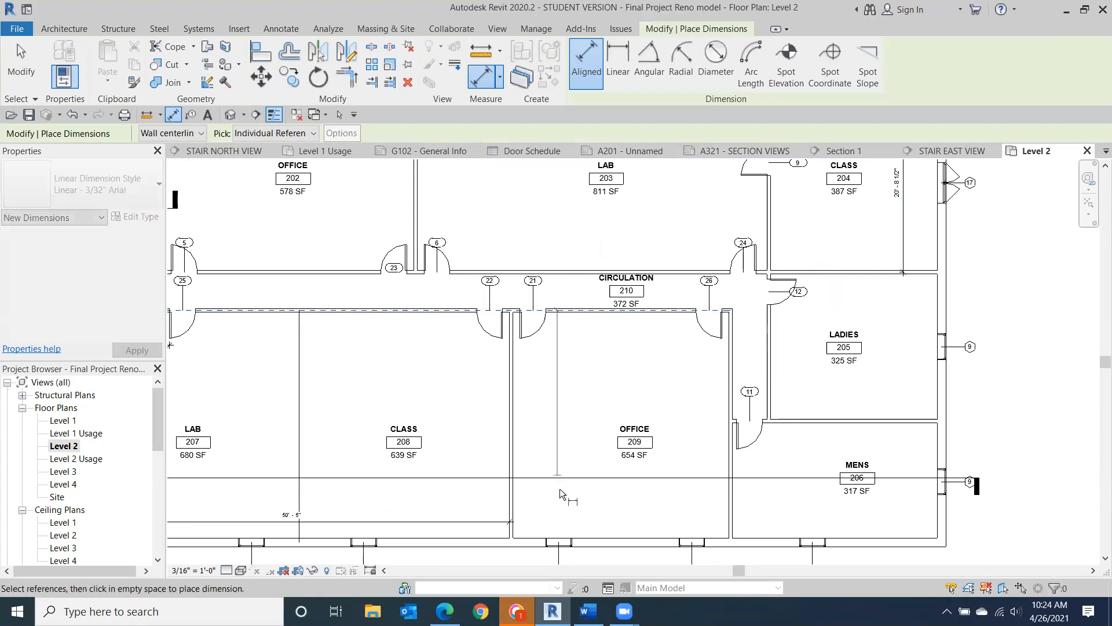
left_click(584, 543)
left_click(585, 524)
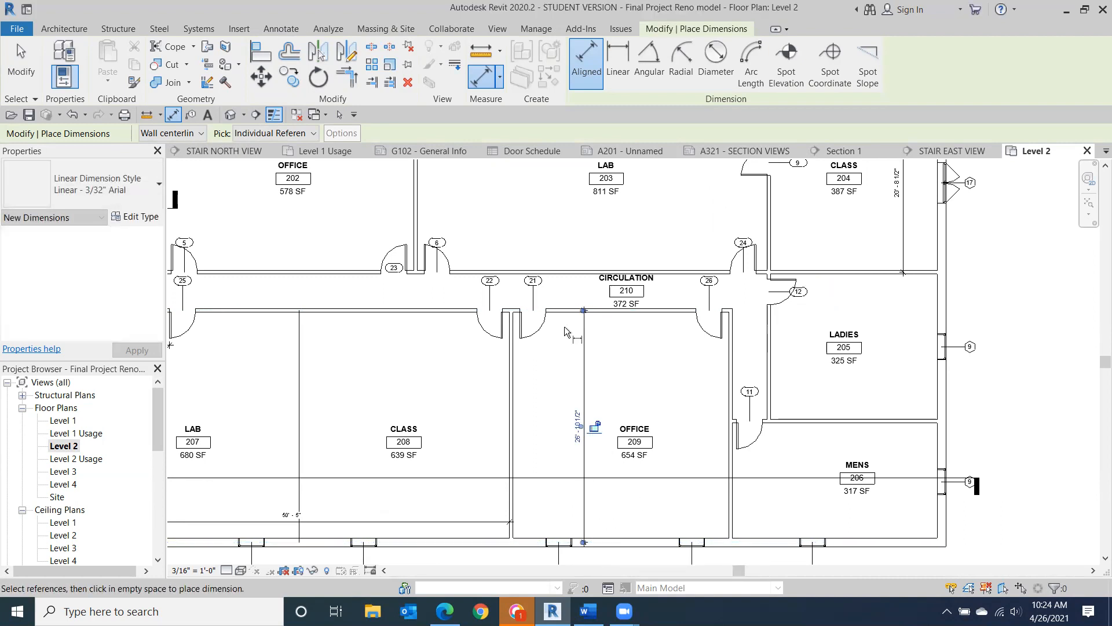
- Draw a vertical INterior KG wall 9'-0" long in Class 208, starting at the lower exterior wall's centerline
middle_click_drag(584, 434, 724, 427)
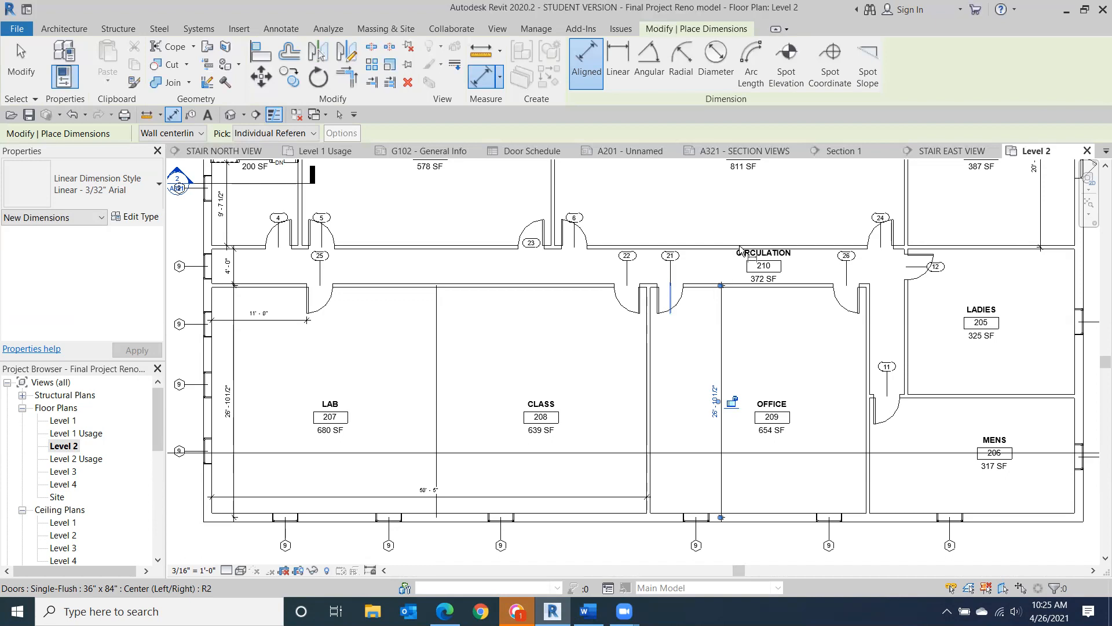
left_click(21, 64)
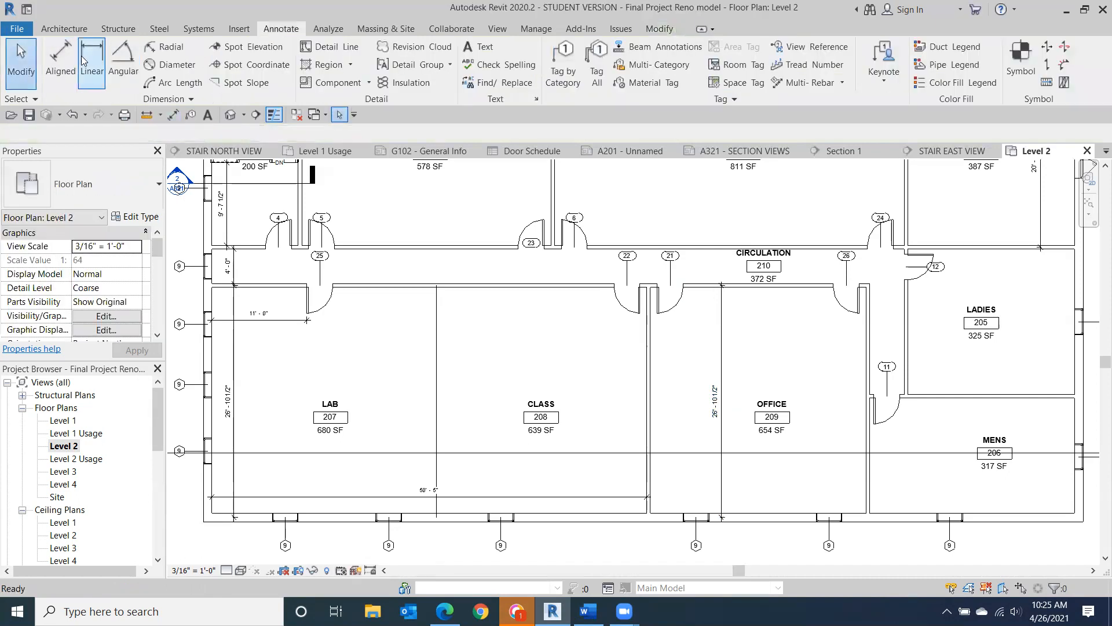
left_click(55, 28)
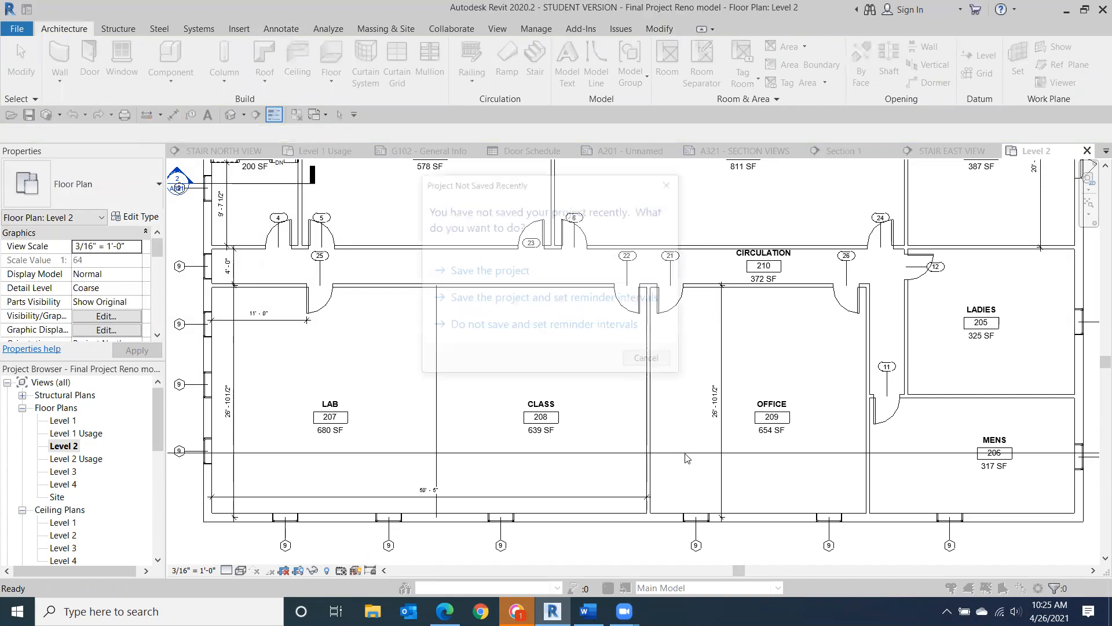
left_click(670, 183)
key("w")
key("a")
left_click(574, 516)
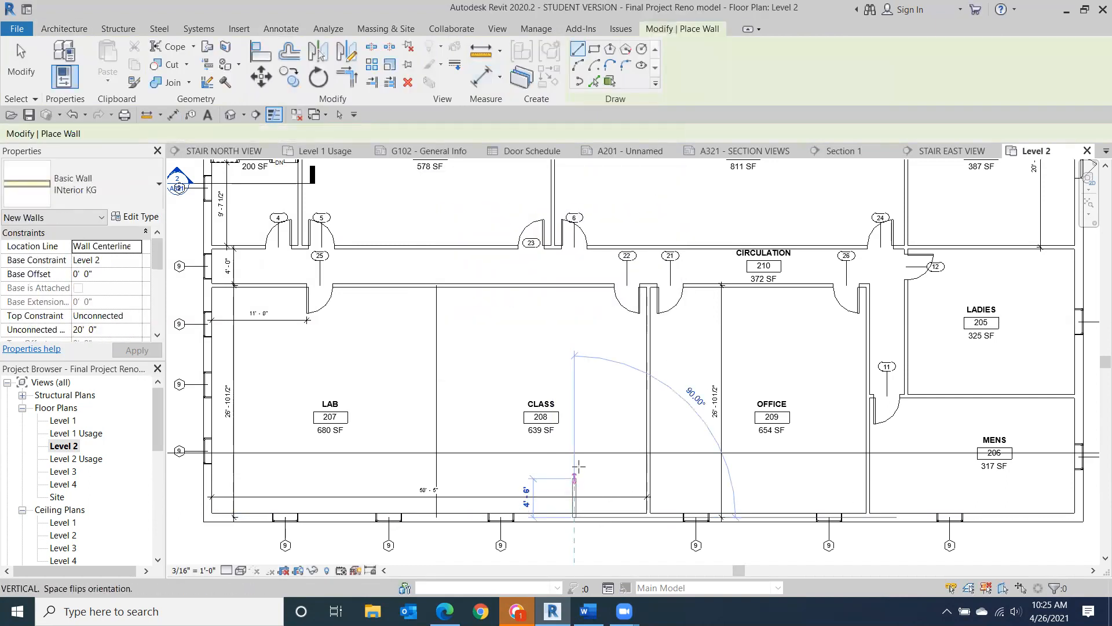
left_click(574, 439)
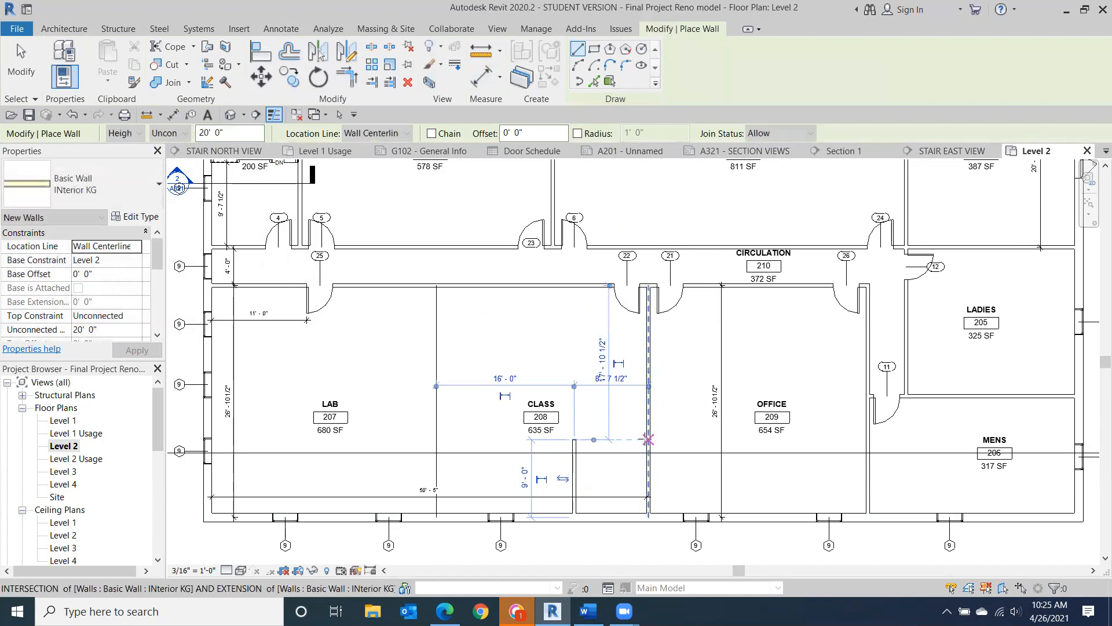
- Draw a horizontal INterior KG wall from the short wall's upper end to the wall between Class 208 and Office 209
left_click(574, 439)
left_click(649, 439)
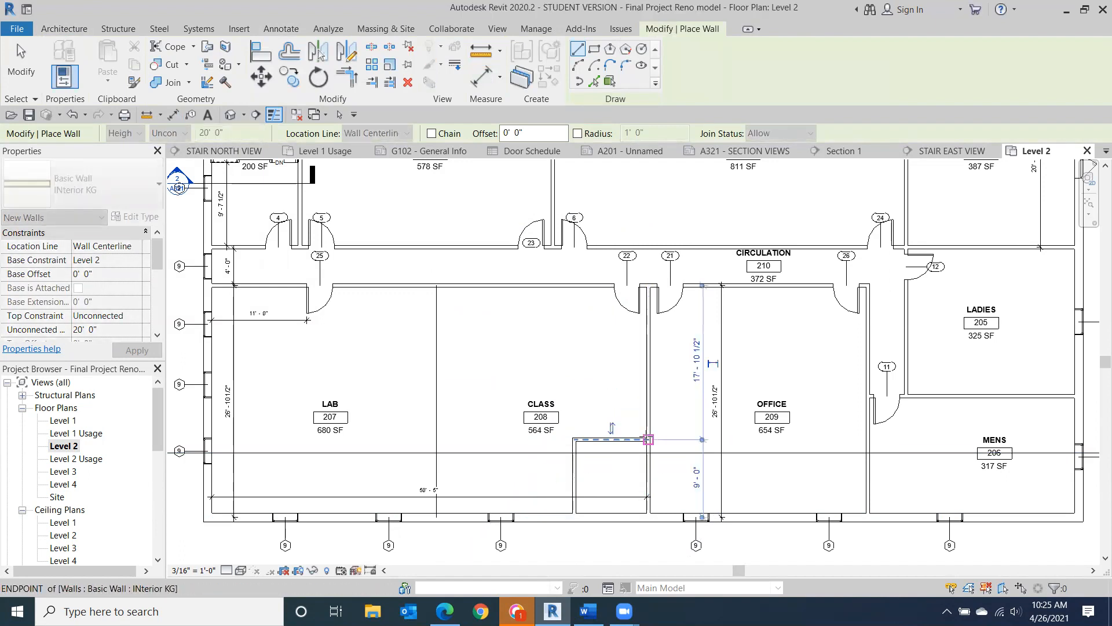
left_click(29, 72)
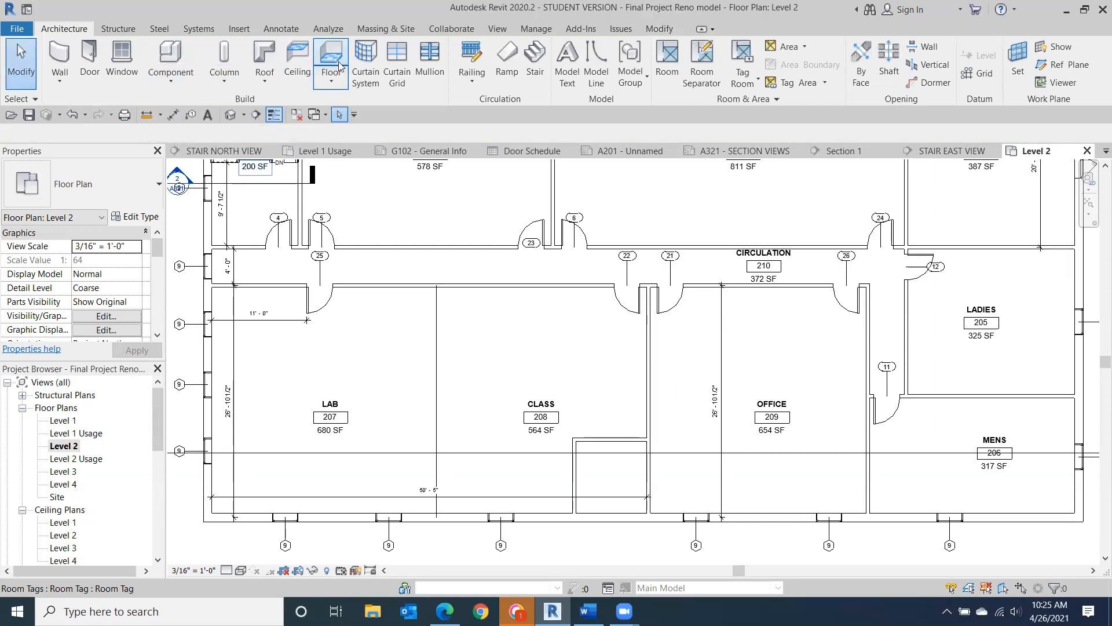
- Add a vertical aligned dimension in Class 208 between the centerlines of the corridor wall and the new horizontal wall
left_click(281, 28)
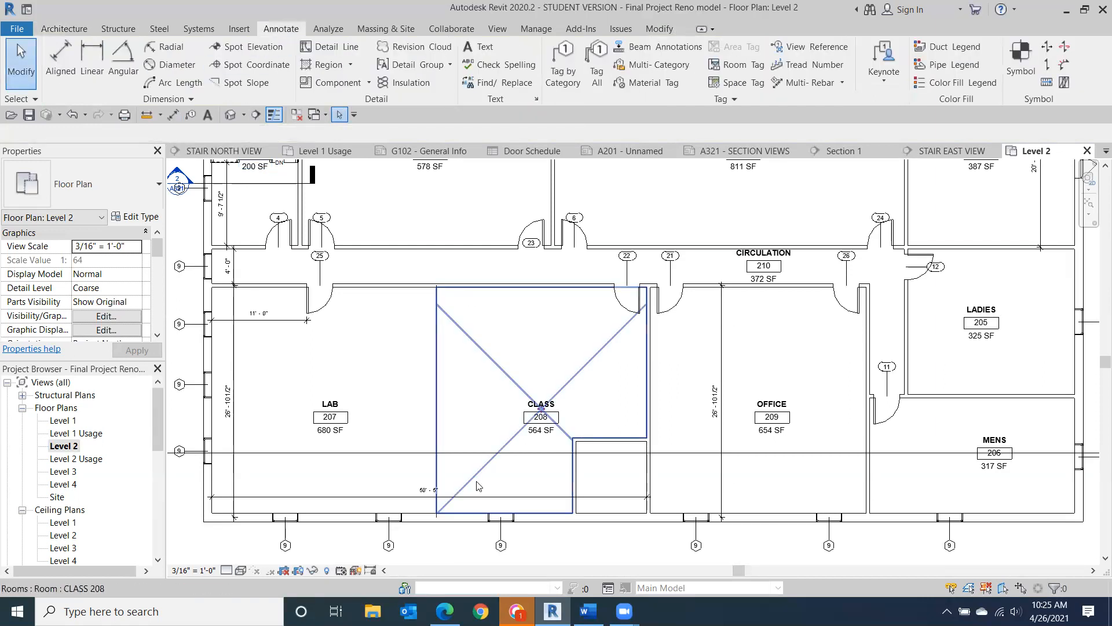
left_click(264, 491)
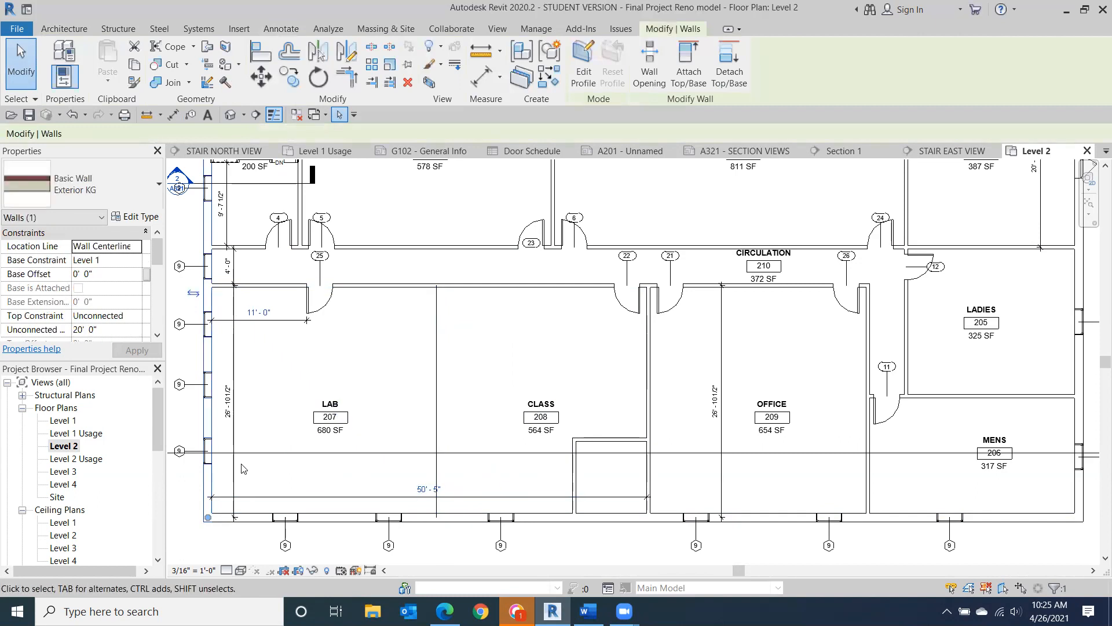
left_click(24, 61)
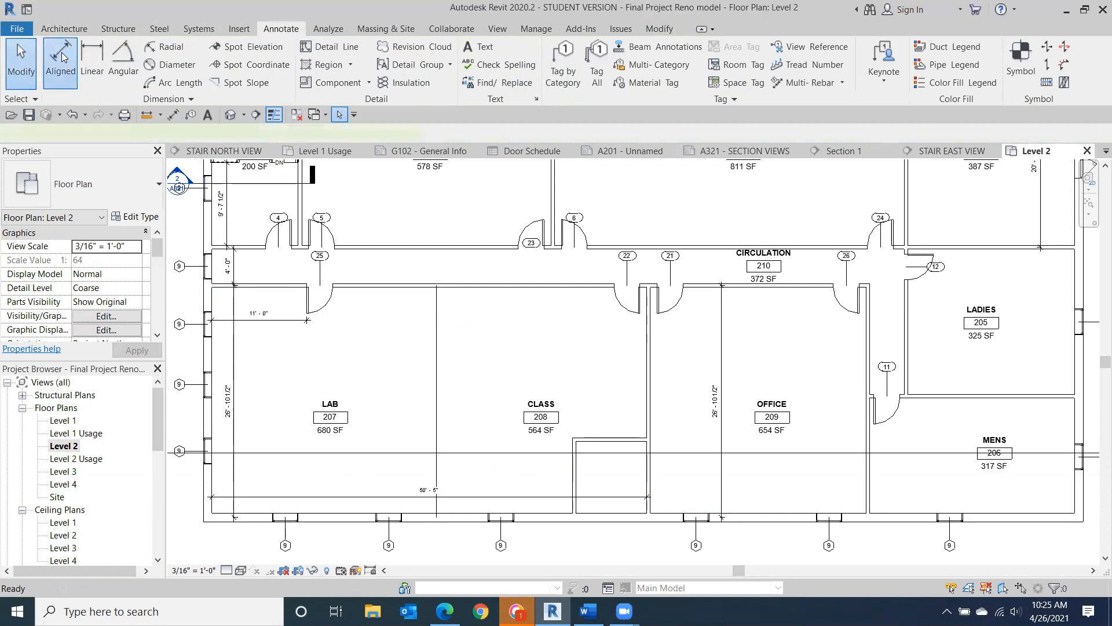
left_click(61, 57)
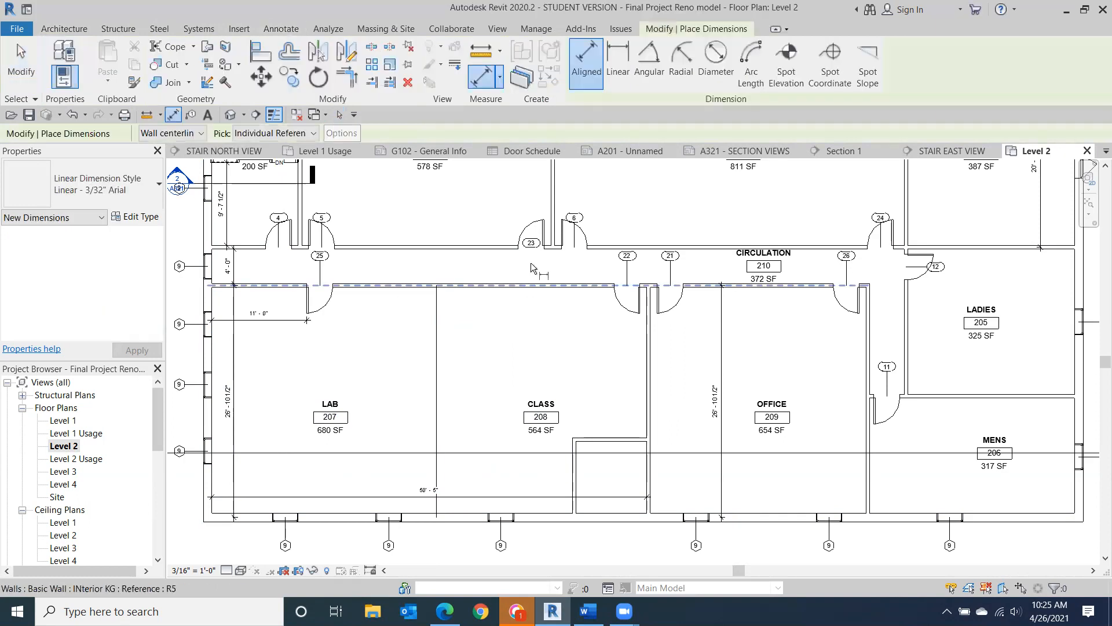
left_click(597, 287)
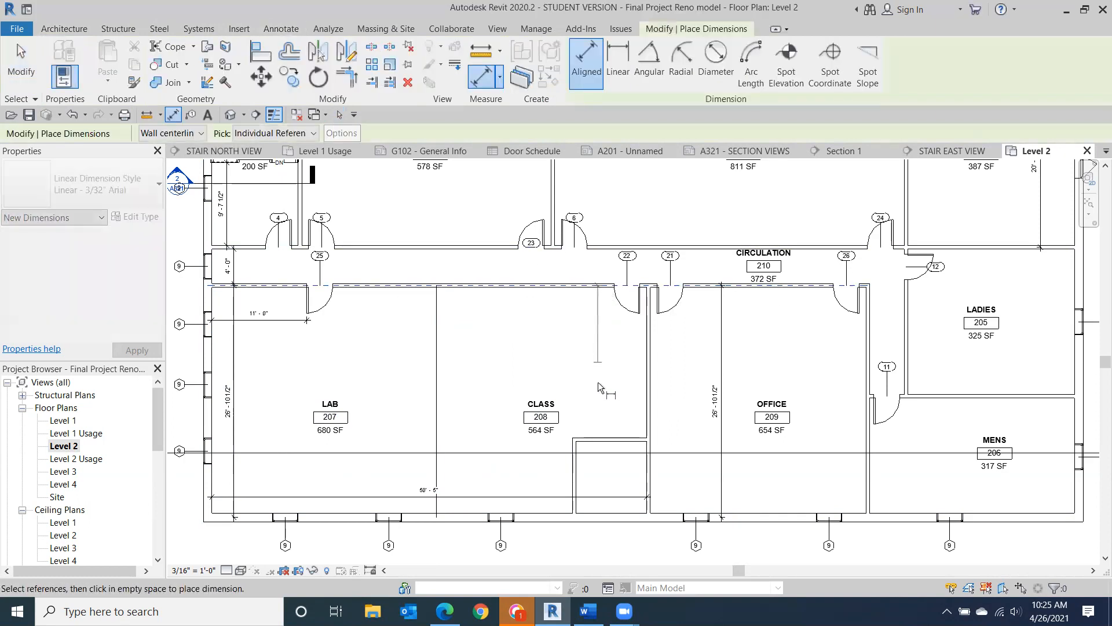
left_click(599, 441)
left_click(600, 429)
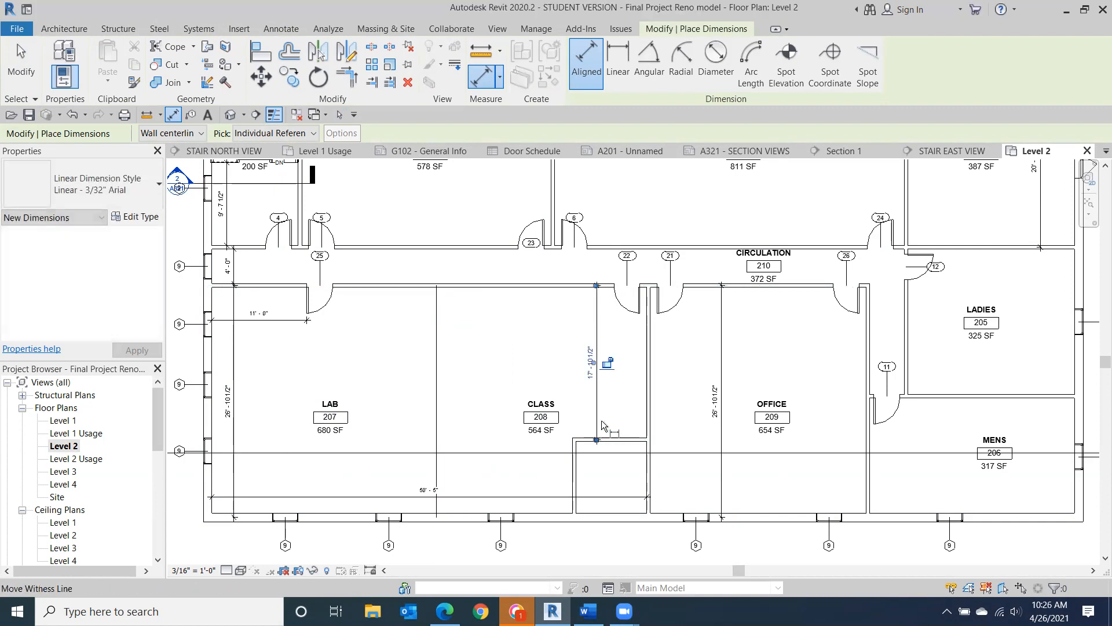
- Shift the witness lines of Class 208's new vertical dimension from the wall centerlines to the walls' lower faces
left_click(597, 285)
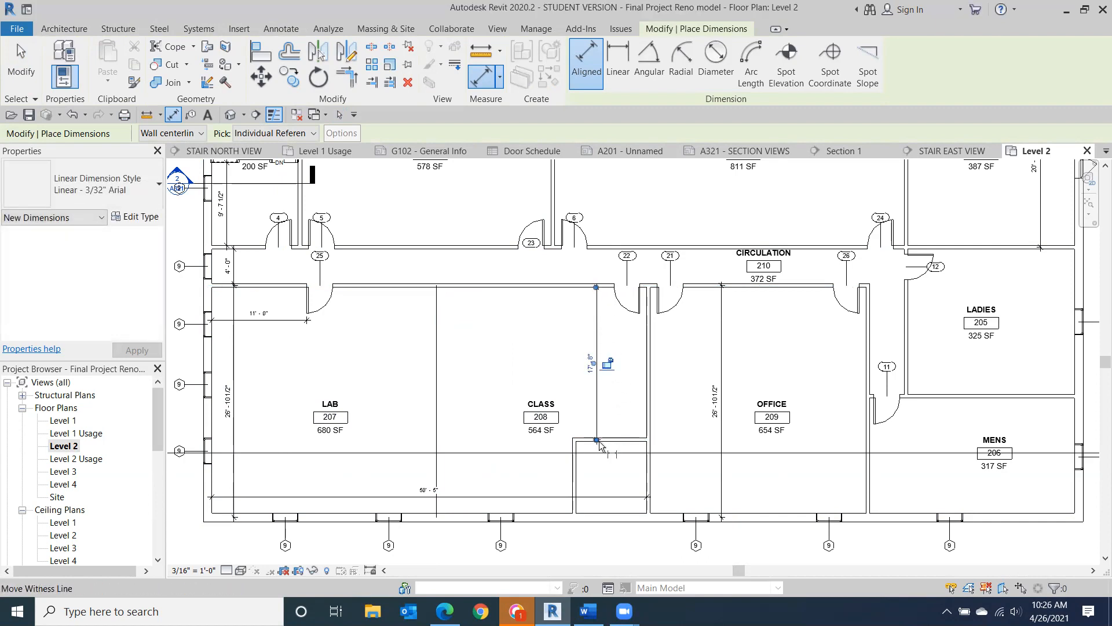
scroll(597, 441, "up", 3)
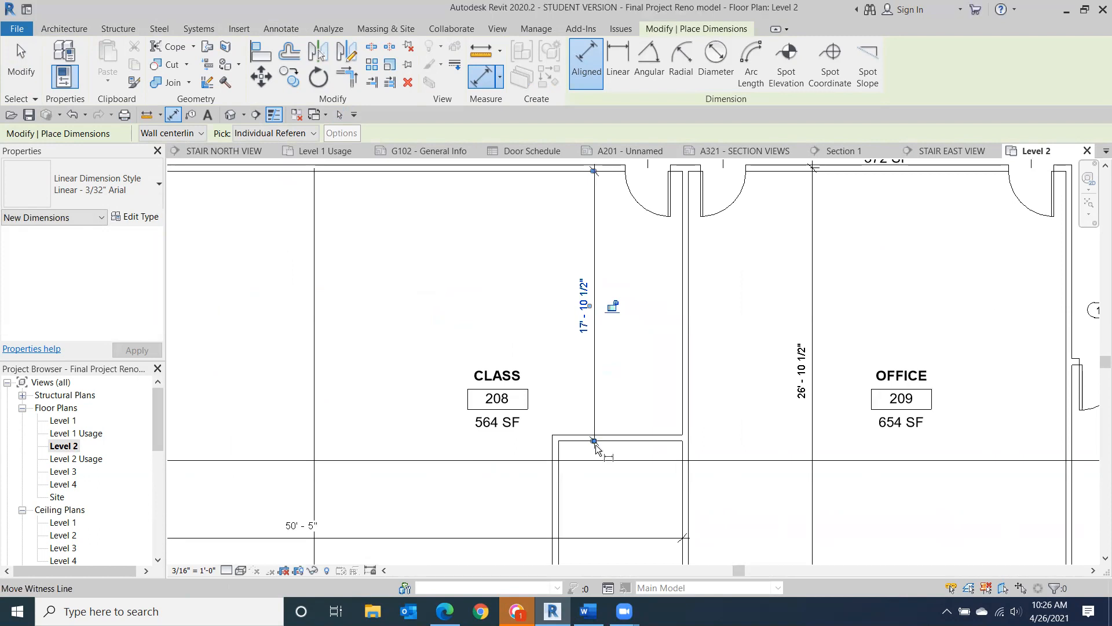
- Move the lower witness line of CLASS 208's vertical dimension to the classroom-side face of the small room's upper wall
left_click(593, 442)
middle_click_drag(604, 492, 540, 361)
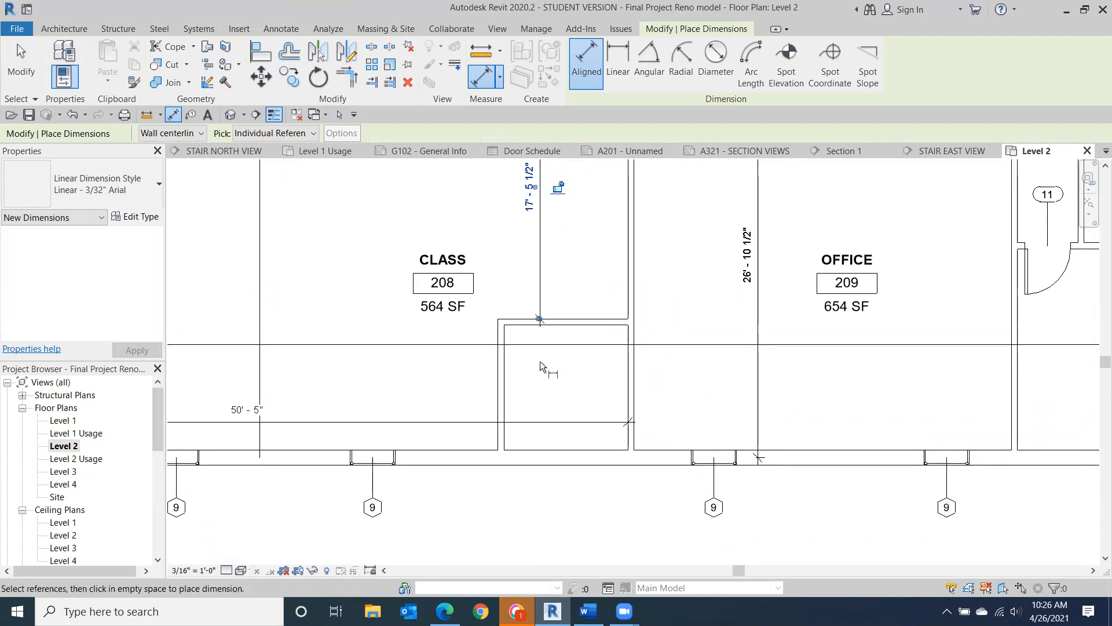
- Dimension the width above the small room, from its left wall's outer face to the near face of the partition shared with OFFICE 209
left_click(499, 333)
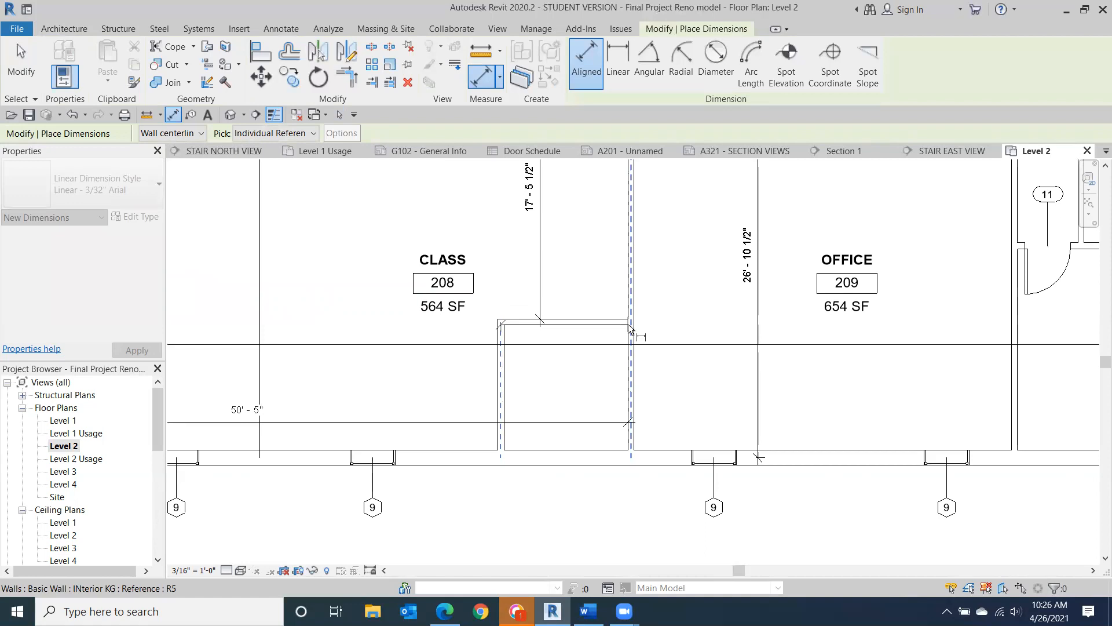
left_click(625, 311)
left_click(621, 310)
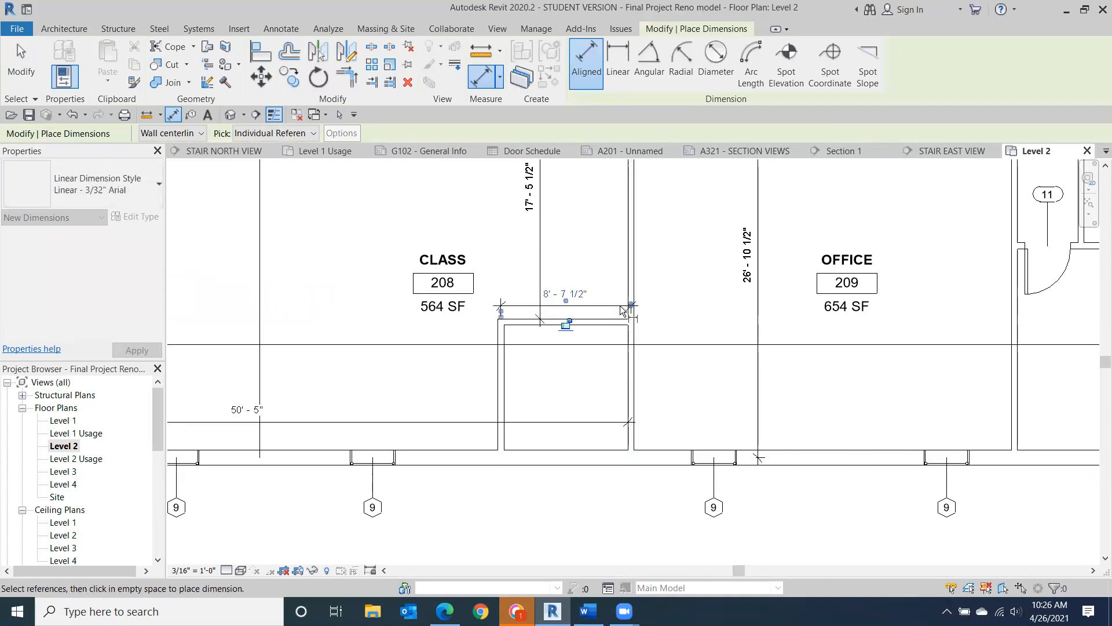
left_click_drag(501, 312, 506, 316)
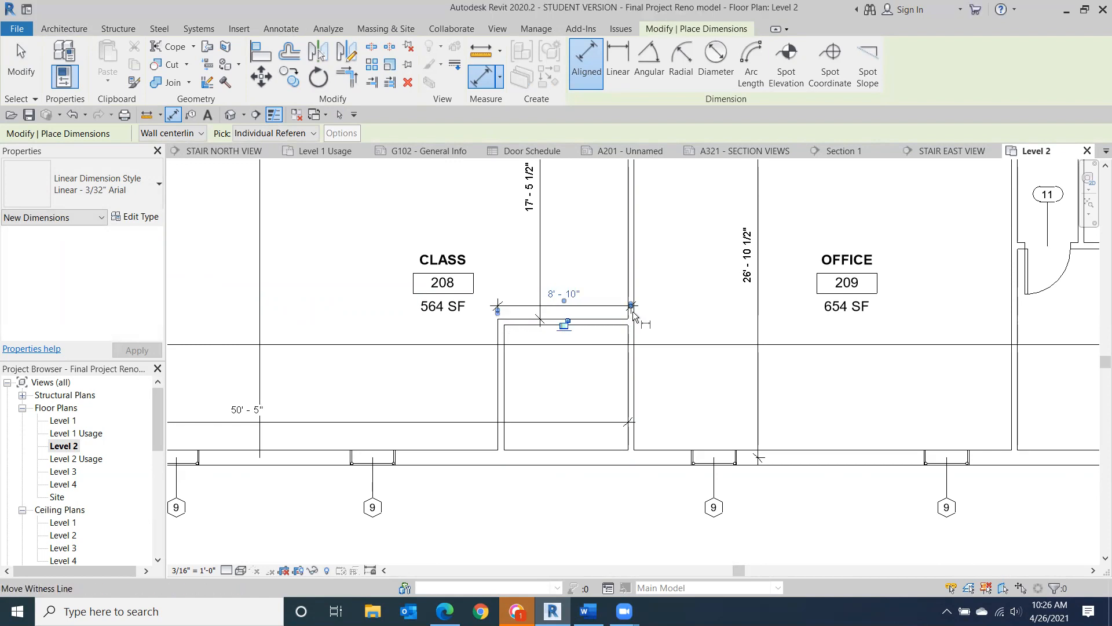
left_click_drag(633, 307, 628, 305)
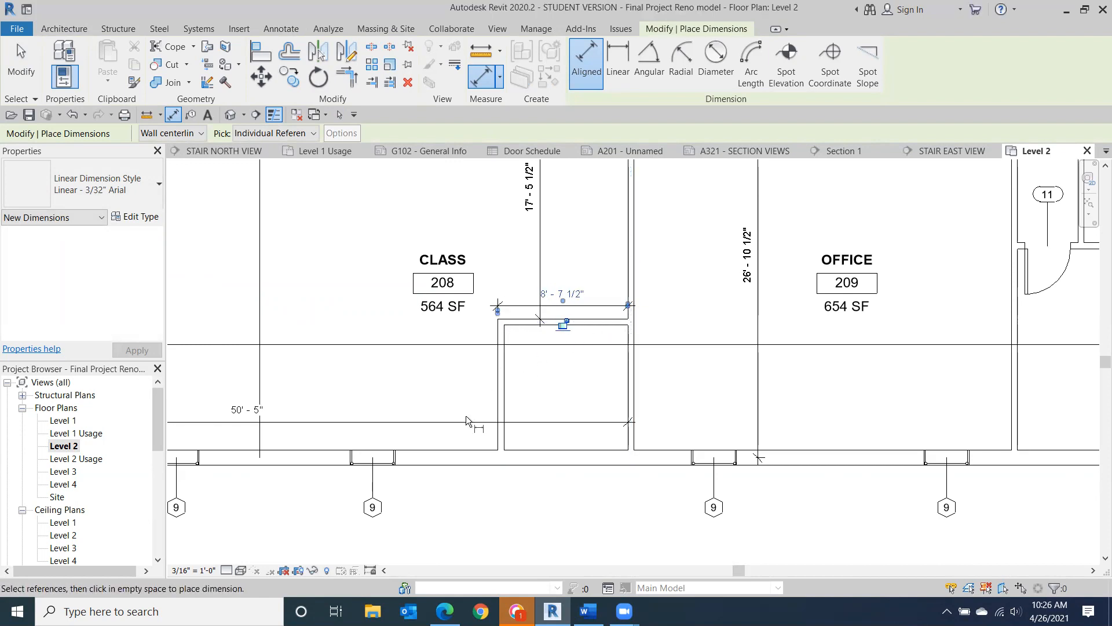
left_click(490, 459)
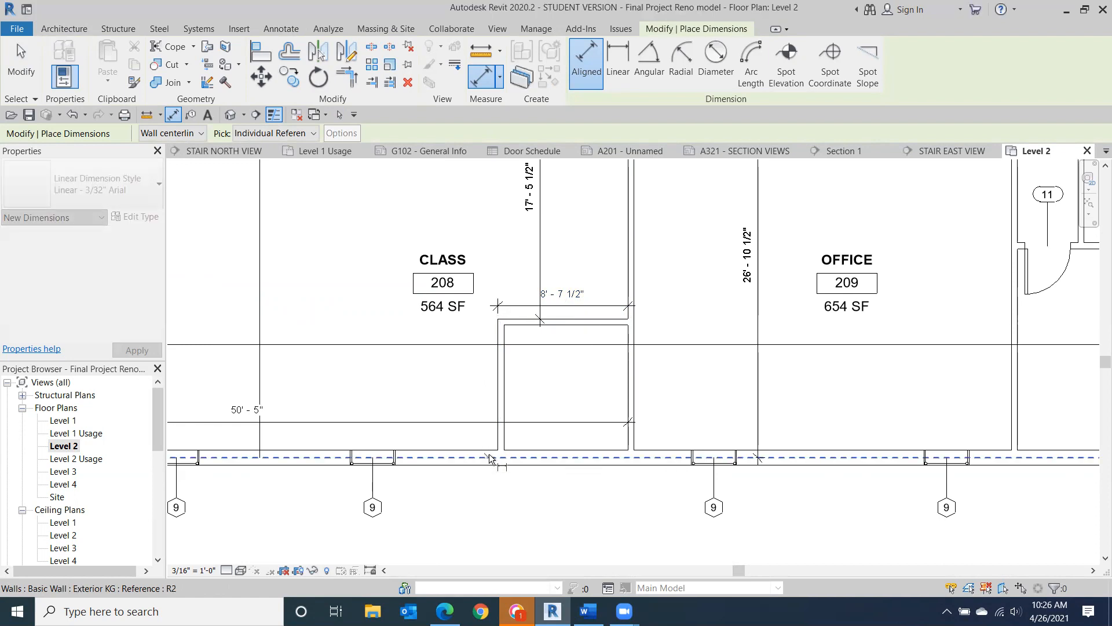
left_click(21, 60)
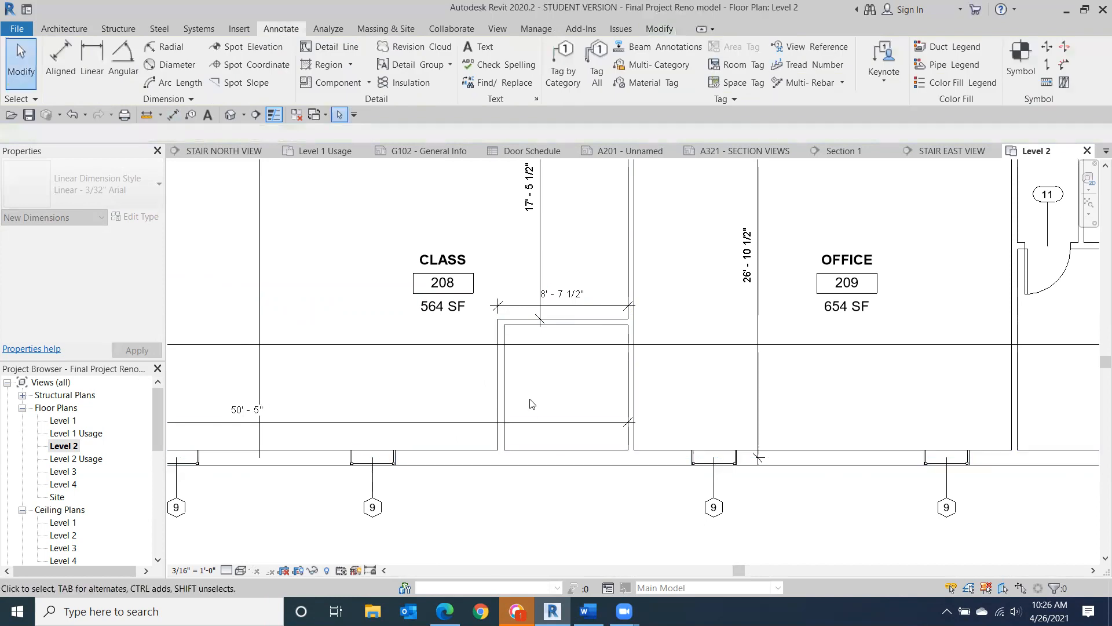
left_click(501, 406)
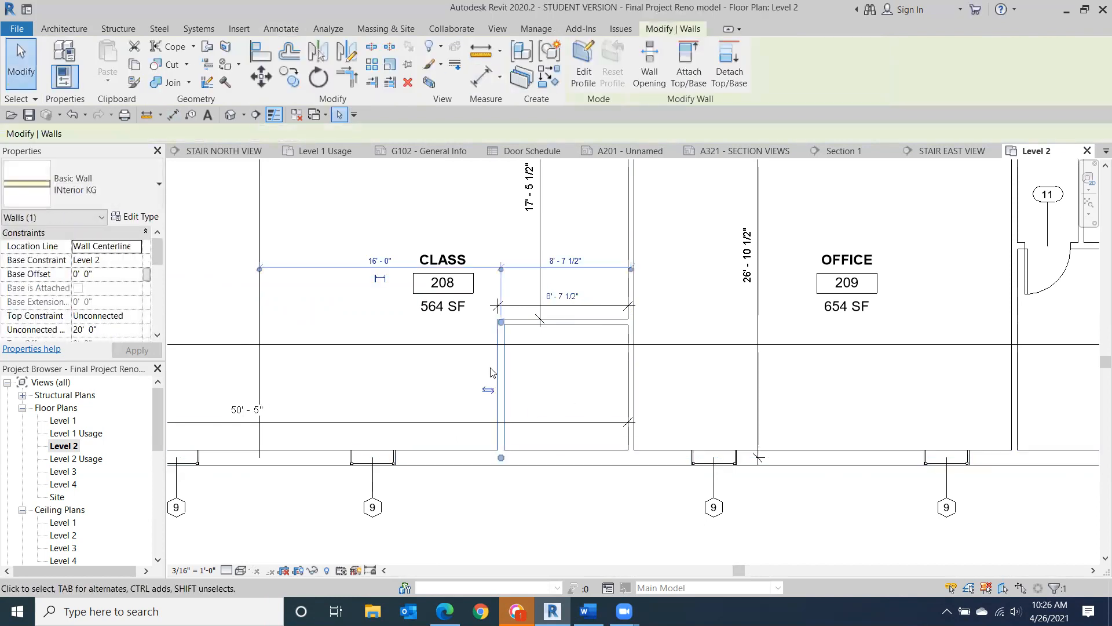
left_click(23, 68)
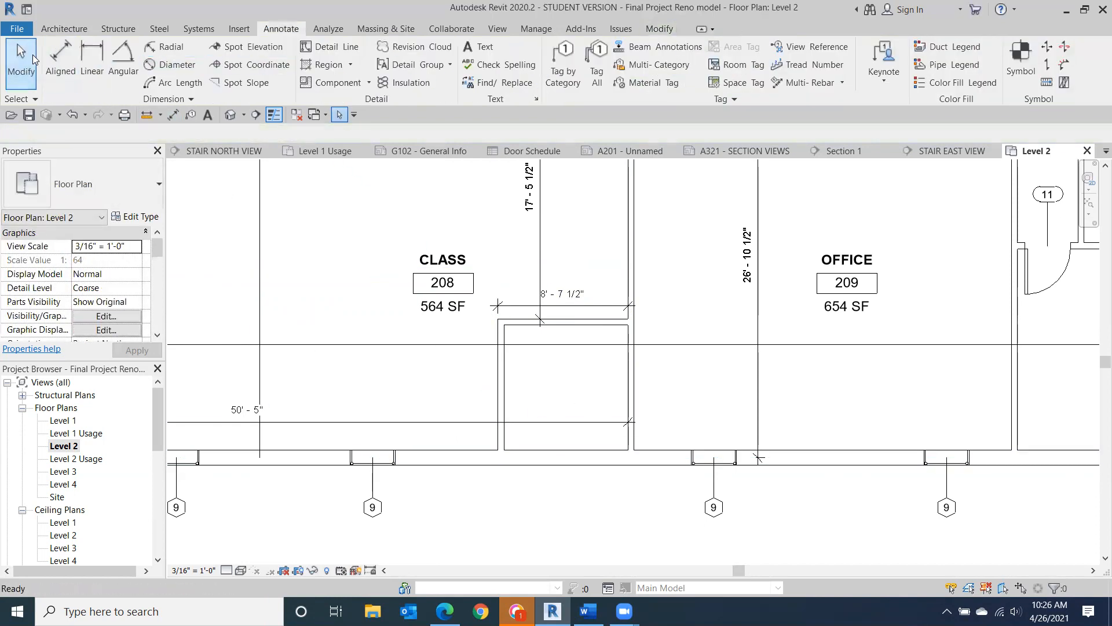
- Dimension the small room's inside width between its side-wall faces, and delete that dimension
left_click(58, 58)
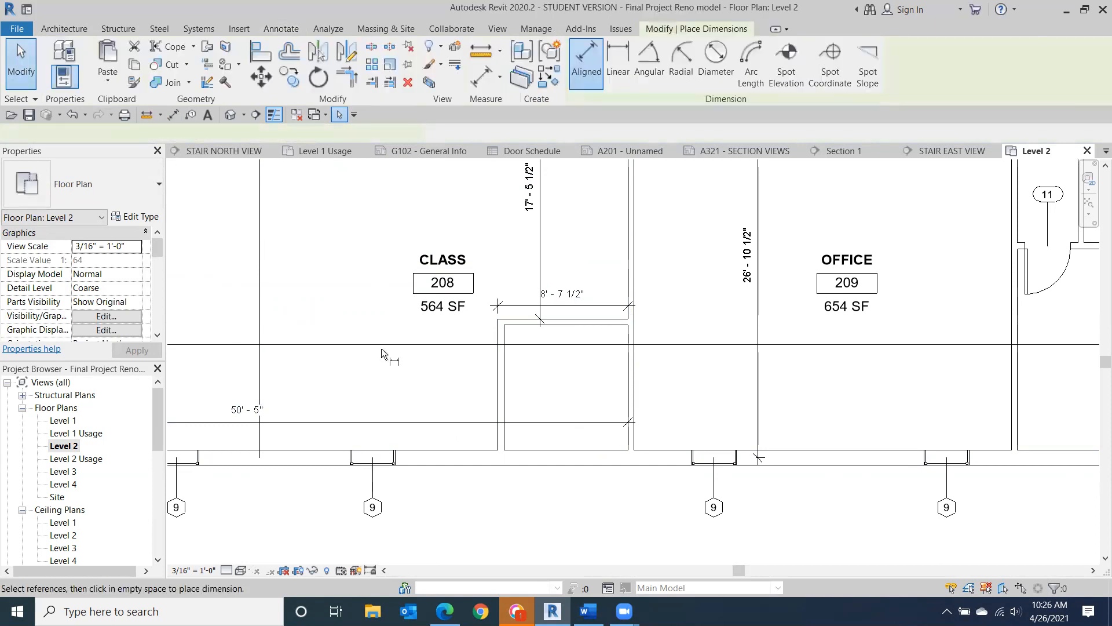
left_click(501, 414)
left_click(632, 416)
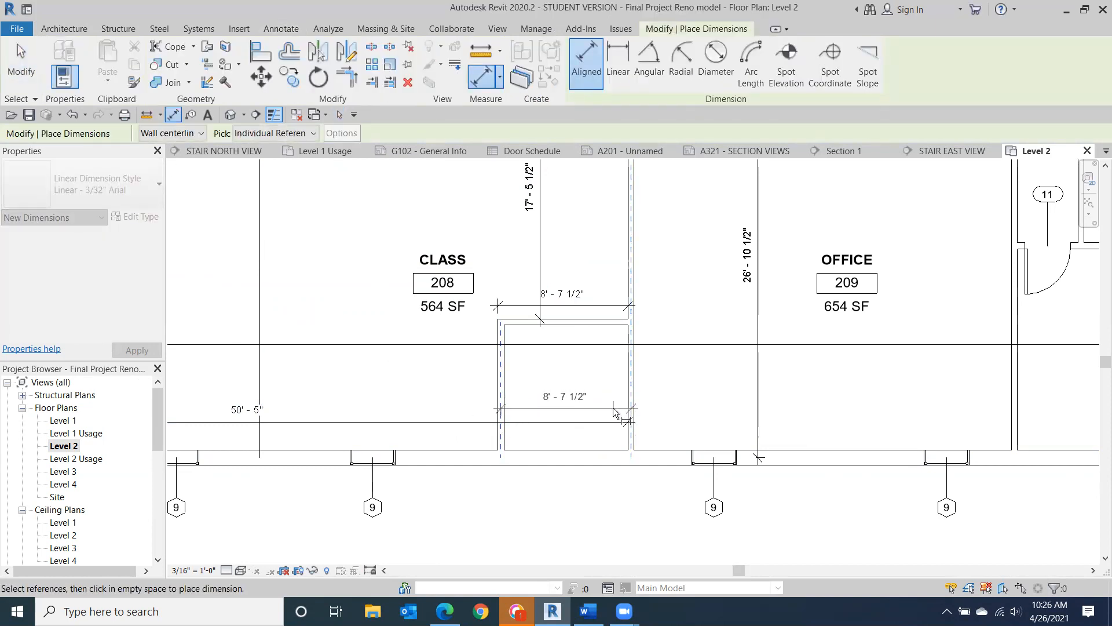
left_click(561, 410)
left_click_drag(501, 408, 504, 408)
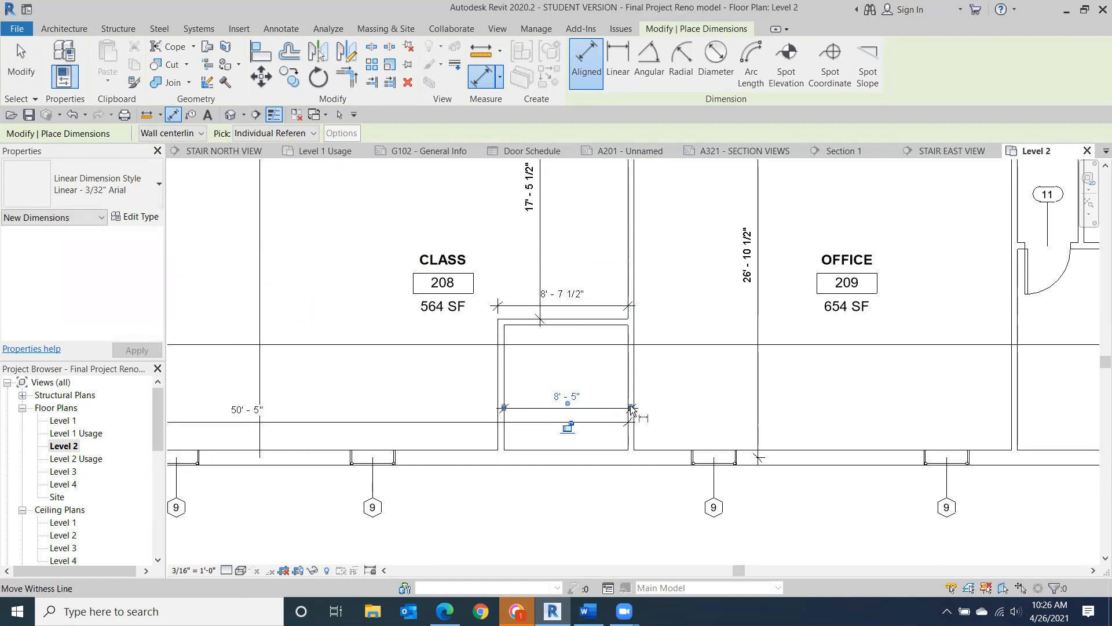
left_click_drag(631, 409, 630, 425)
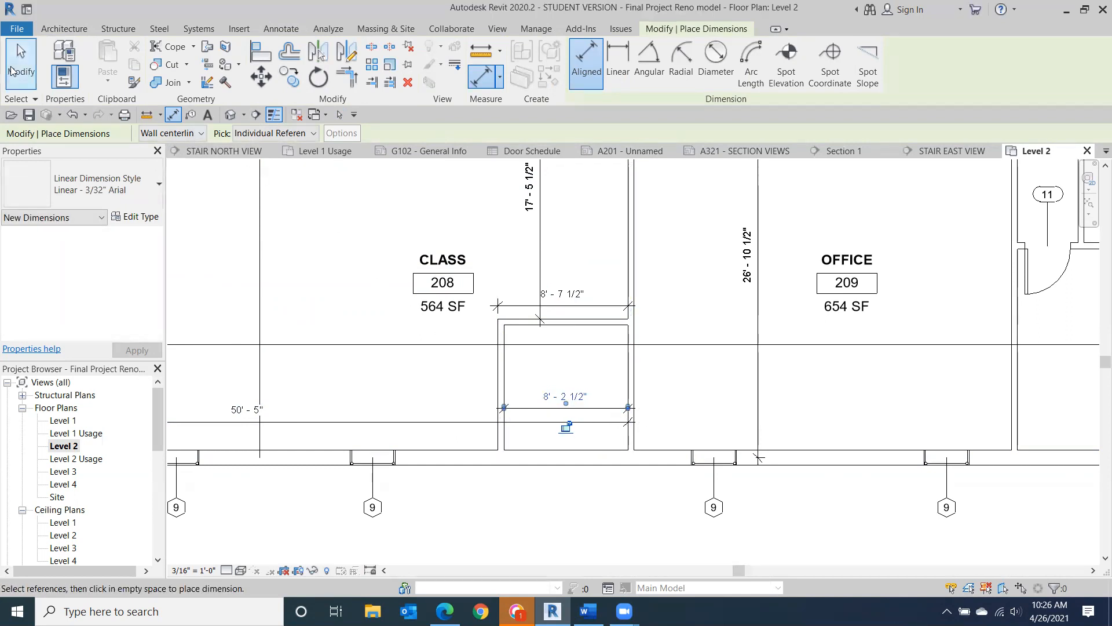
left_click(12, 70)
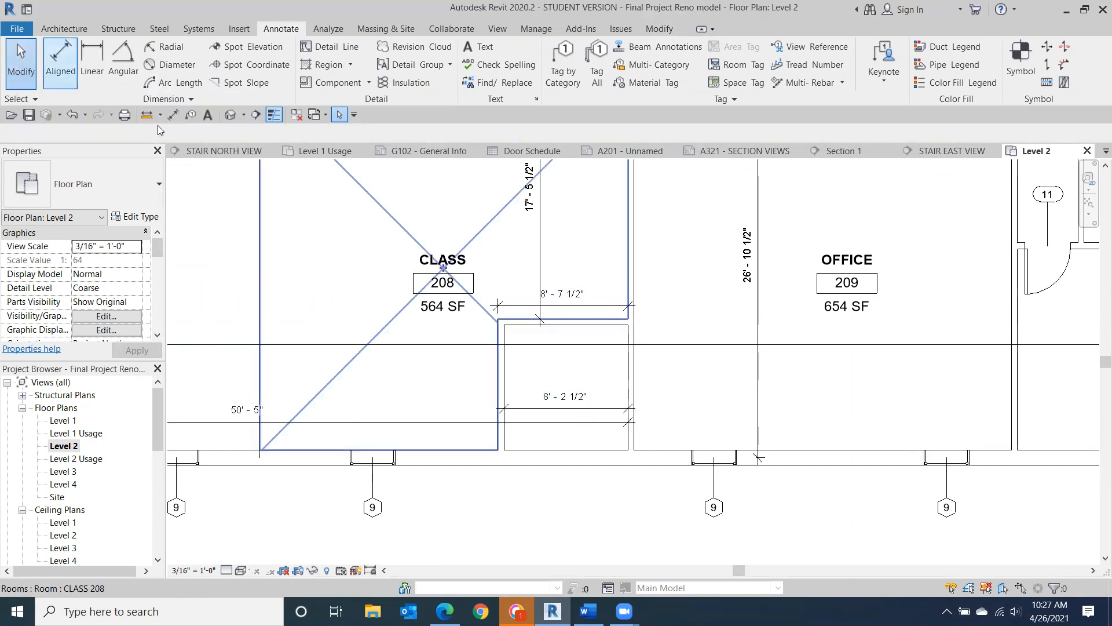
left_click(558, 409)
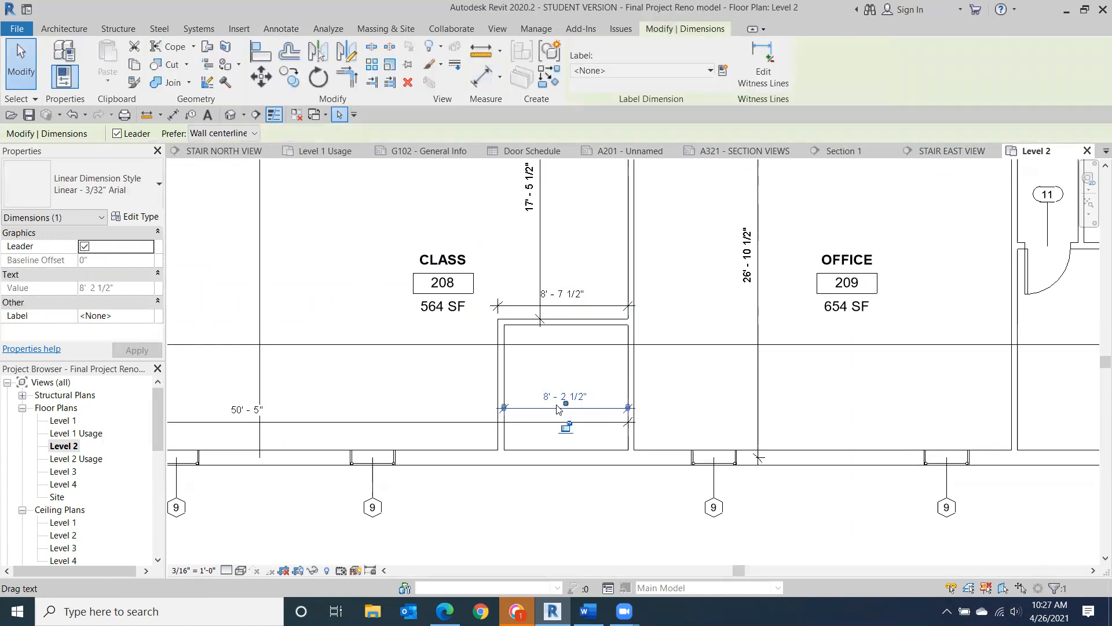
key("Delete")
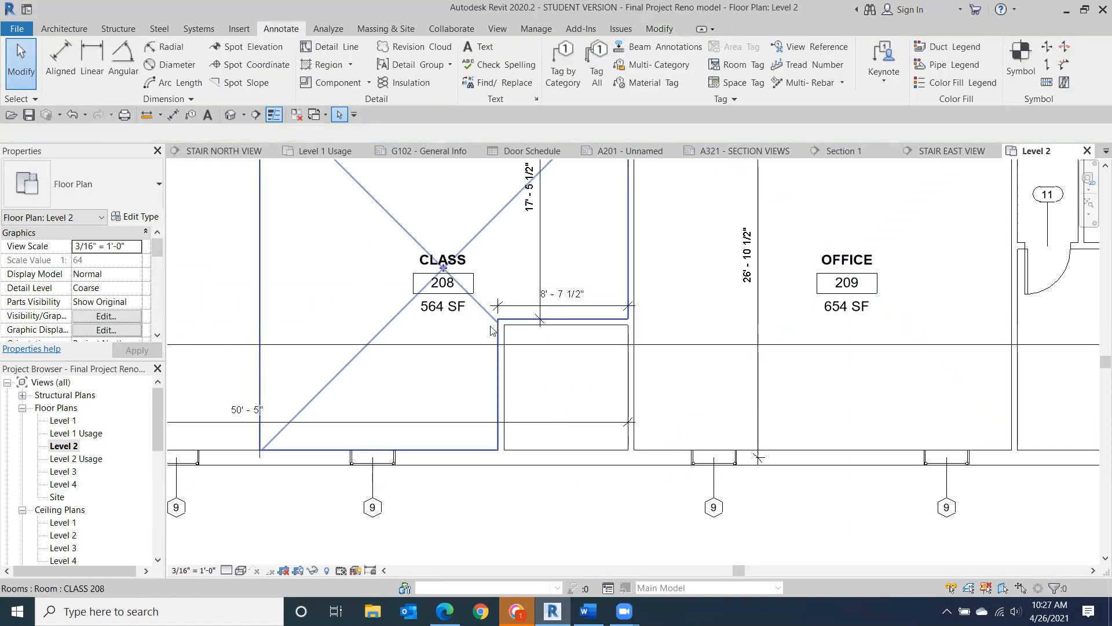
- Add an aligned dimension for the small room's inside depth, from the exterior wall's inner face to the upper wall's inner face
key("d")
key("i")
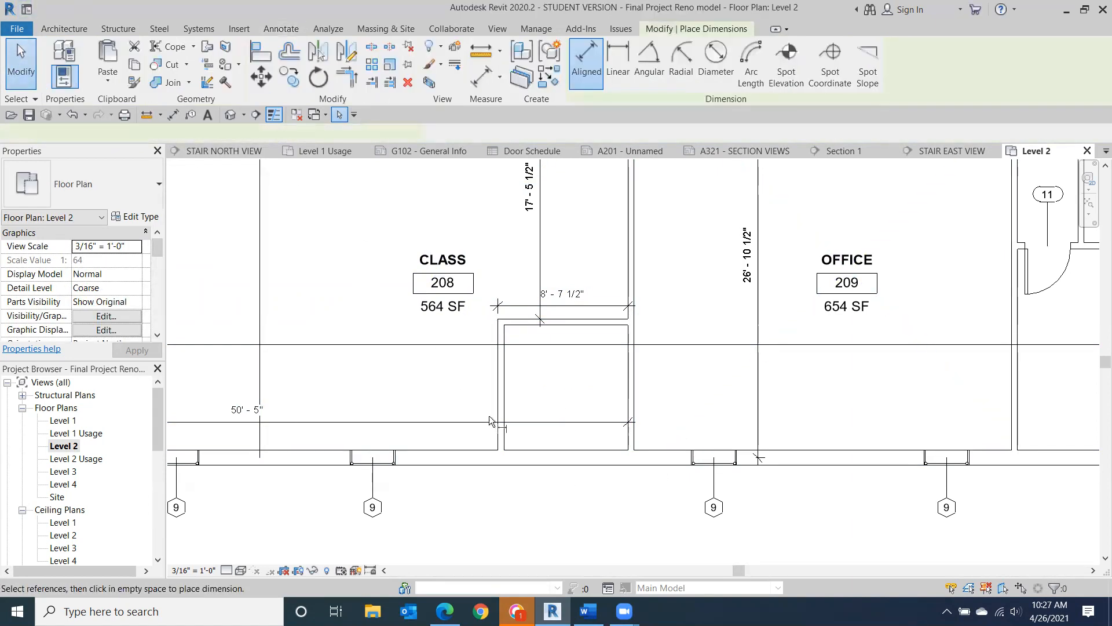
left_click(522, 454)
left_click(525, 323)
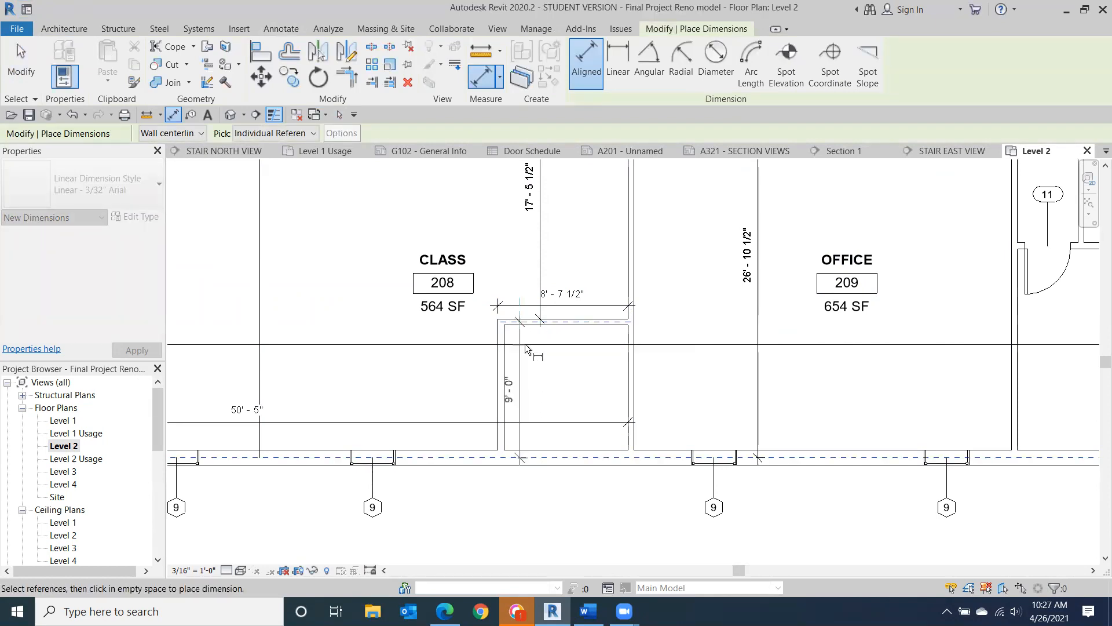
left_click(544, 352)
left_click_drag(540, 458, 537, 457)
left_click(540, 461)
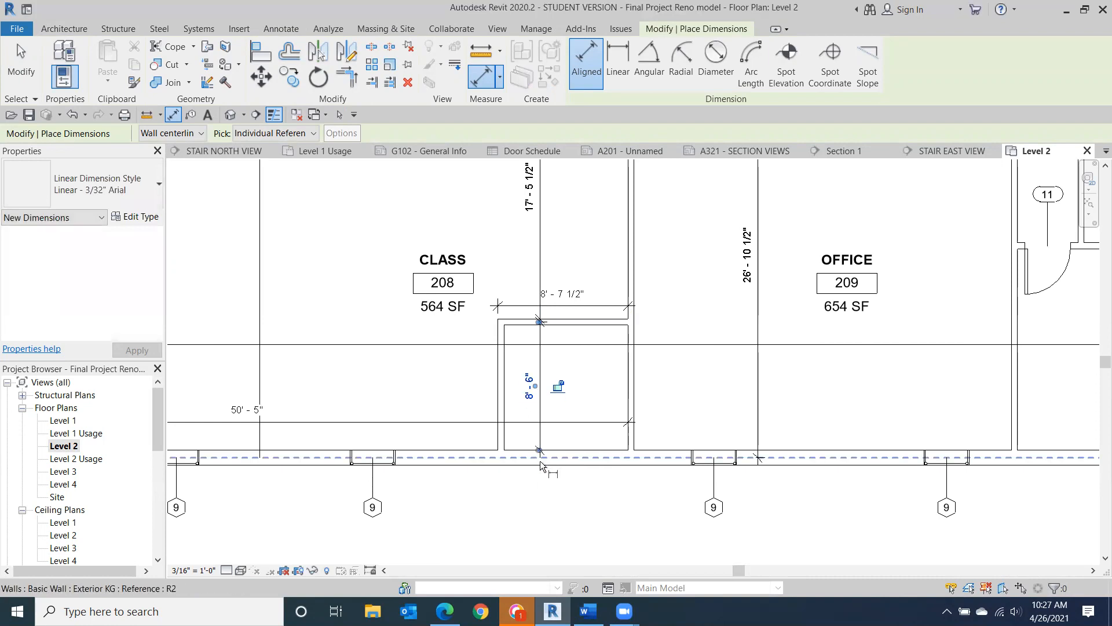
left_click(542, 321)
left_click(21, 58)
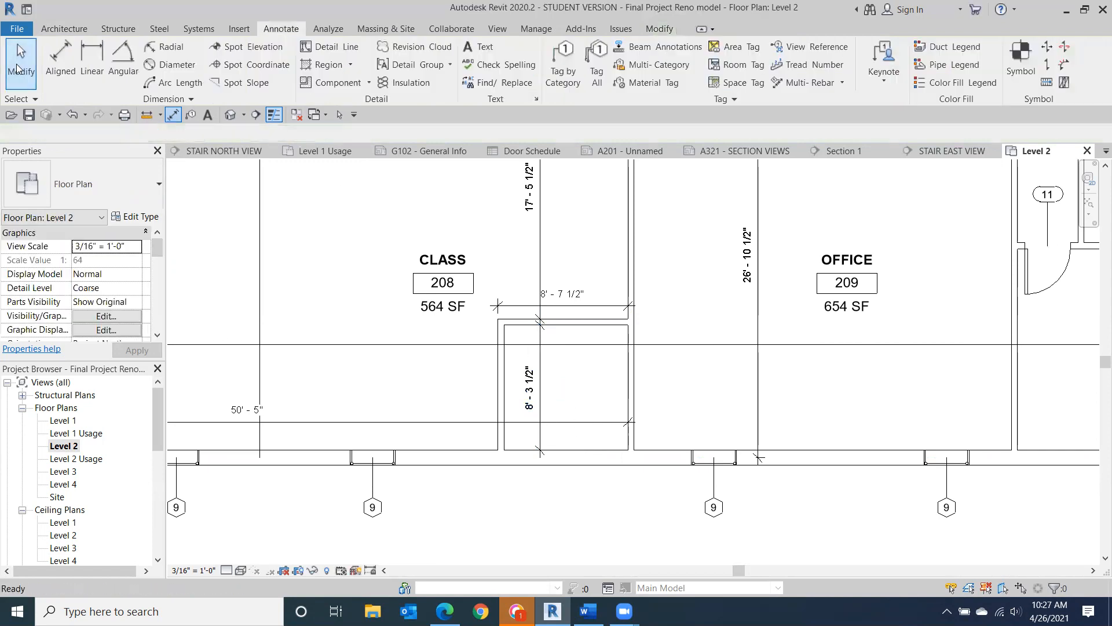
- Move CLASS 208's 17' - 5 1/2" vertical dimension over beside the partition shared with OFFICE 209
scroll(628, 374, "up", 2)
middle_click_drag(628, 375, 526, 374)
scroll(573, 495, "down", 1)
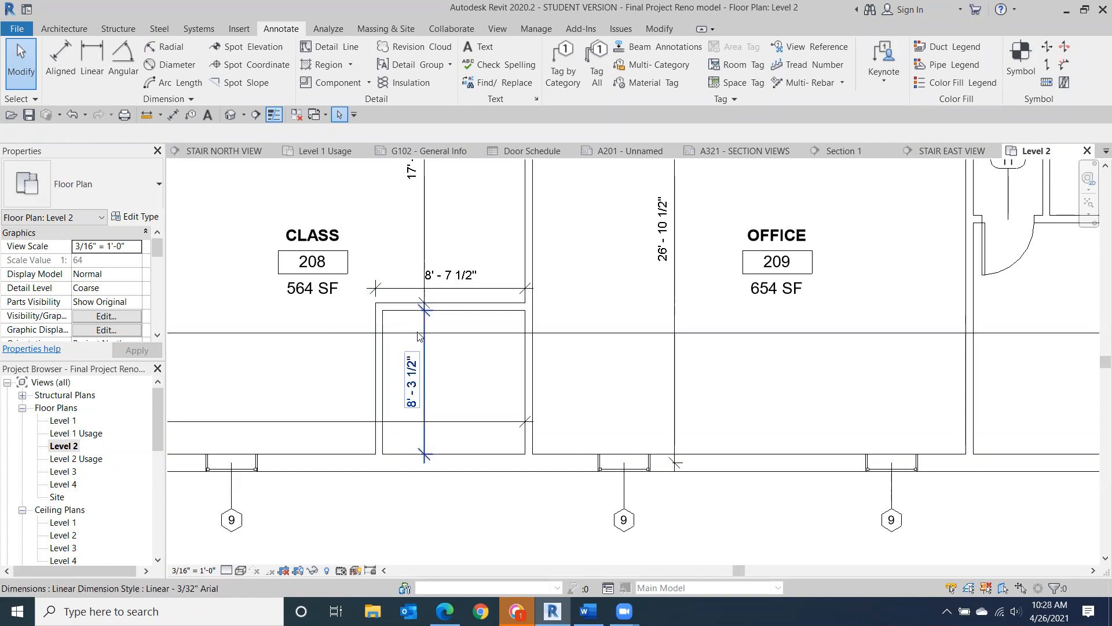
middle_click_drag(463, 279, 445, 423)
scroll(432, 332, "down", 5)
scroll(418, 256, "up", 2)
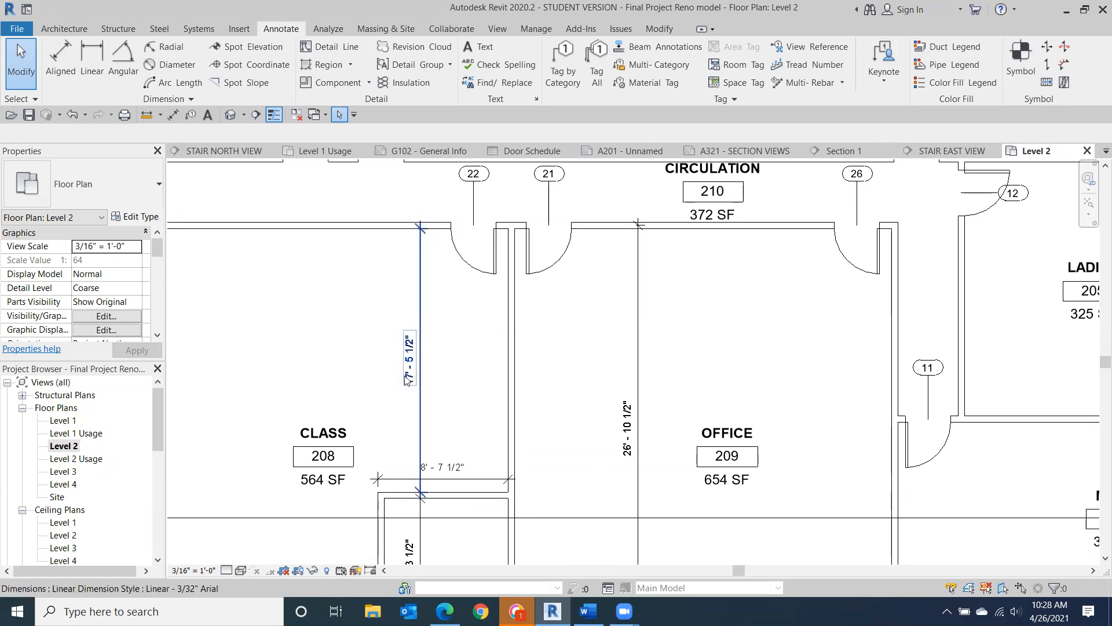
left_click(420, 411)
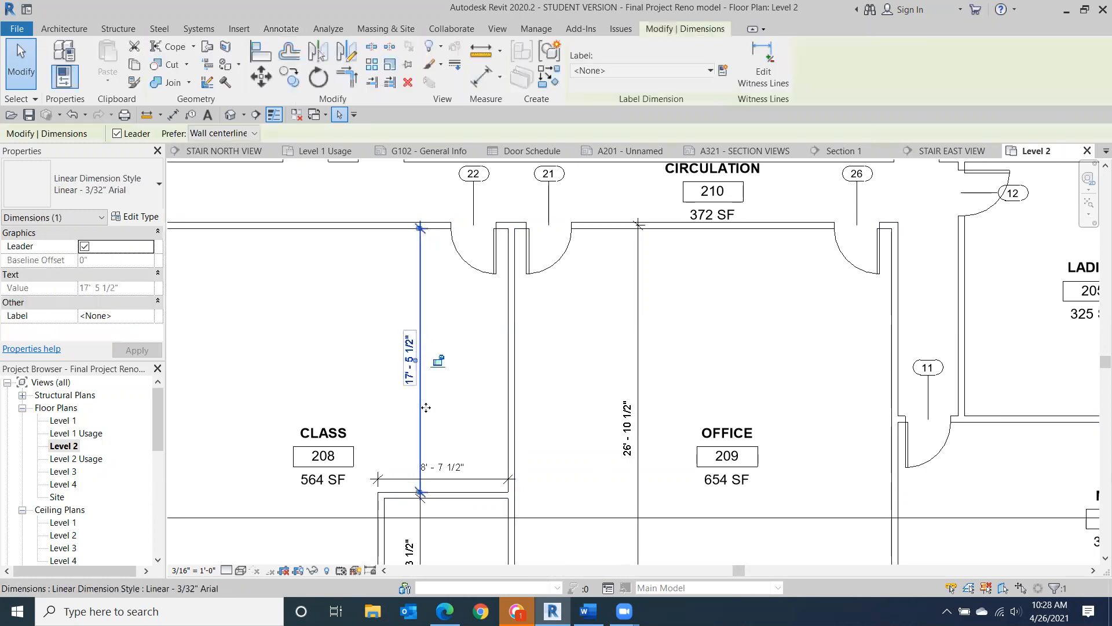
left_click_drag(422, 411, 502, 426)
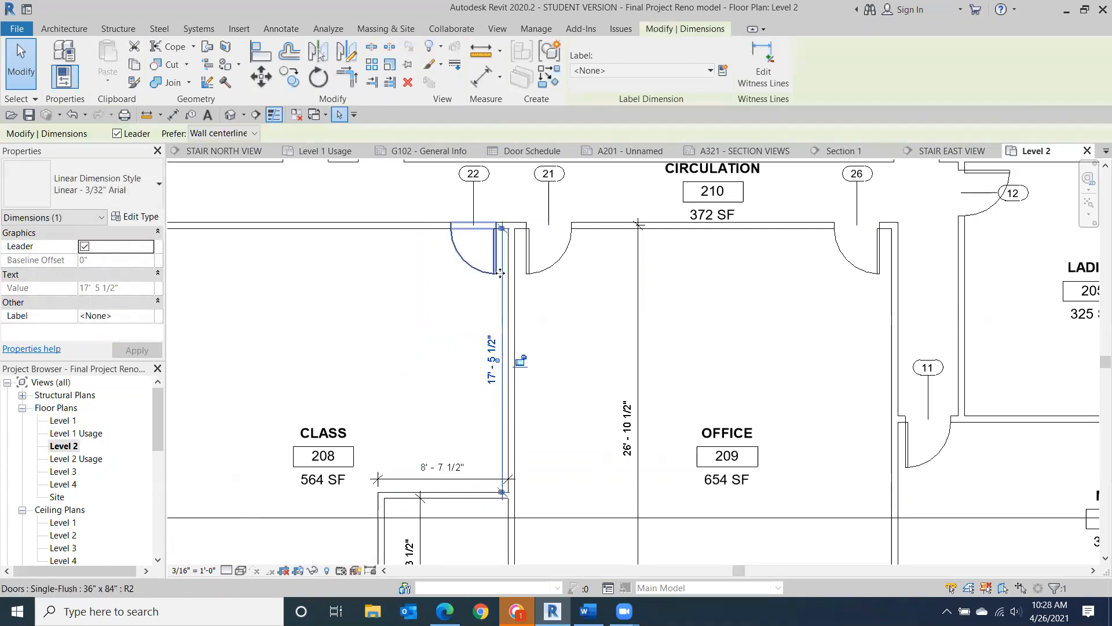
- Move the small room's 8' - 3 1/2" depth dimension against the partition, in line with the classroom's vertical dimension
middle_click_drag(438, 400, 435, 284)
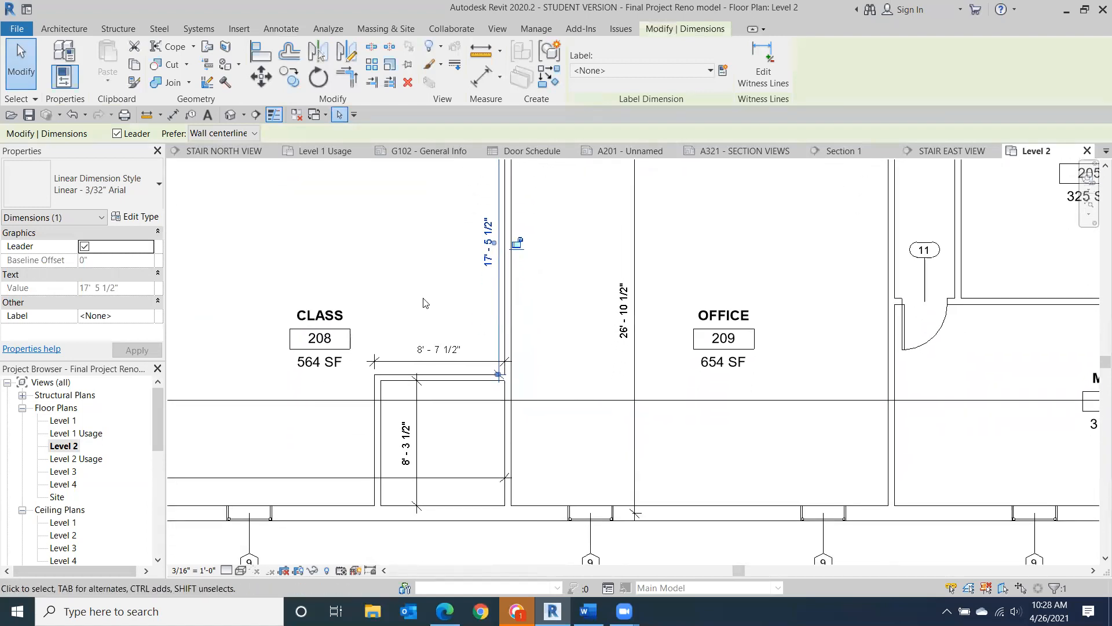
scroll(419, 462, "up", 1)
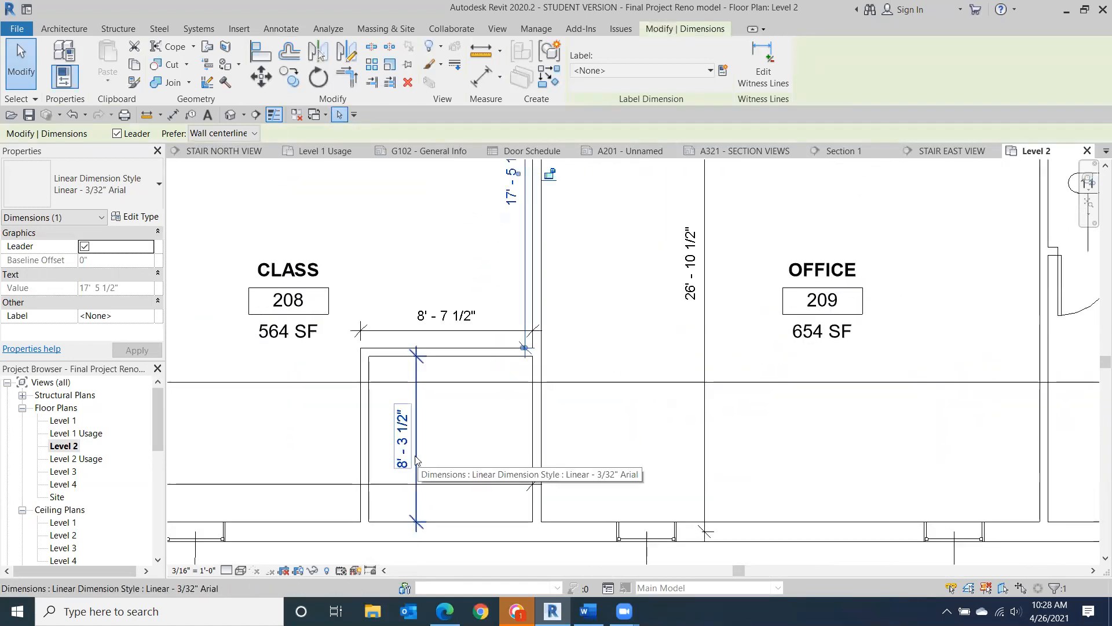
left_click_drag(415, 461, 524, 467)
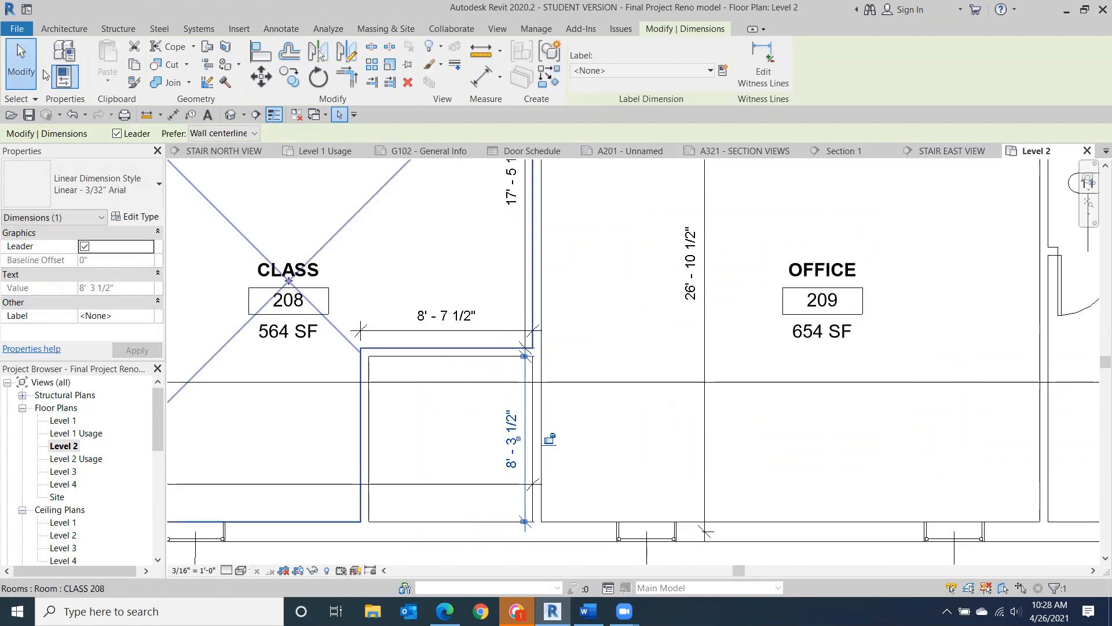
- Delete the 8' - 7 1/2" width dimension above the small room
middle_click_drag(474, 332, 471, 253)
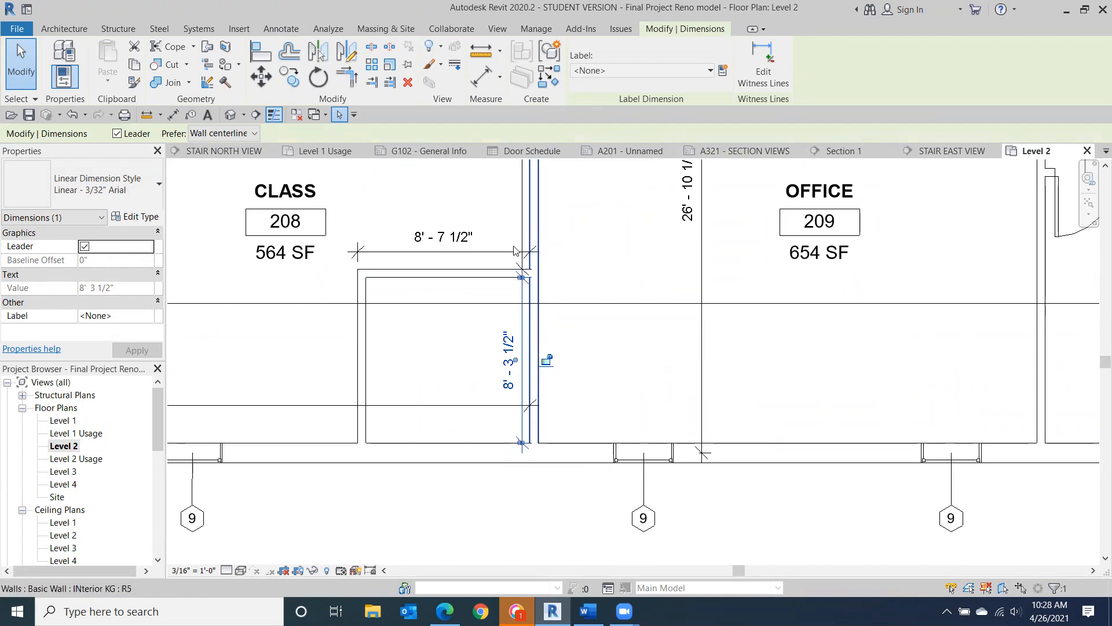
left_click(391, 253)
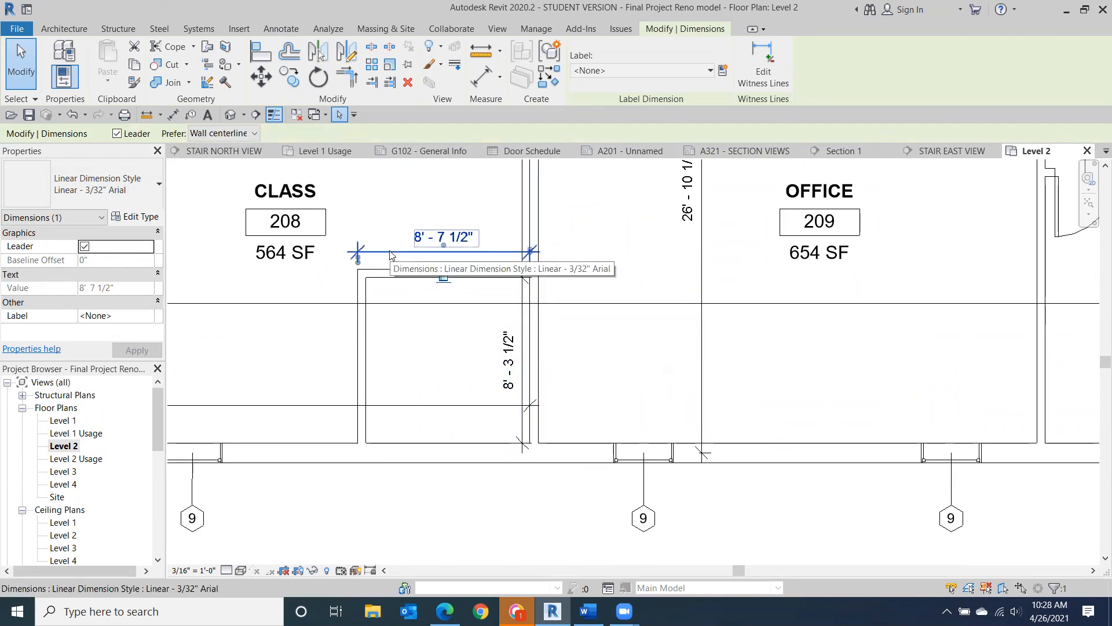
key("Delete")
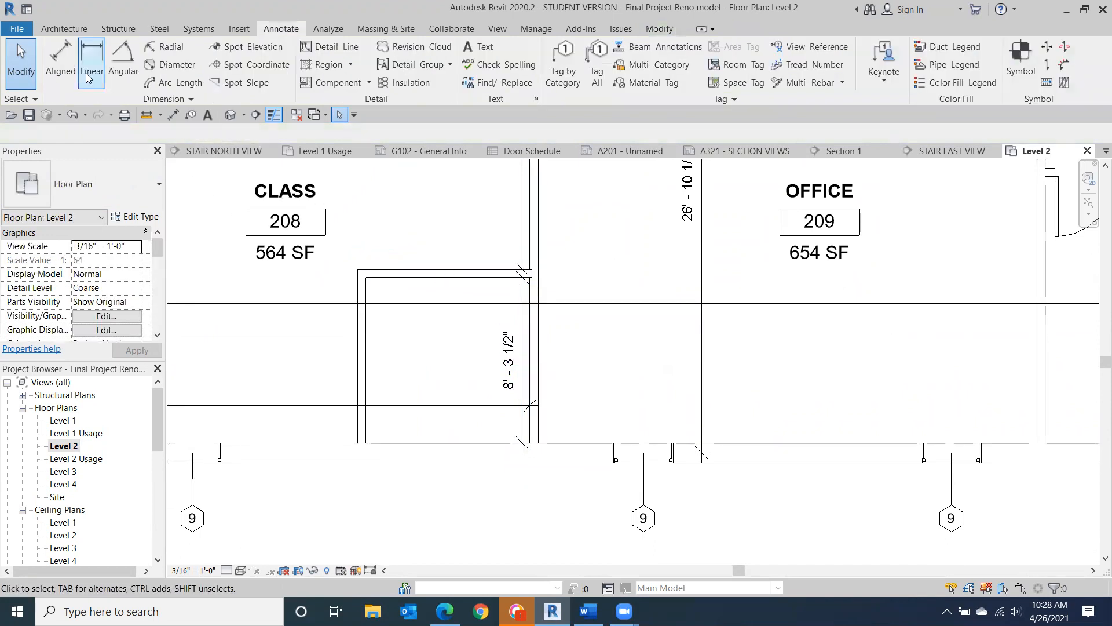
- Add an aligned dimension across the small room's width, between its side wall and the partition shared with OFFICE 209
left_click(61, 68)
scroll(489, 297, "up", 1)
scroll(488, 297, "up", 1)
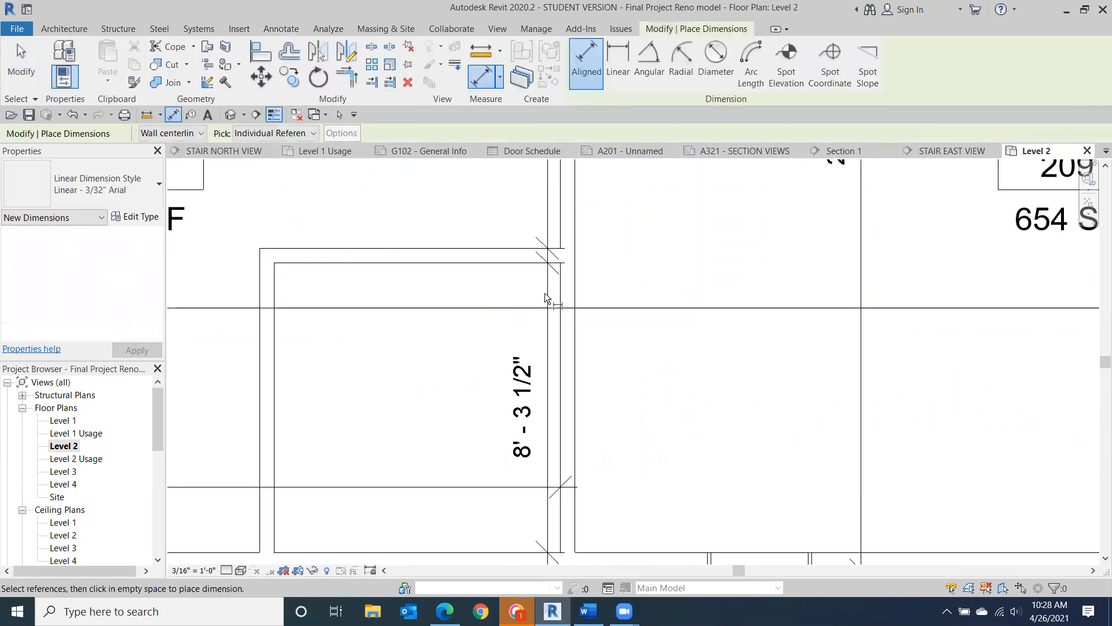
left_click(568, 292)
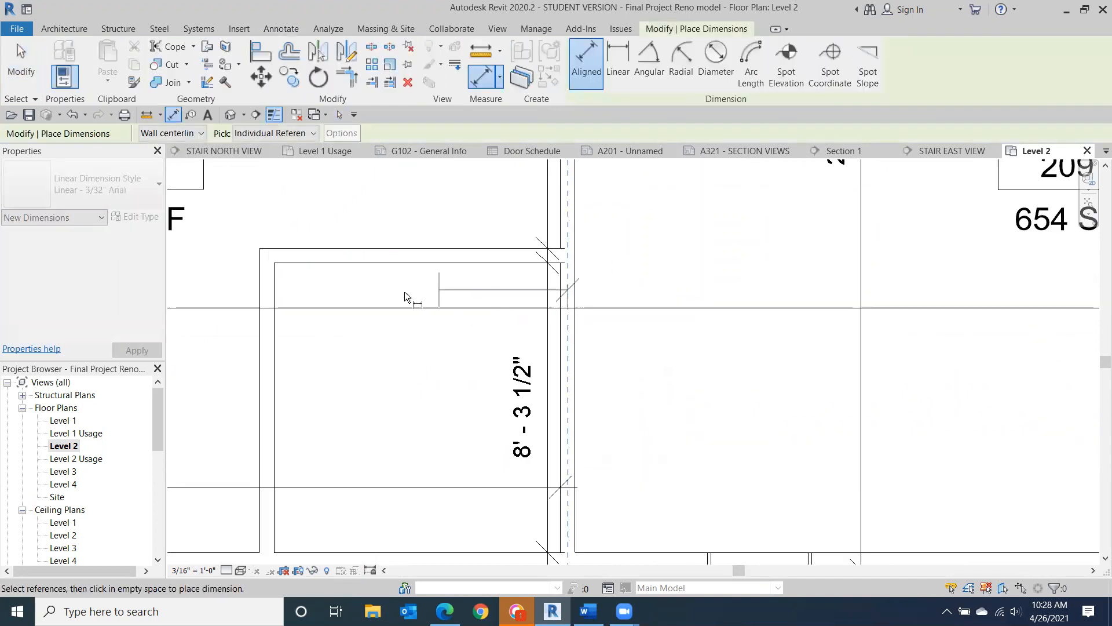
left_click(268, 294)
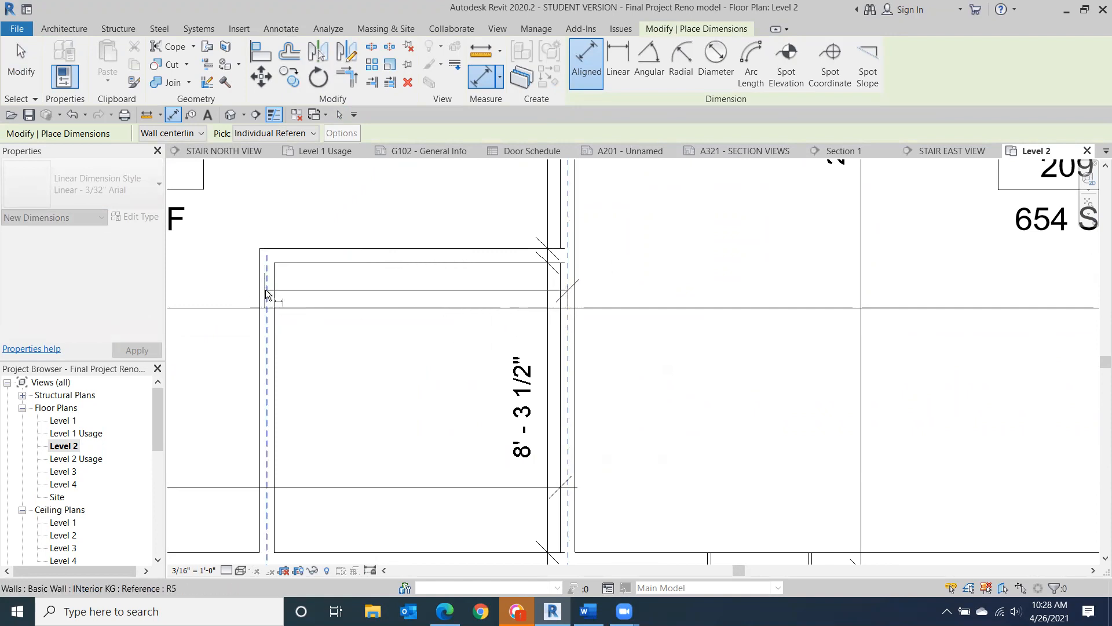
left_click(294, 292)
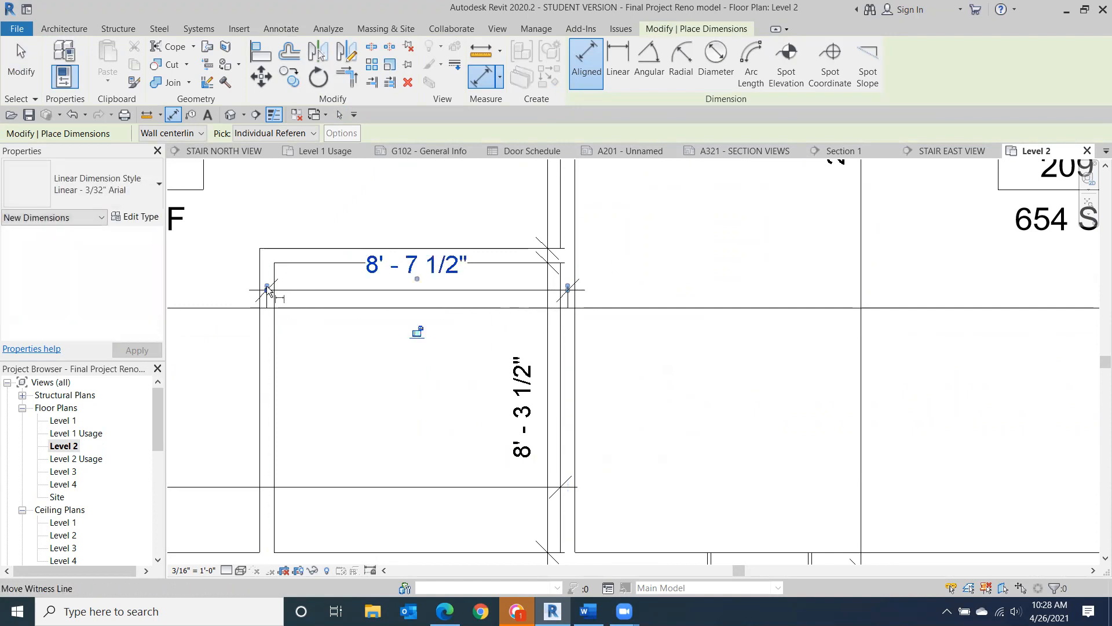
- Shift both witness lines of the small room's width dimension from the wall centerlines to the inner wall faces
left_click_drag(267, 288, 274, 287)
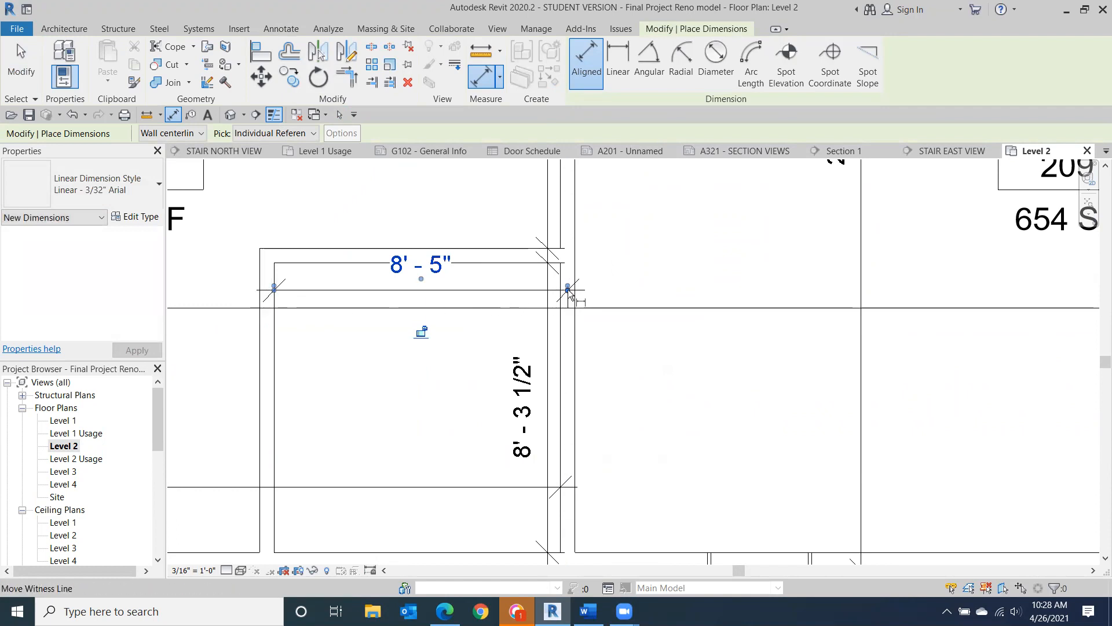
left_click_drag(568, 289, 561, 289)
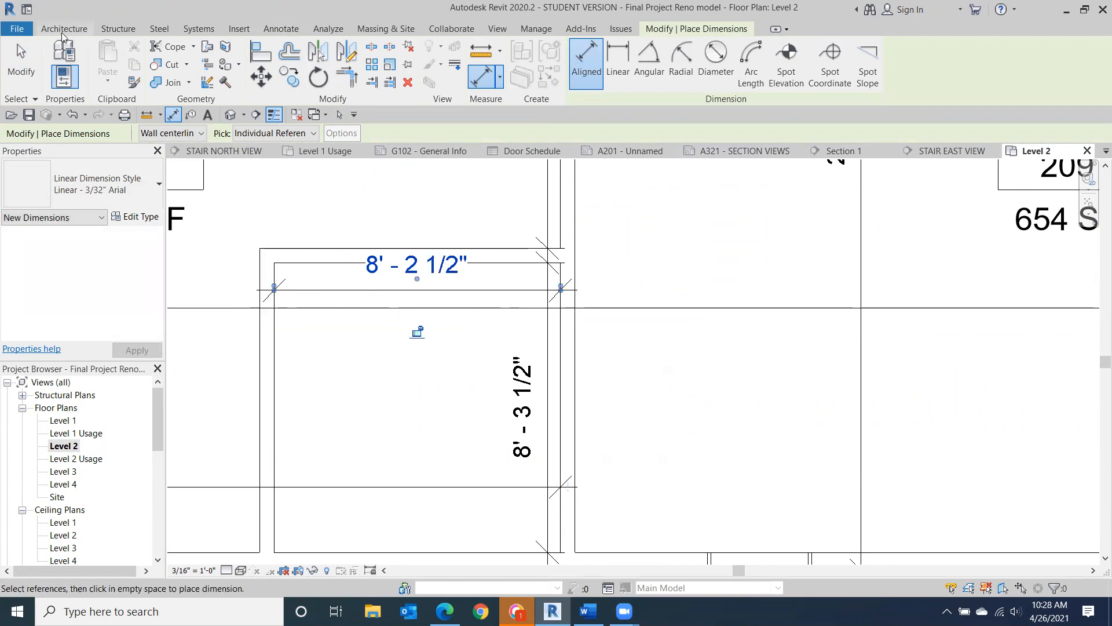
left_click(20, 58)
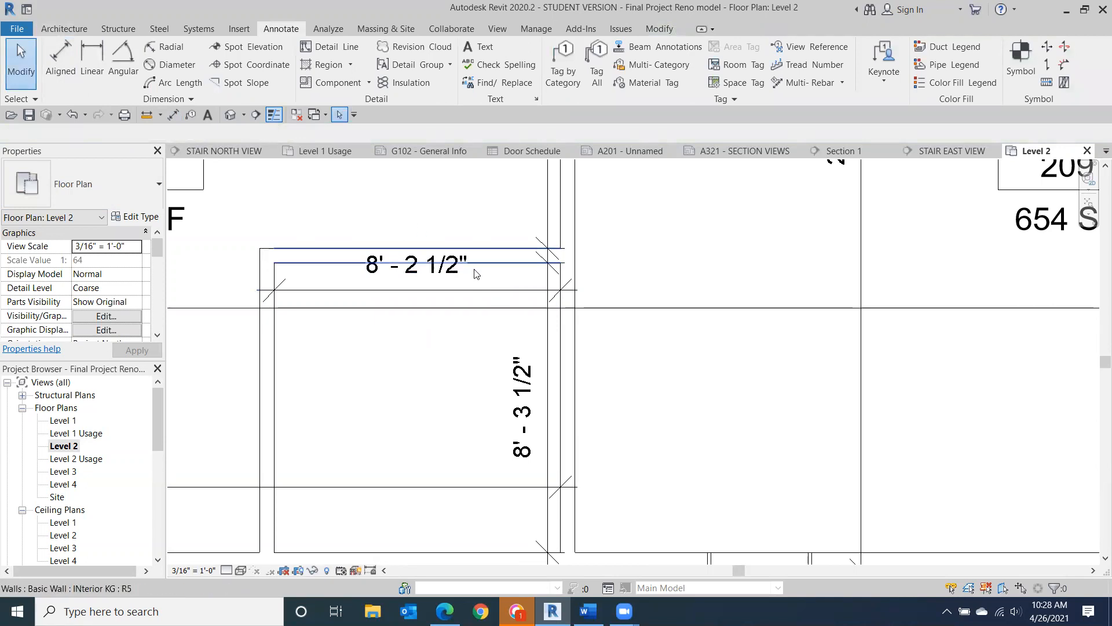
- Lower the small room's width dimension onto the horizontal section line so its text sits inside the room
left_click(420, 305)
left_click_drag(420, 305, 421, 325)
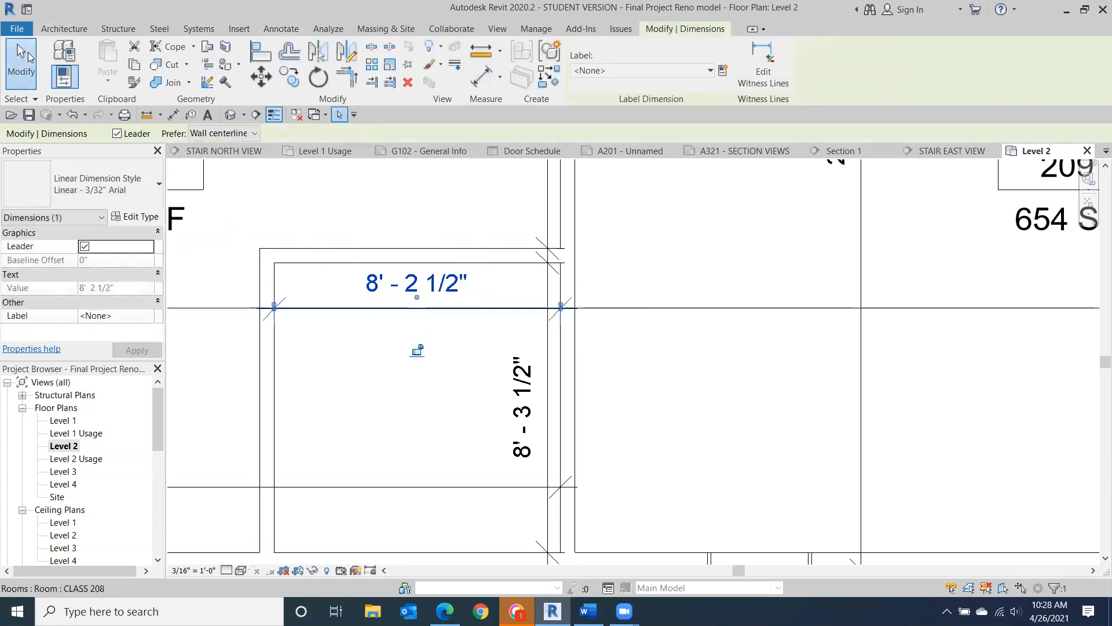
left_click(21, 57)
scroll(444, 405, "down", 2)
scroll(445, 406, "down", 1)
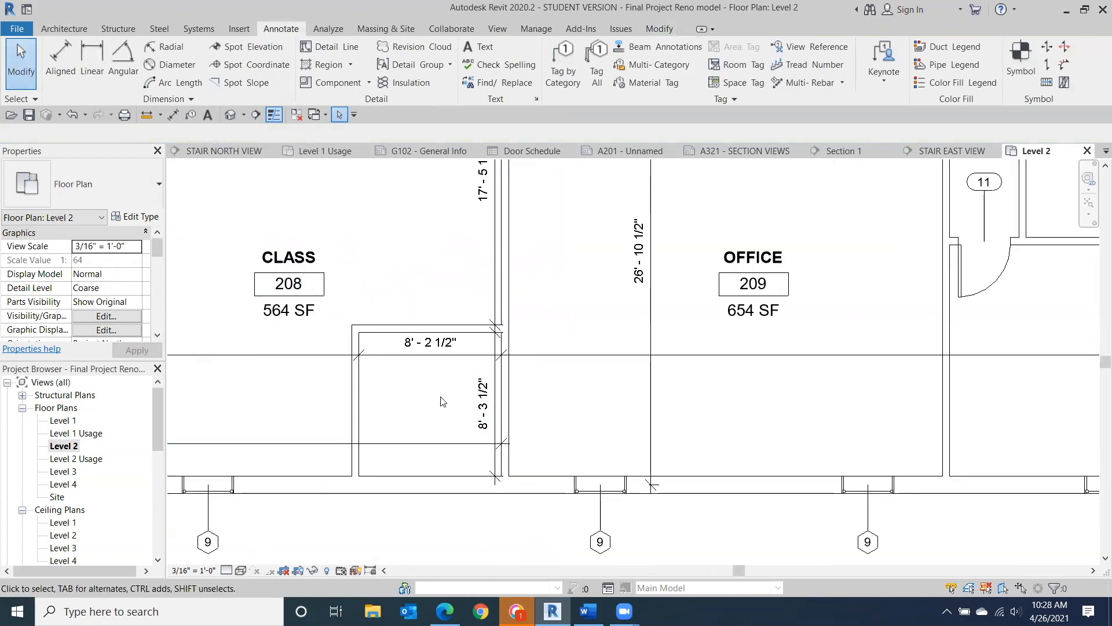
scroll(484, 467, "down", 2)
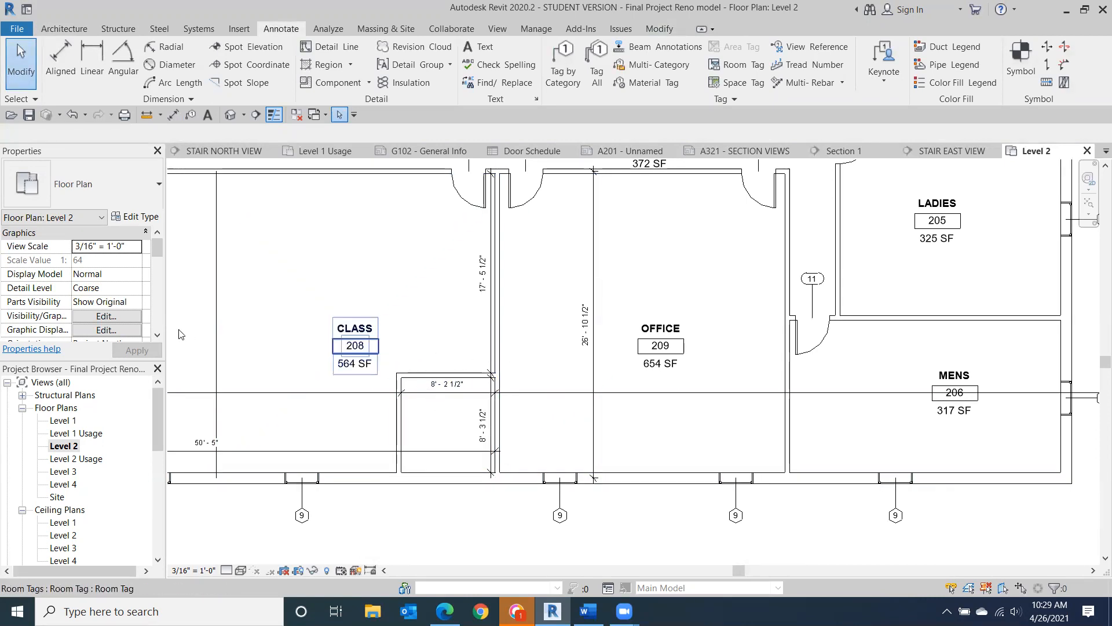
scroll(395, 376, "down", 3)
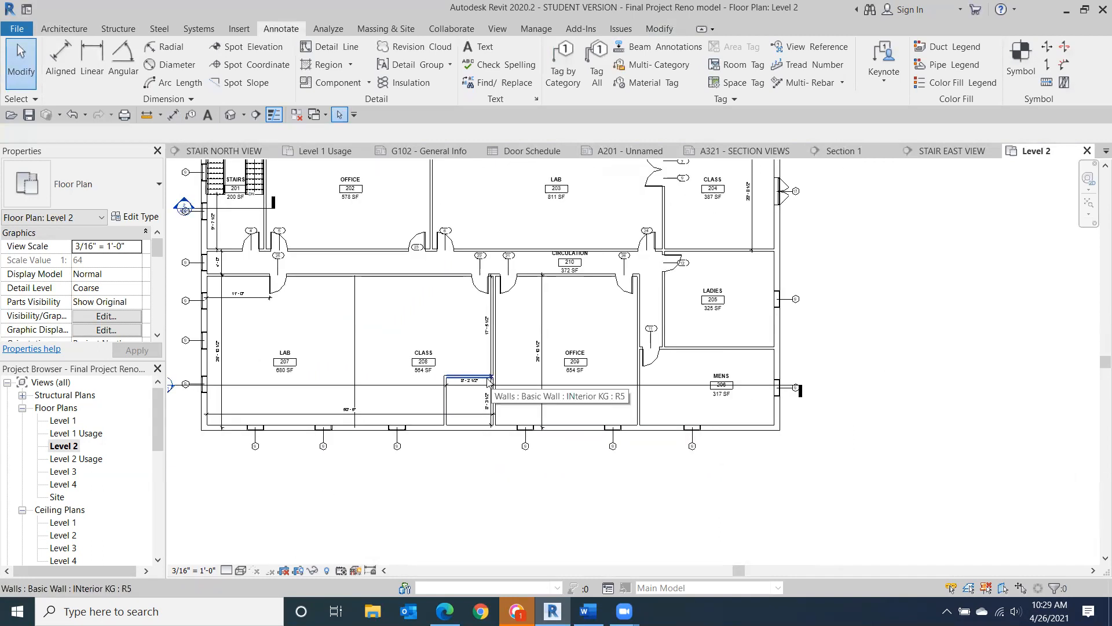
scroll(473, 385, "up", 2)
scroll(511, 391, "up", 2)
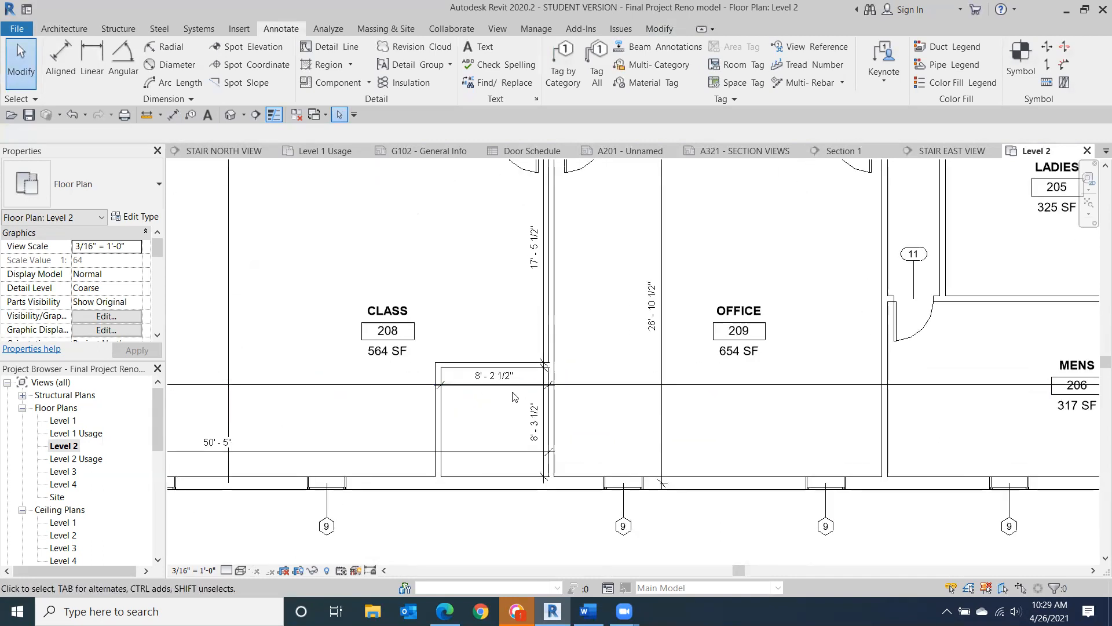
scroll(959, 408, "down", 2)
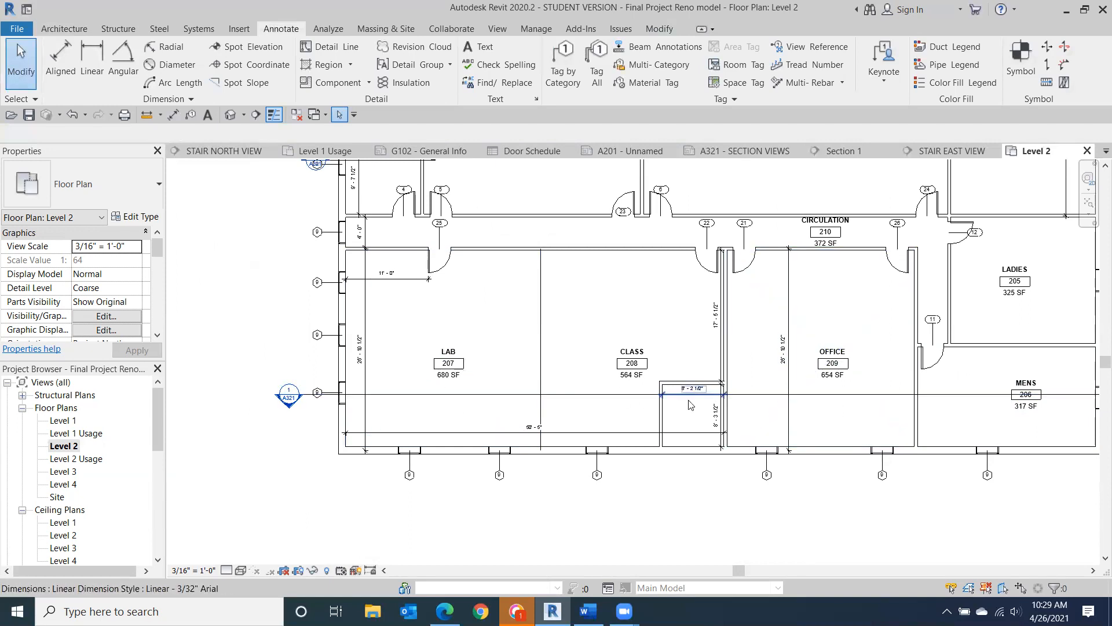
scroll(688, 400, "up", 3)
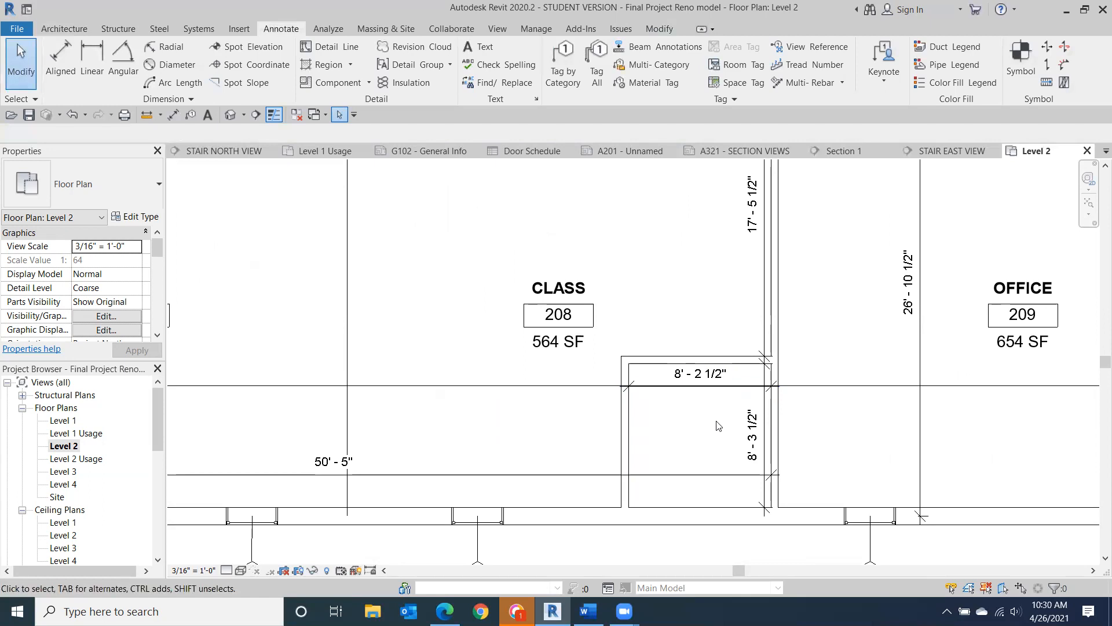
- Try shifting the small room's side wall toward the OFFICE 209 partition, and undo the move
left_click(629, 390)
left_click_drag(644, 481, 656, 481)
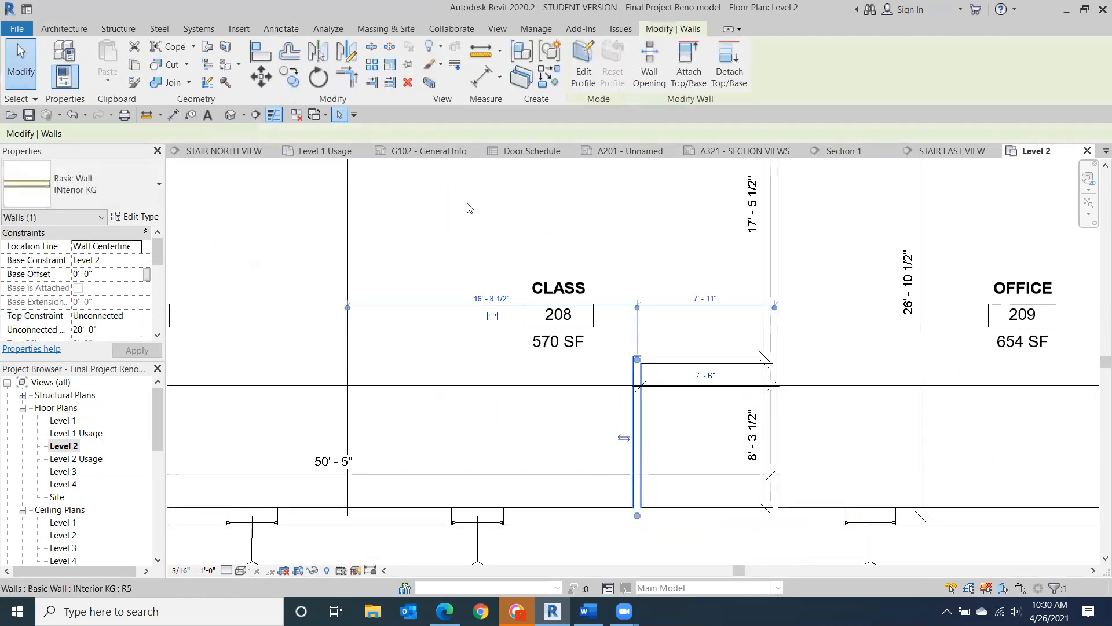
left_click(72, 114)
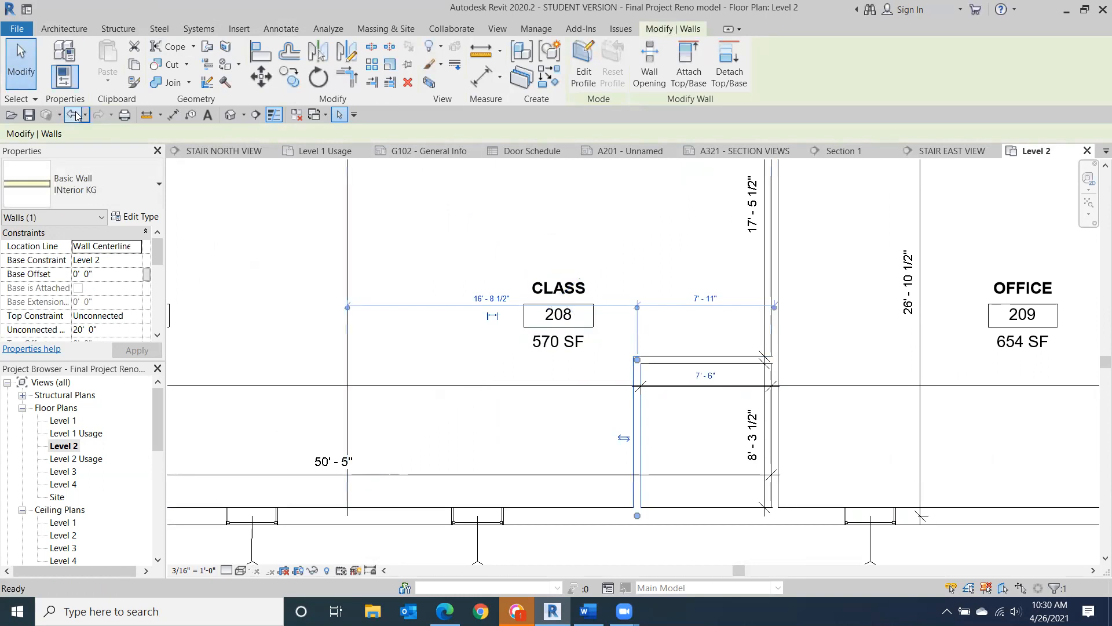
- Try moving the width dimension's witness line to the side wall's centerline, and undo that change
left_click(669, 387)
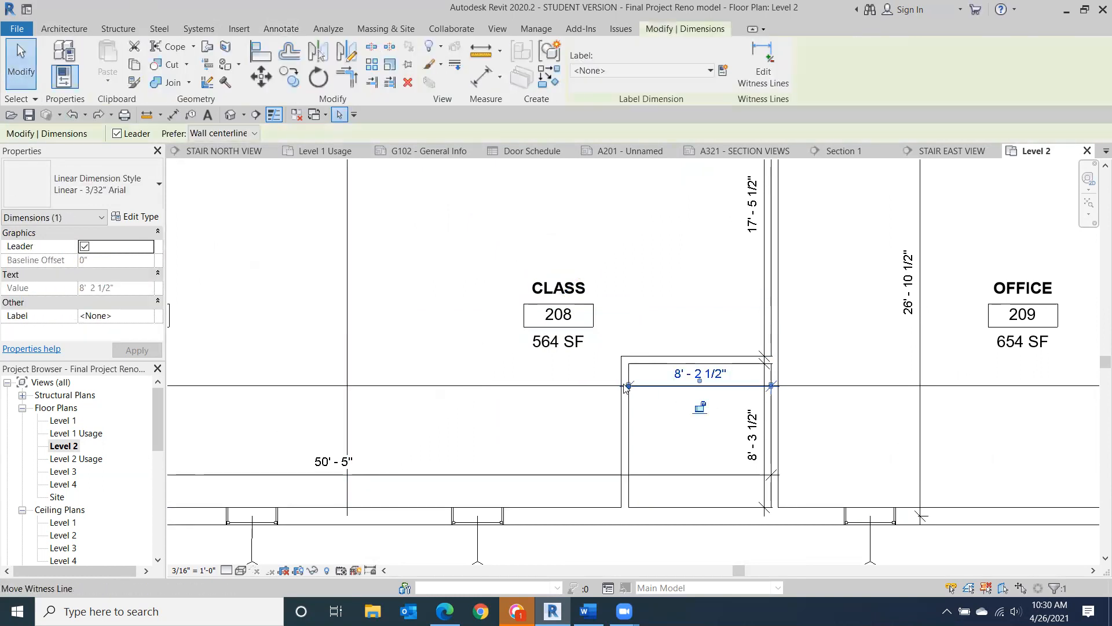
left_click_drag(629, 467, 626, 451)
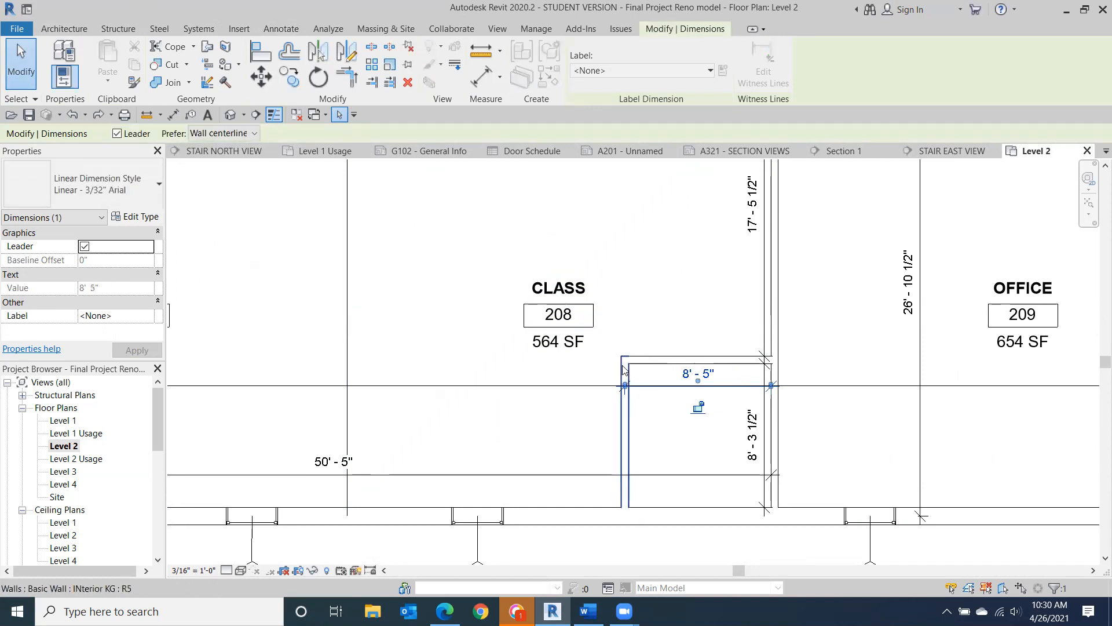
left_click(71, 114)
- Move the small room's width dimension down to the room's lower end, just inside the exterior wall
scroll(522, 387, "up", 2)
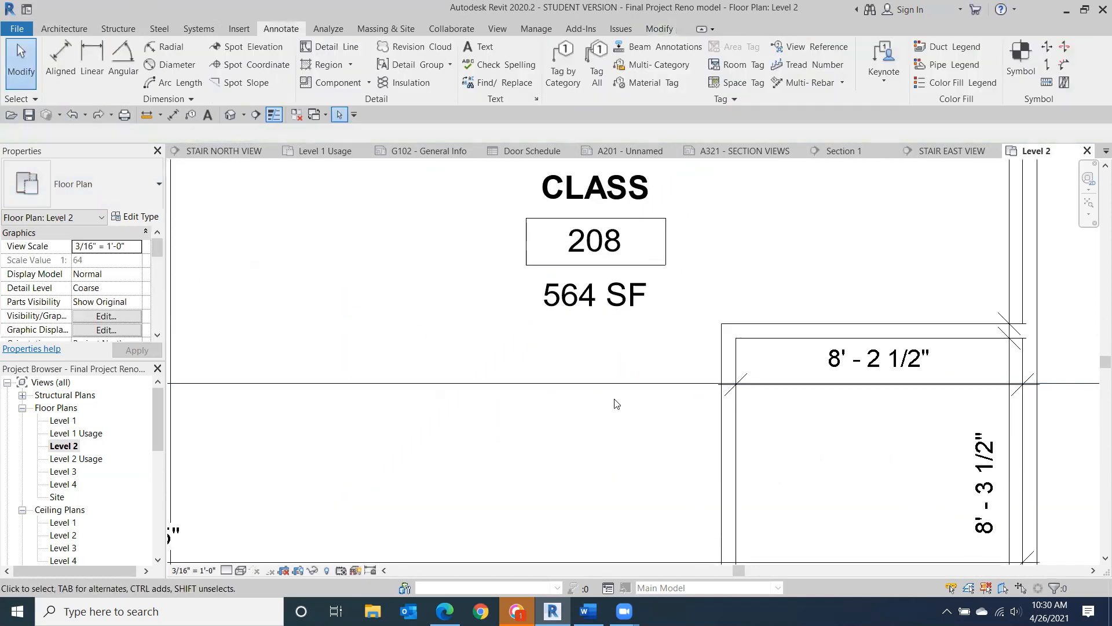
left_click(788, 387)
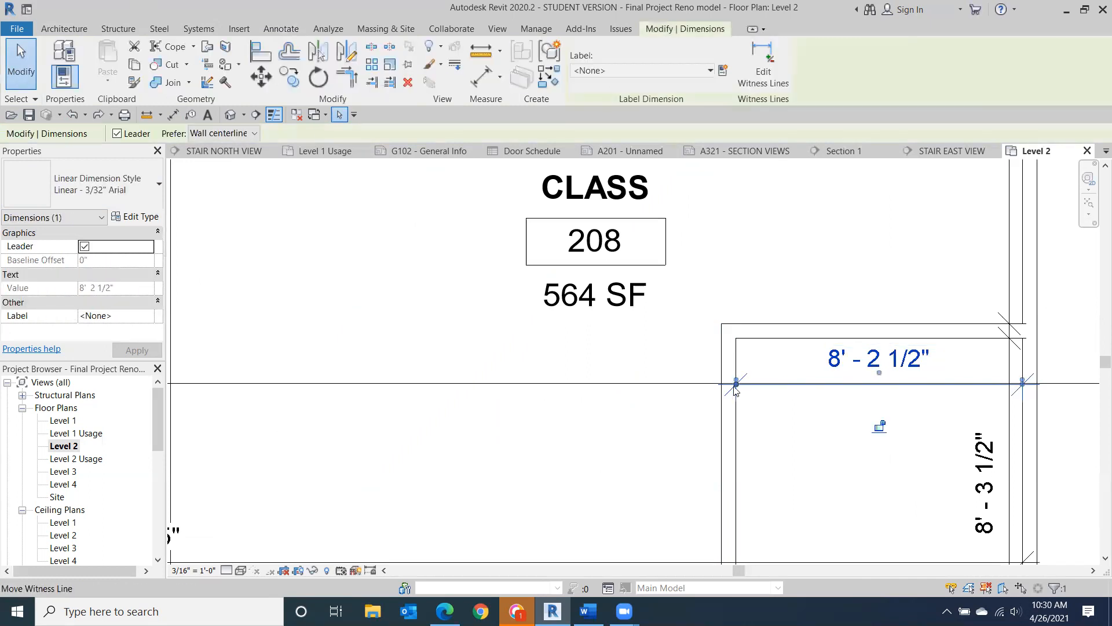
left_click_drag(881, 378, 893, 526)
scroll(863, 467, "down", 2)
scroll(904, 530, "down", 1)
scroll(893, 526, "down", 1)
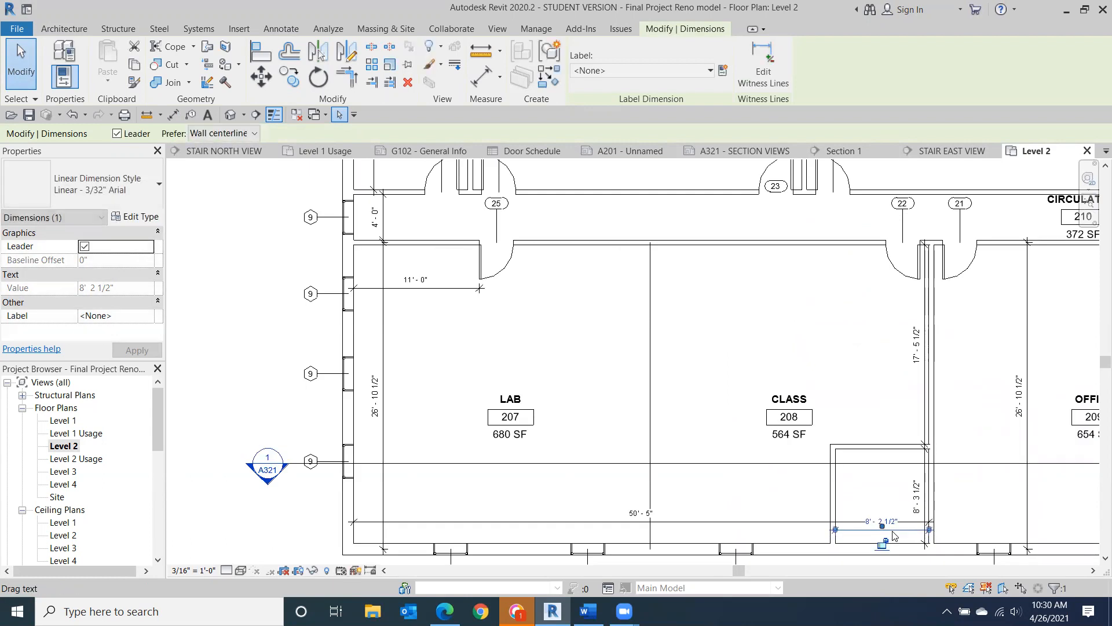
- Raise the 50' - 5" overall dimension slightly so it clears the small room's width dimension
middle_click_drag(645, 310, 431, 26)
scroll(519, 203, "up", 2)
middle_click_drag(530, 231, 619, 313)
scroll(566, 288, "down", 2)
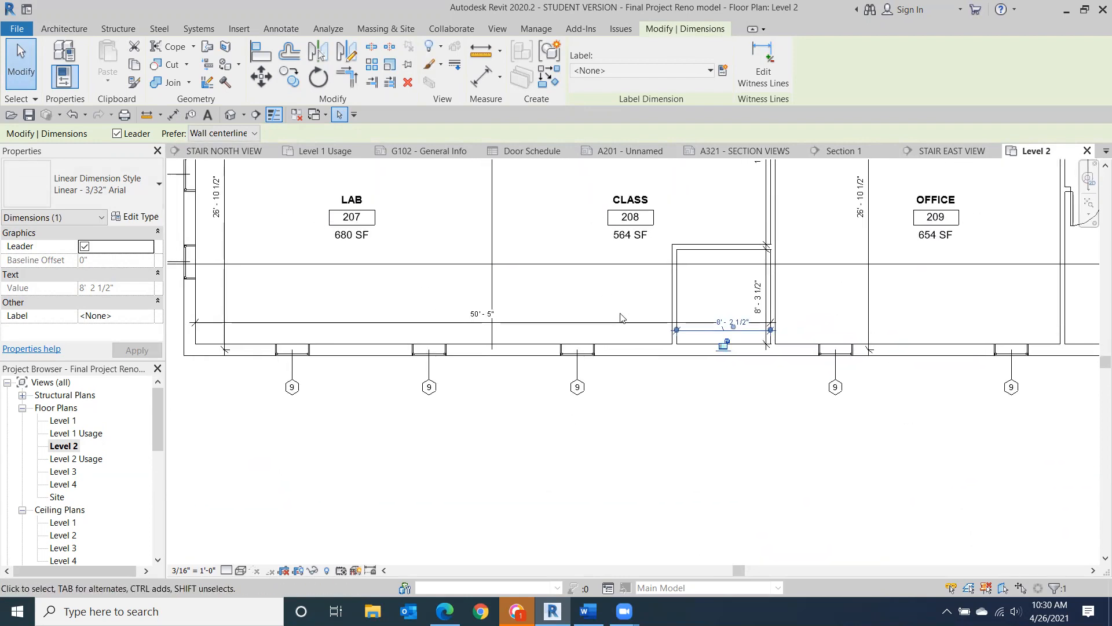
left_click(533, 323)
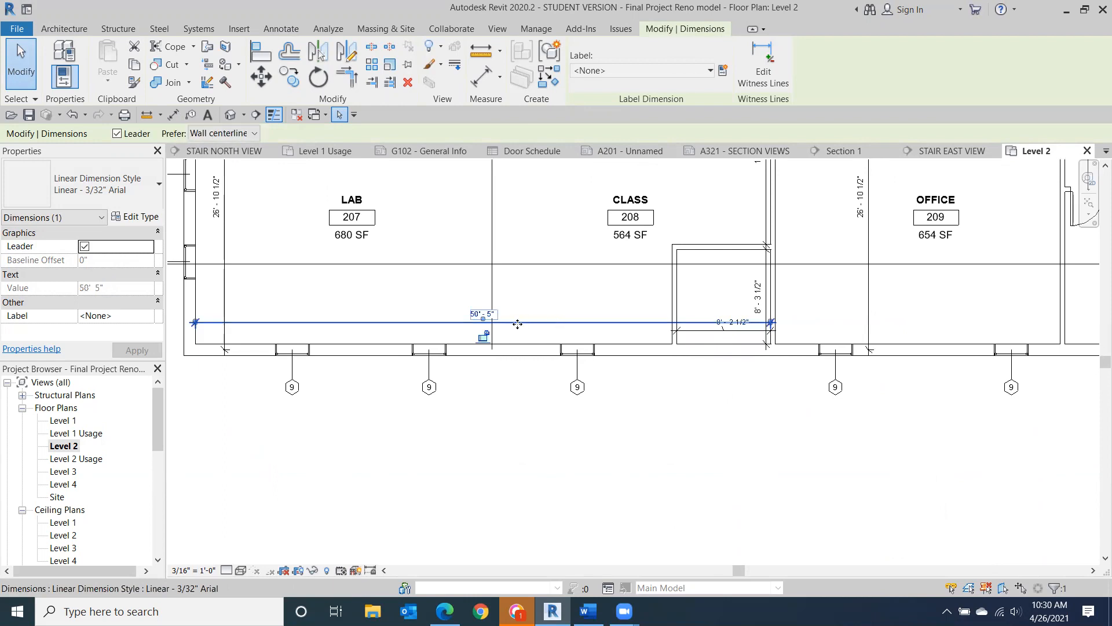
left_click_drag(524, 310, 525, 316)
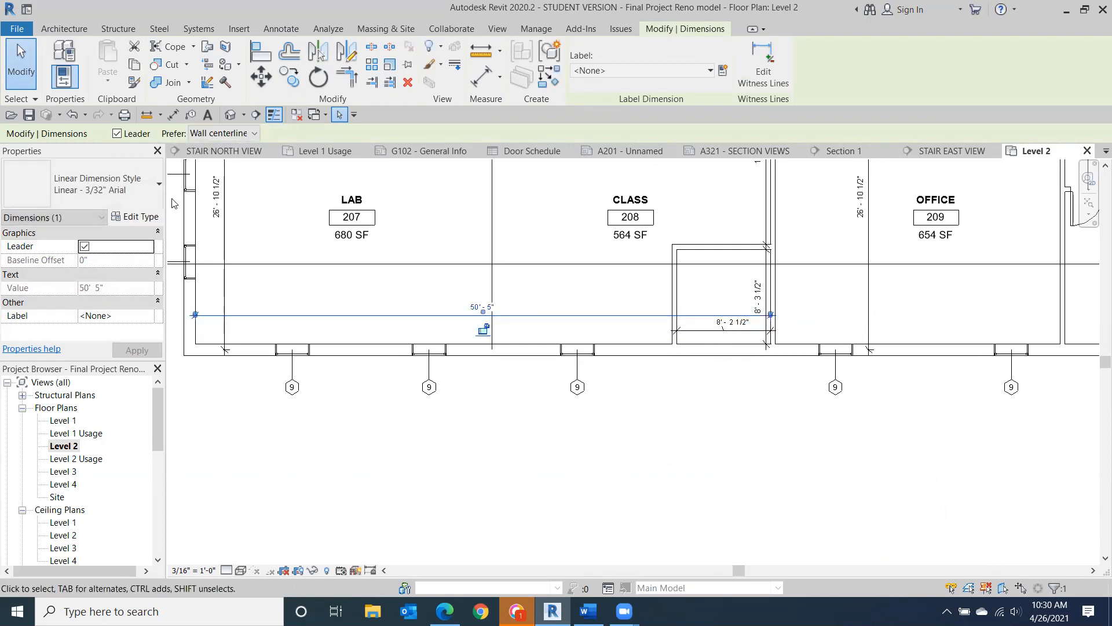
left_click(27, 72)
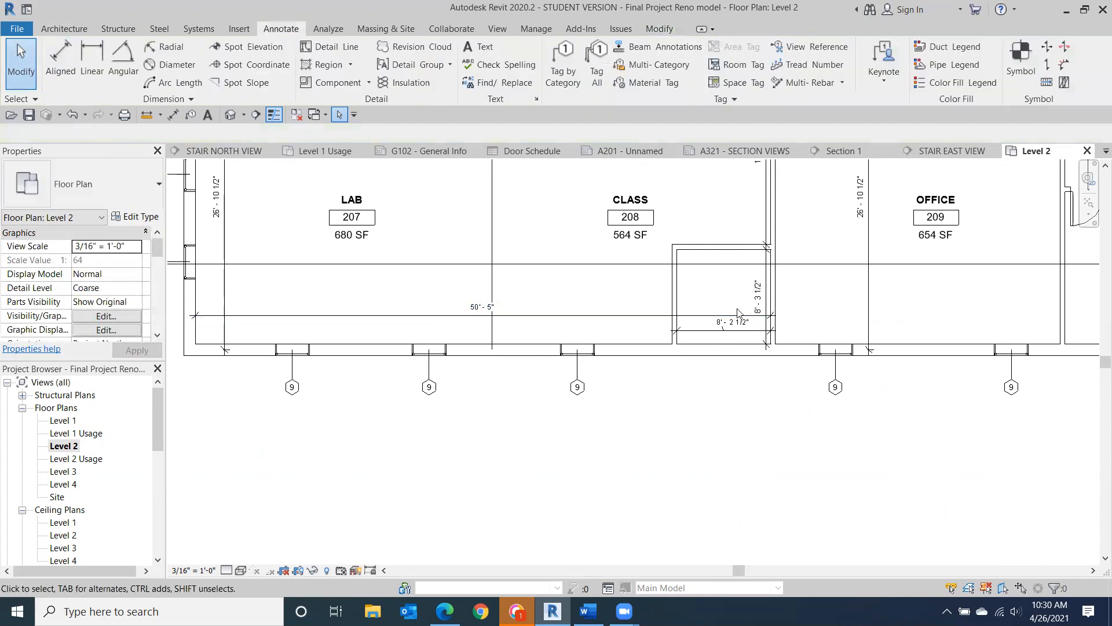
- Move the 50' - 5" overall dimension up to the corridor side of LAB 207 and CLASS 208, above the 11' - 0" dimension
scroll(753, 355, "up", 2)
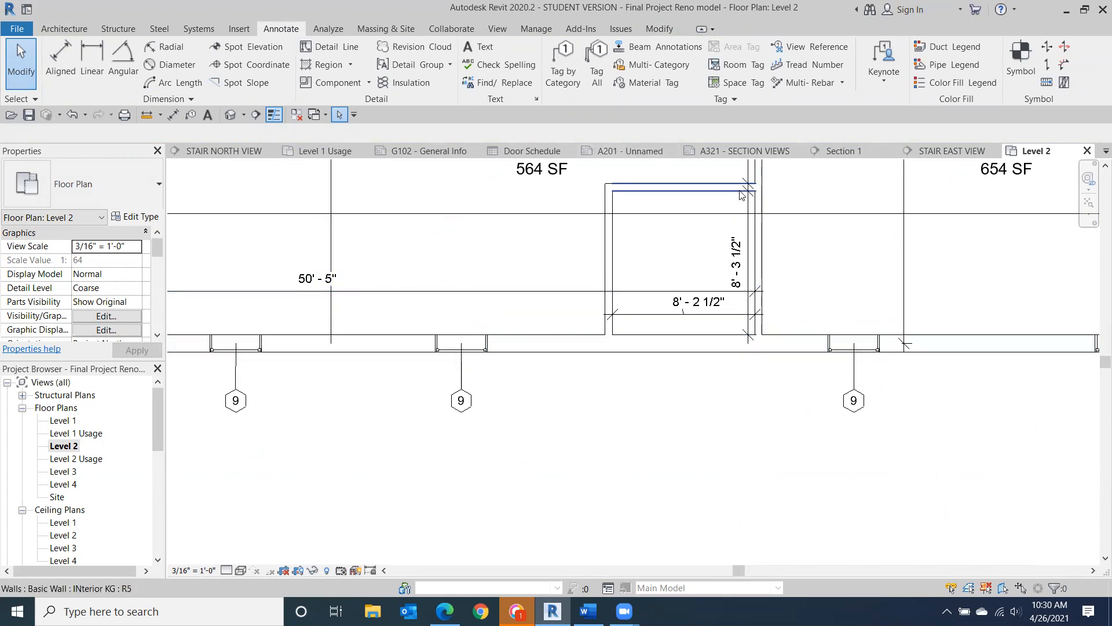
left_click(724, 314)
middle_click_drag(728, 337, 734, 446)
scroll(732, 445, "down", 1)
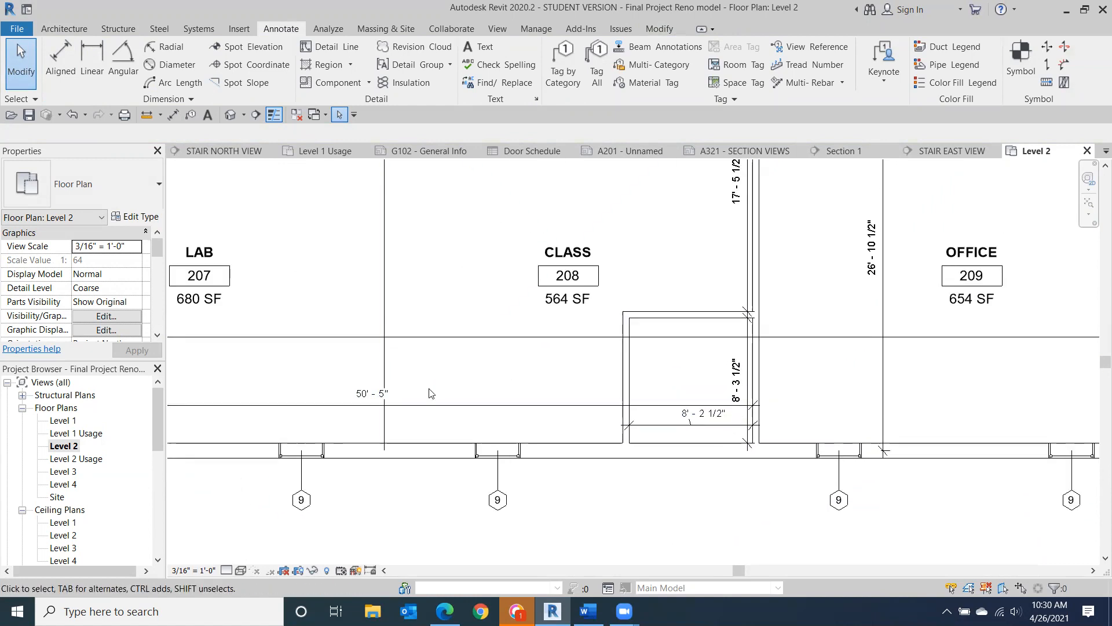
scroll(489, 378, "down", 3)
left_click_drag(469, 389, 485, 178)
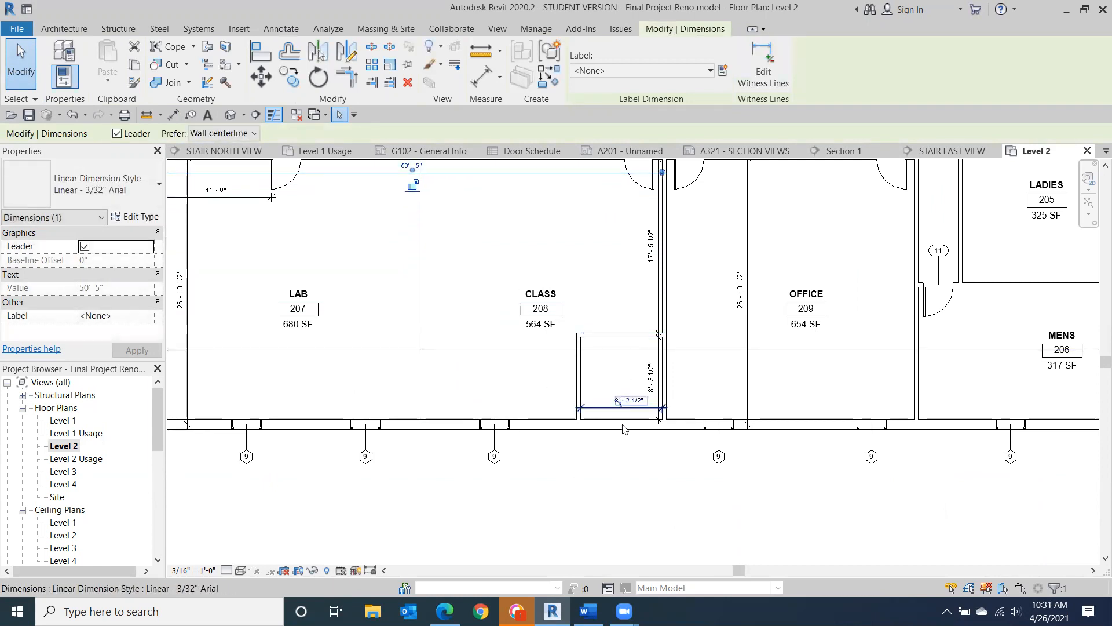
- Place two 24" x 24" rectangular architectural columns about 5' below the corridor wall, one in CLASS 208 and one in LAB 207
middle_click_drag(509, 313, 601, 383)
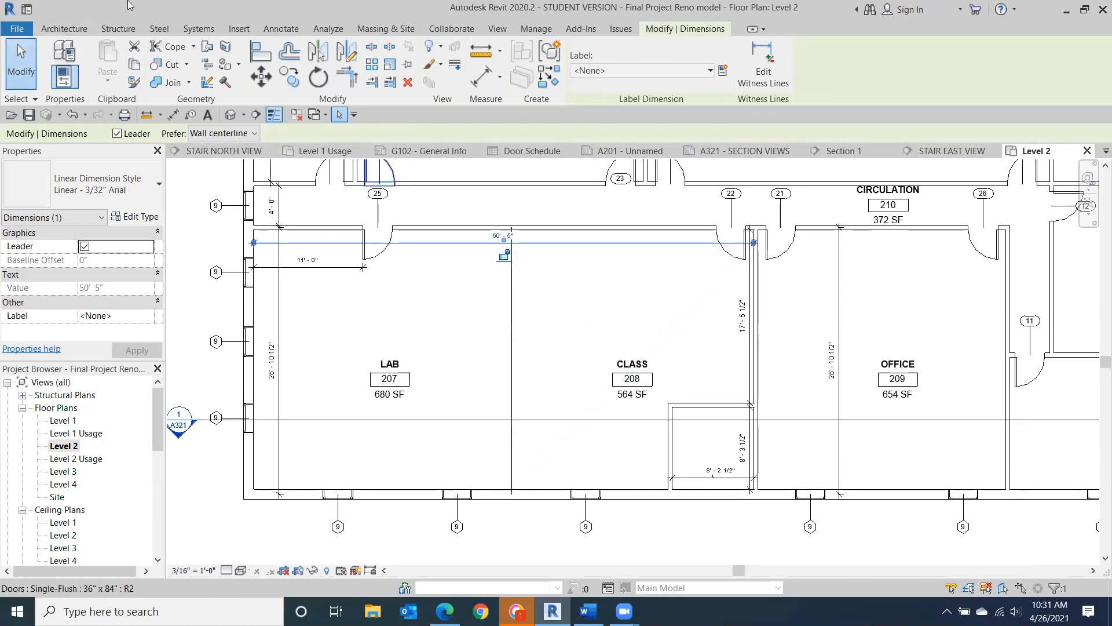
left_click(63, 29)
left_click(239, 73)
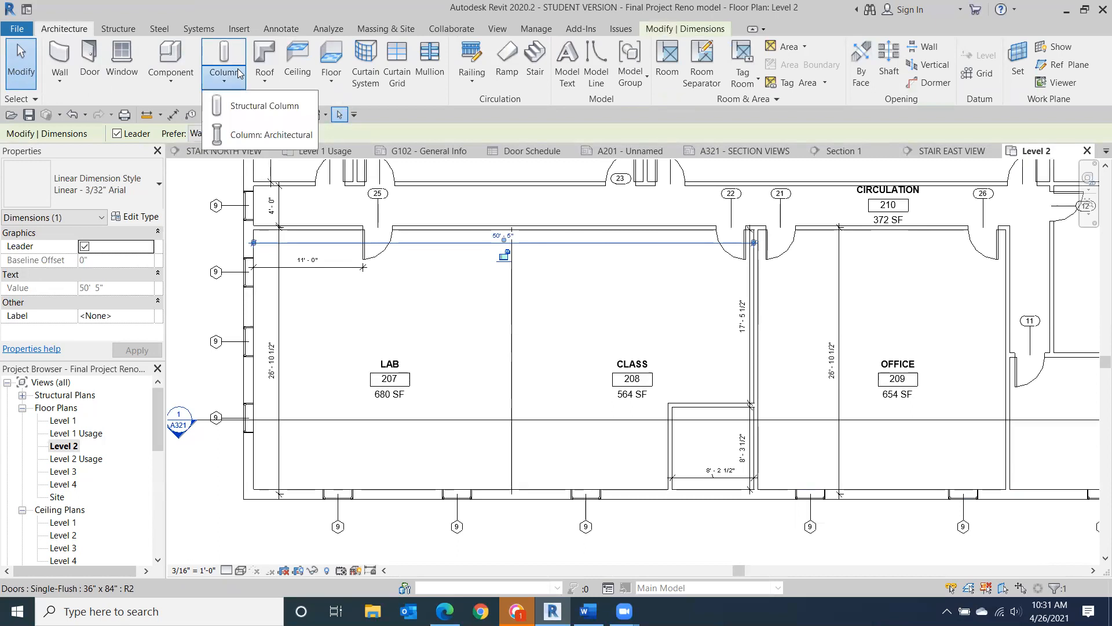
left_click(268, 134)
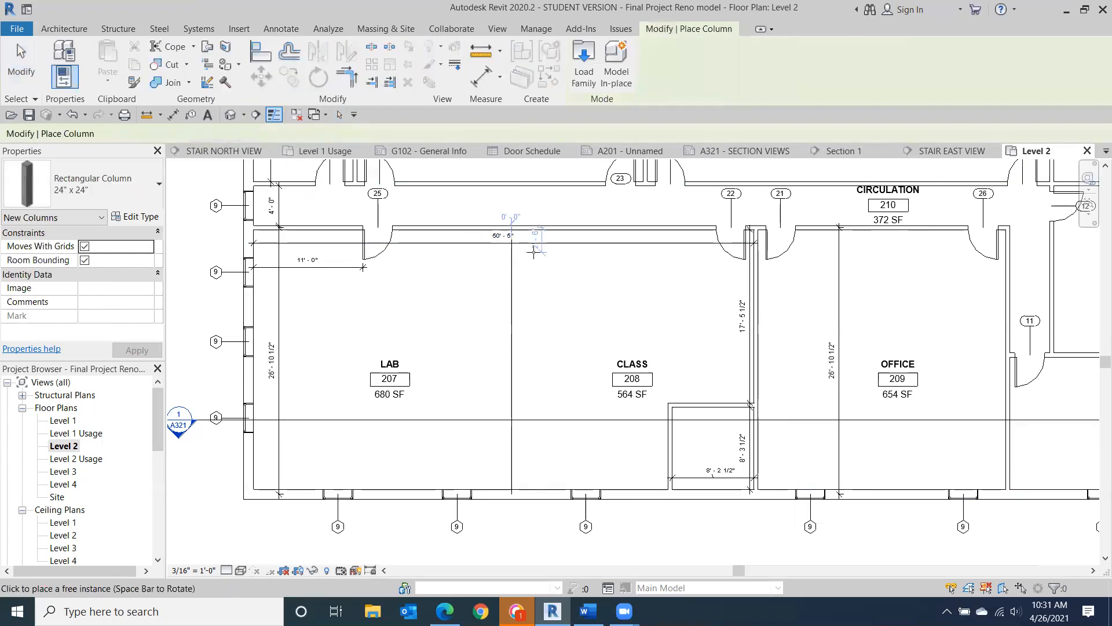
left_click(551, 276)
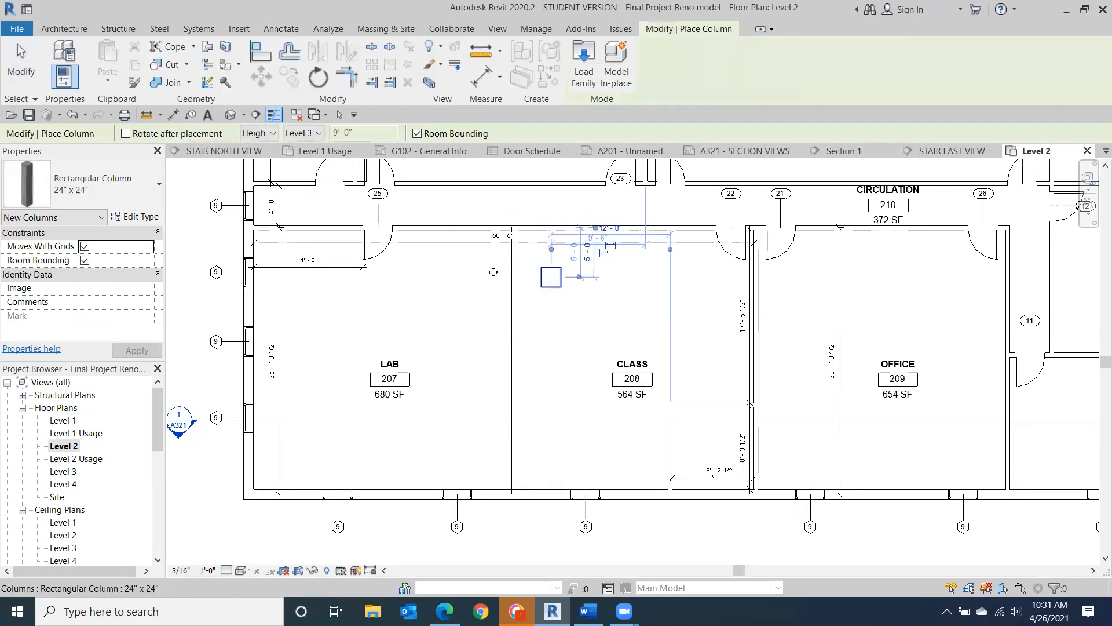
left_click(447, 277)
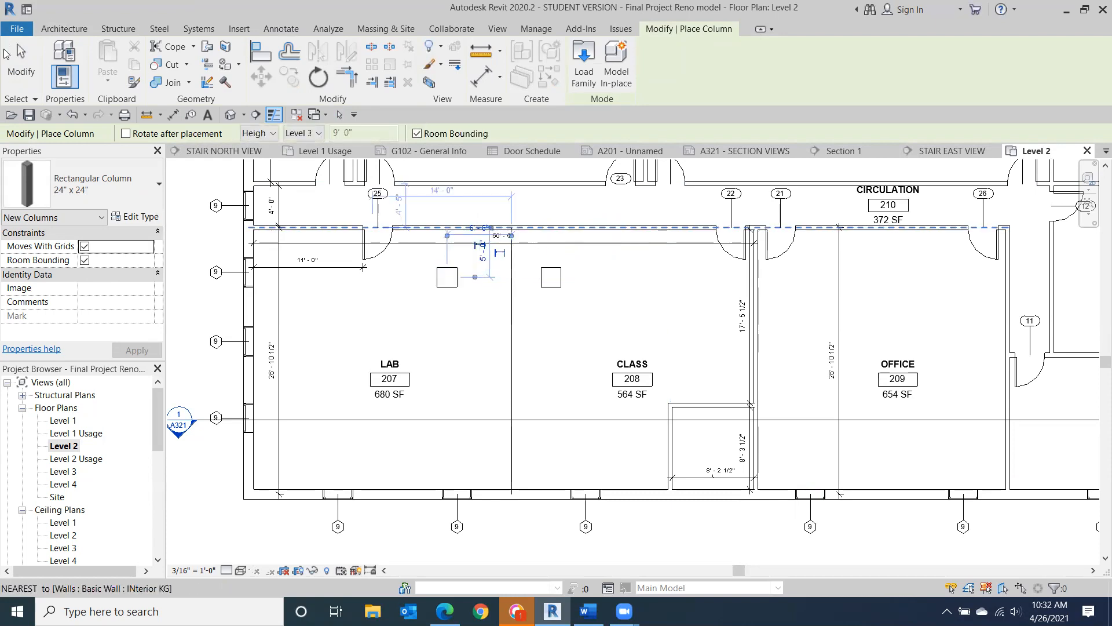
left_click(21, 64)
- Add an aligned dimension from the wall between CLASS 208 and OFFICE 209 to the right face of the CLASS 208 column
scroll(593, 252, "up", 3)
scroll(592, 251, "down", 1)
middle_click_drag(592, 251, 721, 237)
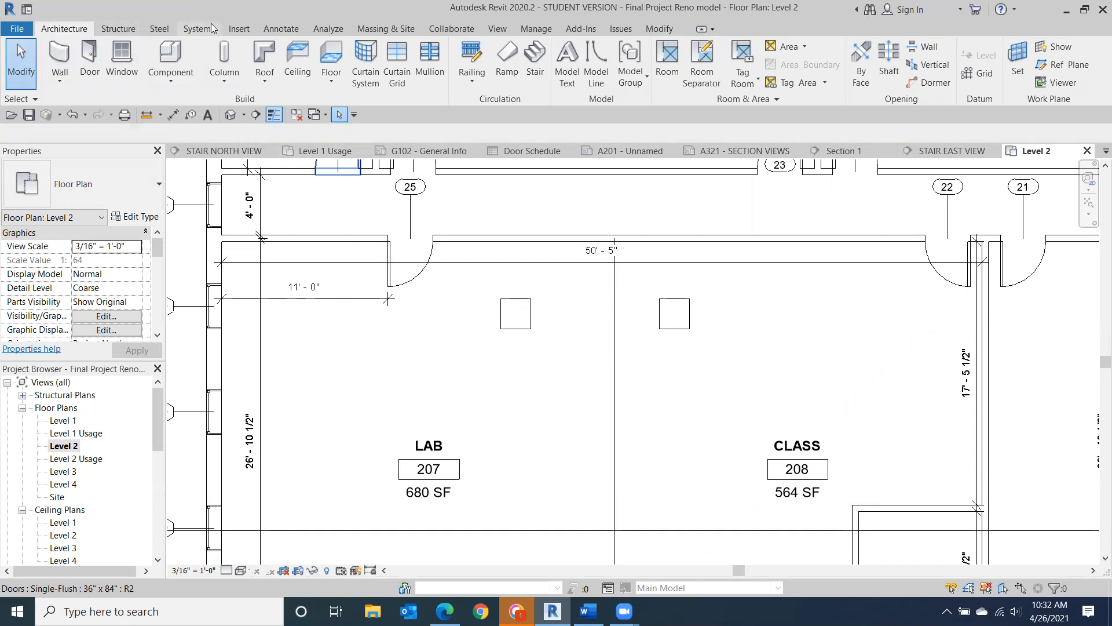
left_click(281, 28)
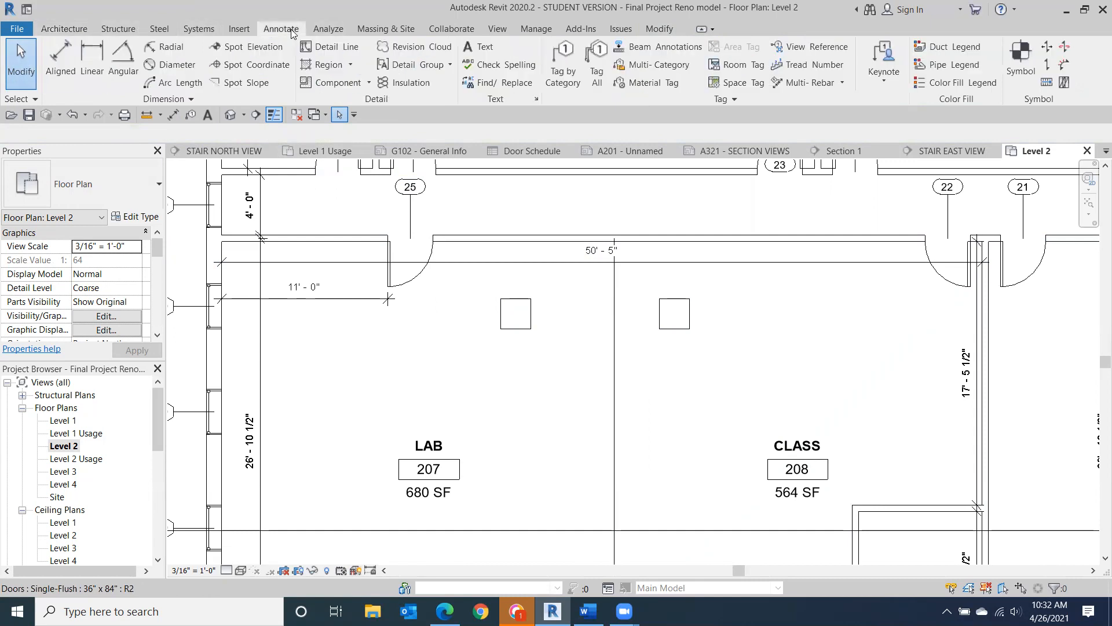
left_click(60, 63)
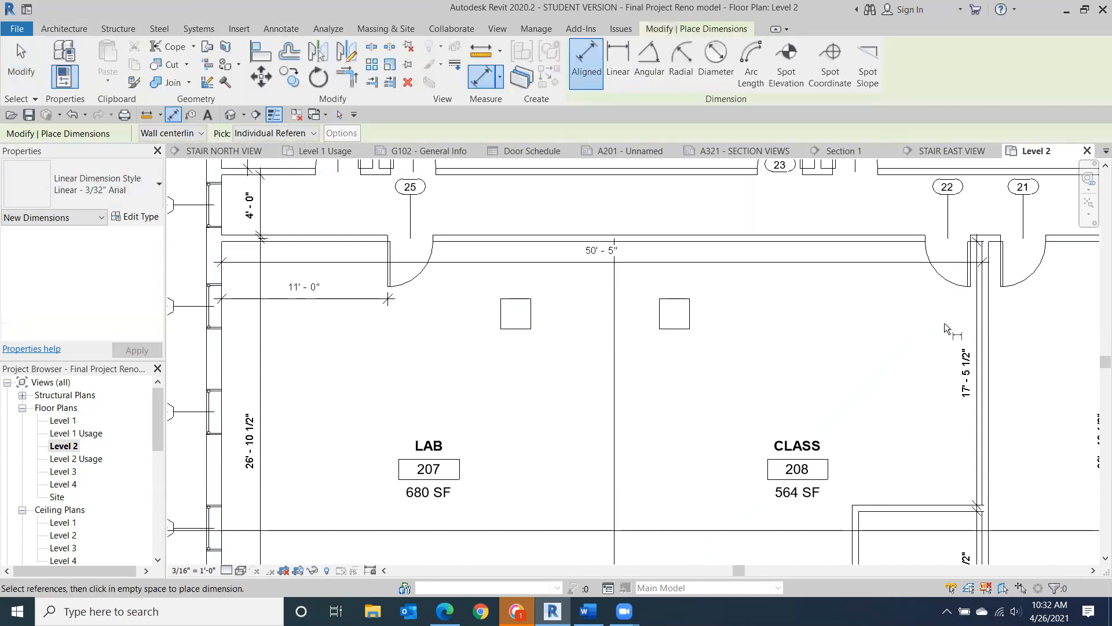
left_click(983, 307)
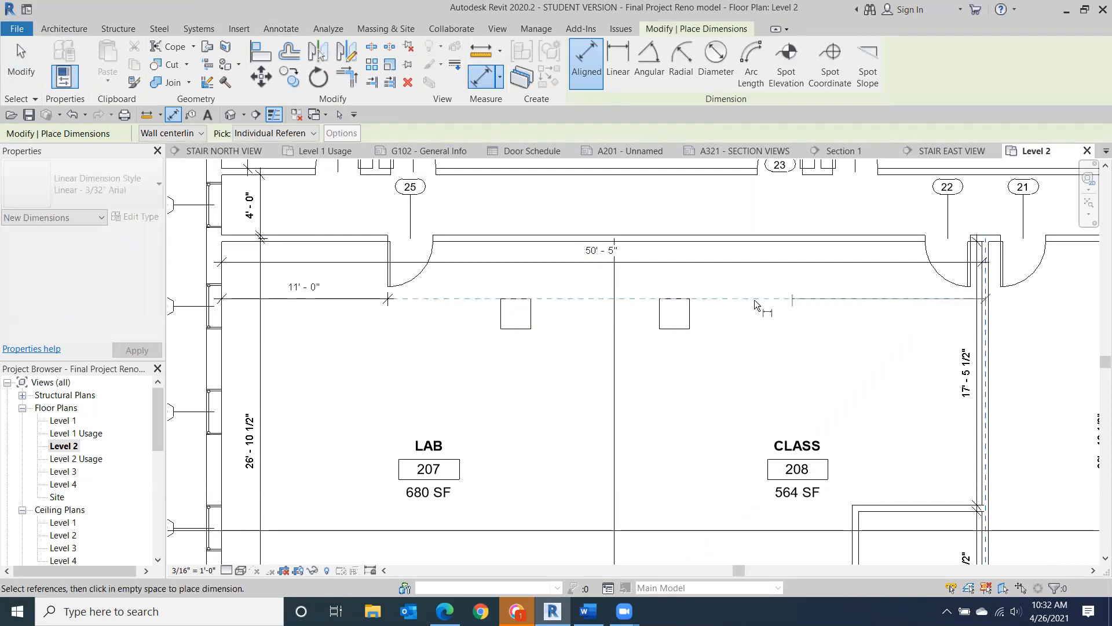
left_click(691, 318)
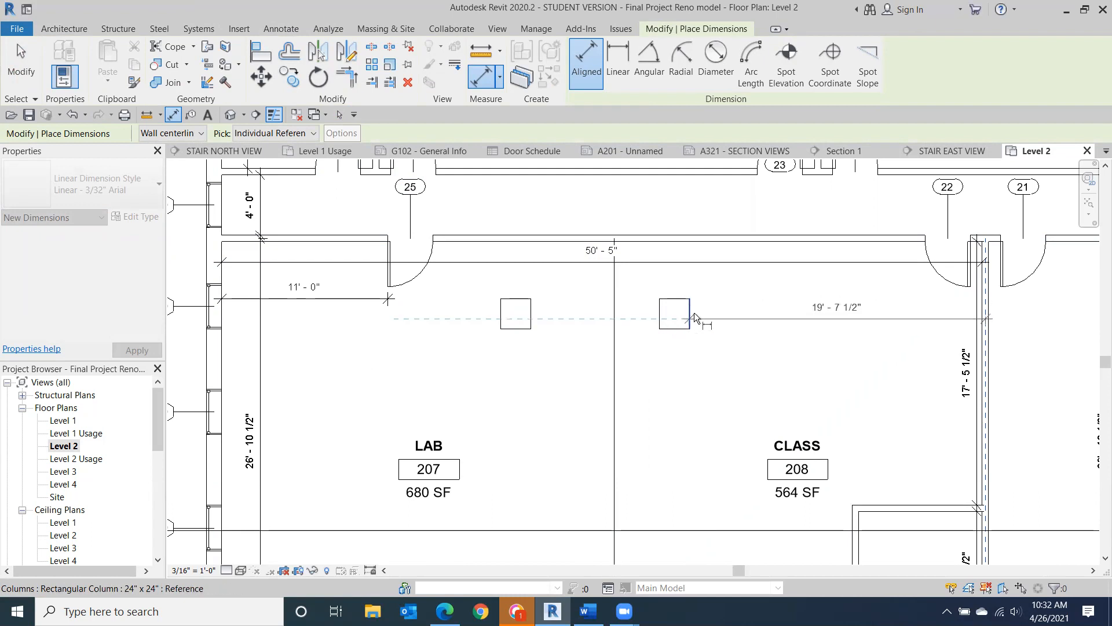
left_click(700, 311)
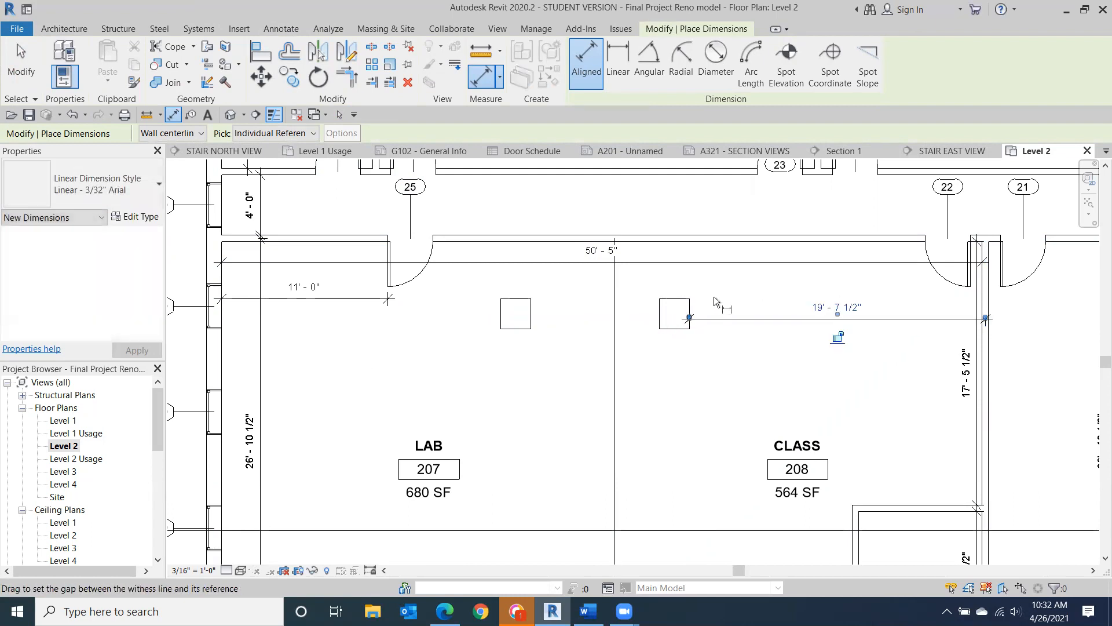
- Dimension the distance from the corridor wall down to the upper face of the CLASS 208 column
left_click(676, 238)
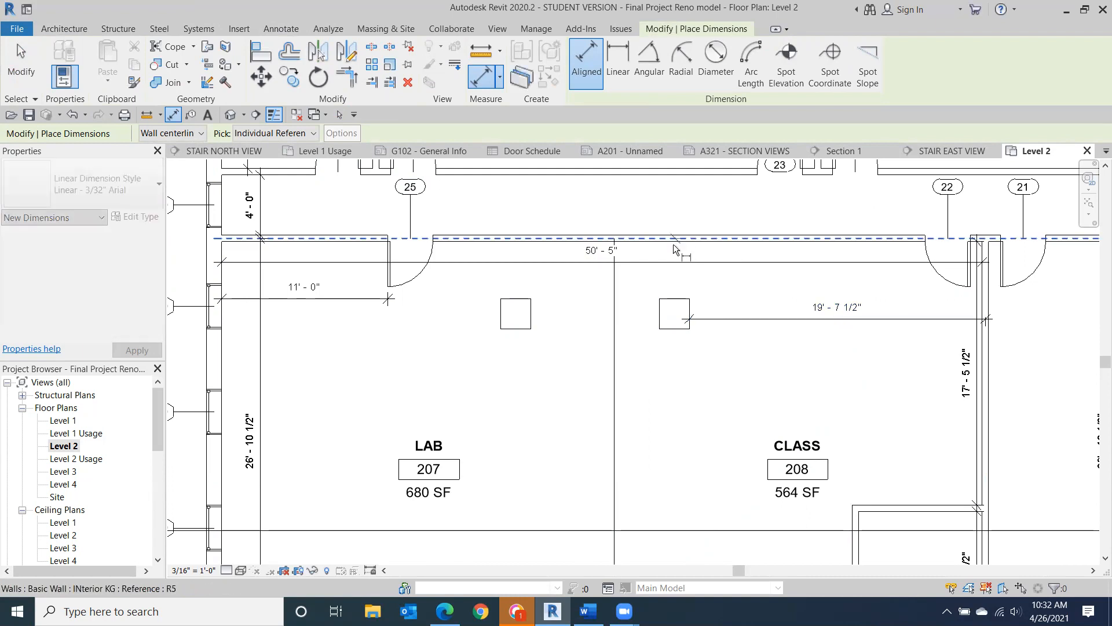
left_click(672, 299)
left_click(670, 289)
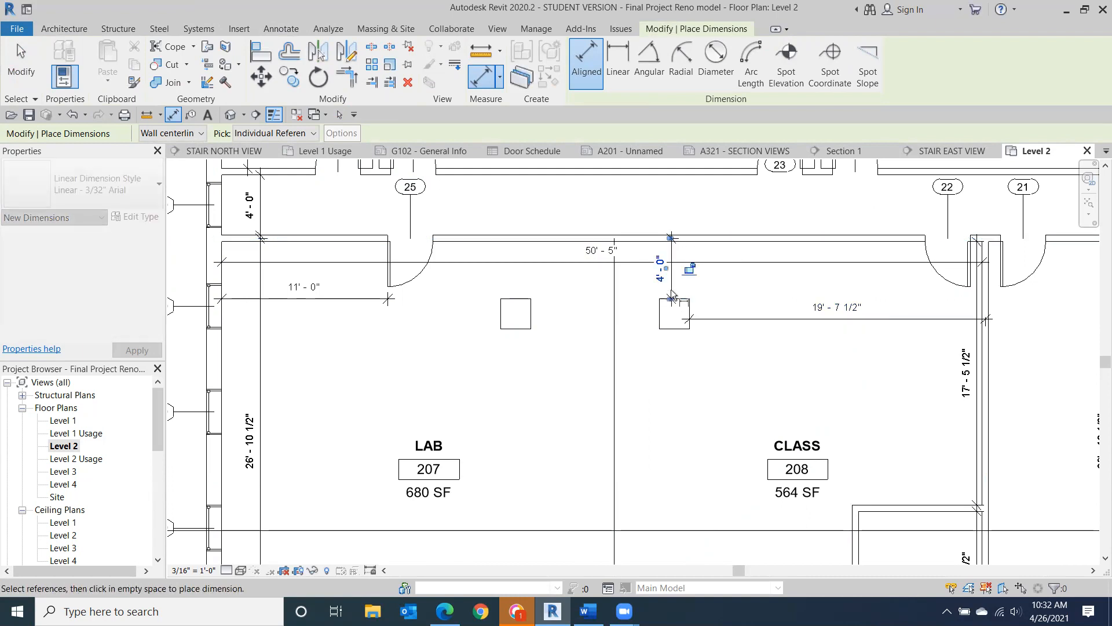
left_click(21, 63)
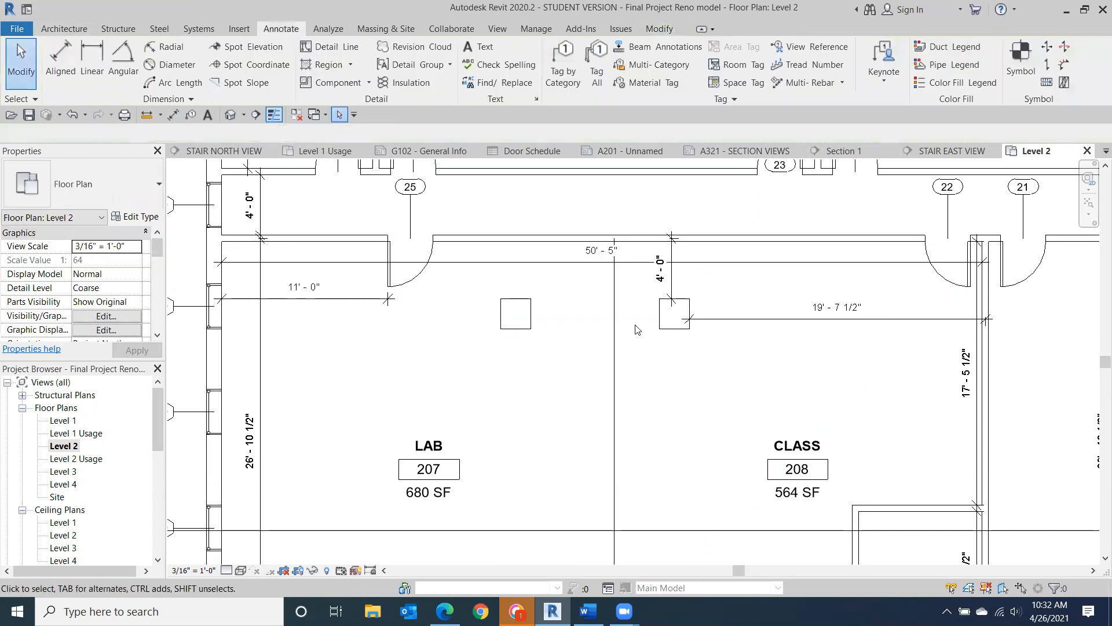
- Dimension the CLASS 208 column's width, placing the dimension just below the column
scroll(714, 365, "up", 1)
scroll(683, 290, "up", 1)
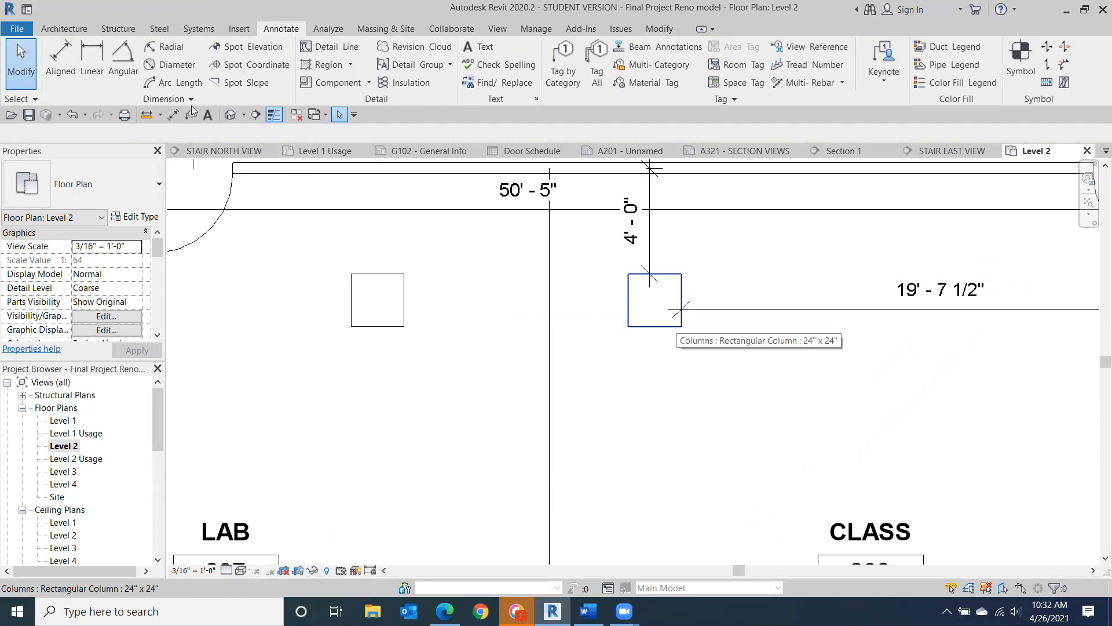
key("d")
key("i")
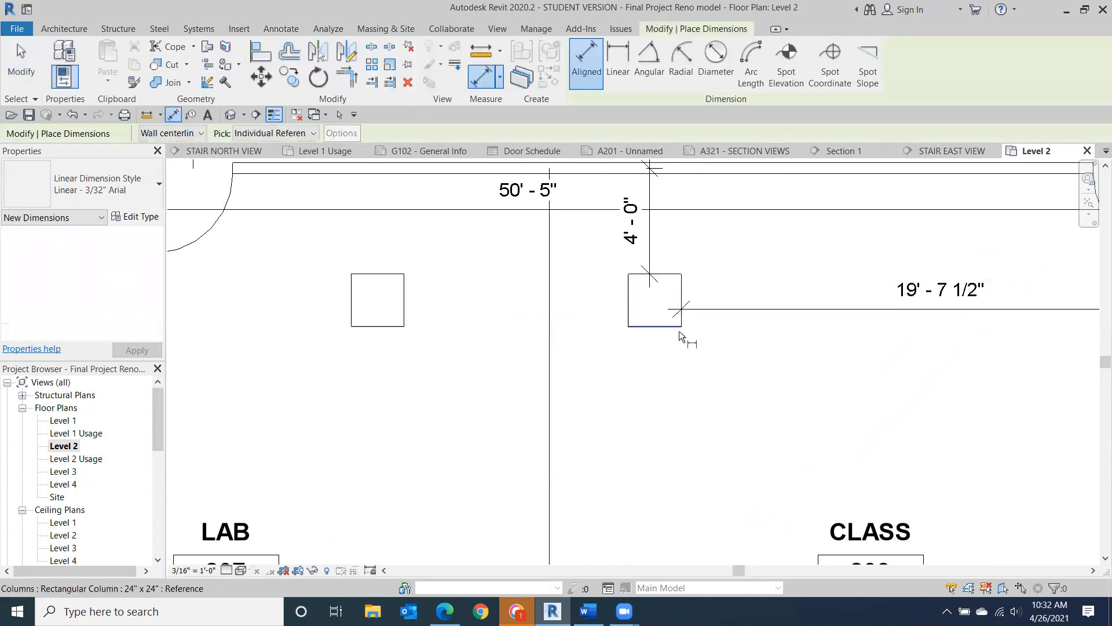
left_click(681, 318)
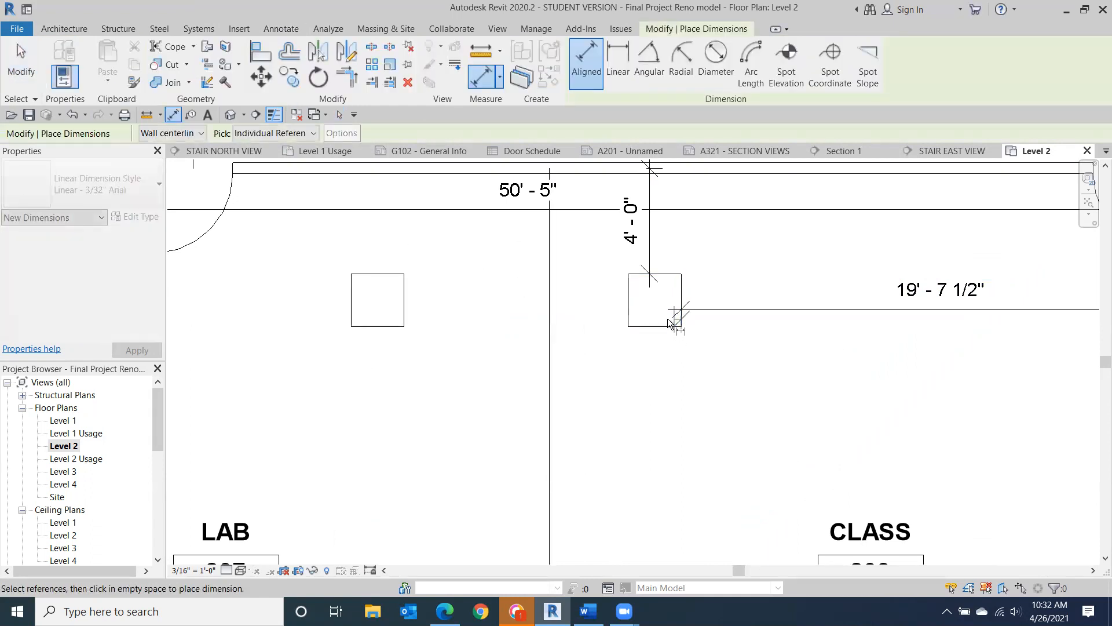
left_click(630, 328)
left_click(630, 344)
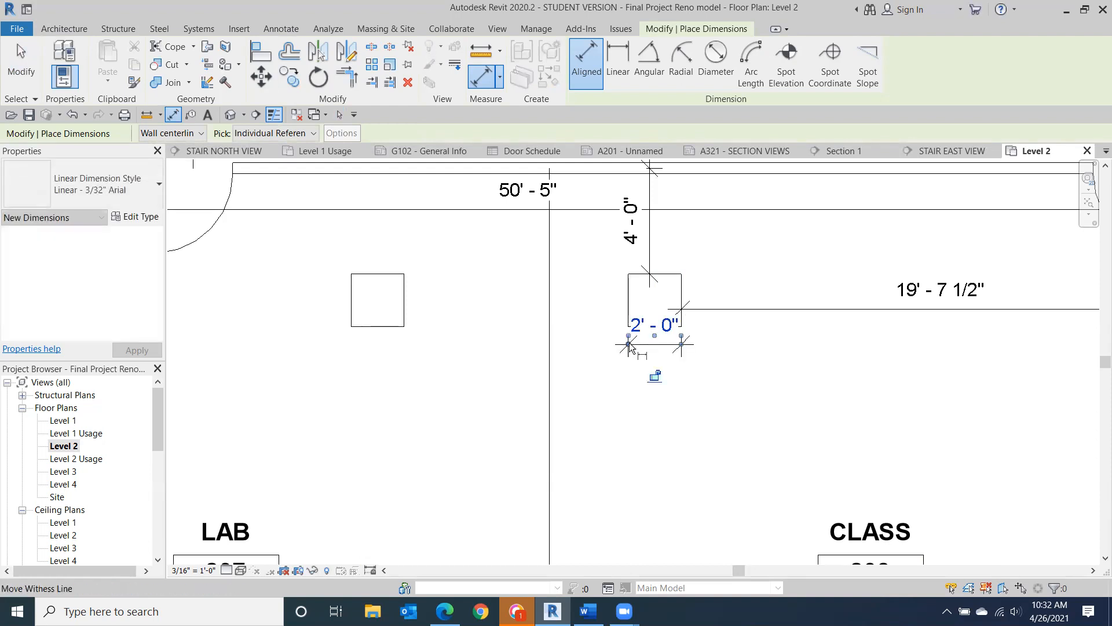
key("Escape")
key("Escape")
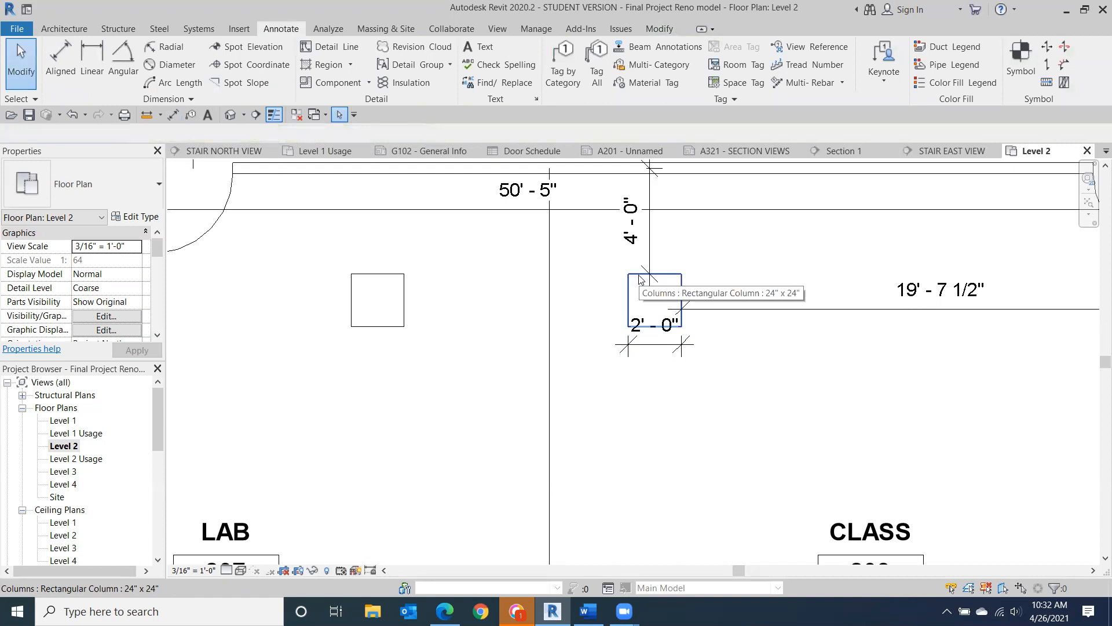
- Dimension the CLASS 208 column's depth, placing the dimension just left of the column
left_click(639, 299)
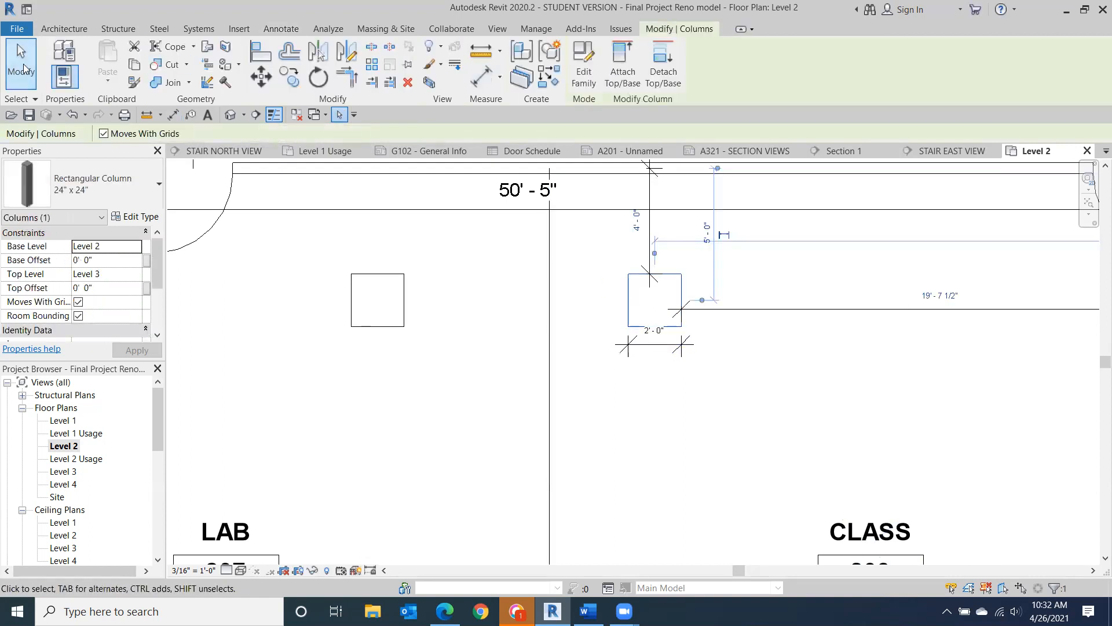
left_click(22, 68)
left_click(61, 62)
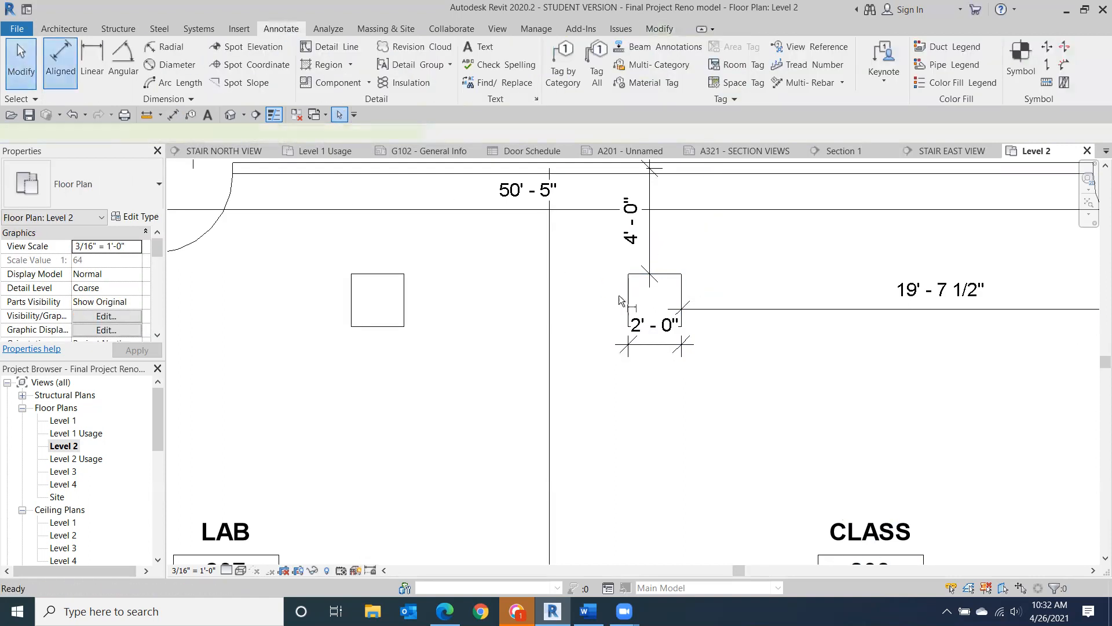
left_click(635, 276)
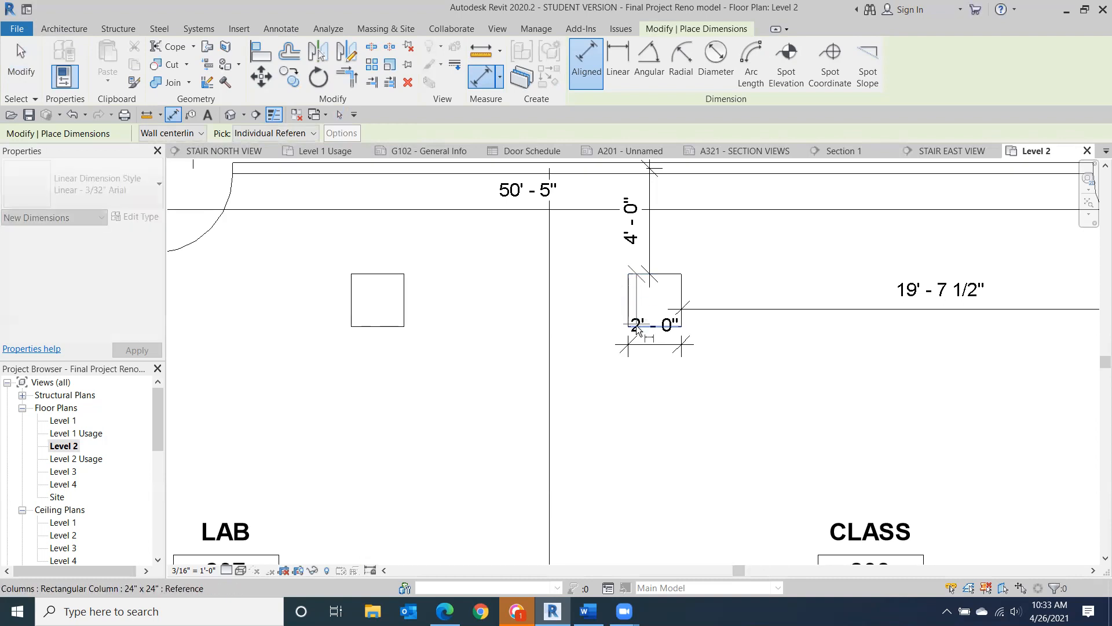
left_click(637, 331)
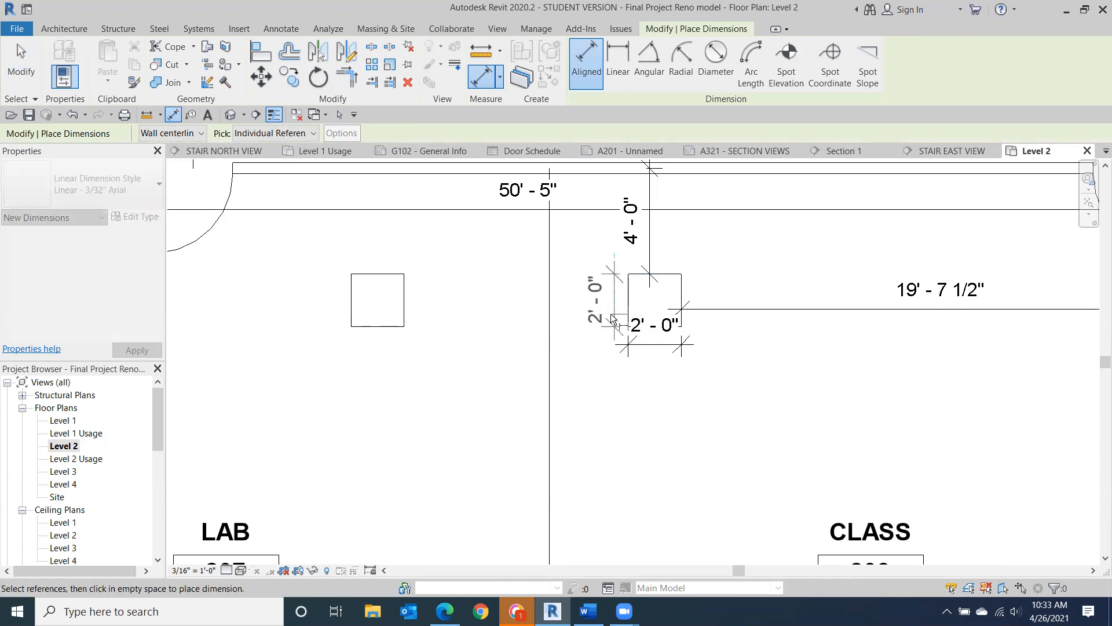
left_click(611, 314)
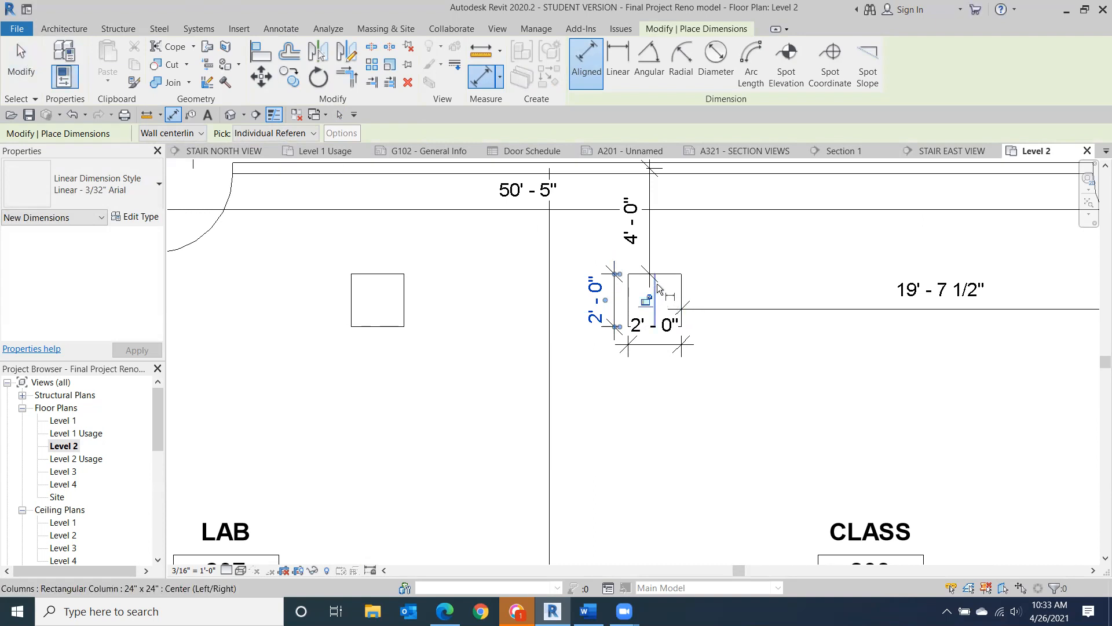
- Dimension the centre-to-centre spacing of the two columns, placing the dimension just above them
left_click(653, 277)
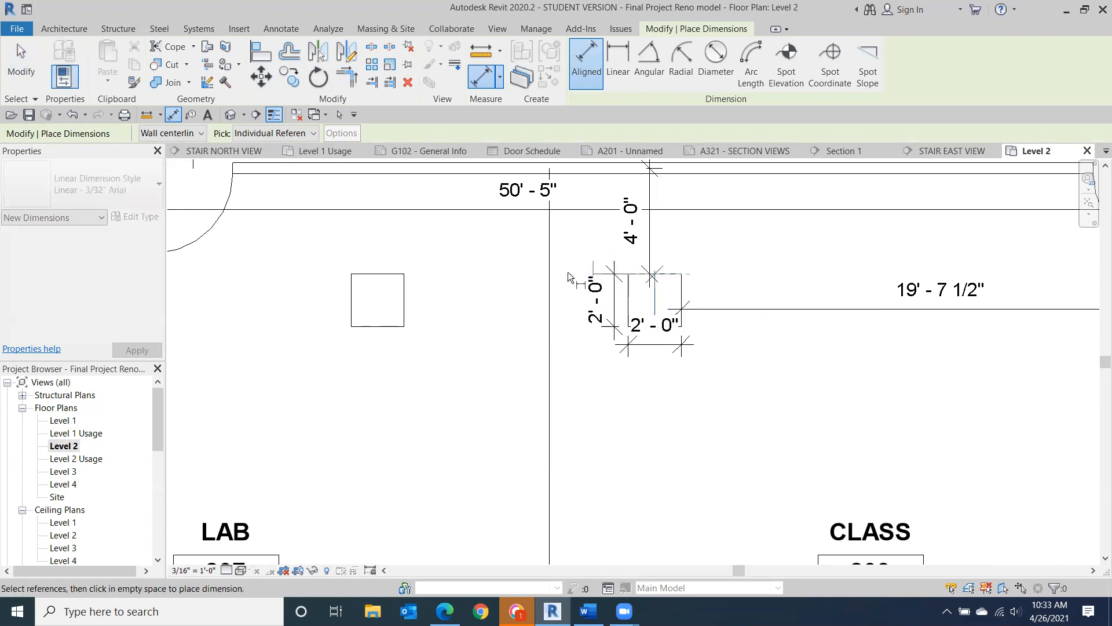
left_click(380, 296)
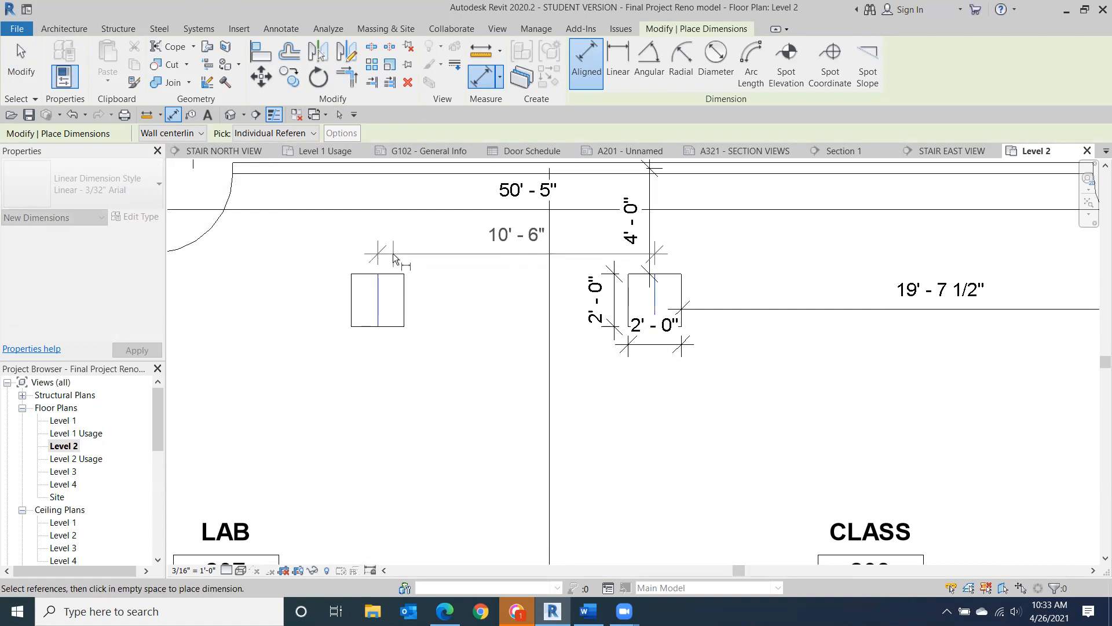
left_click(393, 253)
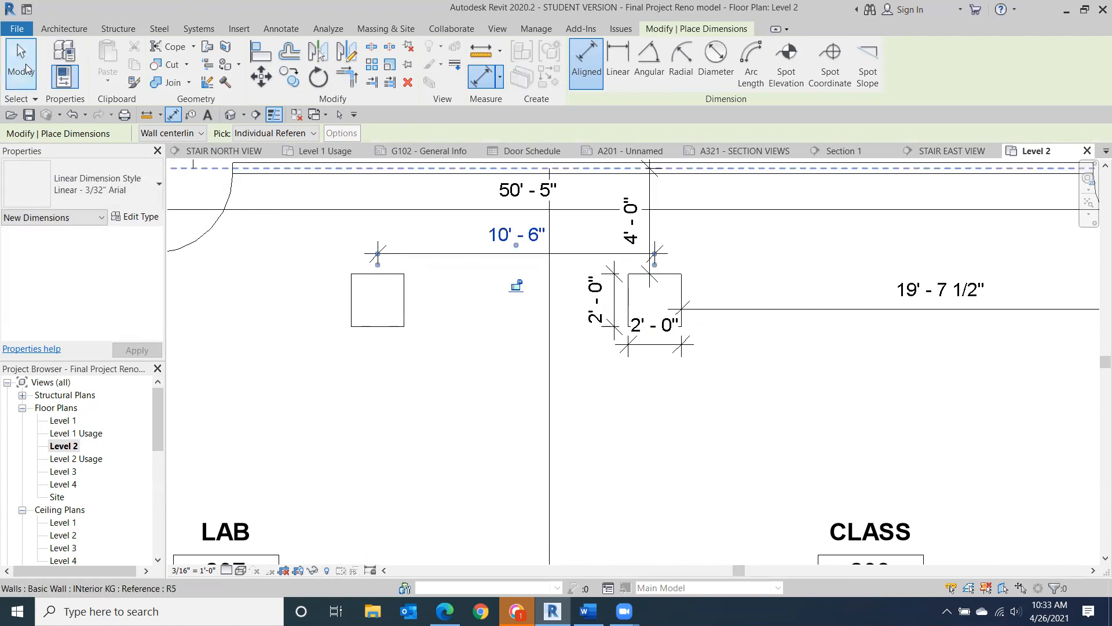
left_click(26, 68)
- Move the wall-side witness line of the column-to-wall dimension from the wall centerline to the wall face on the CLASS 208 side
mouse_move(944, 459)
middle_mouse_down()
mouse_move(803, 424)
mouse_move(836, 471)
mouse_move(834, 461)
middle_mouse_up()
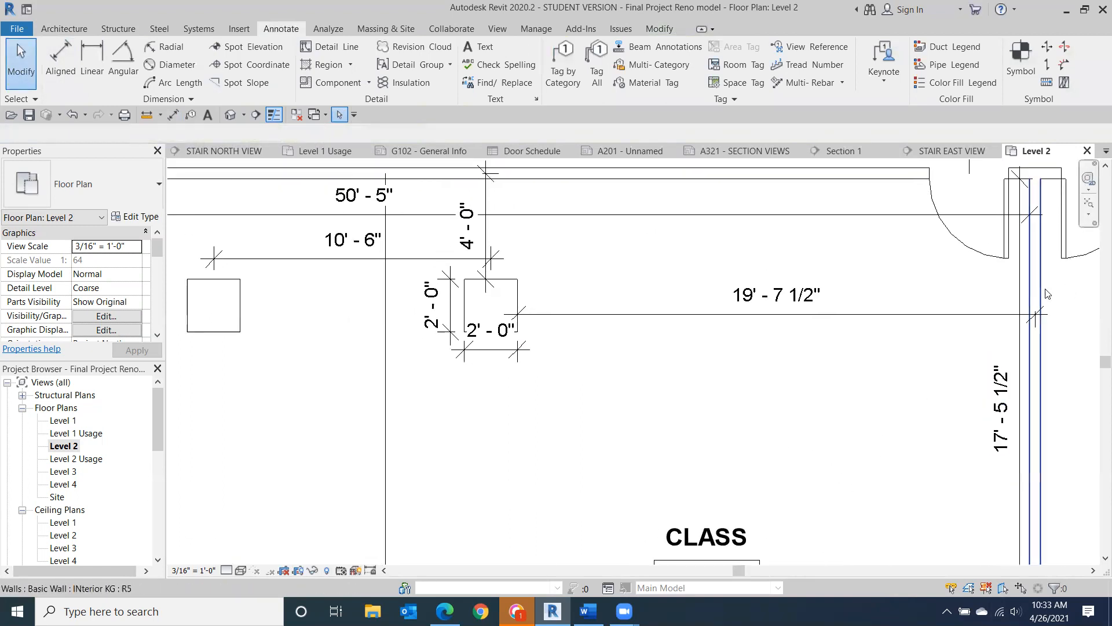
scroll(1047, 333, "up", 2)
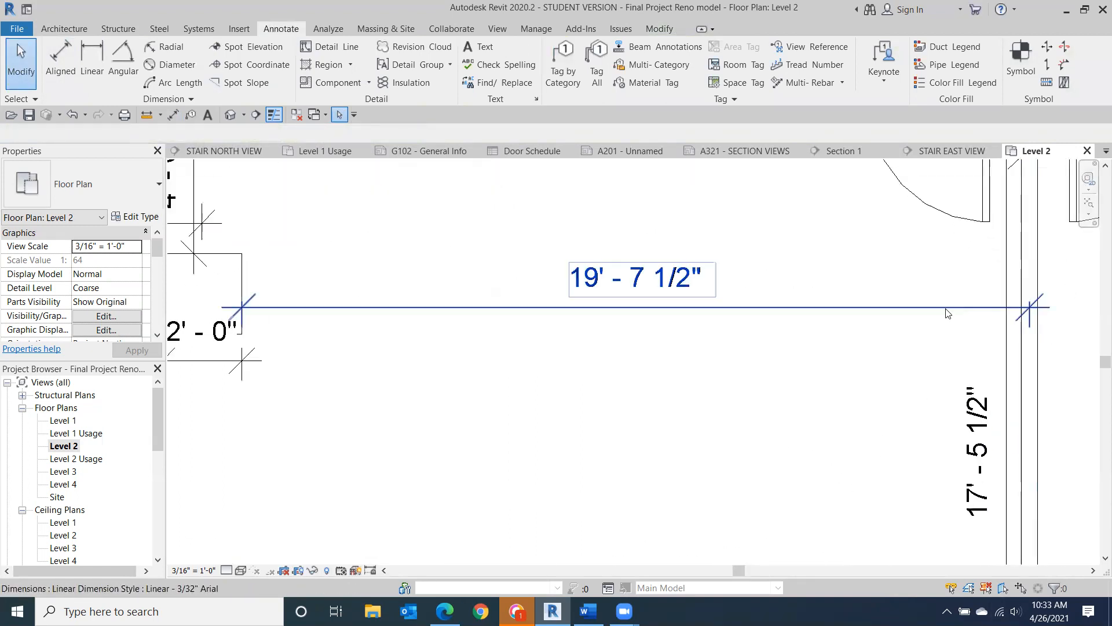
left_click(945, 313)
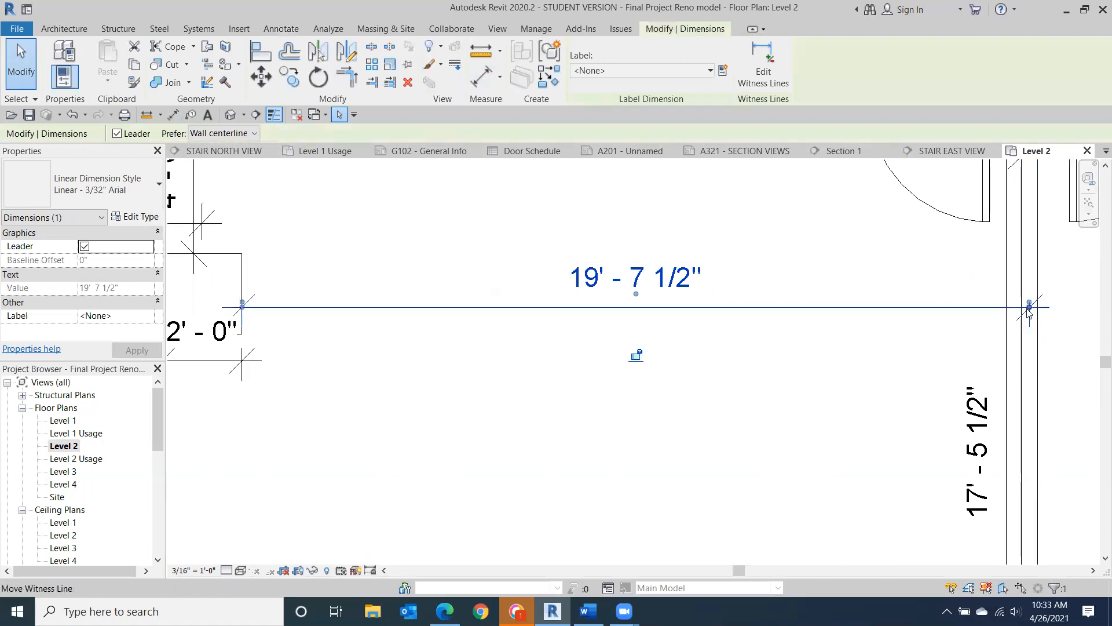
left_click_drag(1029, 311, 1020, 306)
scroll(773, 278, "down", 2)
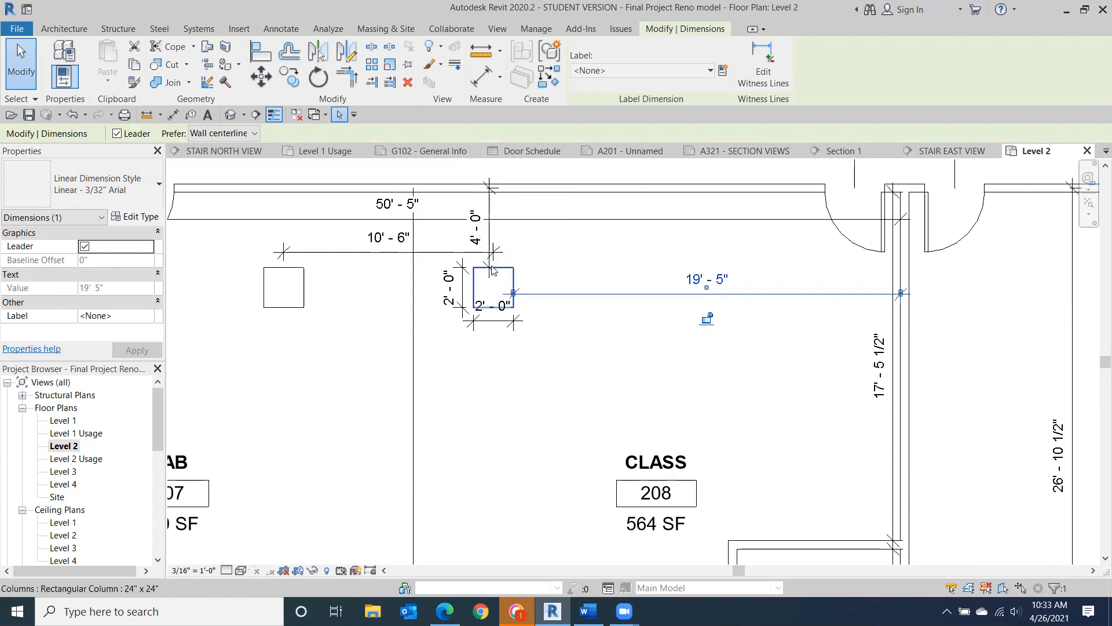
scroll(473, 230, "up", 2)
left_click(482, 233)
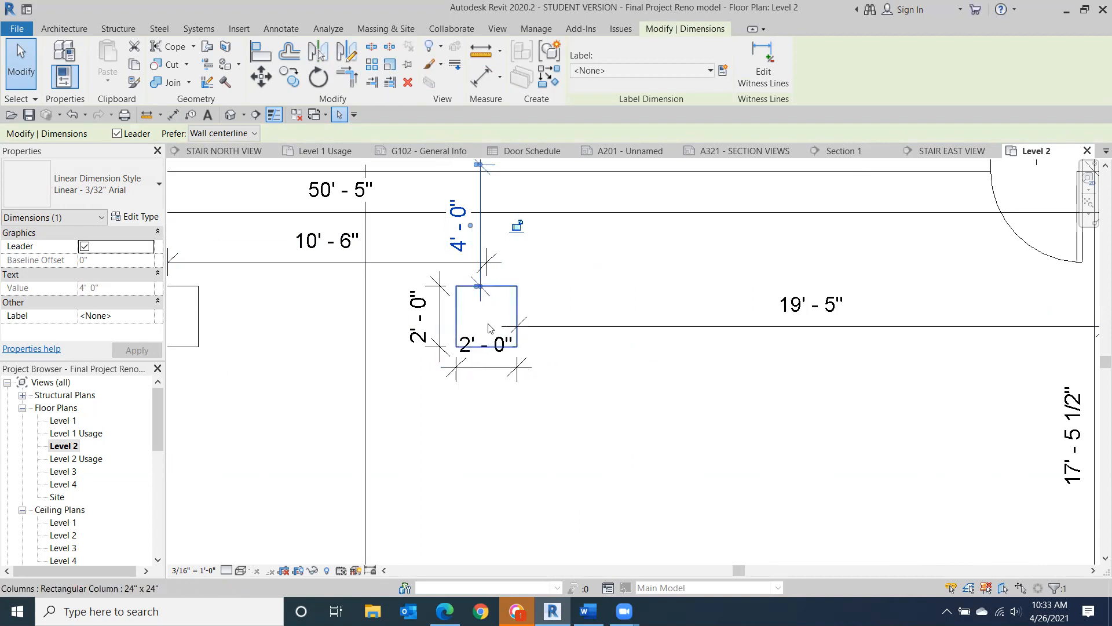
scroll(490, 330, "down", 2)
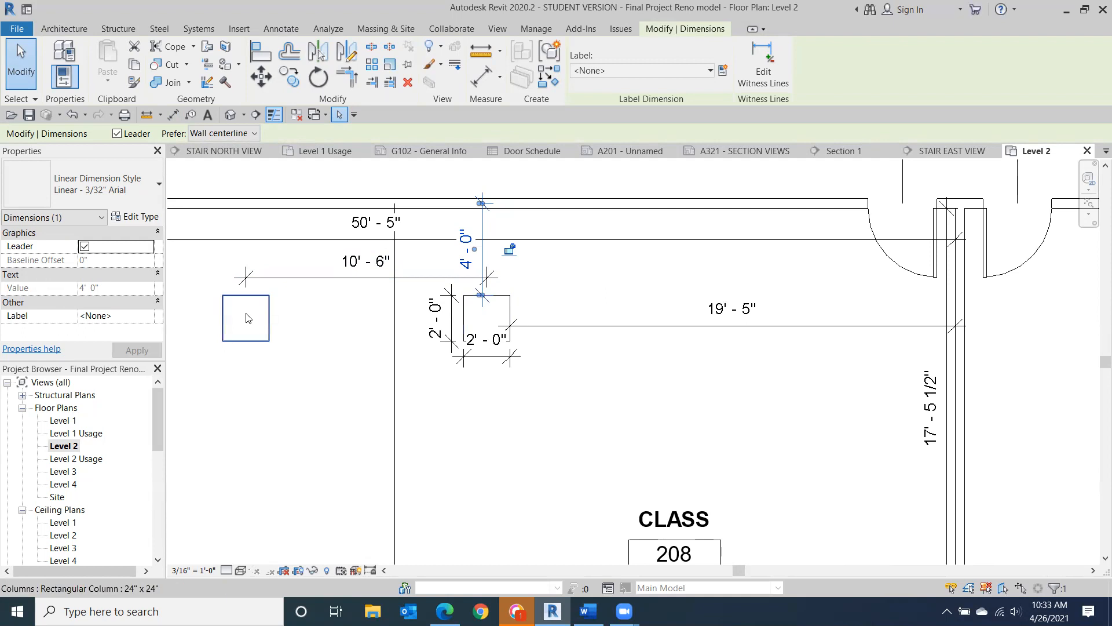
middle_click_drag(343, 305, 452, 339)
scroll(452, 339, "down", 1)
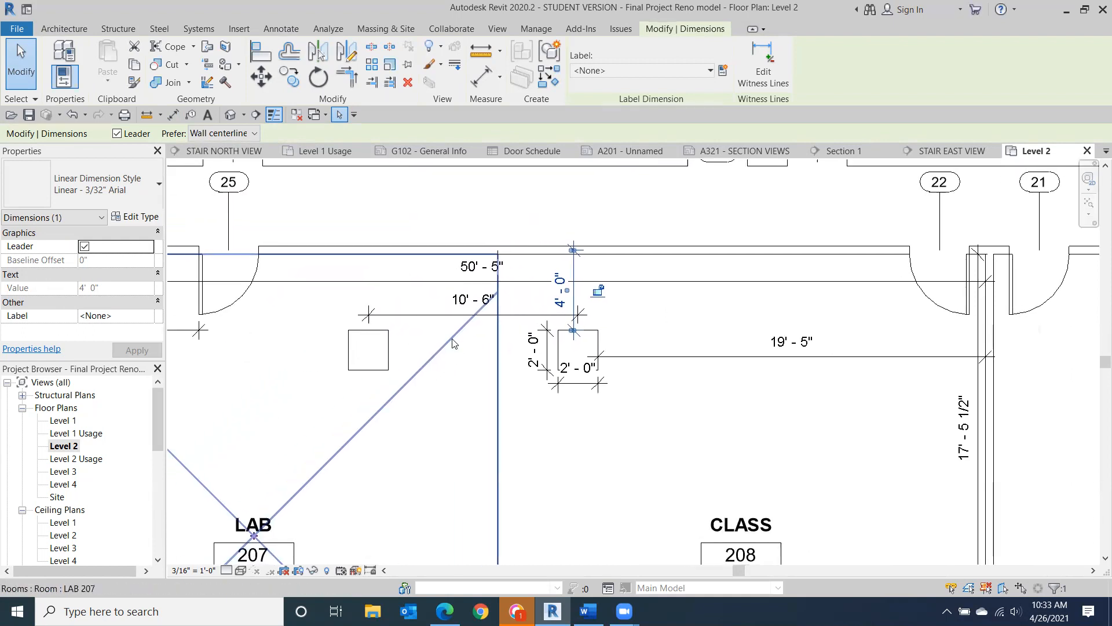
left_click(28, 64)
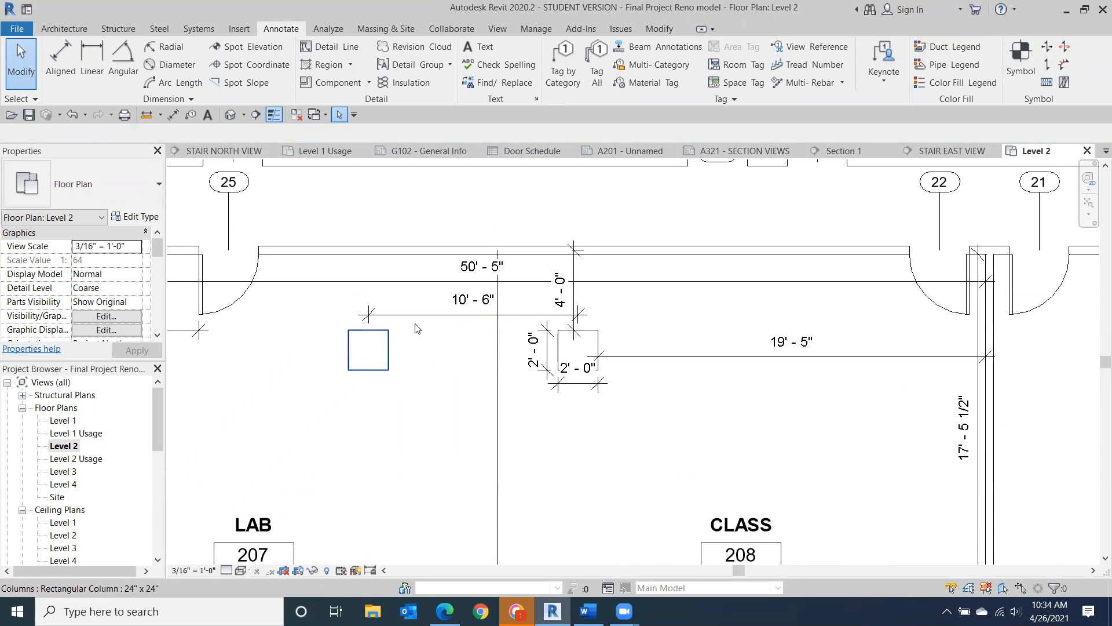
- Shift both witness lines of the column spacing dimension from the column centres to the facing sides of the two columns
left_click(368, 314)
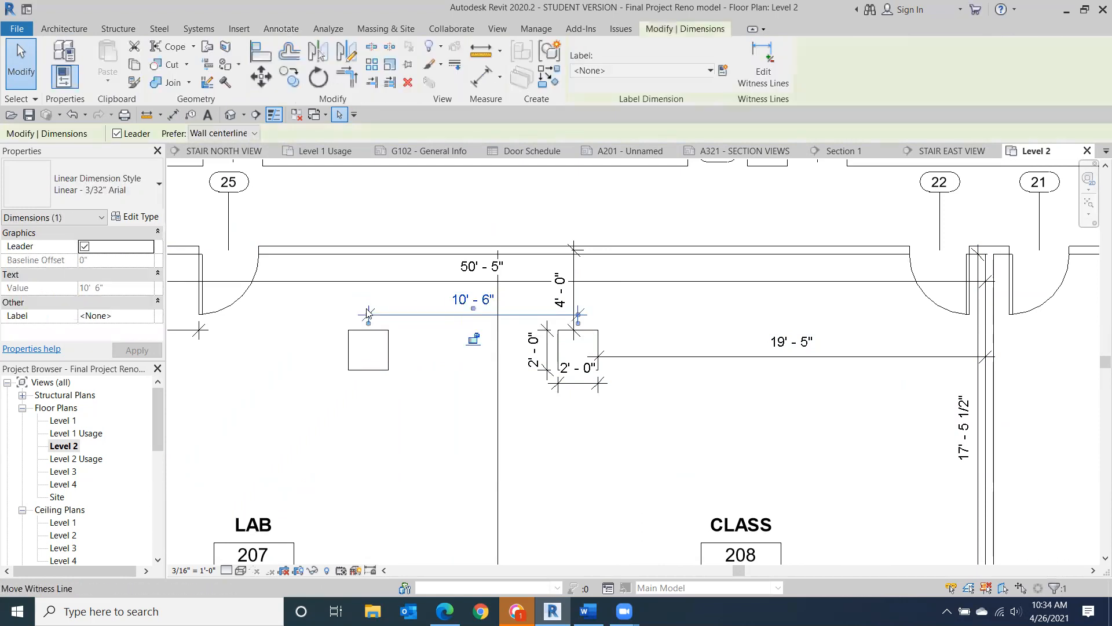
left_click_drag(369, 315, 389, 315)
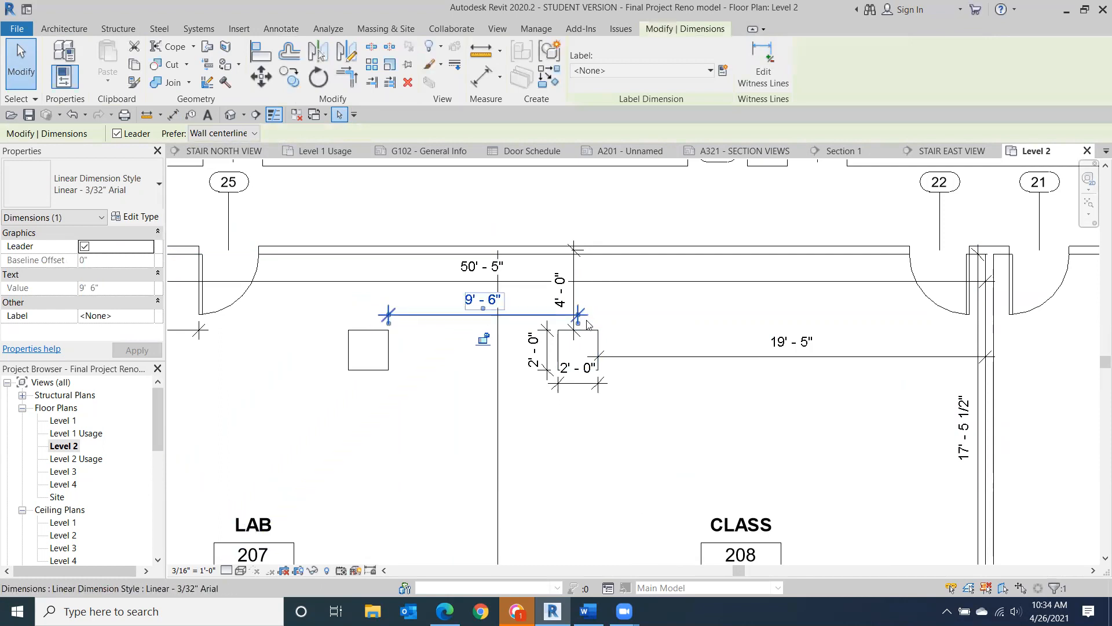
left_click_drag(578, 315, 599, 315)
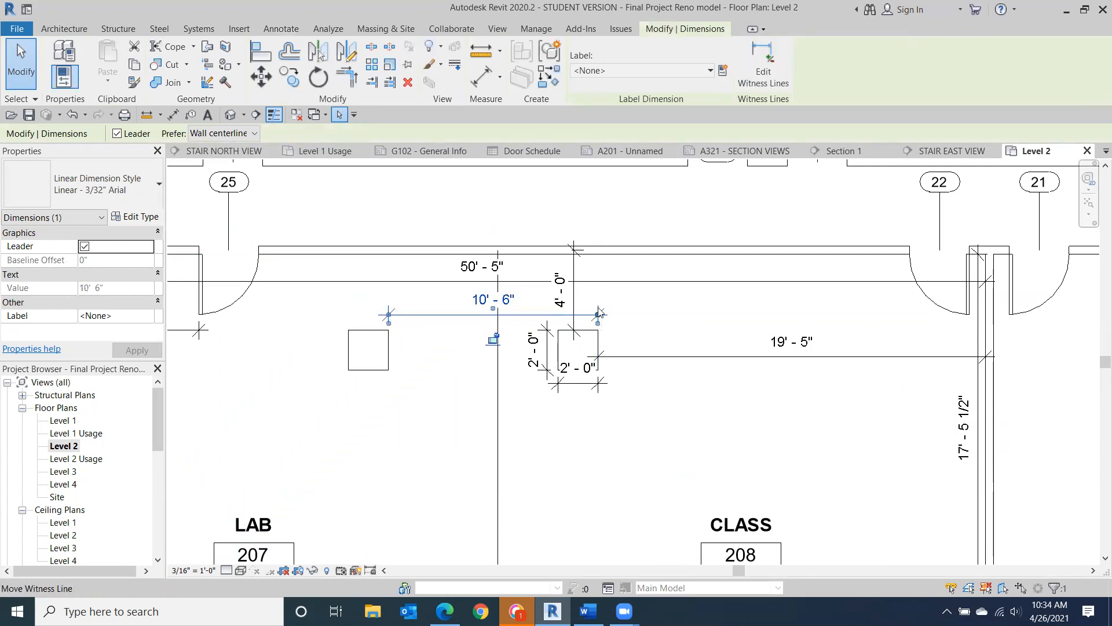
left_click(598, 313)
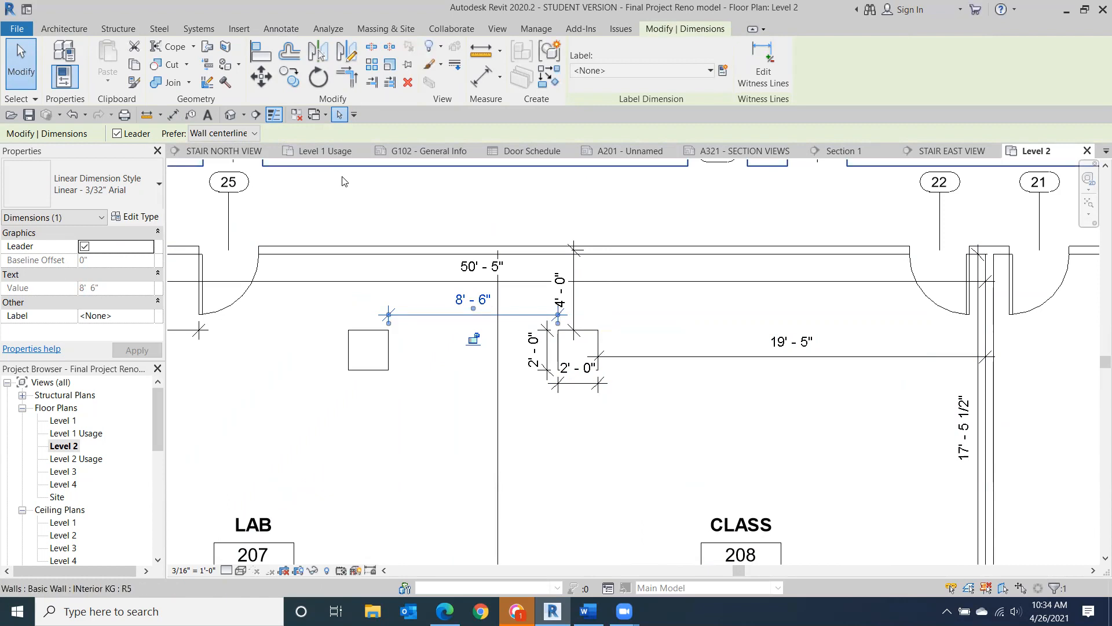
left_click(351, 203)
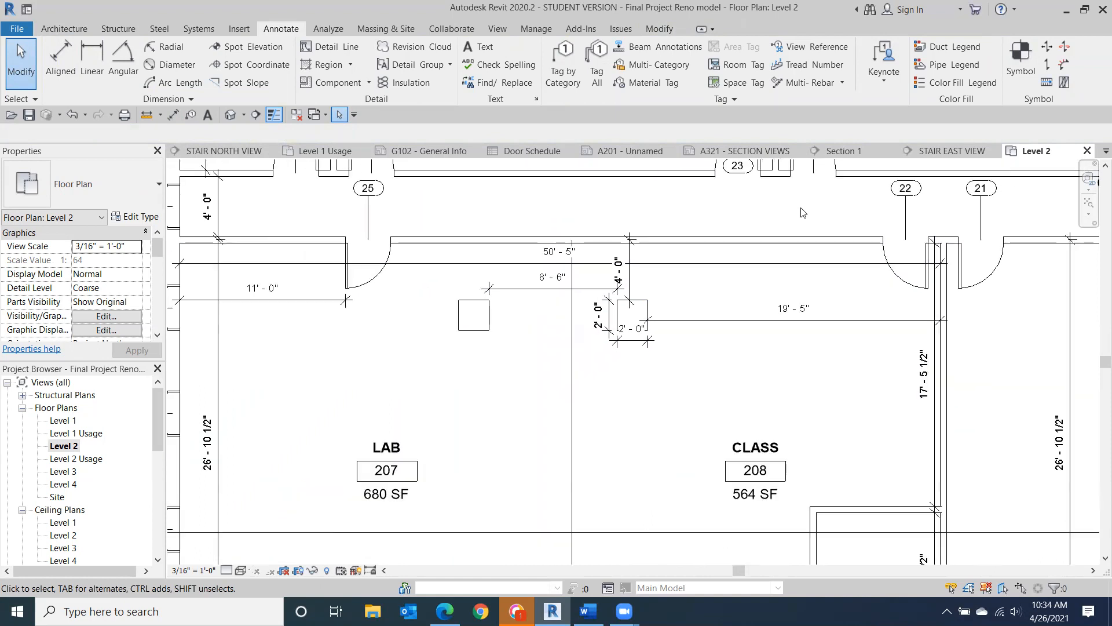
- Move the 9' - 7 1/2" stairs dimension sideways into line with the corridor and LAB 207 vertical dimensions
scroll(802, 213, "down", 2)
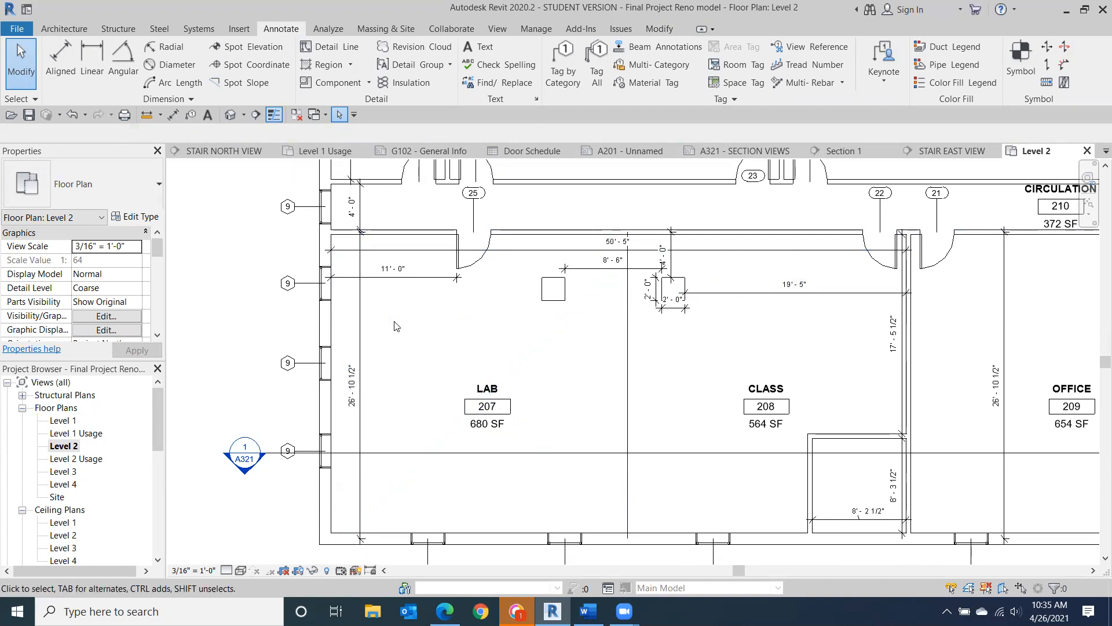
middle_click_drag(394, 319, 376, 422)
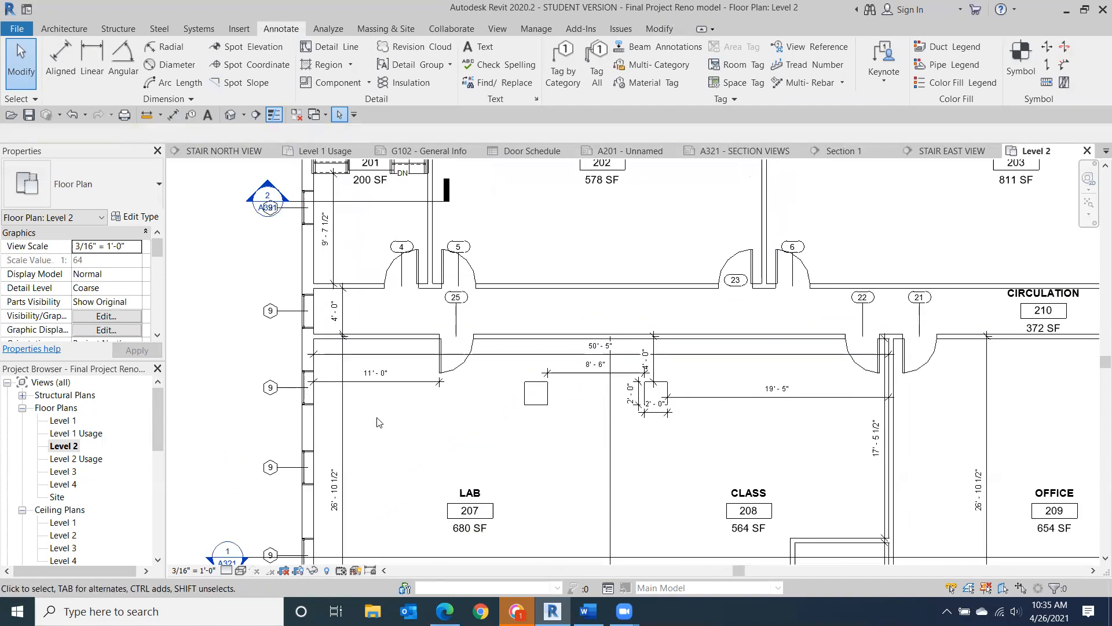
left_click(334, 238)
mouse_move(334, 239)
left_mouse_down()
mouse_move(353, 246)
mouse_move(342, 242)
left_mouse_up()
left_click(423, 451)
middle_click_drag(441, 412, 489, 337)
scroll(488, 337, "down", 1)
left_click(240, 321)
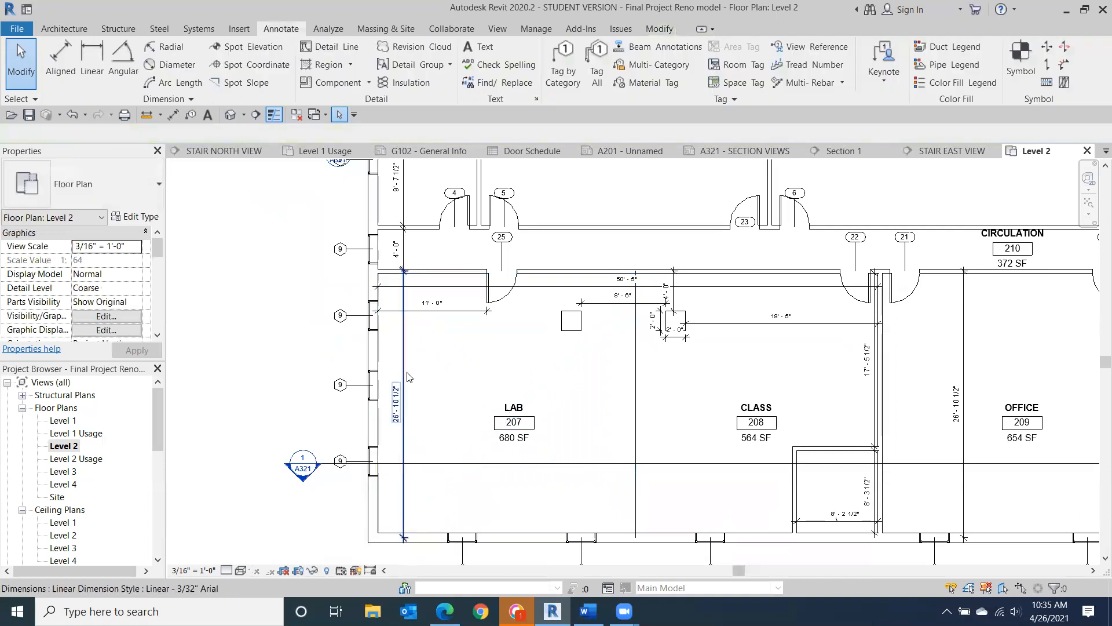
middle_click_drag(387, 290, 393, 381)
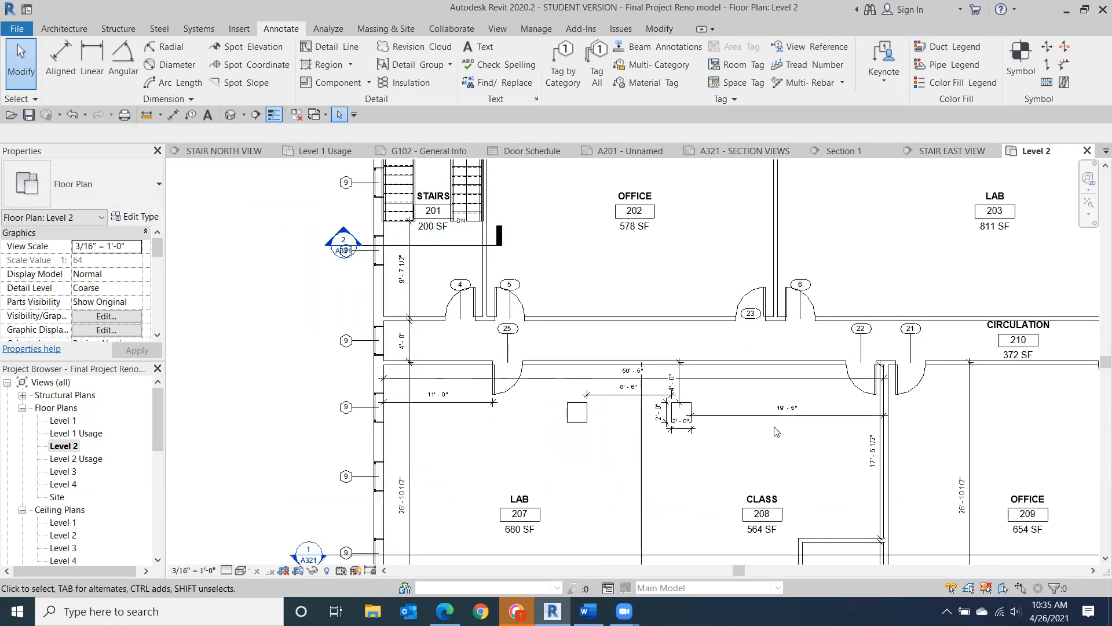
- Move the column-to-wall dimension in CLASS 208 up into line with the column spacing dimension
scroll(735, 410, "up", 3)
scroll(723, 428, "up", 2)
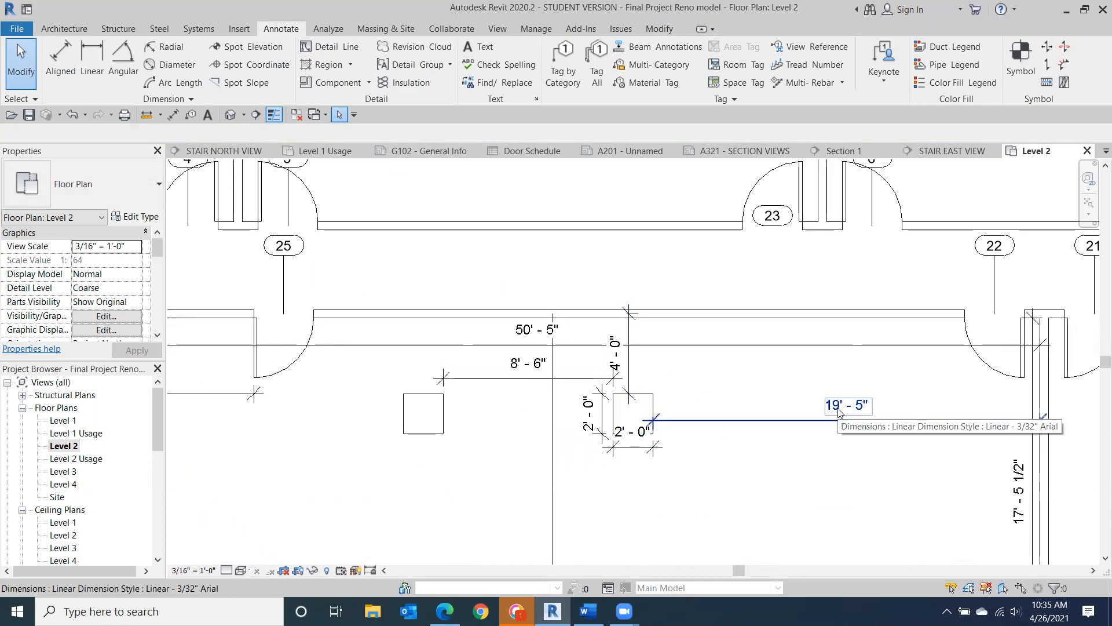
middle_click_drag(617, 299, 1065, 381)
scroll(762, 315, "down", 1)
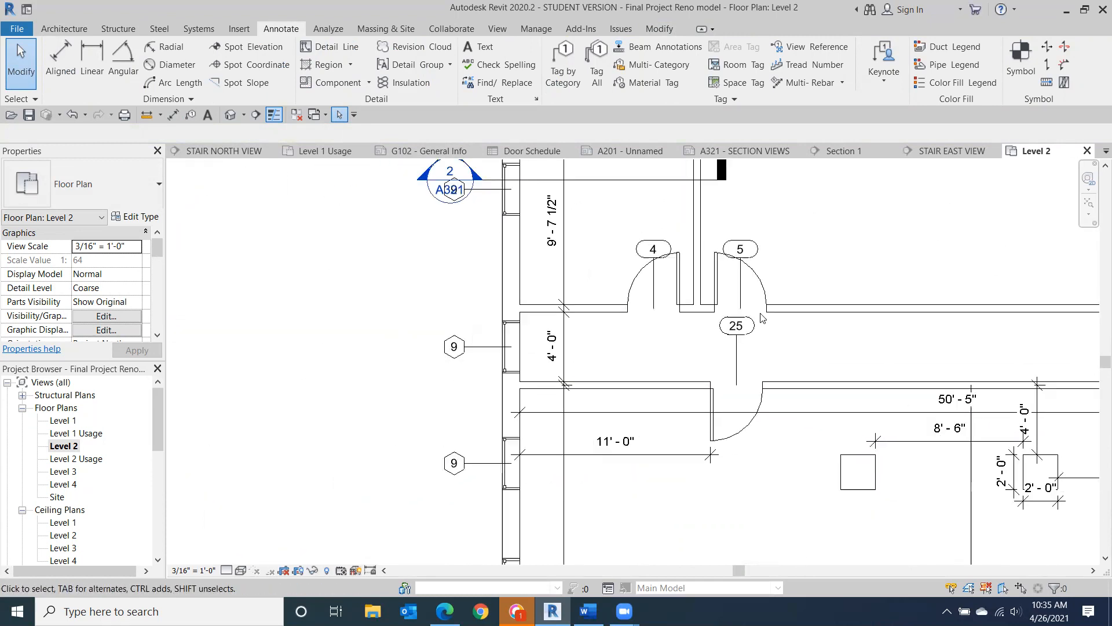
middle_click_drag(791, 454, 337, 343)
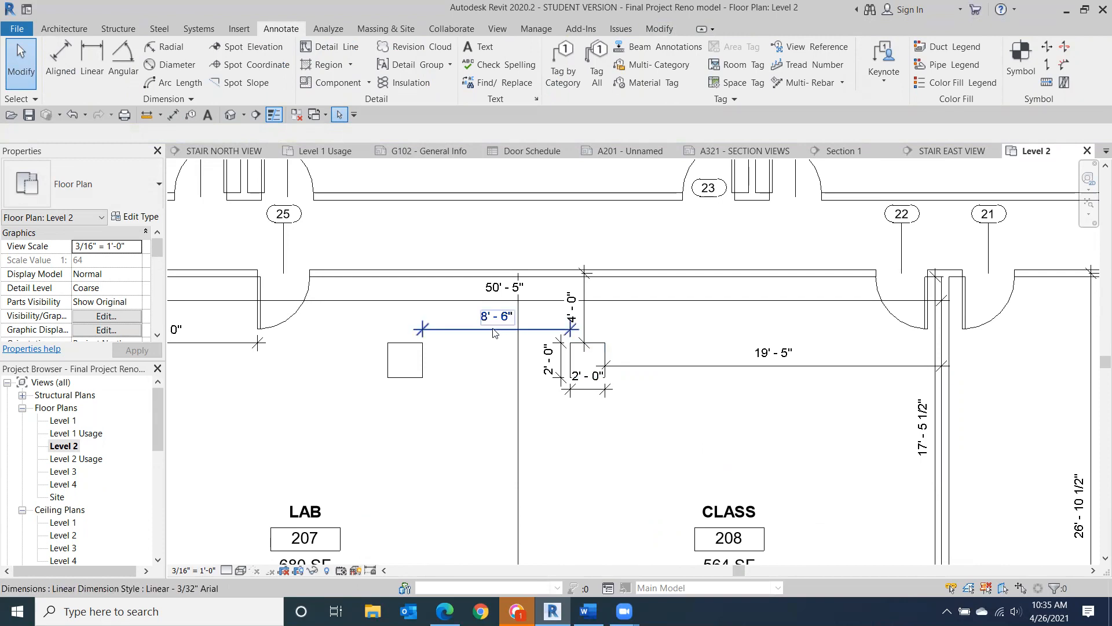
left_click_drag(694, 368, 697, 344)
key("Escape")
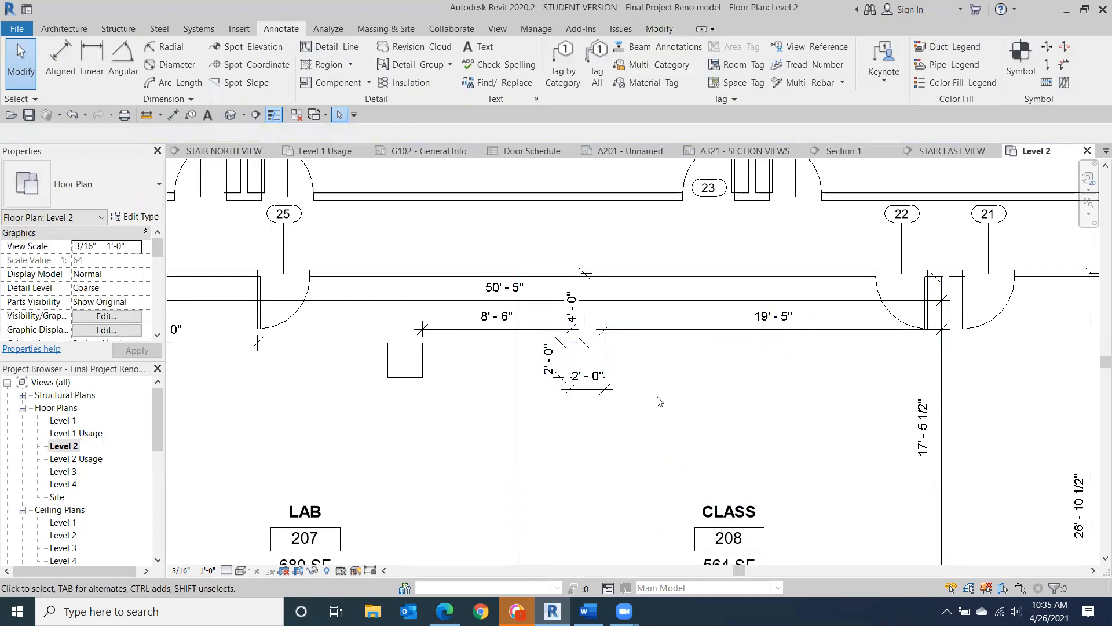
left_click(724, 329)
mouse_move(724, 329)
left_mouse_down()
mouse_move(722, 362)
mouse_move(718, 336)
left_mouse_up()
left_click(421, 439)
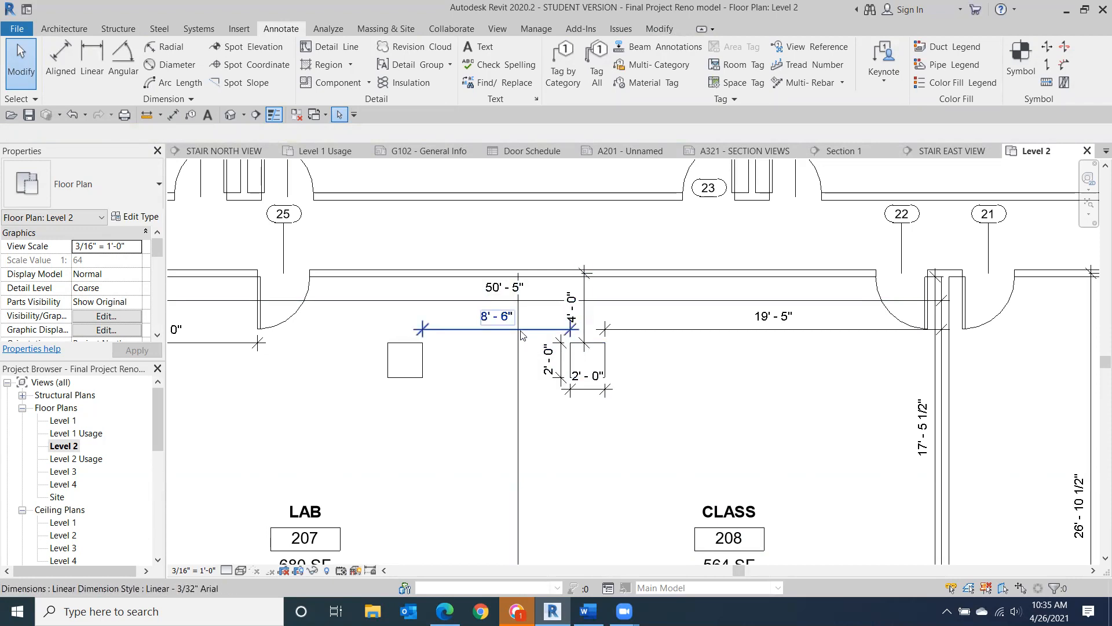
mouse_move(514, 330)
left_mouse_down()
mouse_move(514, 368)
mouse_move(519, 336)
left_mouse_up()
left_click(776, 443)
- Review the whole Level 2 plan, and open the Site floor plan with the Text command started
middle_click_drag(776, 443, 675, 374)
scroll(666, 364, "down", 1)
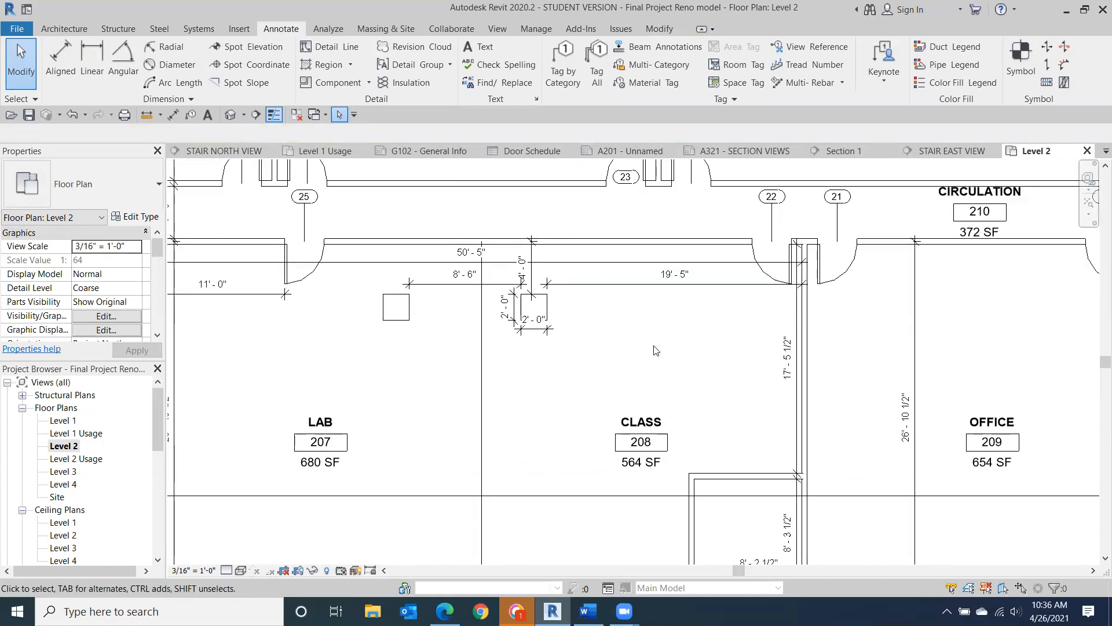
scroll(640, 373, "down", 2)
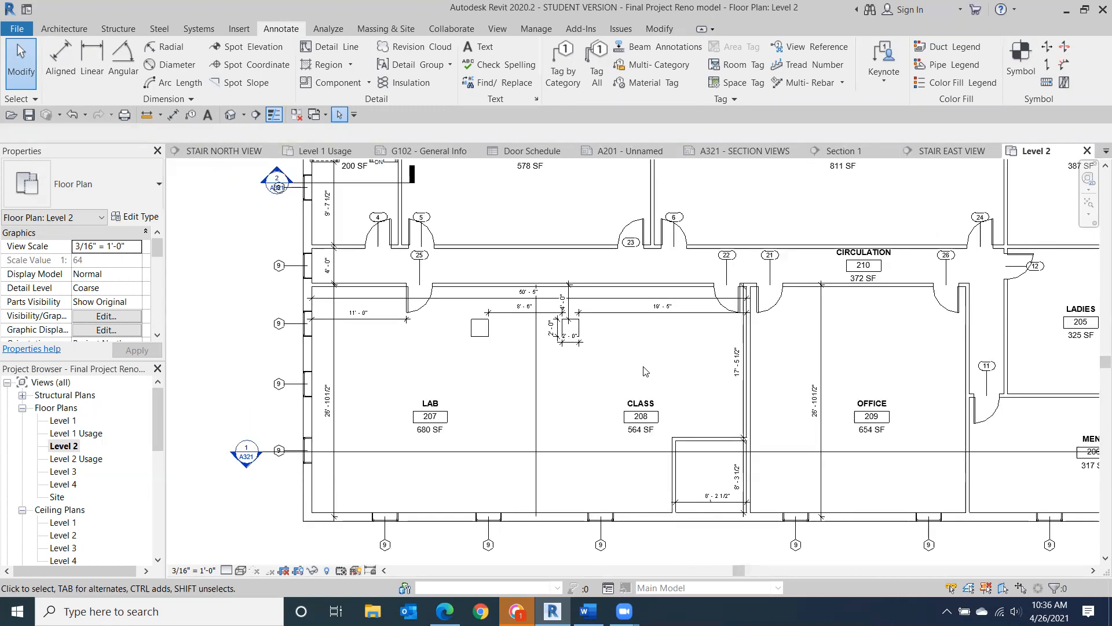
middle_click_drag(645, 370, 341, 343)
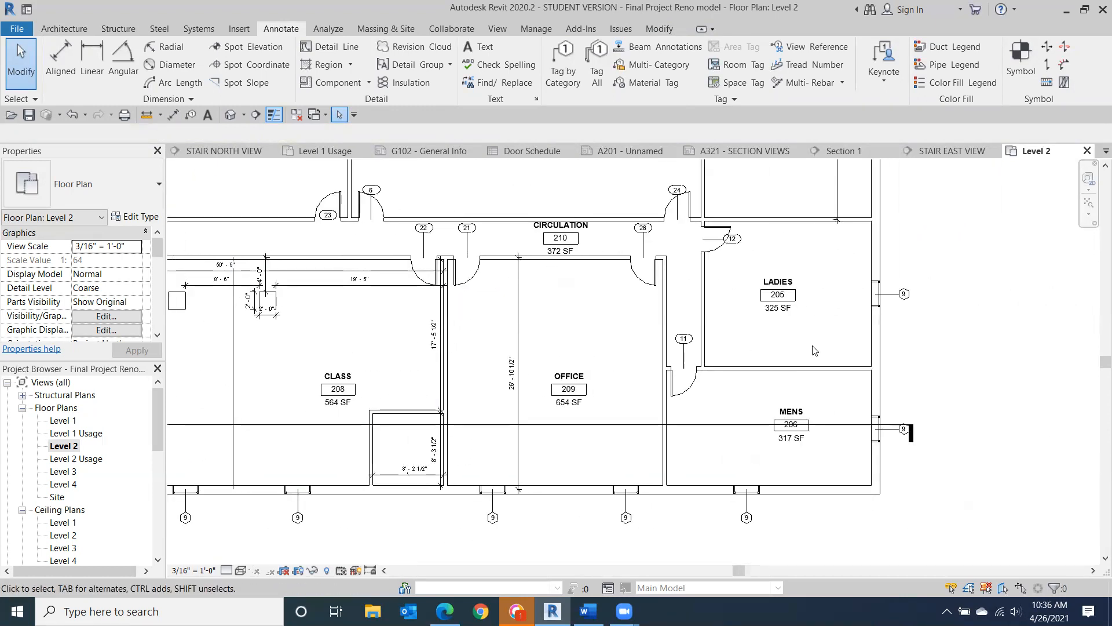
scroll(952, 350, "down", 3)
mouse_move(936, 425)
middle_mouse_down()
mouse_move(916, 534)
mouse_move(940, 429)
mouse_move(929, 467)
mouse_move(938, 446)
middle_mouse_up()
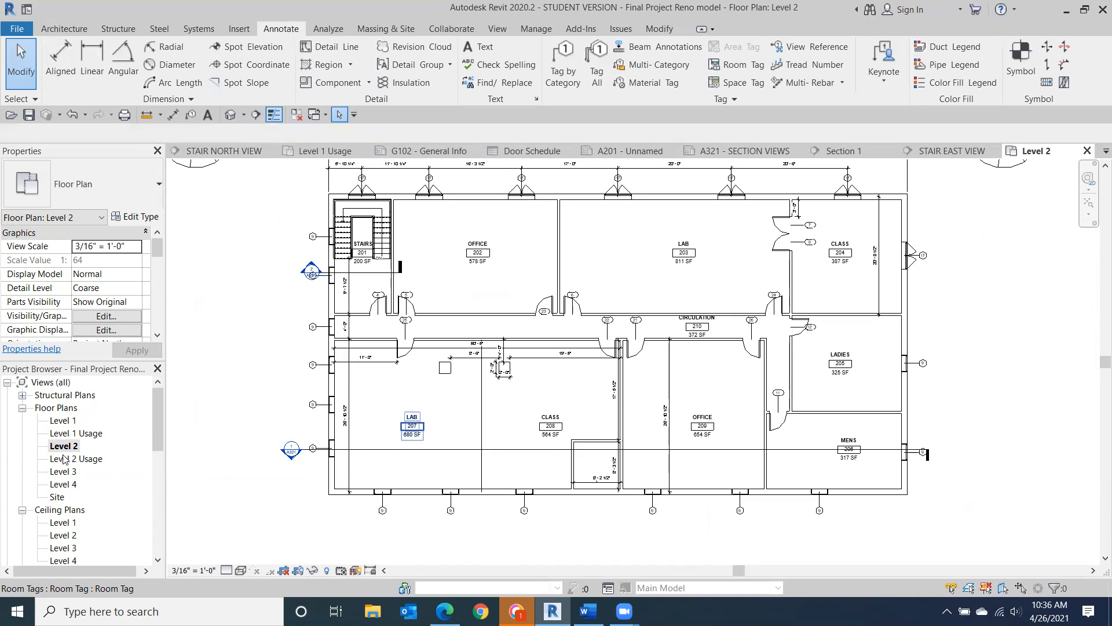
double_click(62, 499)
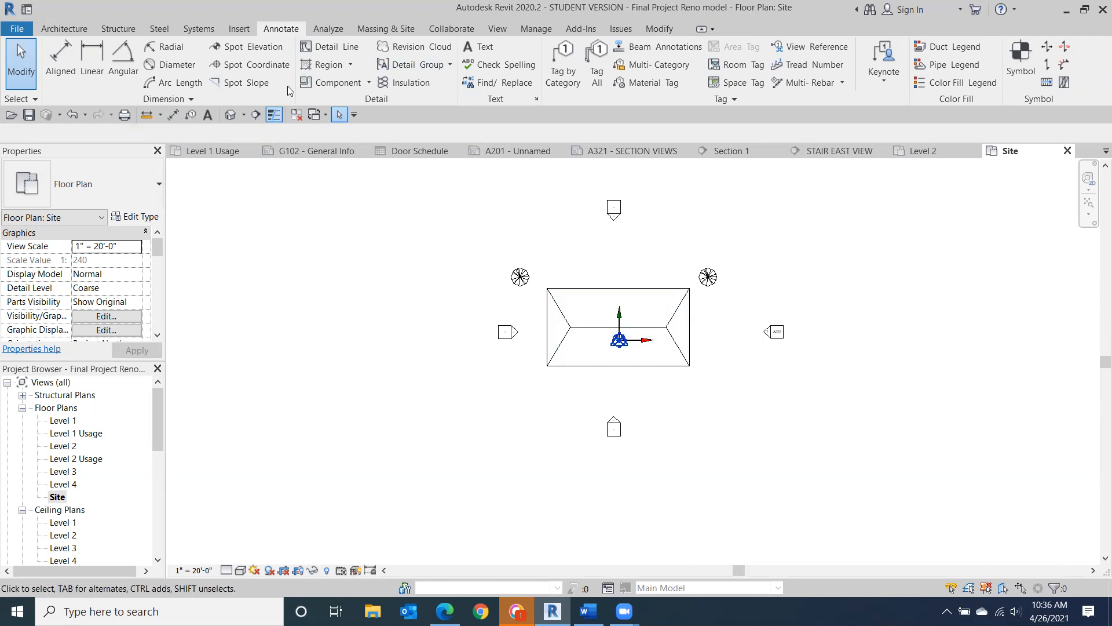
left_click(480, 49)
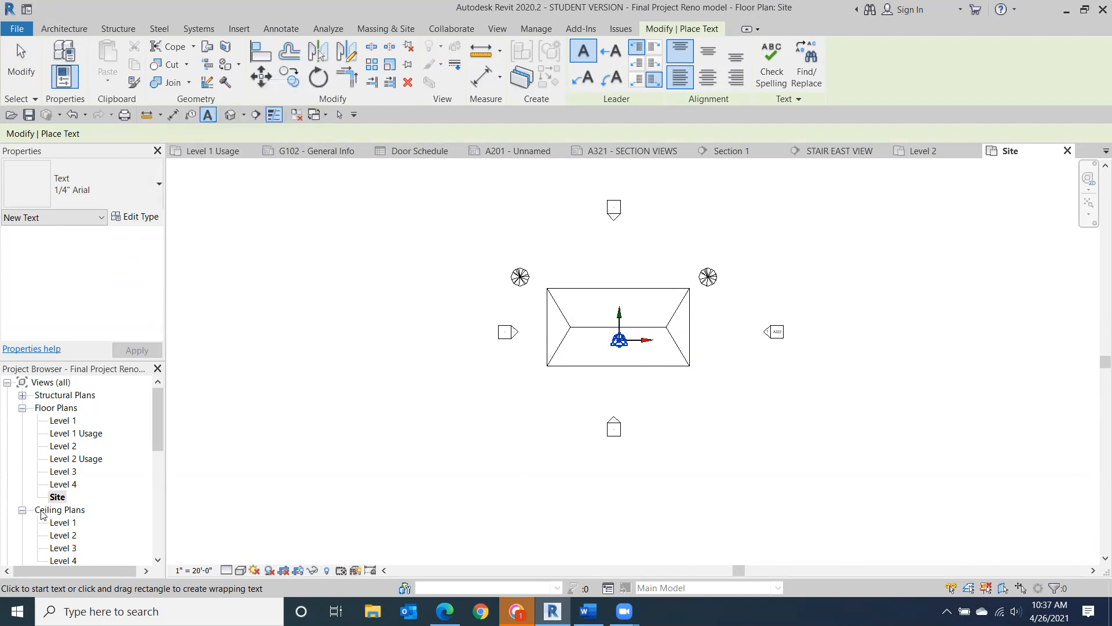
- Open the Level 1 floor plan and select the CLASS 104 room to examine its properties
double_click(63, 422)
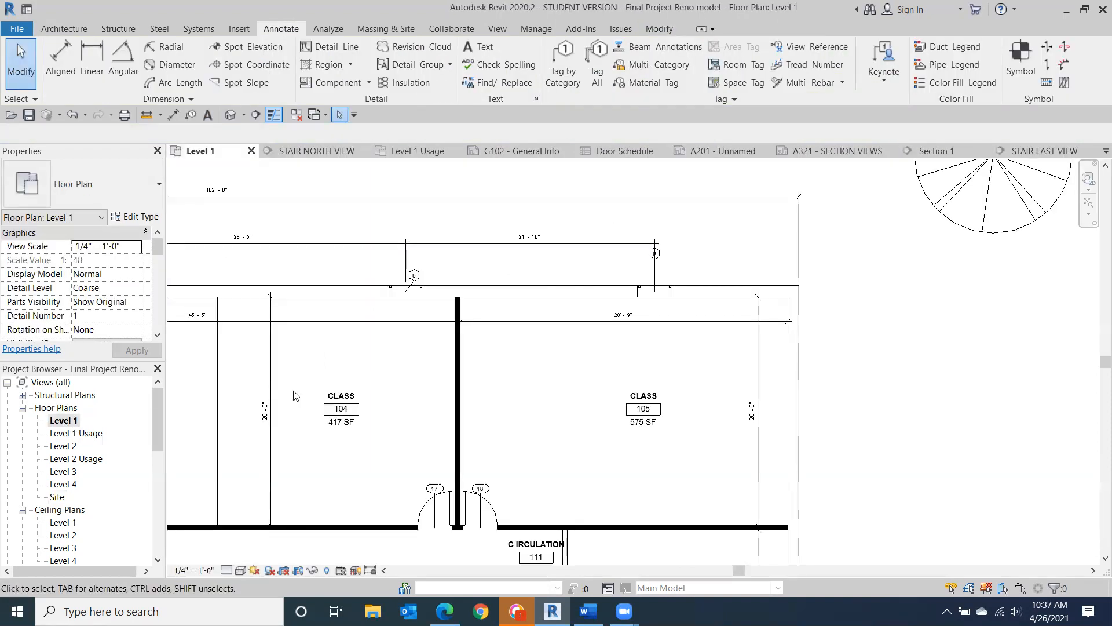
left_click(377, 368)
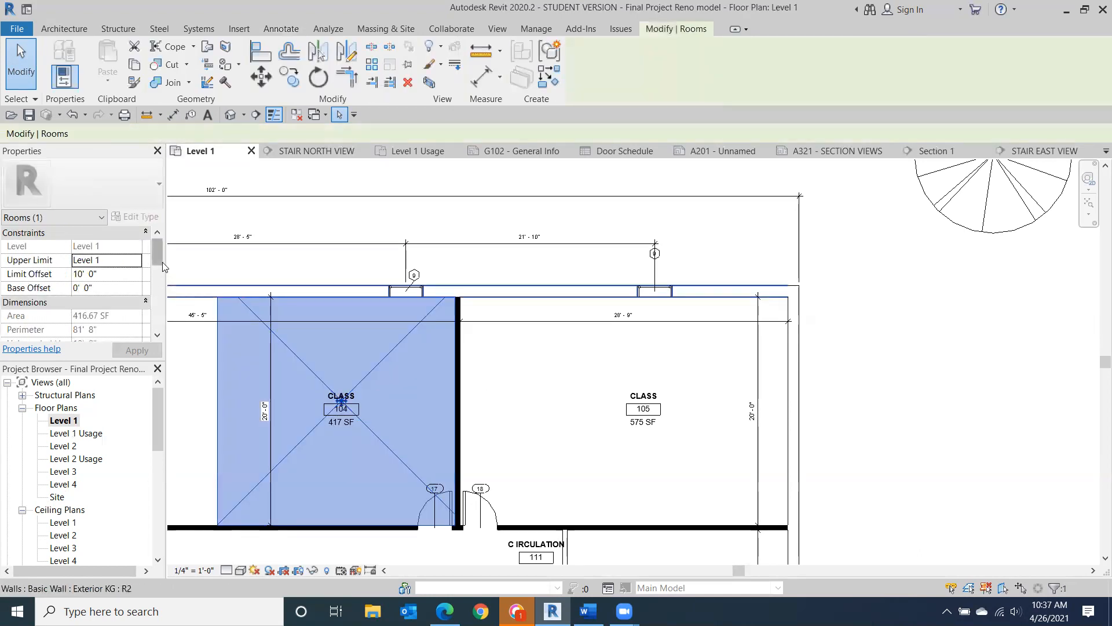
mouse_move(157, 247)
left_mouse_down()
mouse_move(157, 320)
mouse_move(157, 248)
left_mouse_up()
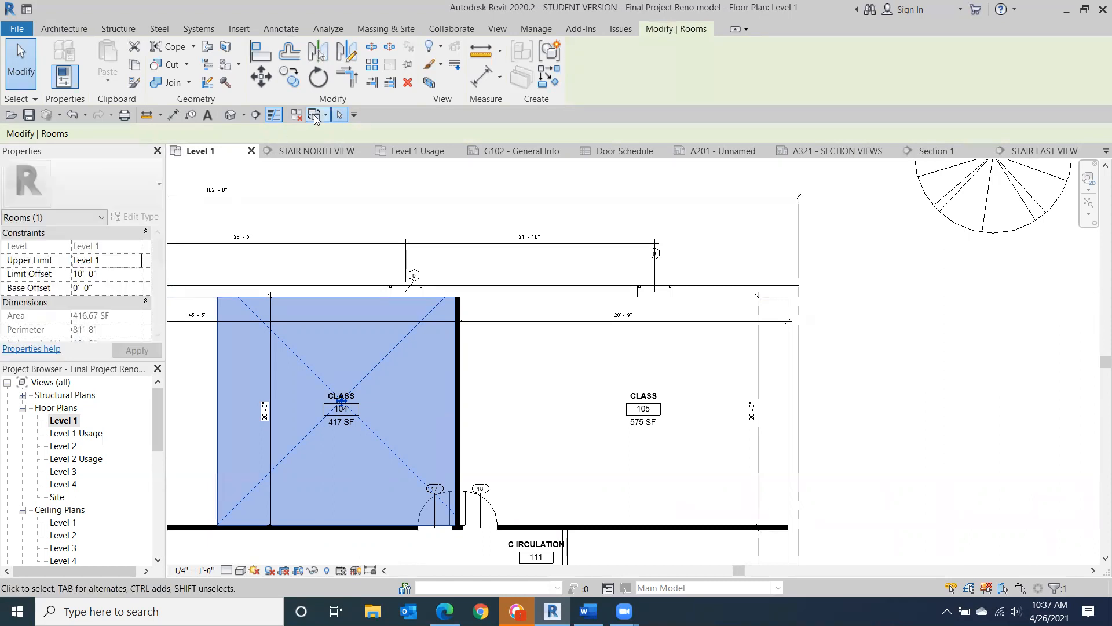
left_click(23, 68)
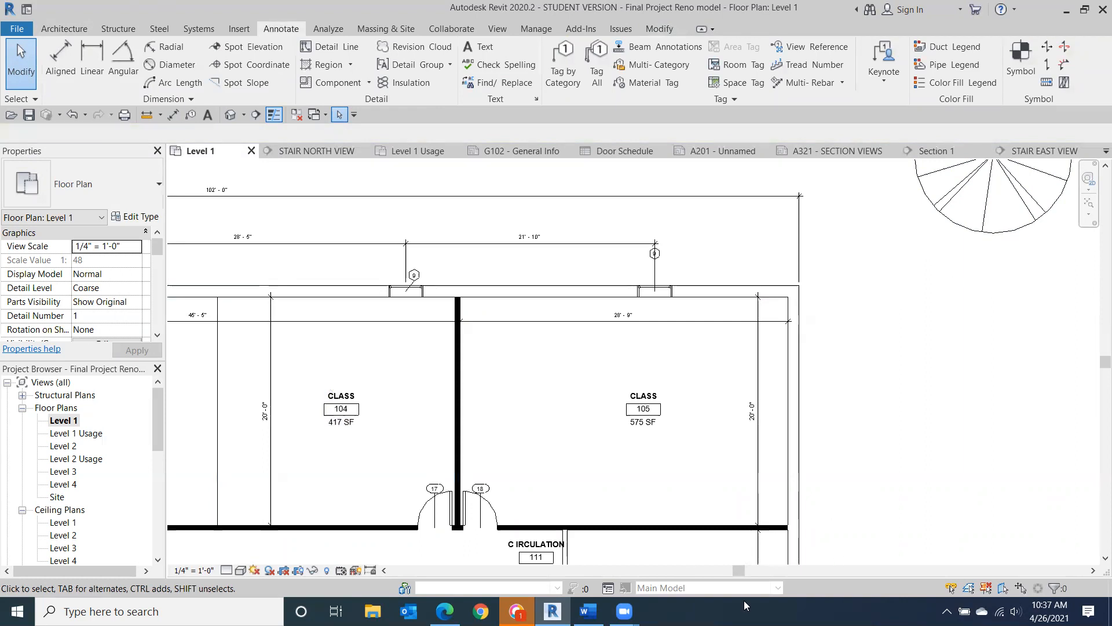
- Examine the project's schedules and sheets and the complete Level 1 floor plan
scroll(107, 405, "down", 1)
scroll(107, 404, "down", 5)
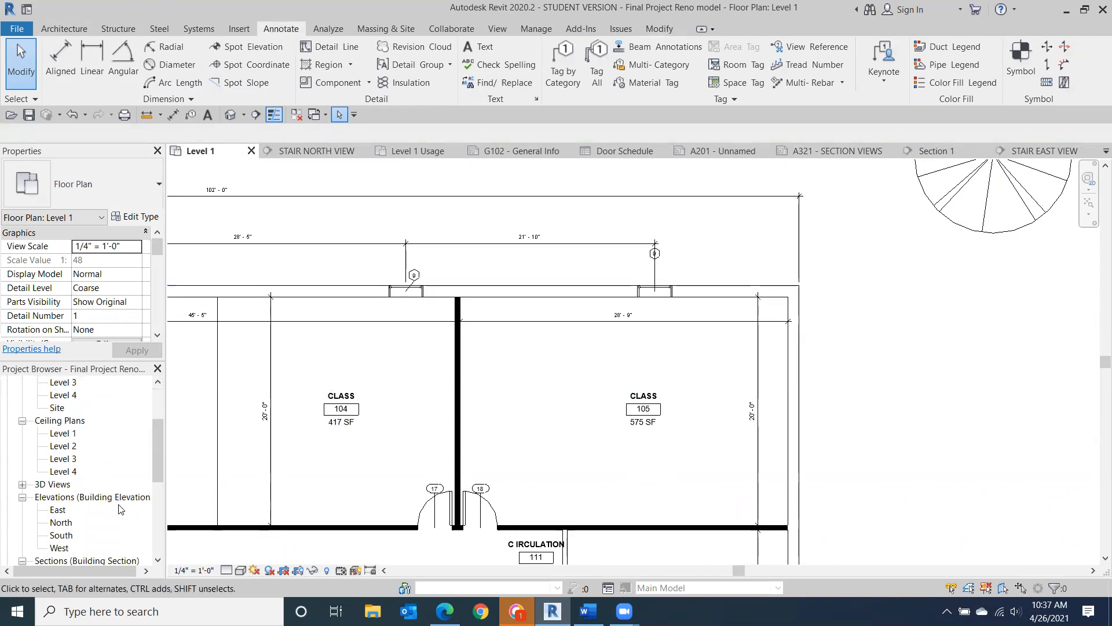
scroll(119, 504, "down", 3)
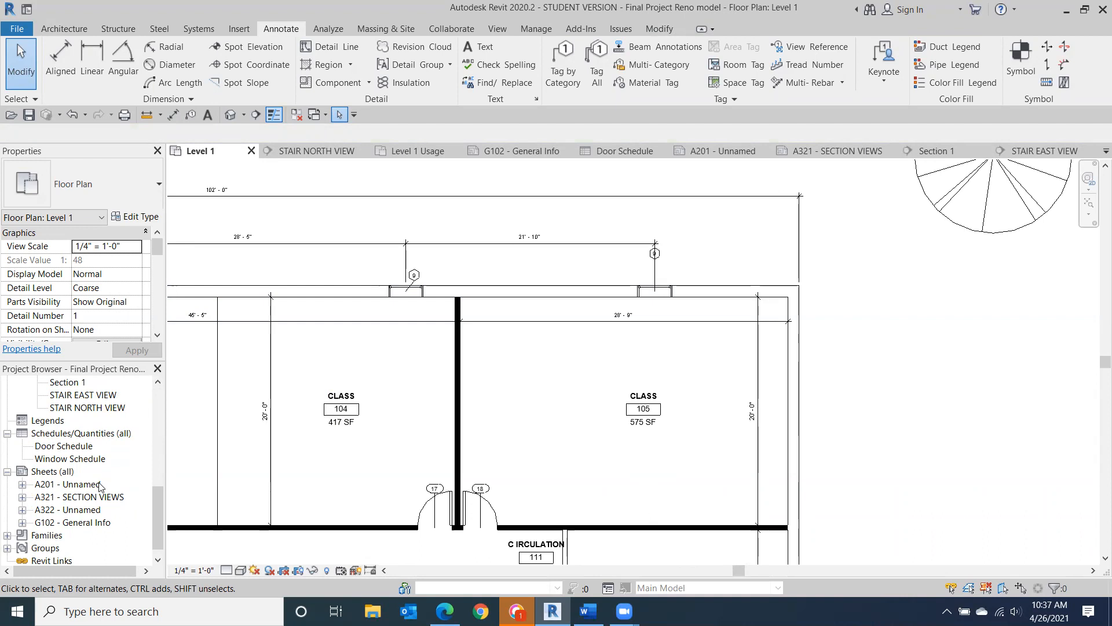
scroll(278, 443, "down", 2)
middle_click_drag(334, 451, 716, 301)
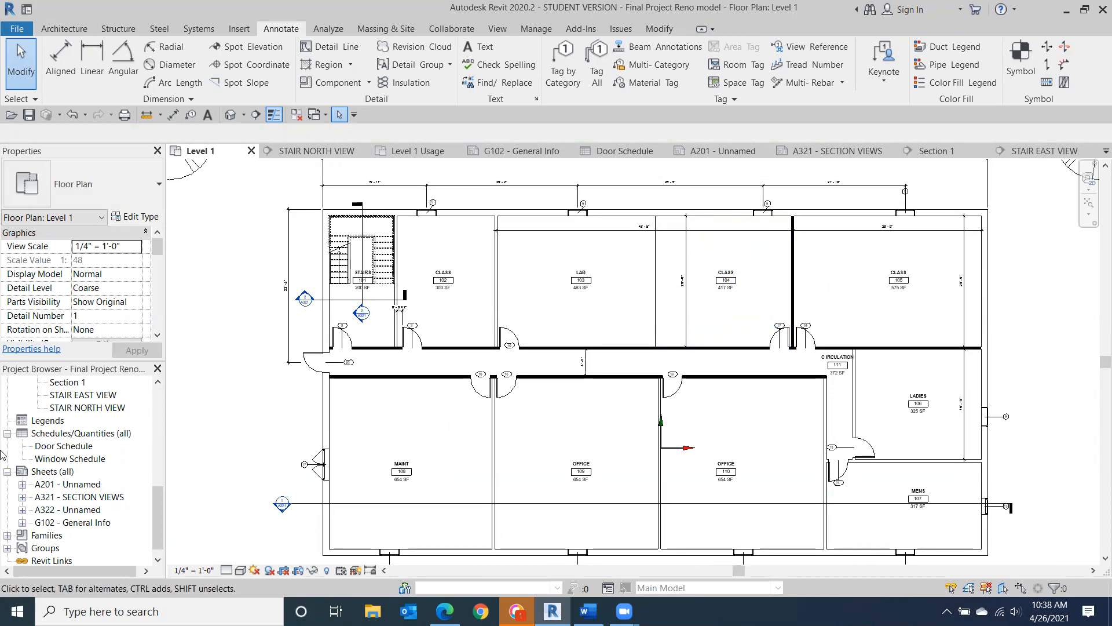
left_click_drag(161, 525, 159, 538)
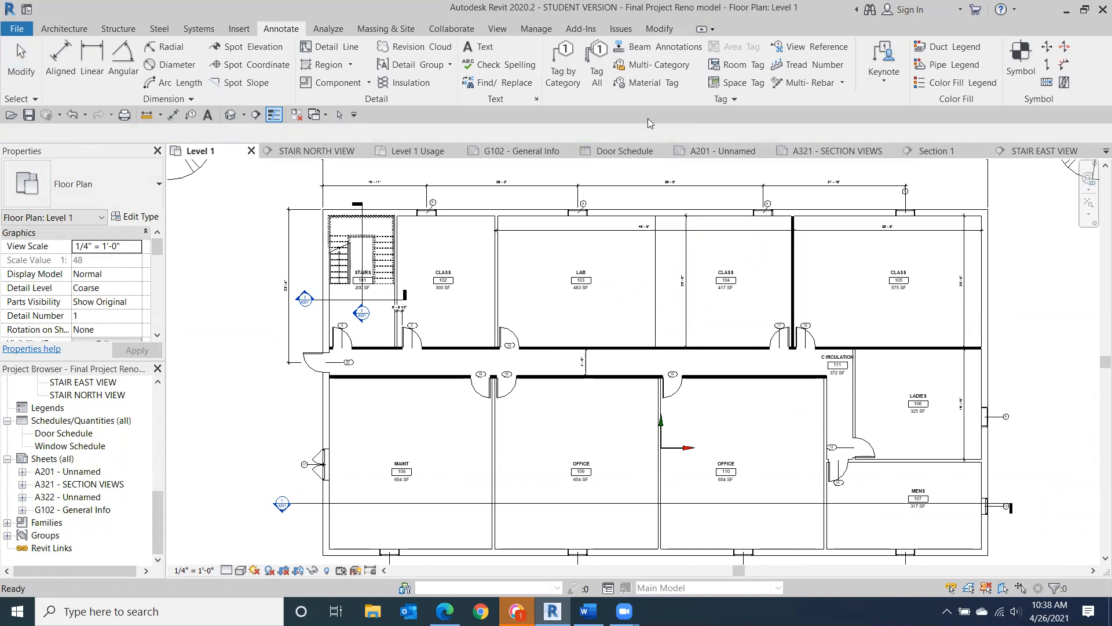
left_click(219, 303)
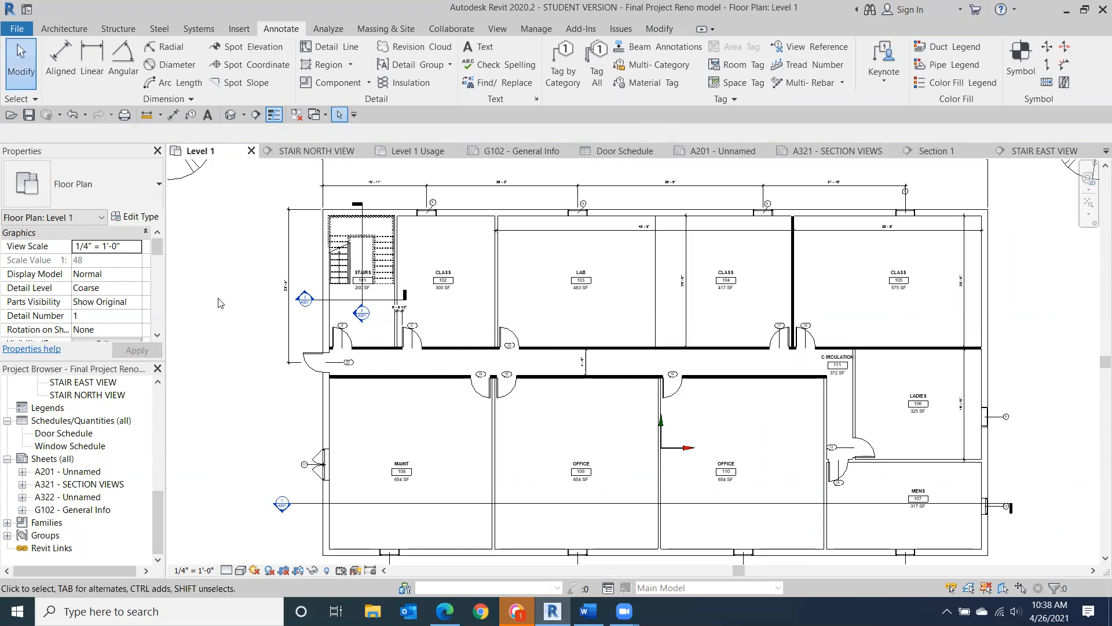
- Create a new building component schedule for the Walls category, named Wall Schedule, in the New Construction phase
left_click(498, 30)
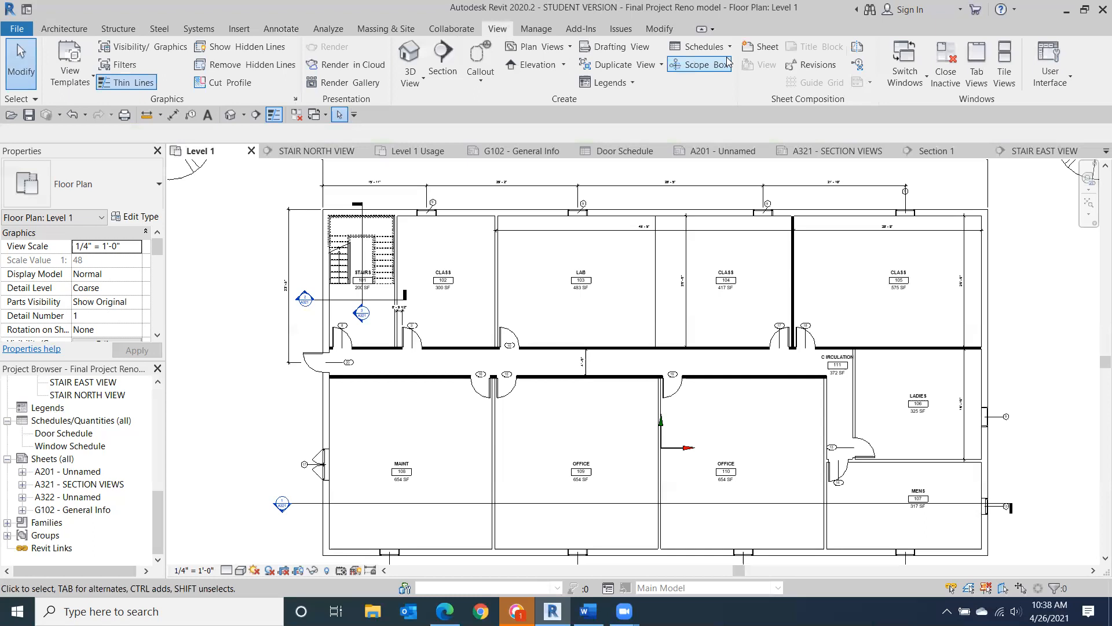
left_click(707, 47)
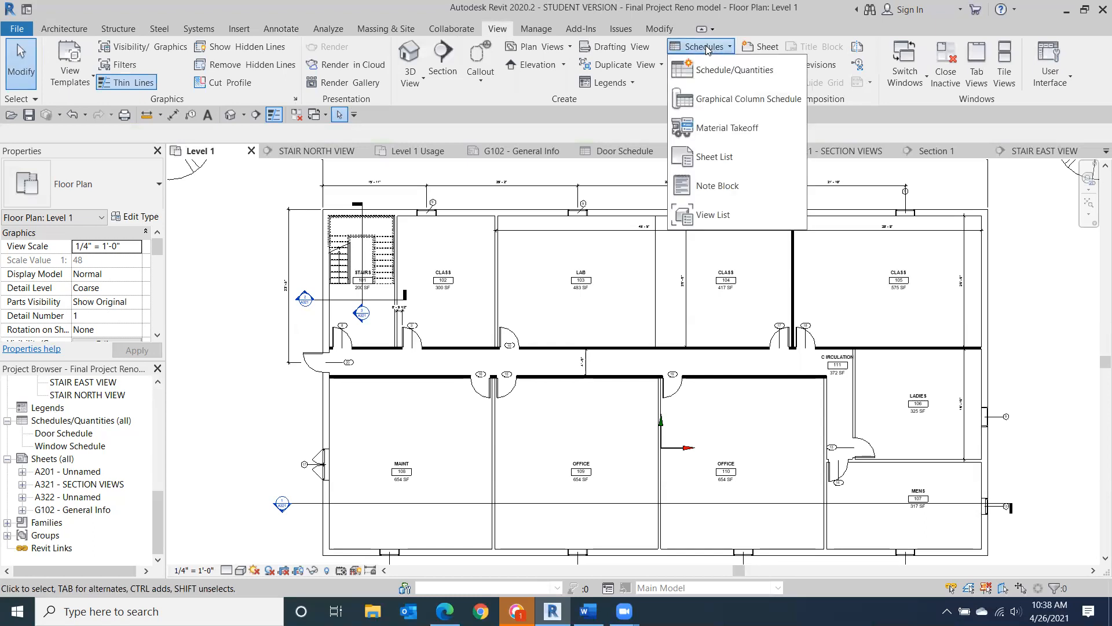
left_click(716, 68)
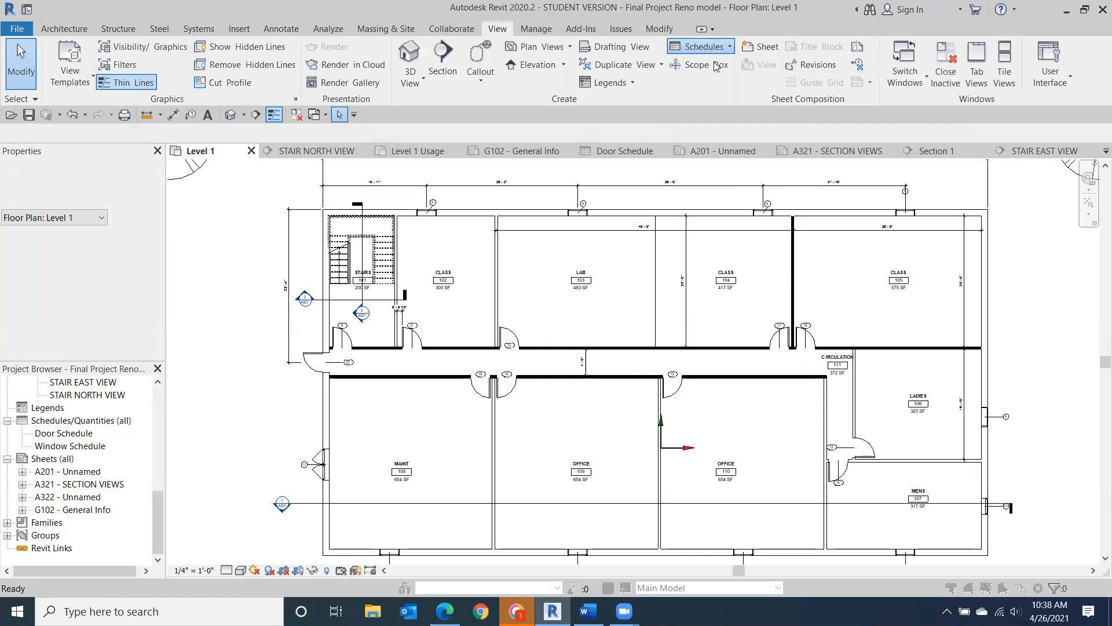
left_click_drag(536, 188, 536, 315)
left_click(427, 320)
left_click(449, 320)
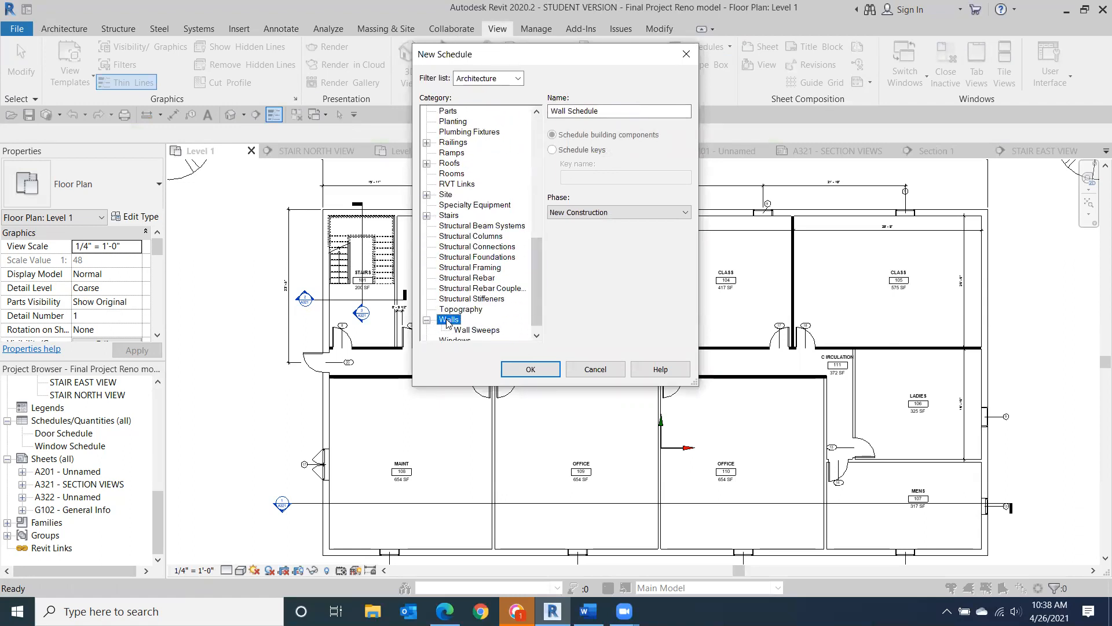
left_click(530, 369)
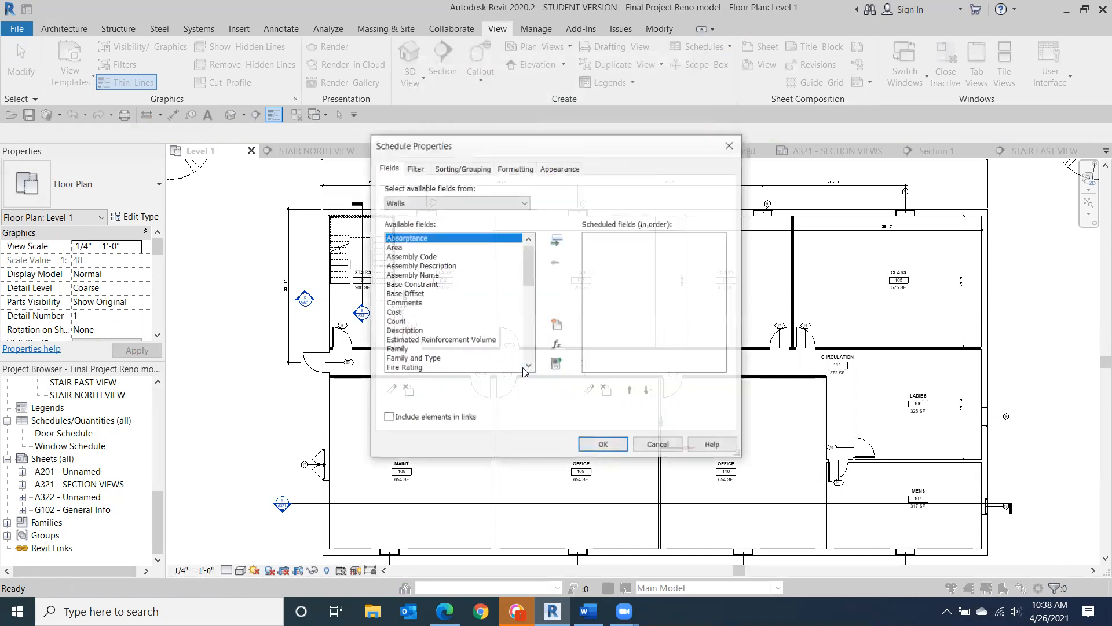
- Add the Type field to the wall schedule and generate the schedule
scroll(420, 338, "down", 2)
scroll(420, 339, "down", 5)
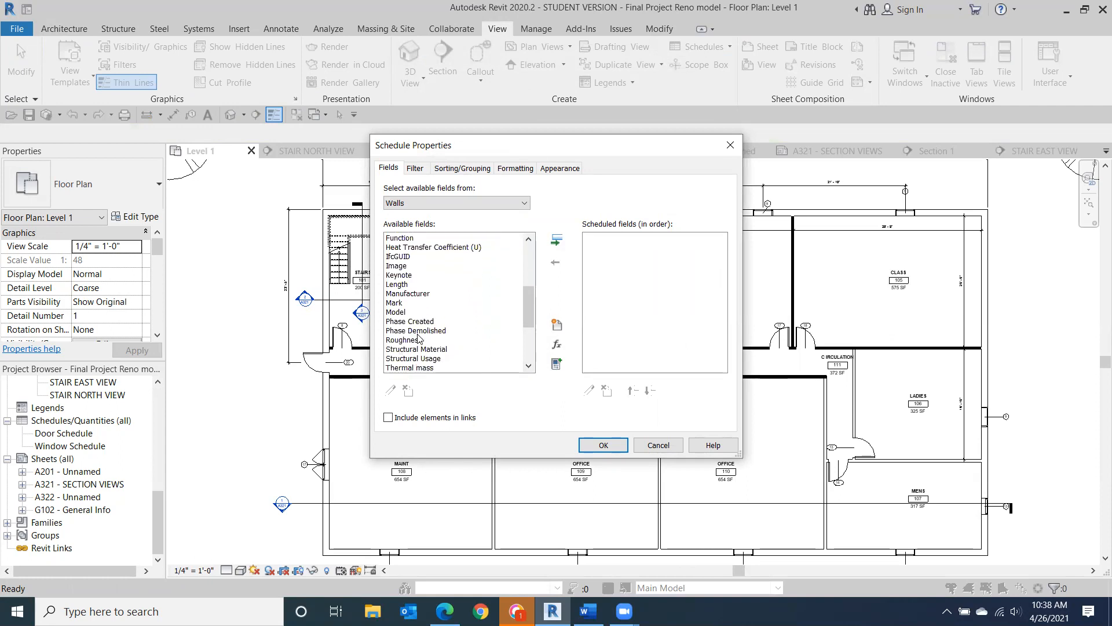
scroll(431, 340, "down", 2)
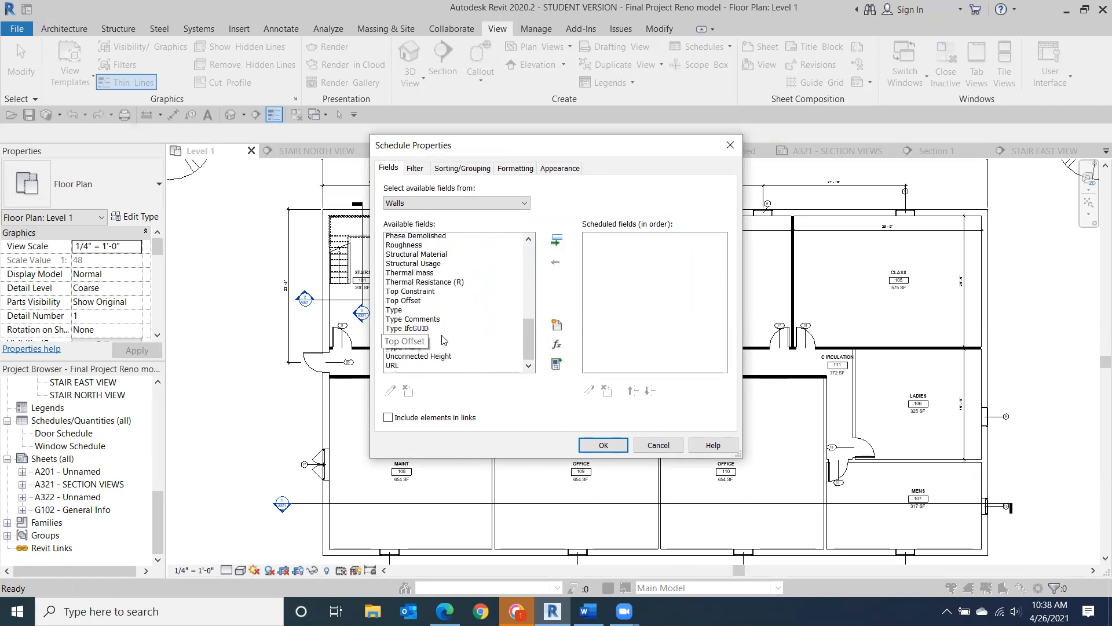
scroll(442, 340, "up", 2)
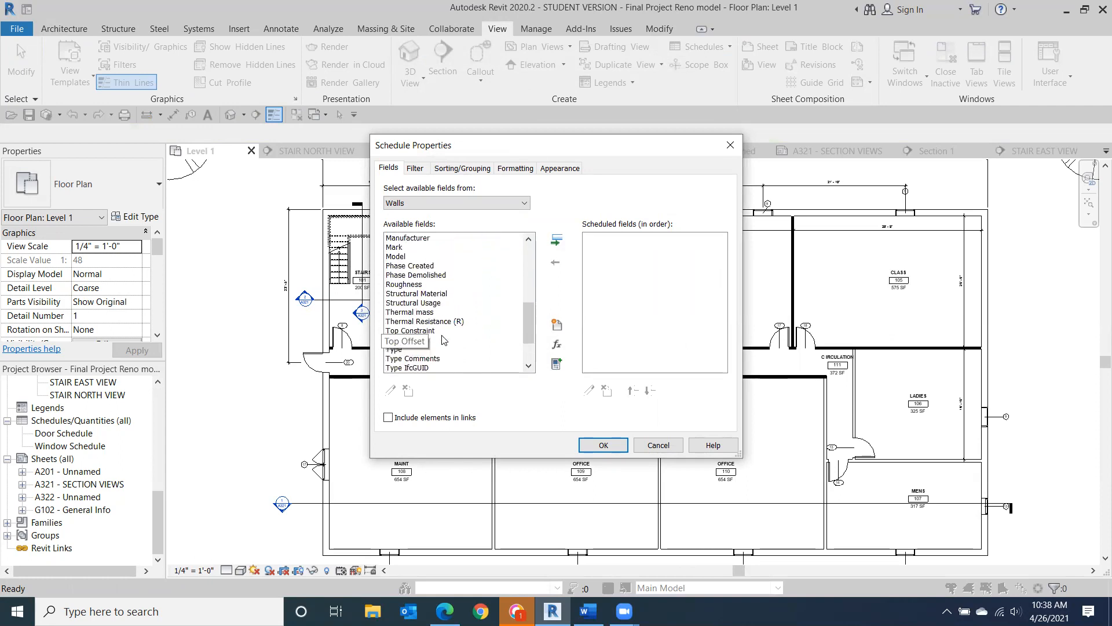
left_click(397, 350)
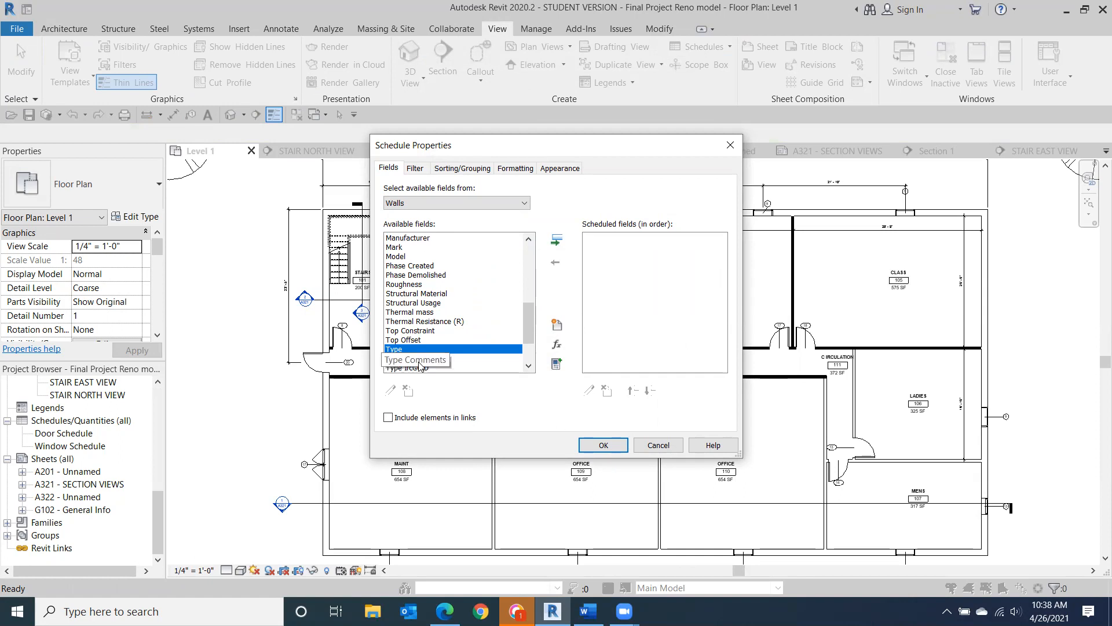
double_click(410, 350)
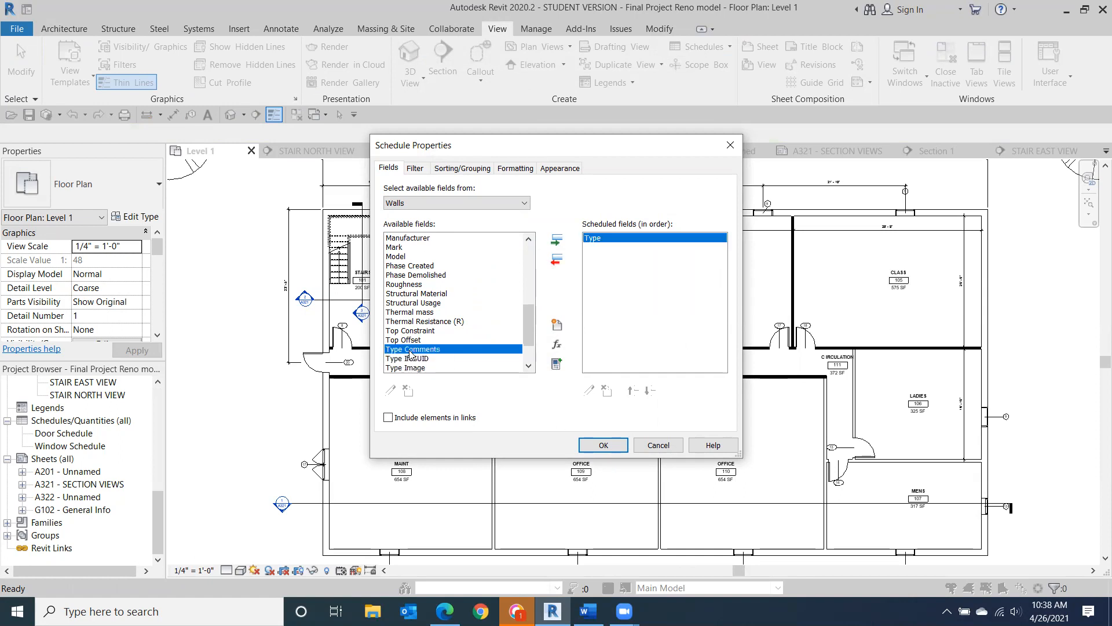
left_click(603, 443)
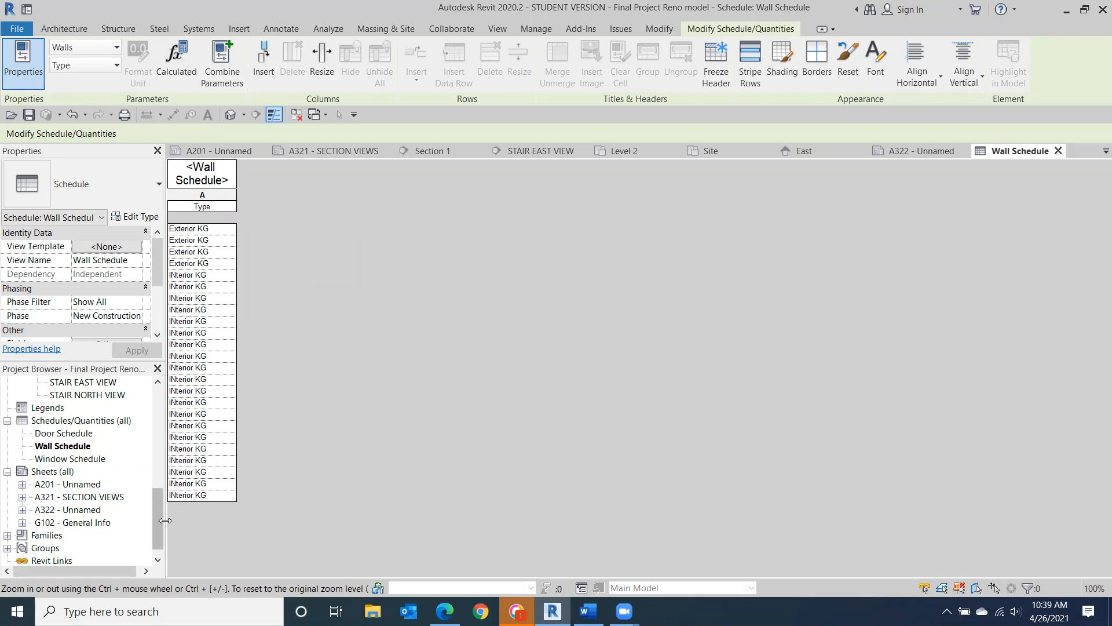
- Open Section 1, STAIR NORTH VIEW and STAIR EAST VIEW in turn and examine each section
left_click_drag(161, 520, 168, 482)
left_click(62, 484)
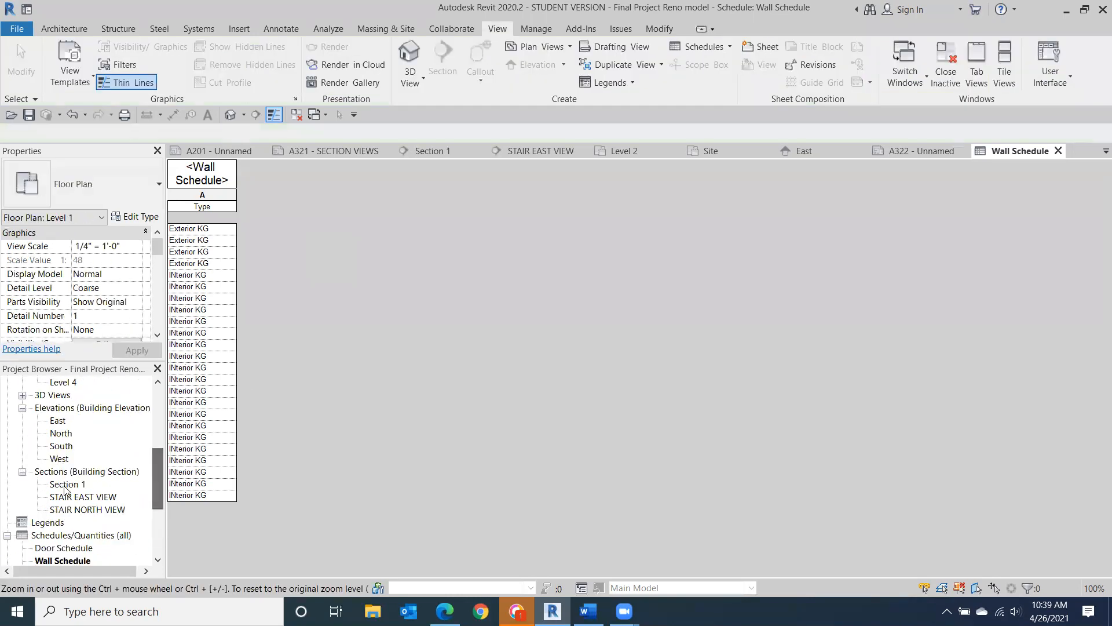
double_click(64, 485)
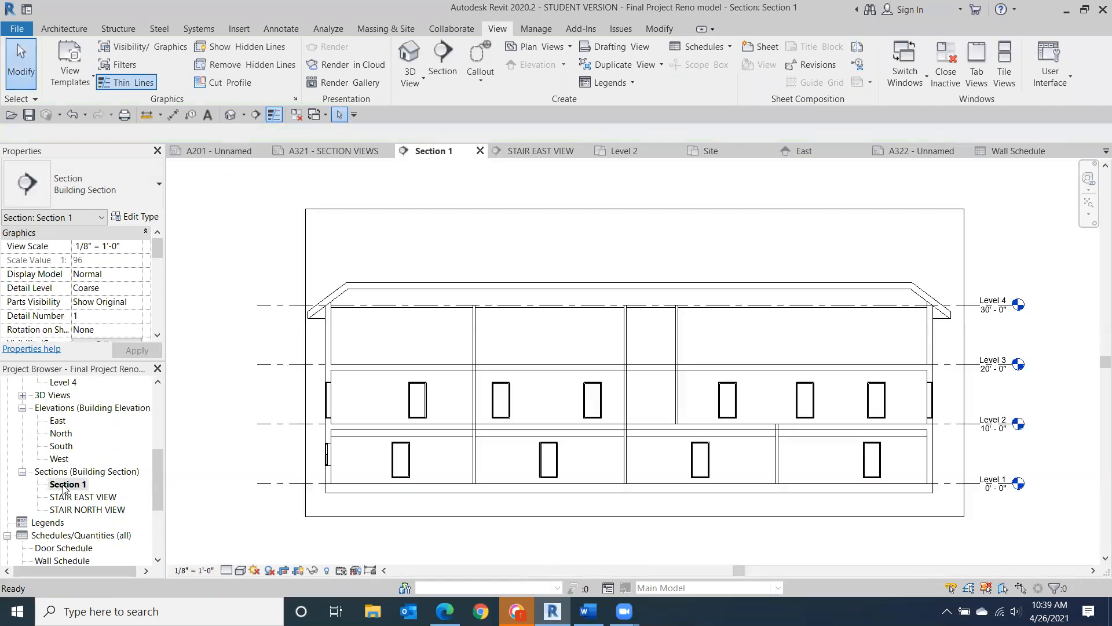
middle_click_drag(970, 355, 900, 290)
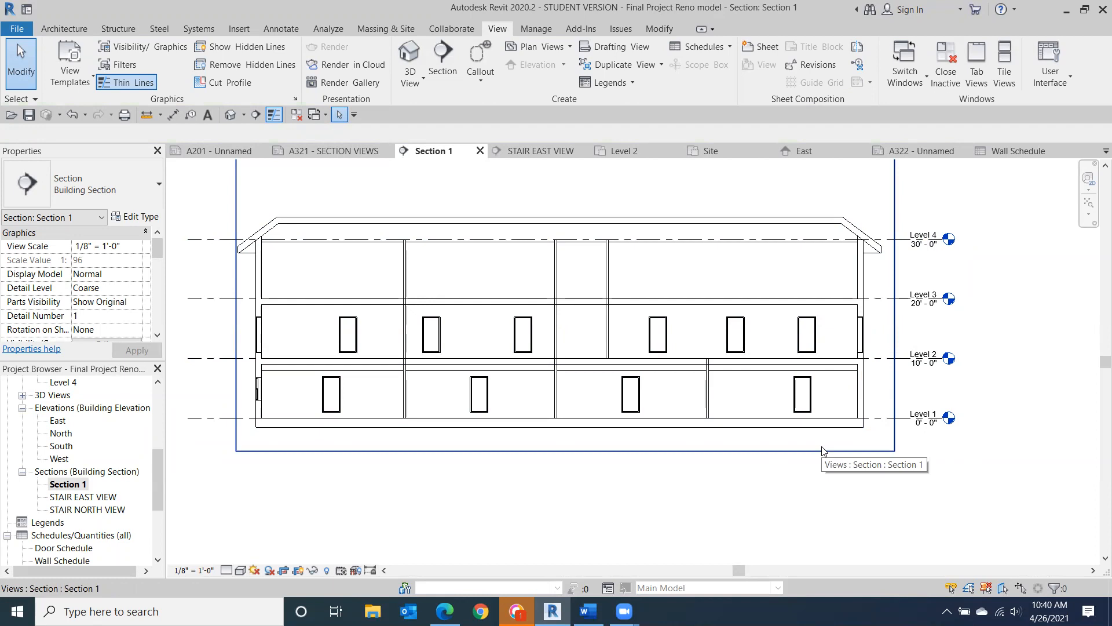
left_click(110, 510)
double_click(110, 510)
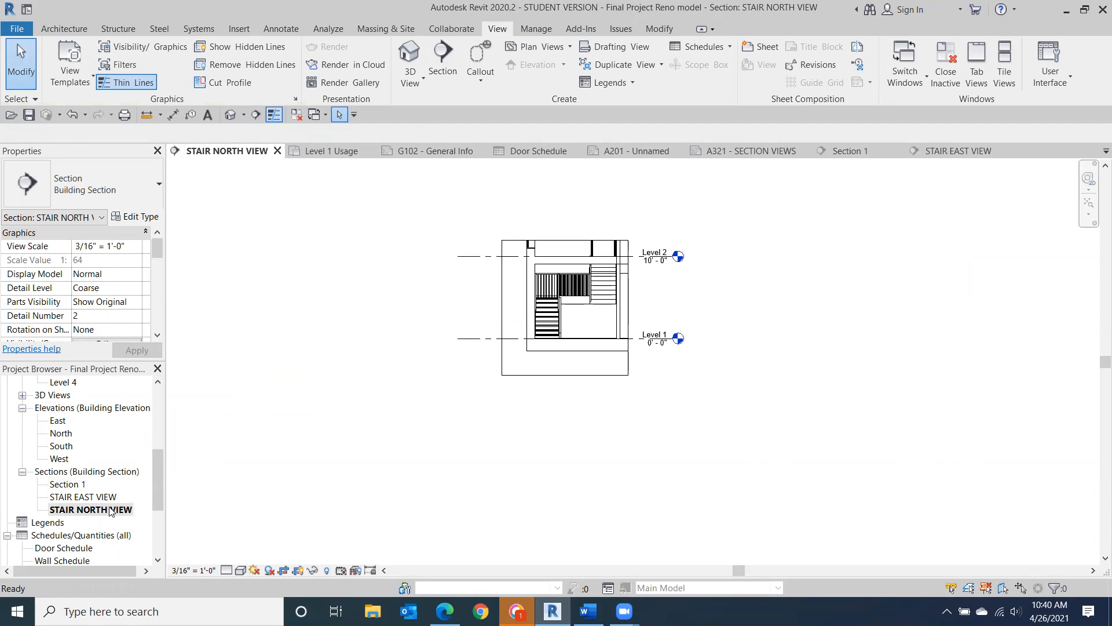
double_click(102, 497)
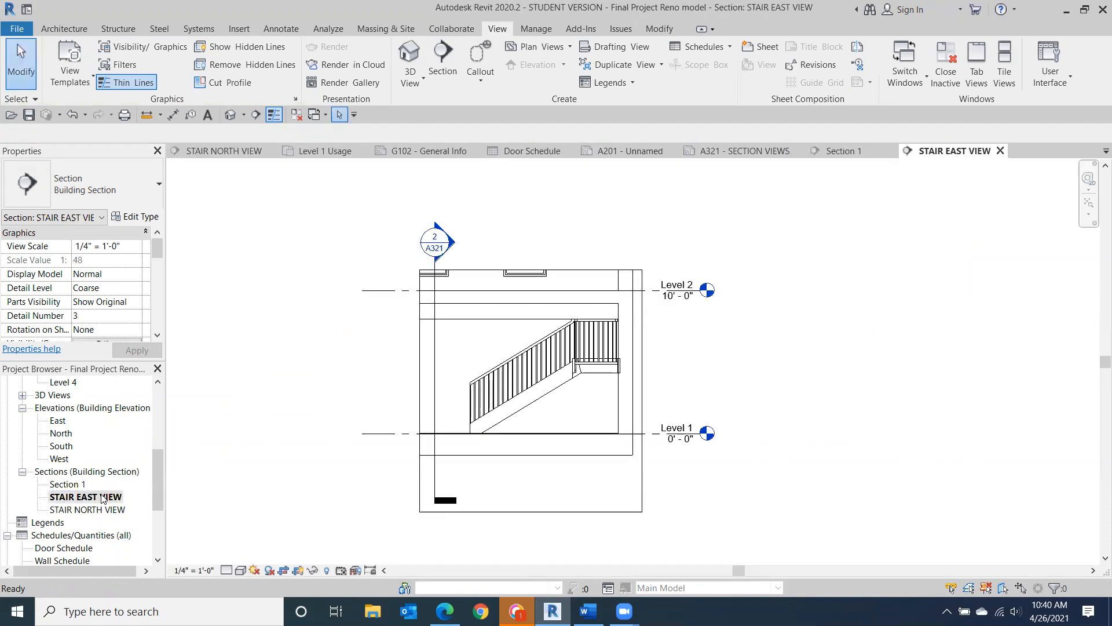
- Add an aligned dimension in the STAIR EAST VIEW section from Level 1 up to the underside of the stair landing
scroll(607, 416, "up", 4)
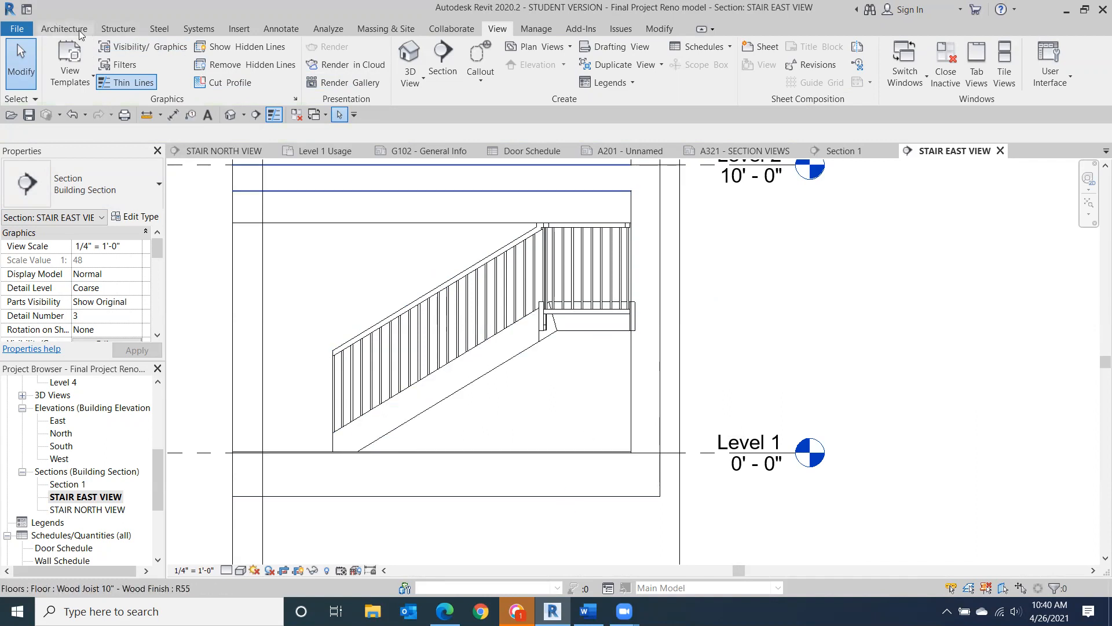
left_click(281, 29)
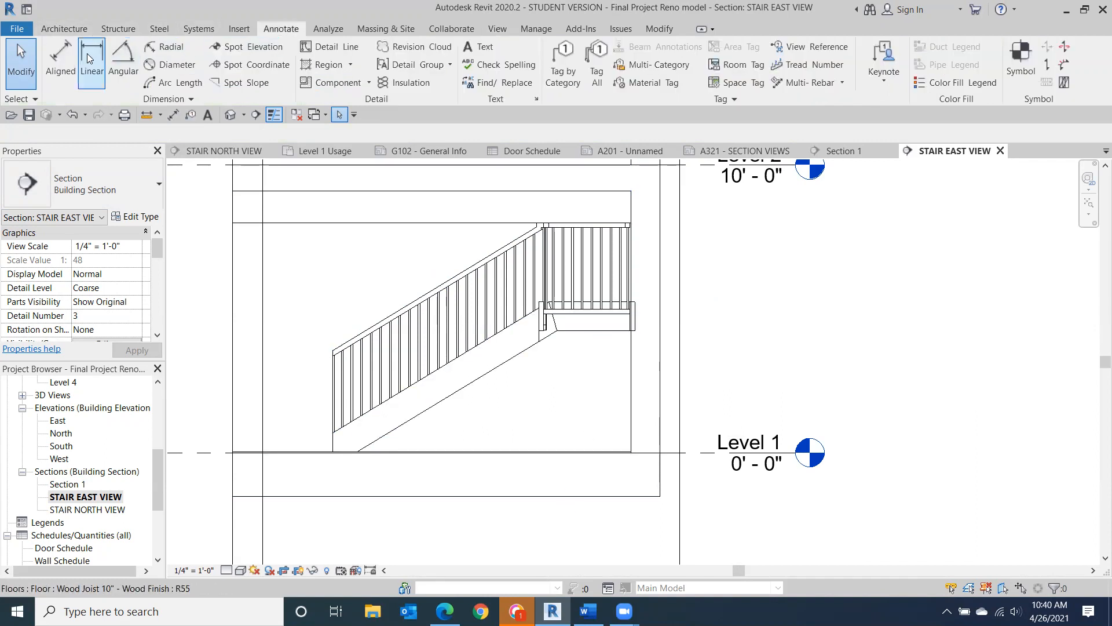
left_click(72, 54)
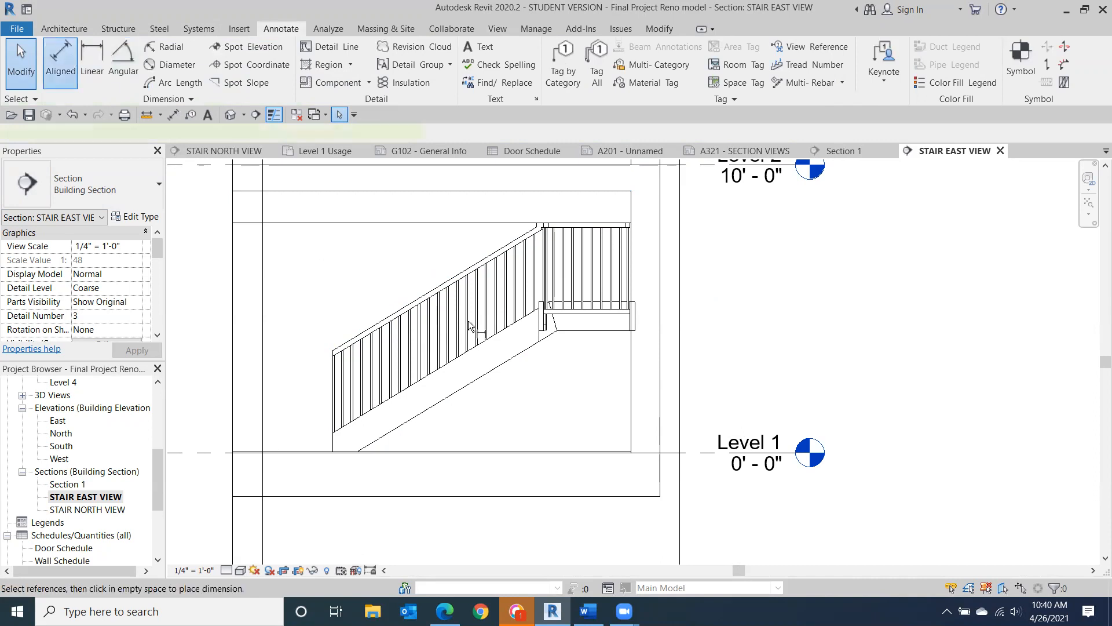
left_click(605, 446)
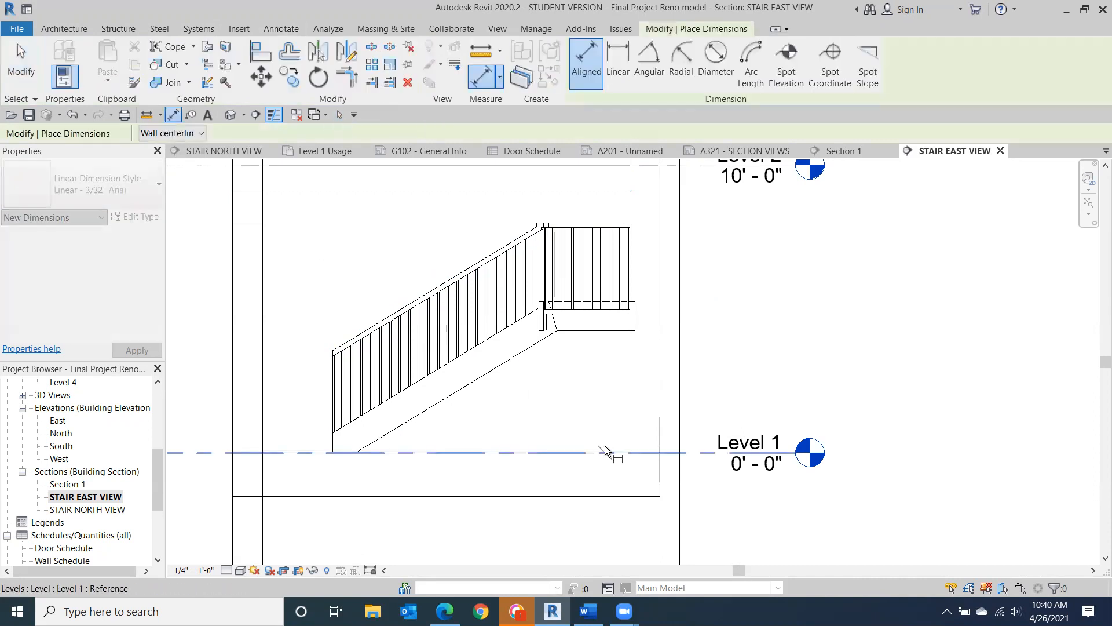
left_click(596, 332)
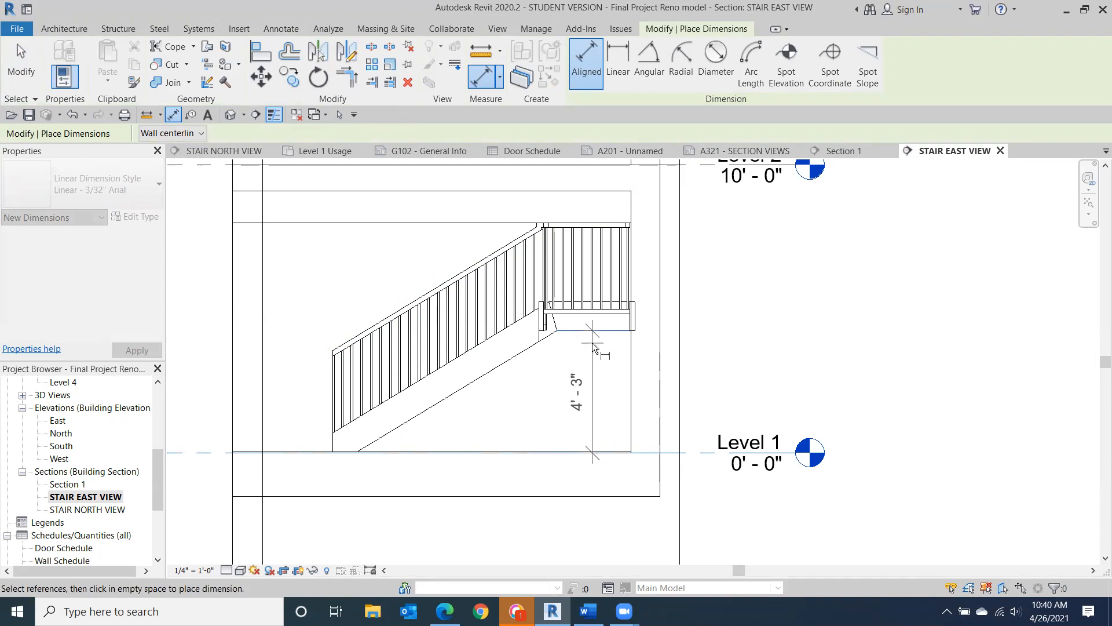
left_click(592, 342)
left_click(29, 74)
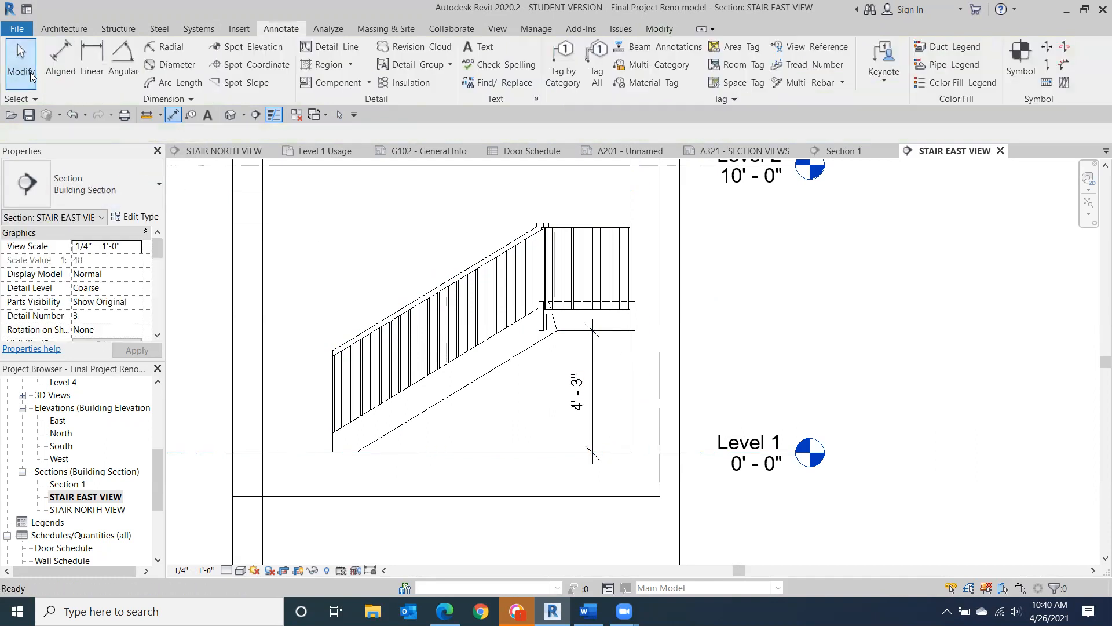
- In Section 1, dimension the second storey's height from Level 2 to the underside of the Level 3 floor with an aligned dimension
scroll(823, 363, "down", 2)
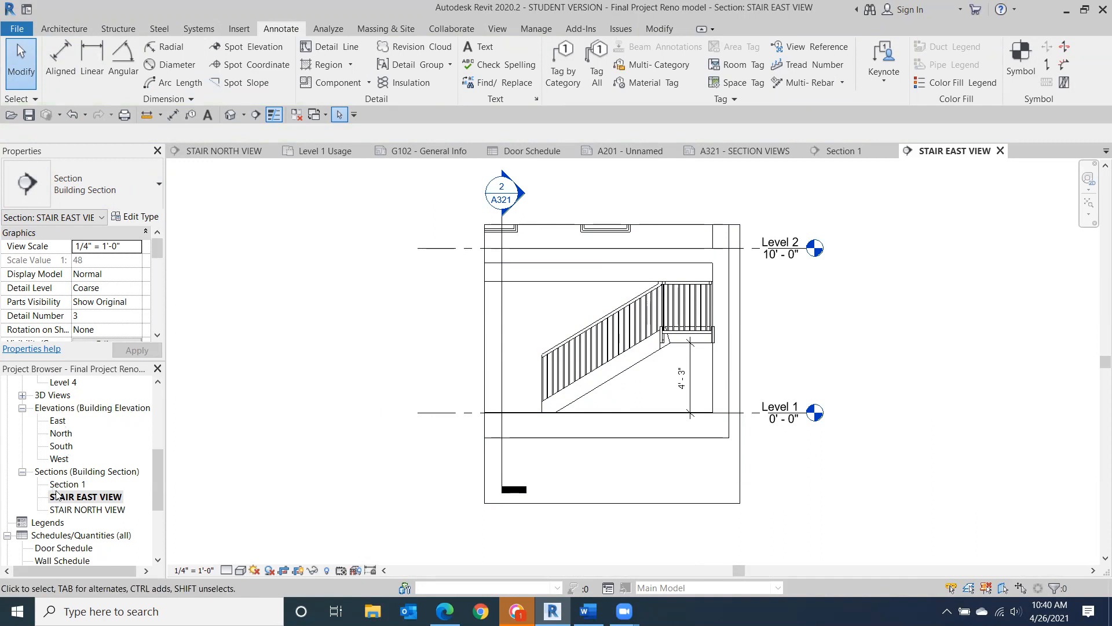
double_click(87, 509)
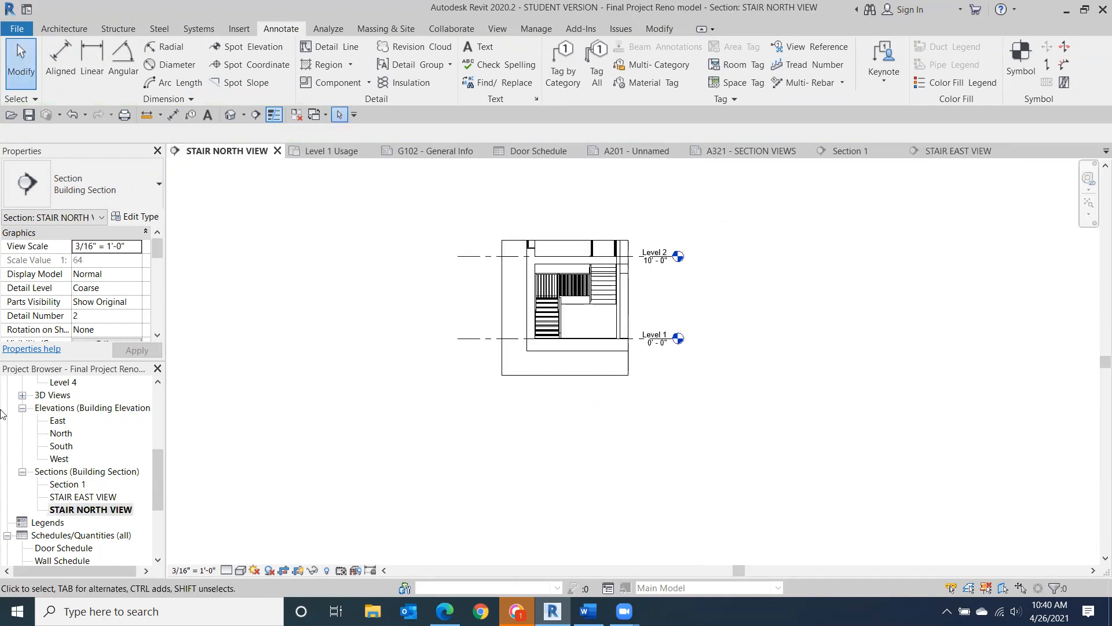
double_click(67, 486)
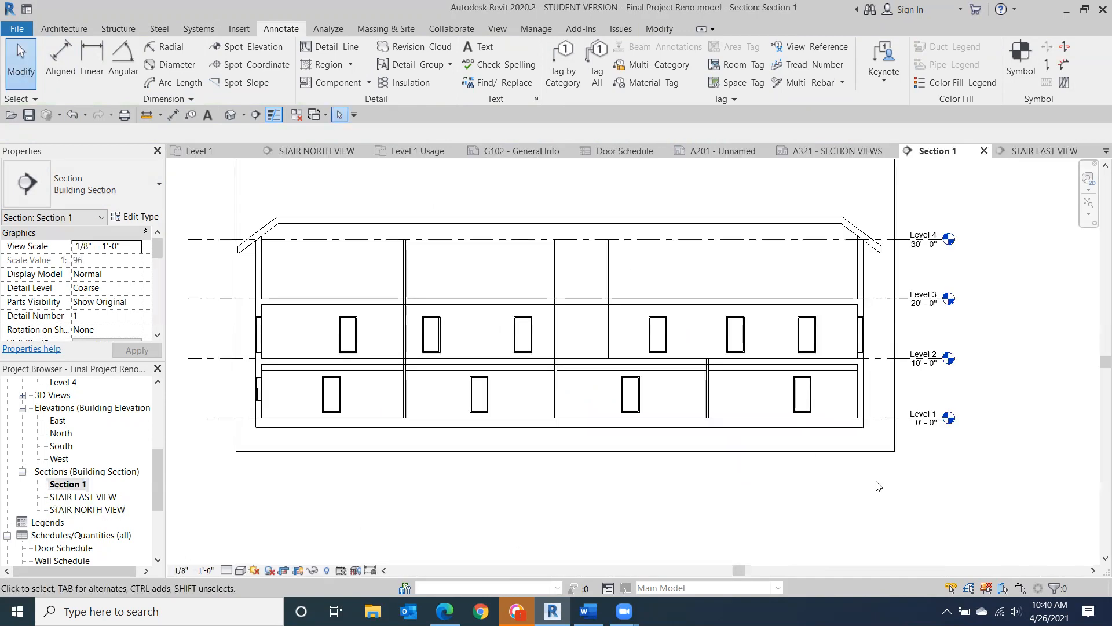
scroll(860, 455, "up", 6)
middle_click_drag(789, 400, 759, 519)
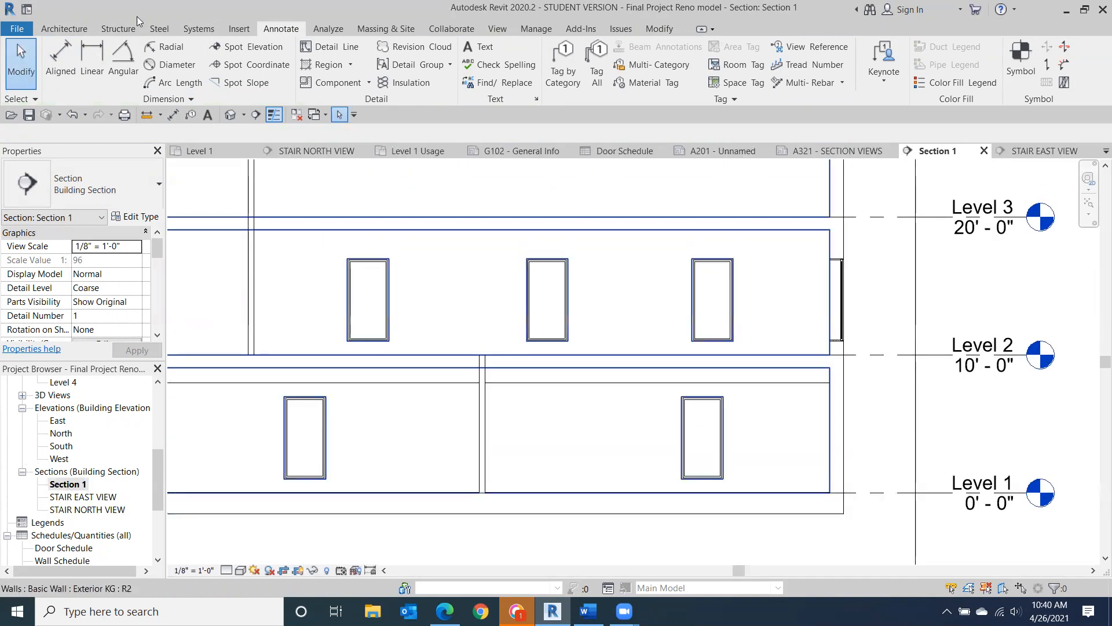
left_click(60, 61)
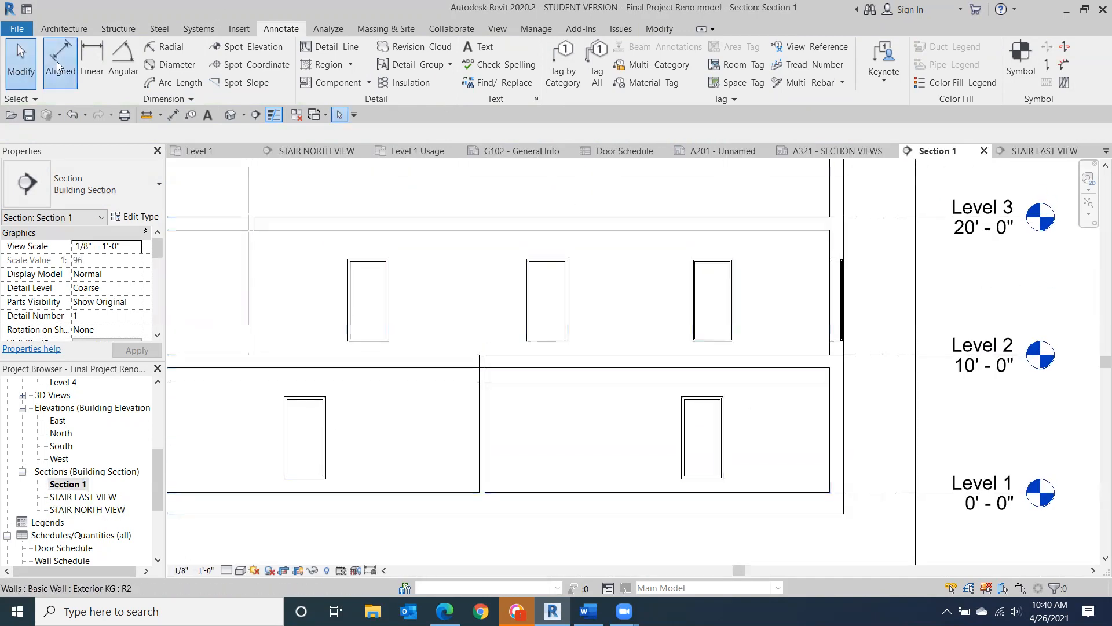
left_click(773, 354)
left_click(786, 231)
left_click(785, 247)
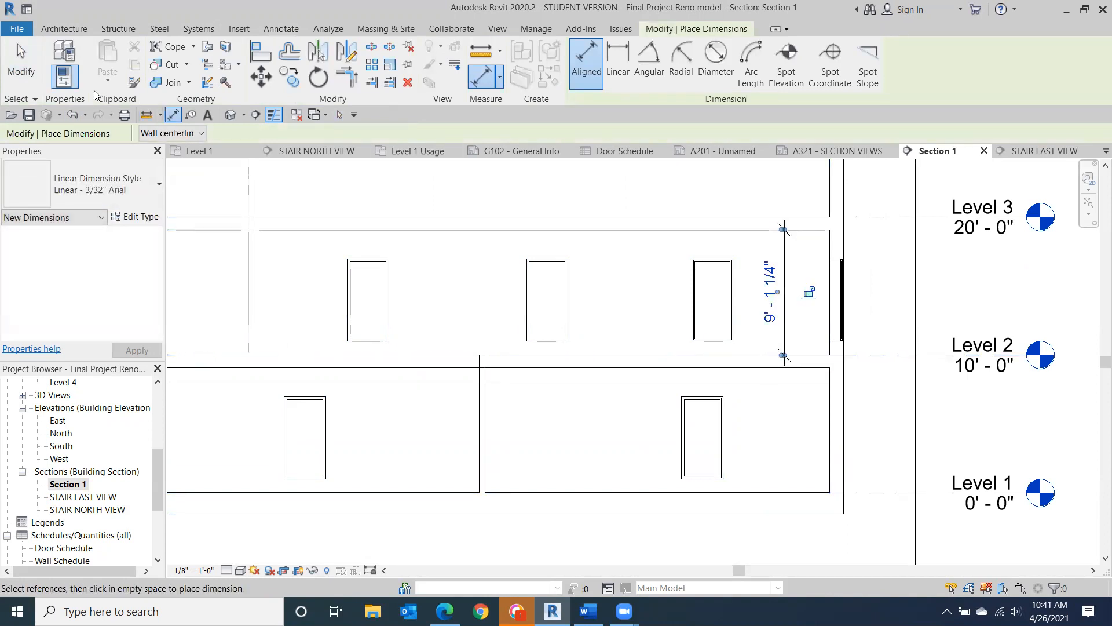
left_click(21, 61)
- Move the second-storey height dimension closer to the exterior wall beside the level markers
scroll(790, 326, "down", 1)
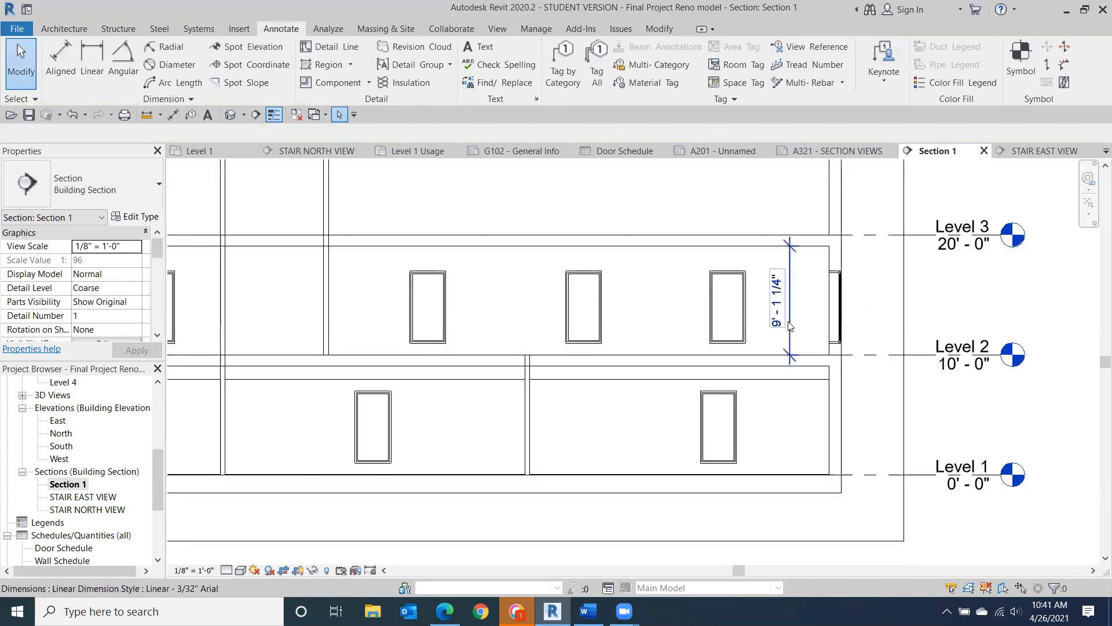
left_click(790, 326)
left_click_drag(791, 326, 808, 336)
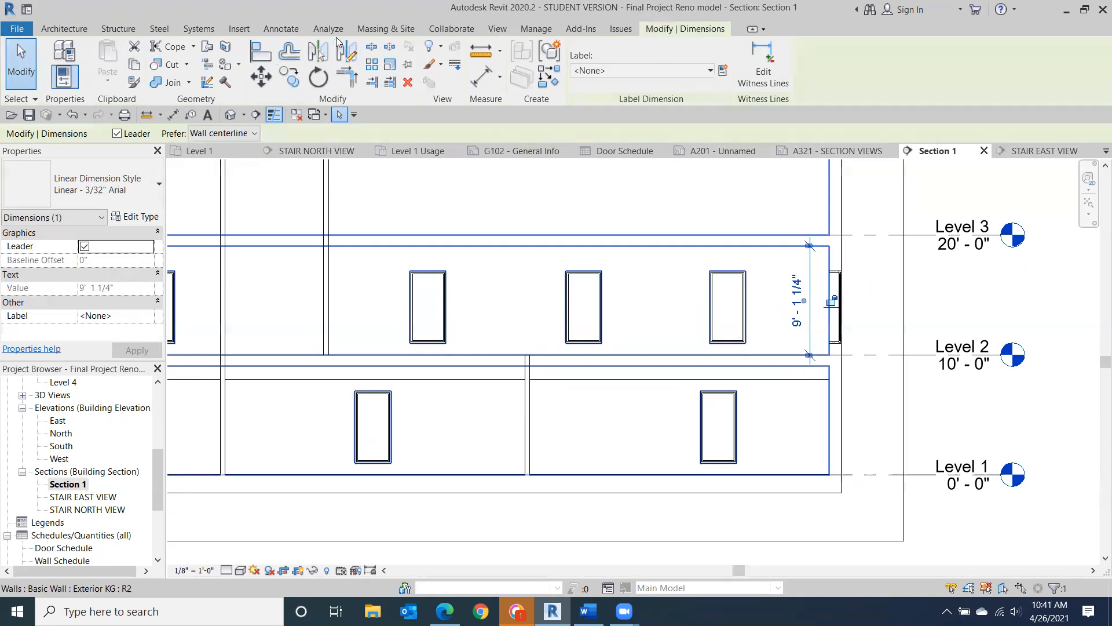
- Add an aligned dimension from Level 1 to the first-storey ceiling, below the second-storey height dimension
left_click(281, 28)
left_click(60, 61)
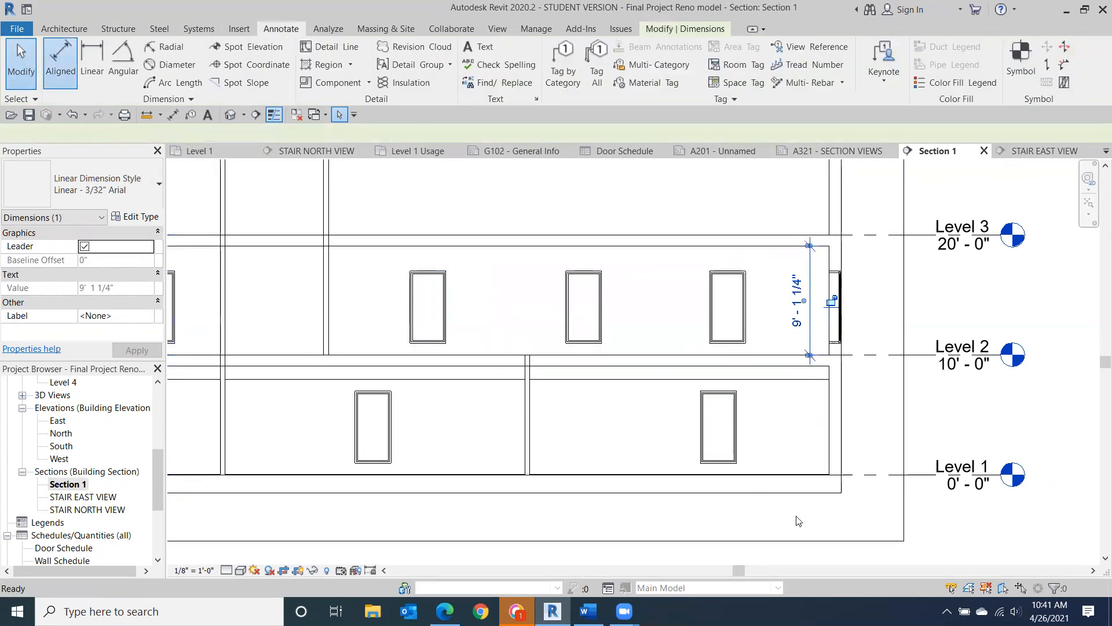
scroll(800, 475, "up", 2)
left_click(787, 467)
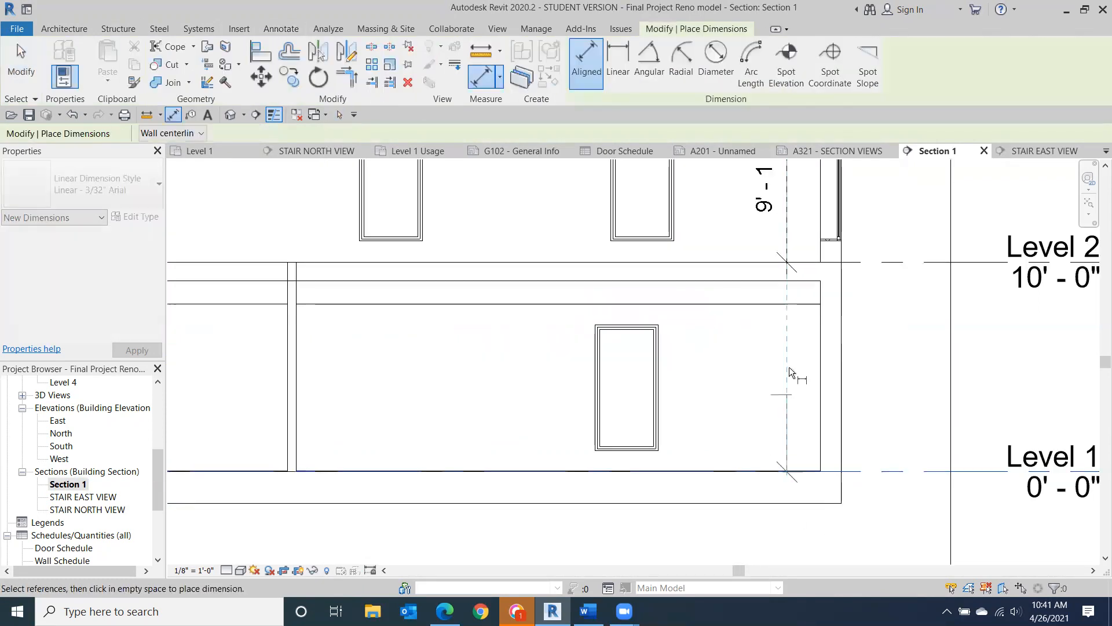
left_click(782, 300)
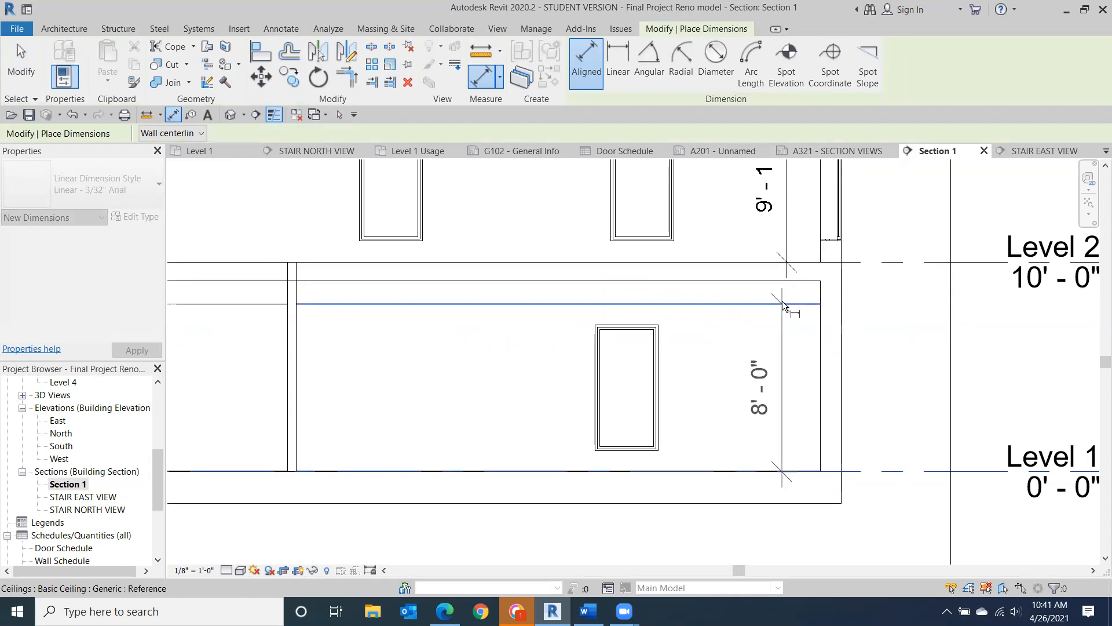
left_click(784, 336)
- Add an aligned dimension from the first-storey ceiling to the underside of the Level 2 floor, in line with the other height dimensions
scroll(675, 277, "up", 3)
middle_click_drag(757, 309, 494, 353)
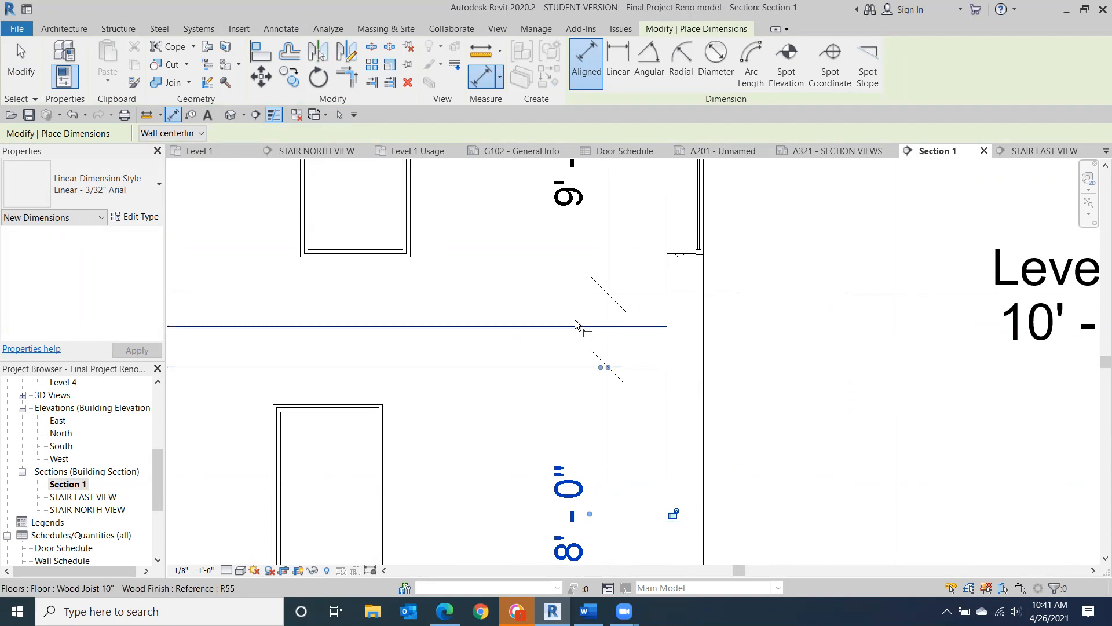
left_click(582, 369)
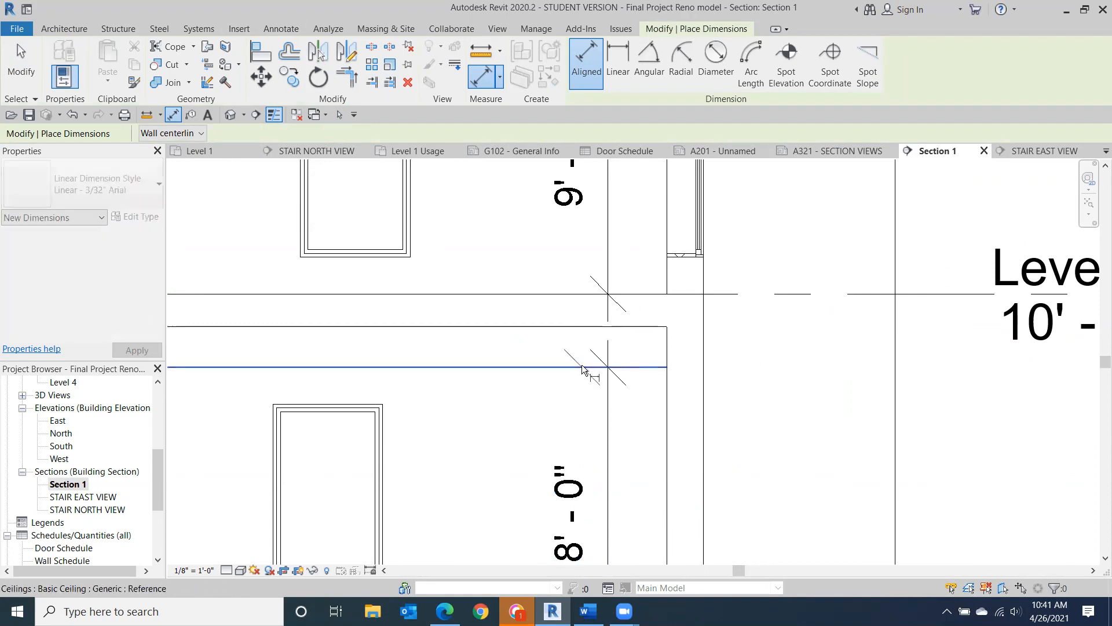
left_click(610, 325)
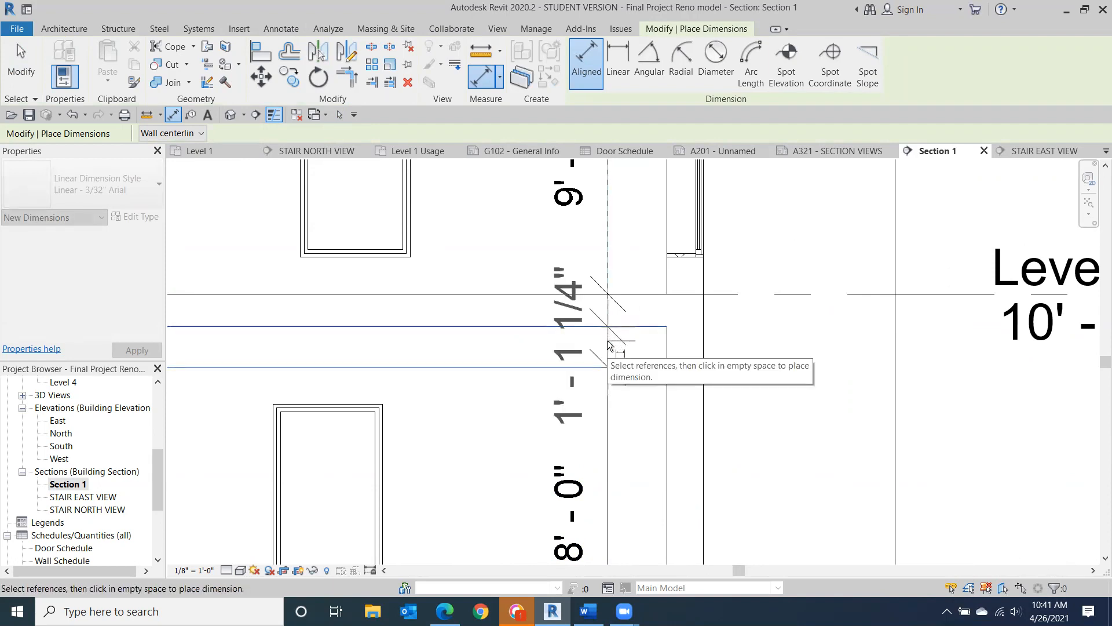
left_click(607, 339)
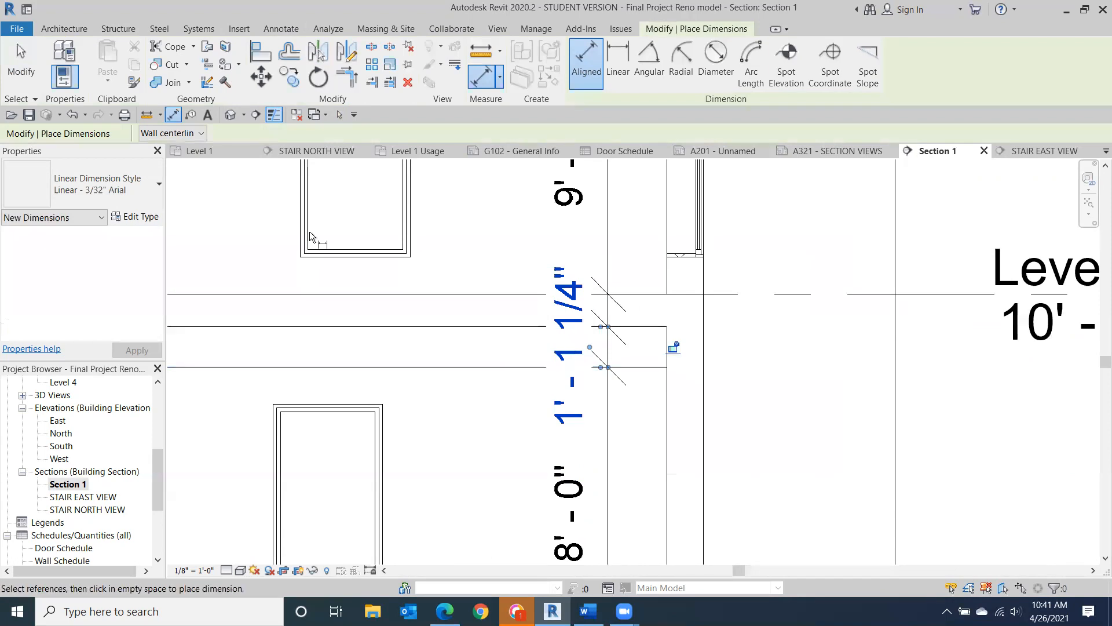
left_click(21, 64)
- Move the ceiling-to-floor gap dimension inward, clear of the two storey height dimensions, and deselect it
scroll(731, 415, "down", 5)
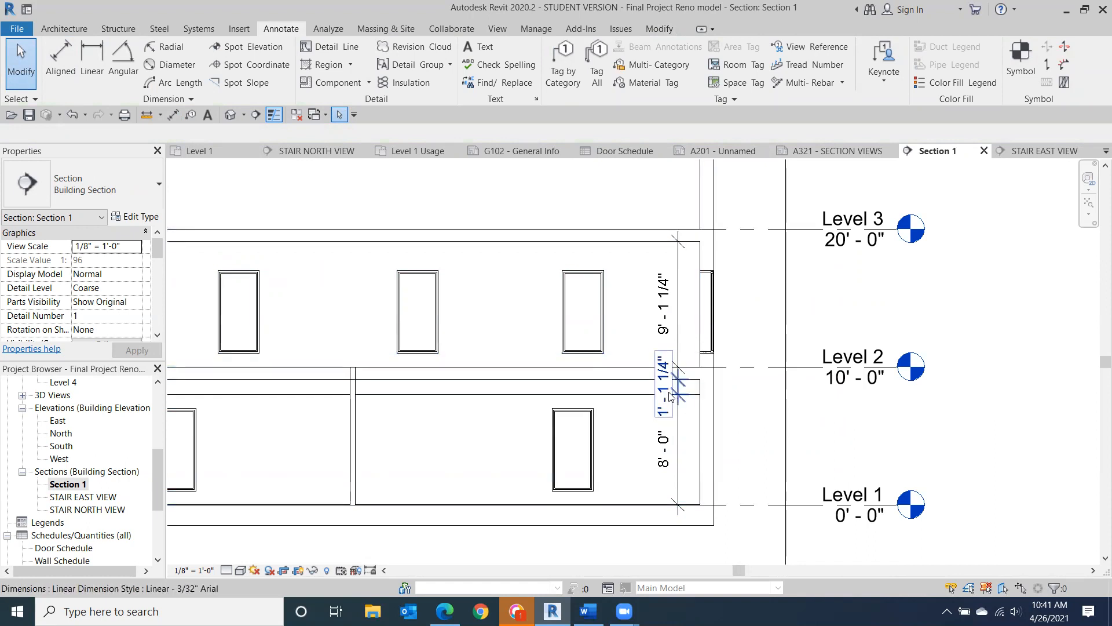
left_click_drag(664, 389, 609, 433)
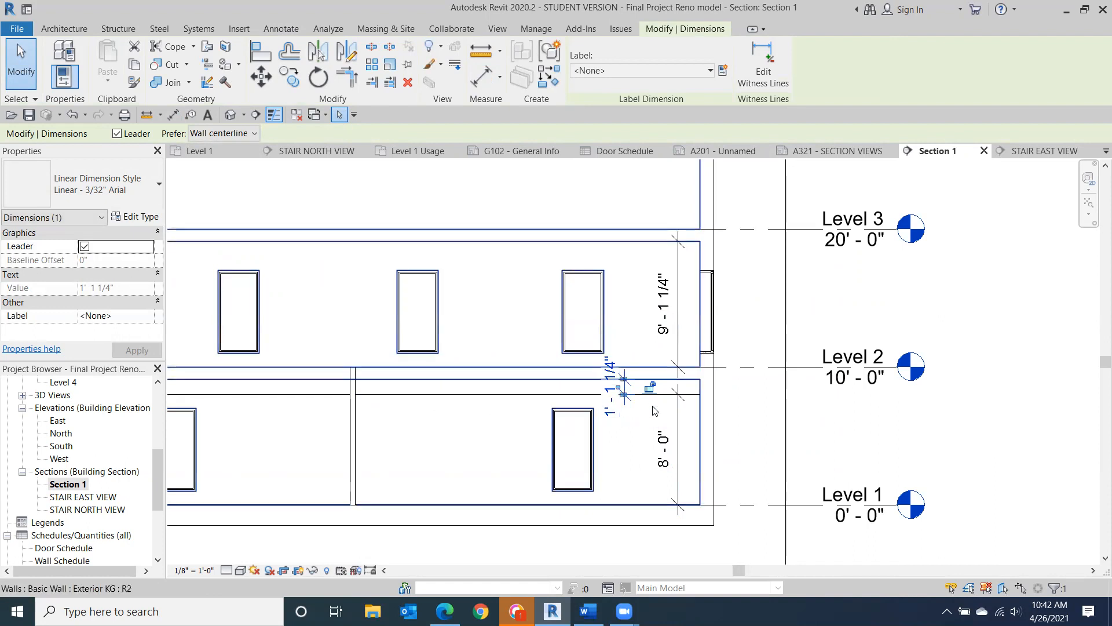
scroll(668, 327, "down", 2)
middle_click_drag(642, 373, 633, 399)
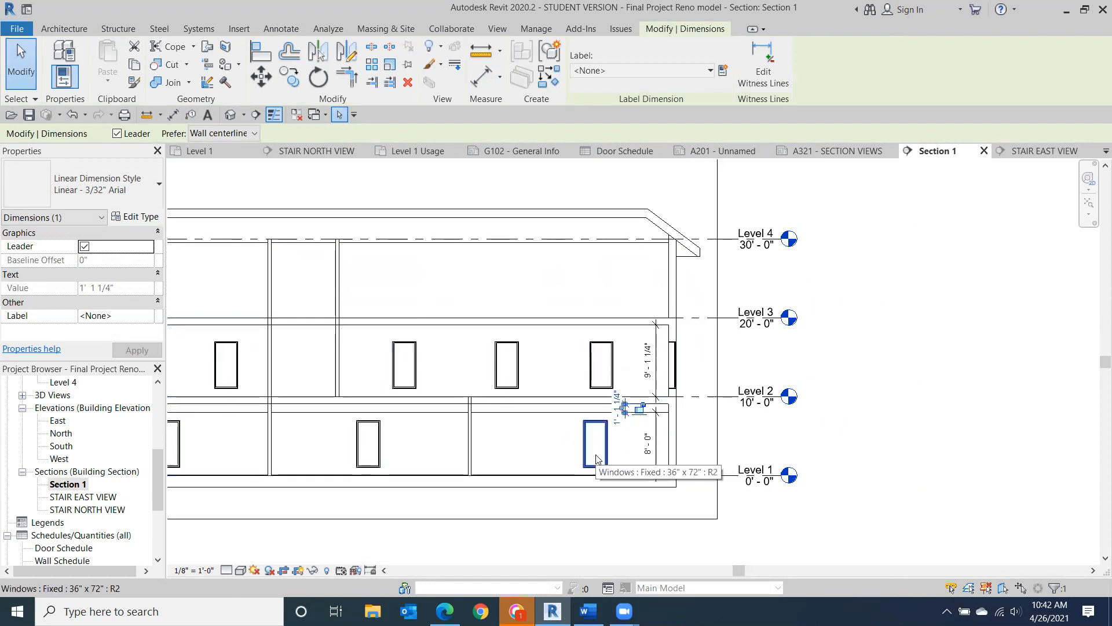
middle_click_drag(523, 339, 881, 376)
scroll(807, 400, "down", 2)
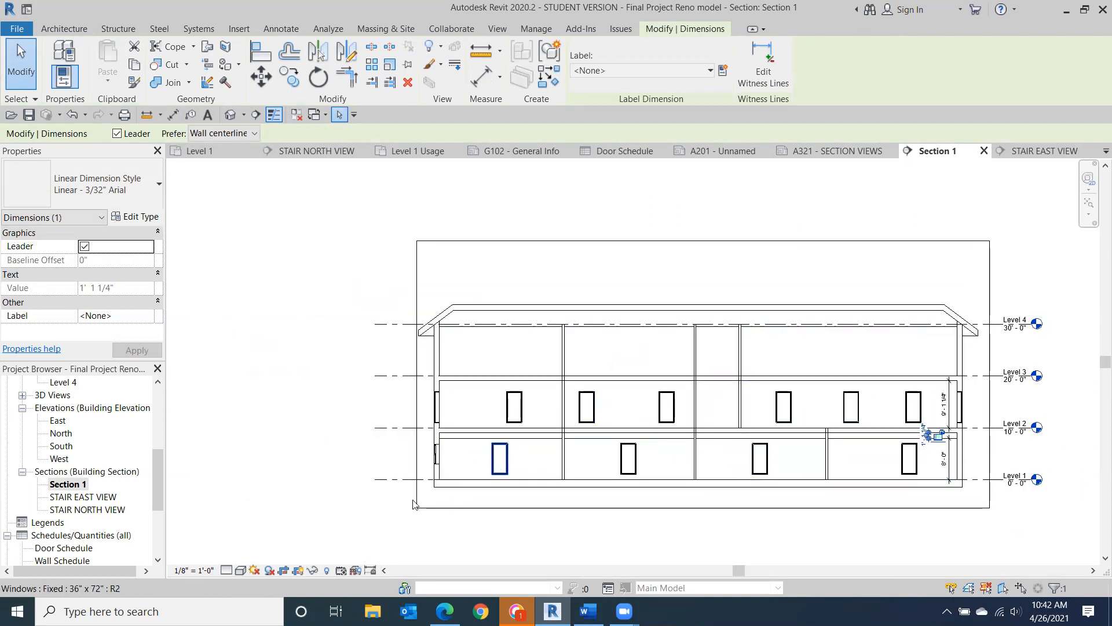
key("Escape")
- Open the Level 1 floor plan and examine the dimensions and exterior wall around the CLASS 105 room
left_click_drag(163, 471, 162, 401)
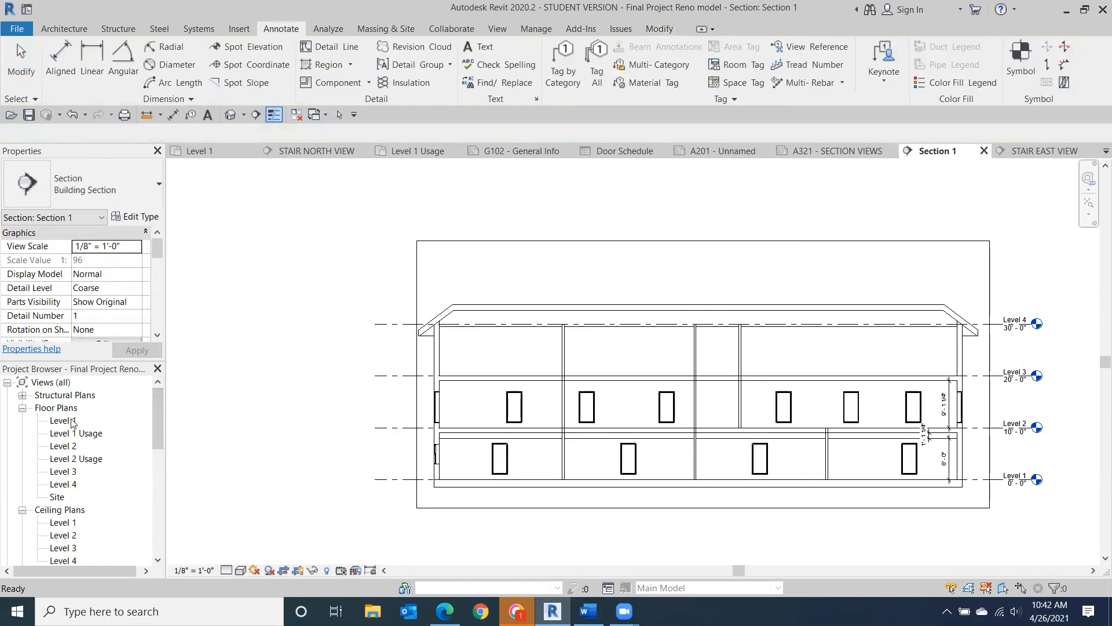
double_click(64, 421)
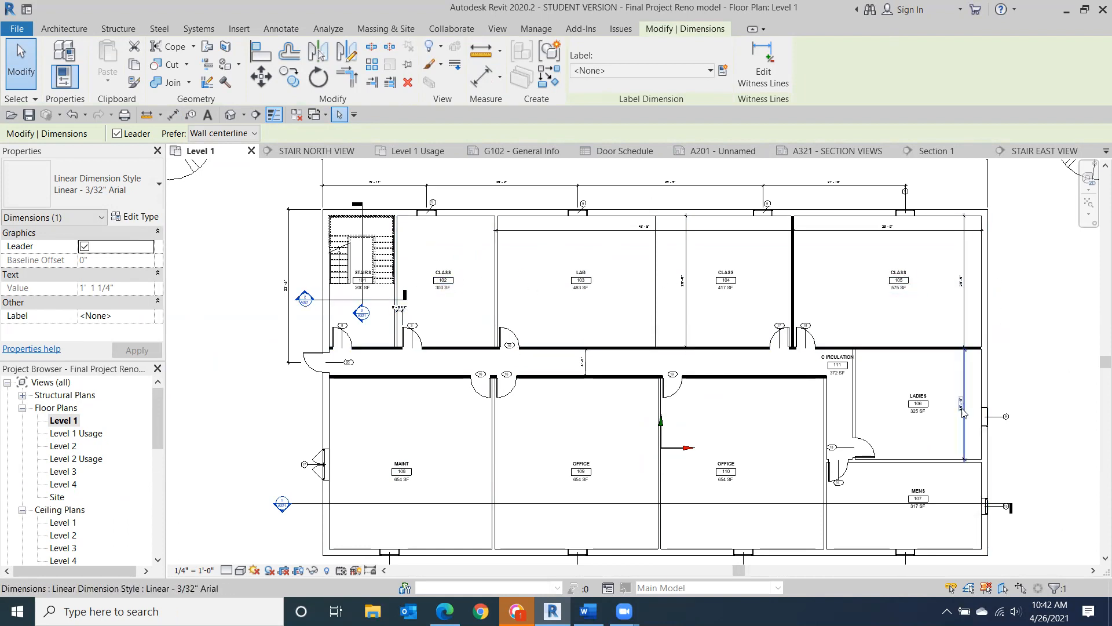
middle_click_drag(898, 524, 448, 482)
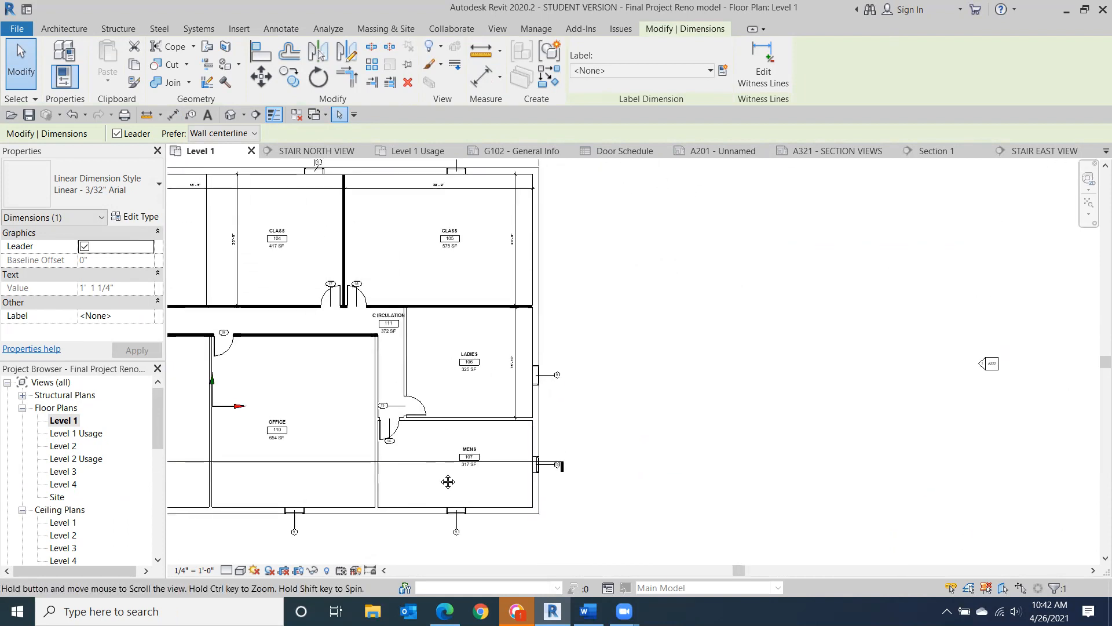
middle_click_drag(646, 288, 734, 352)
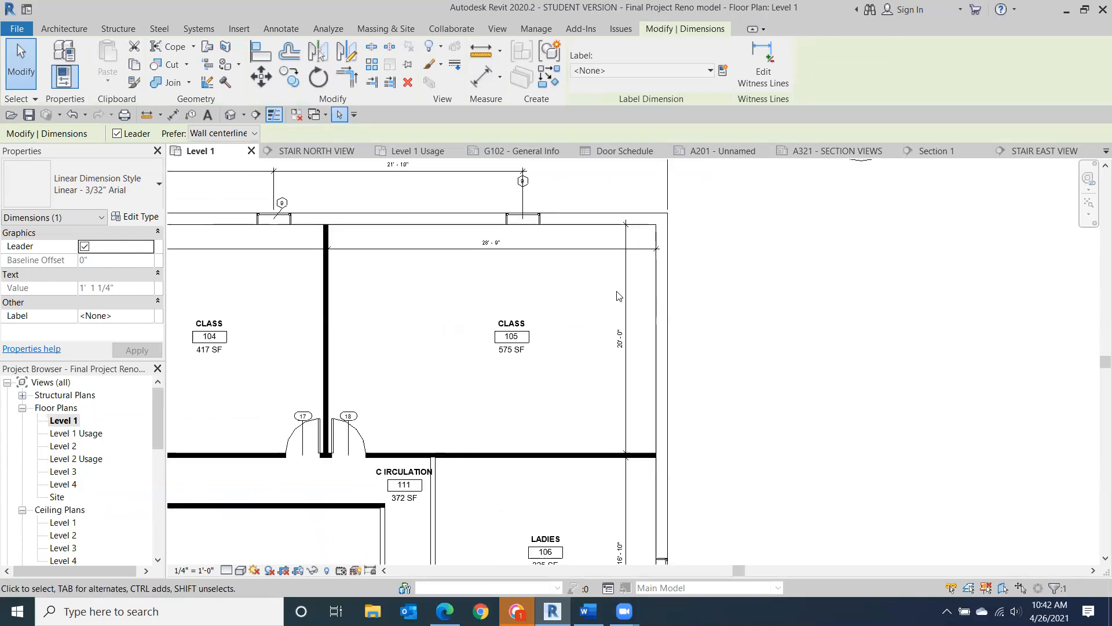
scroll(614, 296, "up", 2)
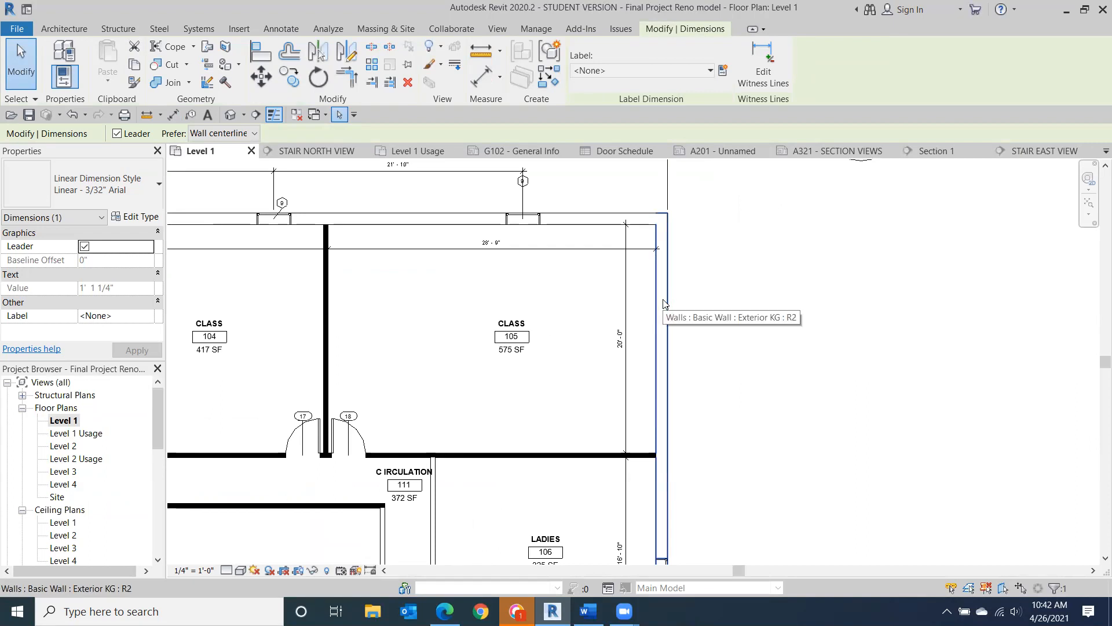
- Override the graphics of the exterior wall beside CLASS 105 in this view with the Masonry - Con... foreground cut pattern
left_click(663, 301)
right_click(664, 300)
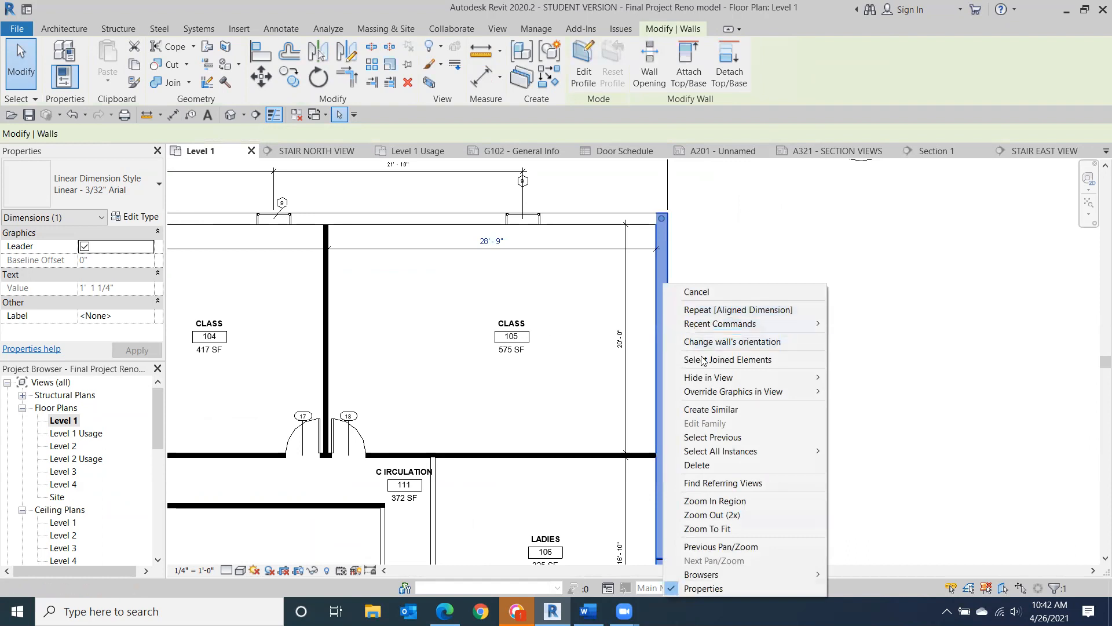
mouse_move(747, 391)
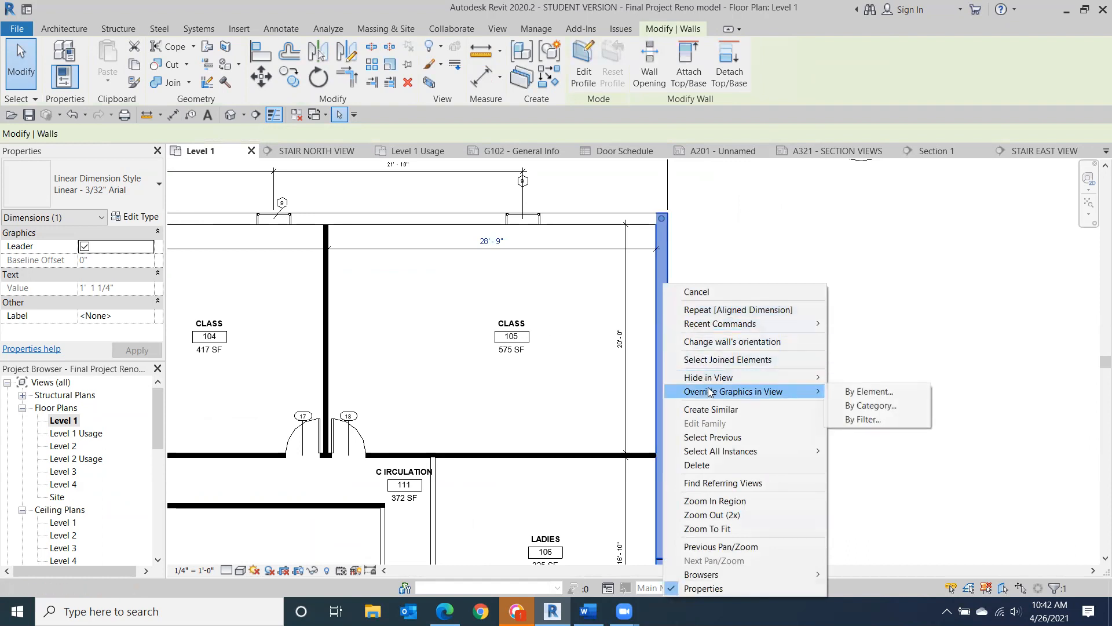
left_click(855, 395)
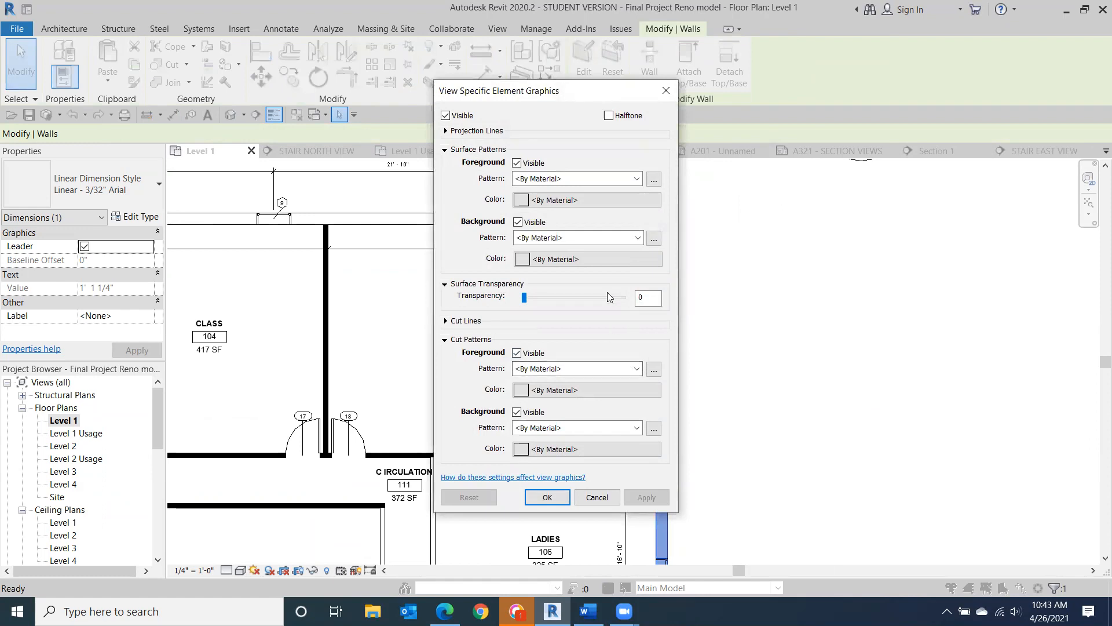
left_click(637, 369)
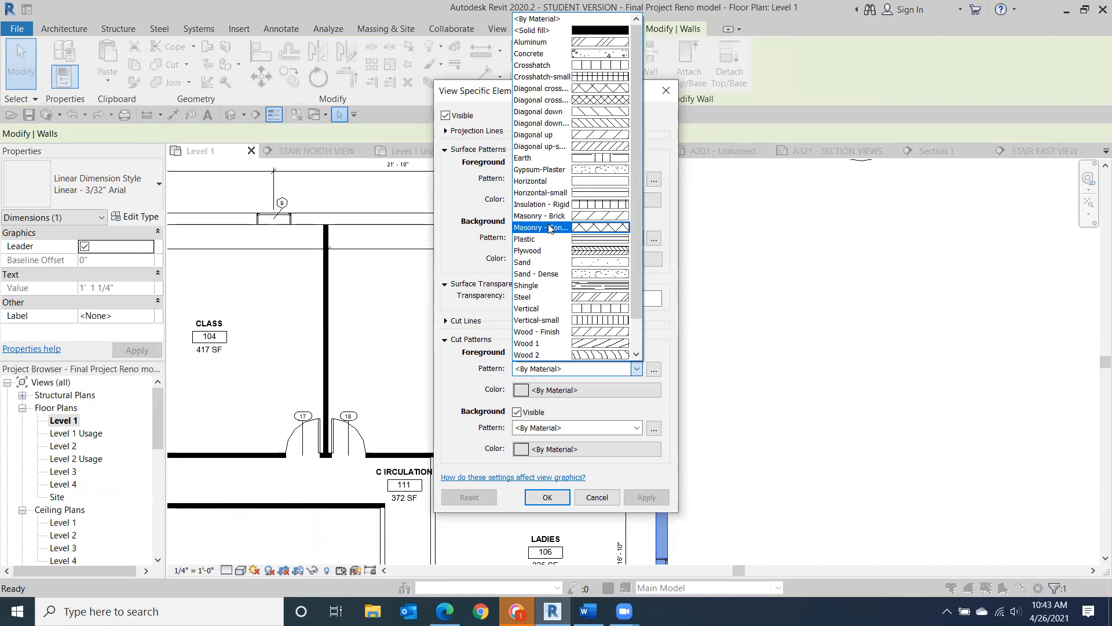
left_click(549, 228)
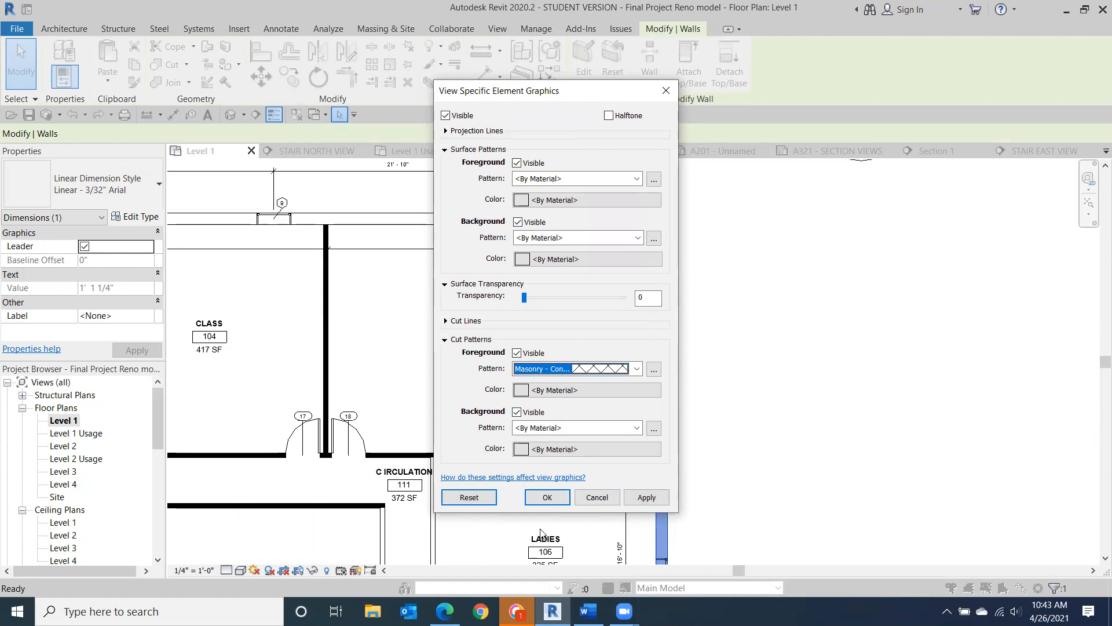
left_click(546, 497)
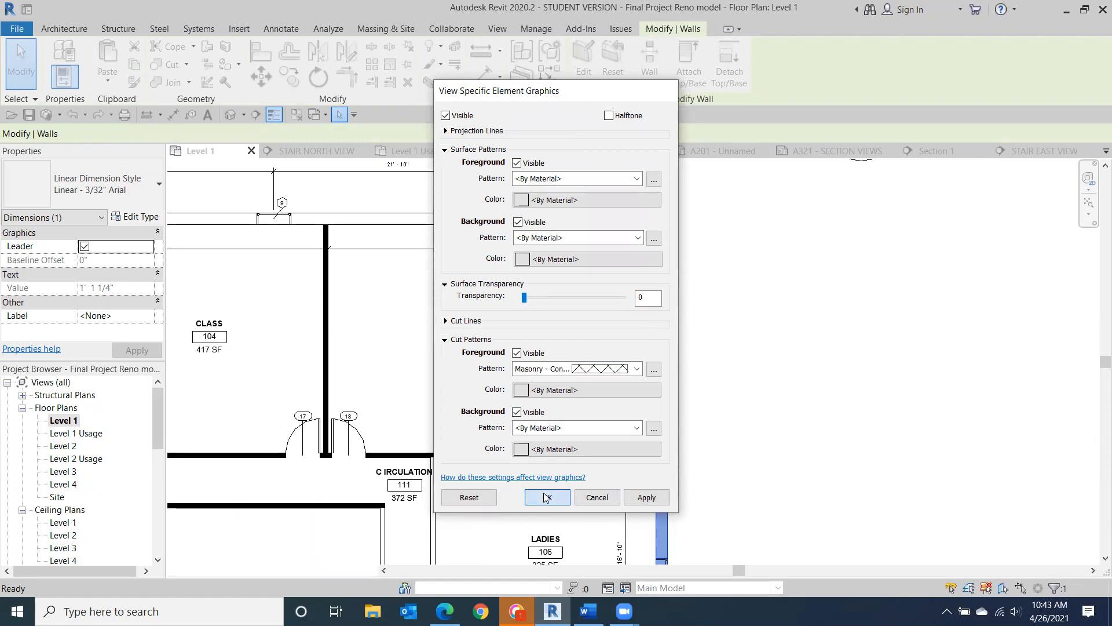
left_click(924, 482)
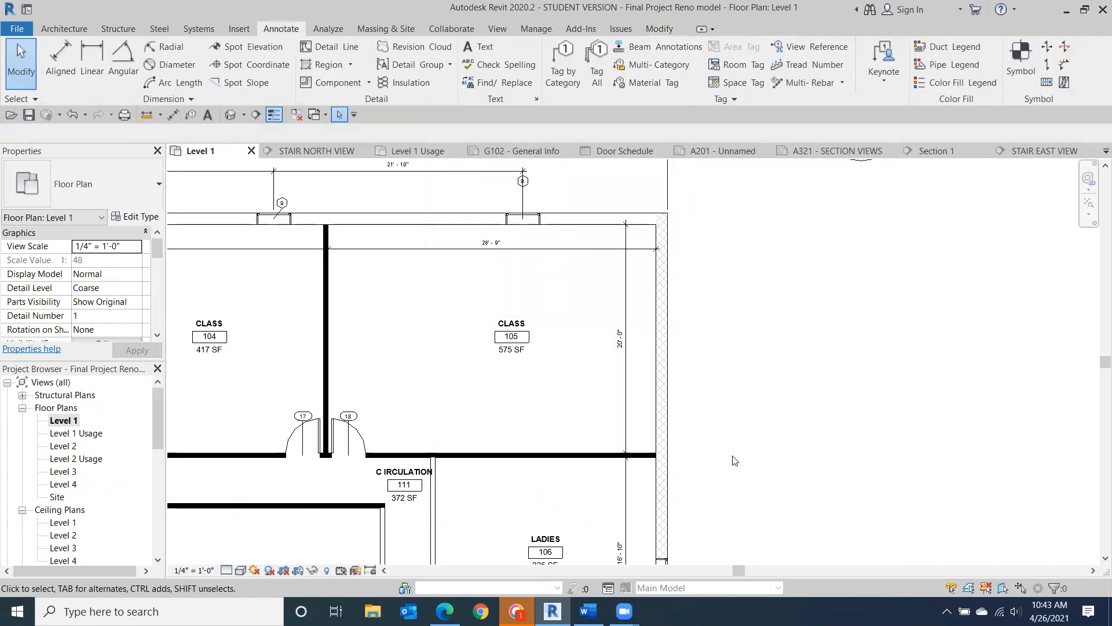
- Examine the cut pattern along the overridden exterior wall from CLASS 105 down to the LADIES and MENS rooms
scroll(707, 447, "up", 3)
scroll(816, 338, "down", 2)
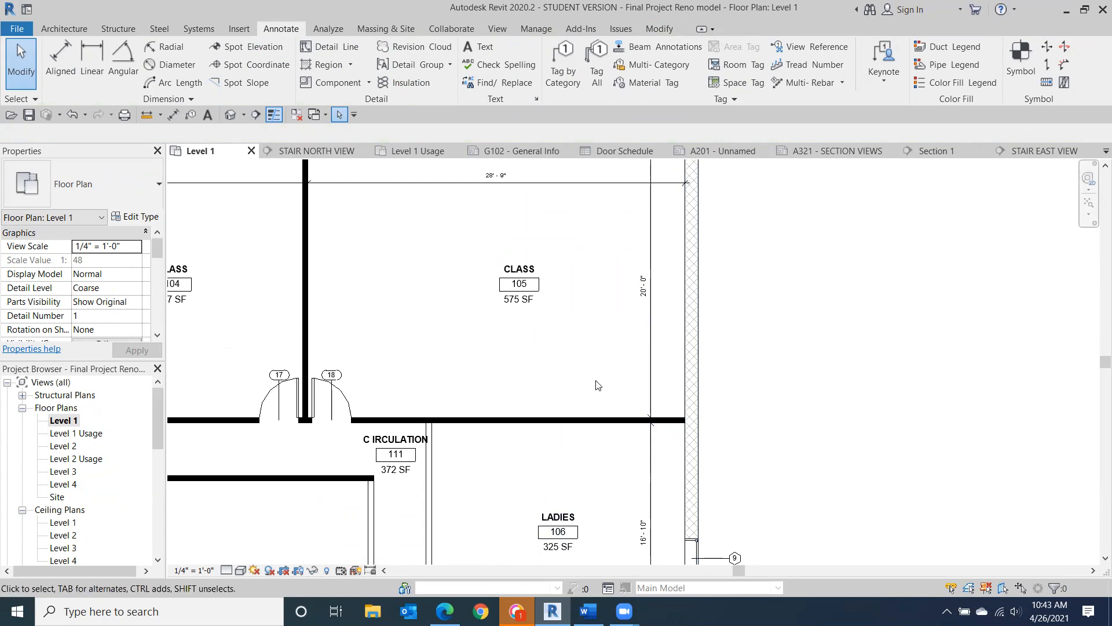
scroll(782, 334, "down", 1)
scroll(782, 334, "down", 2)
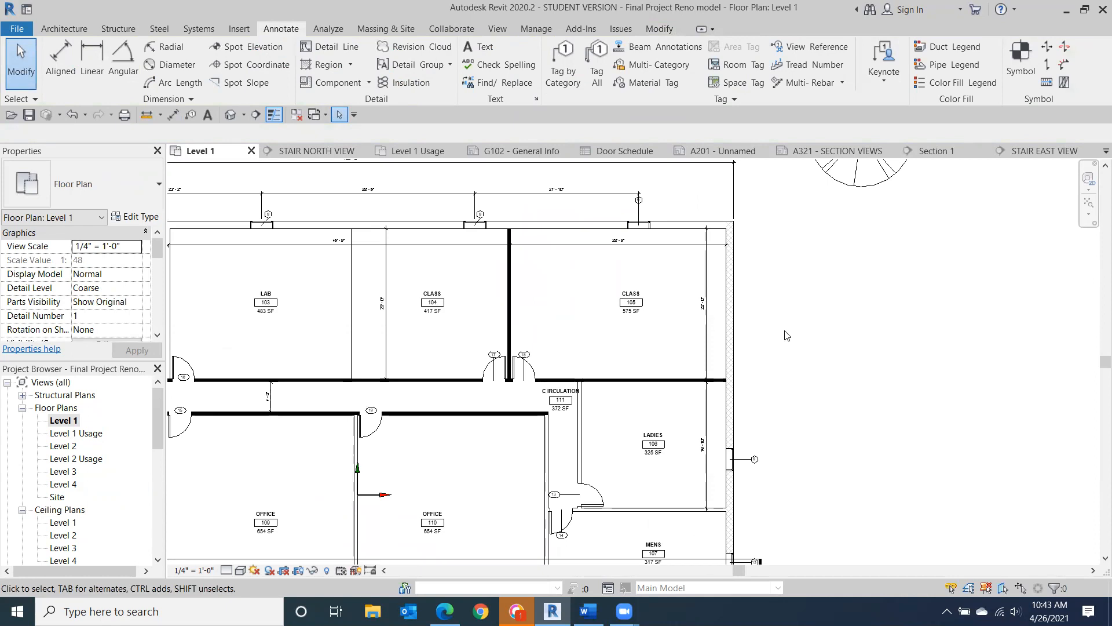
middle_click_drag(808, 342, 812, 224)
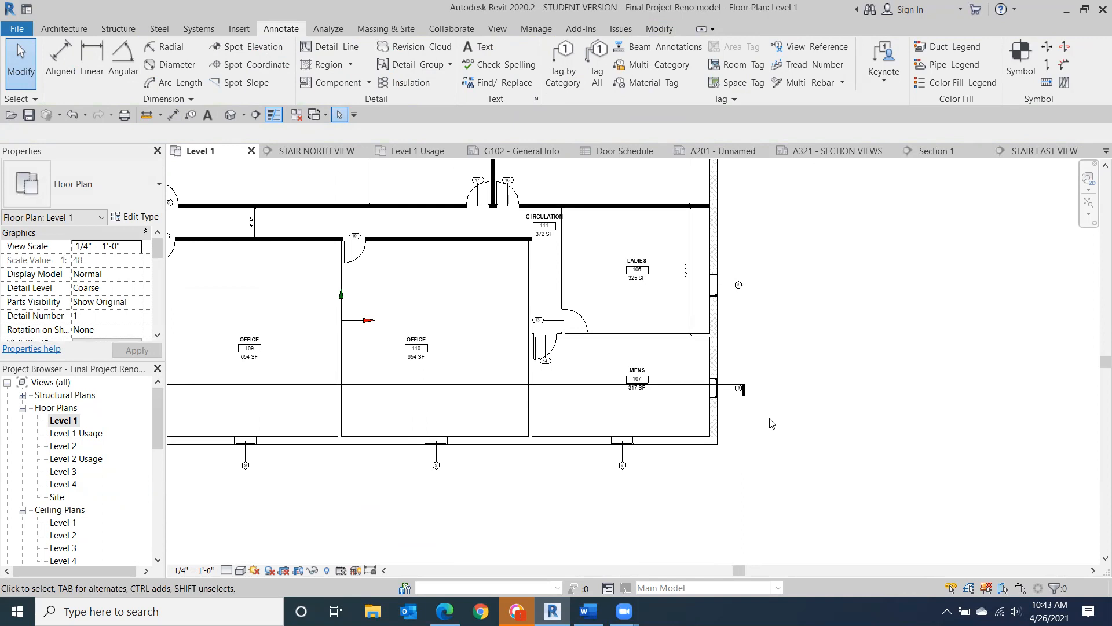
scroll(787, 292, "up", 3)
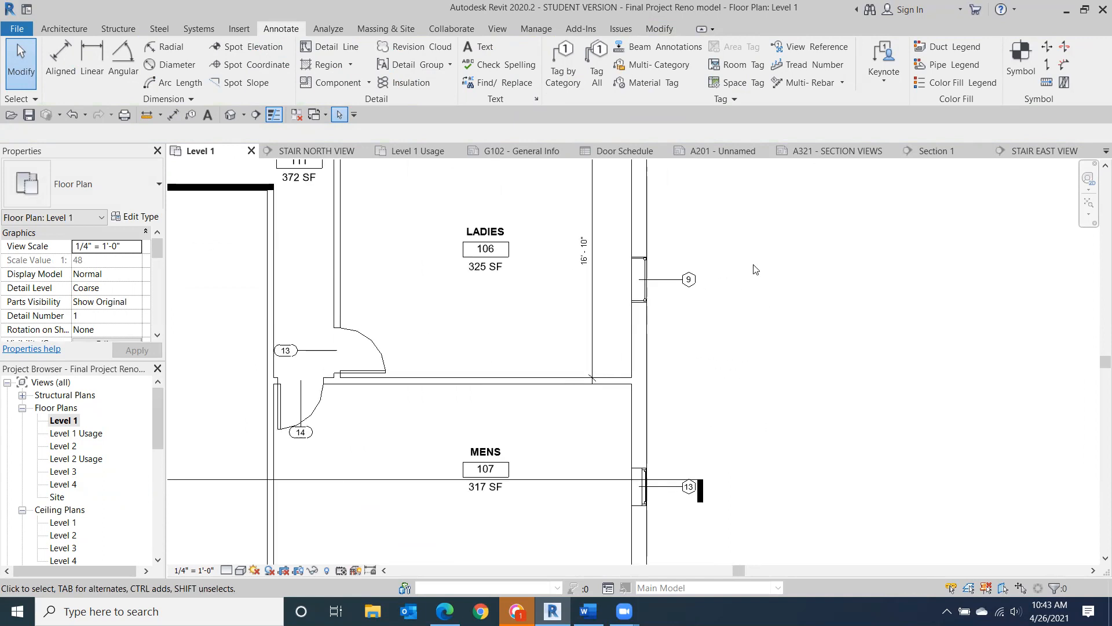
scroll(637, 207, "up", 2)
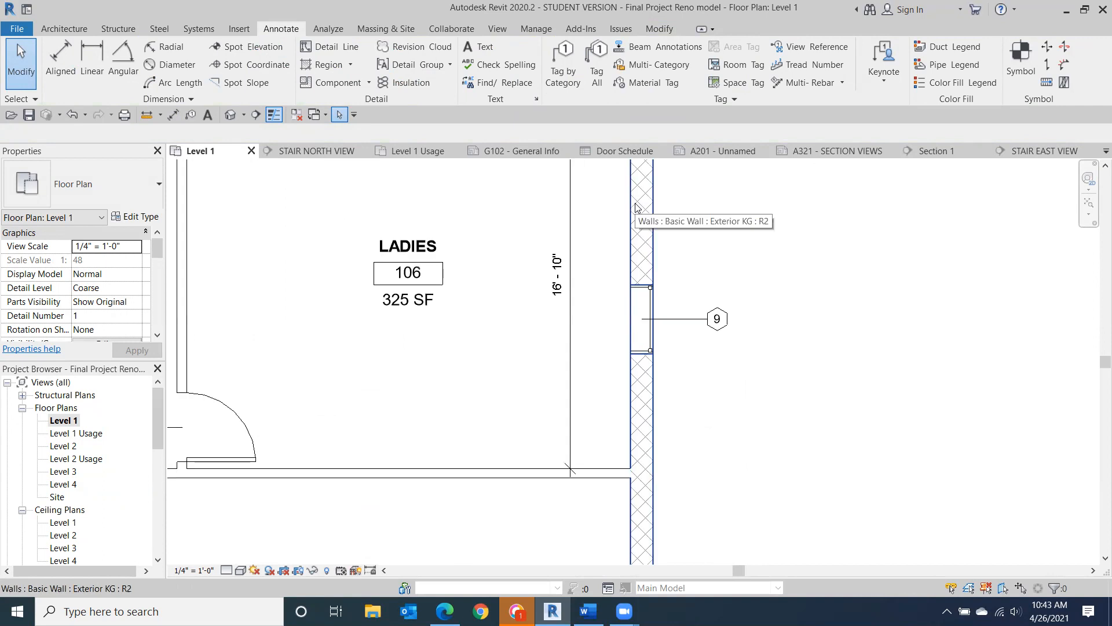
- Override the graphics of the exterior wall below the MENS room in this view with the Masonry - Con... foreground cut pattern
scroll(503, 466, "down", 1)
middle_click_drag(504, 464, 663, 194)
left_click(660, 494)
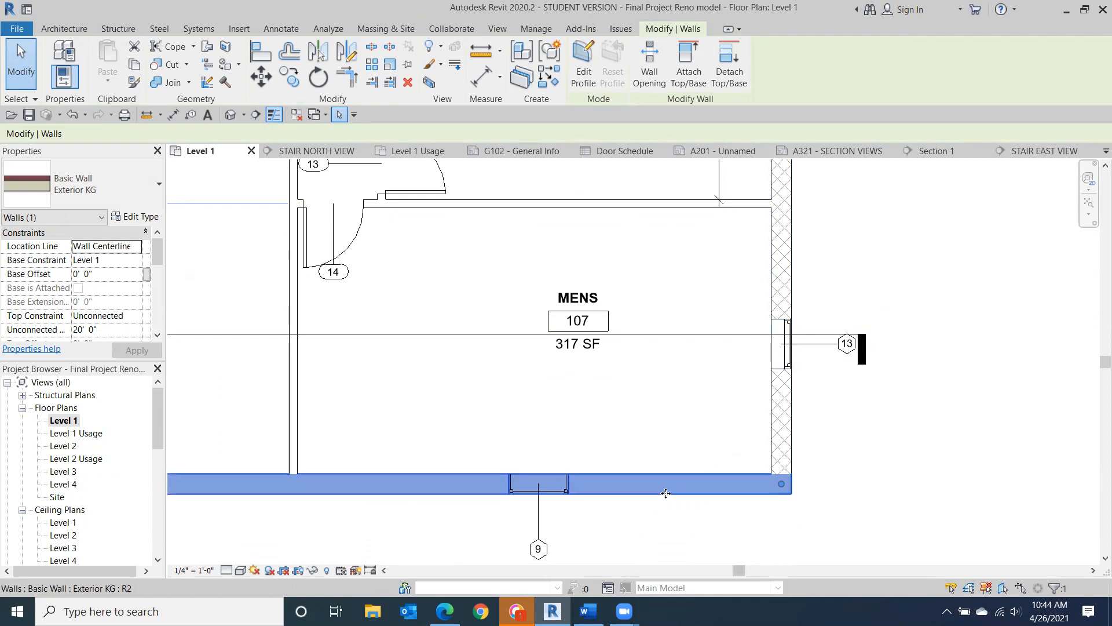
right_click(665, 491)
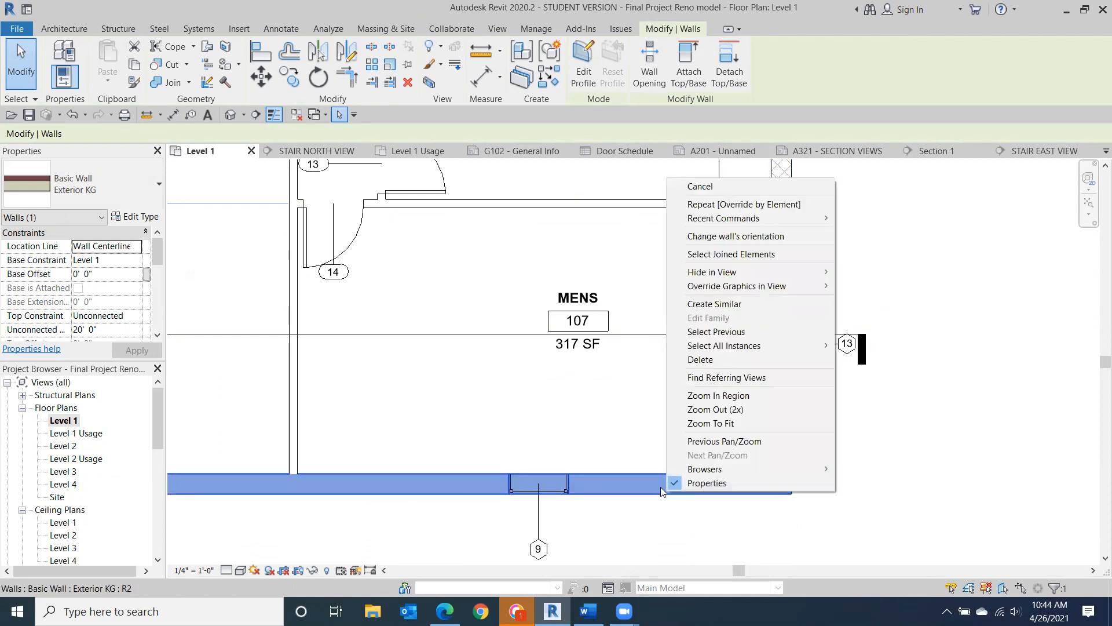
mouse_move(761, 287)
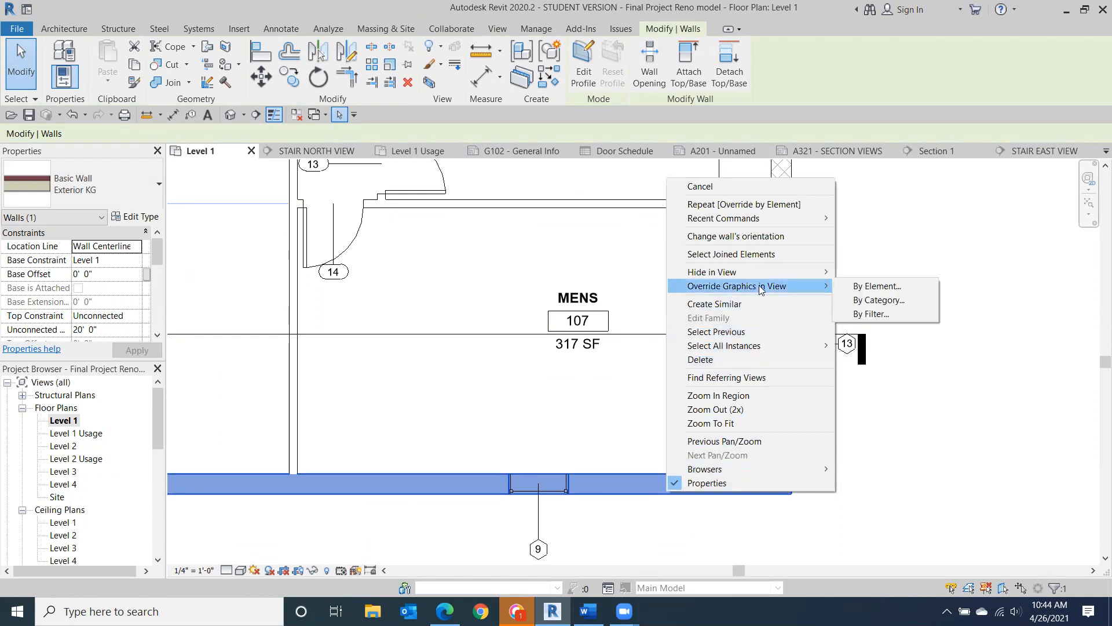
left_click(878, 286)
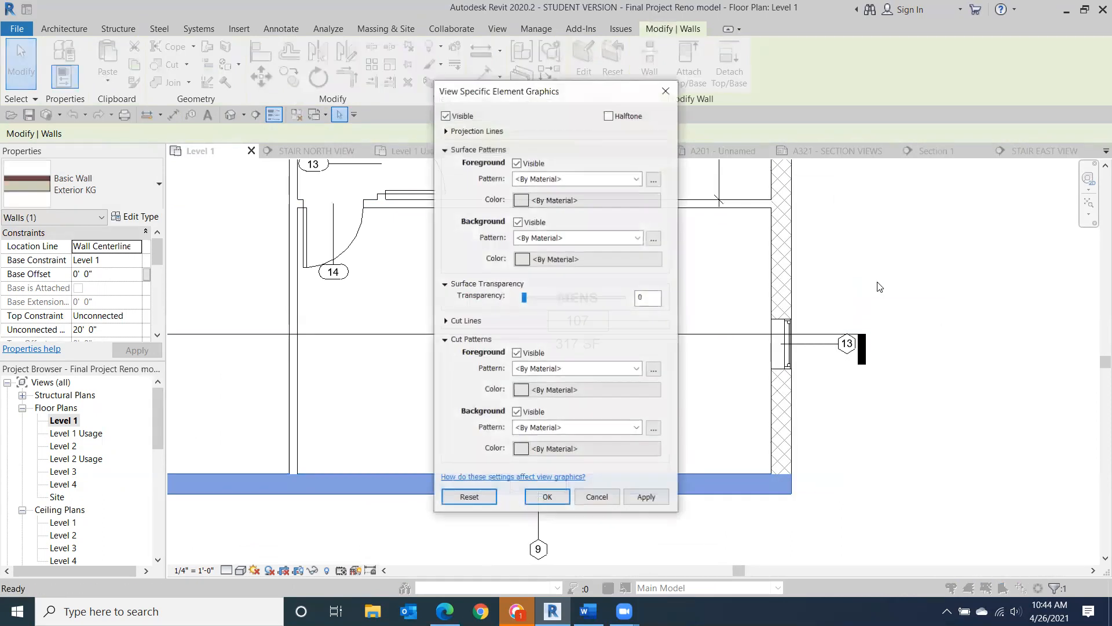
left_click(635, 369)
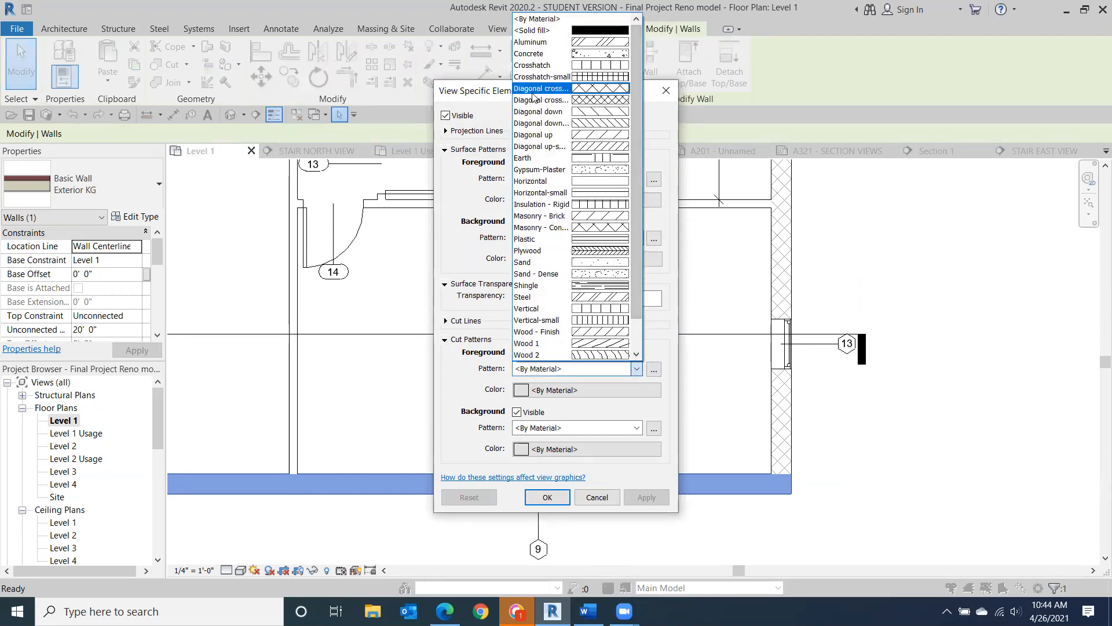
left_click(529, 228)
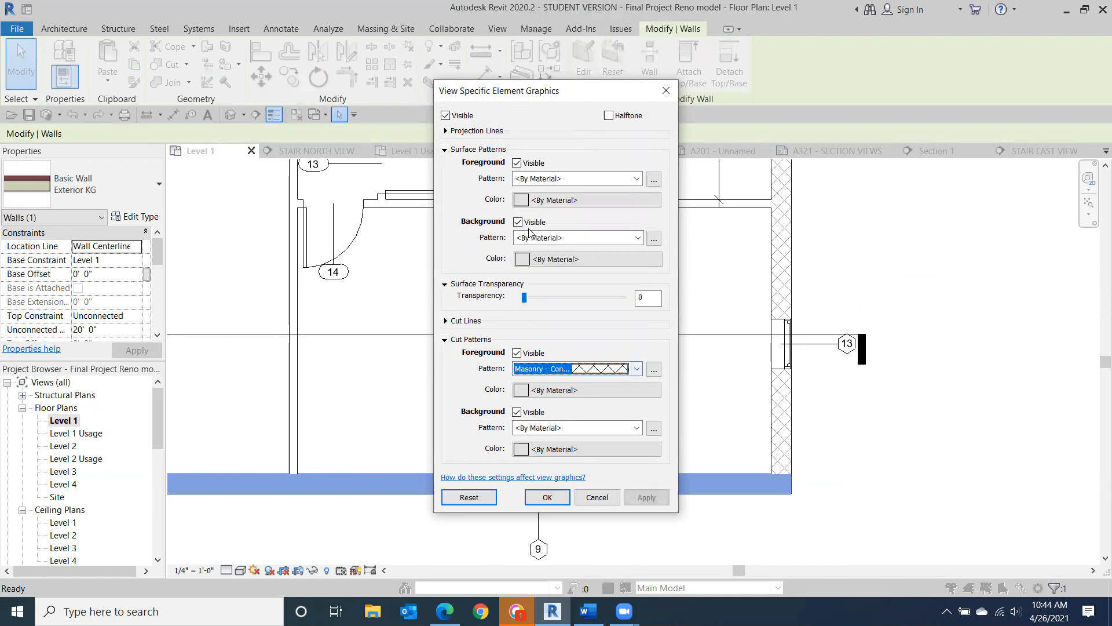
left_click(548, 497)
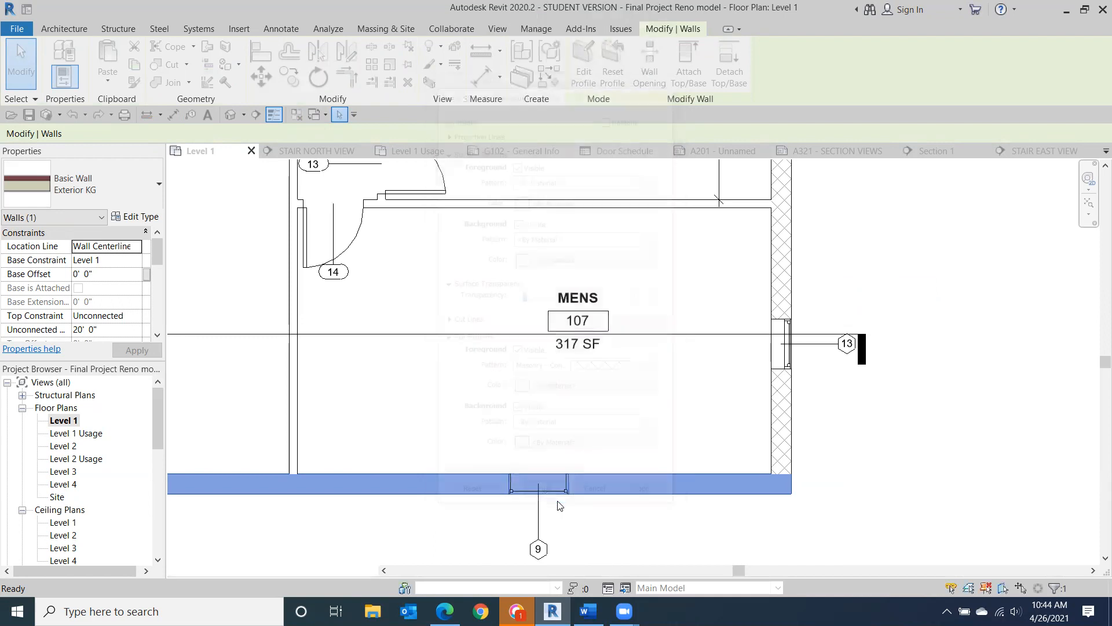
left_click(963, 496)
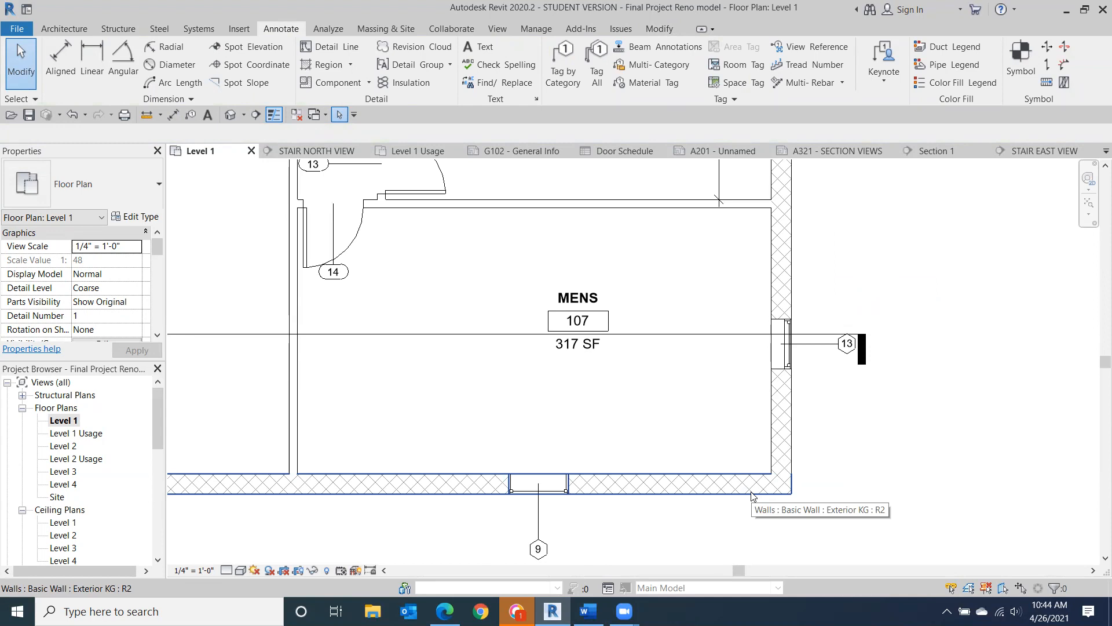
scroll(951, 410, "down", 5)
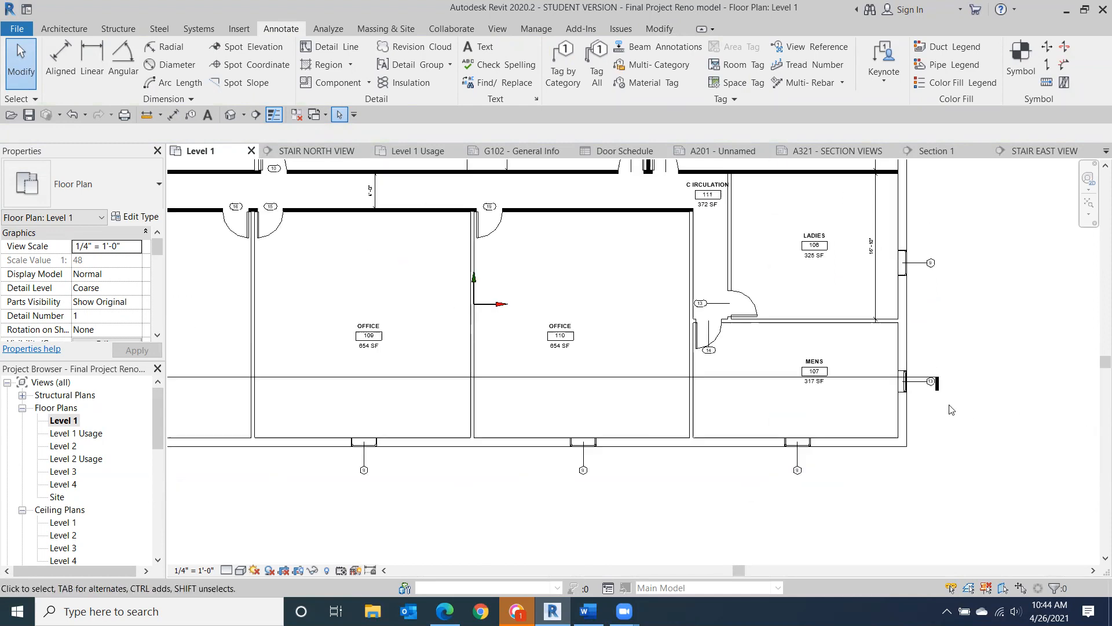
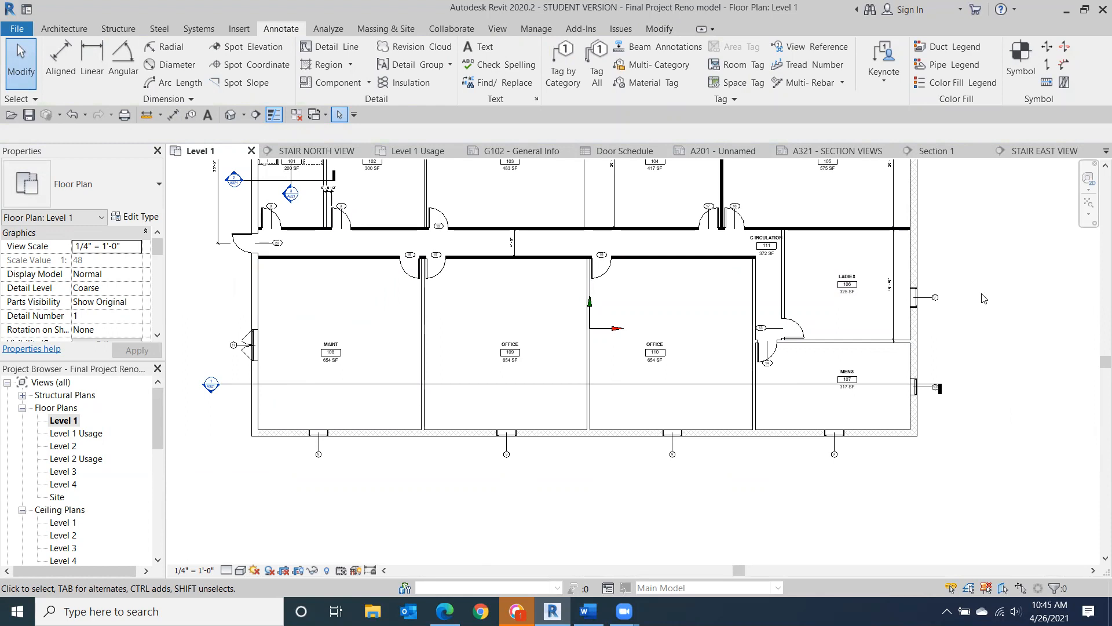
- Open the A321 - SECTION VIEWS sheet and examine its Section 1 view up close
scroll(96, 468, "down", 4)
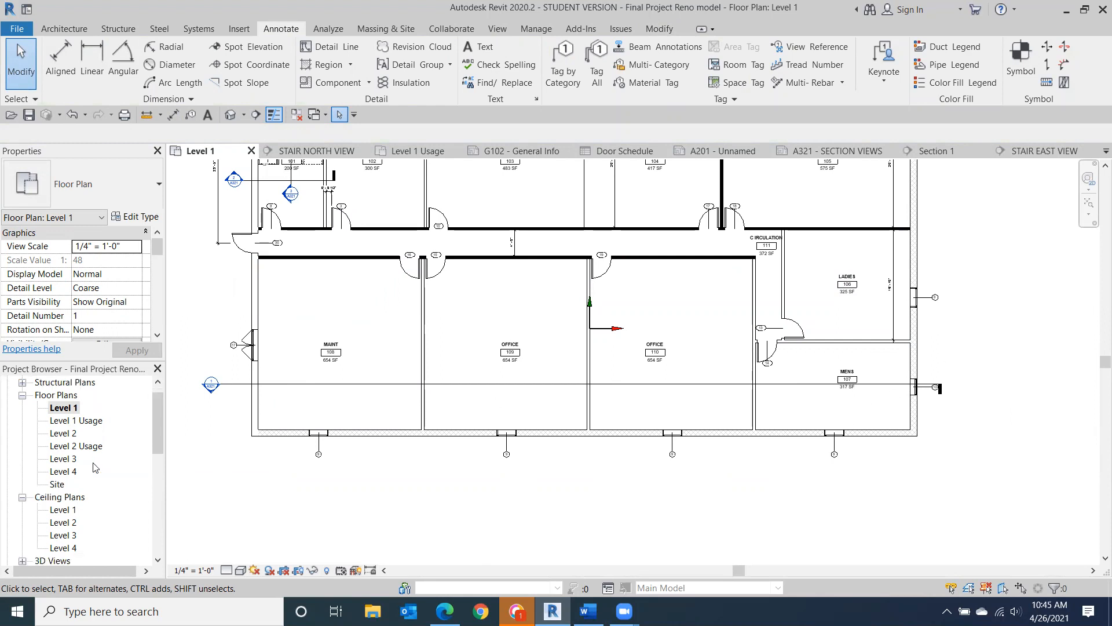
scroll(95, 468, "down", 1)
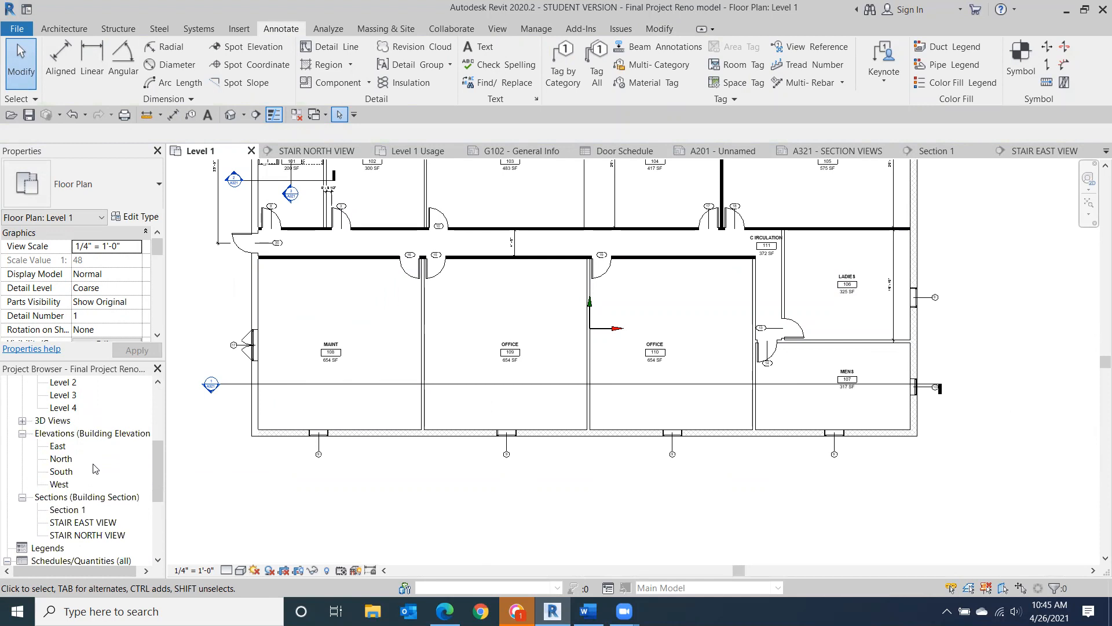
scroll(92, 468, "down", 2)
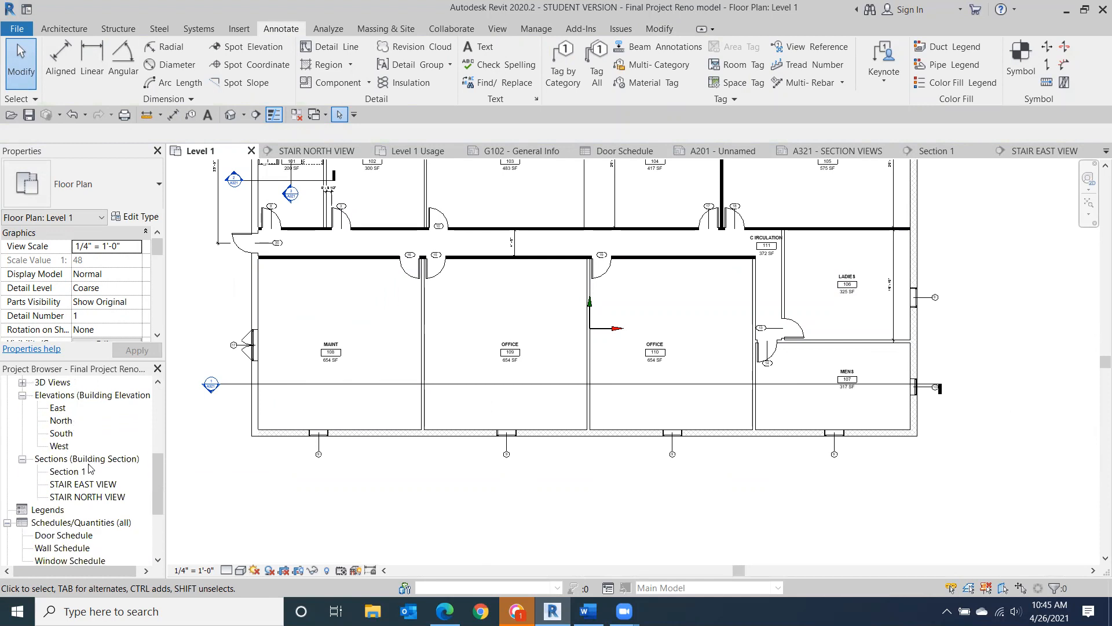
scroll(91, 468, "down", 1)
scroll(90, 469, "down", 1)
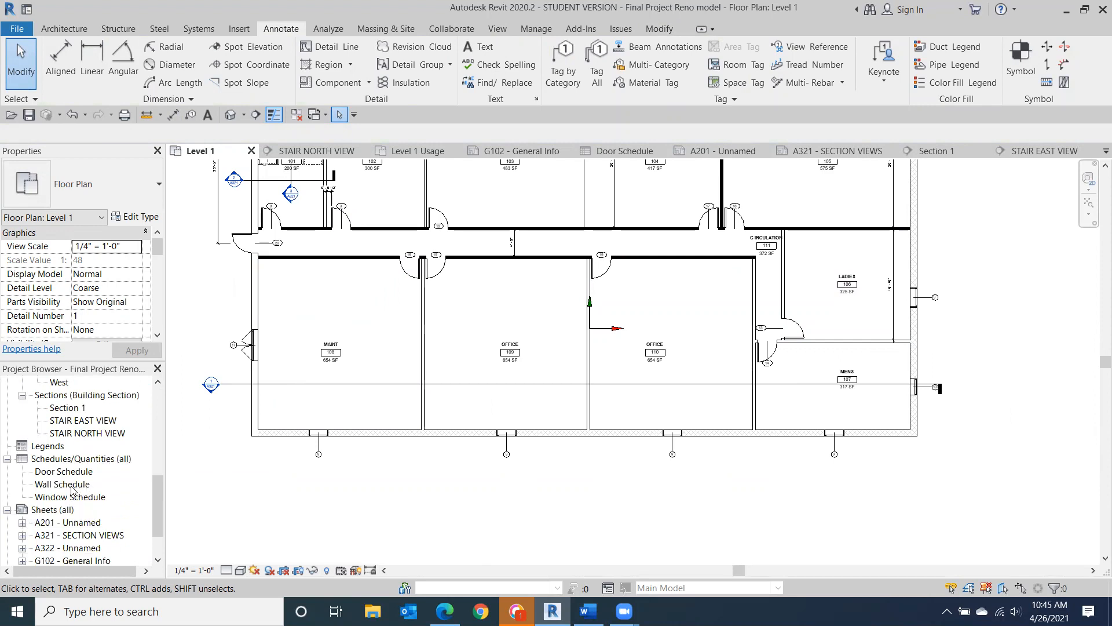
scroll(93, 504, "down", 1)
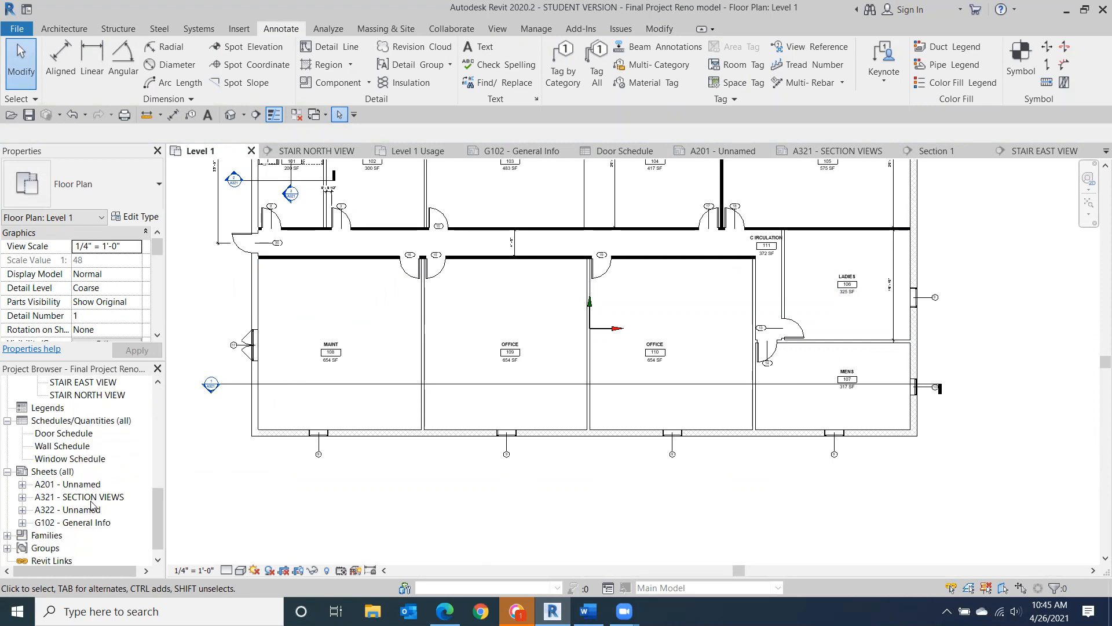
double_click(91, 501)
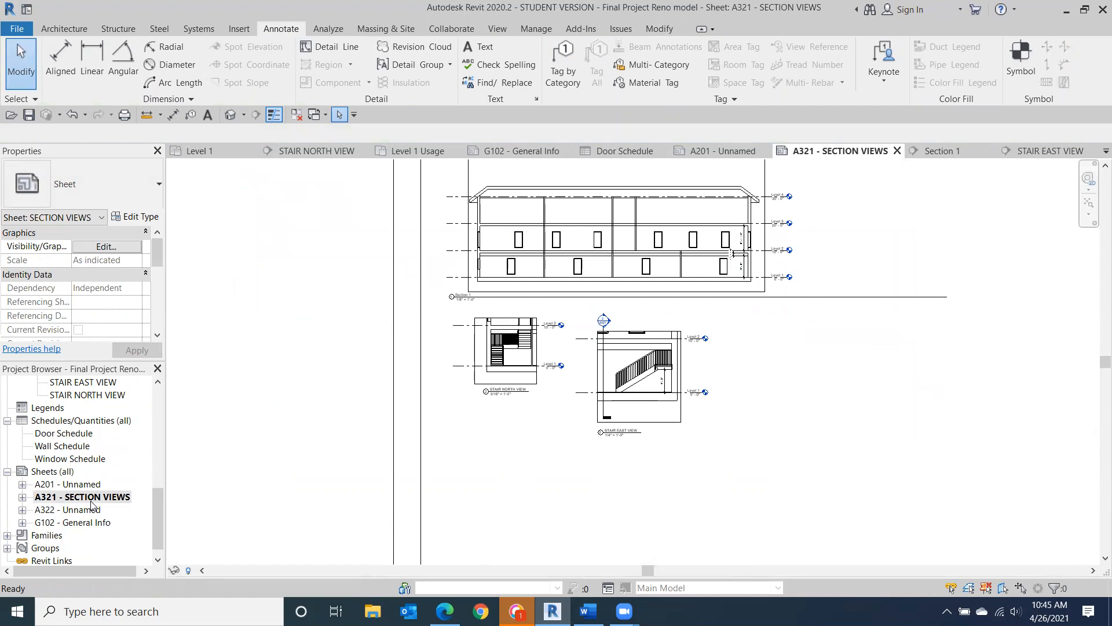
scroll(545, 310, "up", 5)
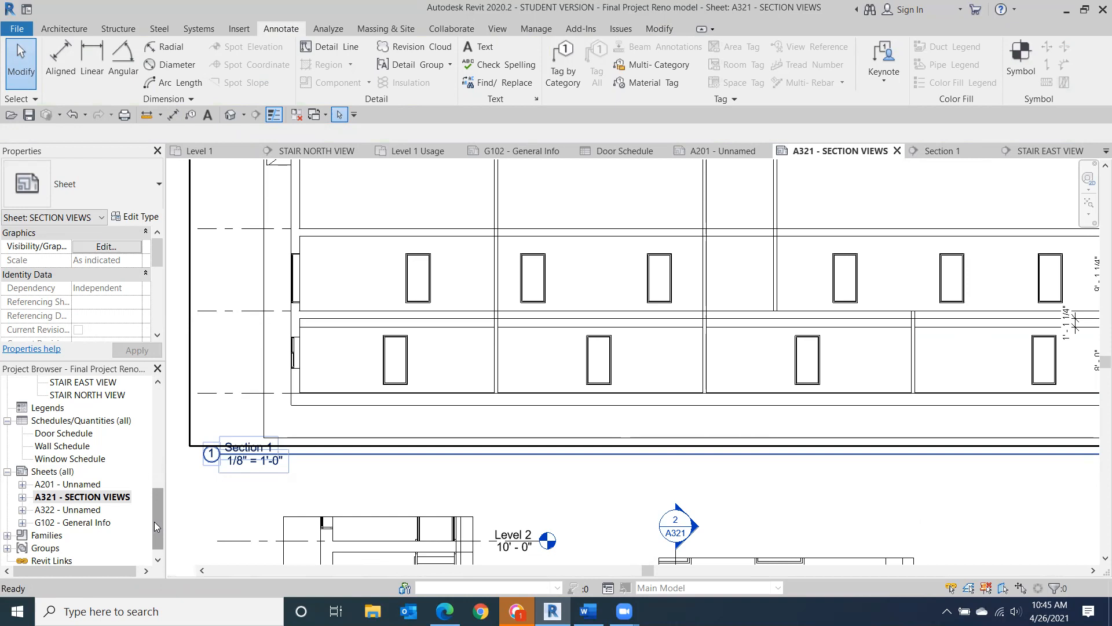
- Open the Window Schedule and add the Sill Height field after Width
left_click_drag(154, 521, 152, 558)
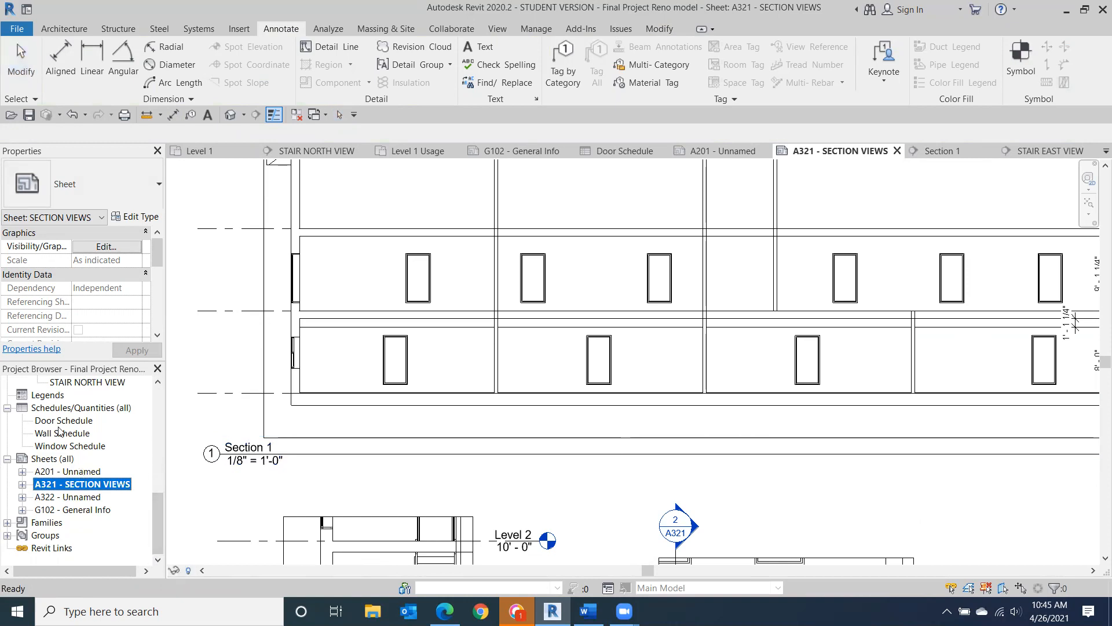
left_click(56, 447)
double_click(57, 448)
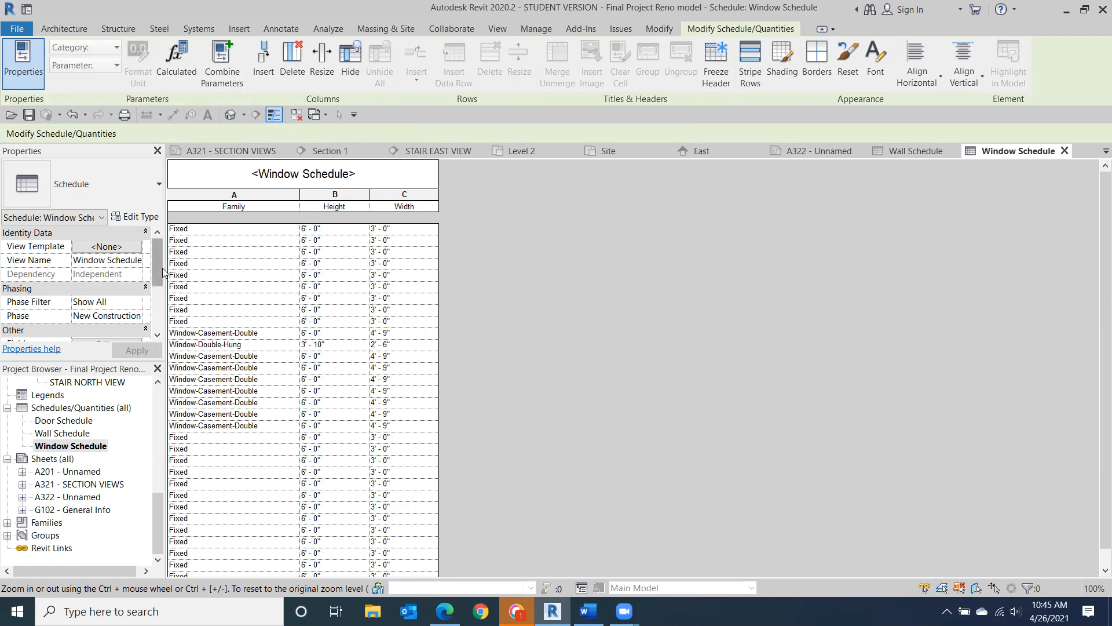
scroll(157, 272, "down", 2)
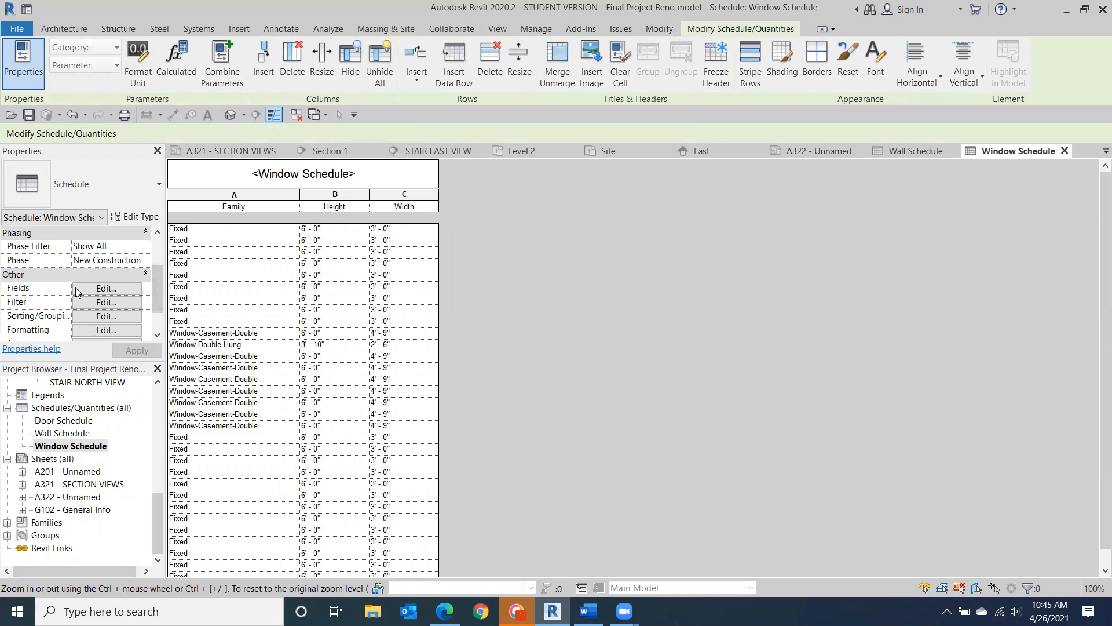
left_click(91, 291)
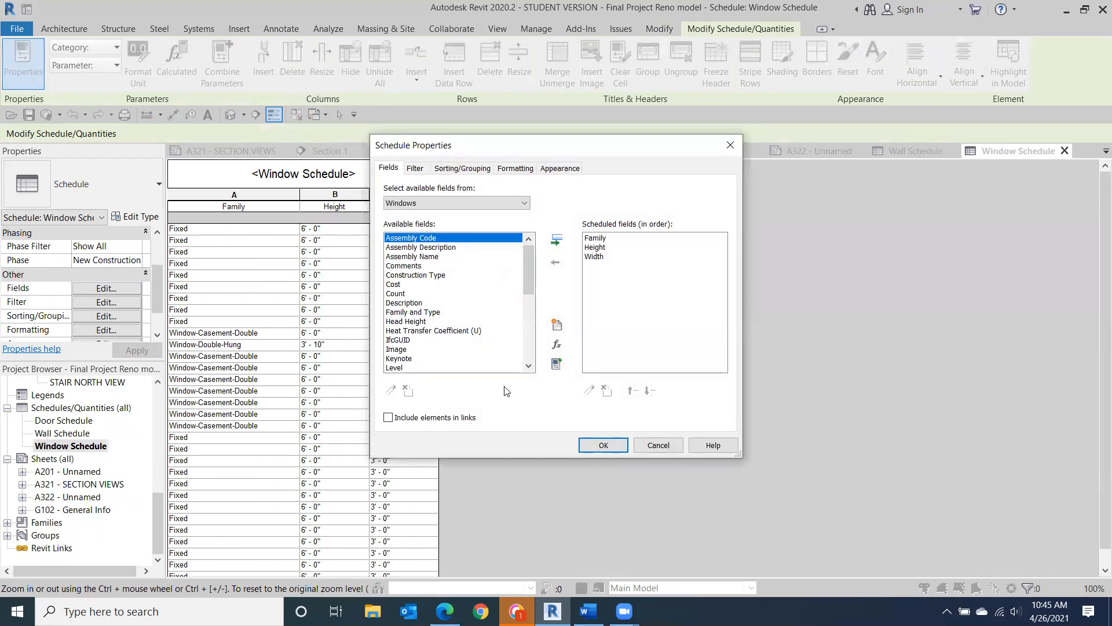
left_click_drag(527, 266, 530, 309)
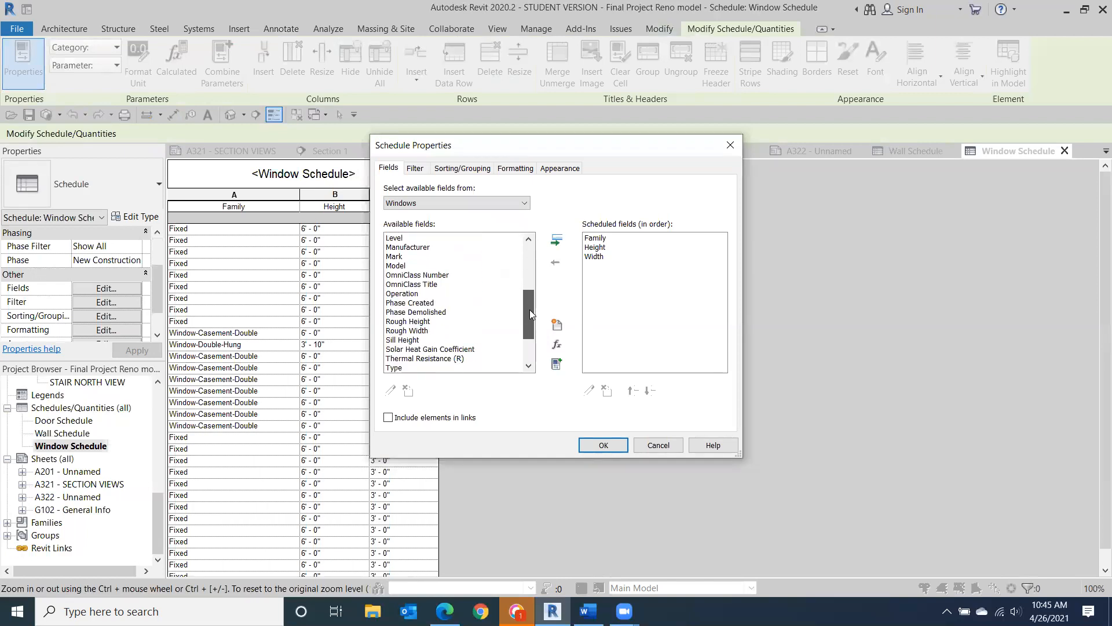
left_click(407, 342)
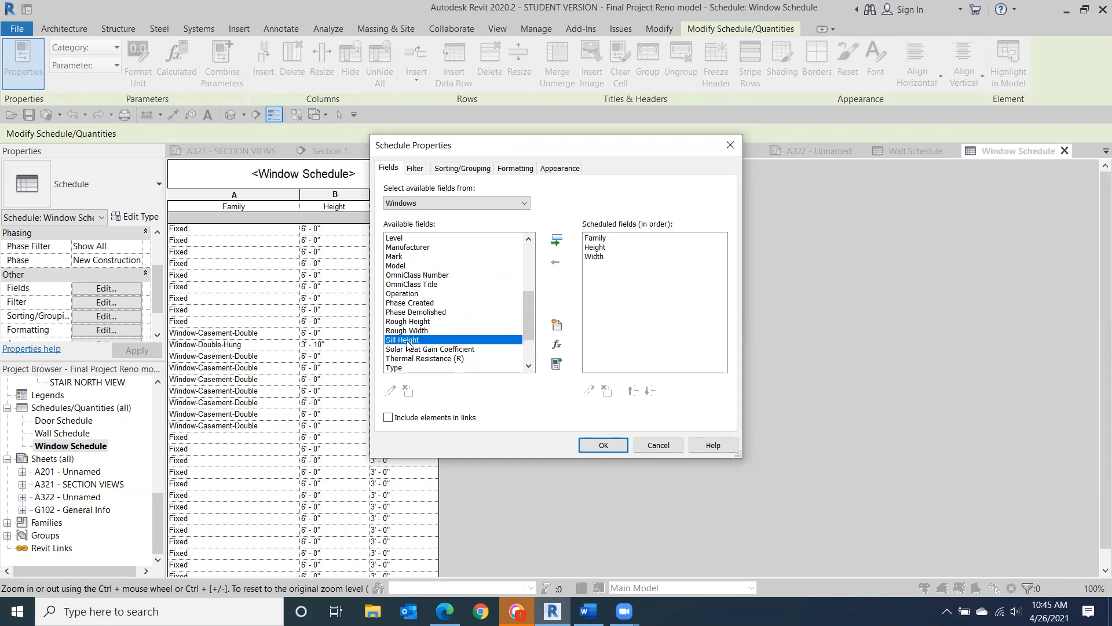
double_click(438, 340)
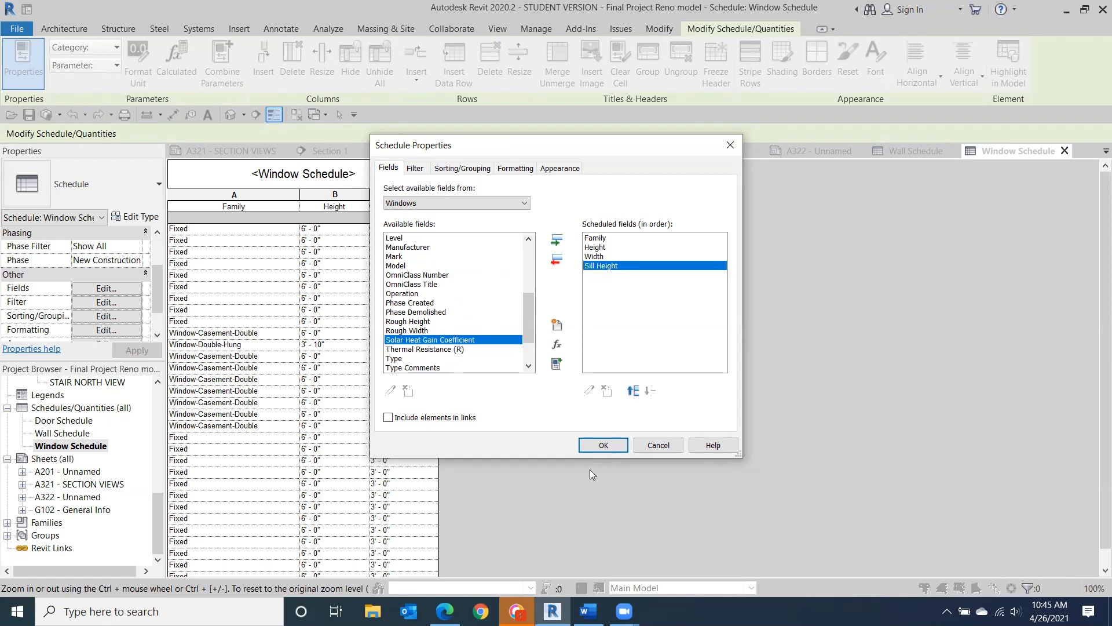
left_click(610, 449)
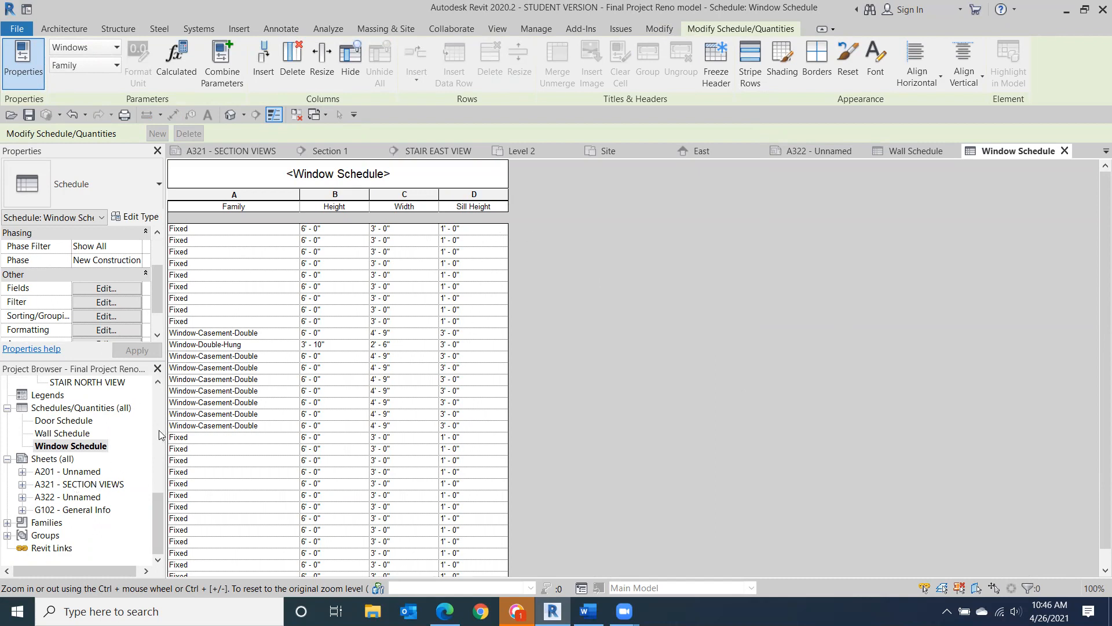
- Open the East elevation and the Section 1 view to examine the facade, levels and window placement
left_click(157, 509)
left_click_drag(164, 472, 175, 386)
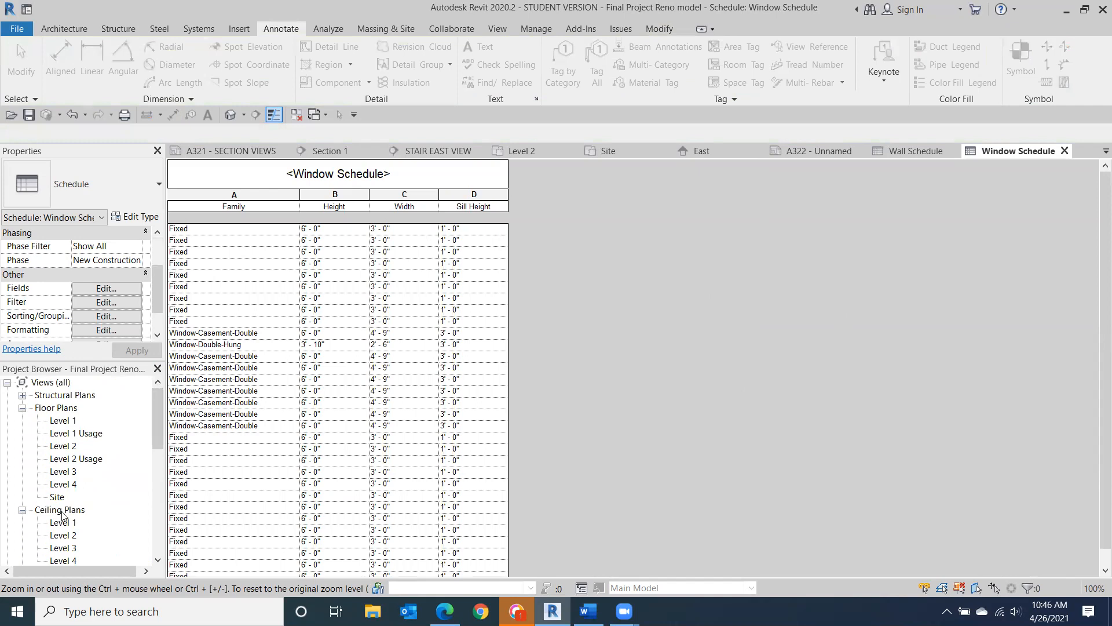
left_click_drag(157, 420, 141, 474)
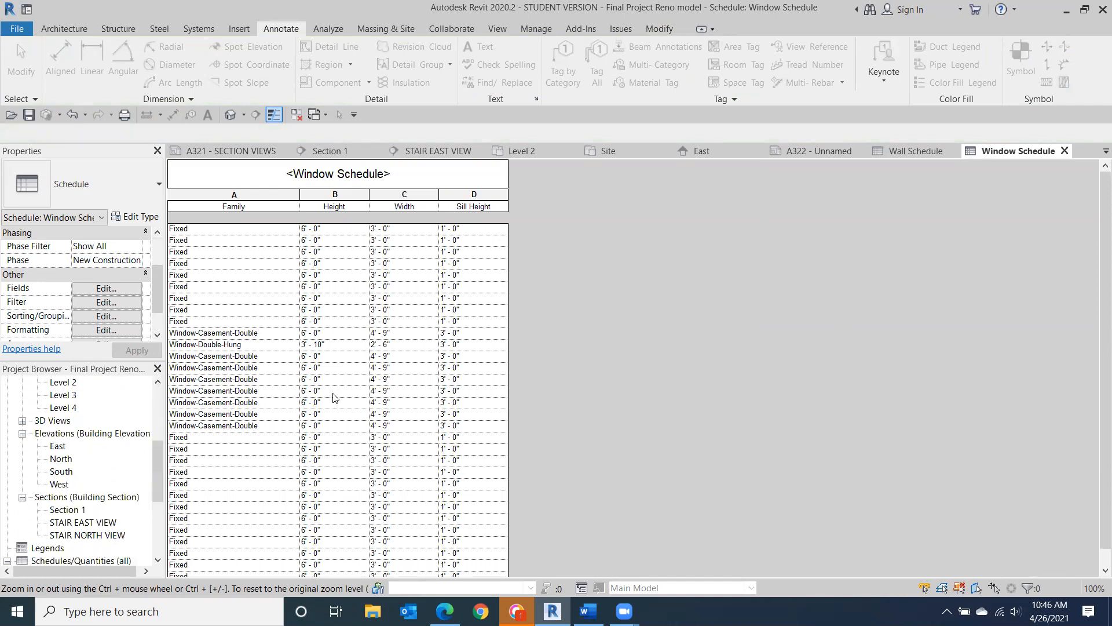
double_click(58, 446)
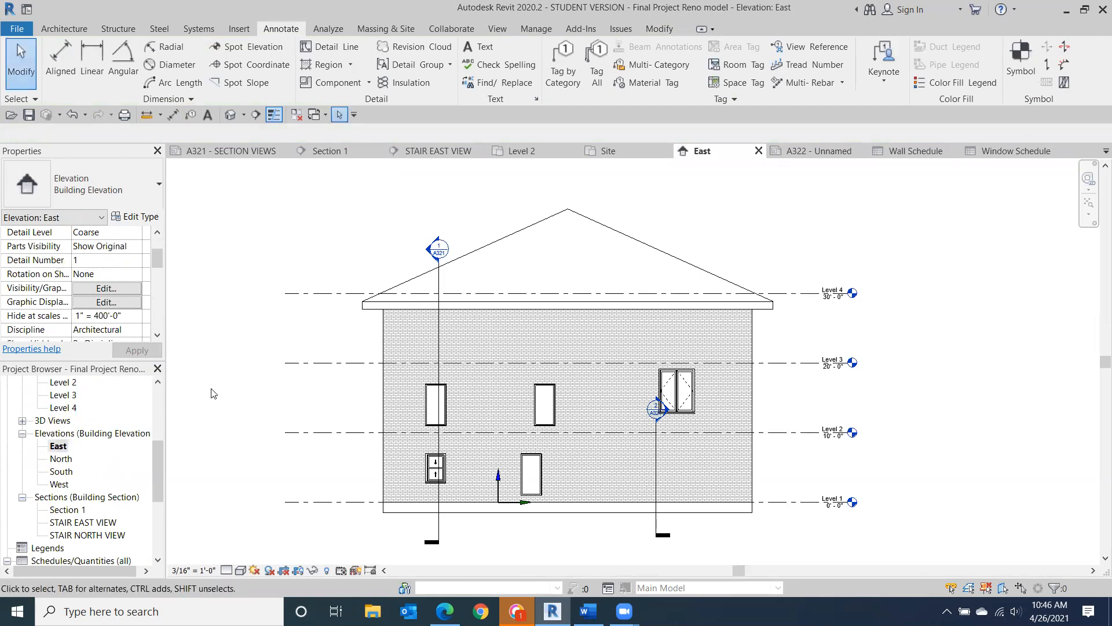
double_click(68, 510)
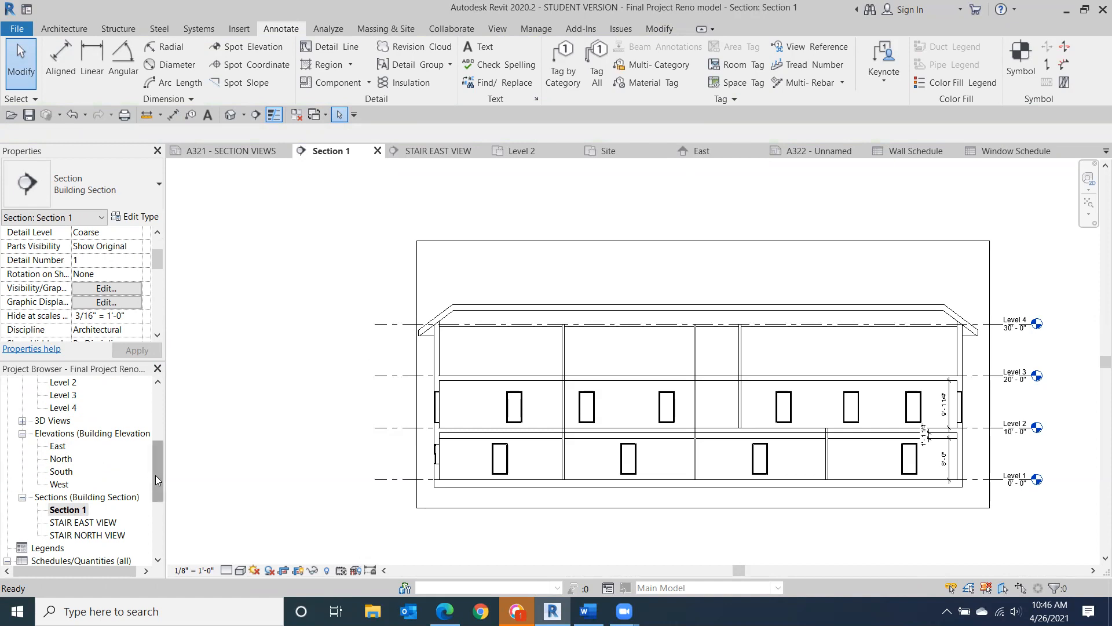
- In the Level 1 floor plan, draw a freestanding vertical INterior KG wall about 33'-6" long east of the building
left_click_drag(156, 475, 148, 393)
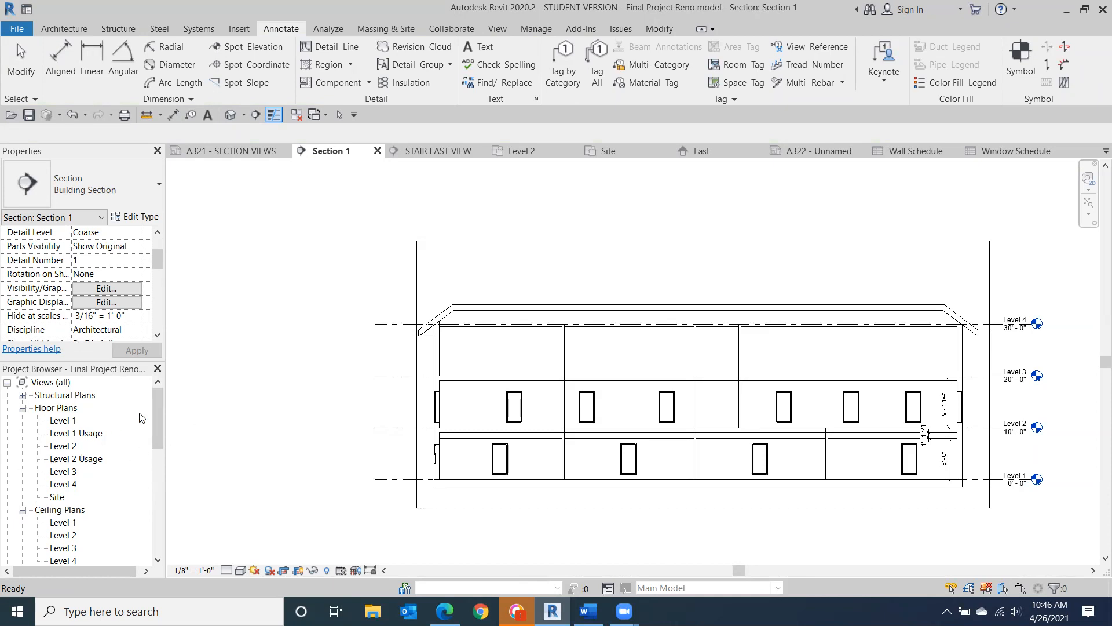
left_click_drag(160, 408, 154, 386)
double_click(63, 421)
middle_click_drag(360, 441, 186, 419)
middle_click_drag(849, 336, 228, 408)
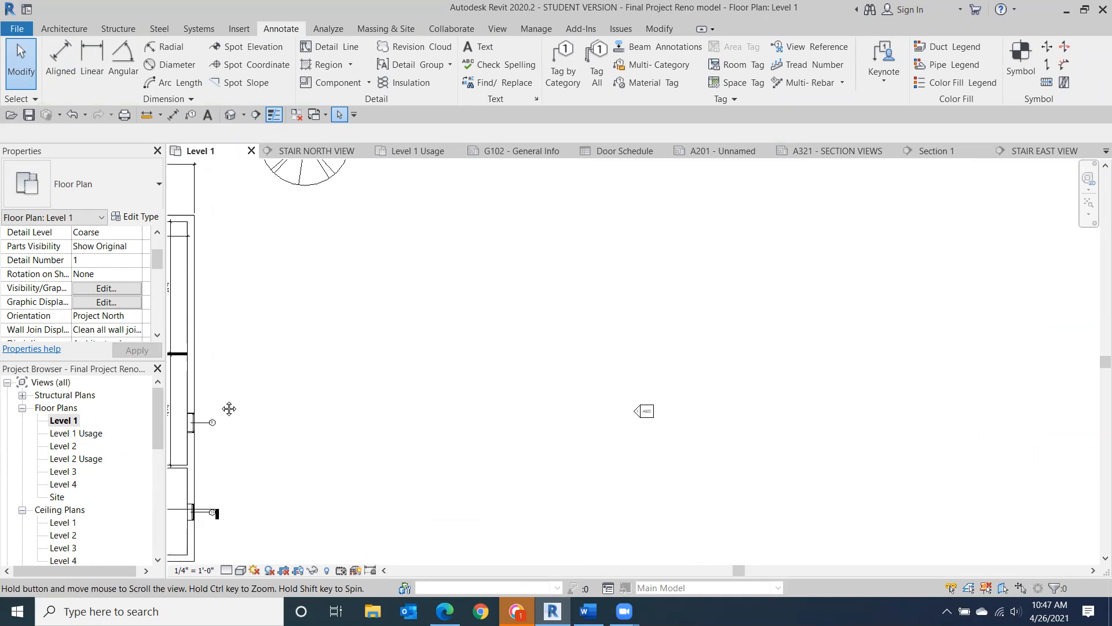
scroll(246, 394, "down", 1)
left_click(64, 28)
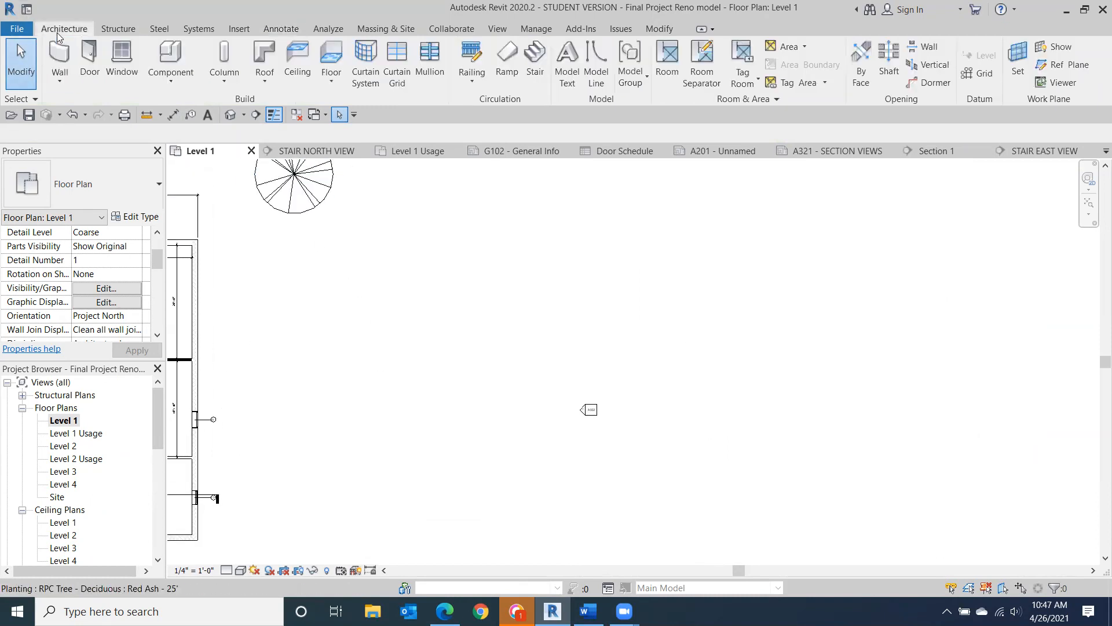
key("w")
key("a")
left_click(470, 304)
left_click(471, 494)
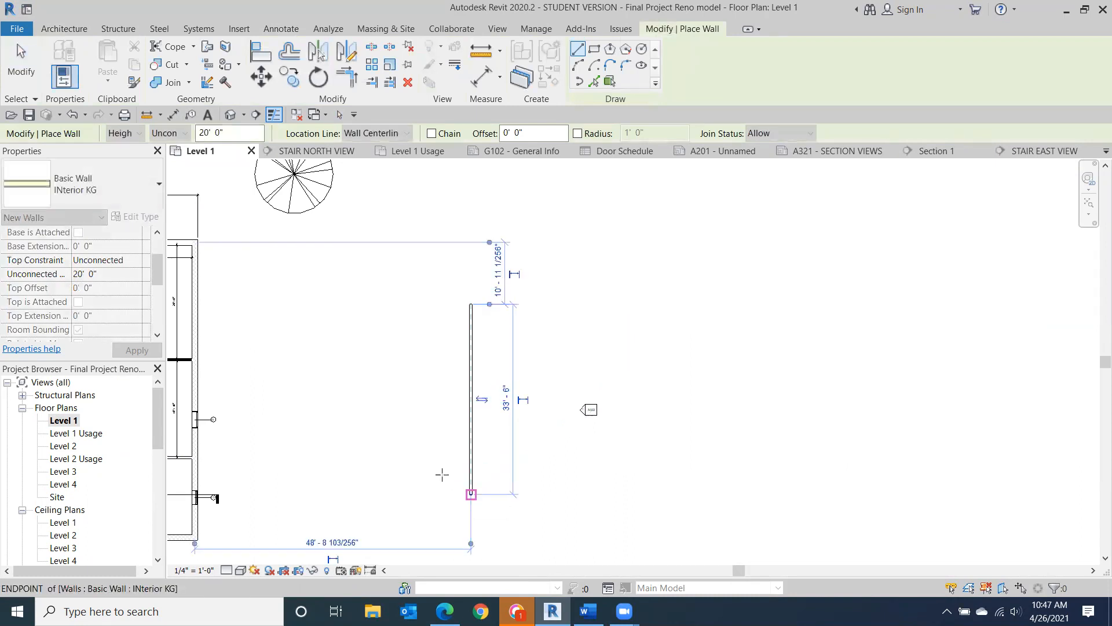
left_click(20, 63)
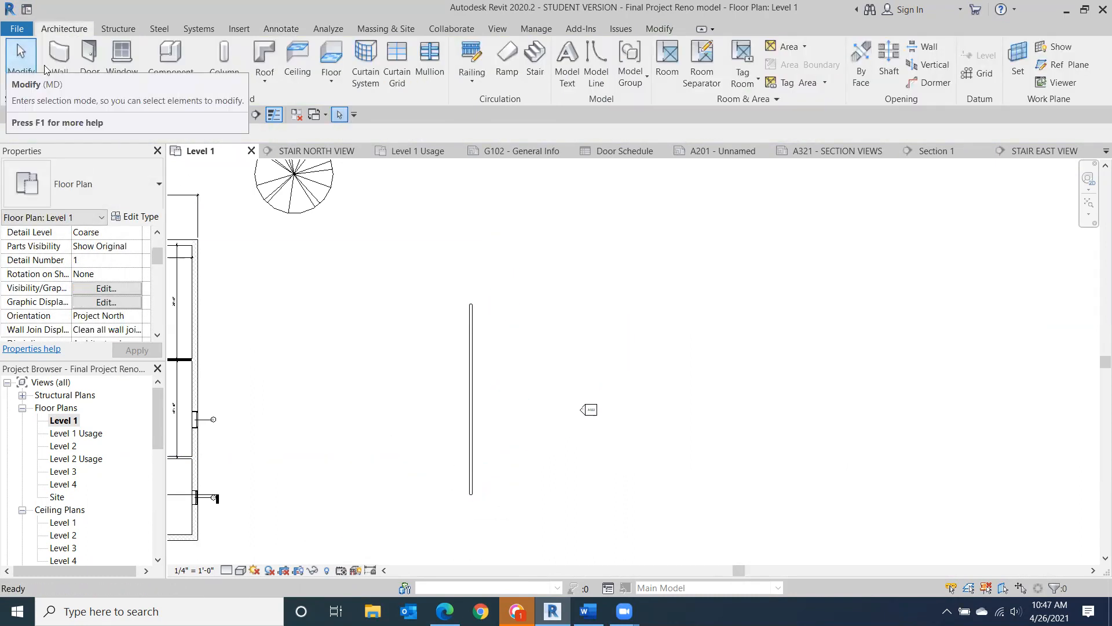
- Draw a Curtain Wall 1 segment about 26'-6" long along the freestanding wall, inset from both of its ends
left_click(70, 83)
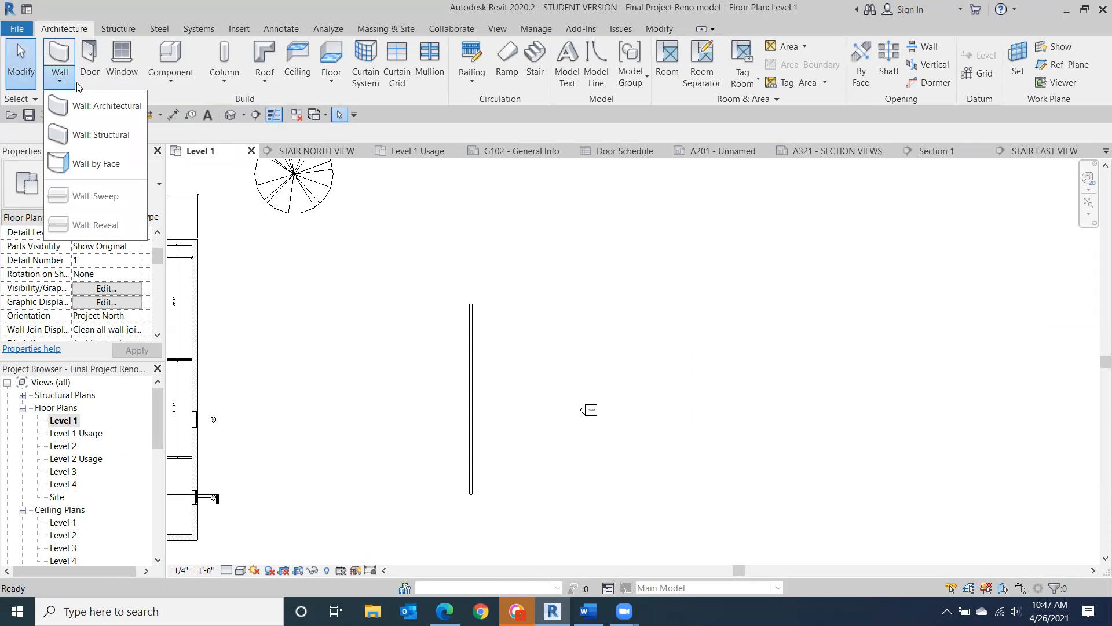
left_click(73, 53)
left_click(73, 53)
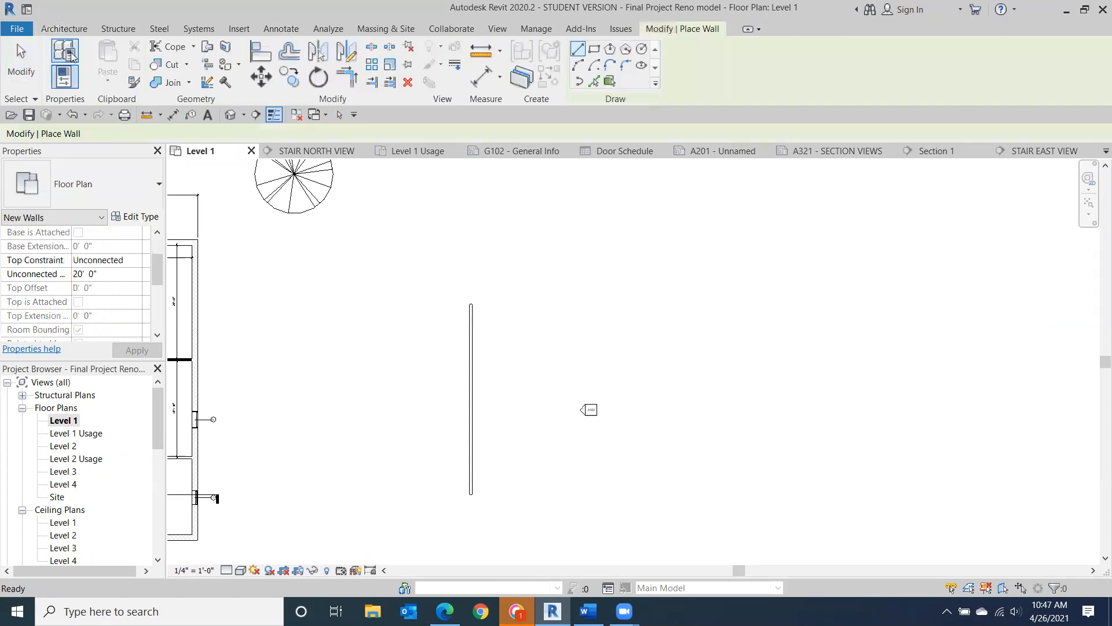
left_click(134, 175)
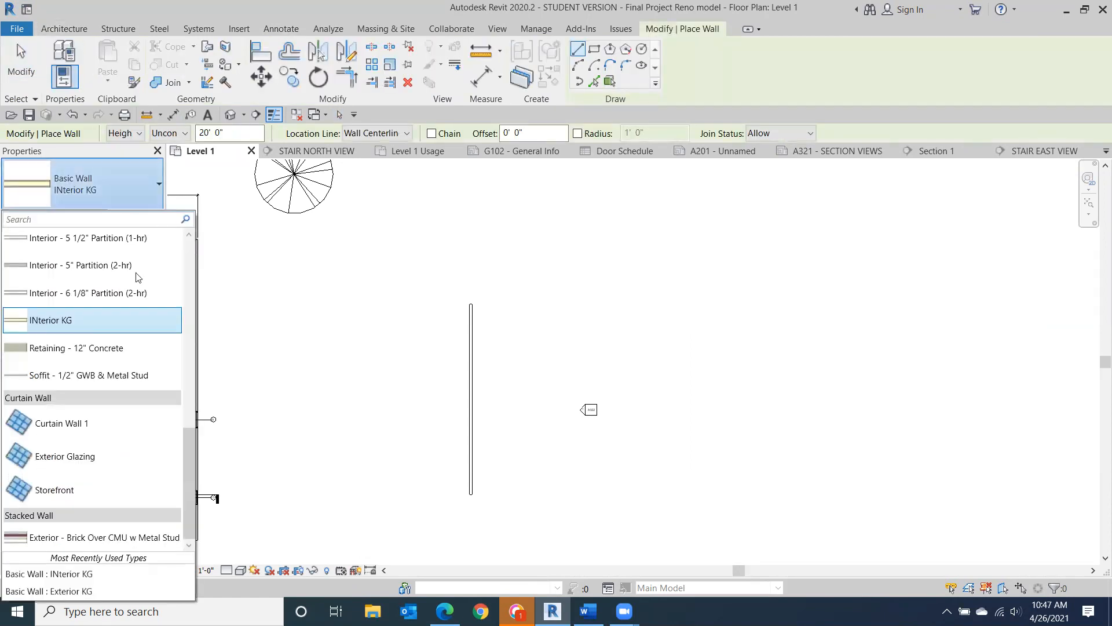
left_click(44, 432)
scroll(371, 337, "up", 4)
scroll(498, 307, "up", 3)
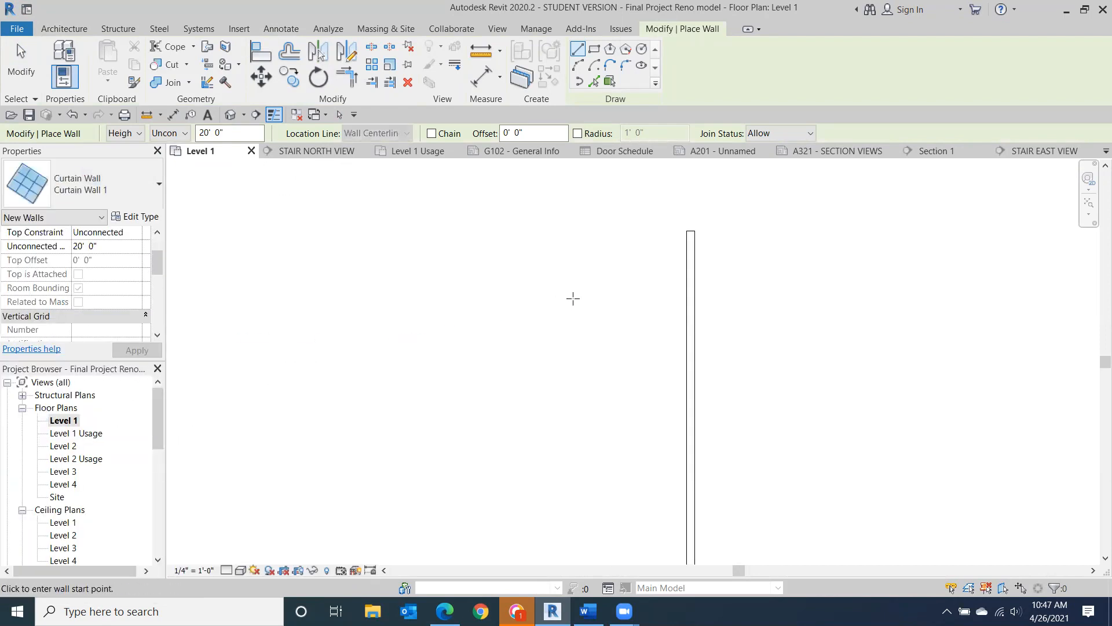
left_click(689, 265)
middle_click_drag(695, 265, 705, 74)
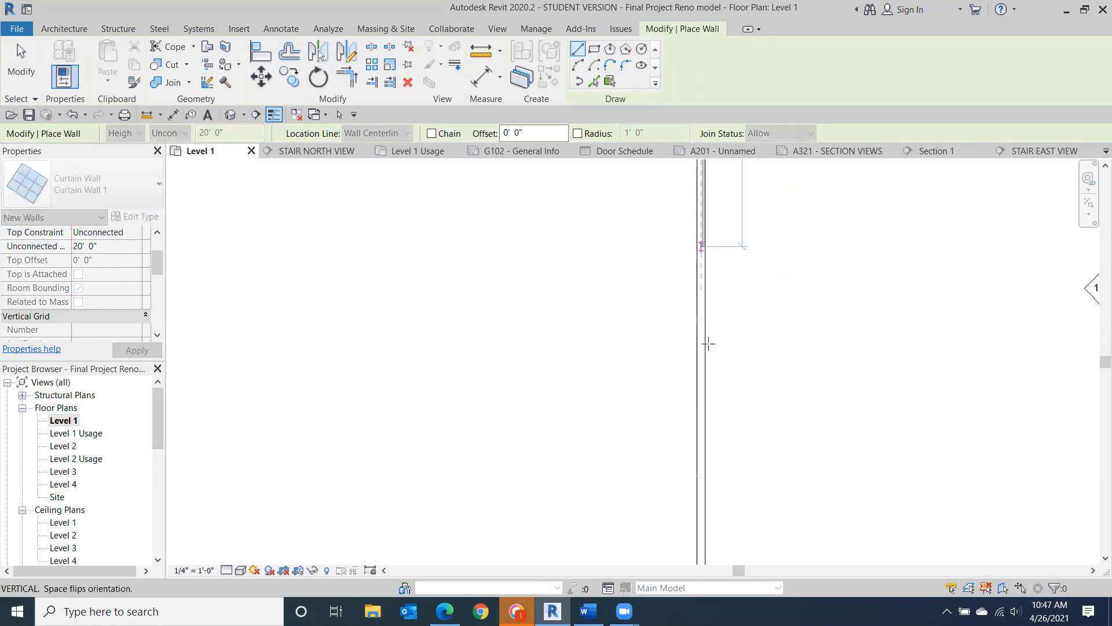
left_click(701, 486)
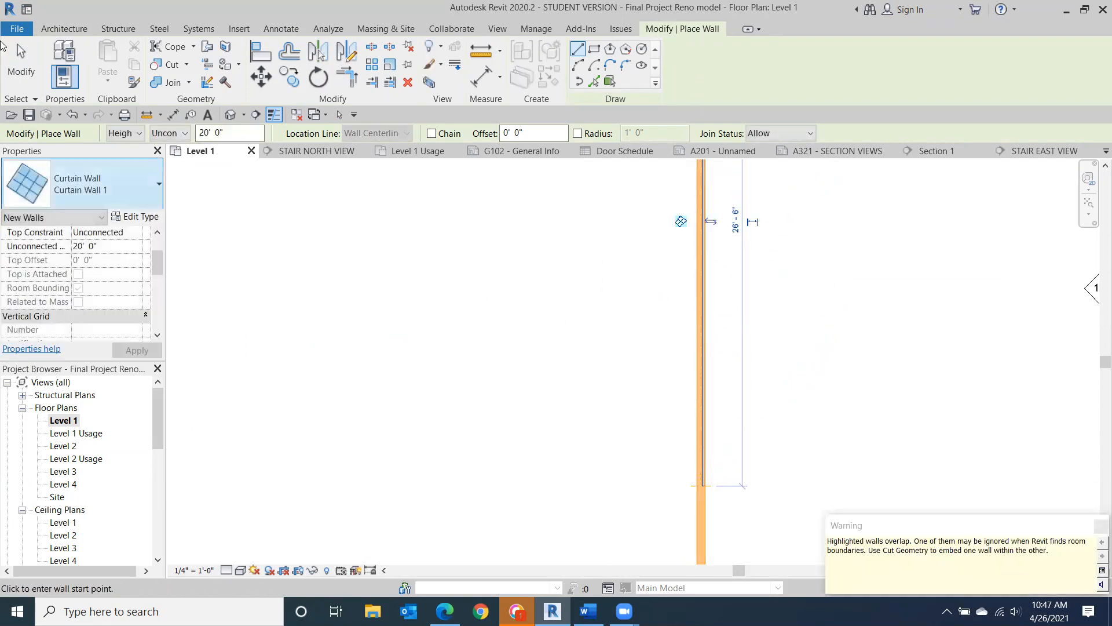
- Enable Automatically Embed in the Curtain Wall 1 type properties so the curtain wall cuts into its host wall
left_click(130, 216)
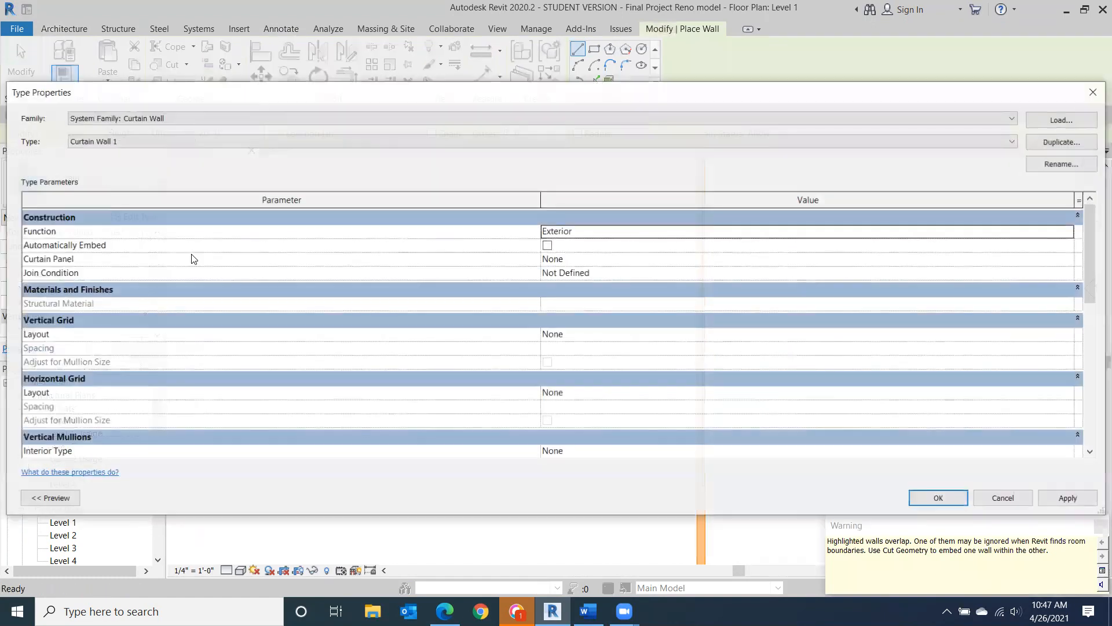
left_click(548, 245)
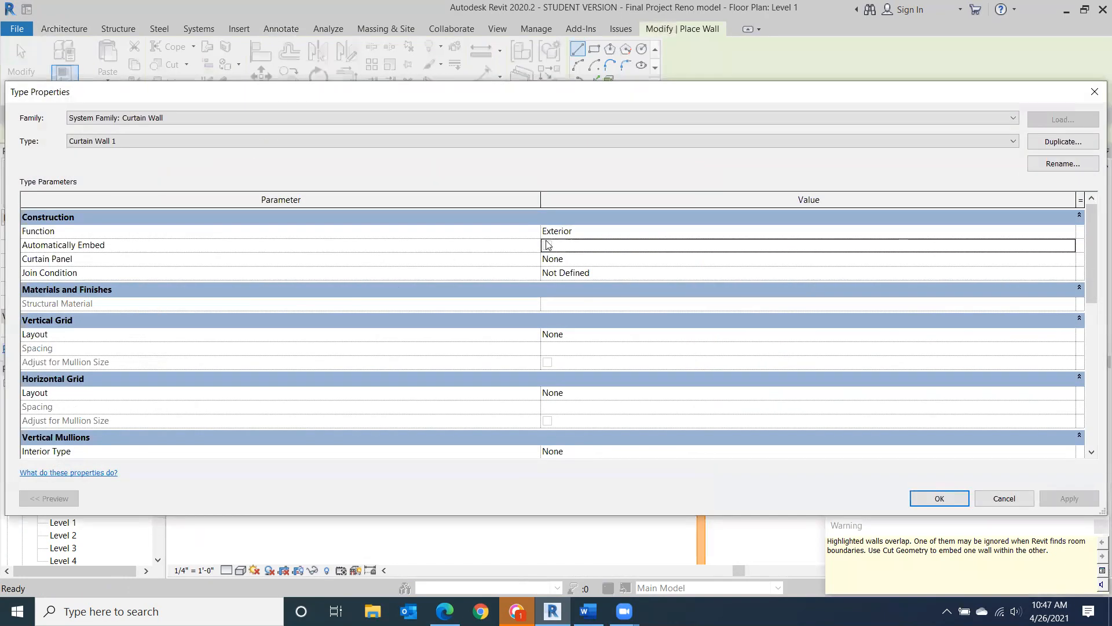
left_click(941, 497)
left_click(571, 400)
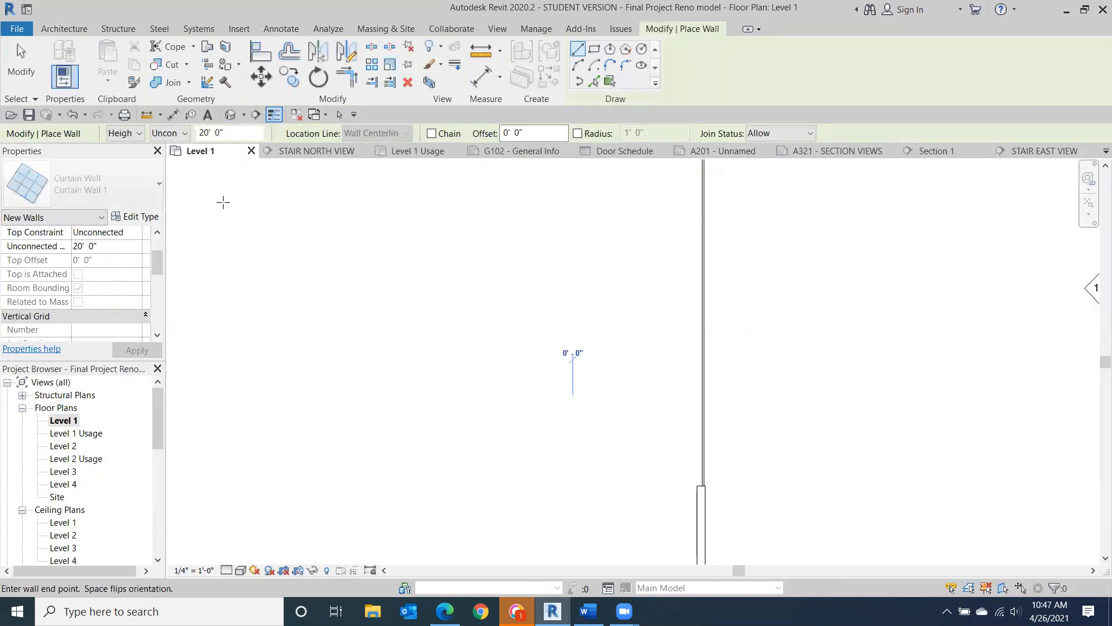
- In the default 3D view seen from the right, place horizontal curtain grid lines across the upper and lower parts of the embedded curtain wall
left_click(230, 115)
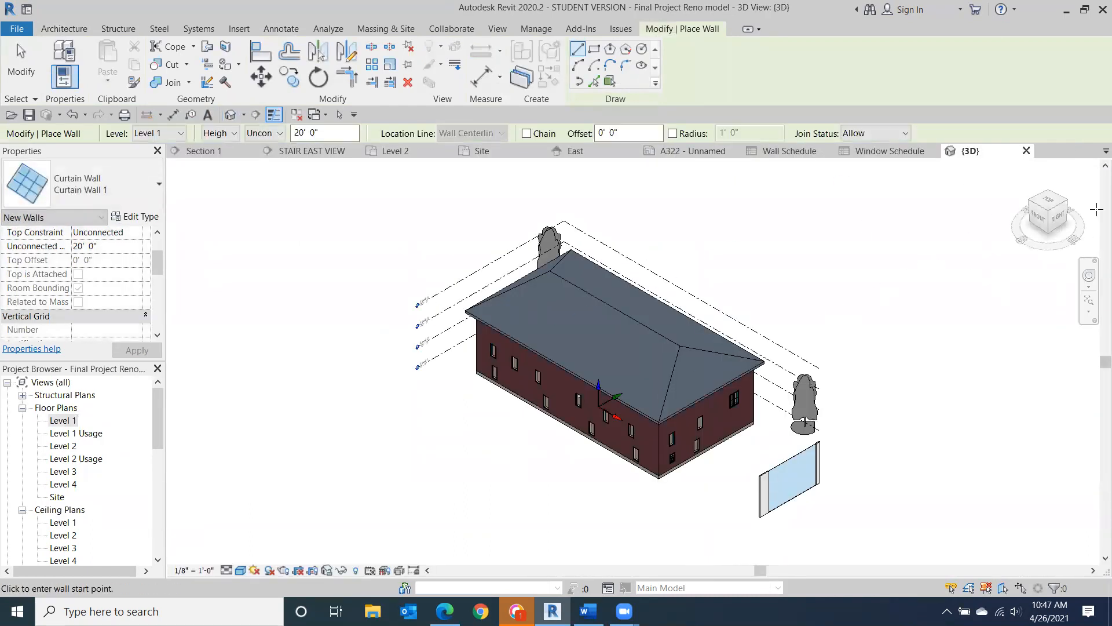
left_click(1069, 219)
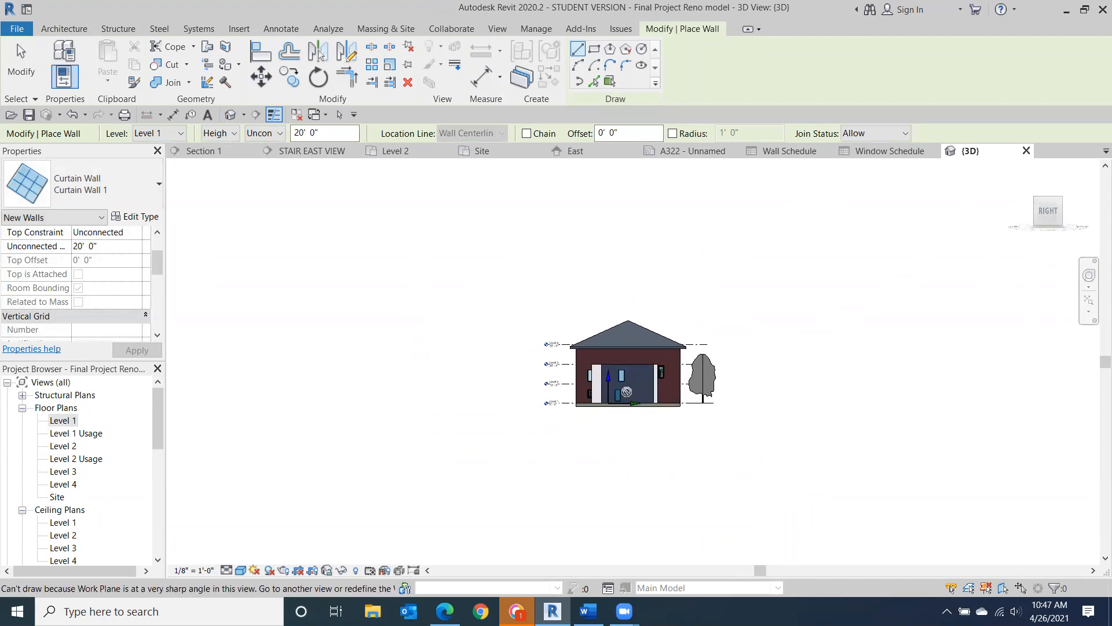
scroll(626, 392, "up", 5)
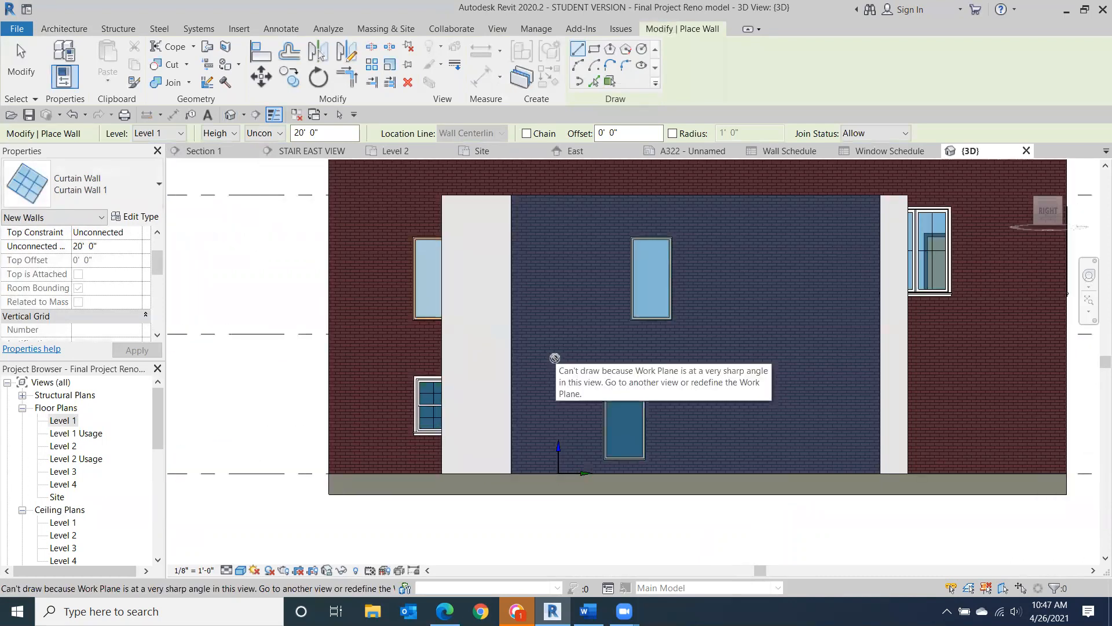
left_click(21, 64)
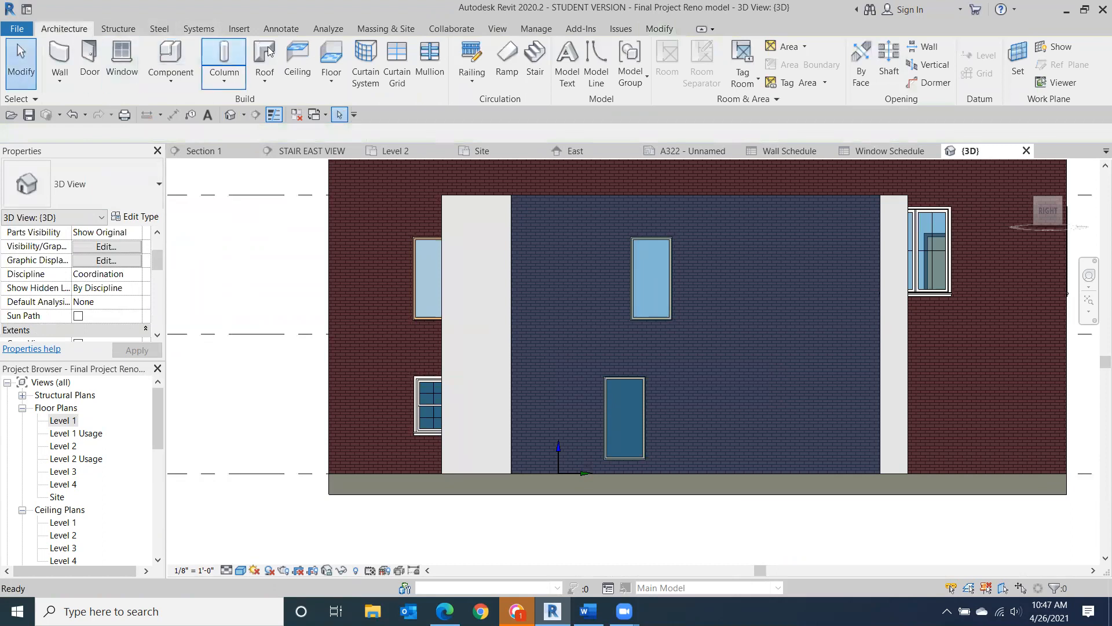
left_click(397, 64)
scroll(490, 298, "up", 2)
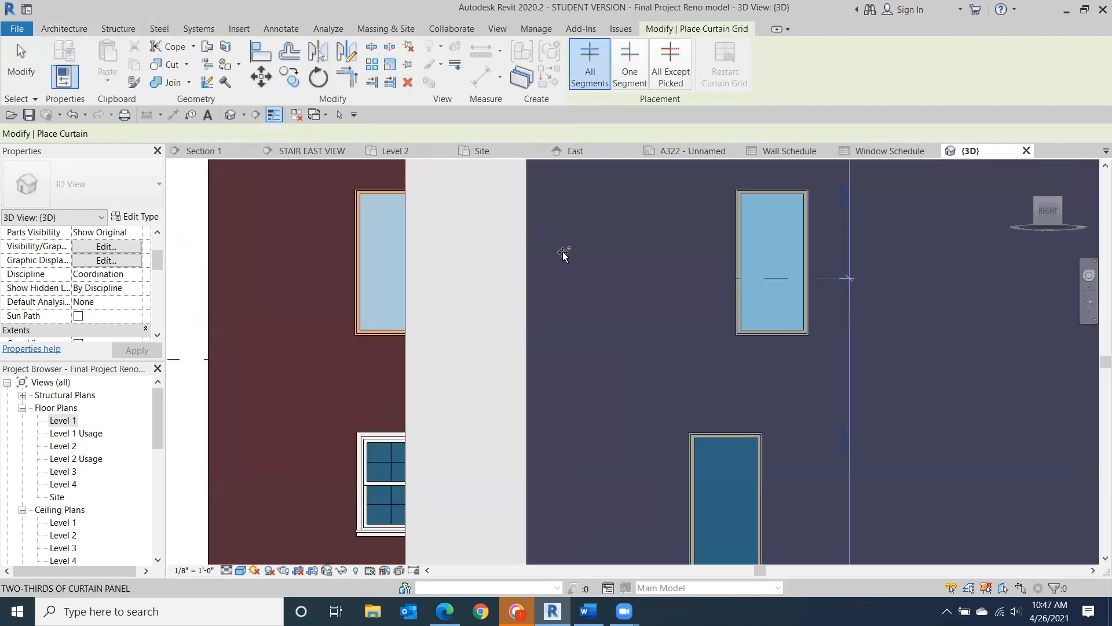
left_click(527, 224)
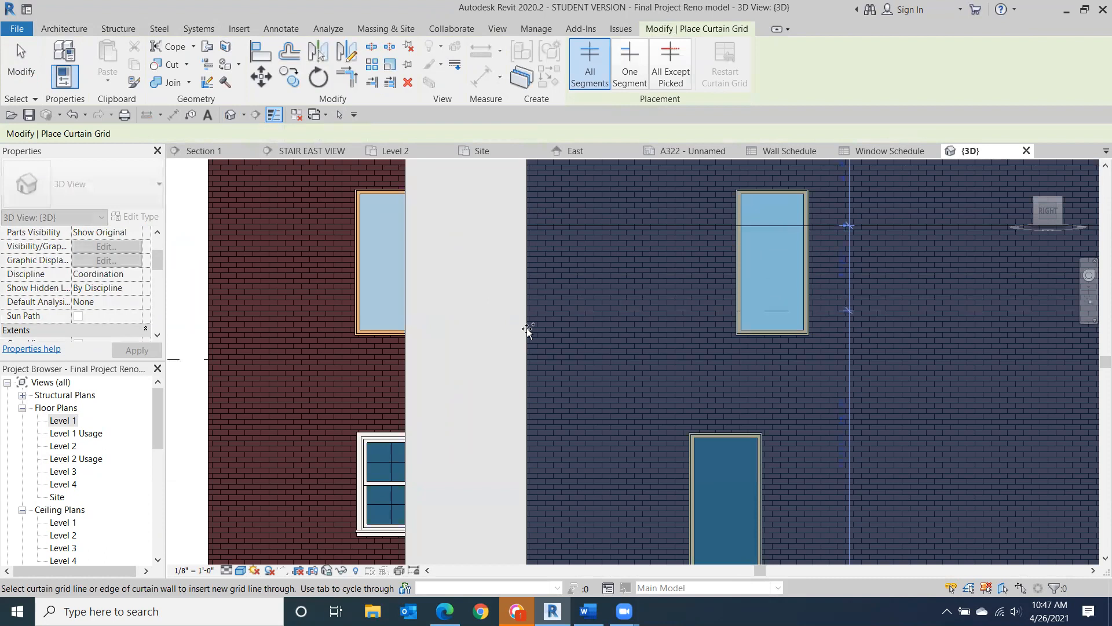
left_click(529, 360)
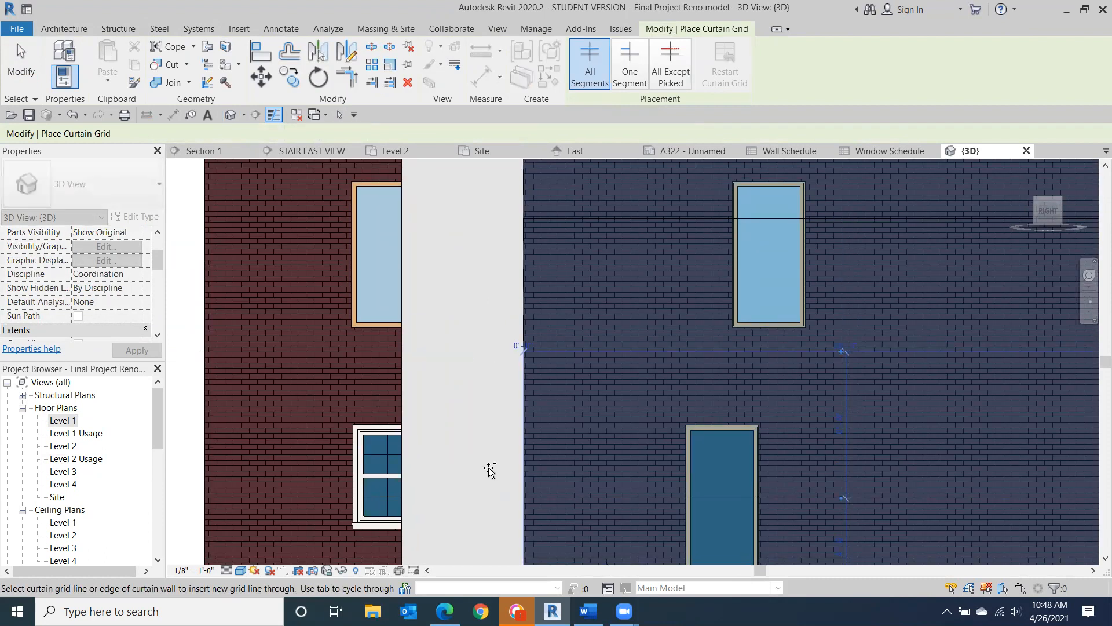
left_click(21, 65)
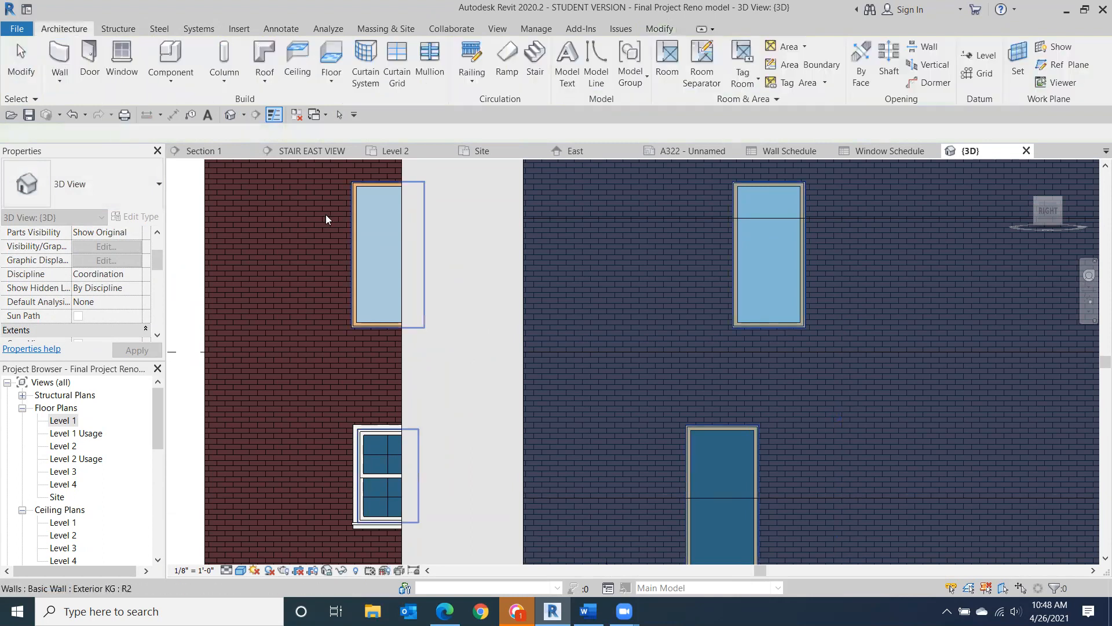
scroll(332, 217, "down", 3)
scroll(578, 274, "up", 2)
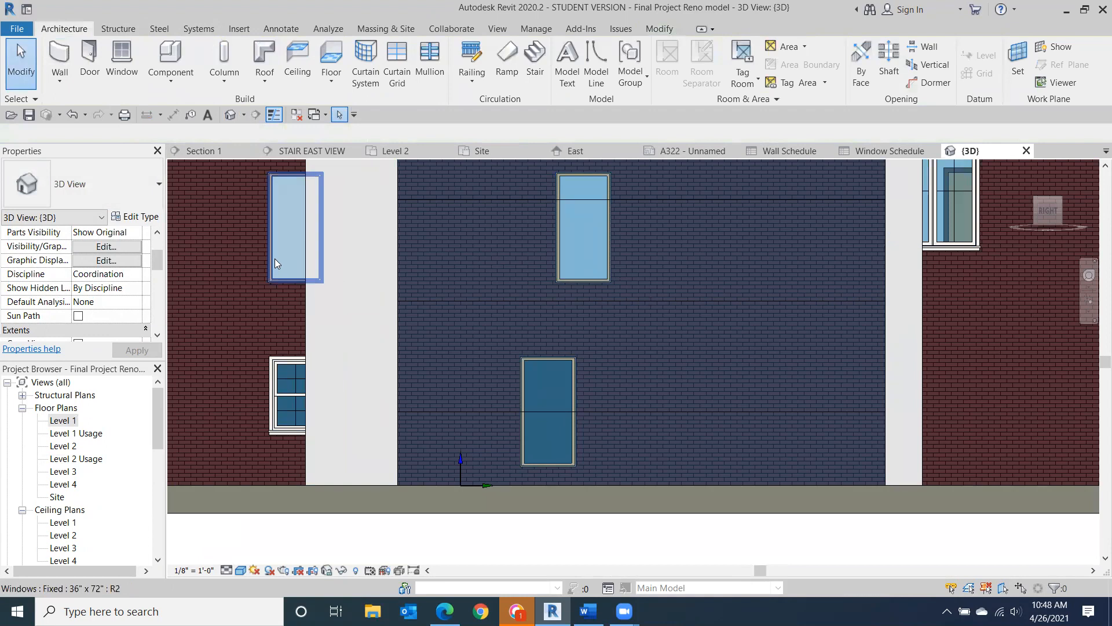
scroll(253, 286, "down", 1)
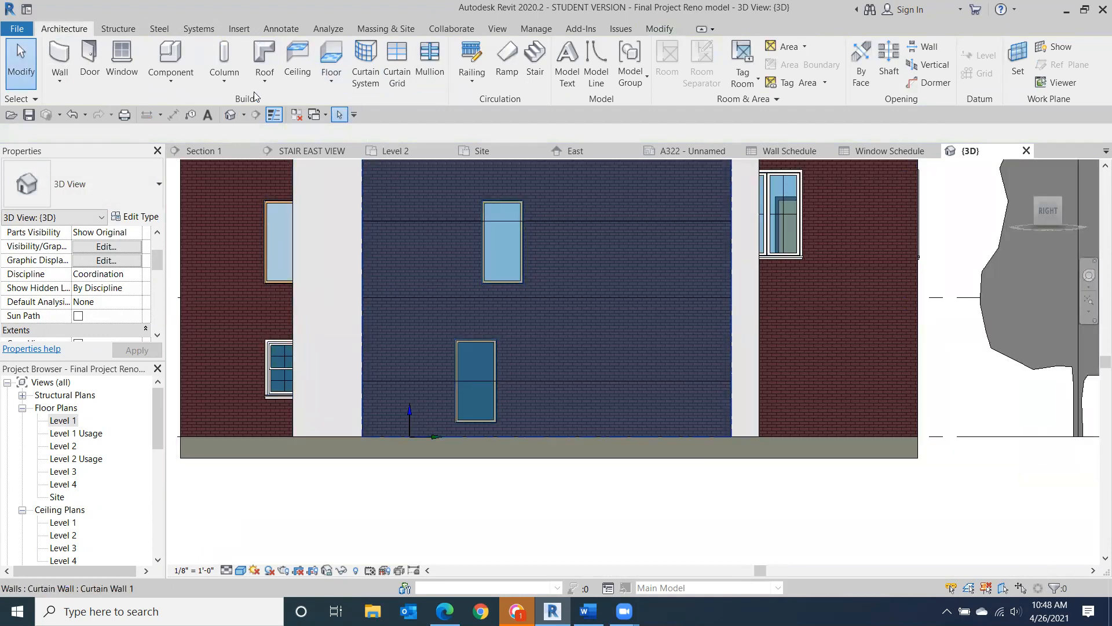
left_click(291, 32)
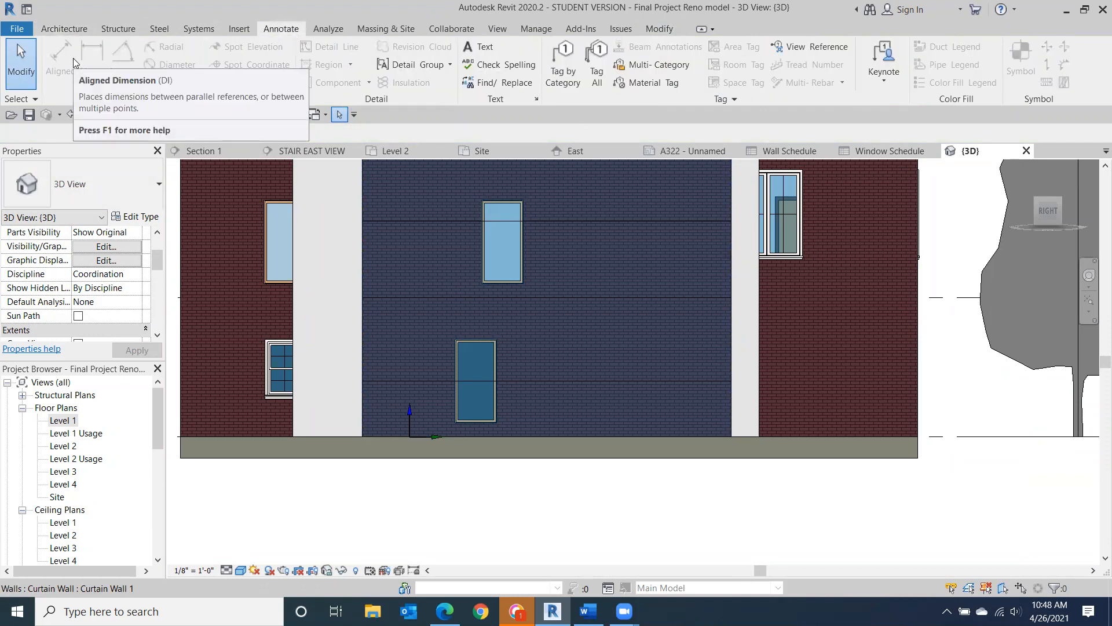
left_click(417, 221)
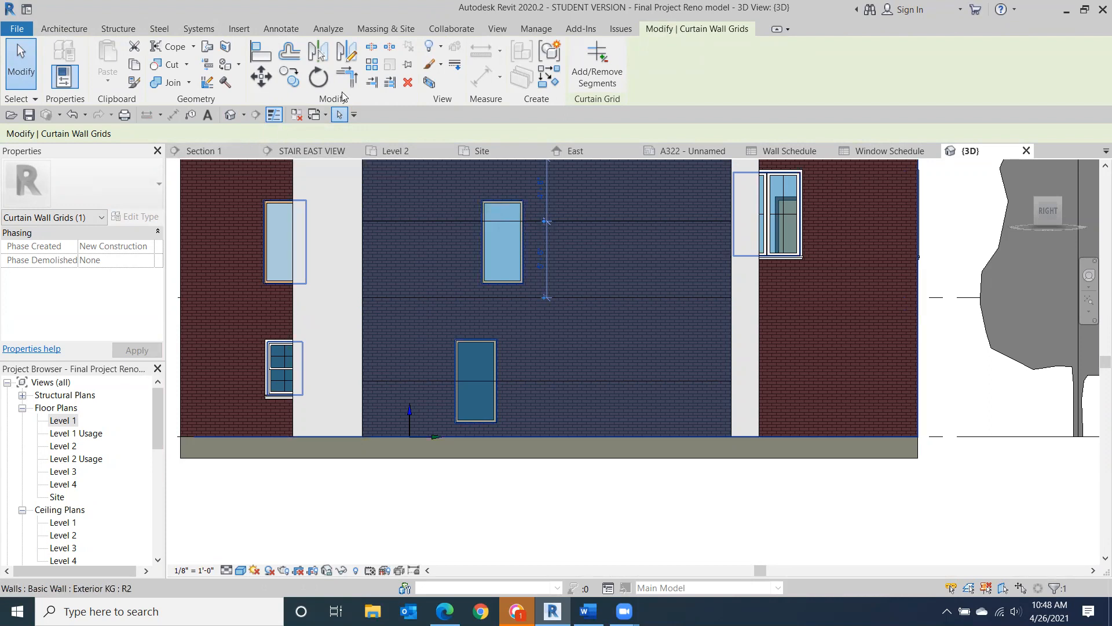
left_click(21, 68)
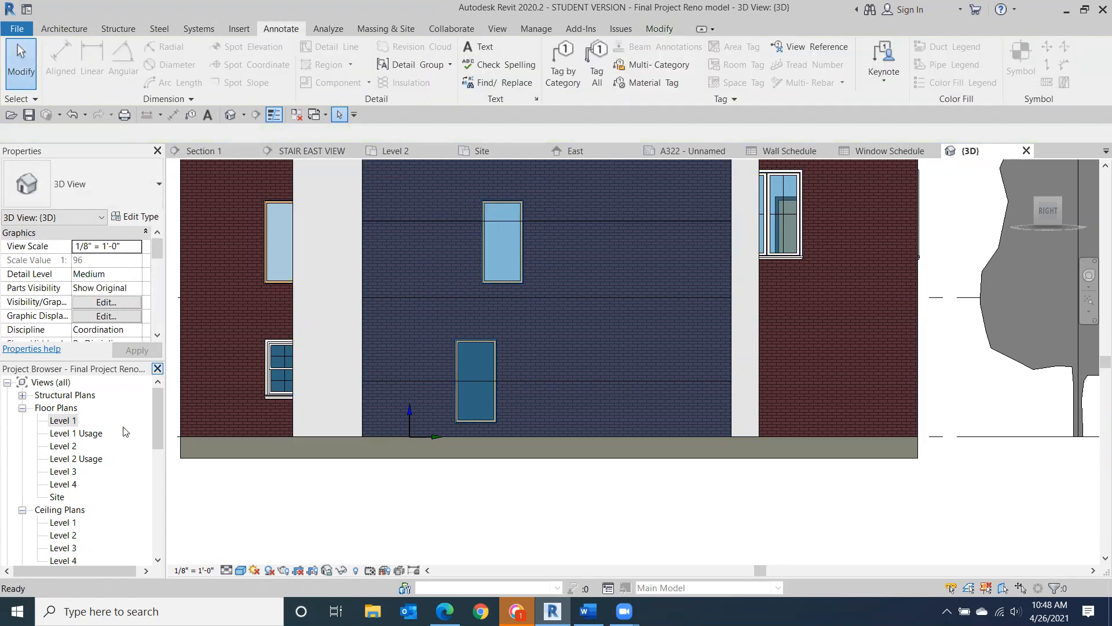
- In the Level 1 floor plan, draw a vertical INterior KG wall about 25'-0" long, 18'-6" west of the freestanding curtain wall
double_click(63, 420)
middle_click_drag(371, 406, 621, 394)
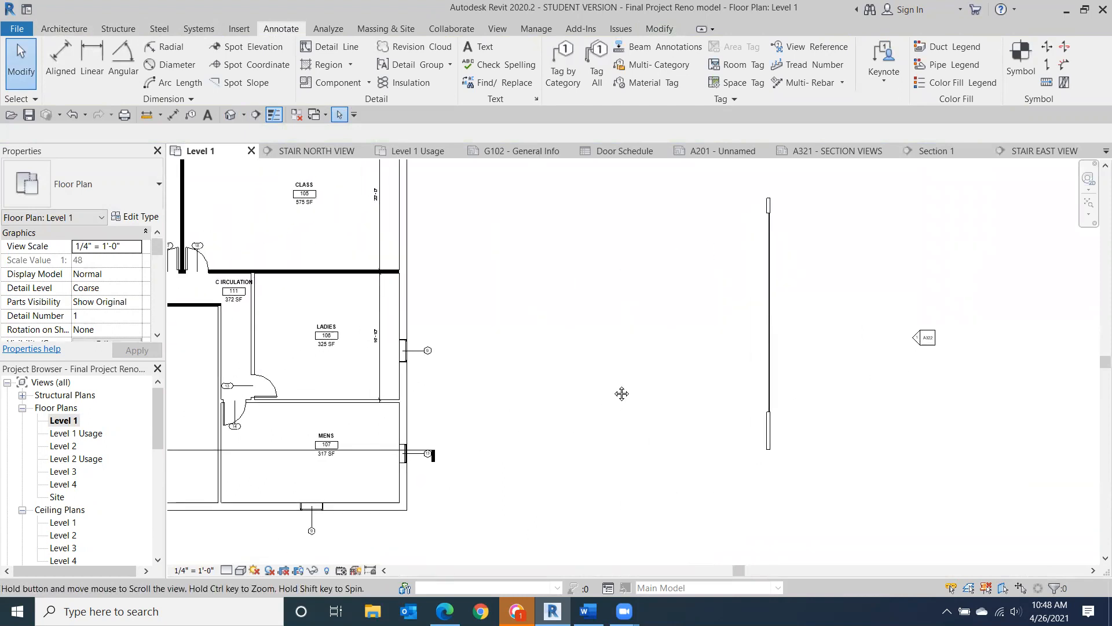
left_click(64, 29)
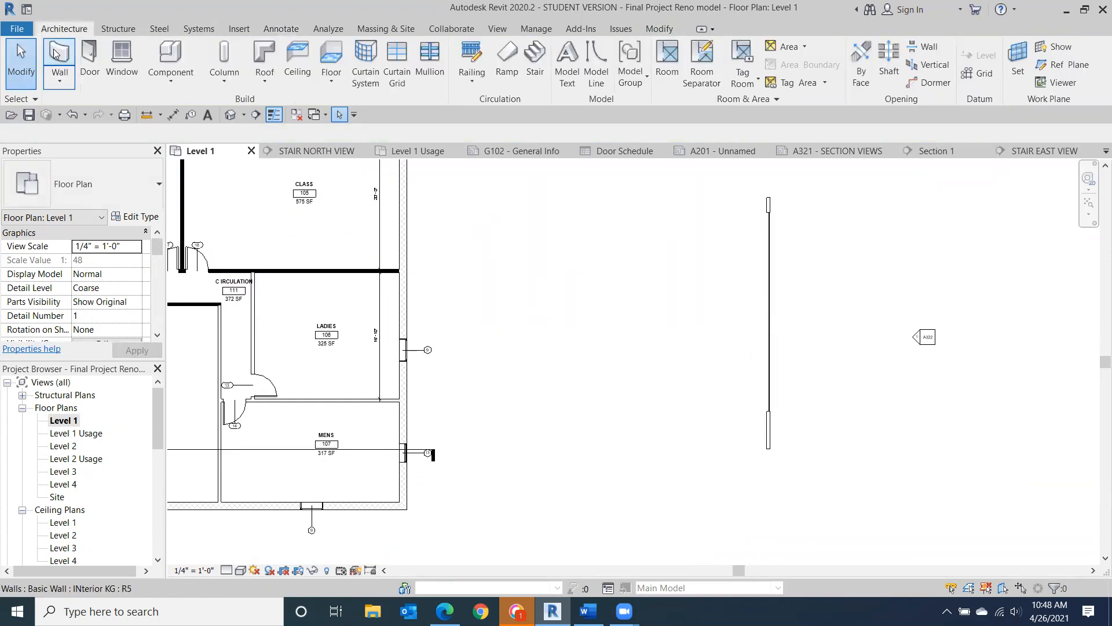
left_click(56, 54)
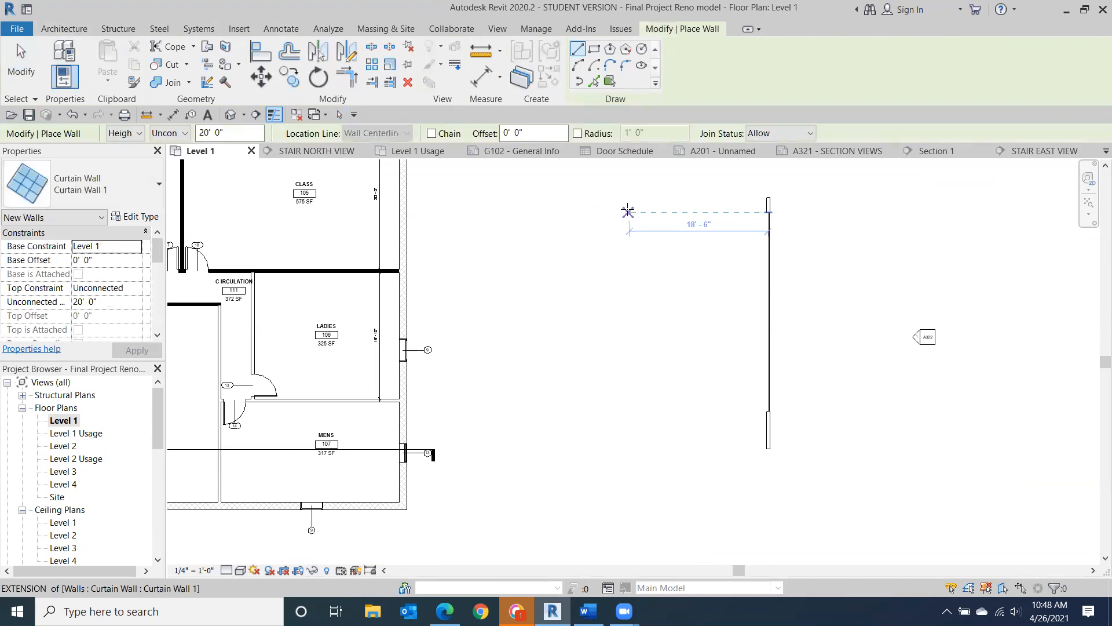
left_click(144, 189)
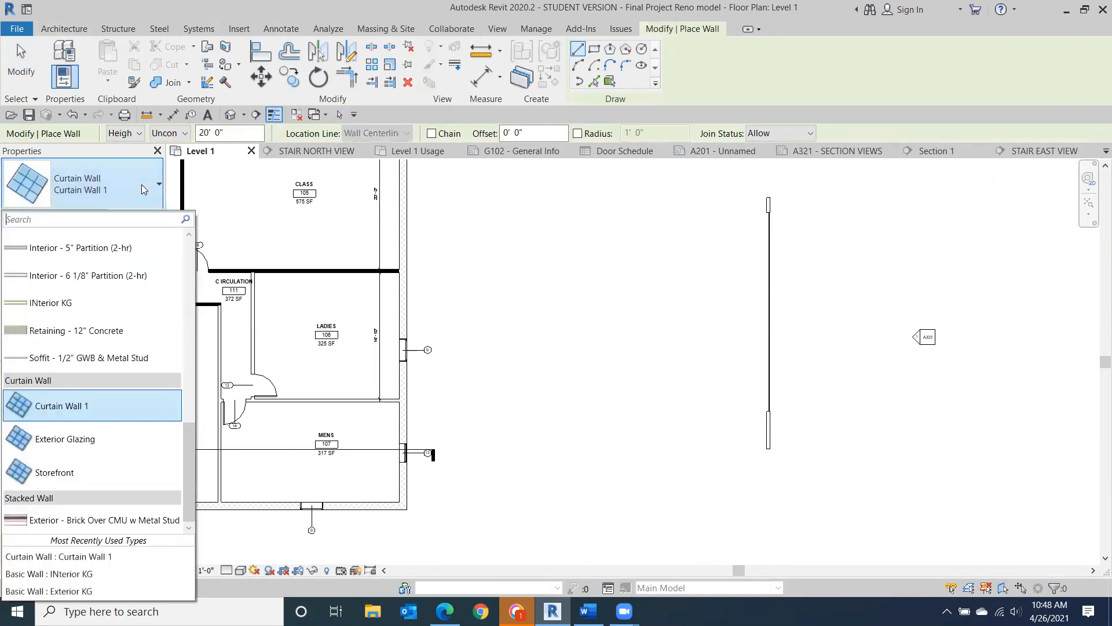
left_click(57, 302)
left_click(630, 213)
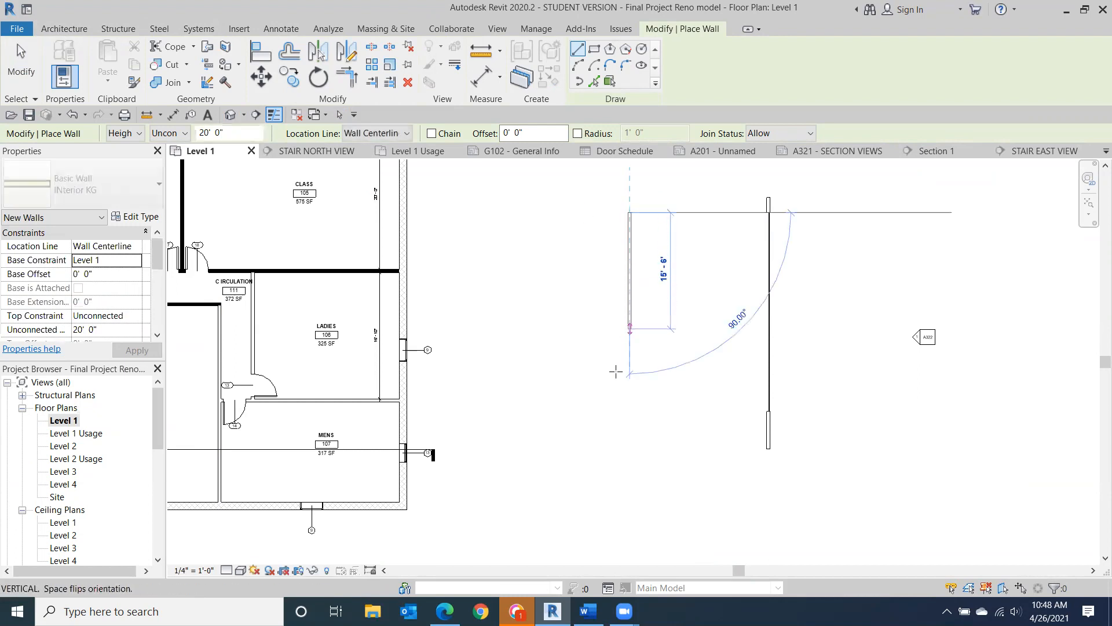
left_click(630, 400)
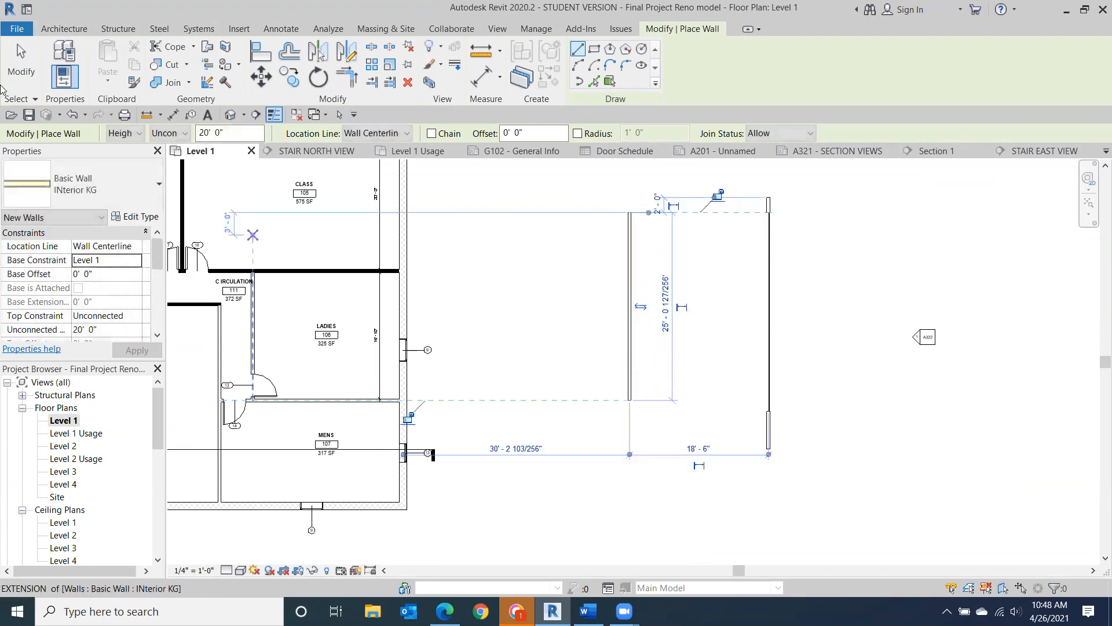
left_click(21, 64)
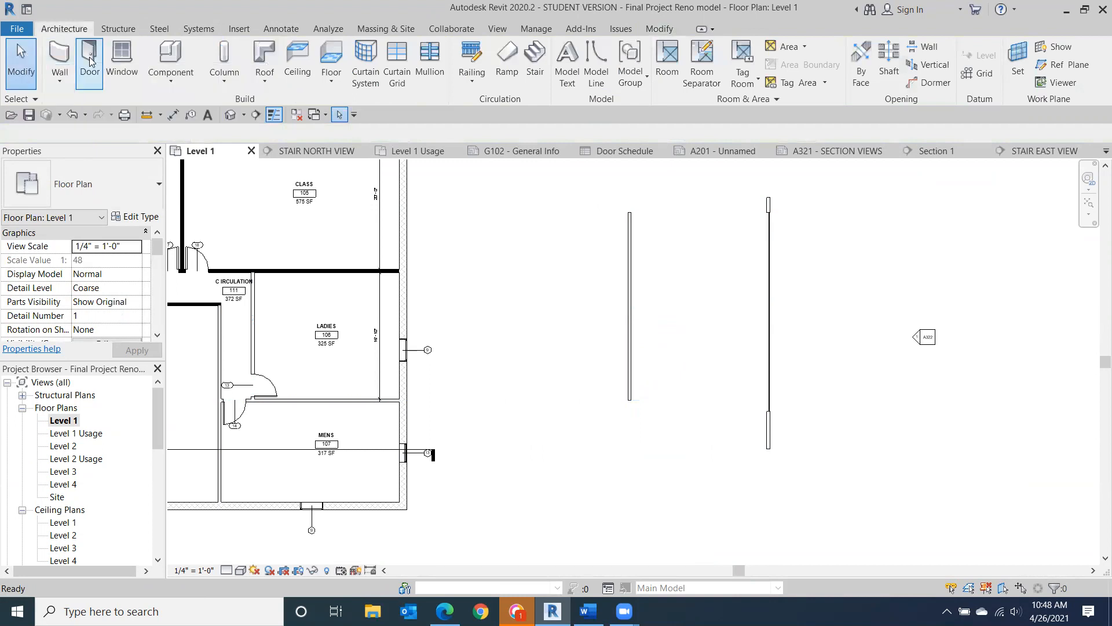
- Place four Fixed 36" x 72" windows at uneven spacing along the new INterior KG wall
left_click(122, 58)
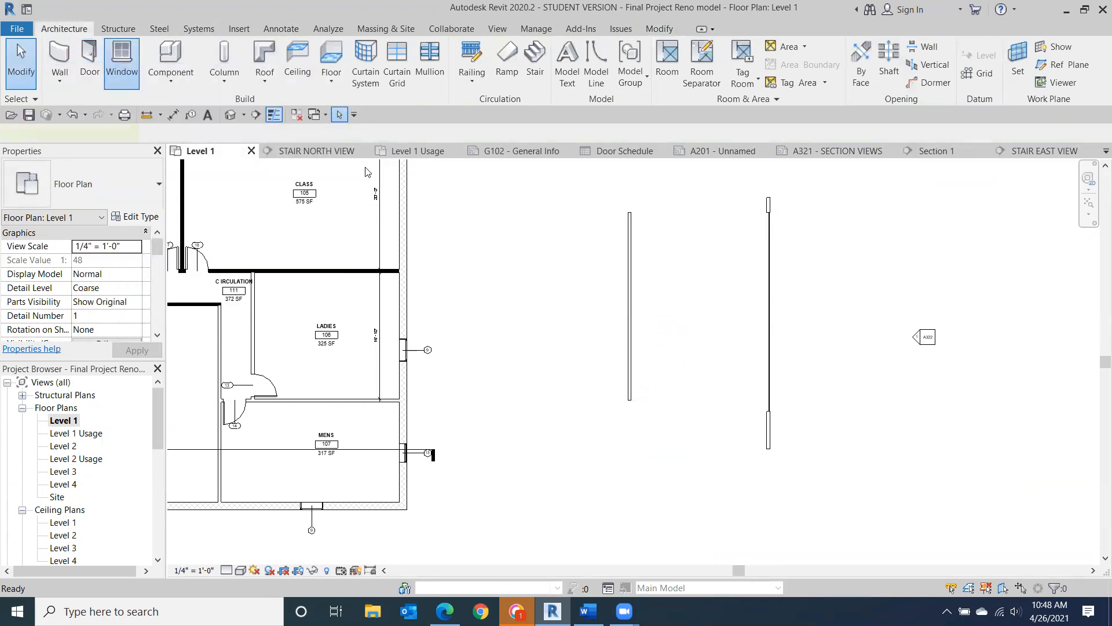
left_click(630, 244)
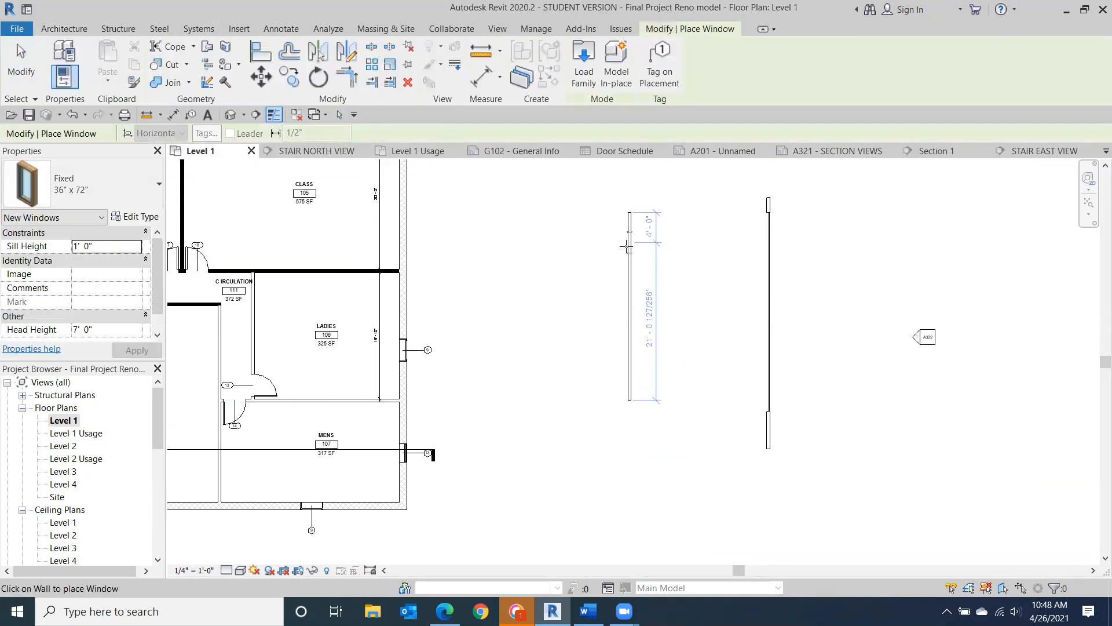
left_click(630, 294)
left_click(629, 366)
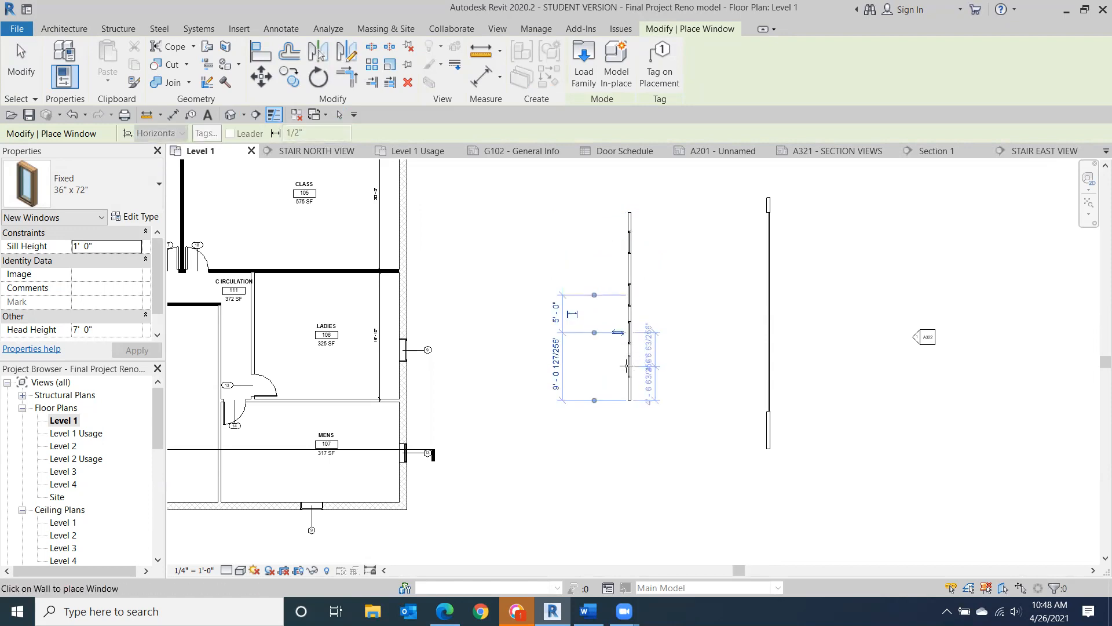
left_click(21, 64)
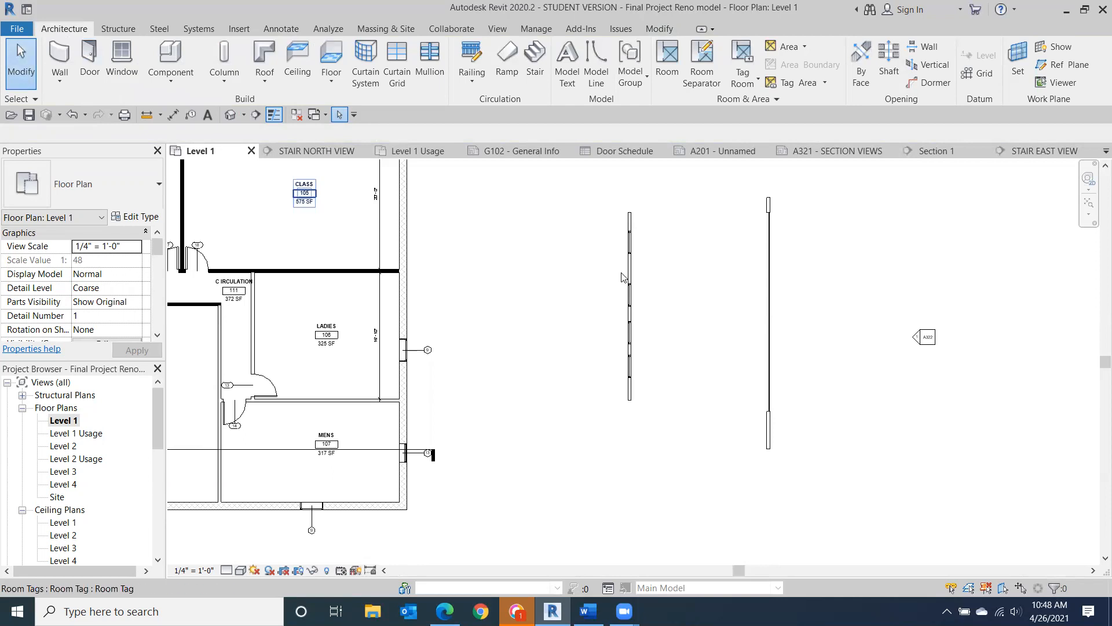
- Add an aligned dimension string through the centers of the four windows, placed west of the new wall
scroll(543, 270, "up", 1)
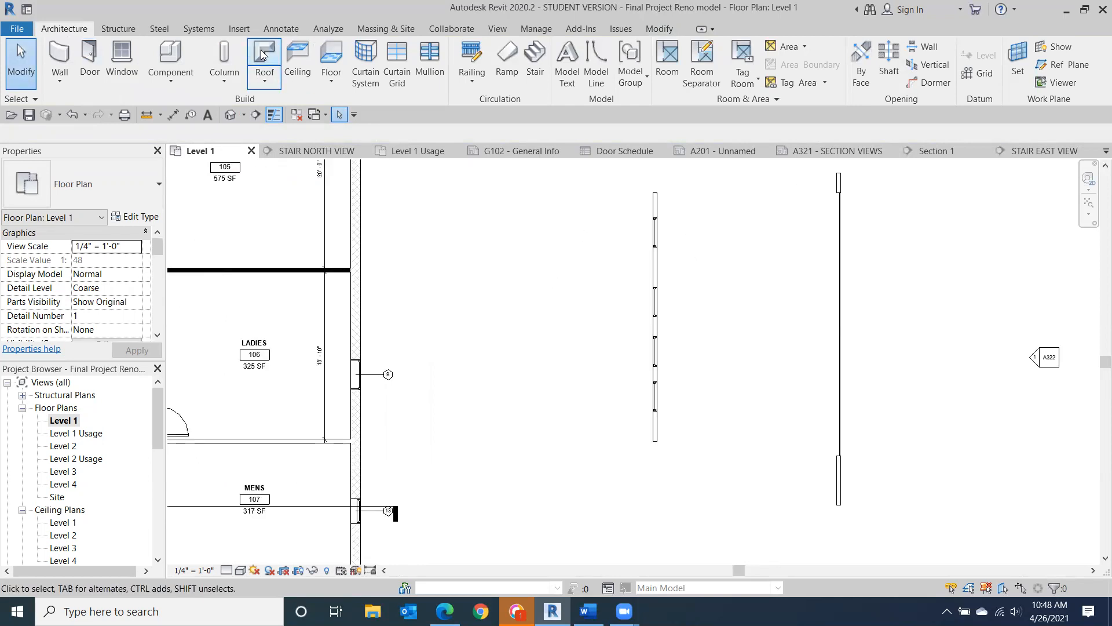
left_click(274, 30)
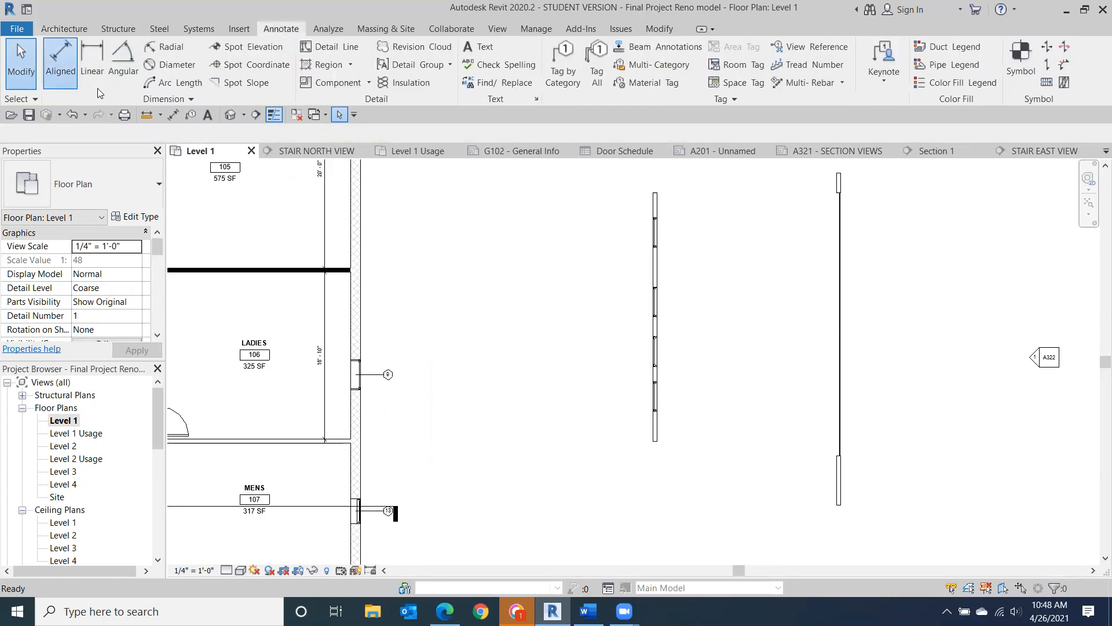
left_click(60, 60)
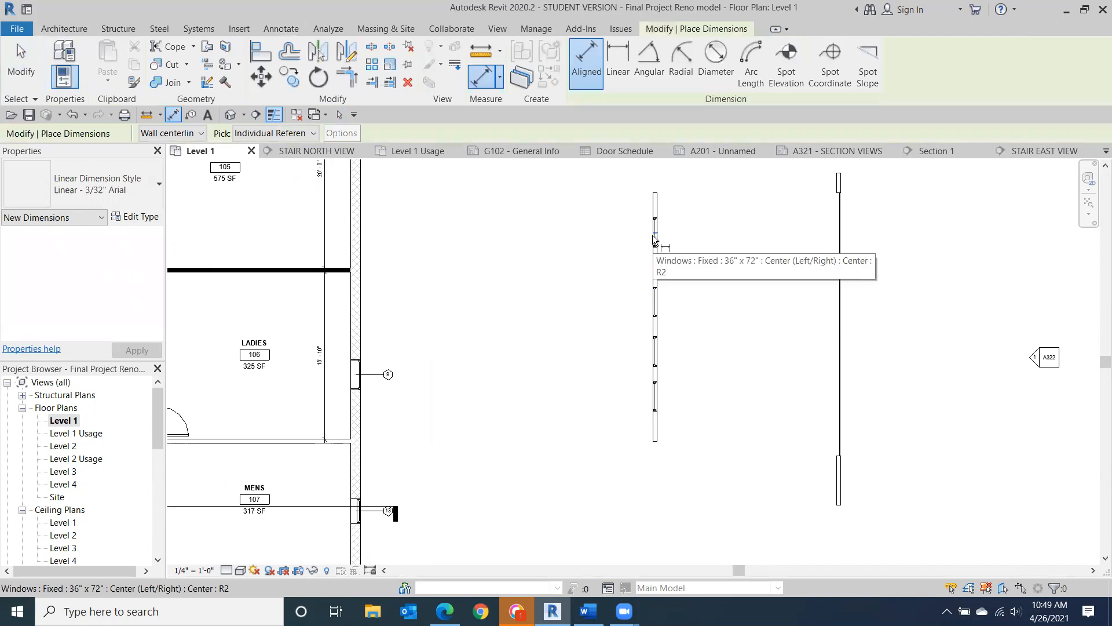
left_click(655, 238)
left_click(655, 305)
left_click(654, 352)
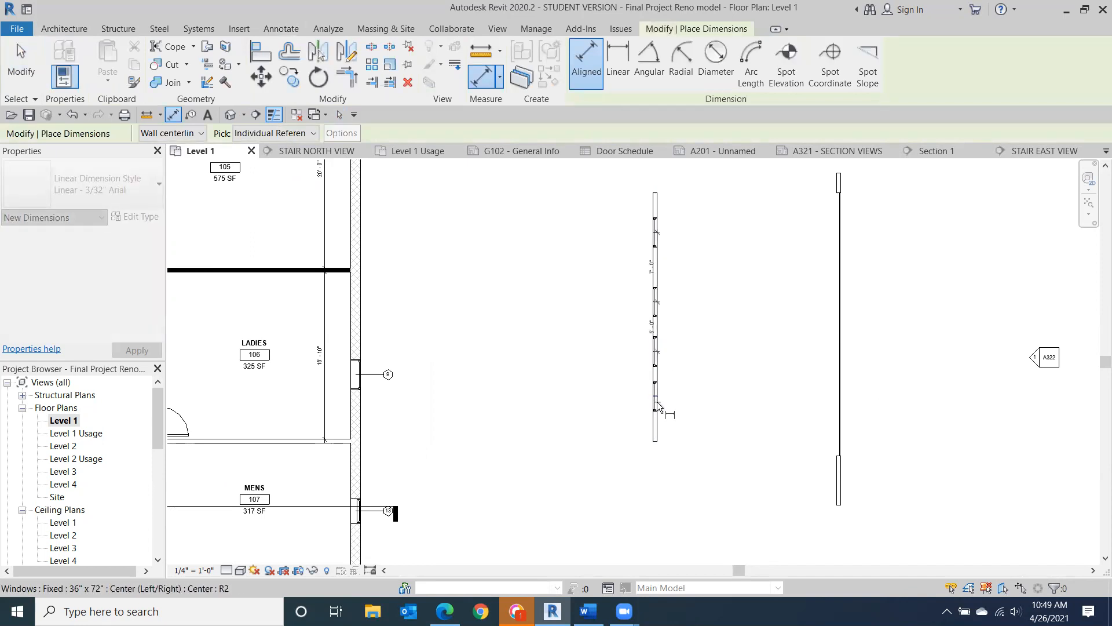
left_click(655, 398)
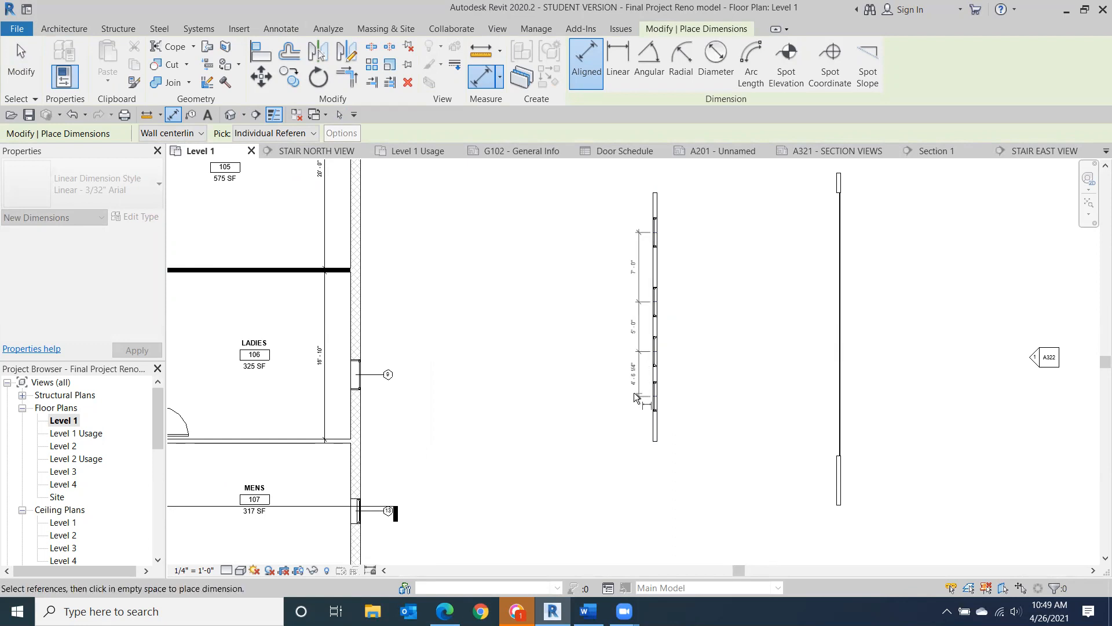
left_click(616, 397)
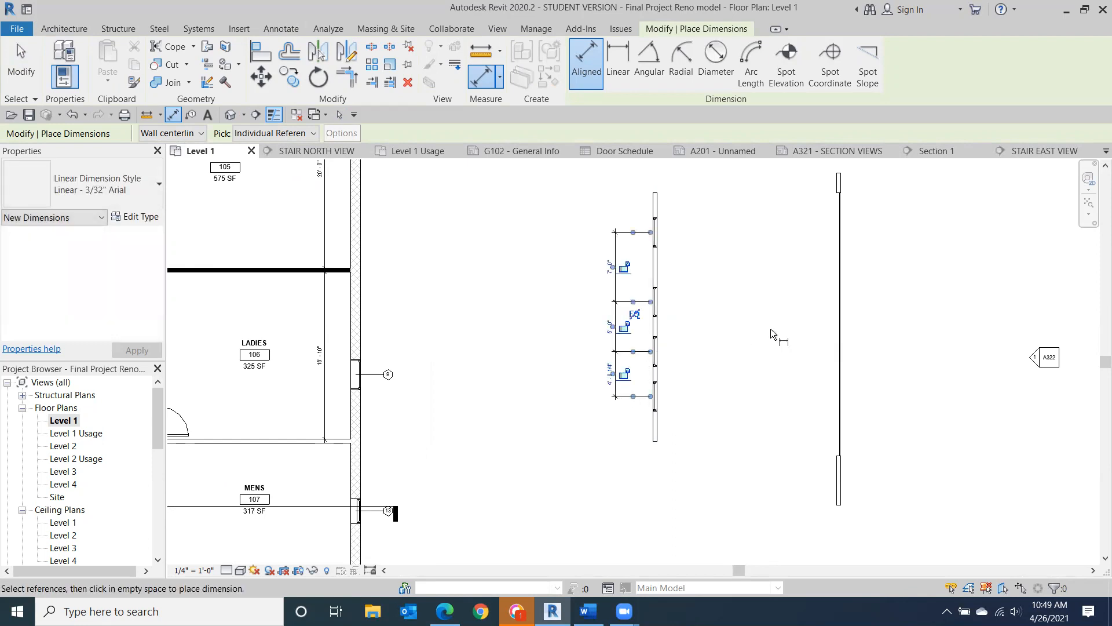
- Apply the EQ equality constraint to the dimension string so the four windows are spaced evenly
scroll(741, 329, "up", 2)
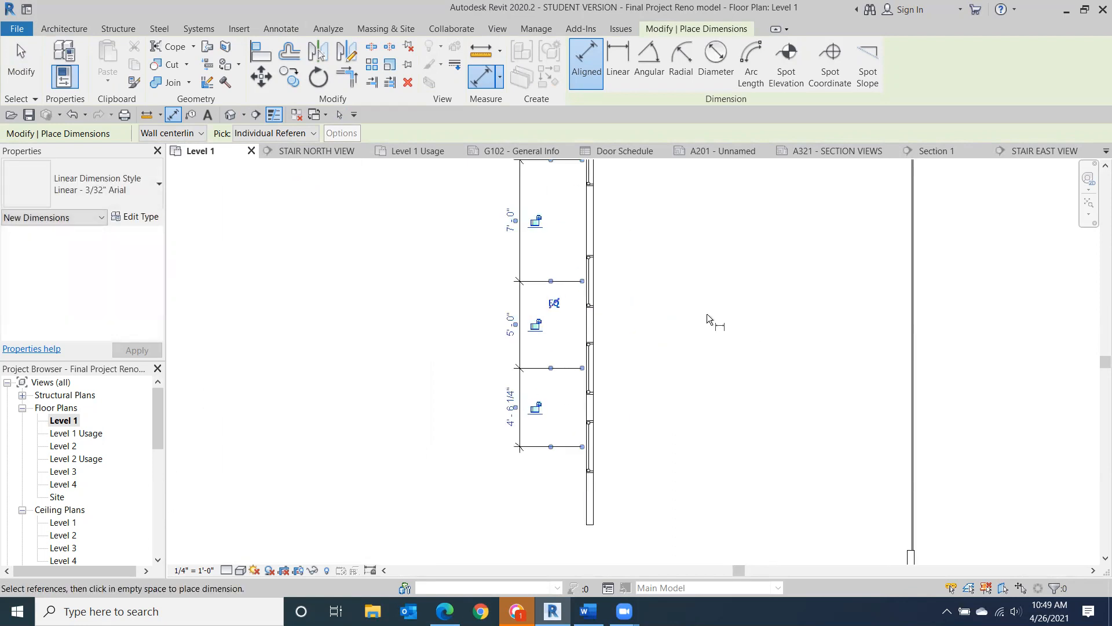
left_click(553, 305)
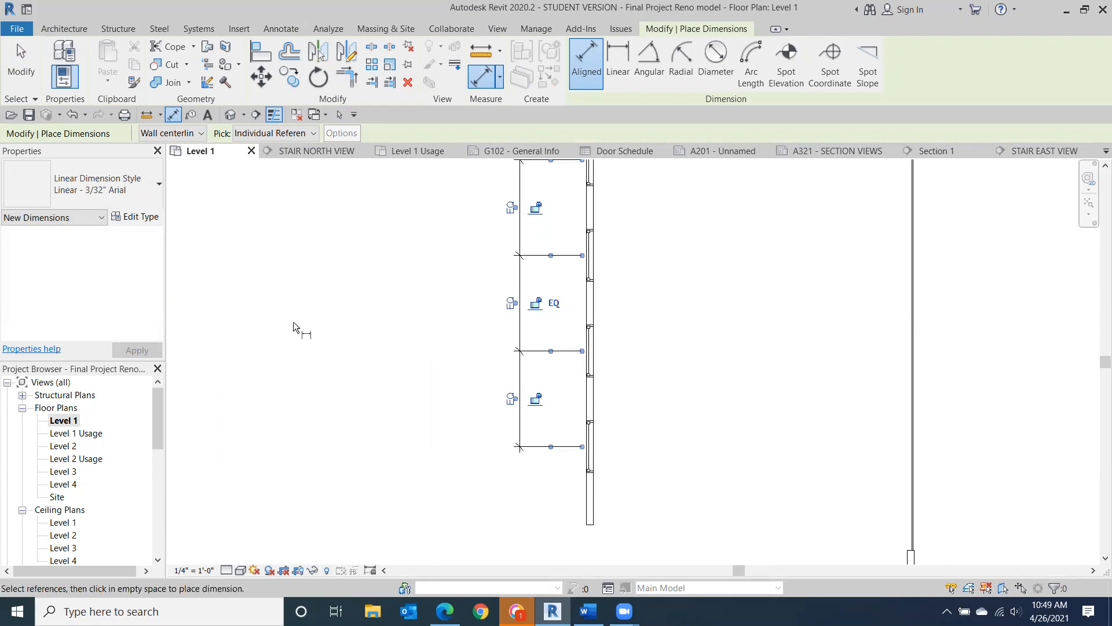
scroll(598, 372, "down", 3)
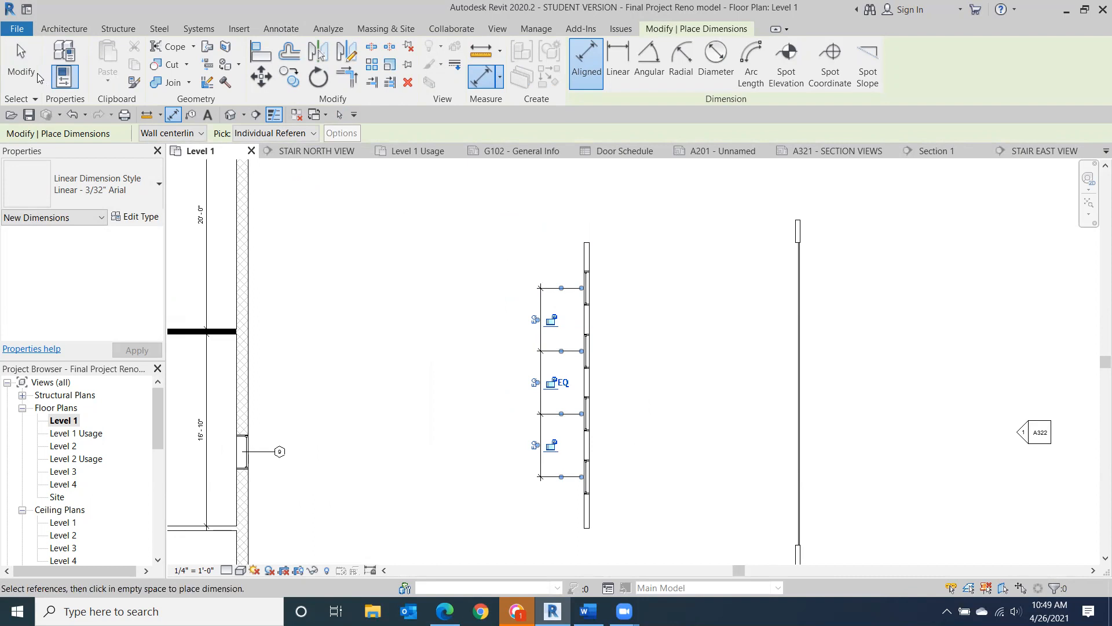
- Examine the evenly spaced windows and the horizontal curtain grid lines in the default 3D view seen from the right
left_click(230, 115)
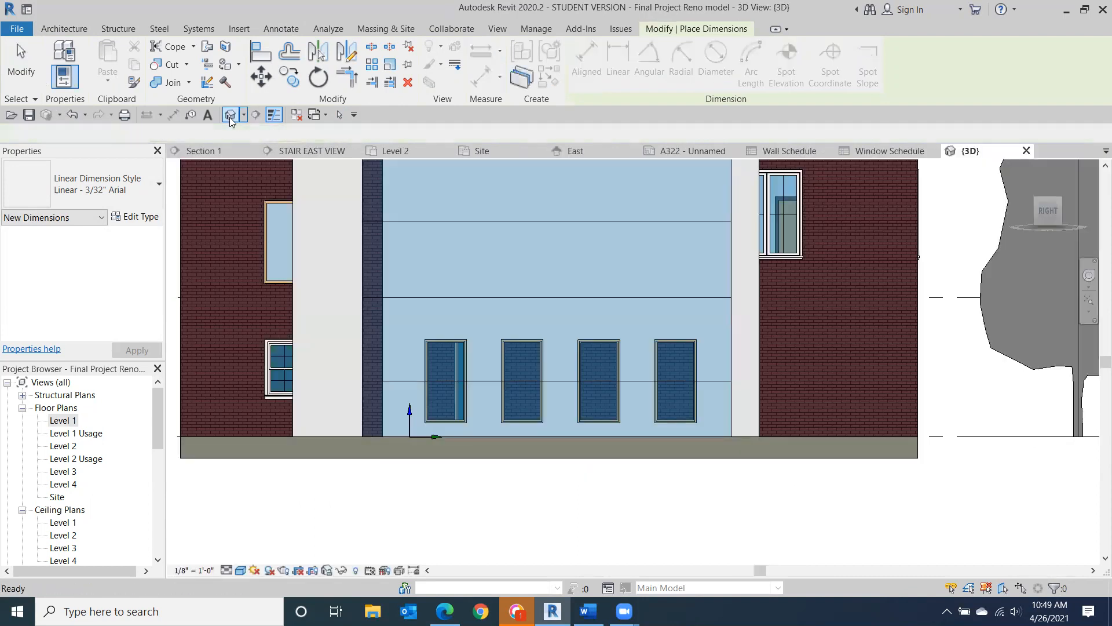
key("Escape")
middle_click_drag(536, 331, 521, 398)
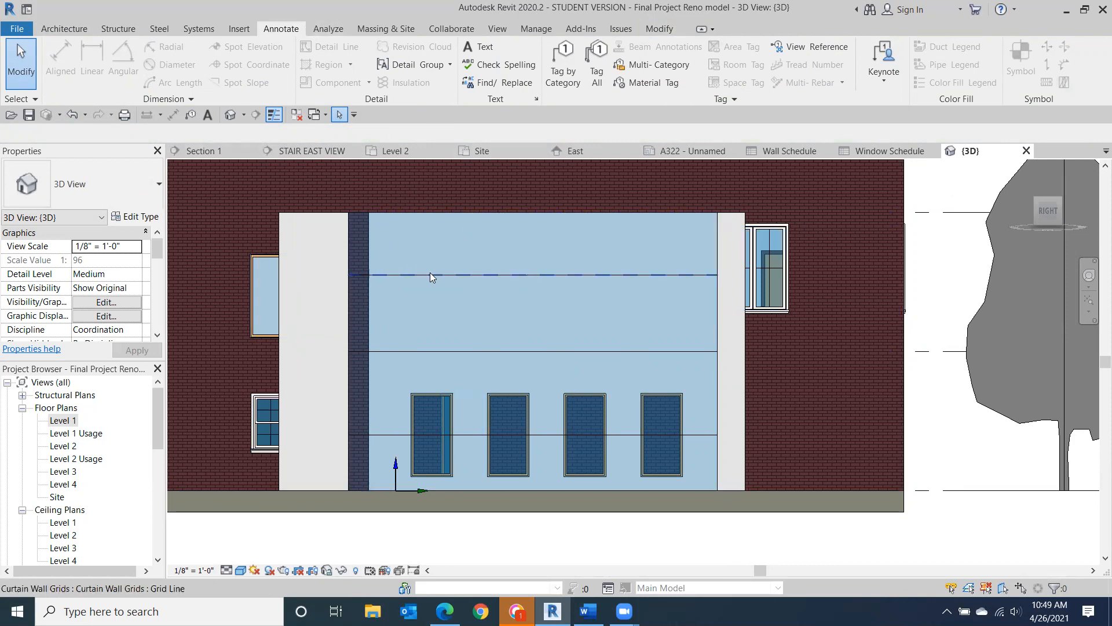
left_click(404, 271)
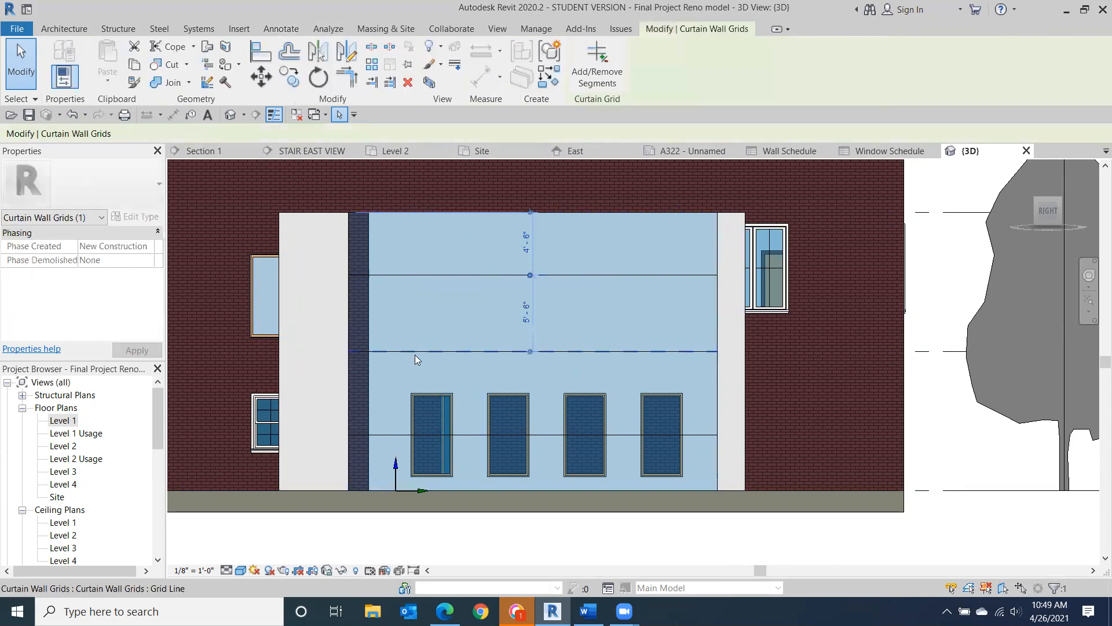
left_click(415, 347)
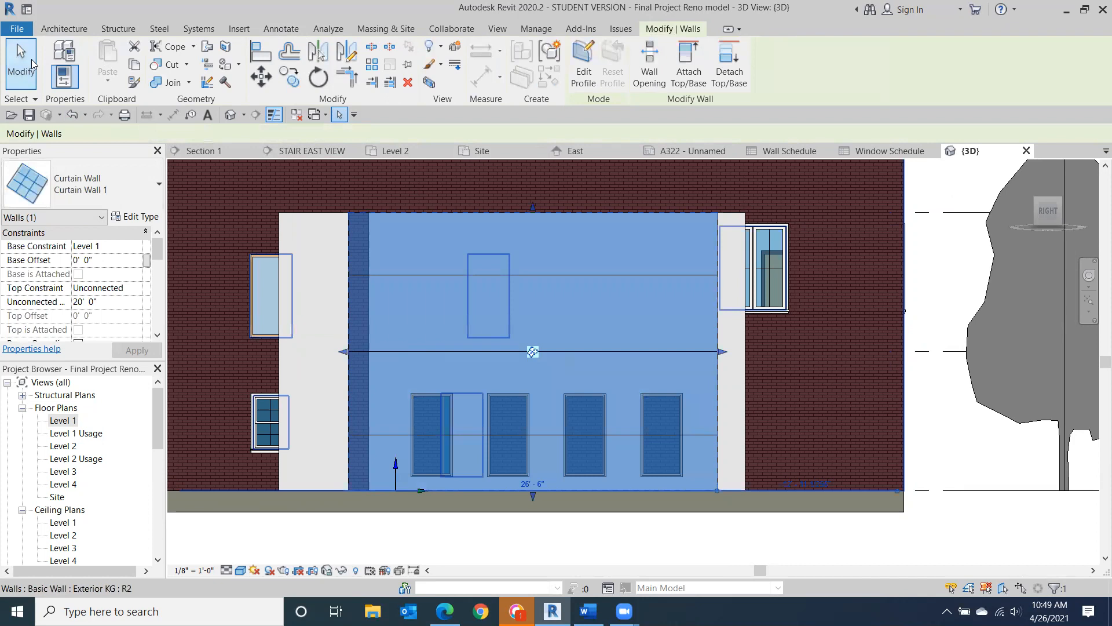
key("Escape")
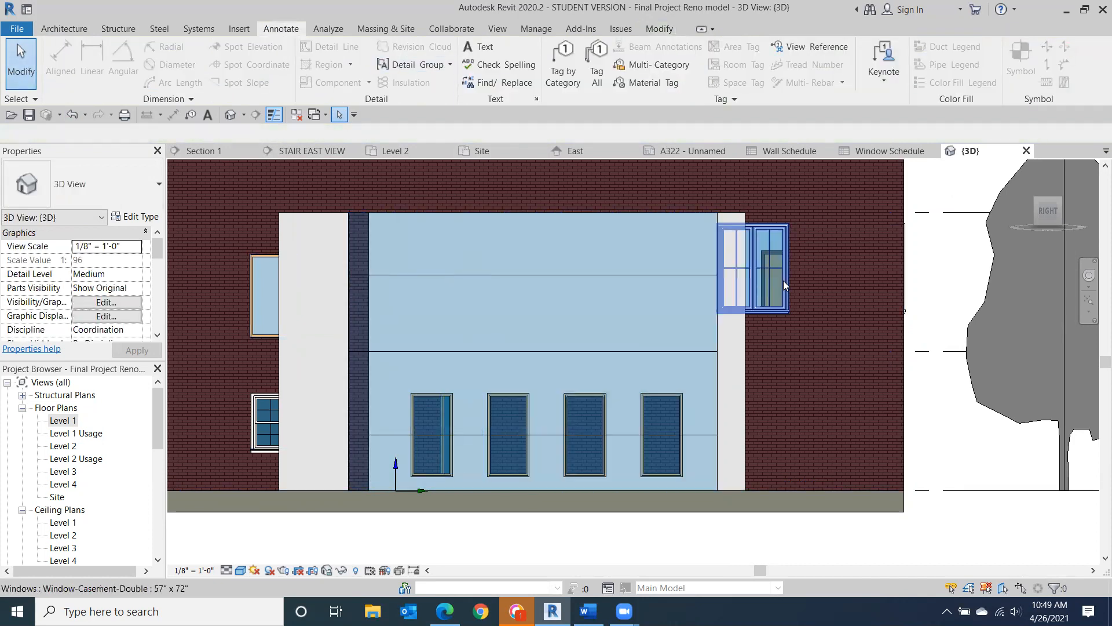
scroll(784, 285, "down", 1)
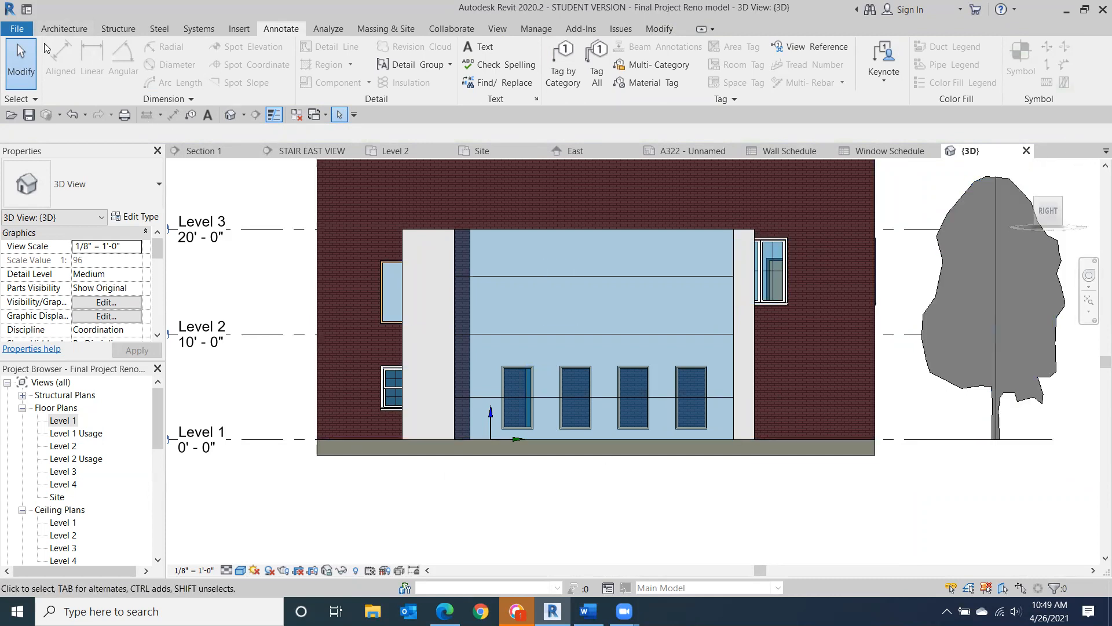
- Orbit the 3D view to a low front-right view of the building and freestanding walls, and select the east Exterior KG wall
left_click(1038, 200)
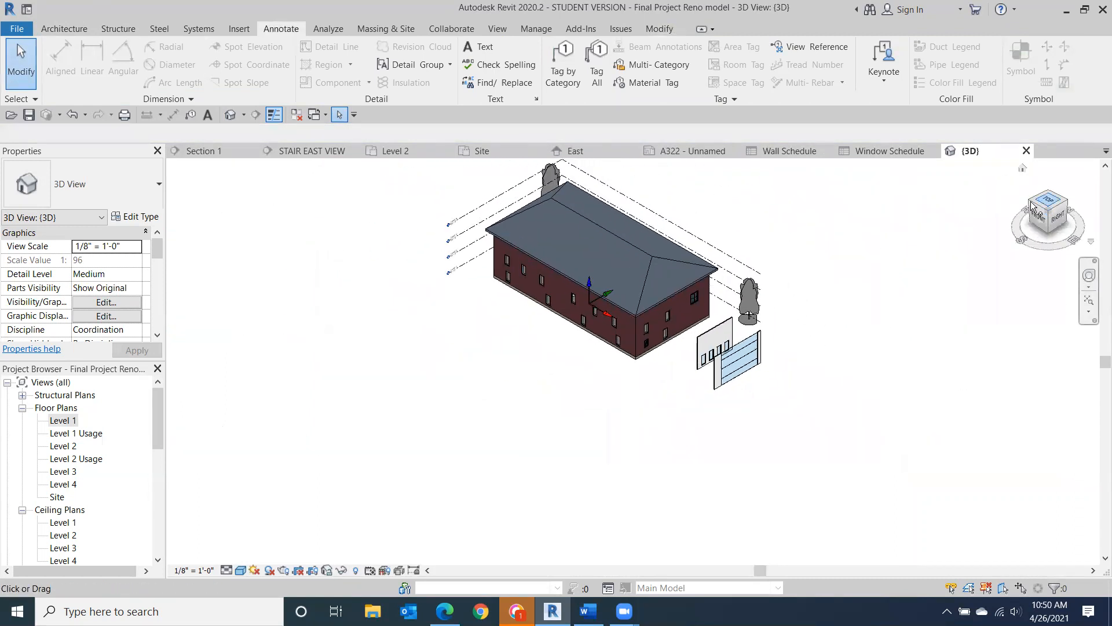
middle_click_drag(747, 371, 766, 466)
scroll(853, 460, "up", 3)
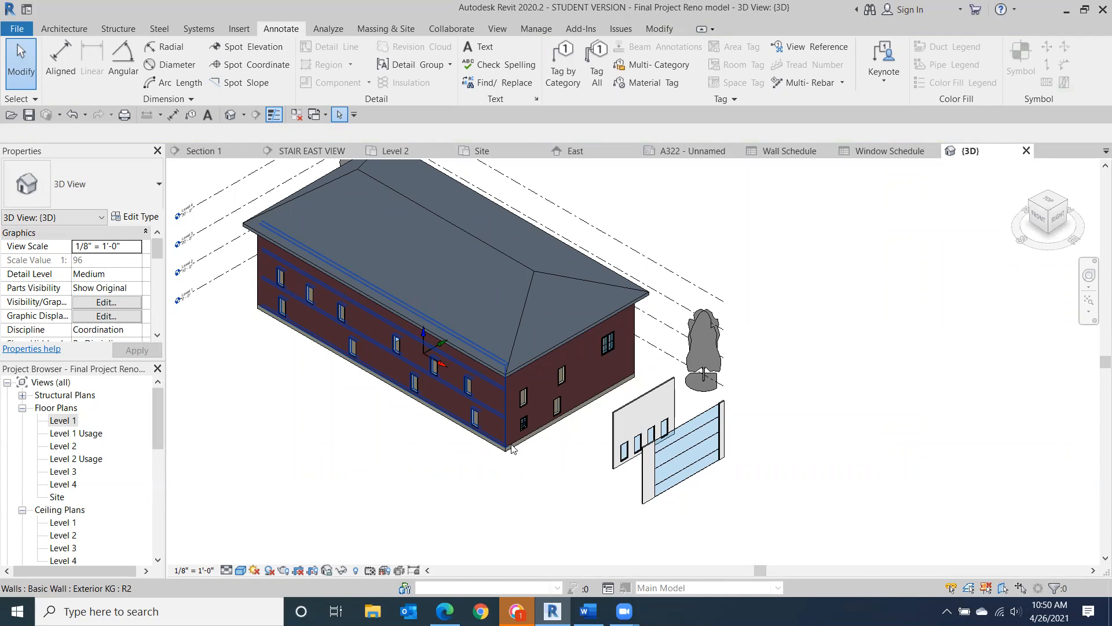
left_click(1079, 218)
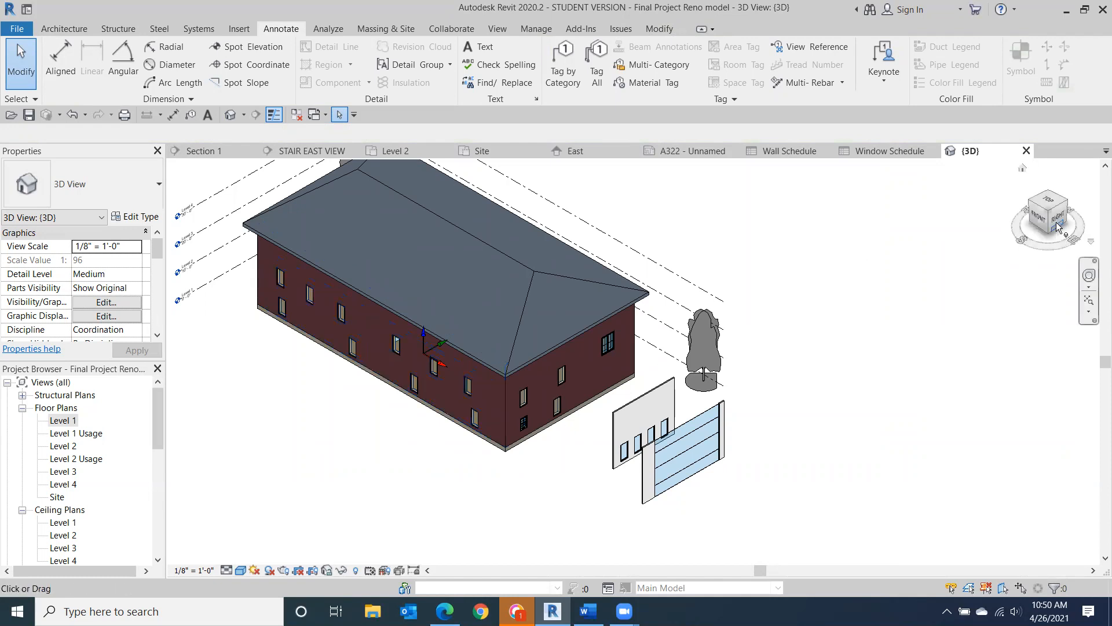
left_click(436, 407)
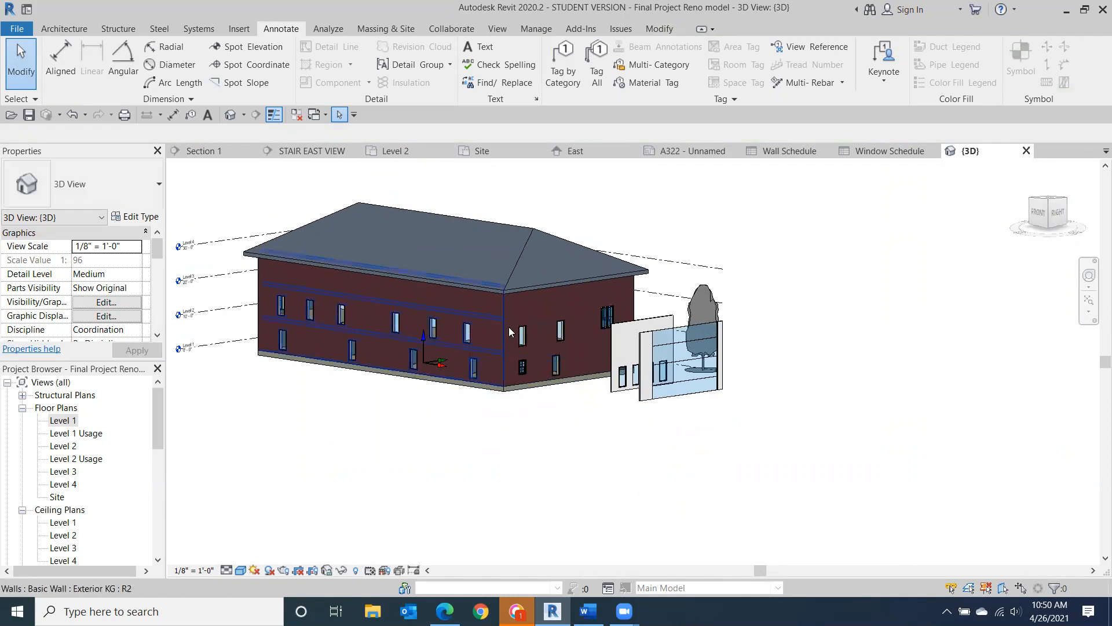
left_click(523, 309)
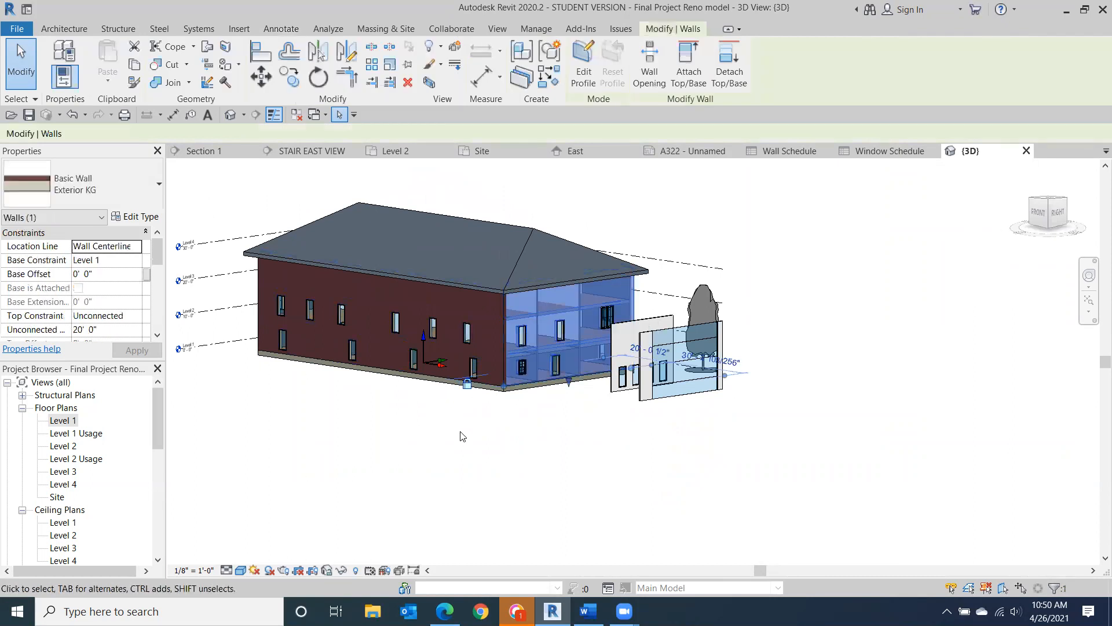
- Examine the front and east Exterior KG walls beneath the roof, selecting each wall in turn in the 3D view
left_click(478, 467)
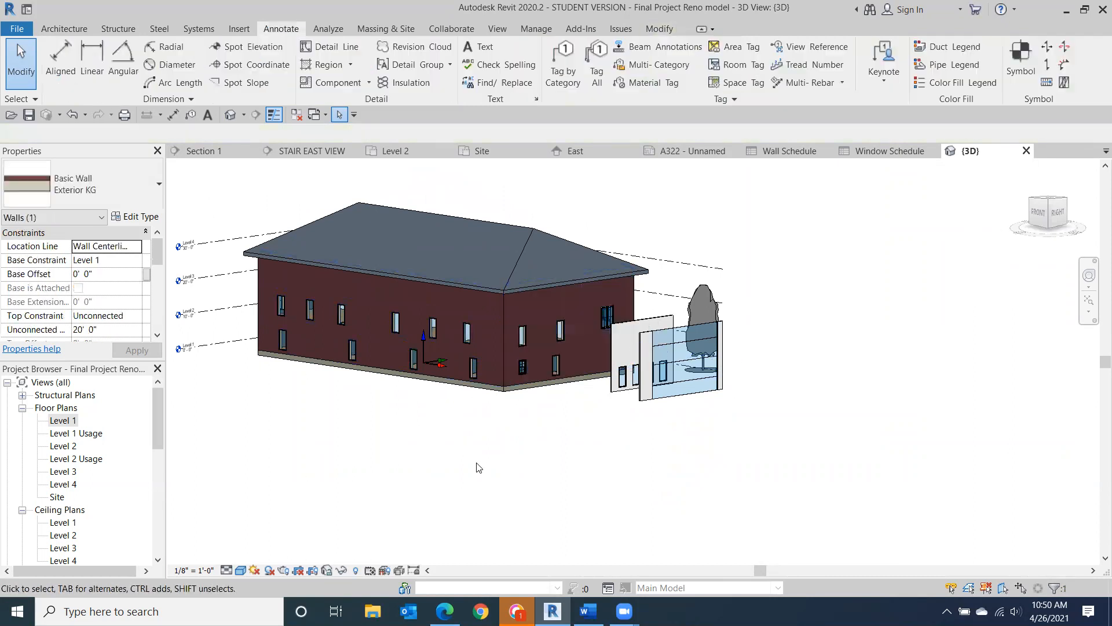
left_click(504, 333)
left_click(402, 469)
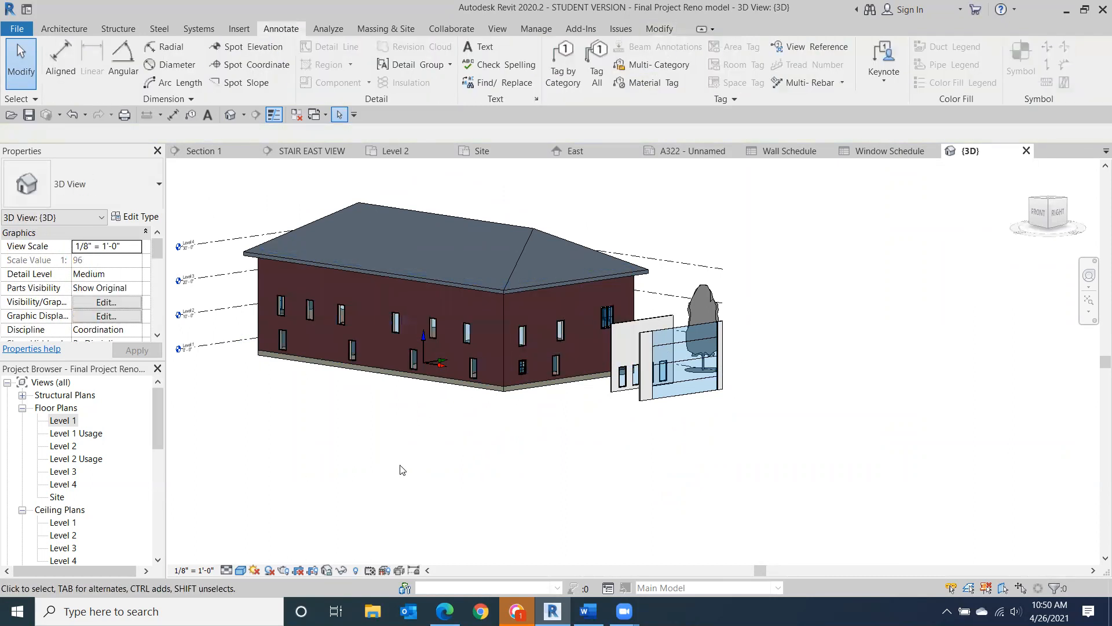
left_click(493, 327)
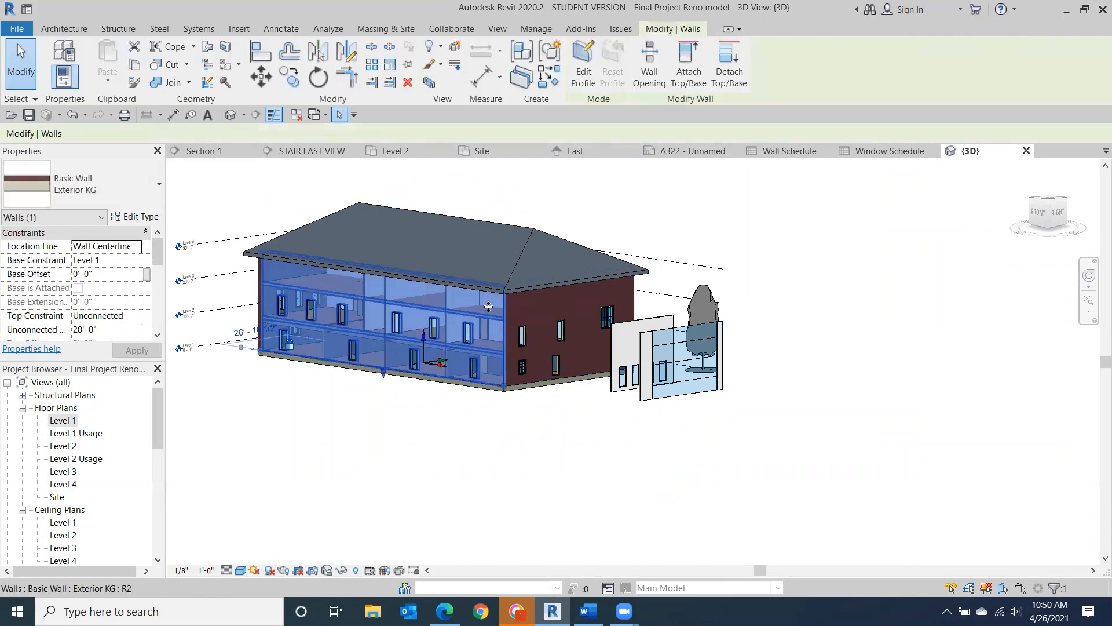
left_click(473, 492)
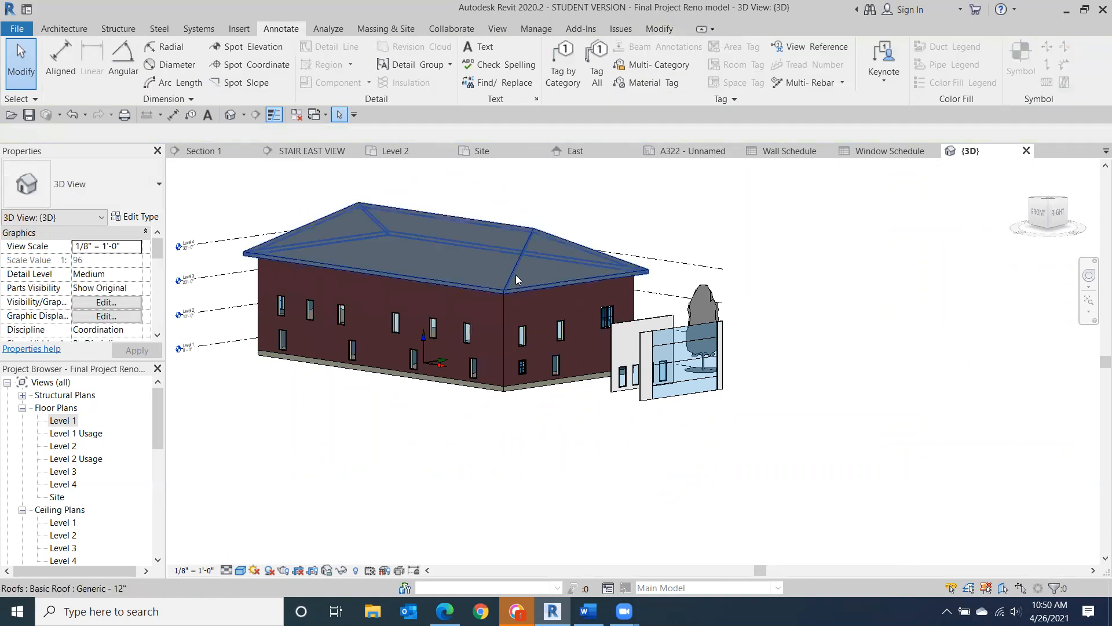
scroll(510, 275, "up", 4)
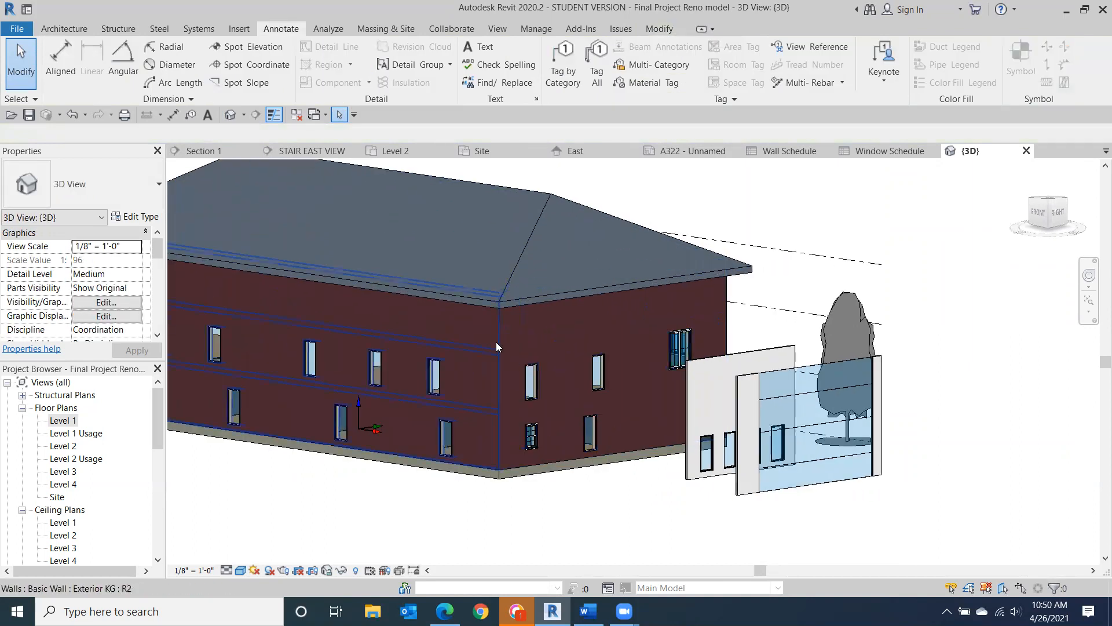
left_click(465, 355)
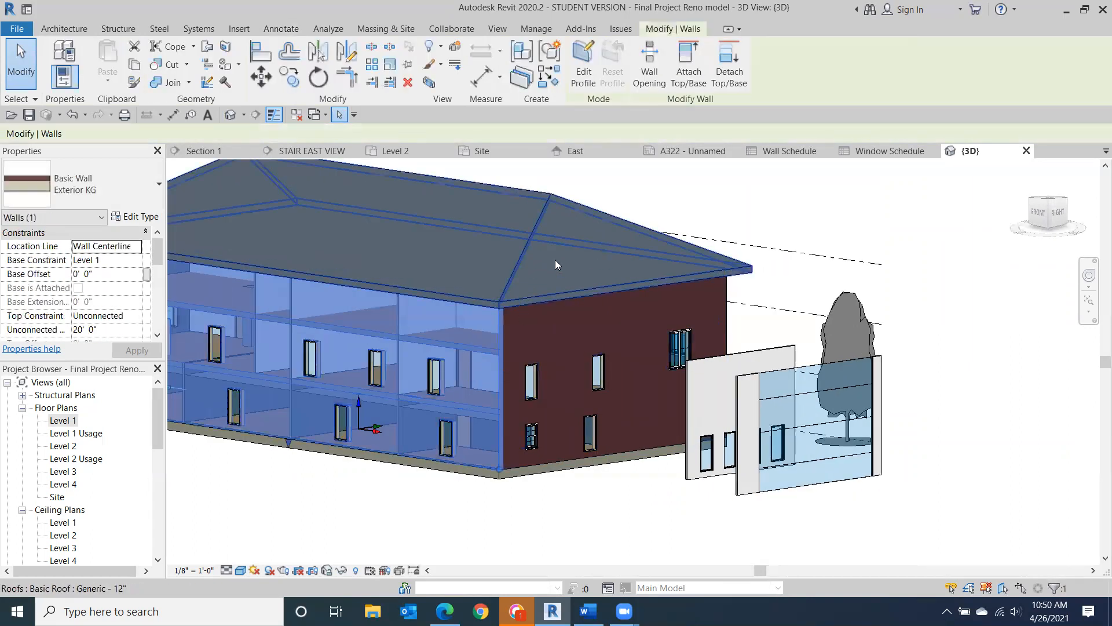
left_click(562, 338)
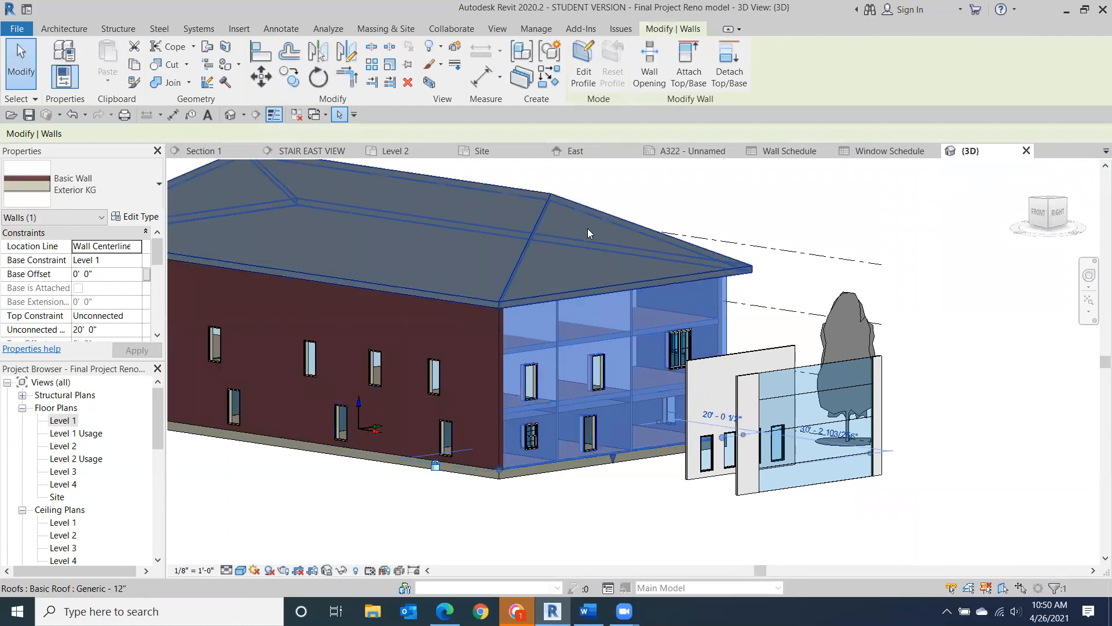
left_click(390, 532)
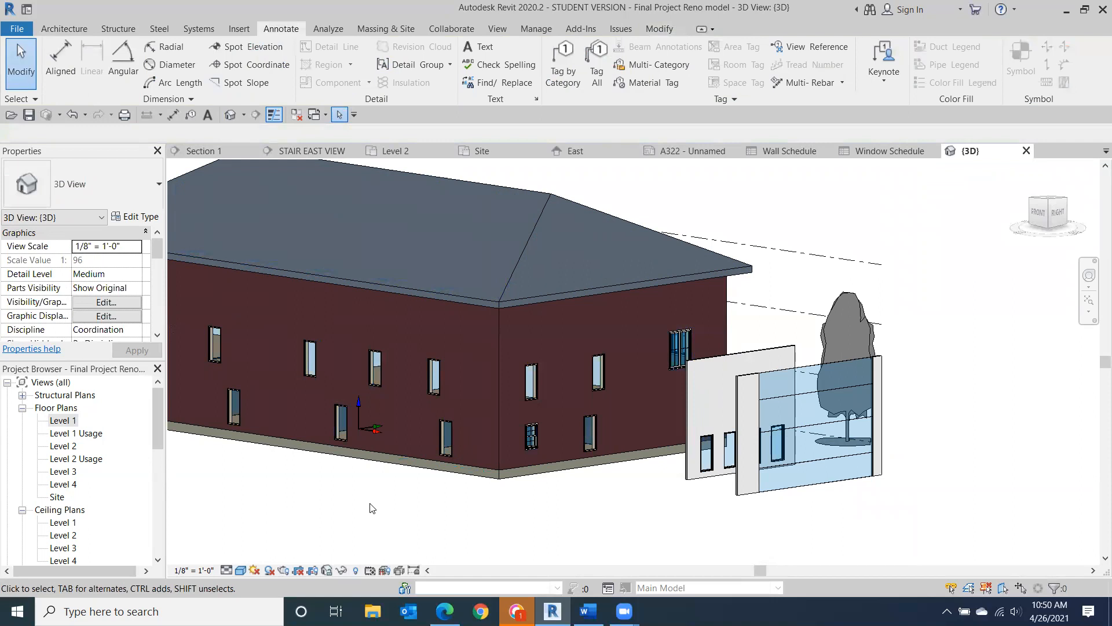
scroll(372, 508, "down", 1)
middle_click_drag(382, 512, 496, 443)
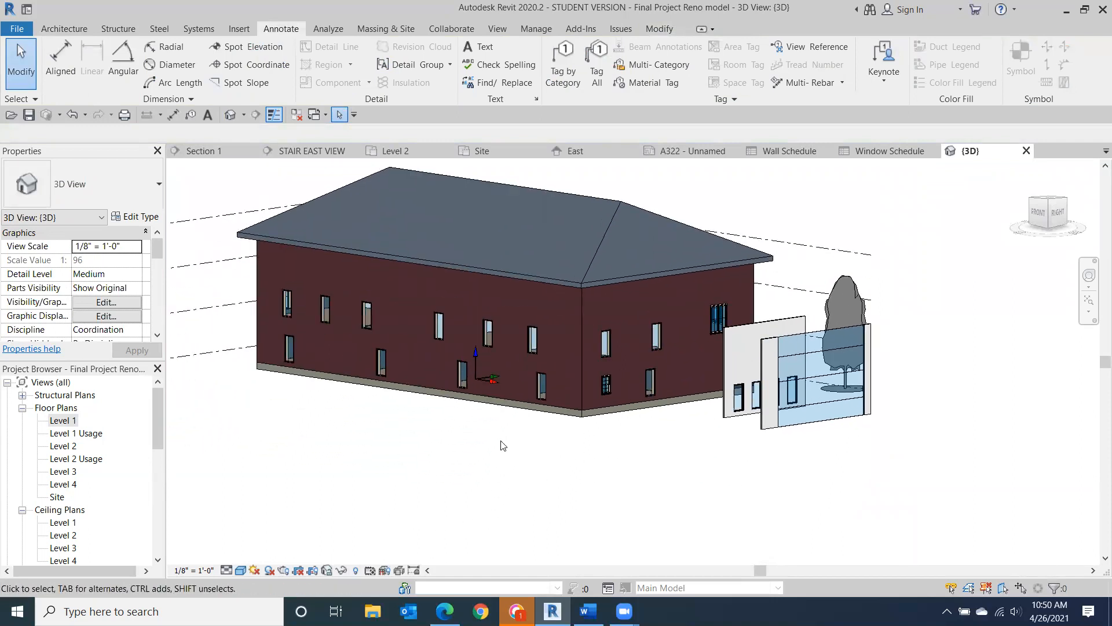
- Inspect the front Exterior KG wall's top constraint, unconnected height and top attachment properties
left_click(527, 304)
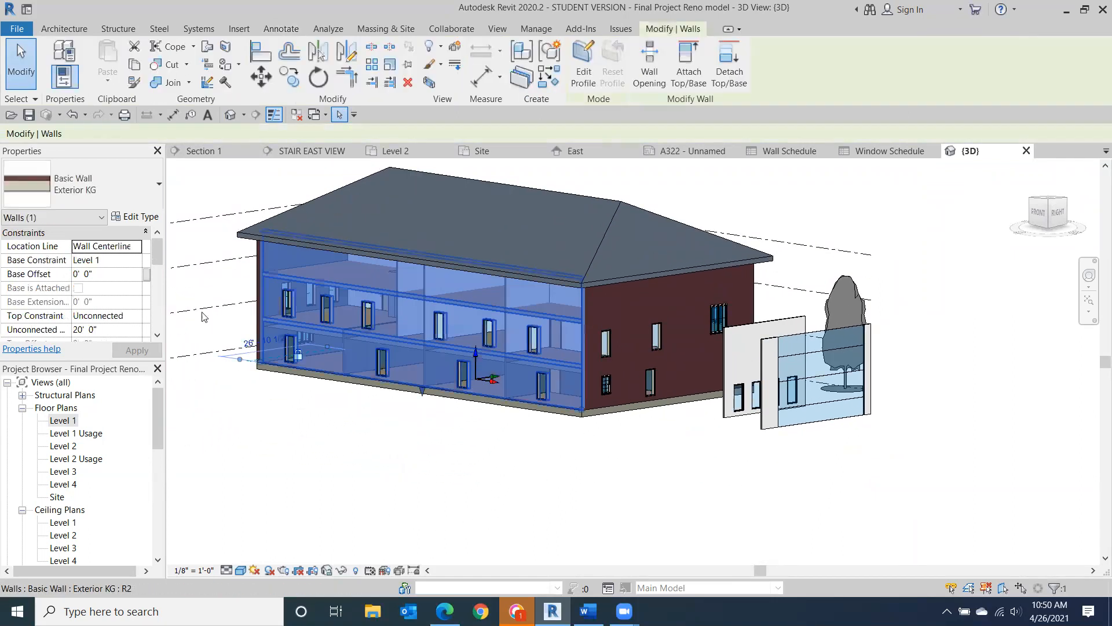
left_click(136, 330)
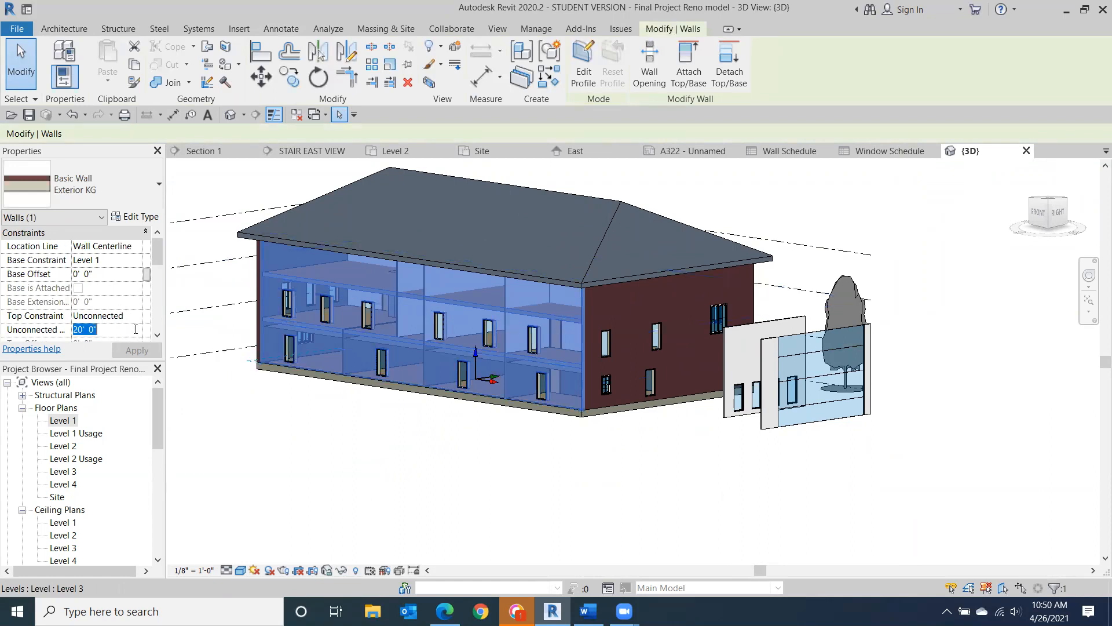
left_click_drag(157, 257, 156, 270)
left_click(102, 274)
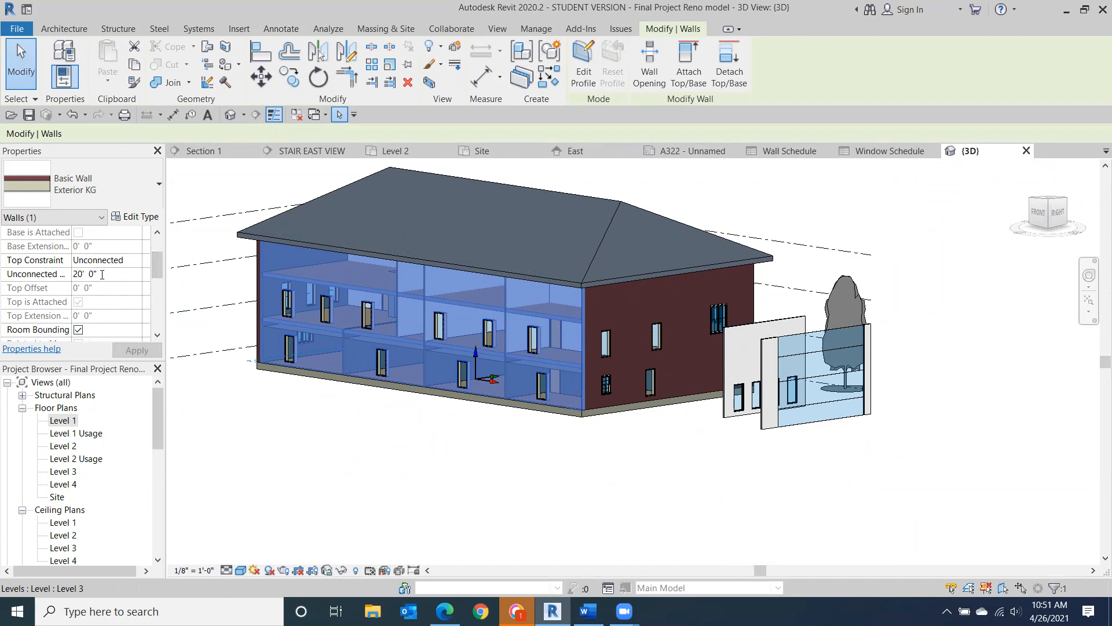
left_click(545, 509)
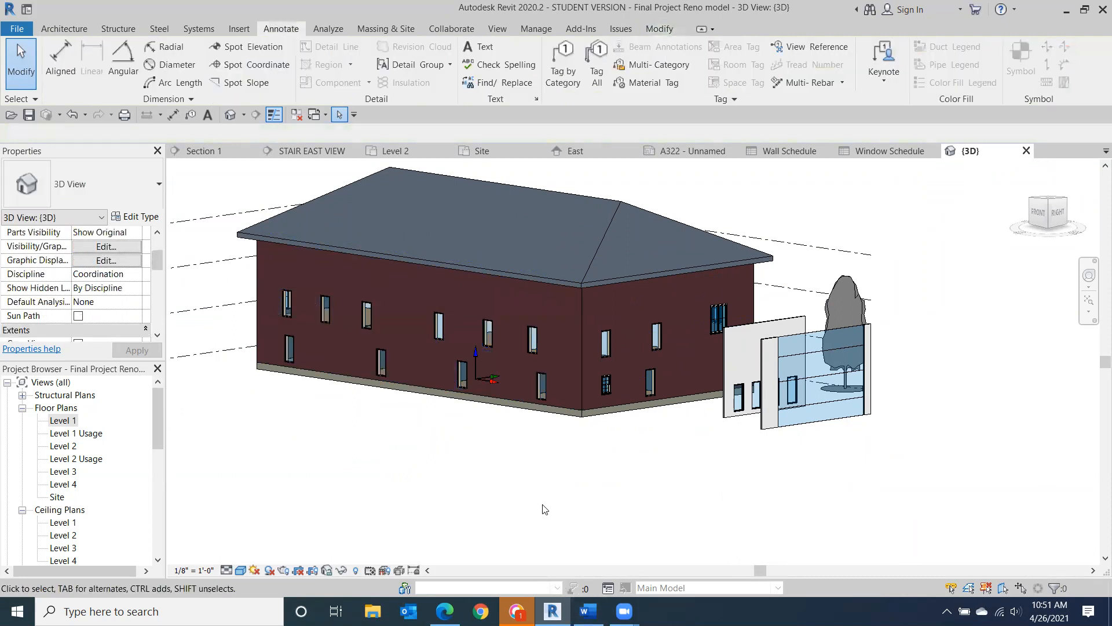
- Detach the top of the front Exterior KG wall from the roof and check the detached wall
left_click(559, 363)
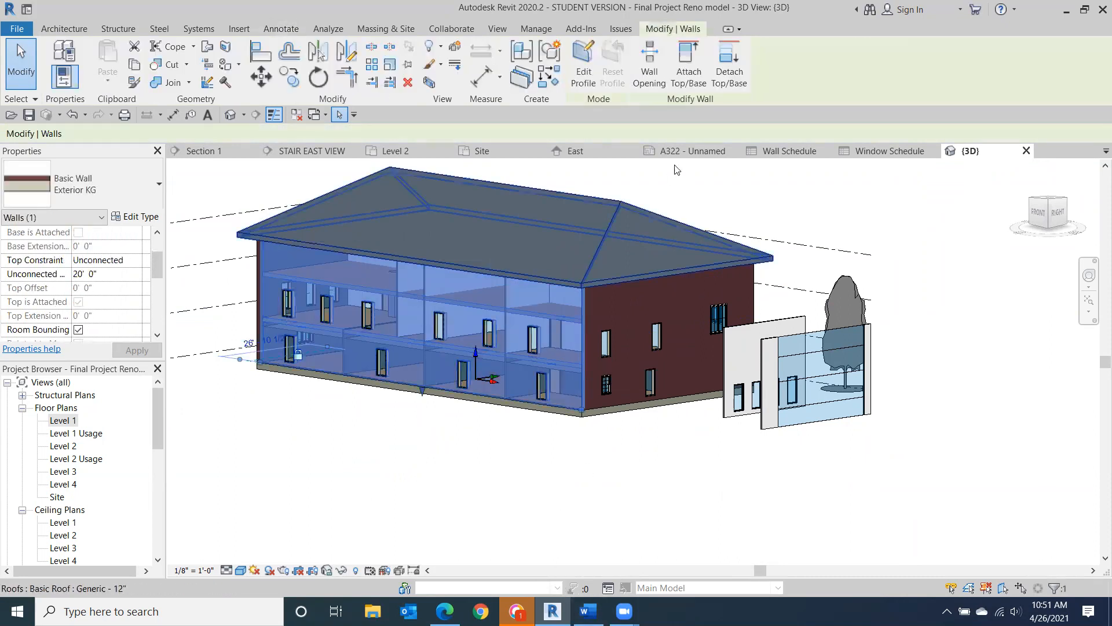
left_click(729, 64)
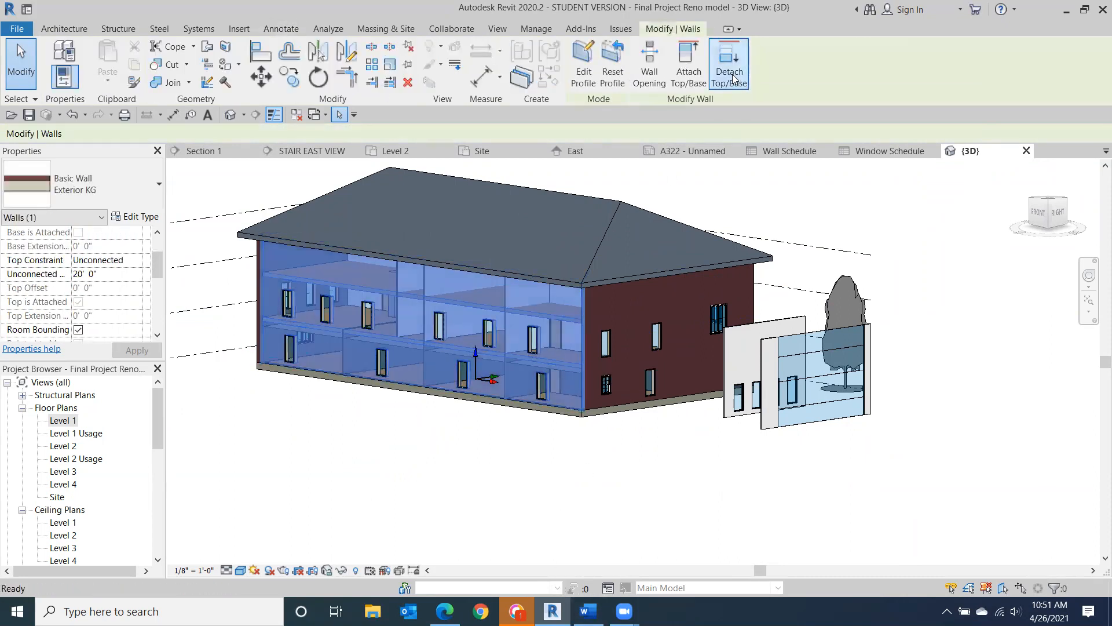
left_click(552, 224)
key("Escape")
key("Escape")
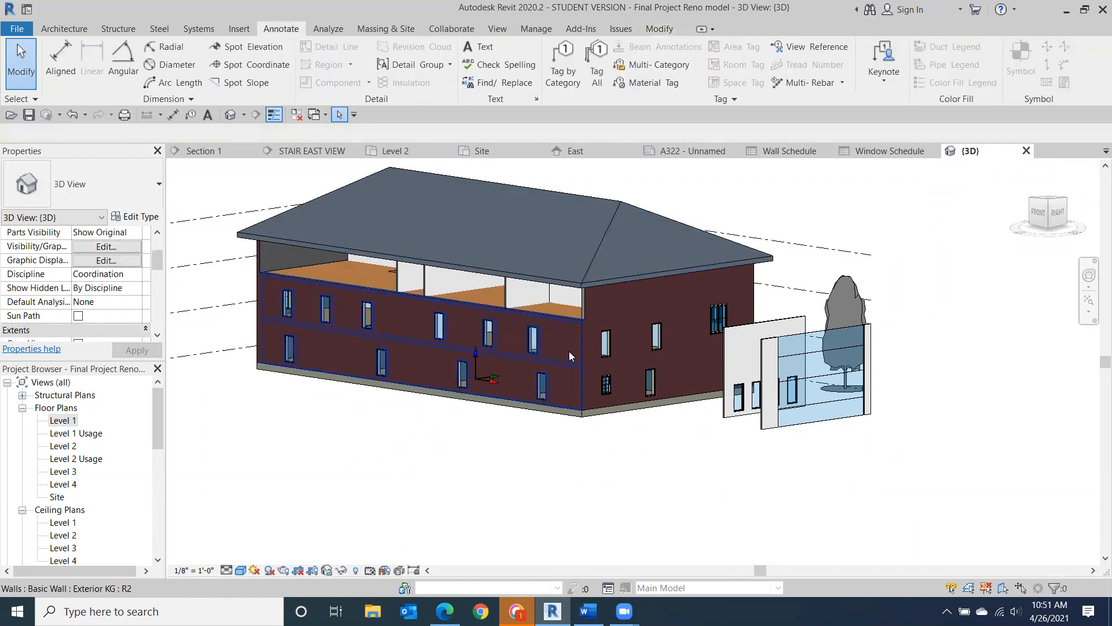
left_click(411, 340)
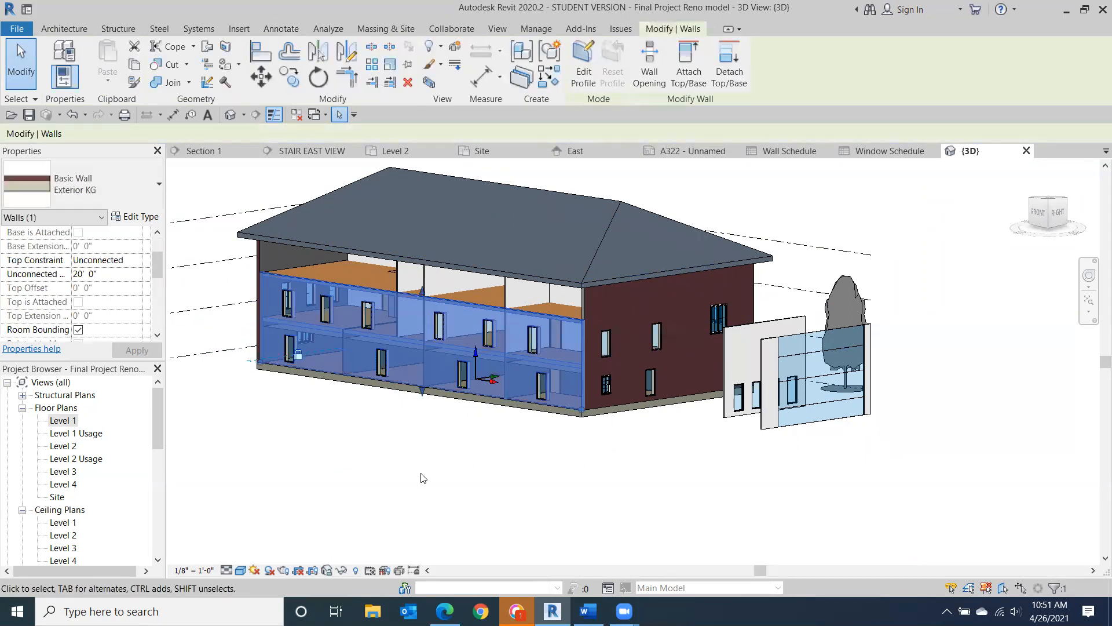
left_click(423, 477)
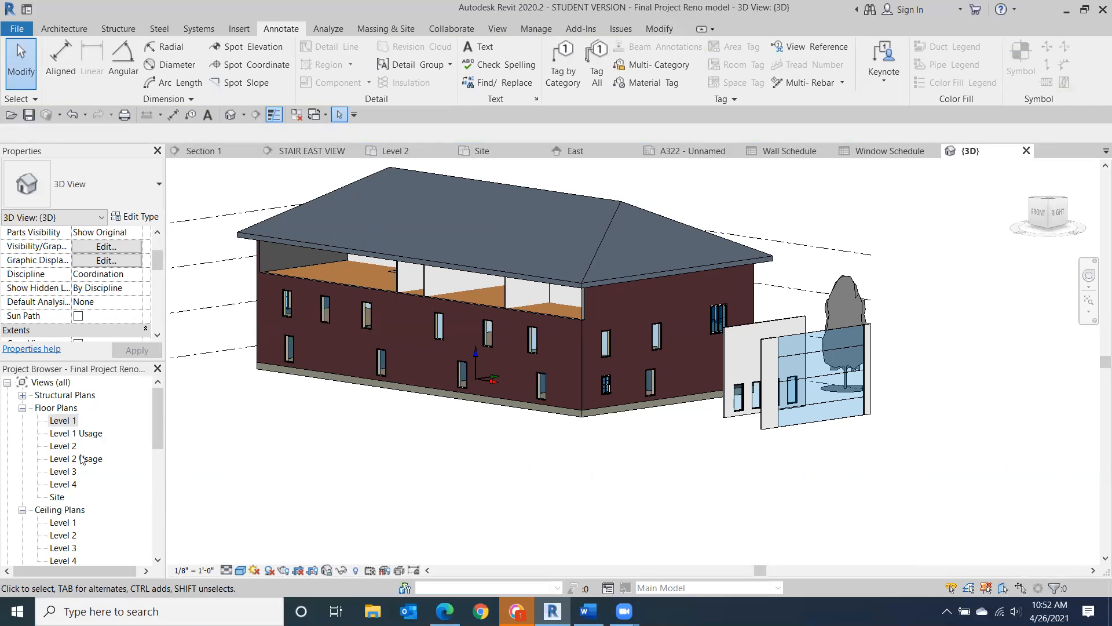
- Examine the building and freestanding walls in the 3D view from a low angle at the right-back corner
left_click(74, 423)
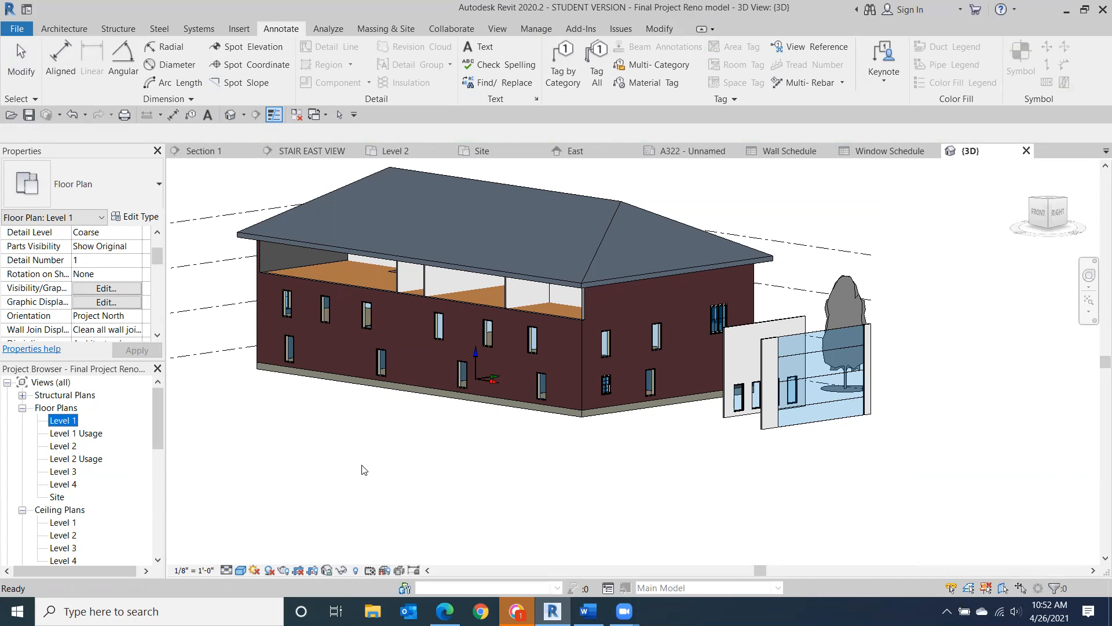
scroll(580, 345, "up", 4)
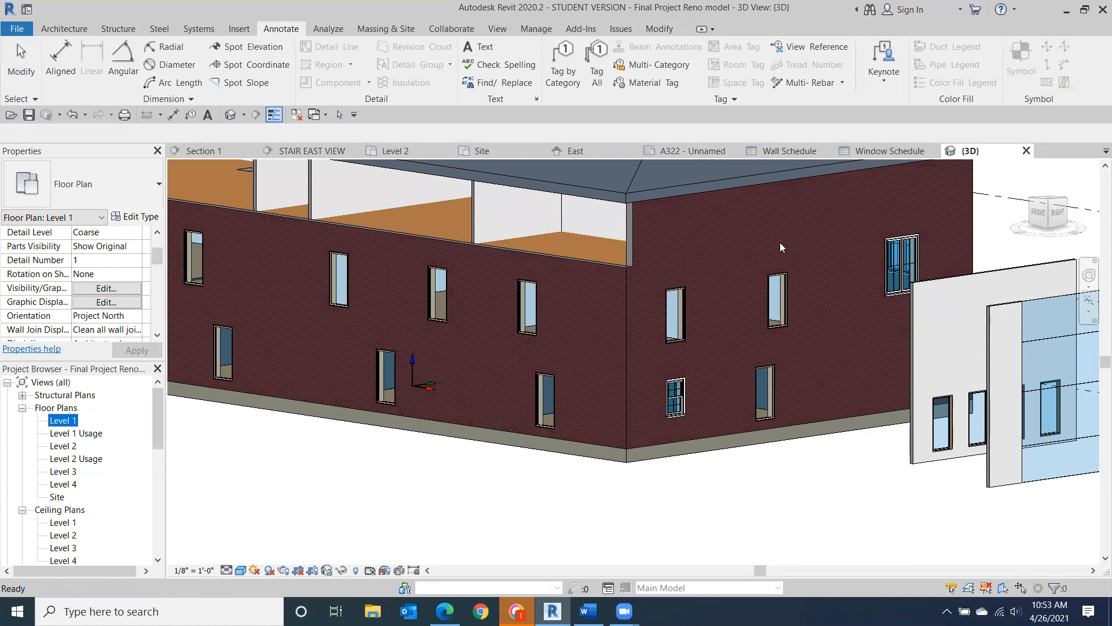
left_click(979, 204)
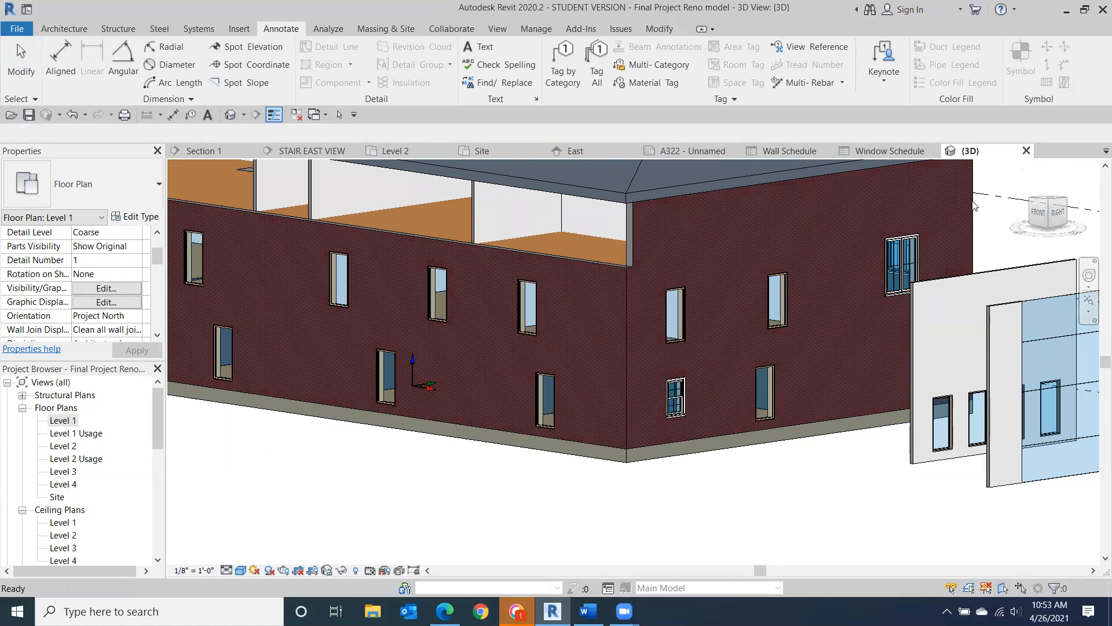
left_click(1058, 212)
middle_click_drag(826, 210, 806, 250, "shift")
scroll(591, 385, "down", 3)
scroll(1072, 463, "down", 2)
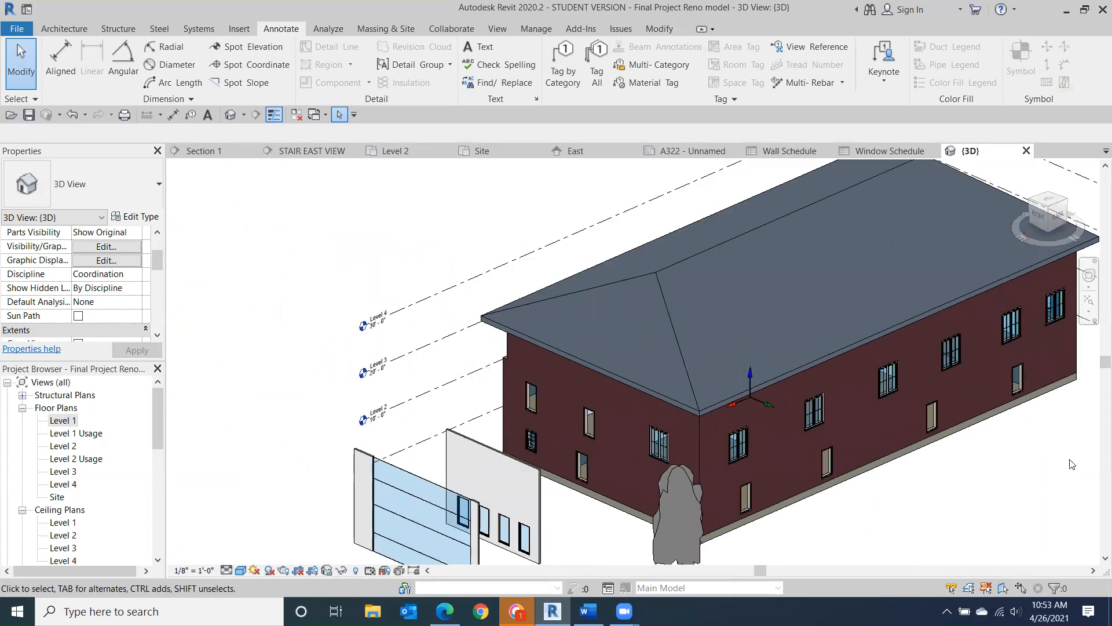
left_click_drag(1040, 217, 1043, 203)
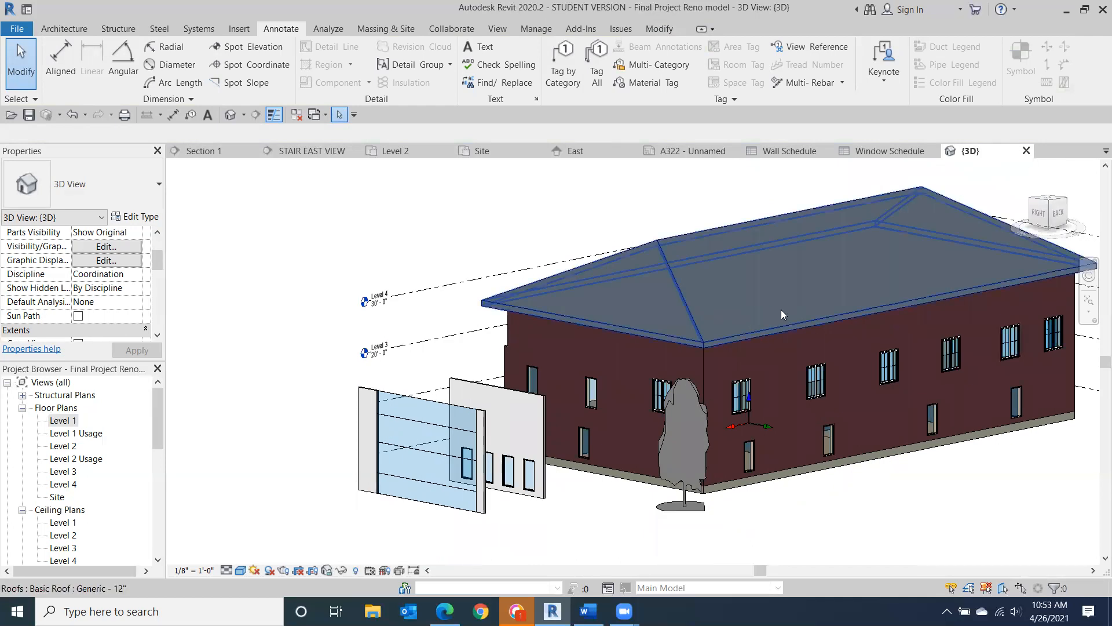
scroll(781, 310, "up", 1)
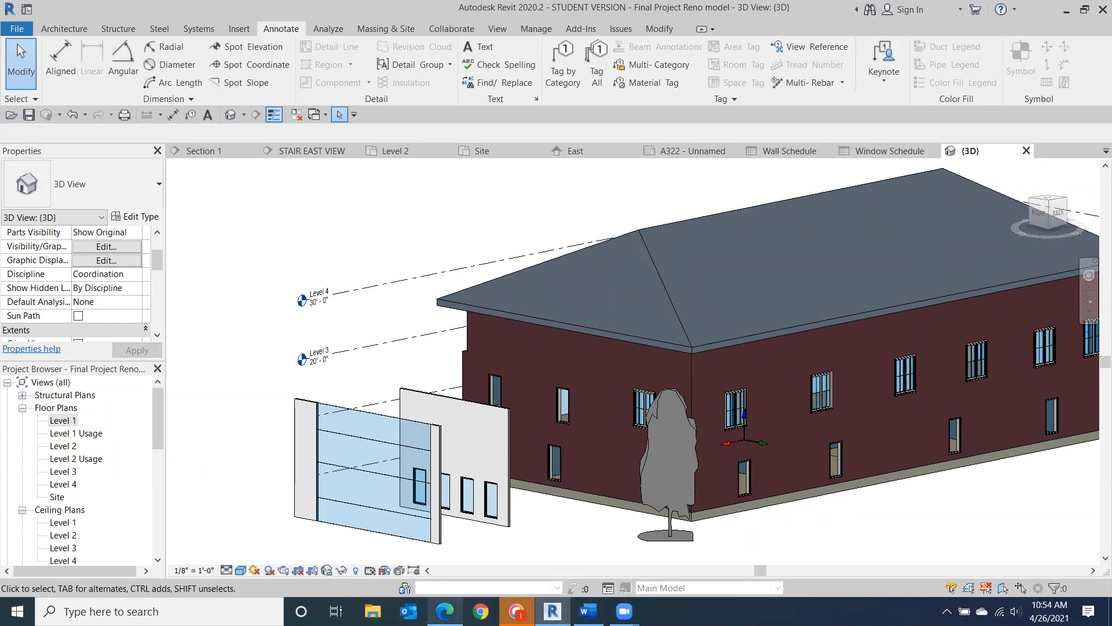
- Switch to the Edge browser showing the Final Project Sheet List document and bring up the Zoom meeting window
left_click(445, 611)
left_click(625, 612)
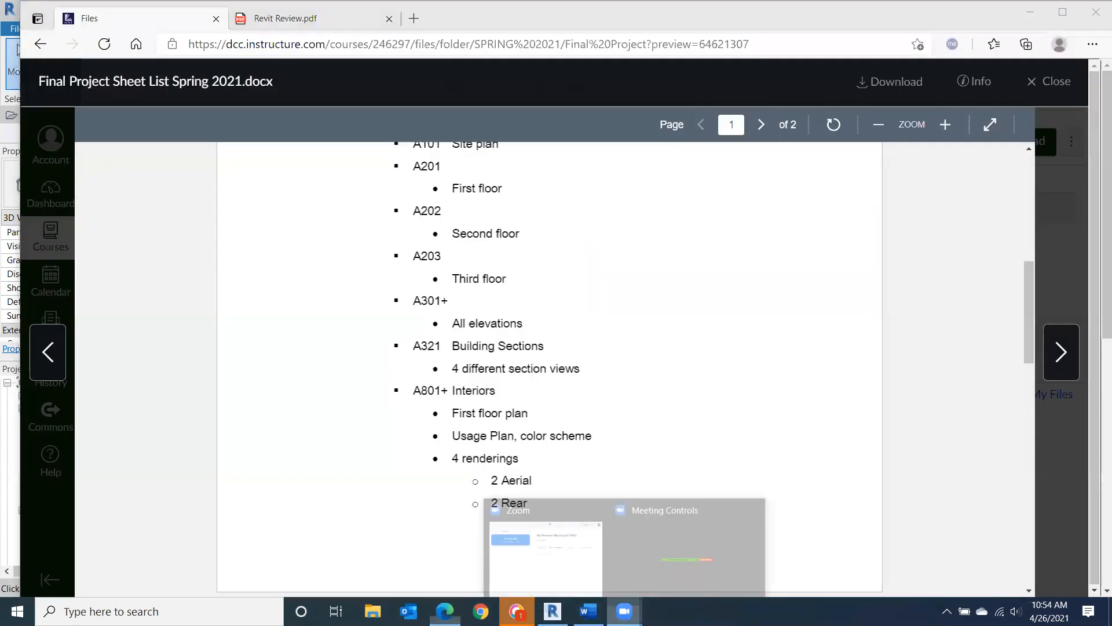
left_click(592, 566)
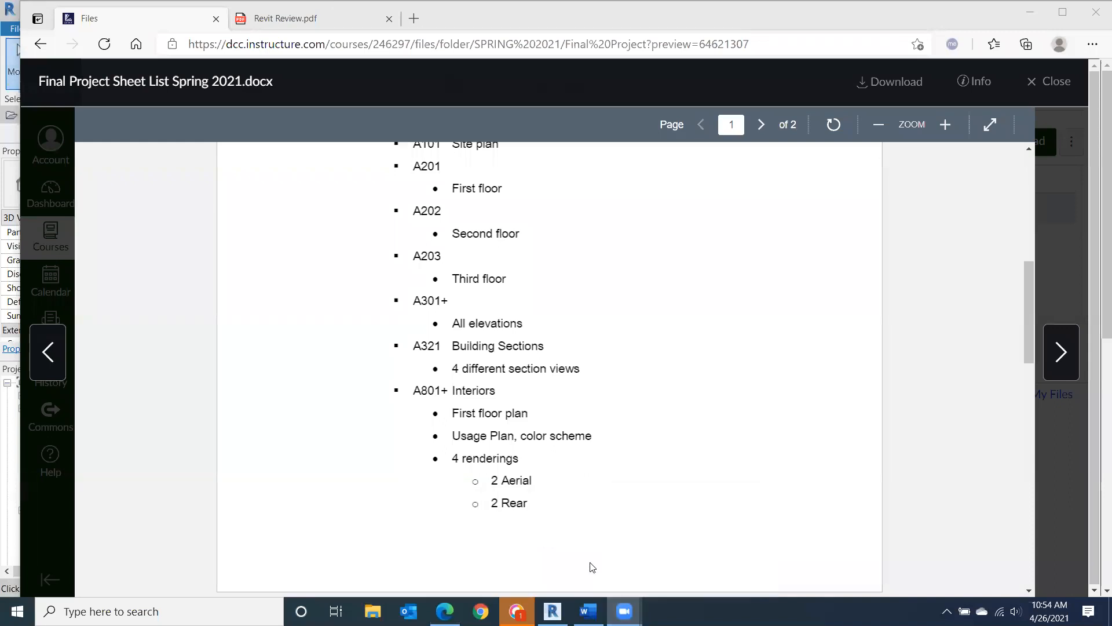